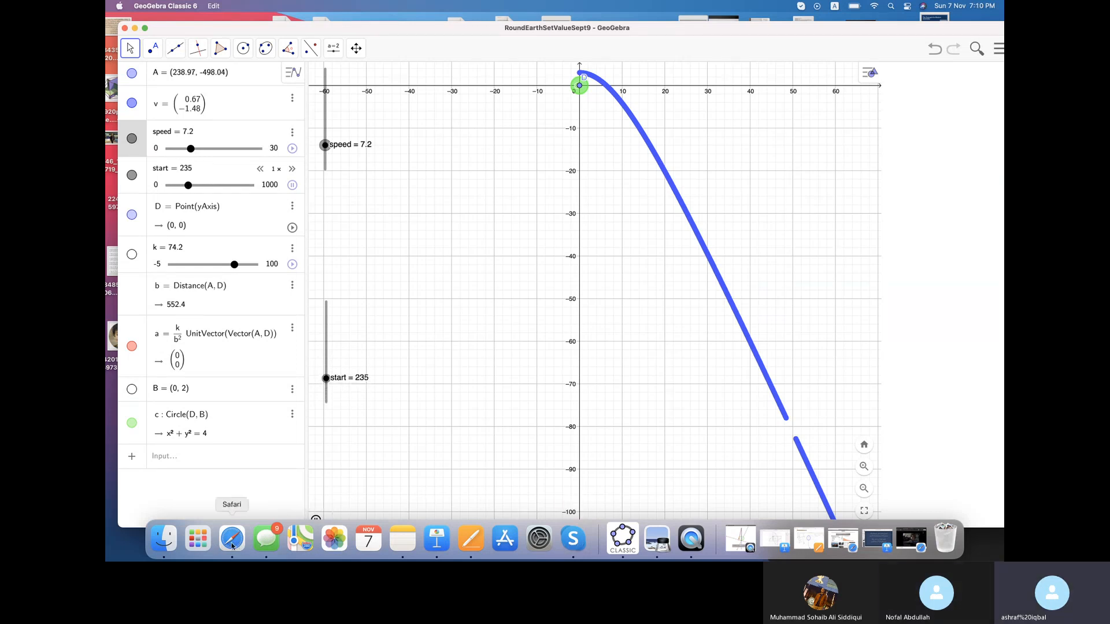
# - Open Screenshot 2021-11-06 at 11.56.17 PM from the recent files in Finder and move the GeoGebra window aside
pyautogui.click(166, 538)
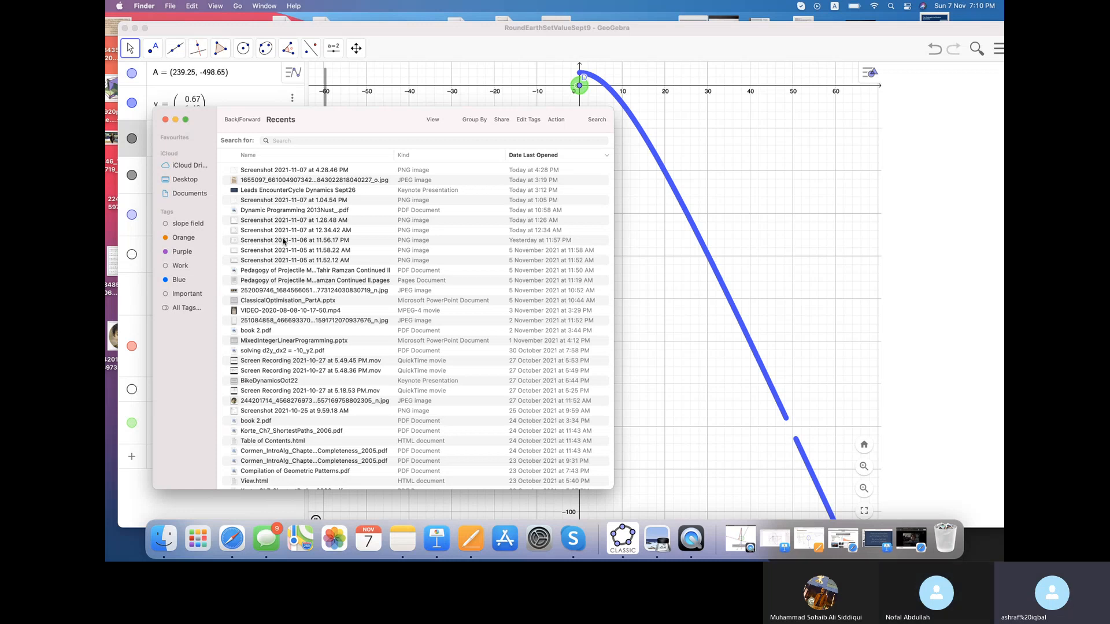
pyautogui.doubleClick(283, 241)
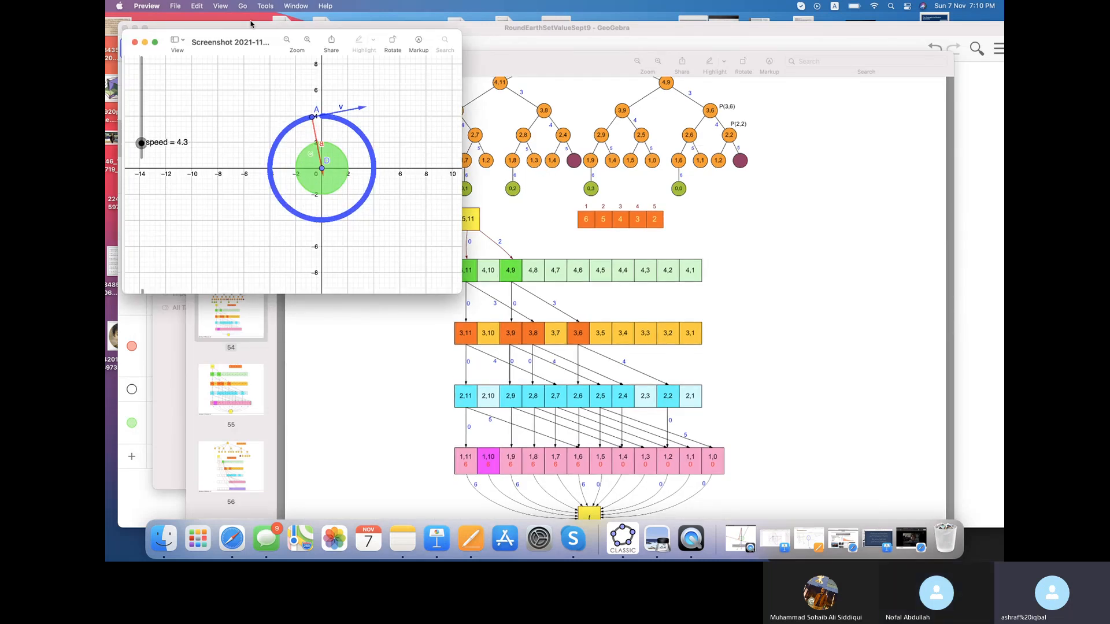
pyautogui.moveTo(249, 27); pyautogui.dragTo(647, 7)
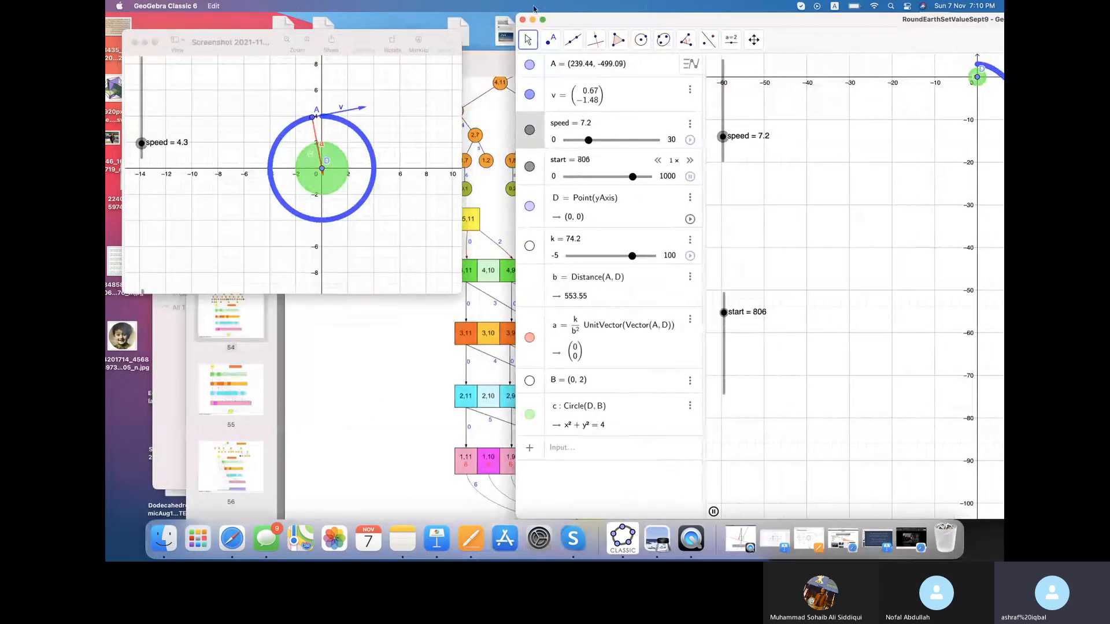
# - Enlarge the circular-orbit screenshot's window and move it clear of the GeoGebra window
pyautogui.click(343, 35)
pyautogui.moveTo(343, 36); pyautogui.dragTo(398, 69)
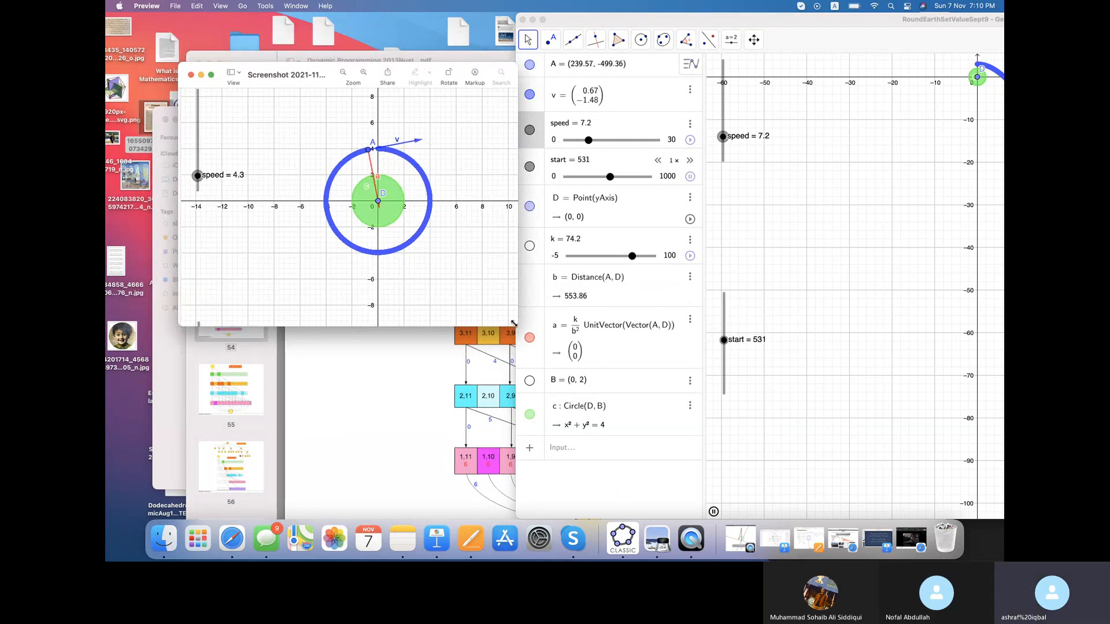
pyautogui.click(548, 347)
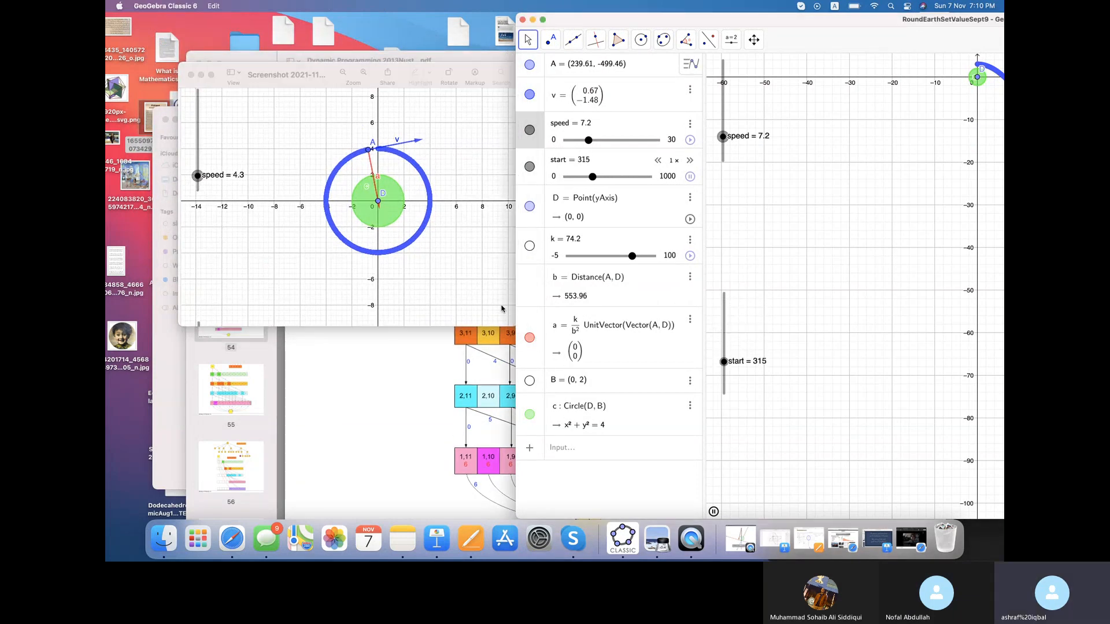
pyautogui.click(512, 319)
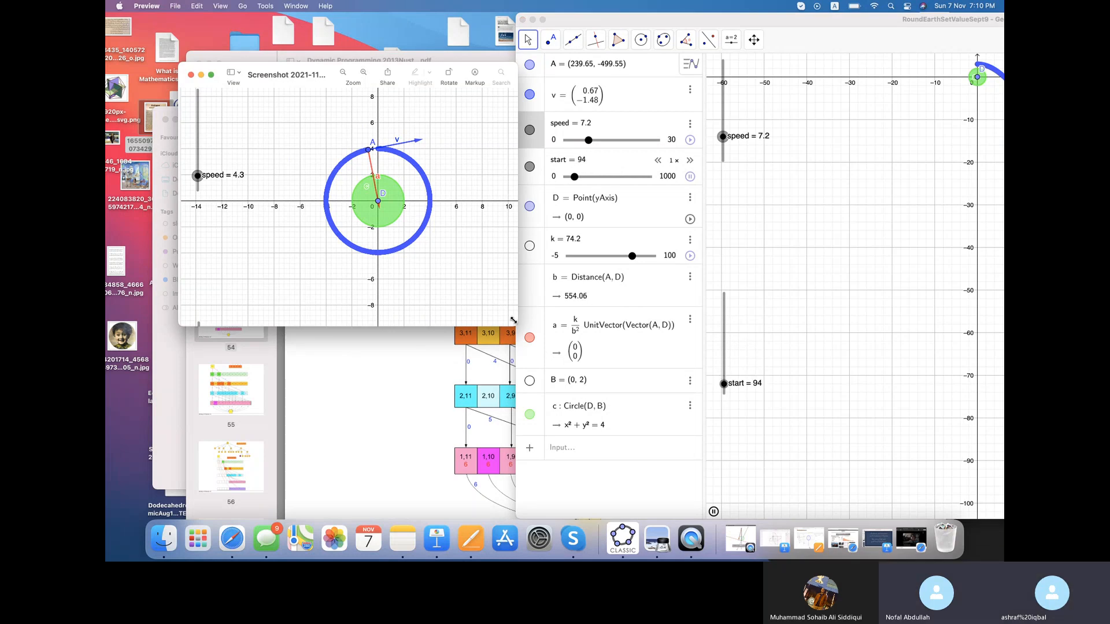
pyautogui.moveTo(513, 319); pyautogui.dragTo(639, 406)
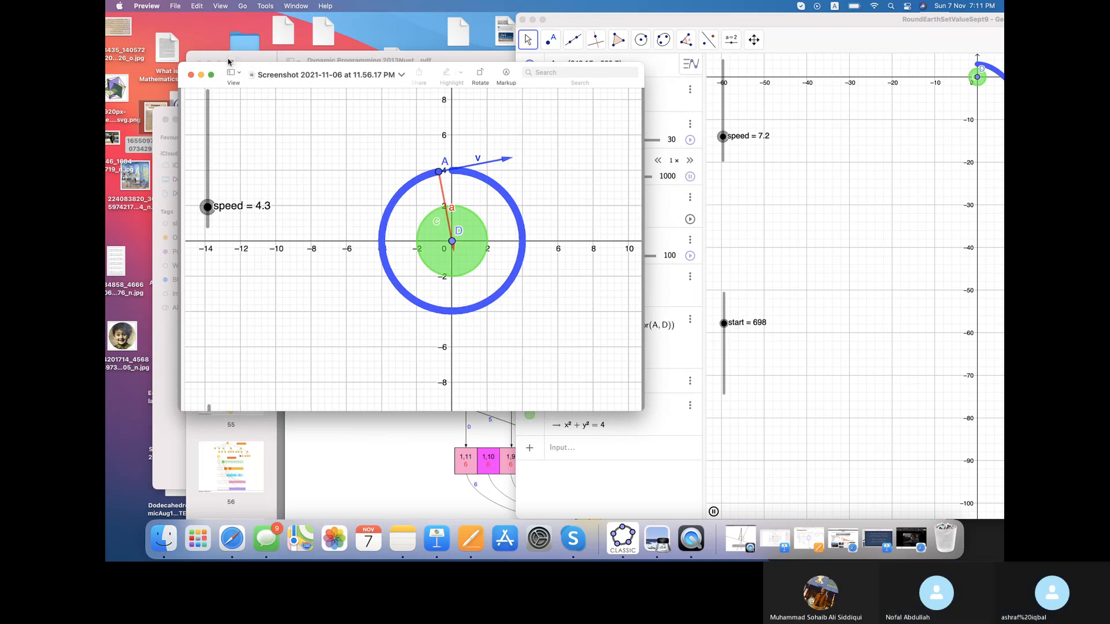
pyautogui.moveTo(206, 69); pyautogui.dragTo(131, 36)
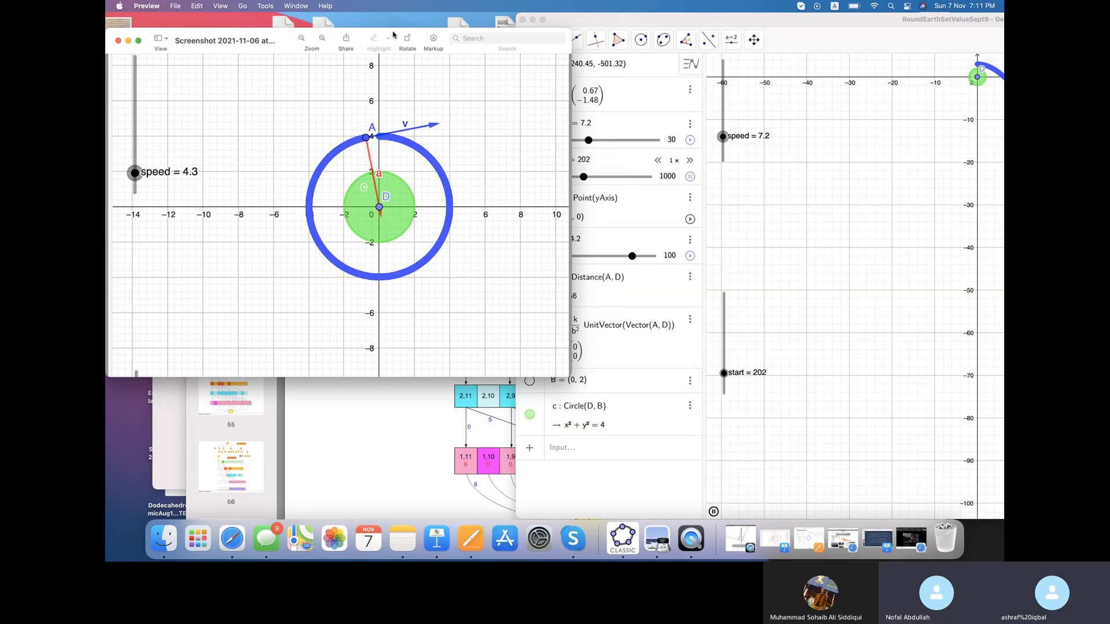
pyautogui.moveTo(393, 35); pyautogui.dragTo(245, 37)
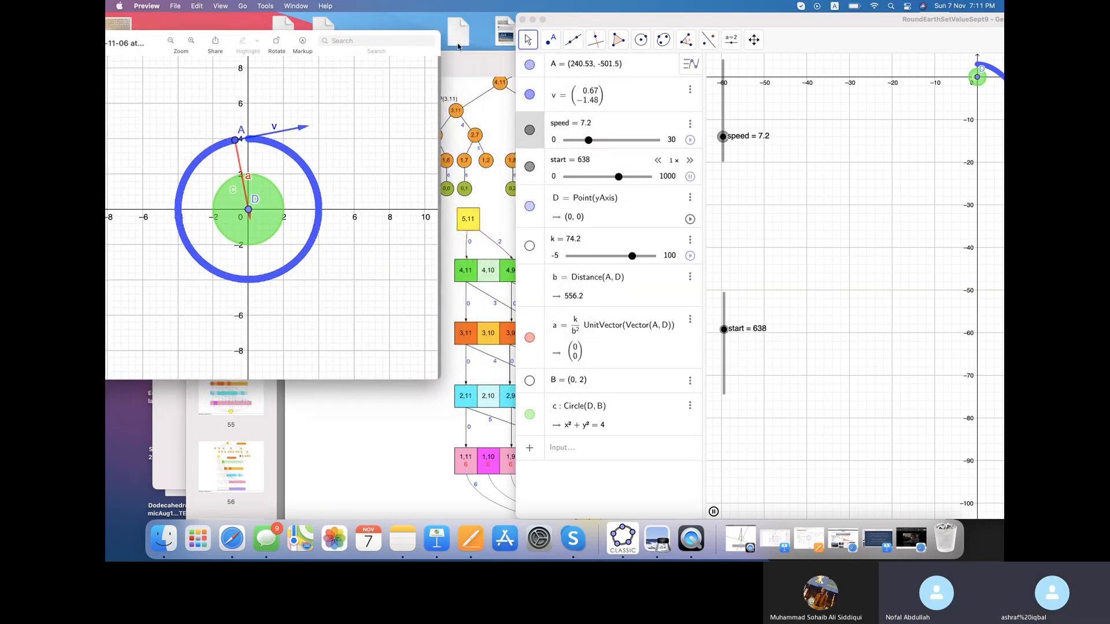
# - Minimise the Dynamic Programming PDF and move the GeoGebra window further away from the orbit screenshot
pyautogui.click(474, 72)
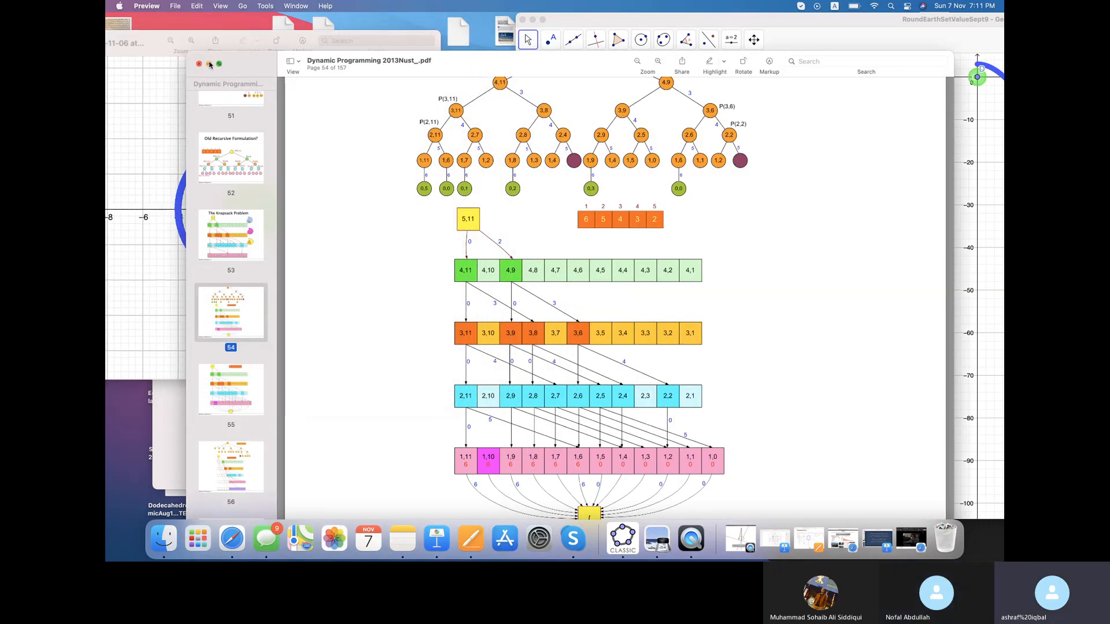
pyautogui.click(209, 63)
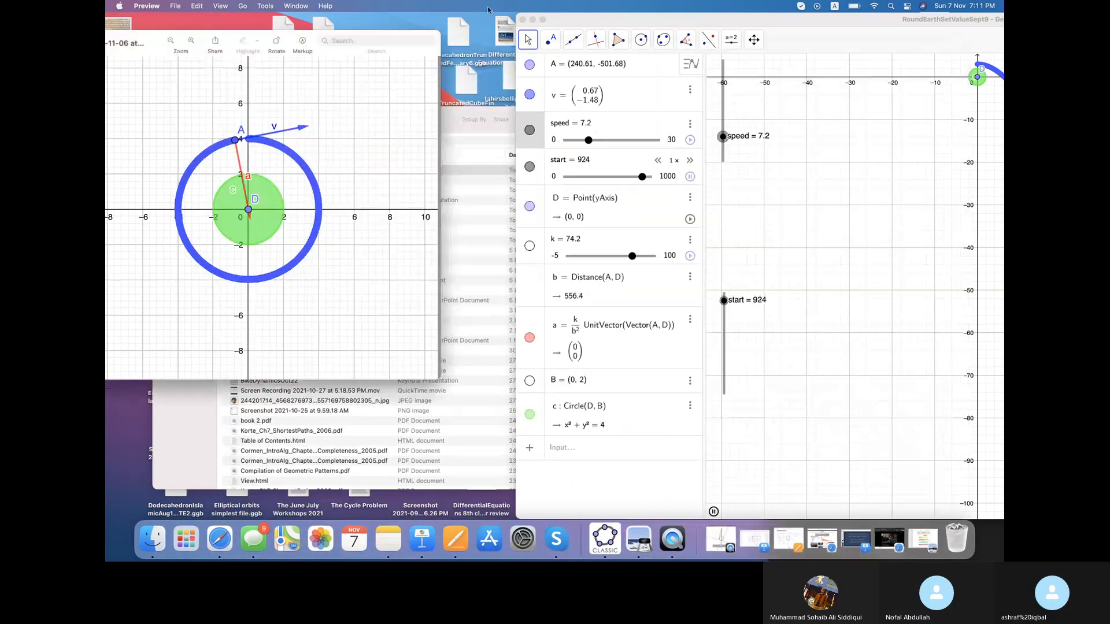
pyautogui.moveTo(594, 23); pyautogui.dragTo(704, 26)
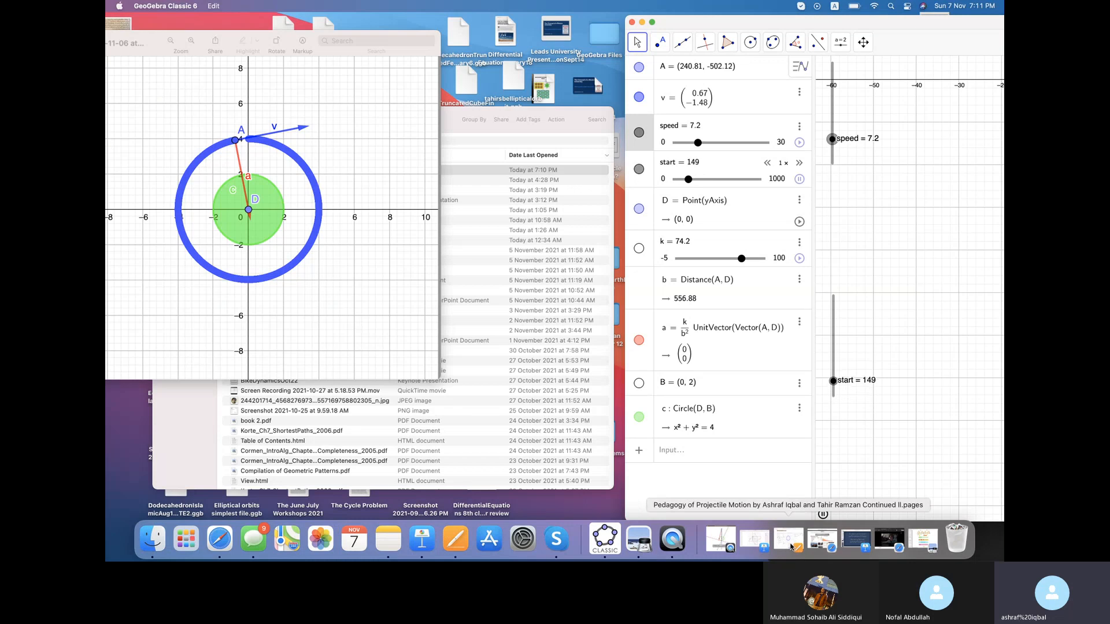
# - Check the minimised BikeDynamicsOct22 presentation, put it away again, and move the GeoGebra window closer to the orbit screenshot
pyautogui.click(750, 544)
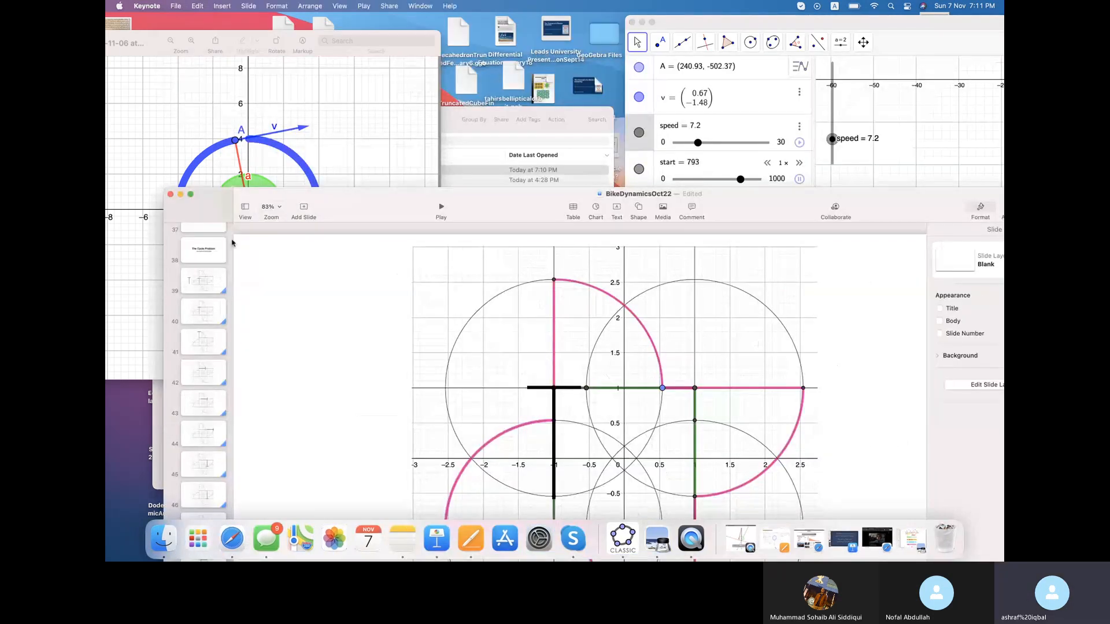
pyautogui.click(180, 195)
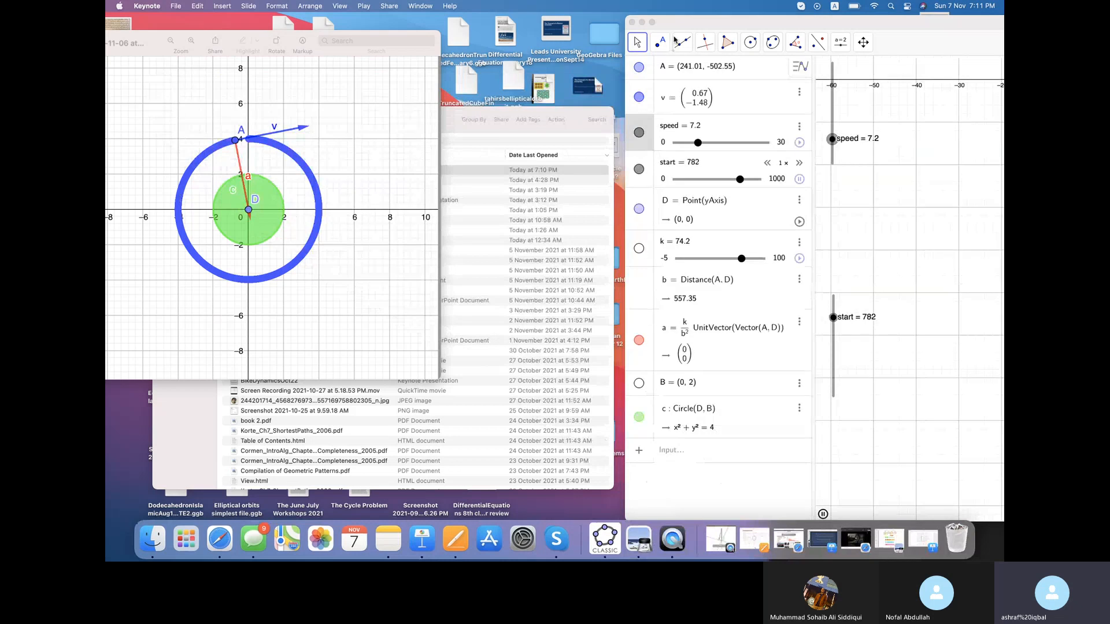
pyautogui.moveTo(674, 30); pyautogui.dragTo(521, 40)
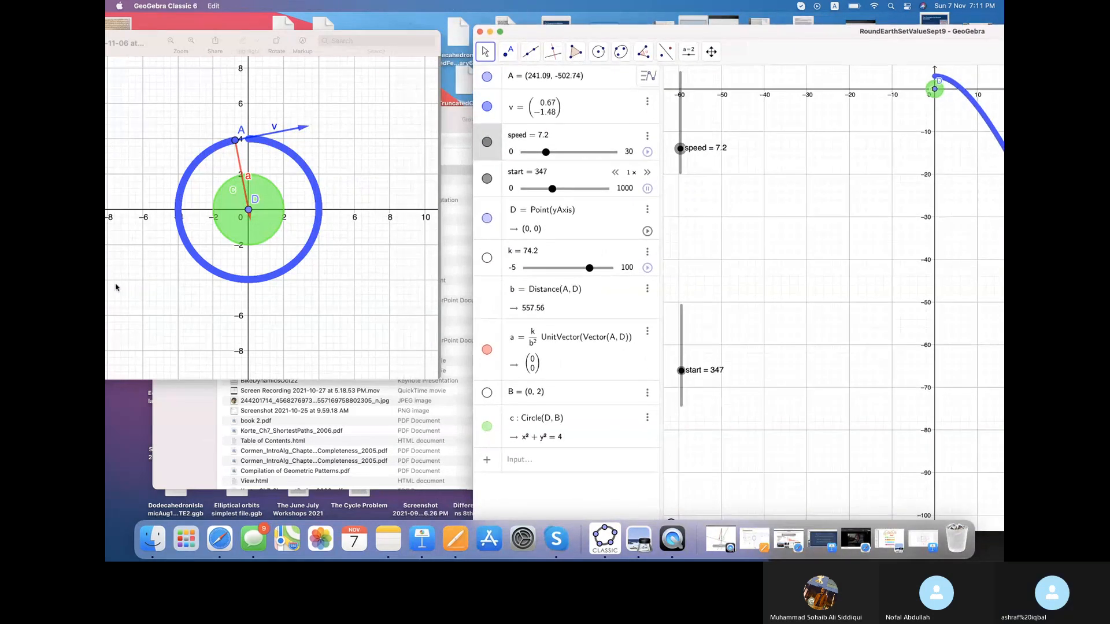
# - View Screenshot 2021-11-07 at 1.26.48 AM from the recent files in Finder and close it
pyautogui.click(151, 540)
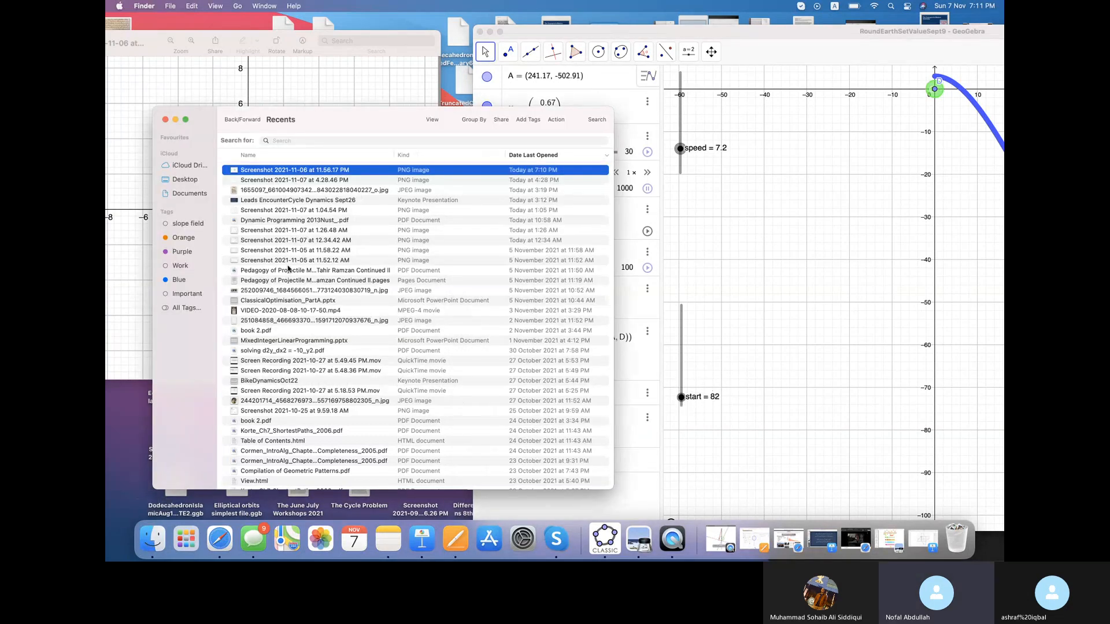
pyautogui.doubleClick(287, 230)
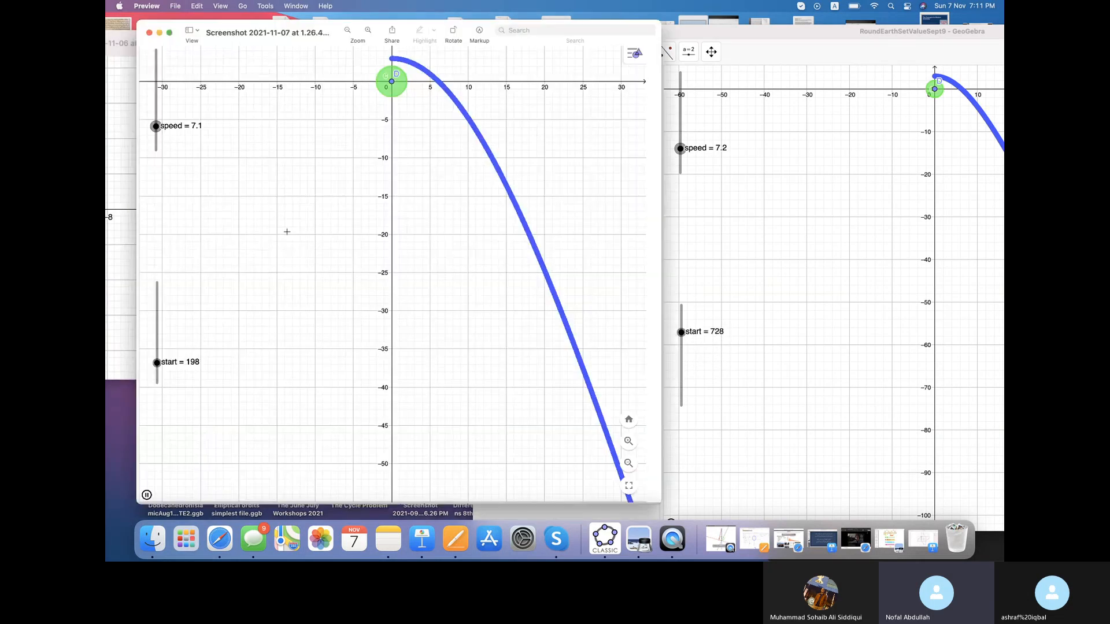
pyautogui.click(150, 34)
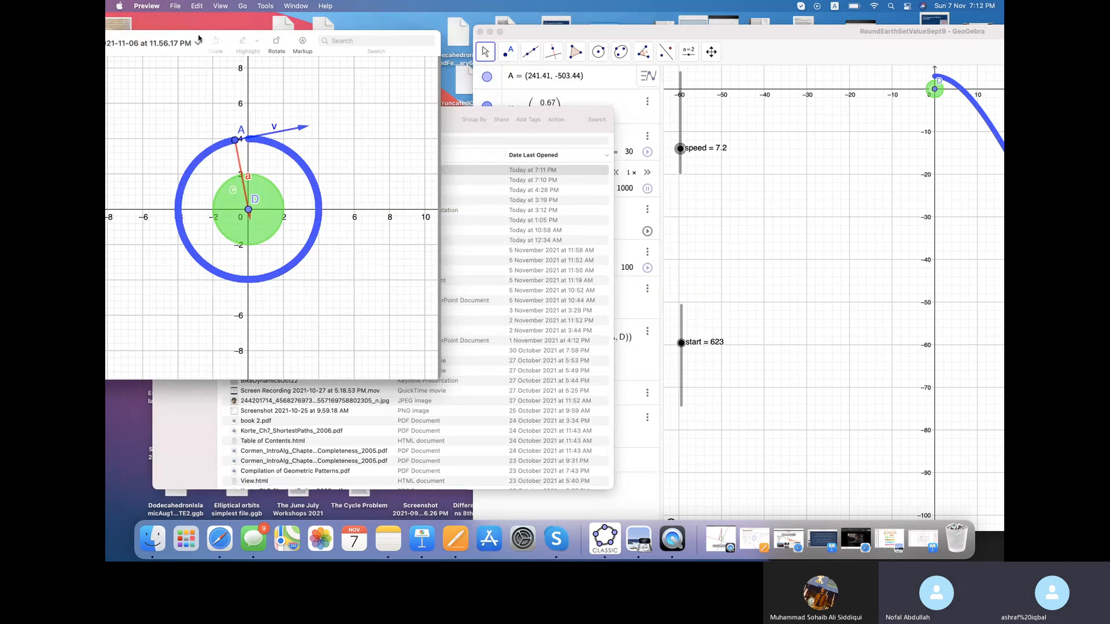
# - Uncover the recent files list, then view and close the screenshots 2021-11-07 at 4.28.46 PM and 2021-11-05 at 11.58.22 AM
pyautogui.moveTo(198, 39); pyautogui.dragTo(315, 41)
pyautogui.moveTo(343, 43); pyautogui.dragTo(659, 64)
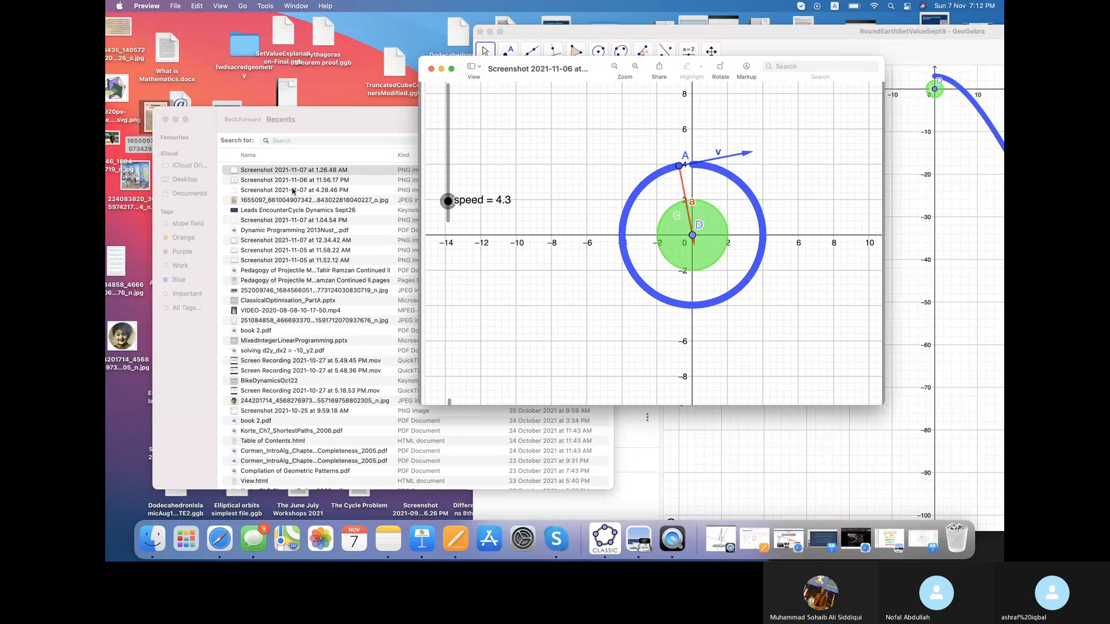
pyautogui.doubleClick(293, 190)
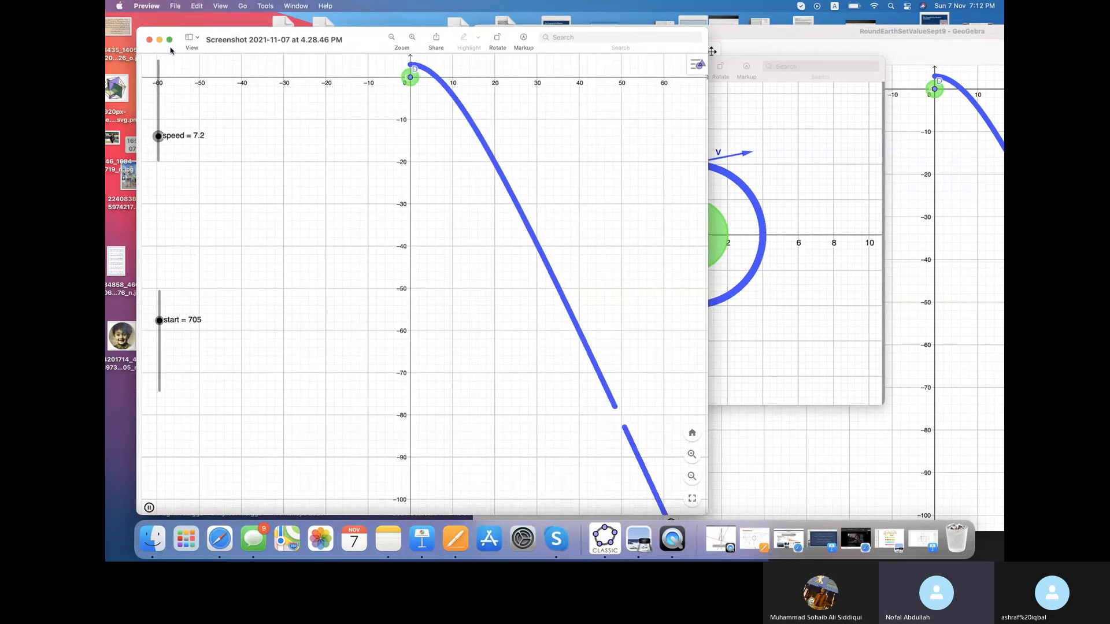
pyautogui.click(149, 41)
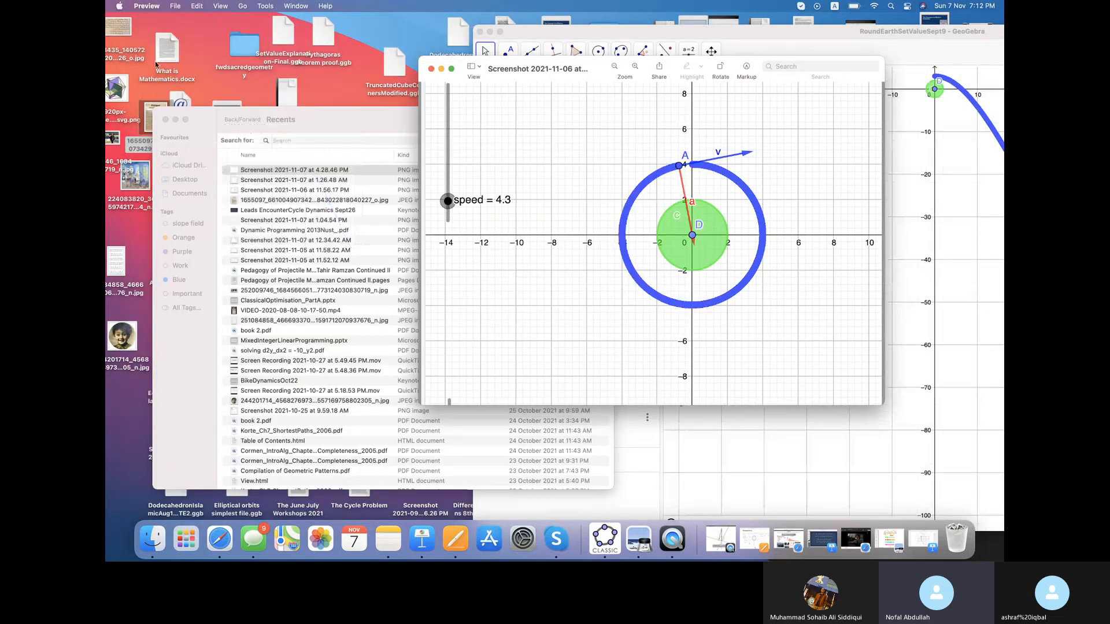
pyautogui.doubleClick(264, 252)
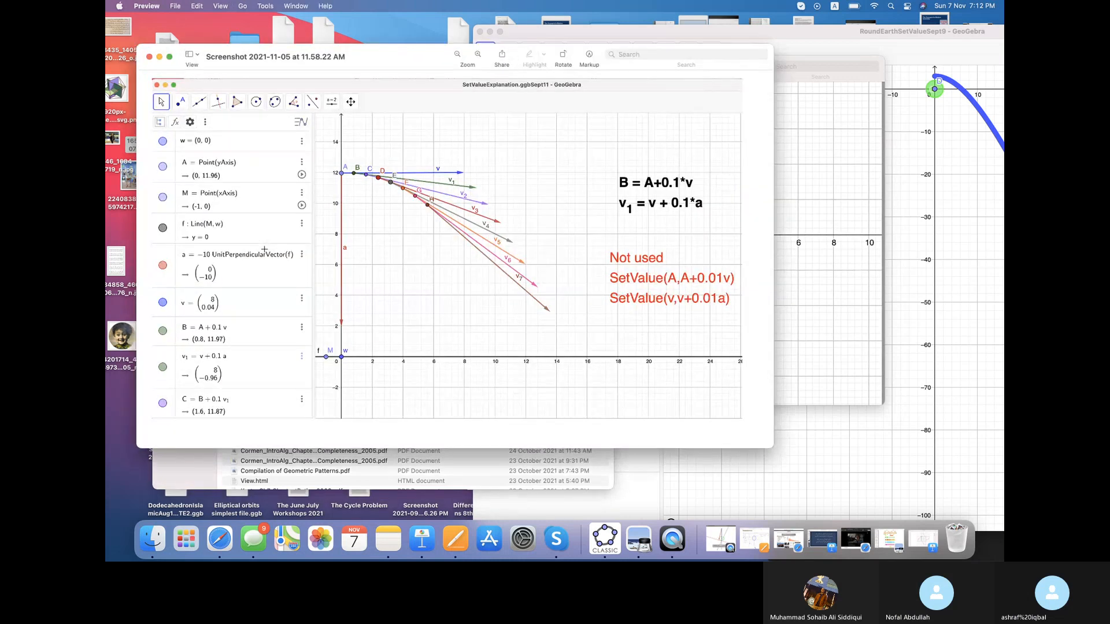
pyautogui.click(150, 58)
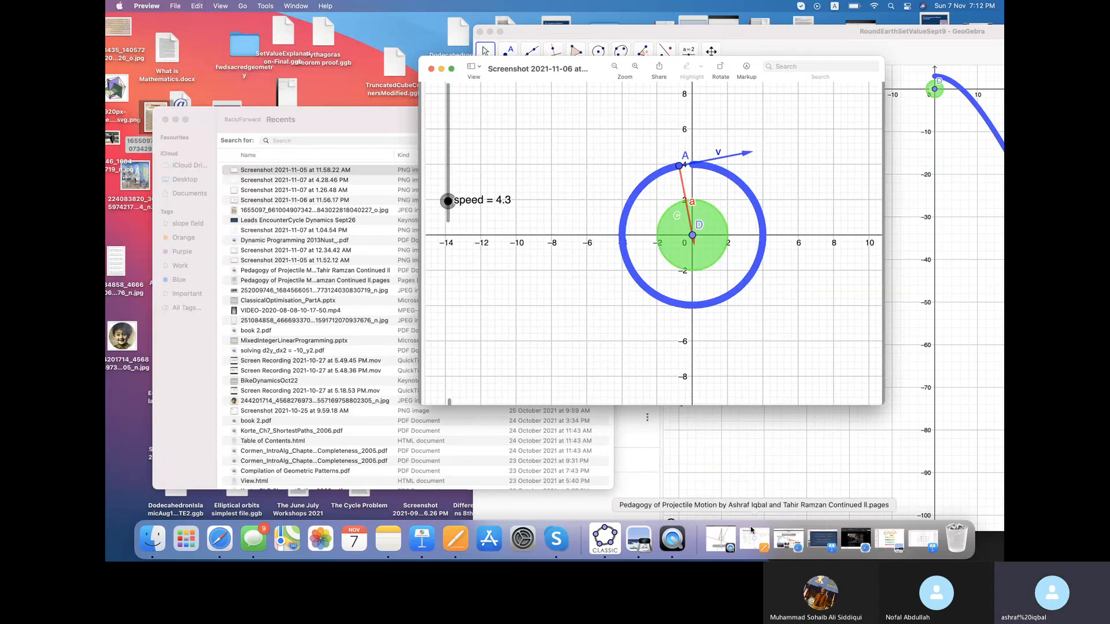
# - Switch to the minimised Pages document on the pedagogy of projectile motion and bring its window fully into view
pyautogui.click(759, 540)
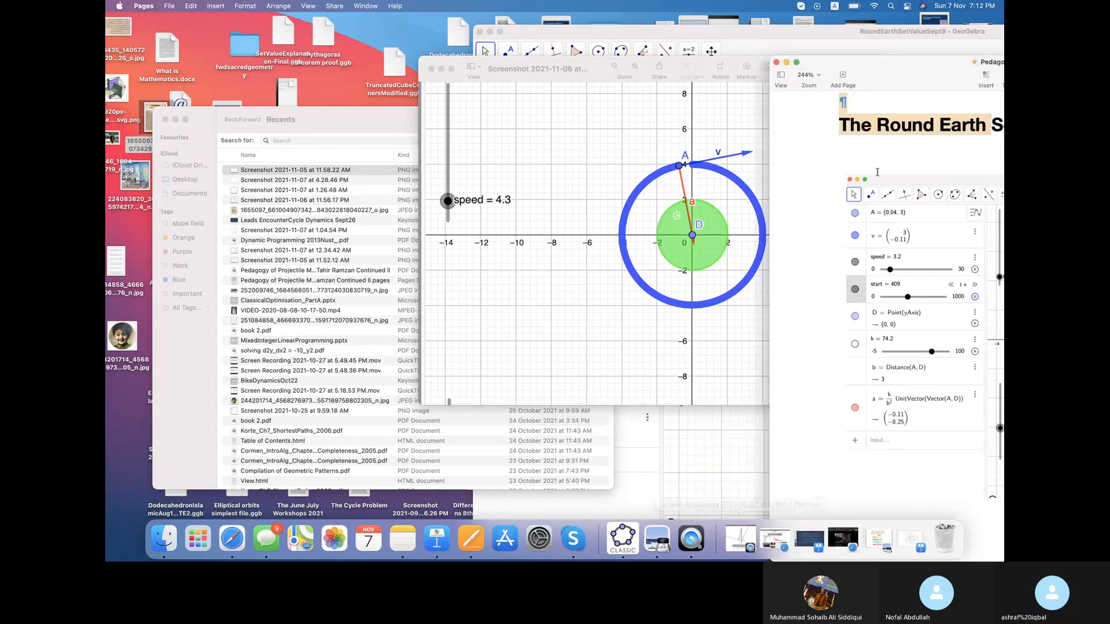
pyautogui.moveTo(959, 62); pyautogui.dragTo(327, 24)
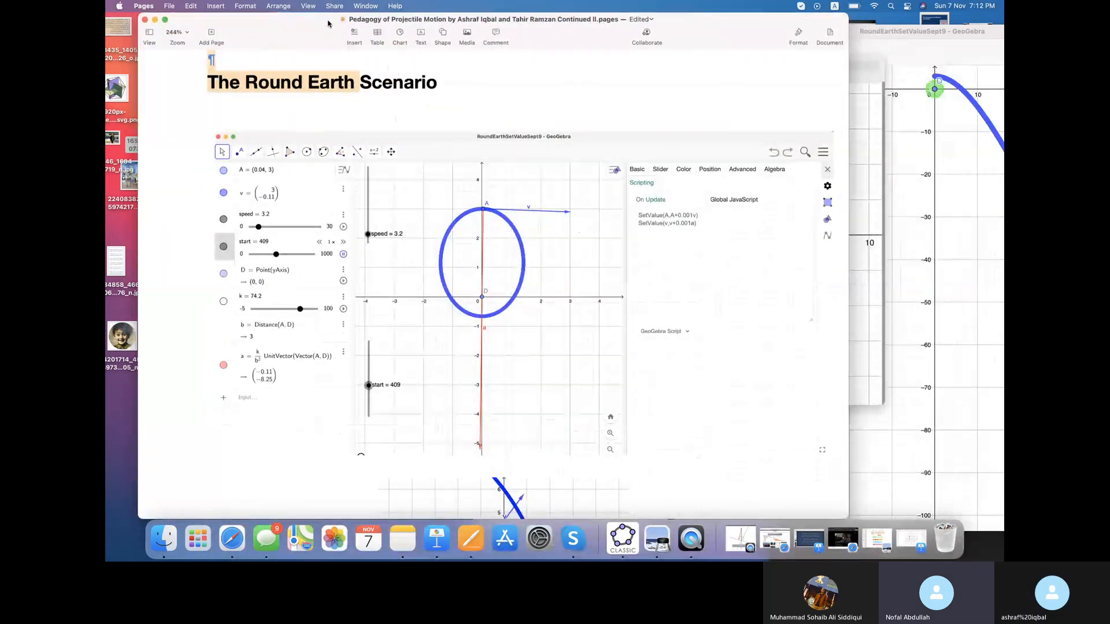
# - Examine the orbit figures that follow "The Round Earth Scenario" heading and return to the GeoGebra figure below that heading
pyautogui.scroll(-10, 318, 227)
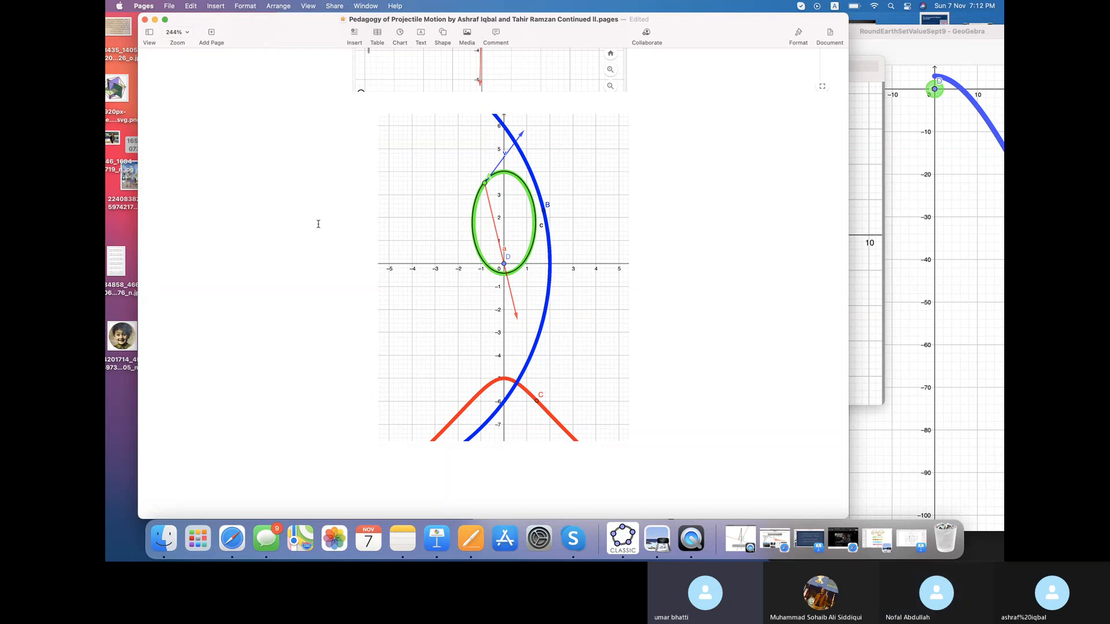
pyautogui.scroll(-10, 318, 223)
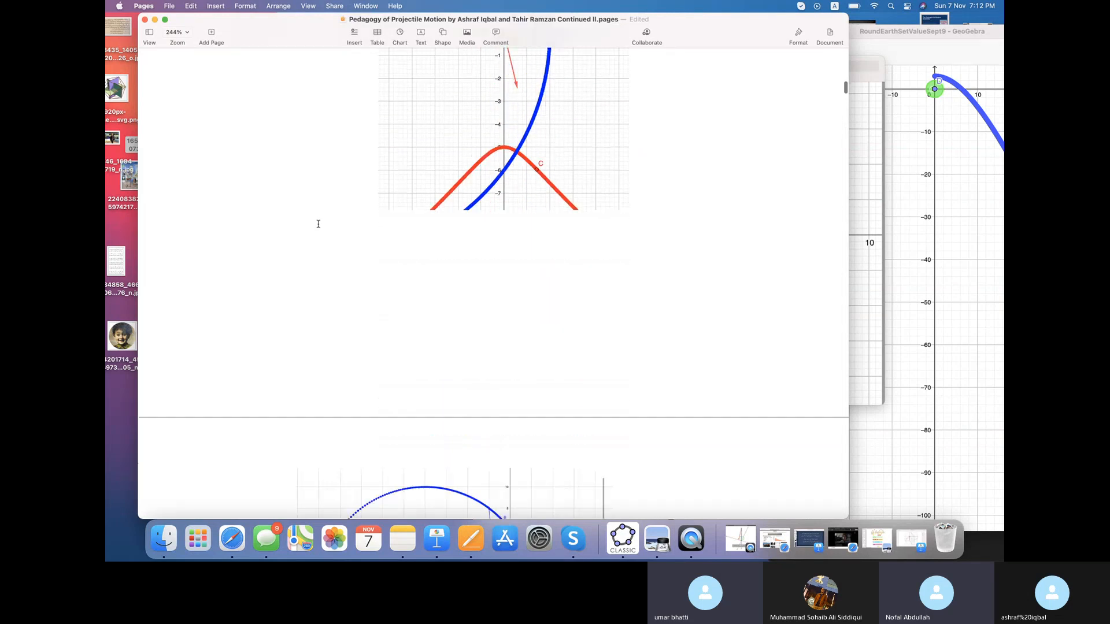
pyautogui.scroll(-5, 318, 226)
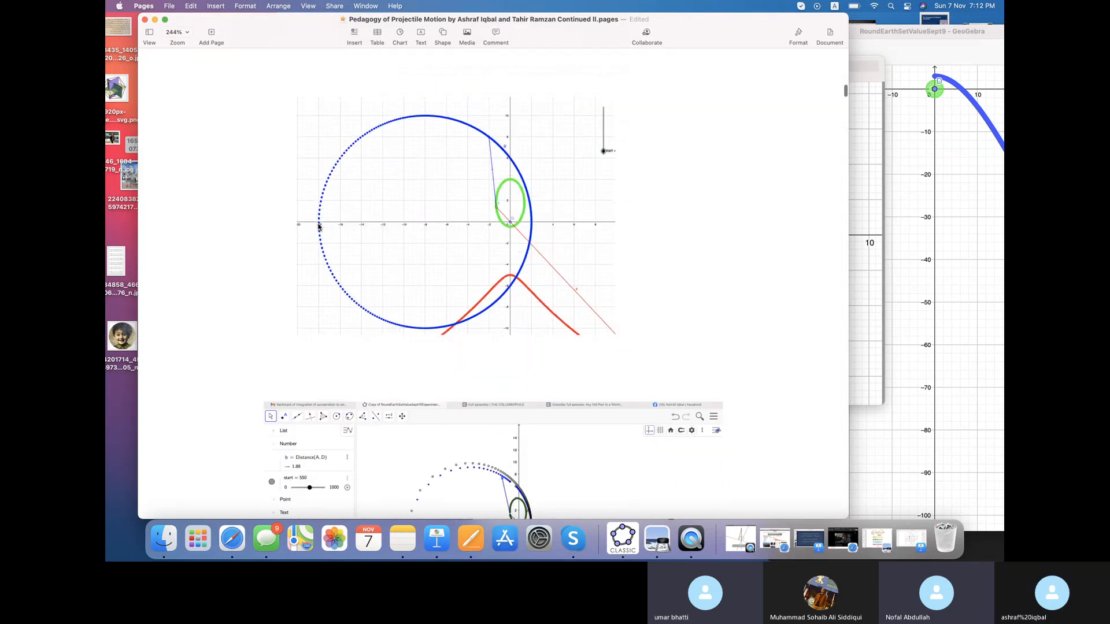
pyautogui.scroll(5, 318, 226)
pyautogui.scroll(3, 318, 227)
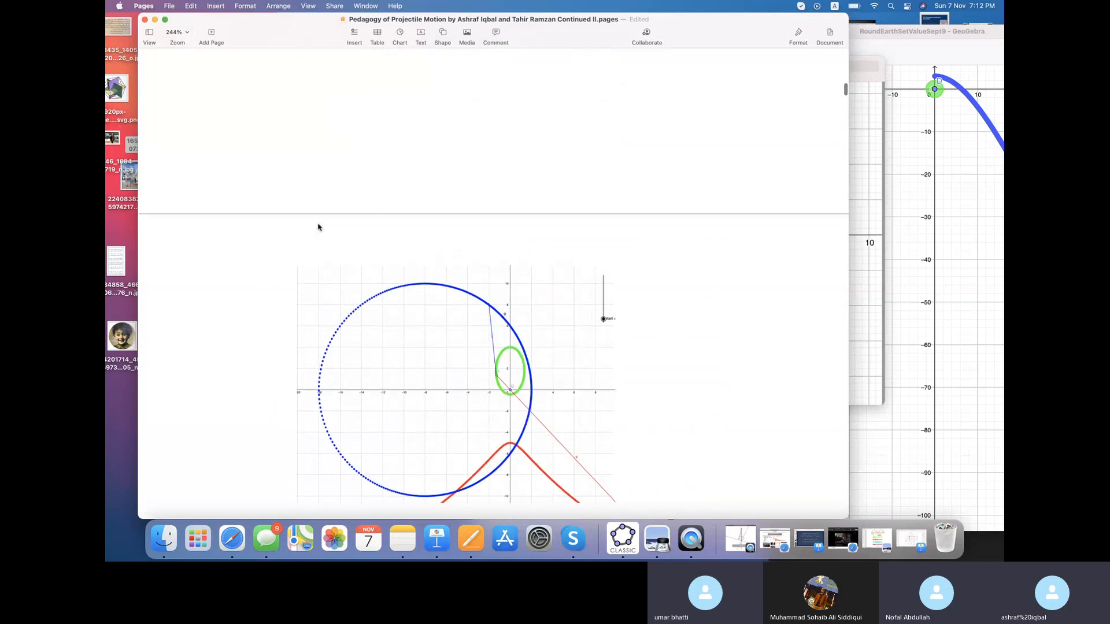
pyautogui.scroll(10, 318, 225)
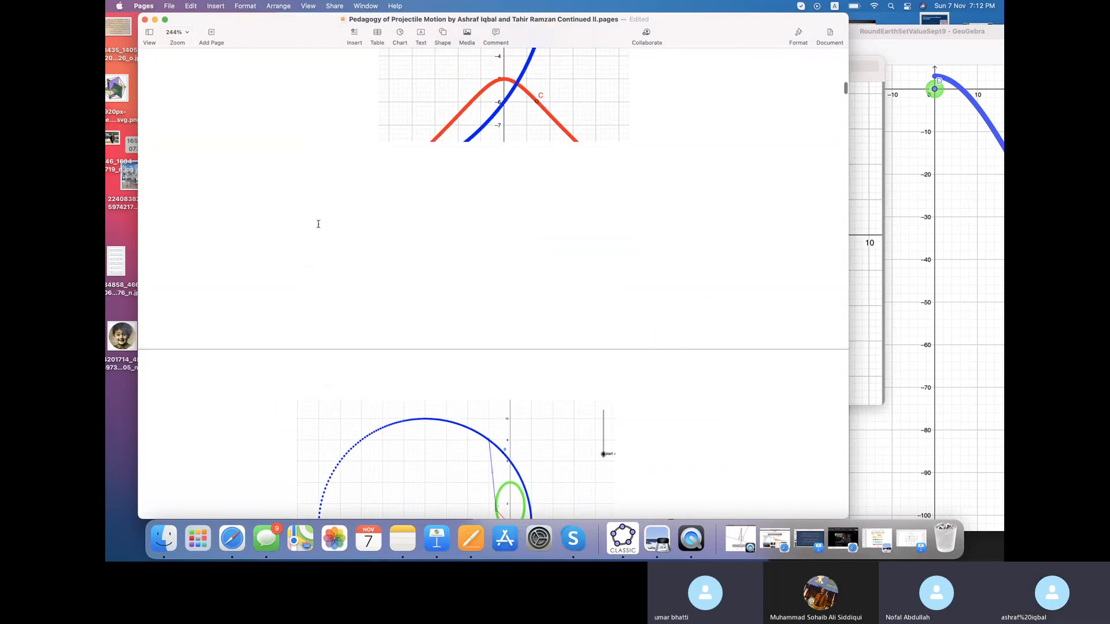
pyautogui.scroll(3, 318, 223)
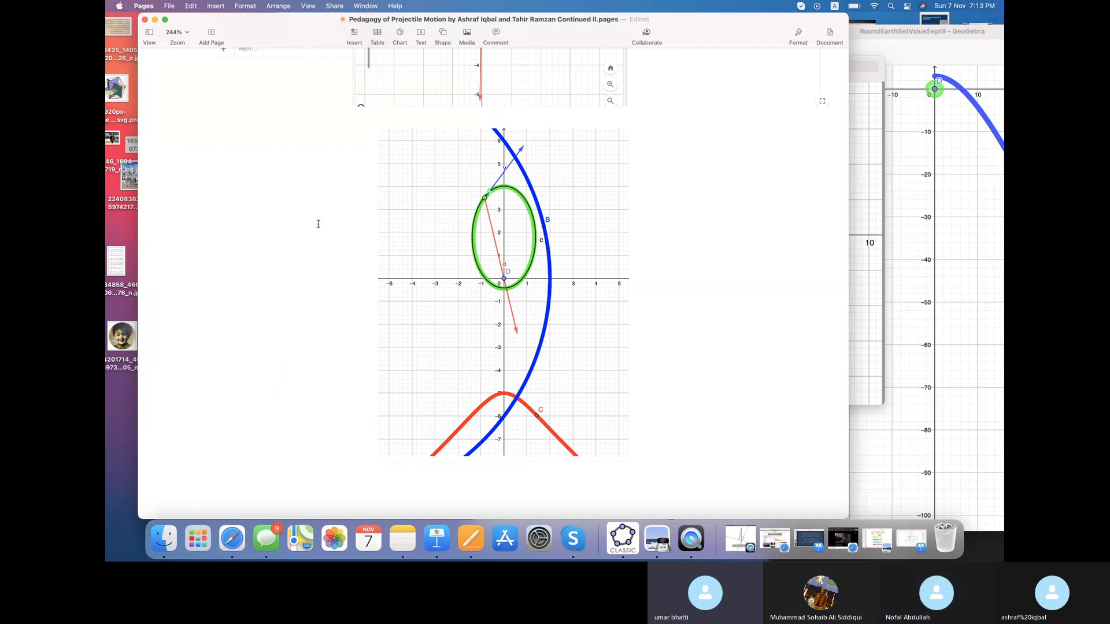
pyautogui.scroll(12, 318, 223)
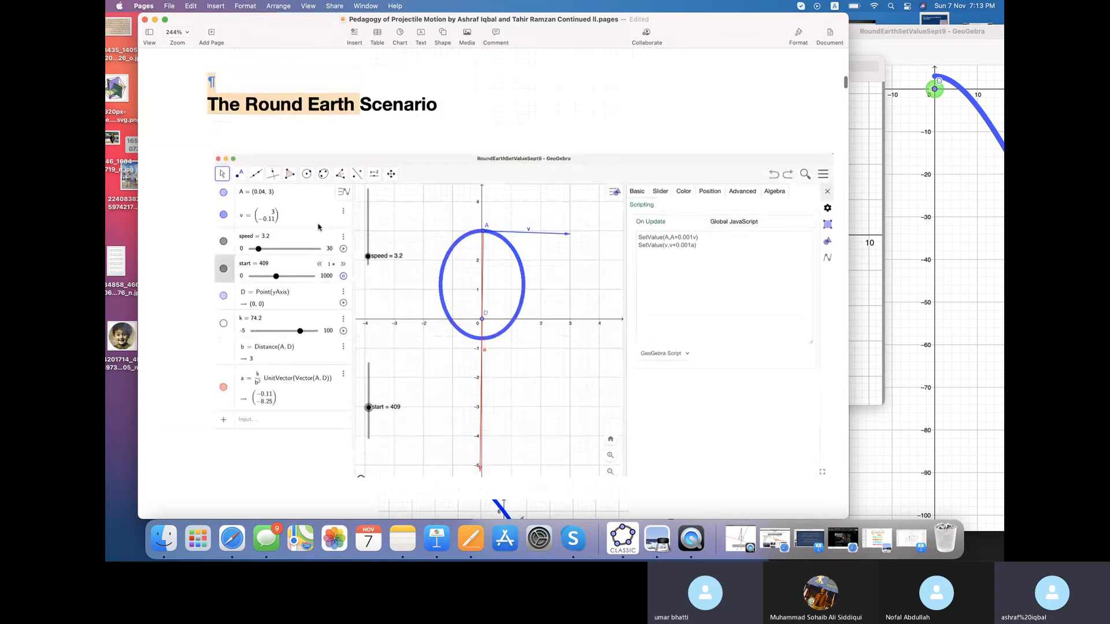
pyautogui.scroll(-1, 318, 226)
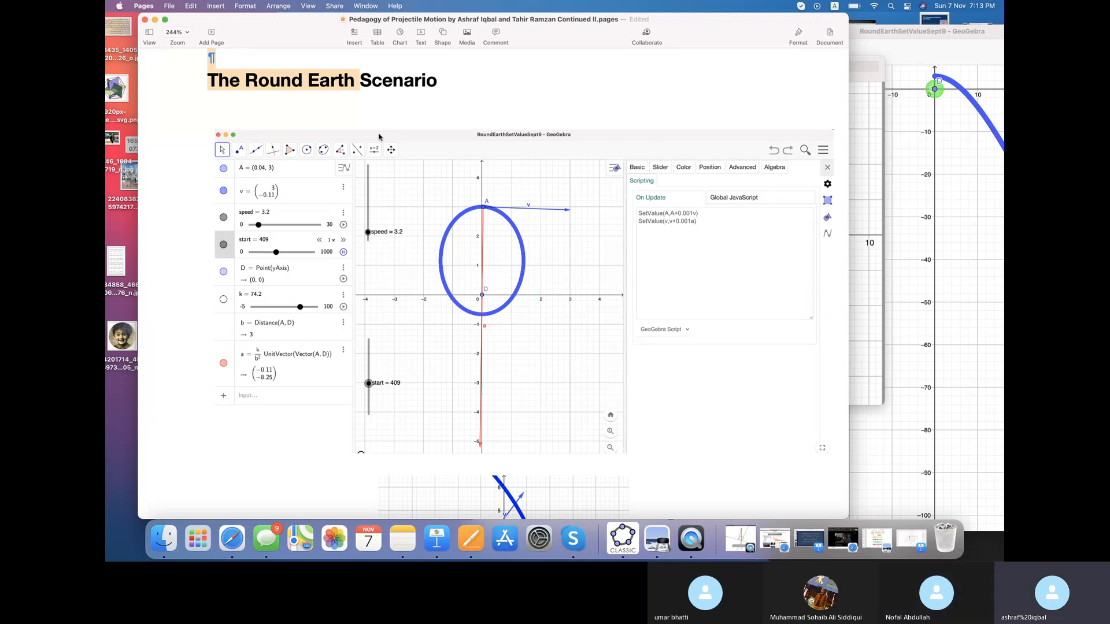
# - Examine the figures that follow "The Round Earth Scenario" heading, from the orbit plots to the "Copy of circle differentiated differentlySept17" screenshots
pyautogui.scroll(10, 379, 137)
pyautogui.scroll(-6, 379, 137)
pyautogui.scroll(-15, 378, 136)
pyautogui.scroll(-10, 378, 134)
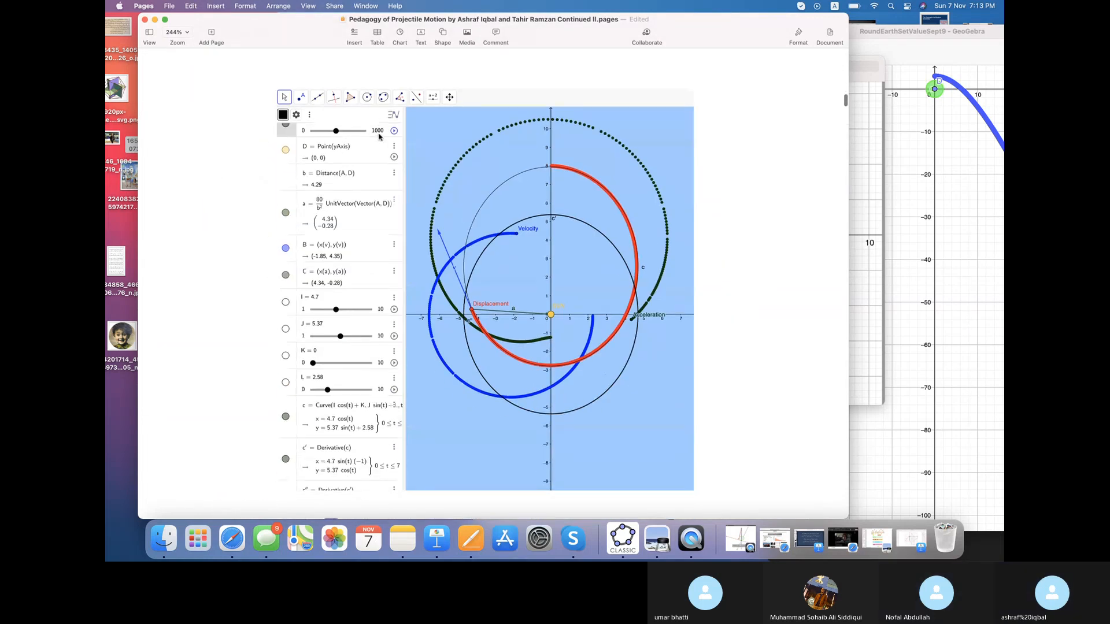
pyautogui.scroll(-15, 379, 137)
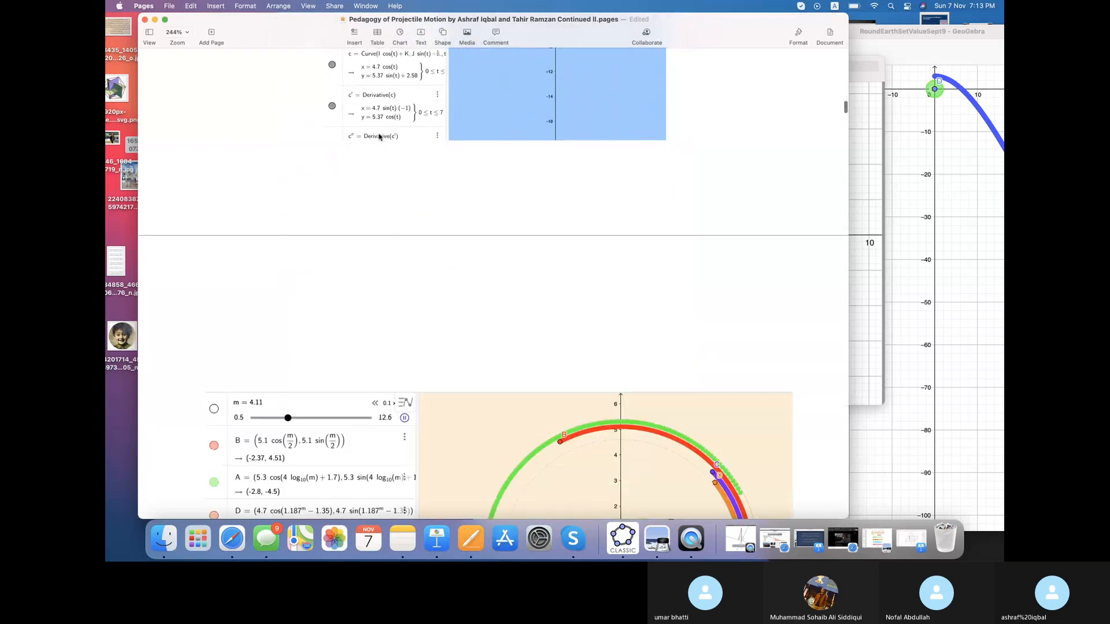
pyautogui.scroll(-10, 379, 136)
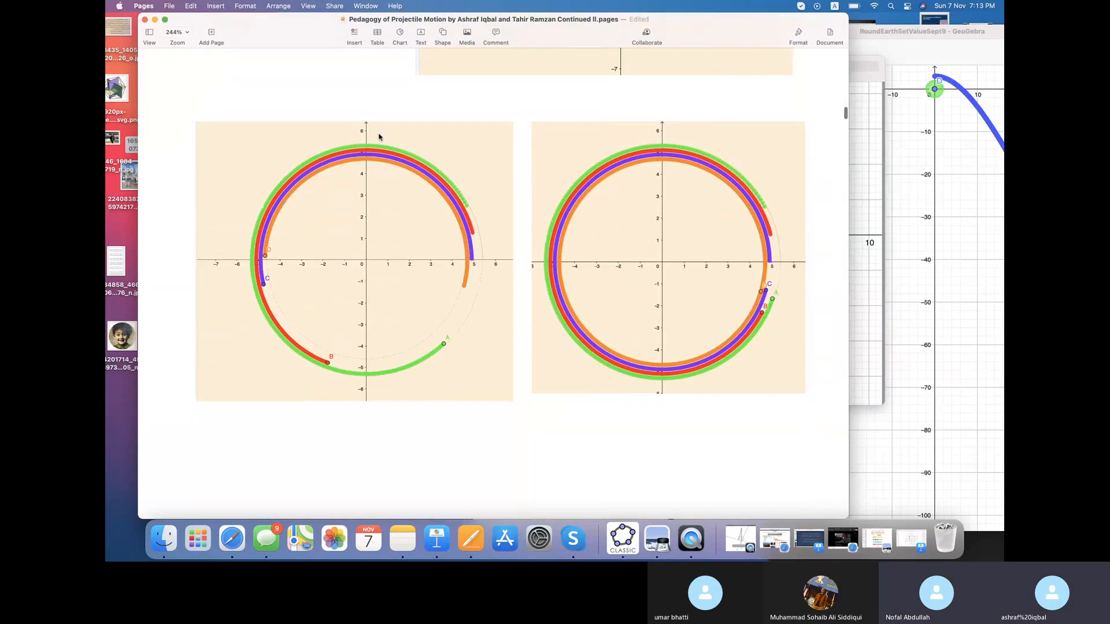
pyautogui.scroll(-15, 378, 136)
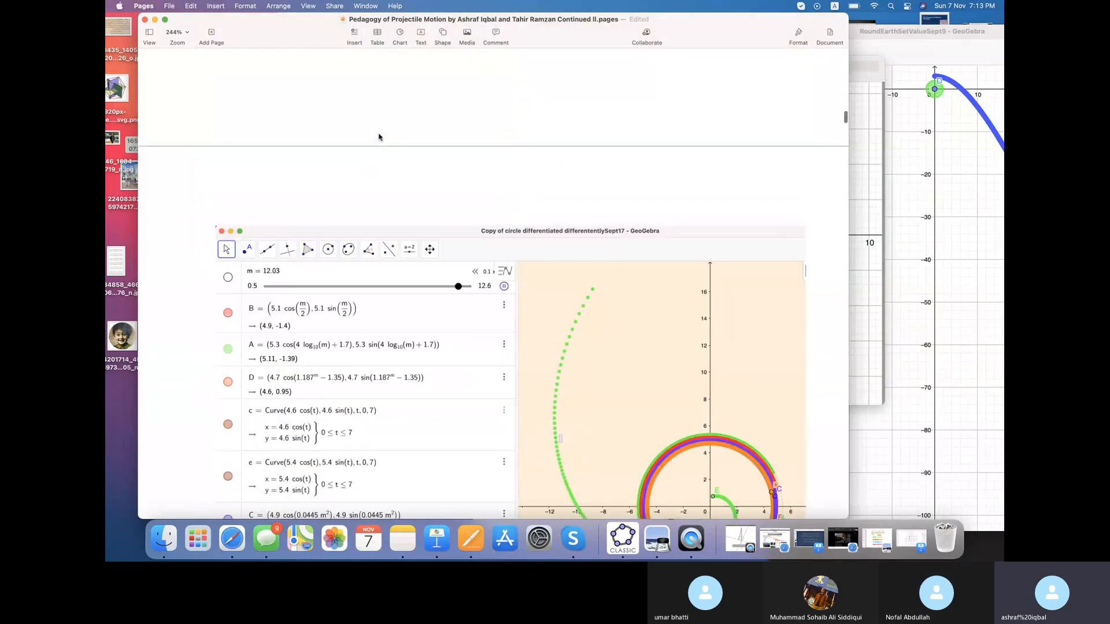
pyautogui.scroll(-5, 378, 137)
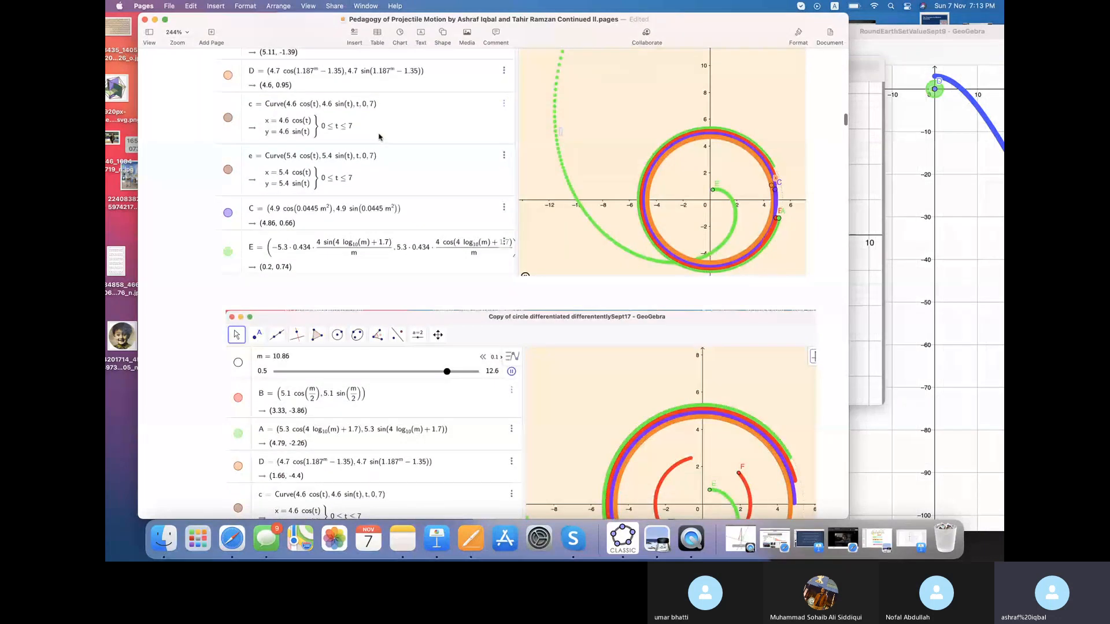
pyautogui.scroll(8, 379, 137)
# - Move the Pages document aside and place the 2021-11-06 circular orbit screenshot next to the RoundEarthSetValueSept9 GeoGebra window
pyautogui.moveTo(723, 38); pyautogui.dragTo(527, 195)
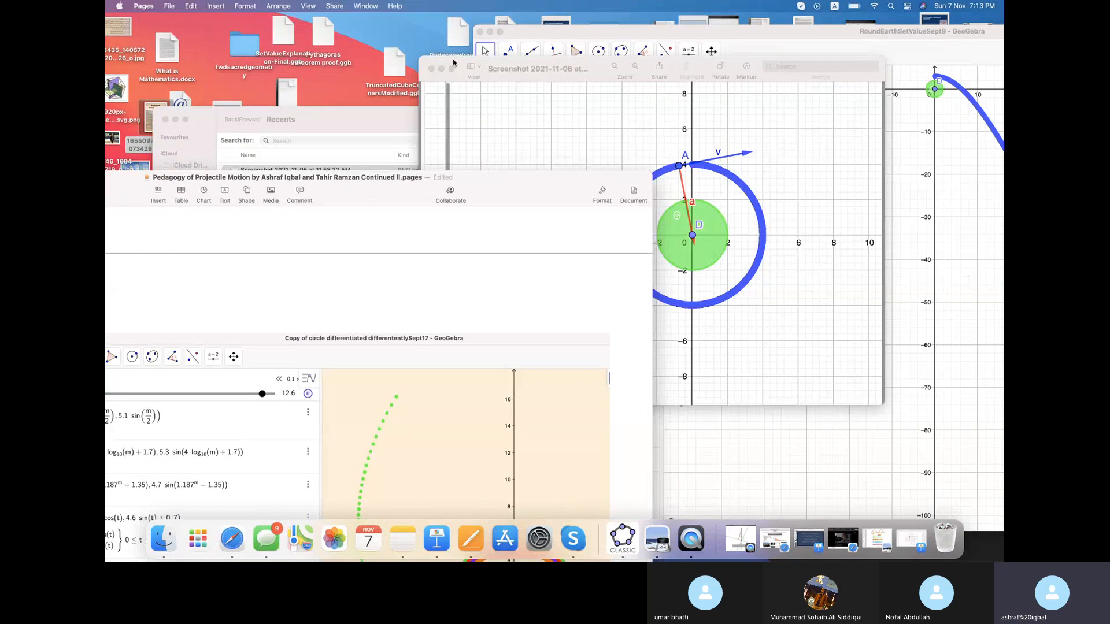
pyautogui.click(453, 63)
pyautogui.moveTo(453, 63); pyautogui.dragTo(143, 36)
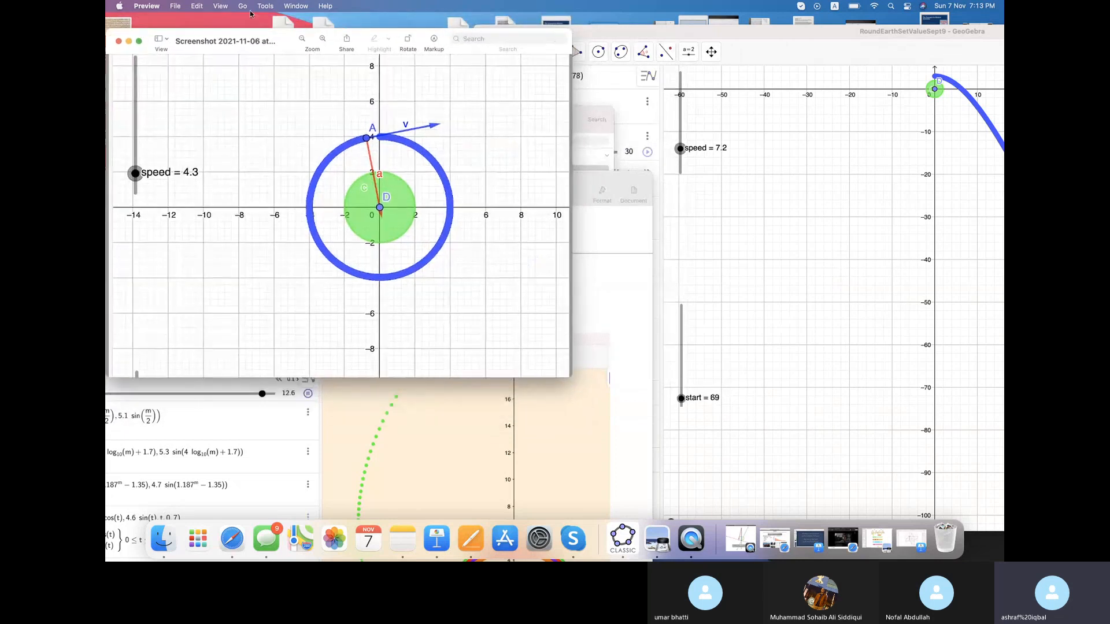
pyautogui.click(636, 33)
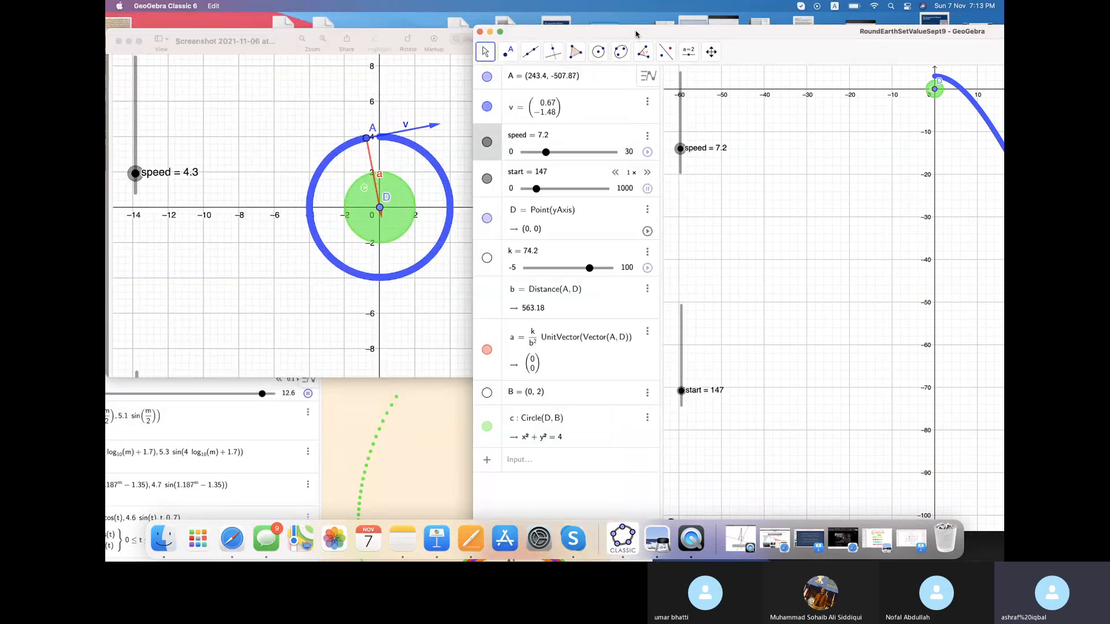
pyautogui.moveTo(636, 34); pyautogui.dragTo(628, 33)
pyautogui.moveTo(383, 38); pyautogui.dragTo(364, 36)
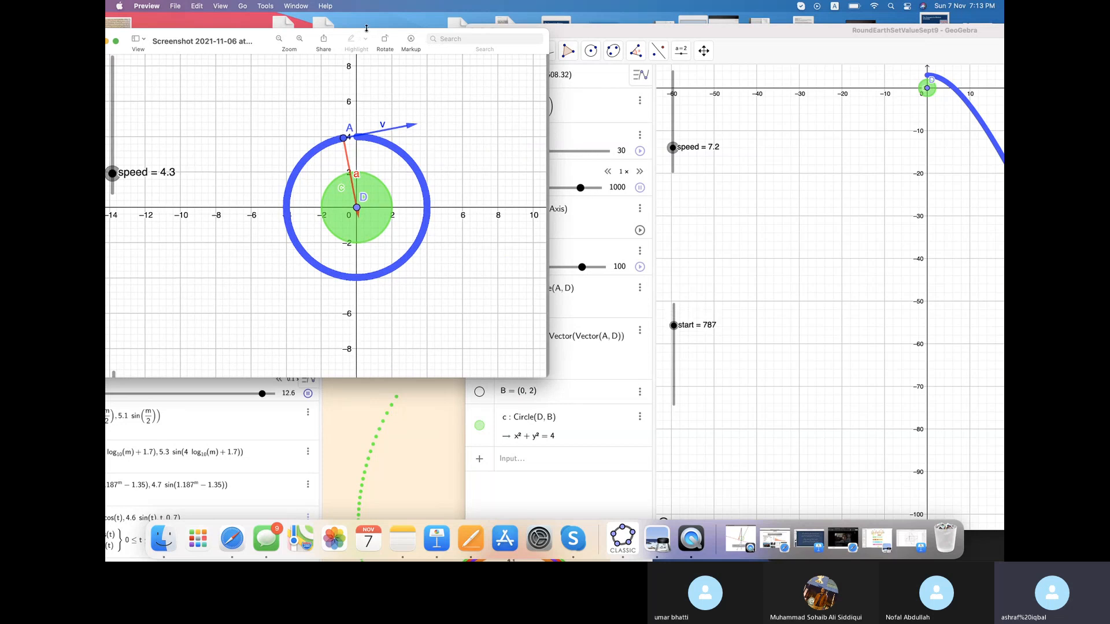
pyautogui.moveTo(375, 41); pyautogui.dragTo(294, 26)
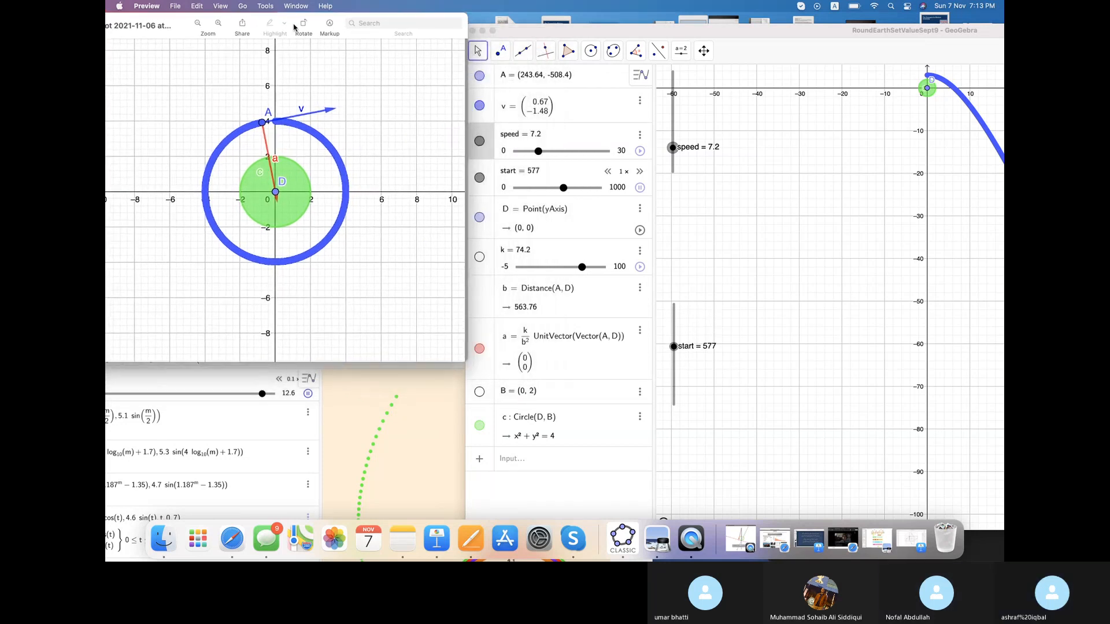
# - Reposition the RoundEarthSetValueSept9 window over the screenshot so its whole algebra list and graph are in view
pyautogui.moveTo(550, 32); pyautogui.dragTo(462, 161)
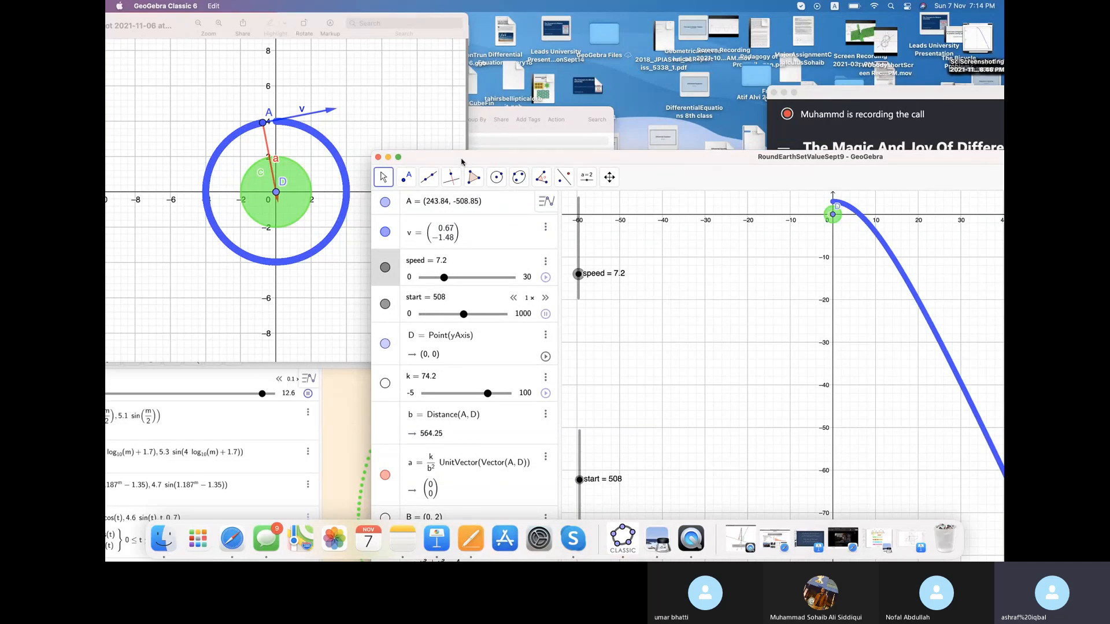
pyautogui.moveTo(462, 162); pyautogui.dragTo(451, 3)
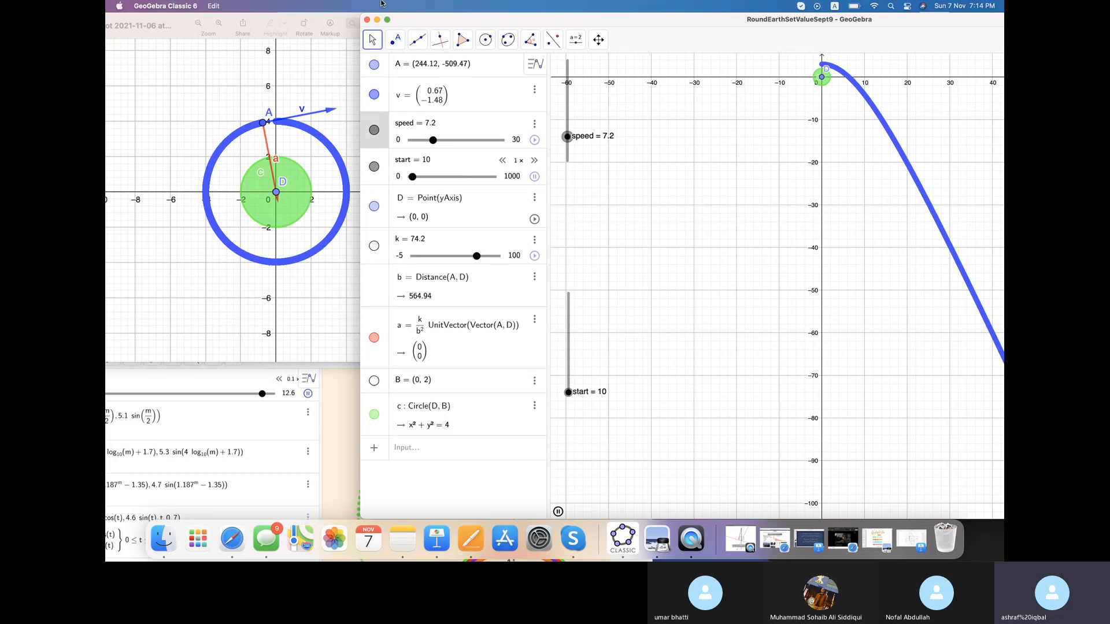
pyautogui.click(289, 22)
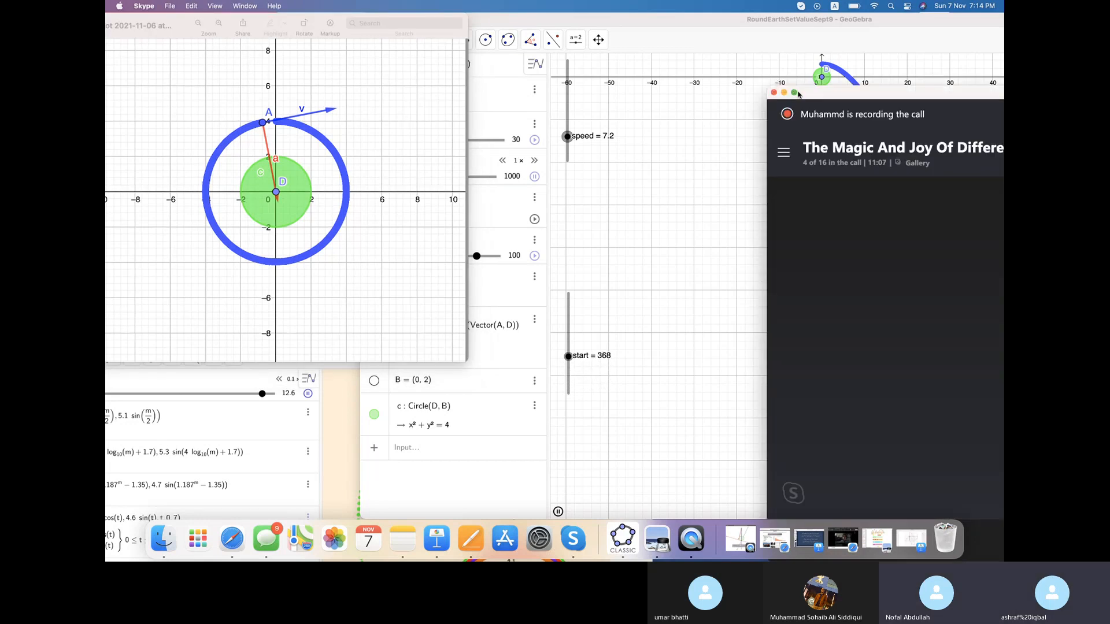
pyautogui.click(695, 25)
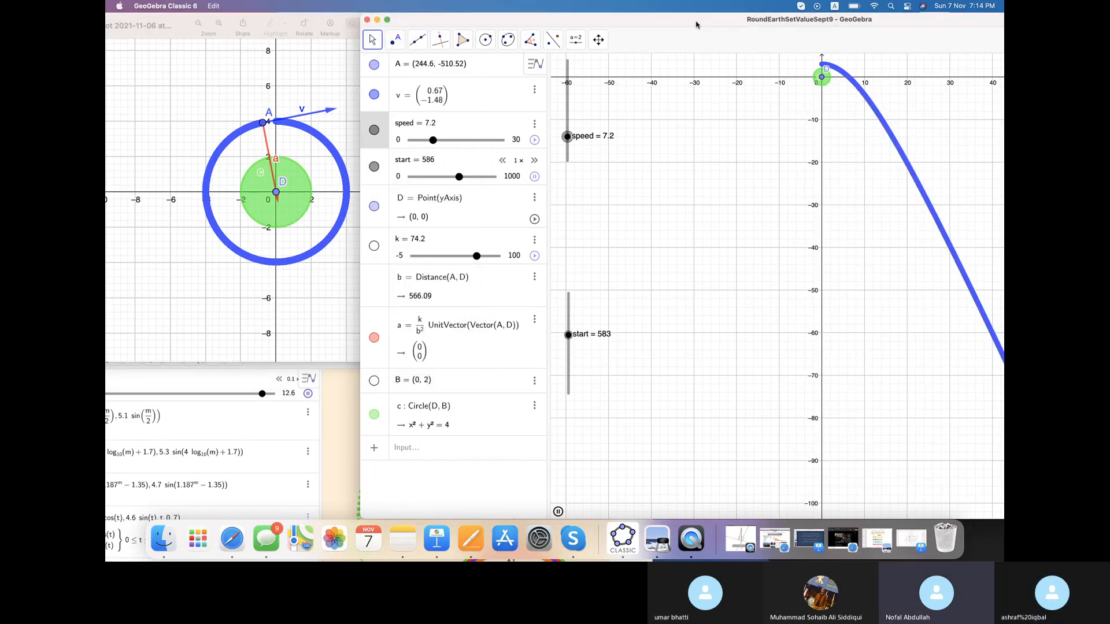
pyautogui.moveTo(696, 25)
pyautogui.mouseDown()
pyautogui.moveTo(651, 25)
pyautogui.moveTo(702, 25)
pyautogui.mouseUp()
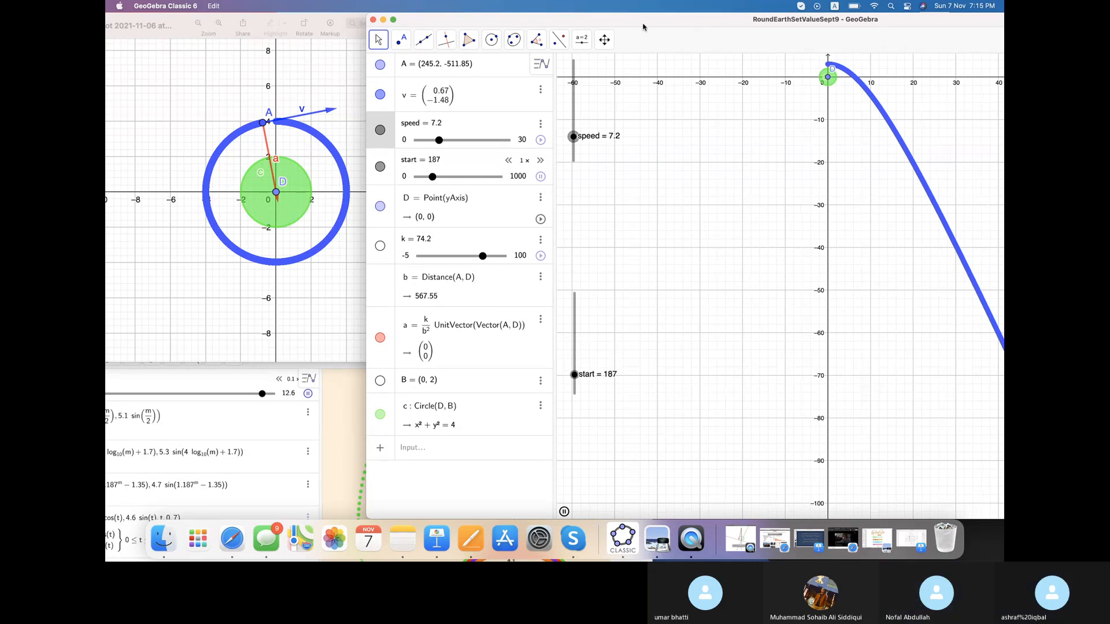
pyautogui.moveTo(652, 22); pyautogui.dragTo(462, 6)
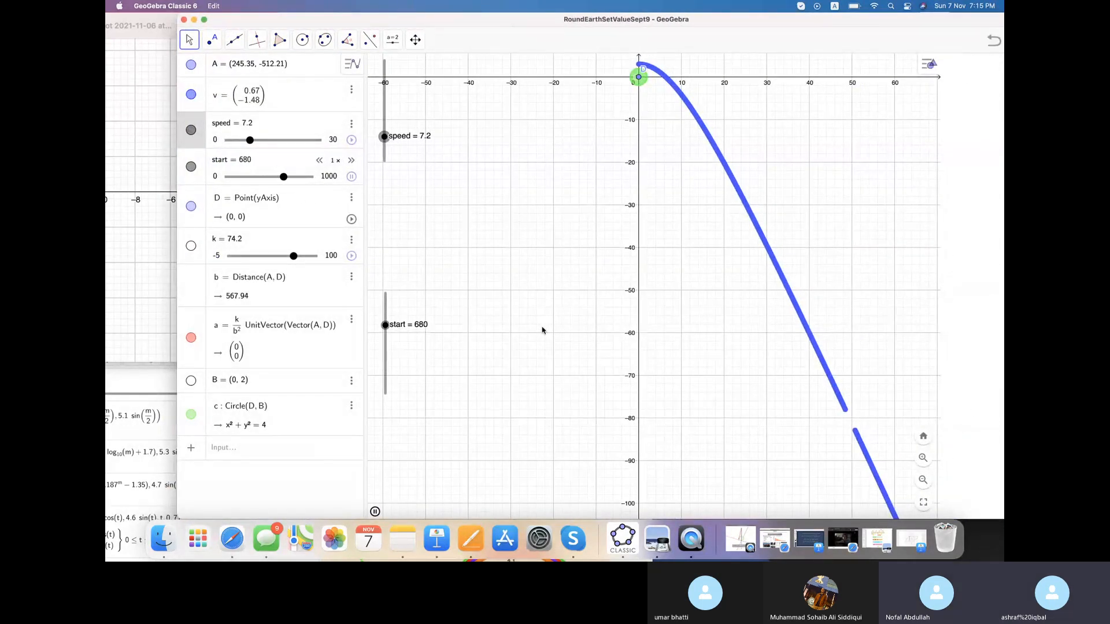
# - Zoom out and shift the graph to locate the distant point A with its vectors v and a
pyautogui.scroll(-5, 543, 333)
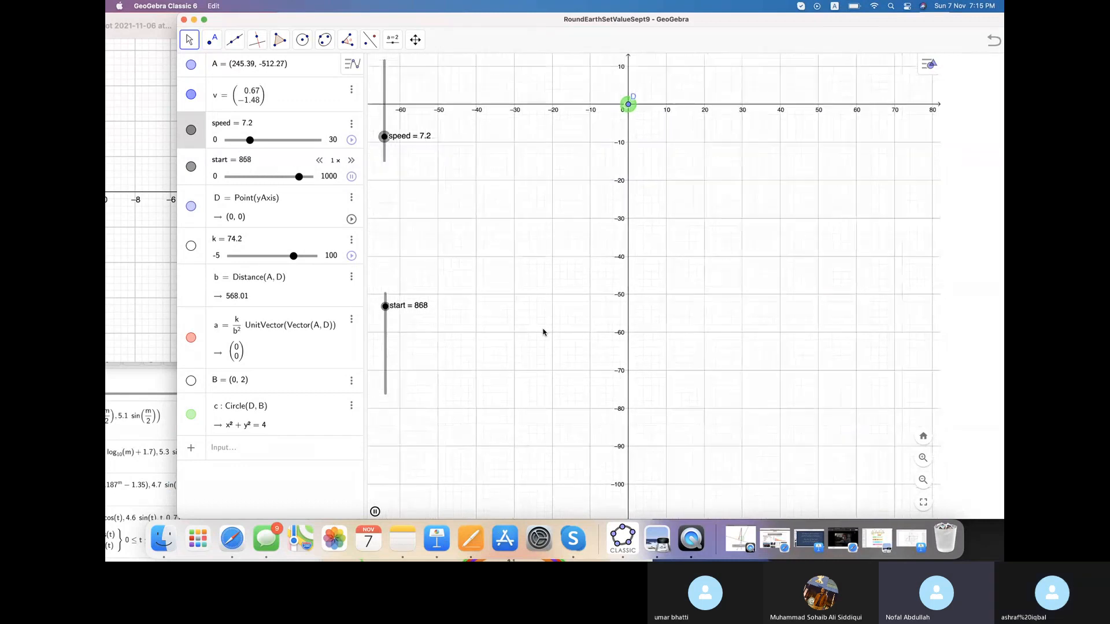
pyautogui.scroll(-5, 544, 332)
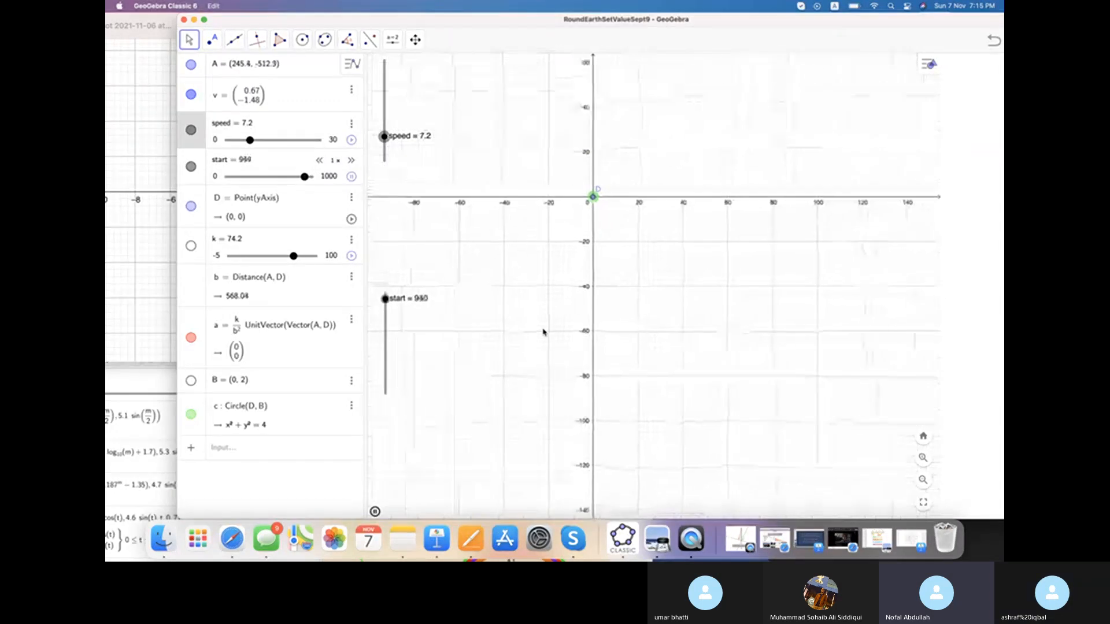
pyautogui.scroll(-5, 544, 332)
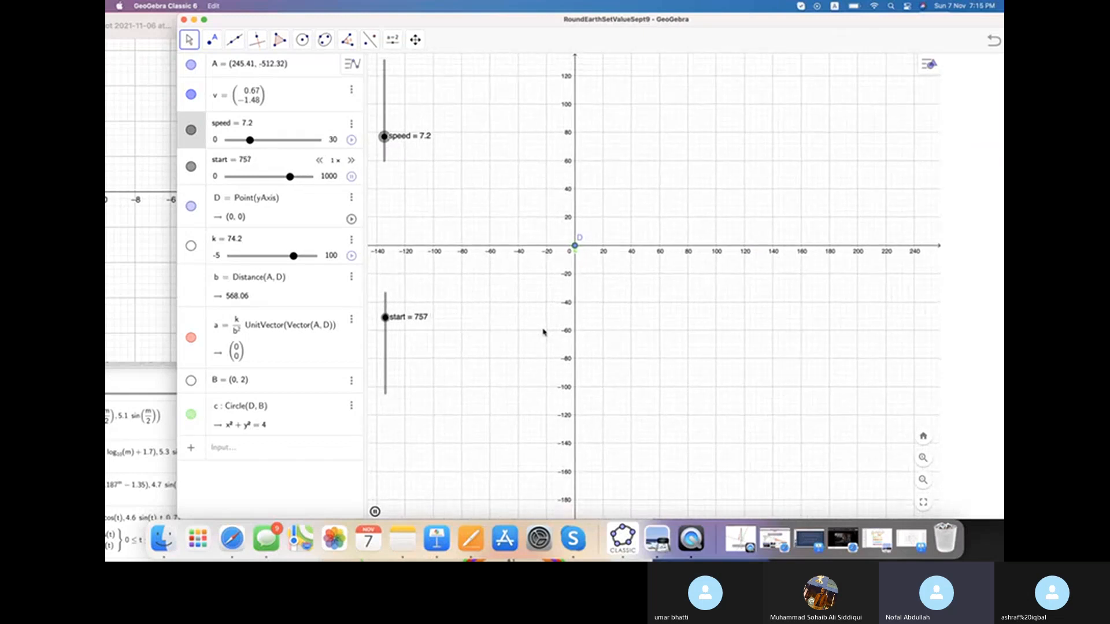
pyautogui.scroll(-1, 520, 248)
pyautogui.moveTo(520, 248); pyautogui.dragTo(521, 61)
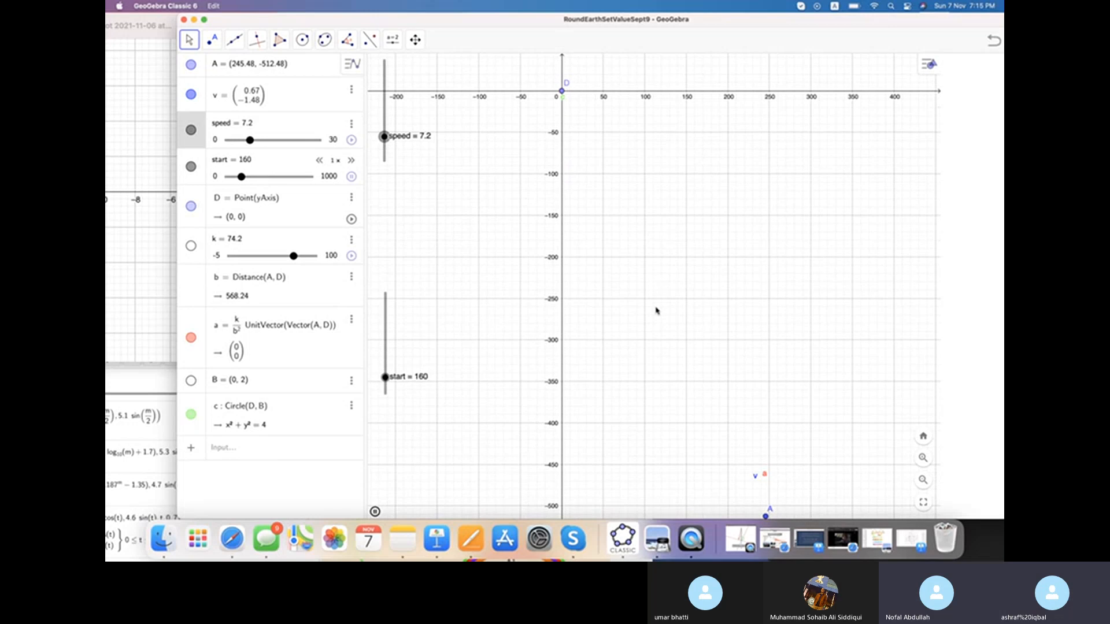
pyautogui.moveTo(657, 307); pyautogui.dragTo(671, 335)
# - Zoom back in on the graph and bring the green circle around point D near its centre
pyautogui.scroll(2, 672, 332)
pyautogui.scroll(5, 672, 331)
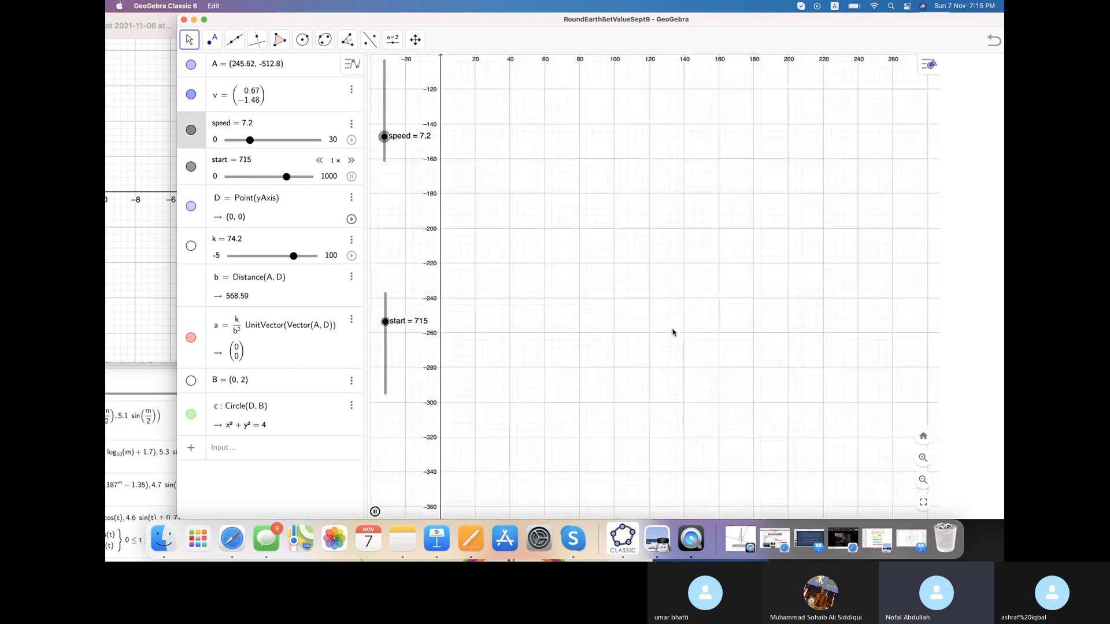
pyautogui.moveTo(557, 191); pyautogui.dragTo(686, 513)
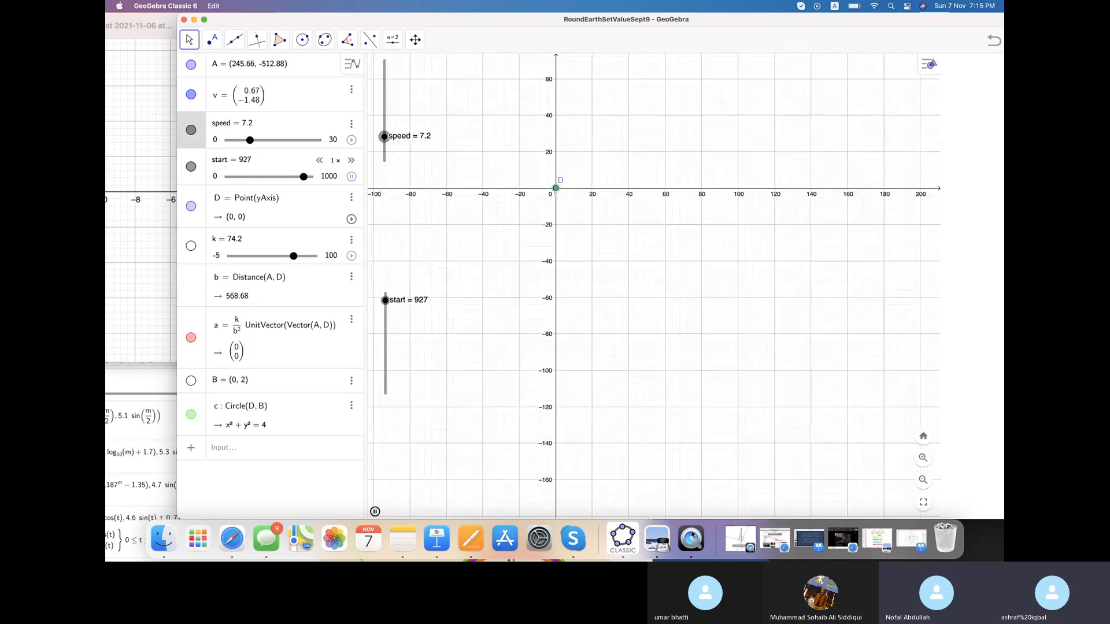
pyautogui.moveTo(664, 414); pyautogui.dragTo(680, 497)
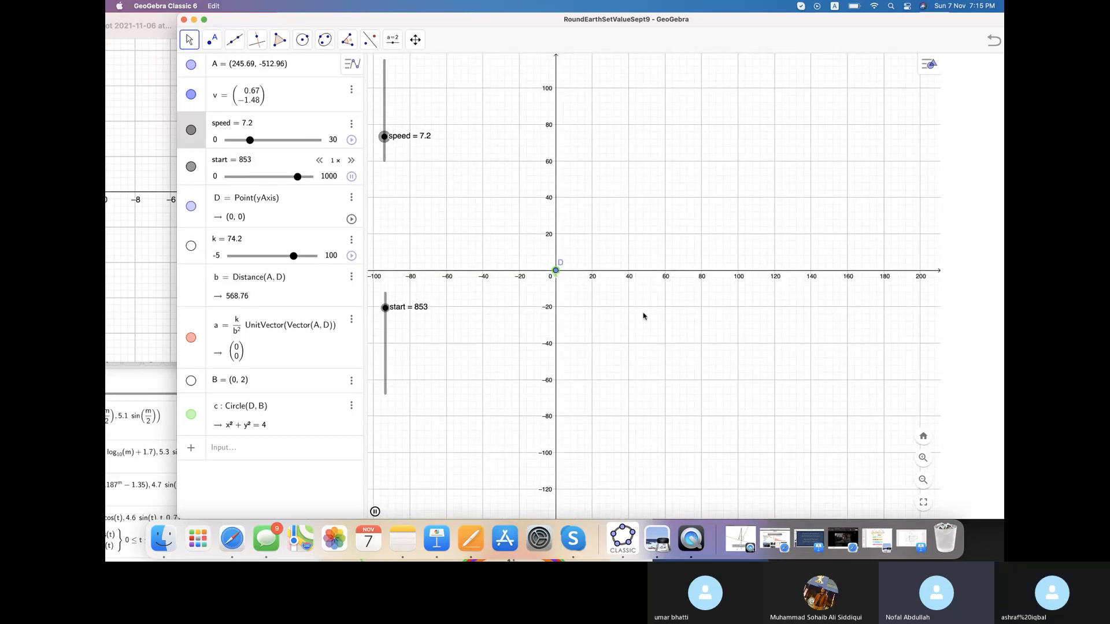
pyautogui.moveTo(669, 223); pyautogui.dragTo(690, 250)
pyautogui.scroll(3, 689, 251)
pyautogui.scroll(3, 688, 249)
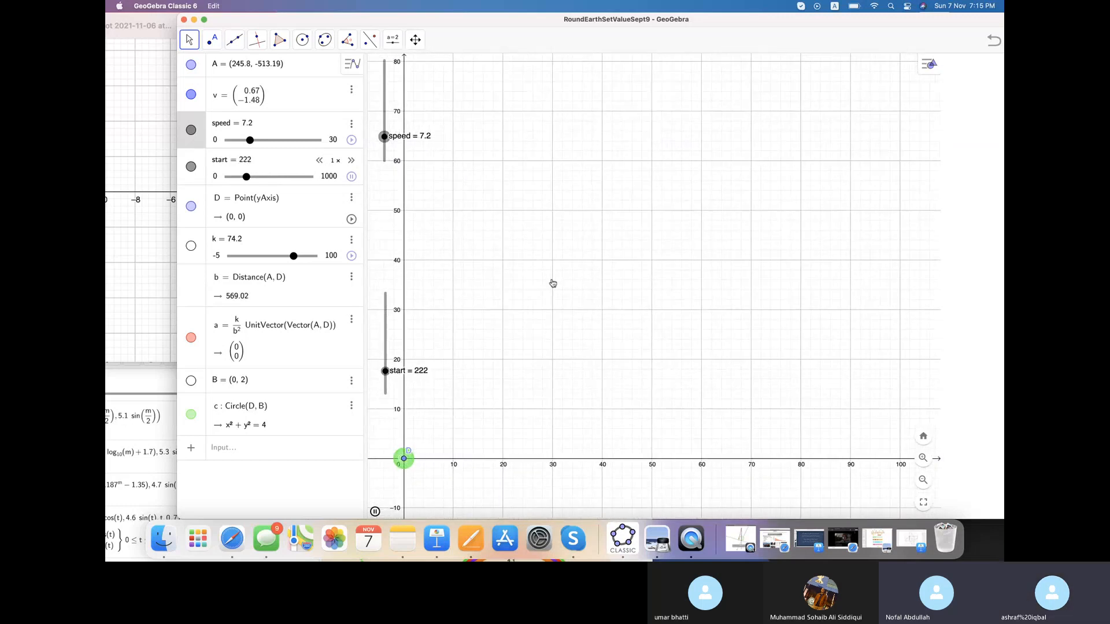
pyautogui.moveTo(634, 254); pyautogui.dragTo(645, 246)
pyautogui.scroll(2, 644, 246)
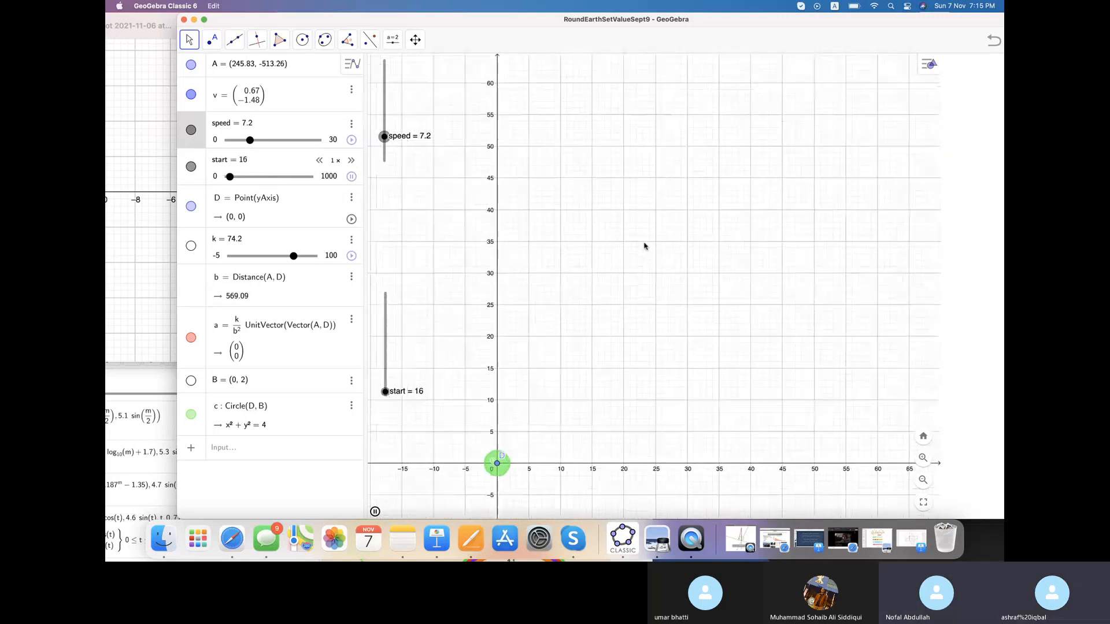
pyautogui.moveTo(741, 186); pyautogui.dragTo(718, 118)
pyautogui.scroll(2, 716, 117)
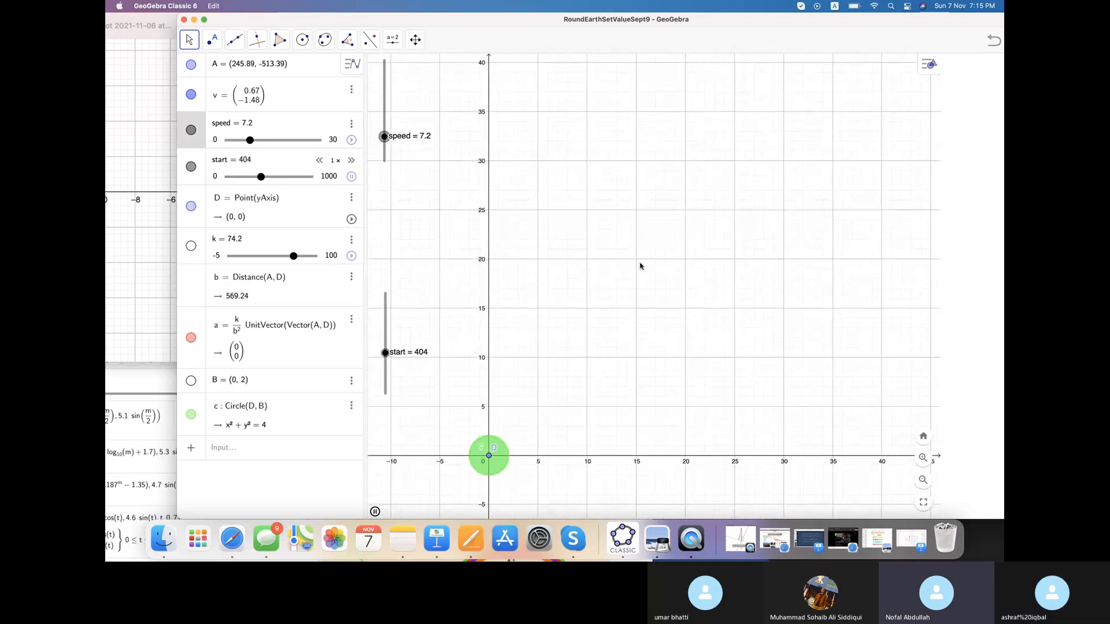
pyautogui.moveTo(636, 267); pyautogui.dragTo(701, 141)
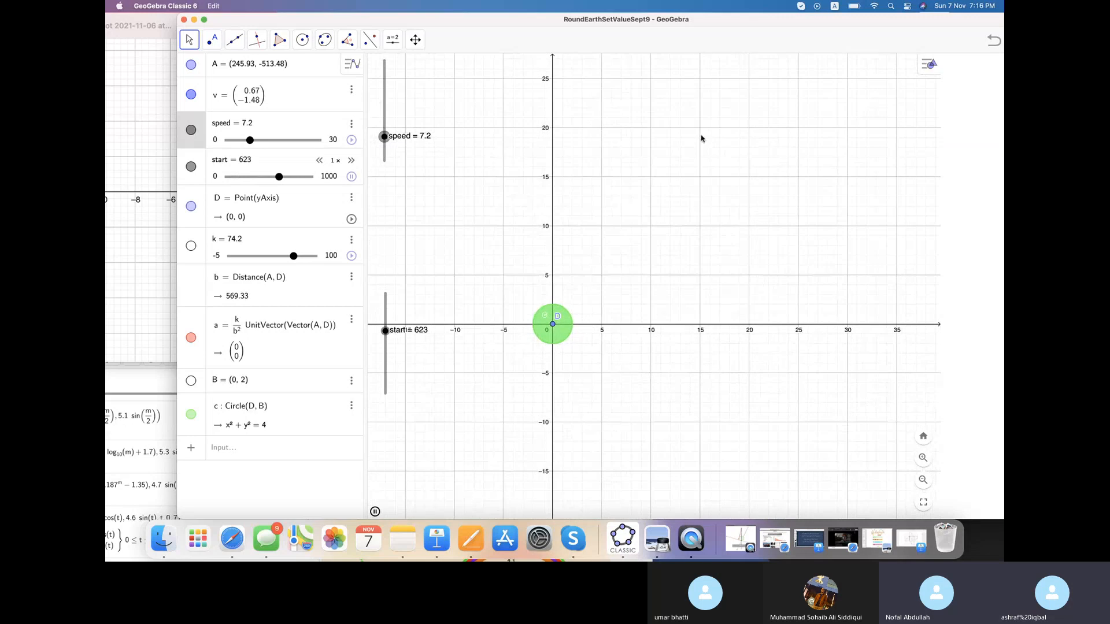
# - Enlarge the view of the green circle until the axes are numbered in single units, and recentre it
pyautogui.scroll(3, 645, 175)
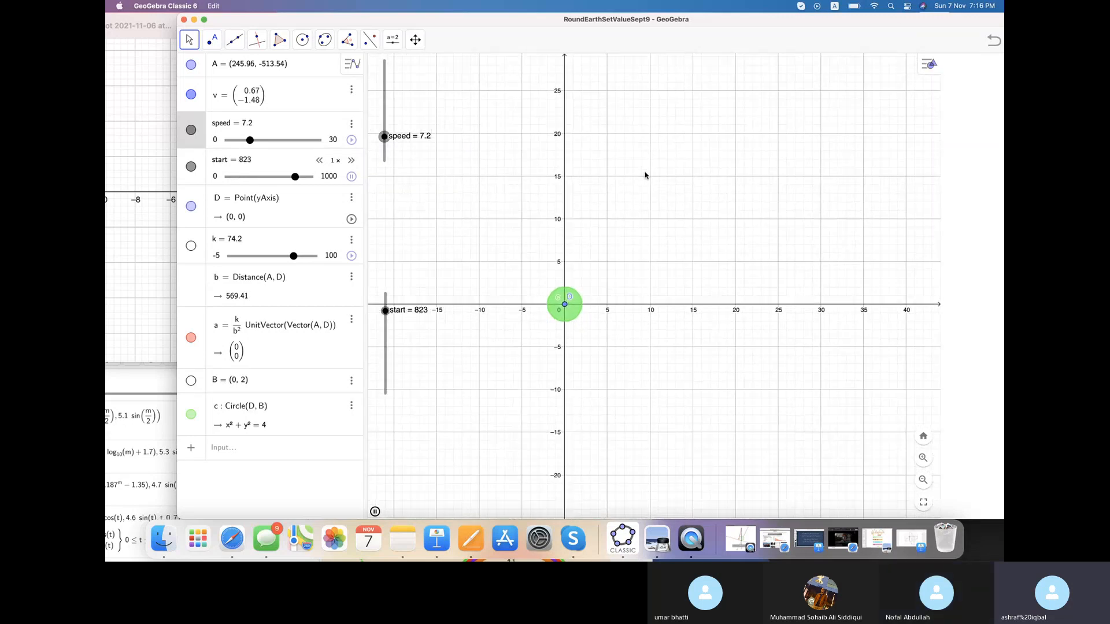
pyautogui.scroll(2, 645, 175)
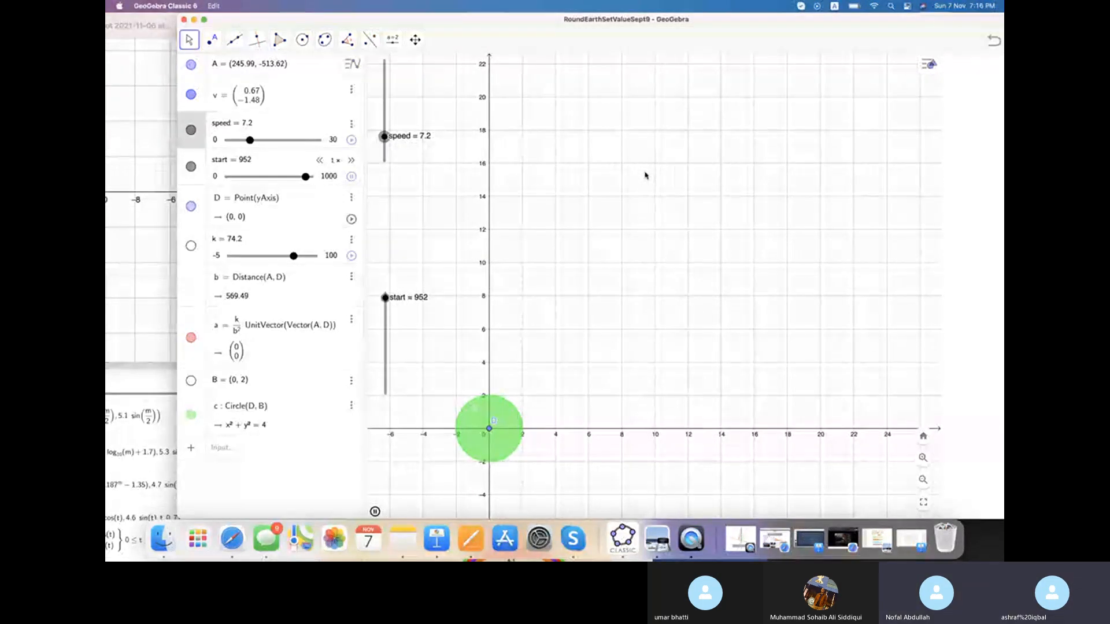
pyautogui.scroll(2, 645, 175)
pyautogui.scroll(-1, 645, 175)
pyautogui.rightClick(645, 175)
pyautogui.moveTo(622, 244); pyautogui.dragTo(689, 129)
pyautogui.scroll(5, 689, 129)
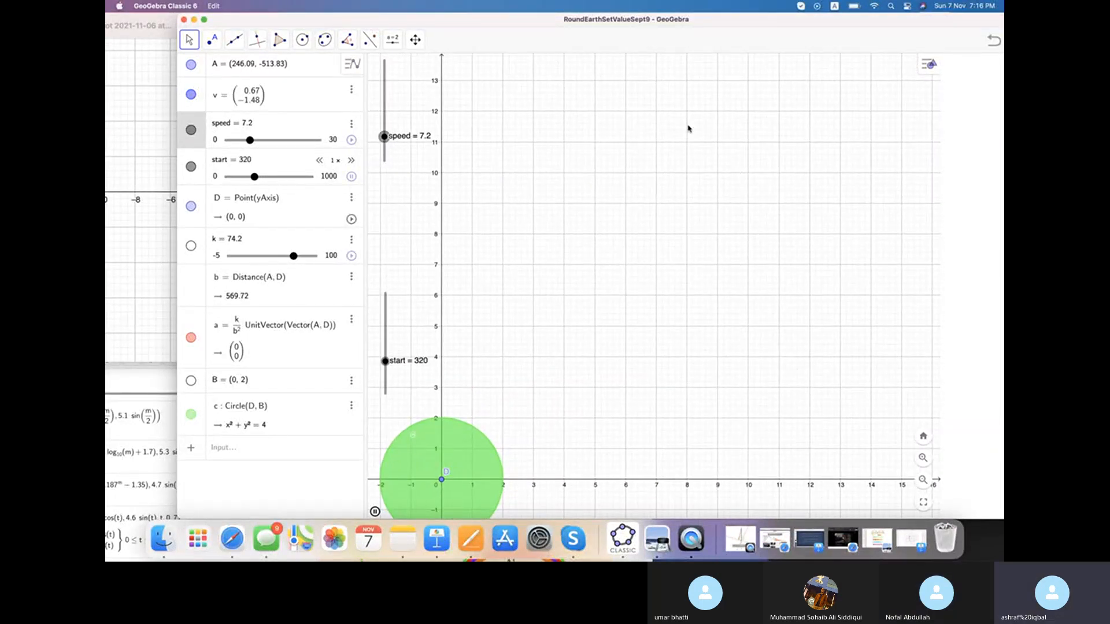
pyautogui.moveTo(640, 231); pyautogui.dragTo(698, 104)
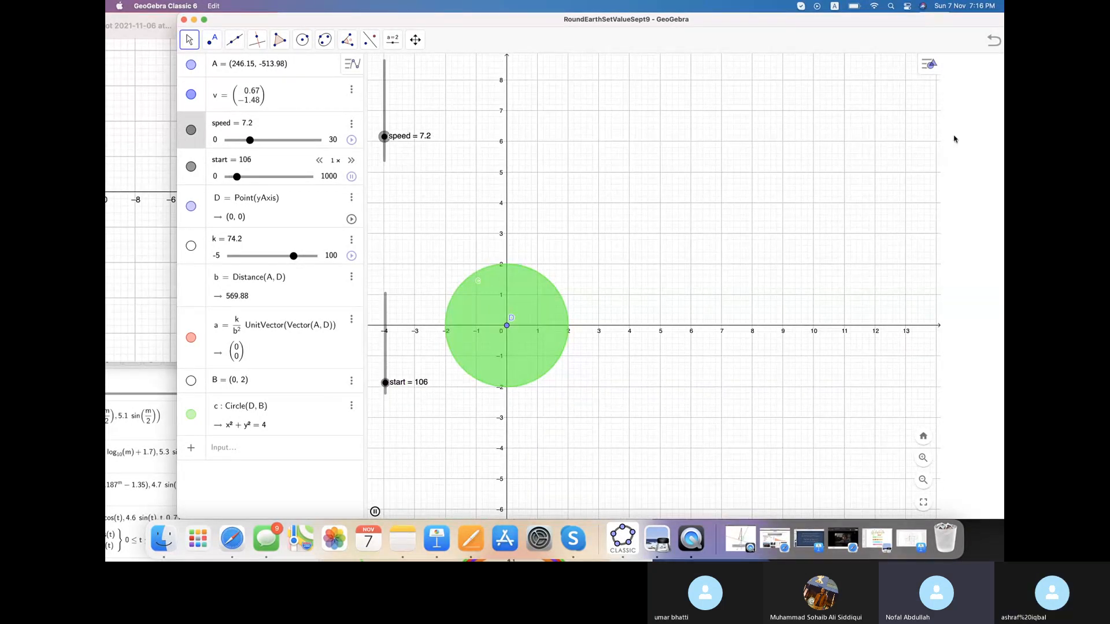
# - Undo the last three view changes and shift the graph to show more space below the green circle
pyautogui.click(992, 39)
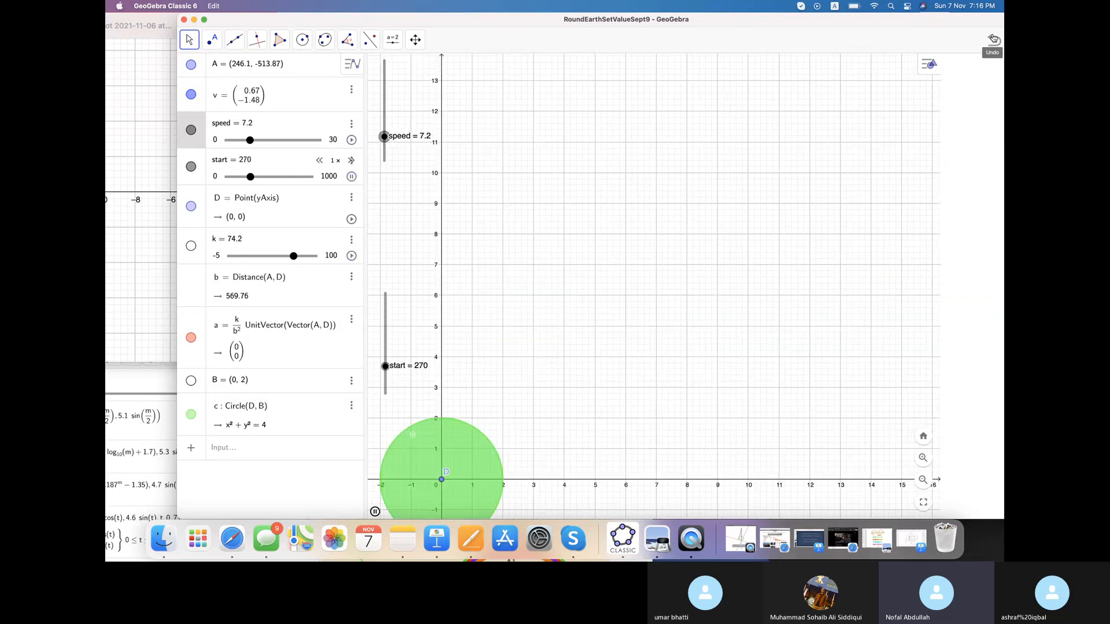
pyautogui.click(992, 39)
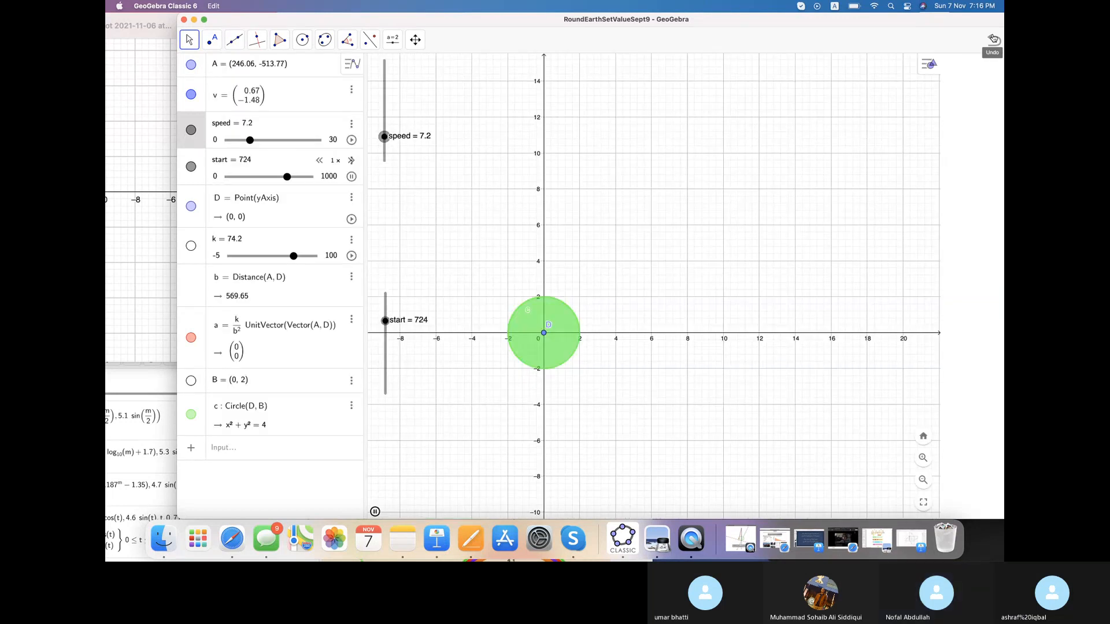
pyautogui.click(993, 39)
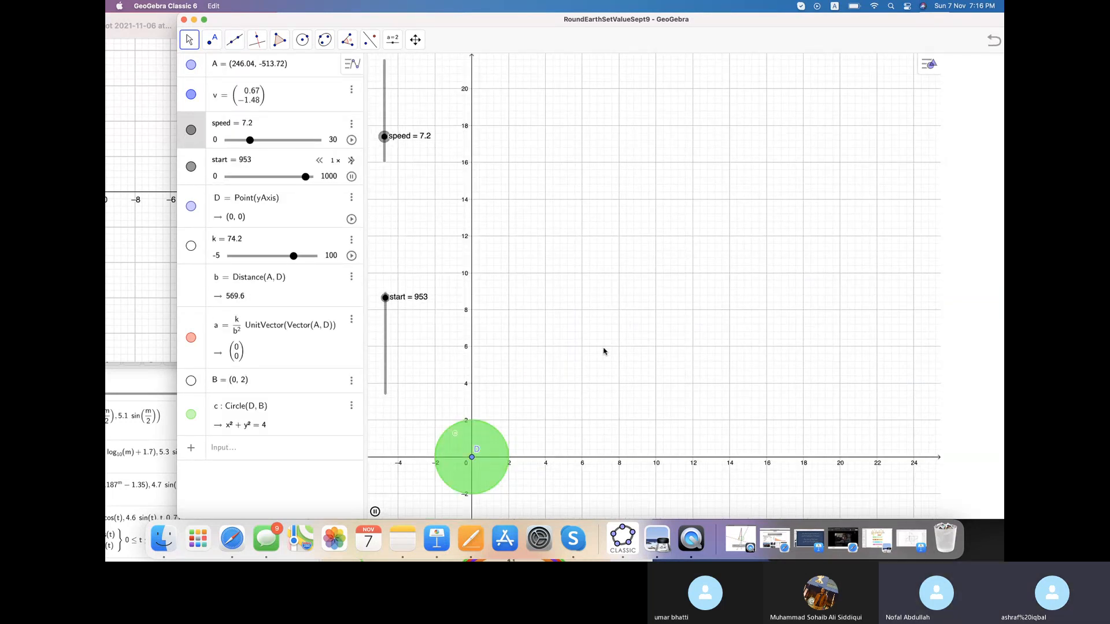
pyautogui.moveTo(612, 352); pyautogui.dragTo(612, 193)
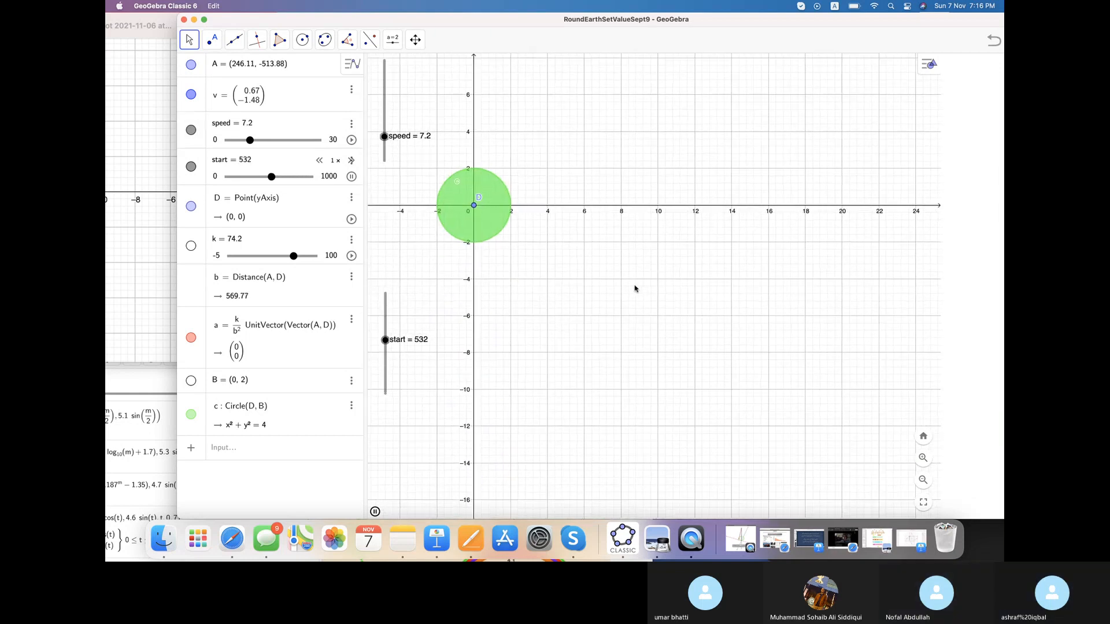
# - Zoom out from the green circle and shift the graph towards the area of the distant point A
pyautogui.scroll(2, 635, 289)
pyautogui.scroll(-1, 634, 288)
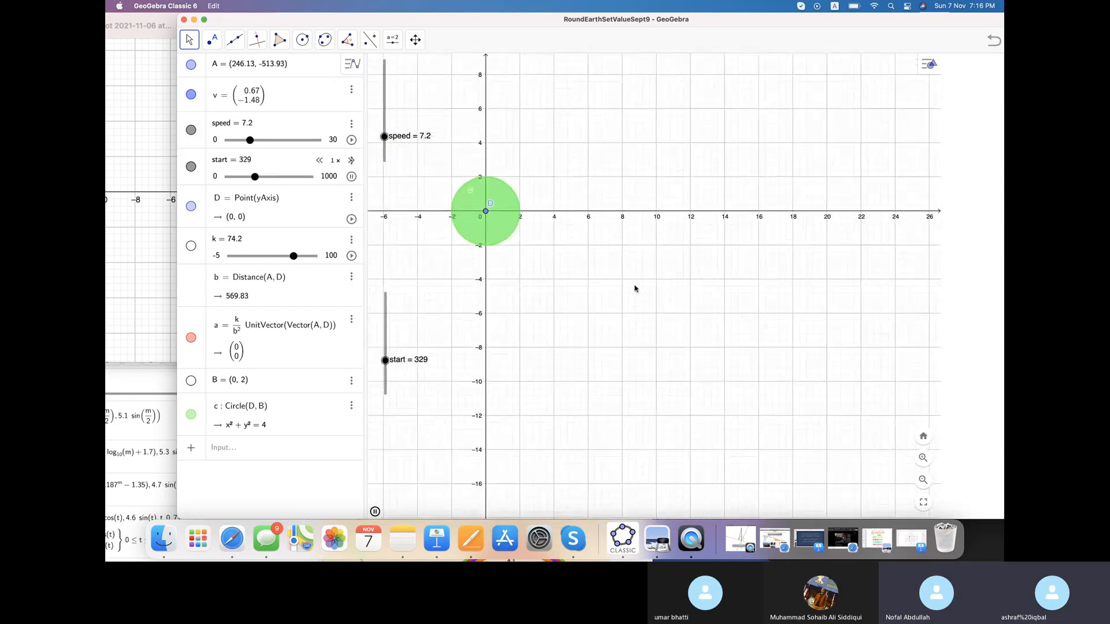
pyautogui.scroll(-4, 635, 288)
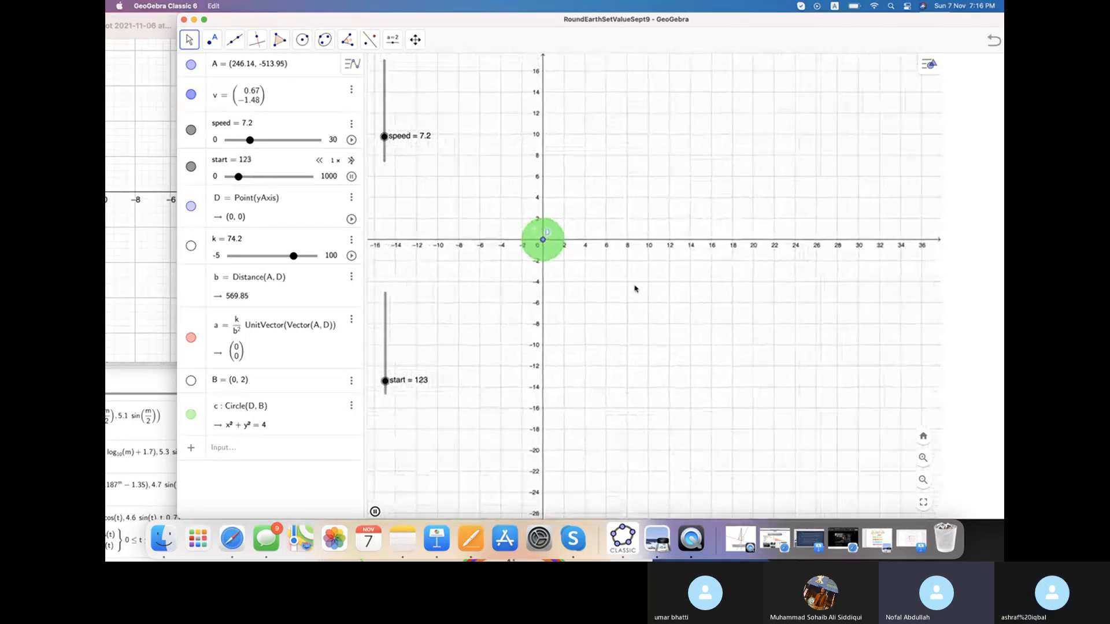
pyautogui.scroll(-2, 634, 288)
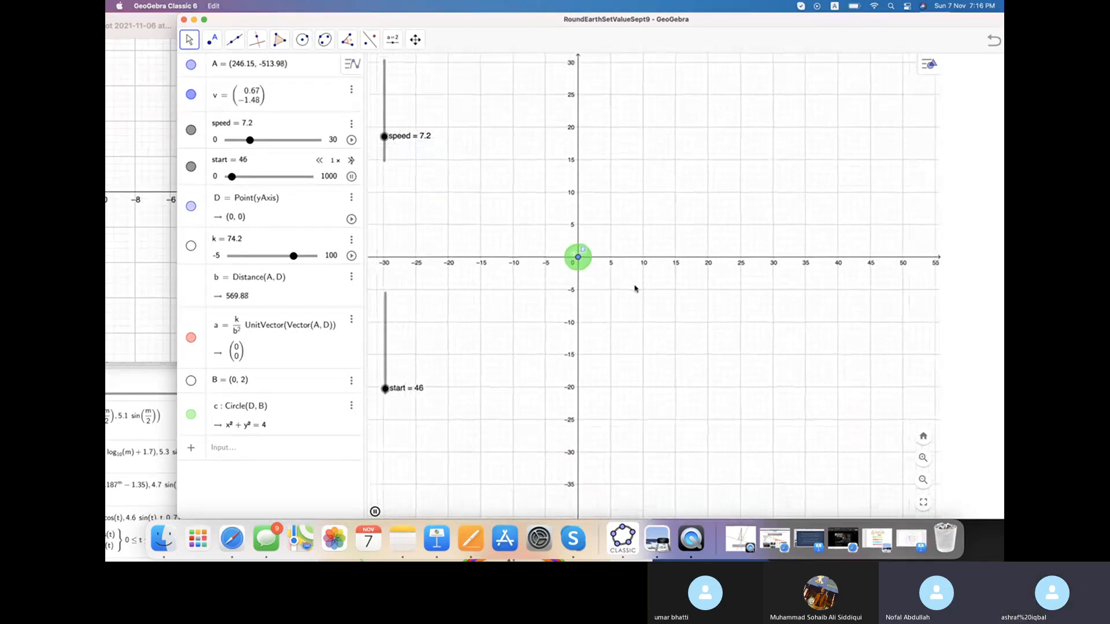
pyautogui.scroll(-1, 635, 289)
pyautogui.moveTo(674, 483); pyautogui.dragTo(626, 173)
pyautogui.moveTo(556, 136); pyautogui.dragTo(479, 56)
pyautogui.moveTo(590, 242); pyautogui.dragTo(456, 191)
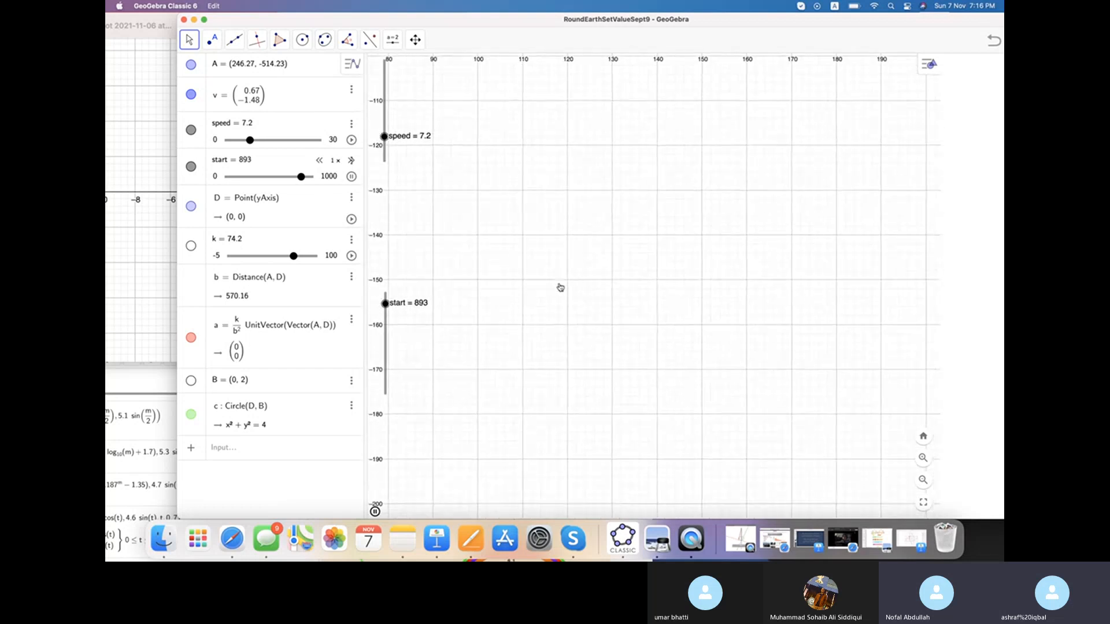
pyautogui.moveTo(560, 287); pyautogui.dragTo(423, 238)
pyautogui.moveTo(600, 349); pyautogui.dragTo(473, 317)
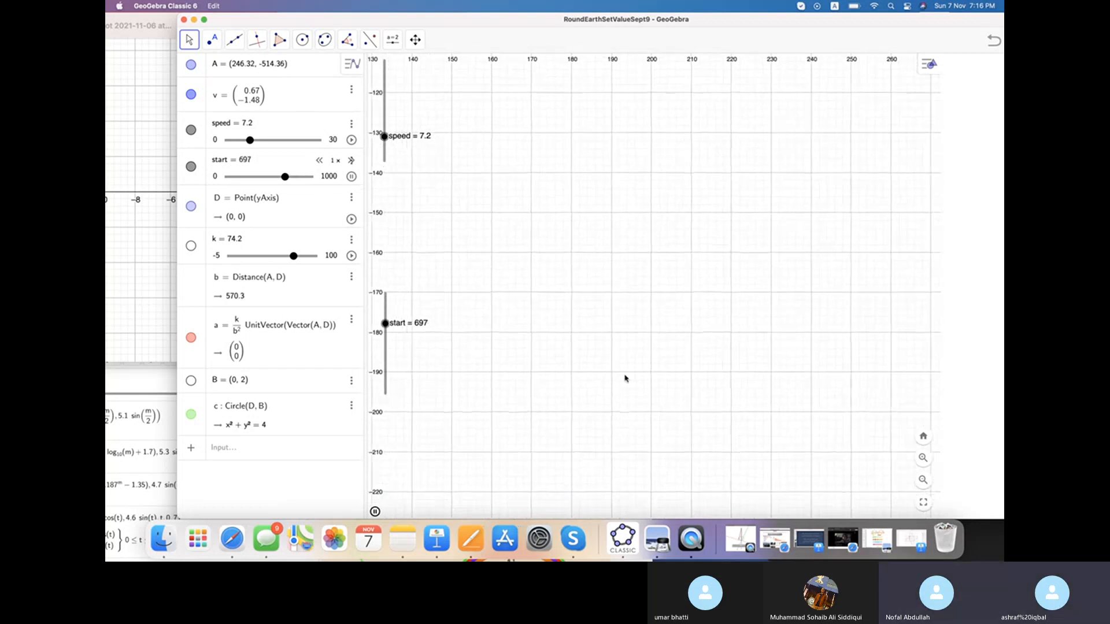
# - Zoom out further and shift the graph until point A with its vectors v and a is in view
pyautogui.scroll(-1, 624, 379)
pyautogui.scroll(-1, 625, 378)
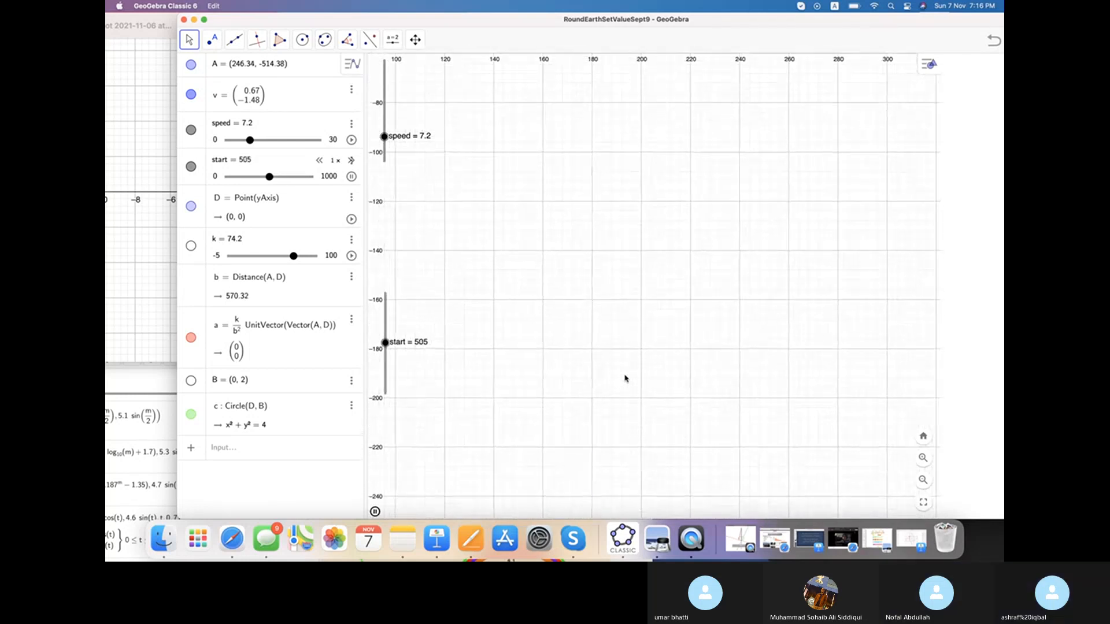
pyautogui.scroll(-1, 624, 378)
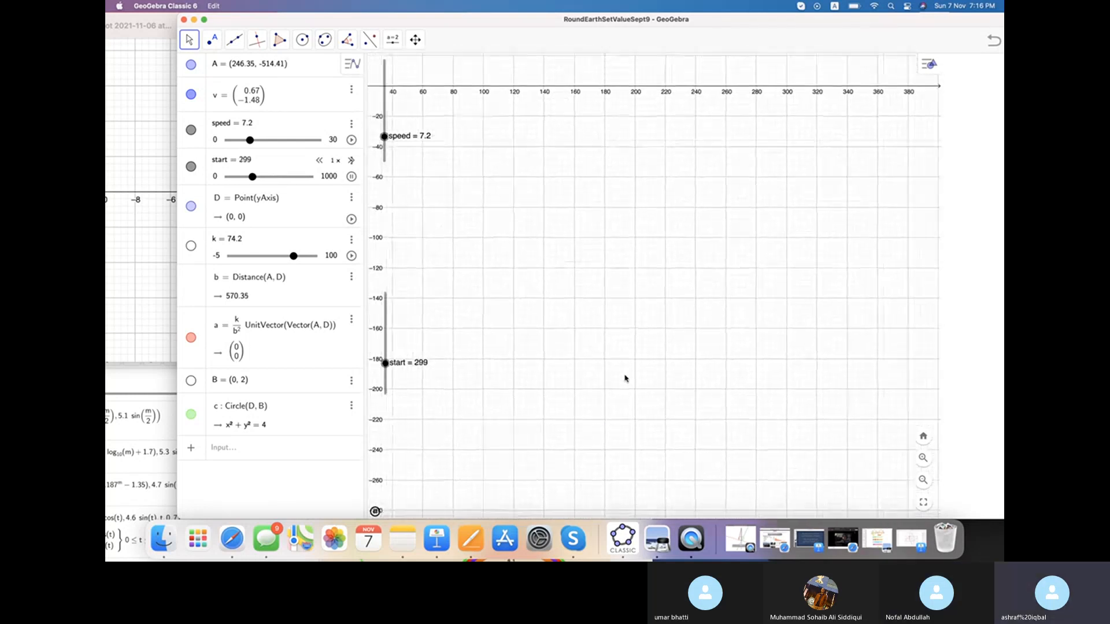
pyautogui.scroll(-2, 624, 378)
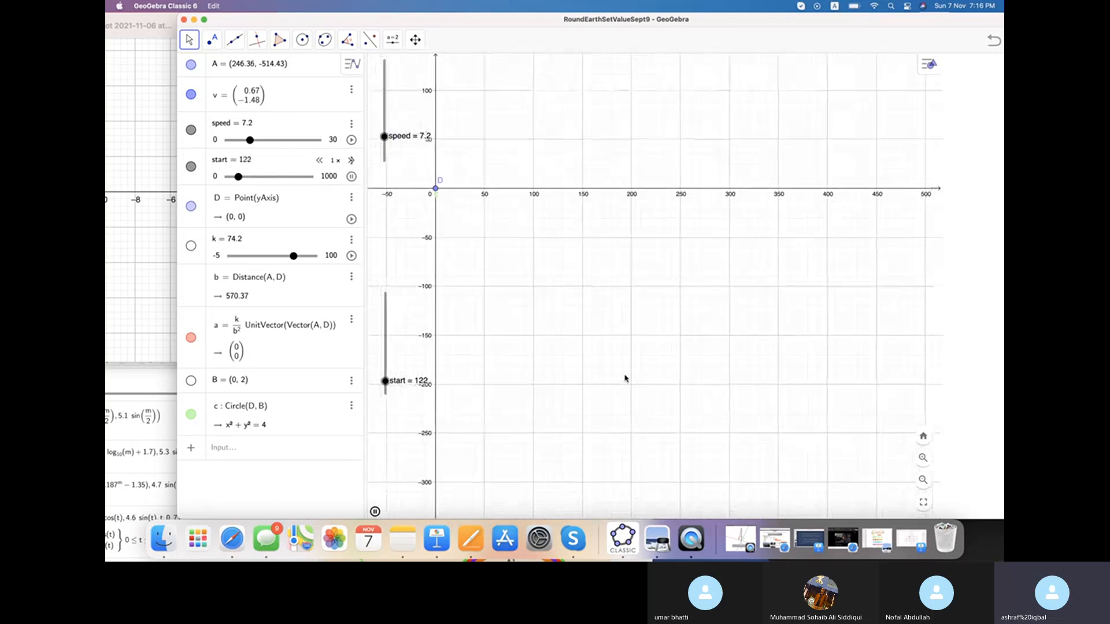
pyautogui.scroll(-2, 624, 379)
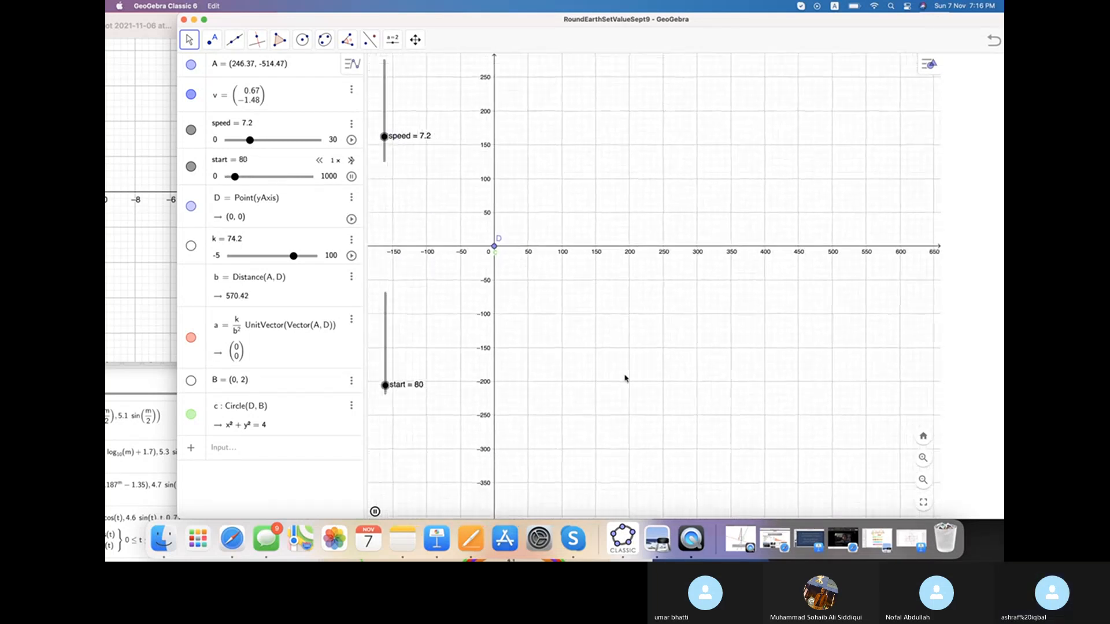
pyautogui.moveTo(624, 376); pyautogui.dragTo(675, 205)
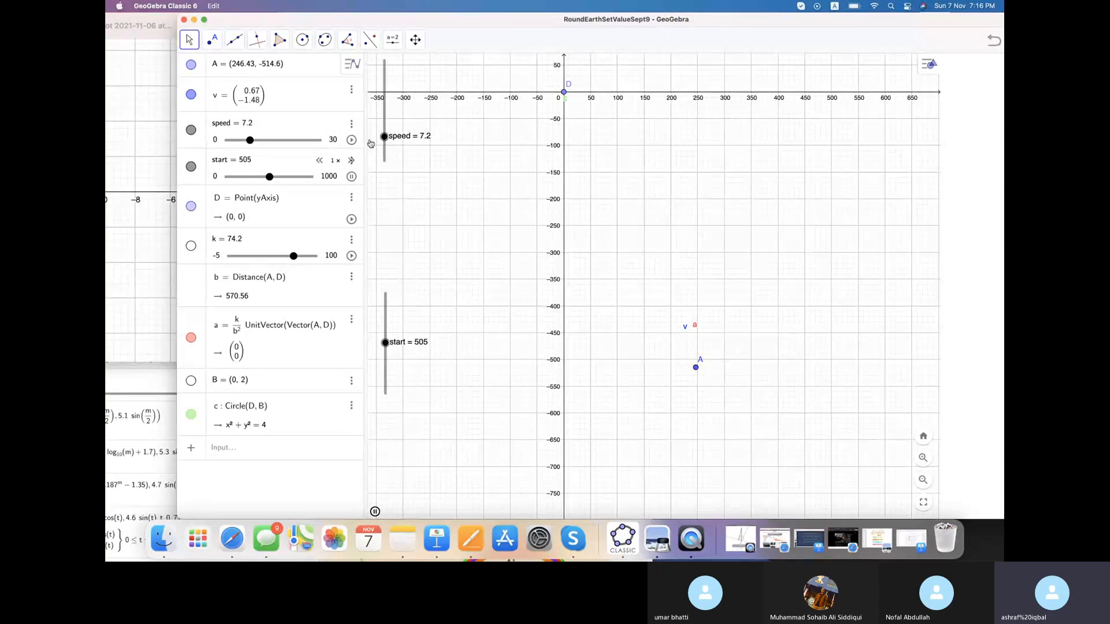
# - Pause the start slider's animation and set the coordinates of point A to (0, 3)
pyautogui.click(351, 177)
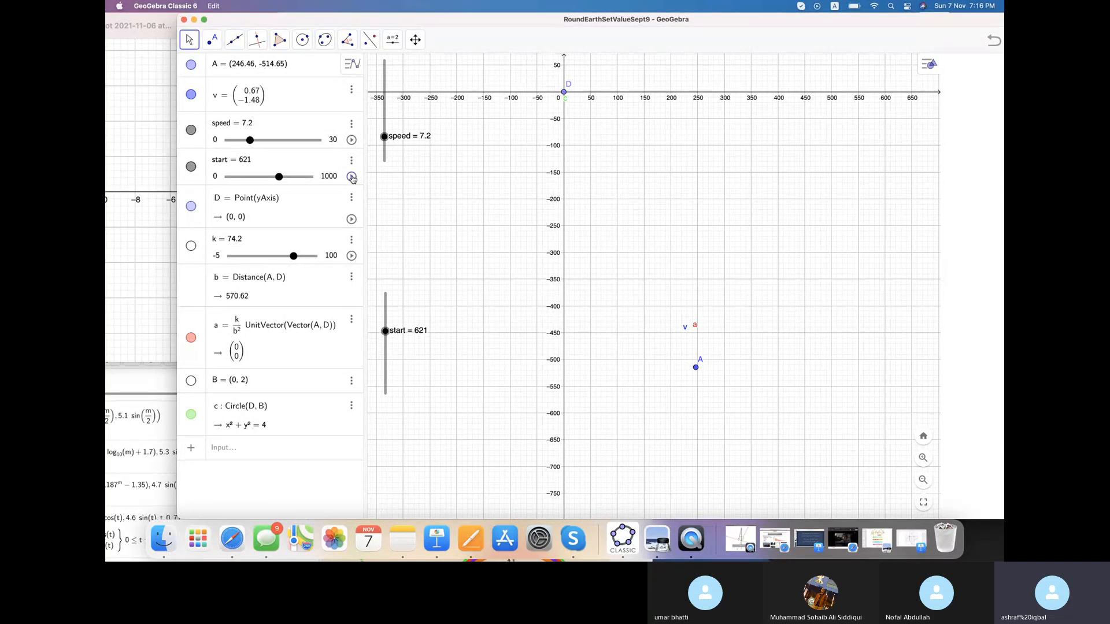
pyautogui.click(285, 65)
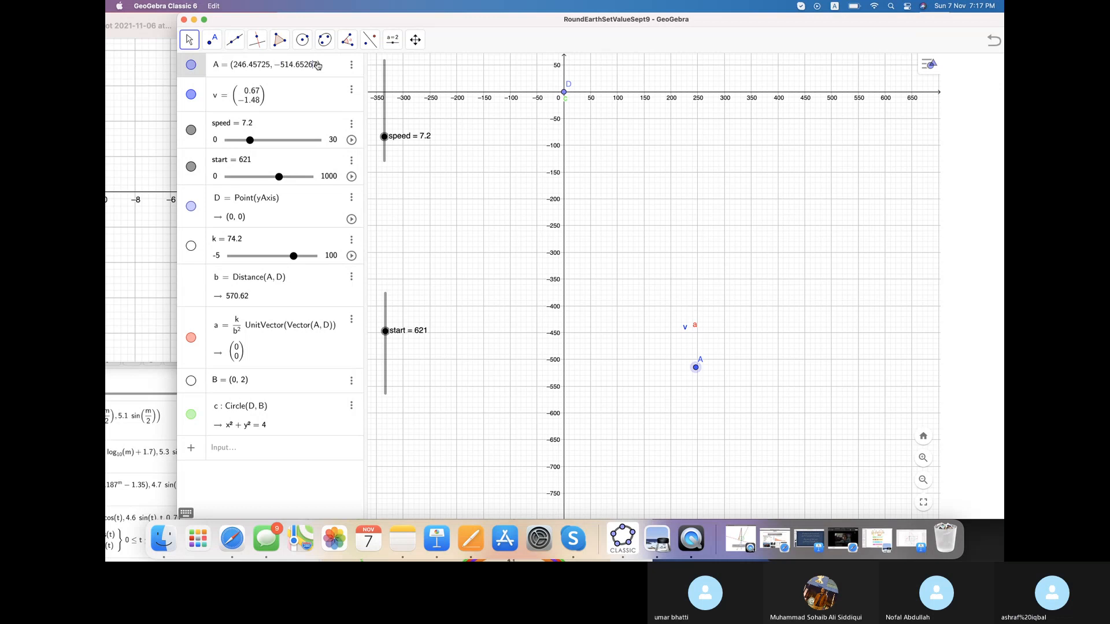
pyautogui.press('BackSpace')
pyautogui.press('BackSpace')
pyautogui.press('BackSpace')
pyautogui.press('BackSpace')
pyautogui.press('BackSpace')
pyautogui.press('BackSpace')
pyautogui.press('BackSpace')
pyautogui.press('BackSpace')
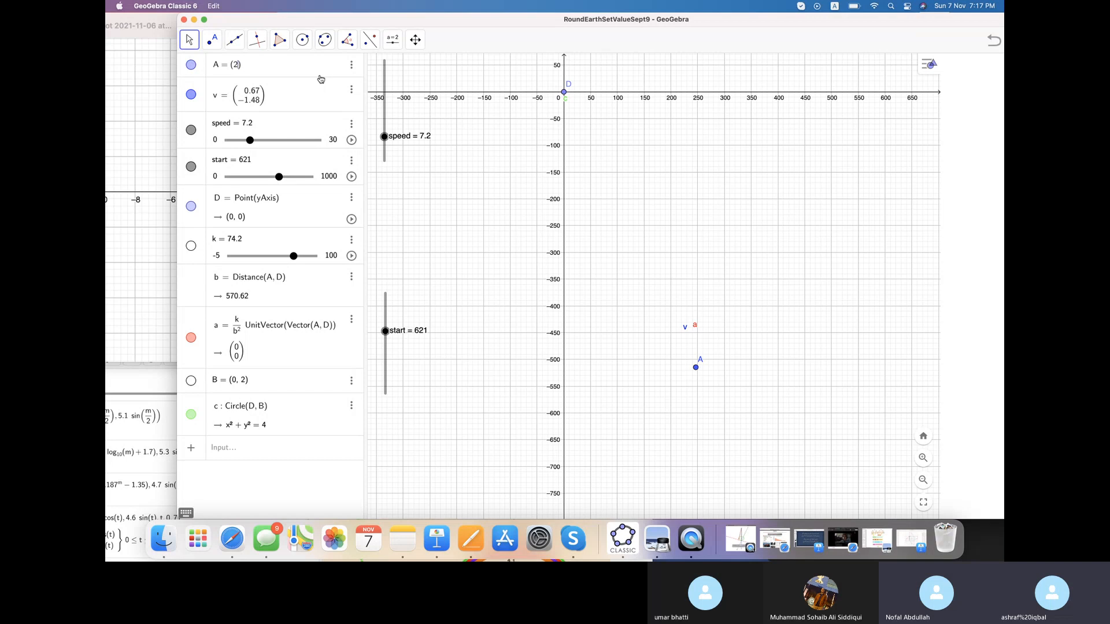
pyautogui.press('BackSpace')
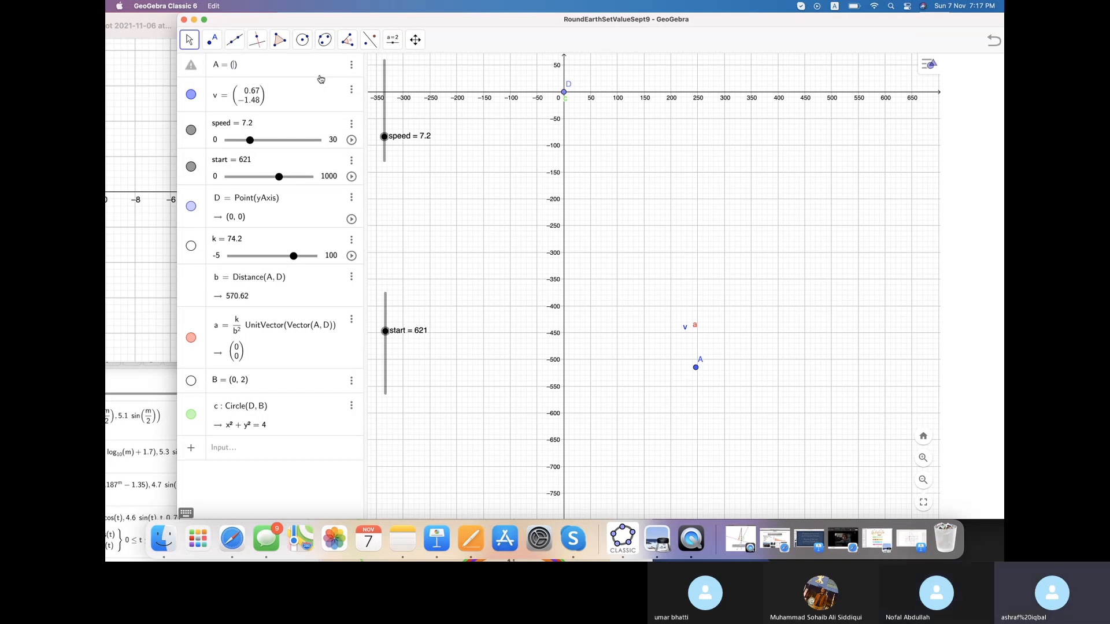
pyautogui.write('0, 3')
pyautogui.press('Return')
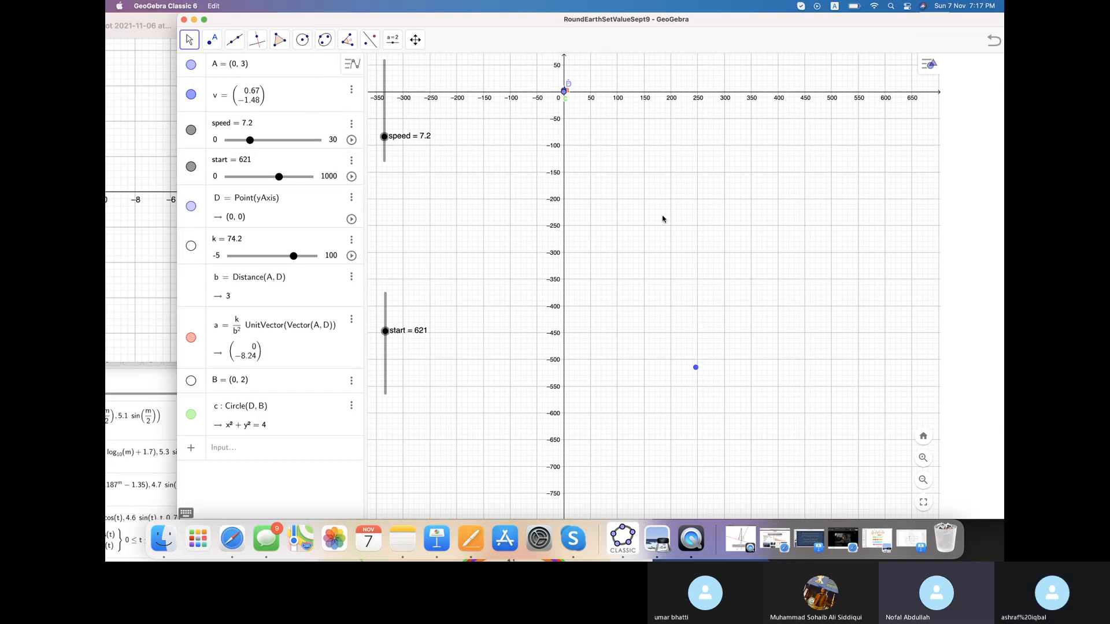
# - Raise the speed to 12 and move the green circle's label c away from point D
pyautogui.moveTo(664, 222); pyautogui.dragTo(651, 300)
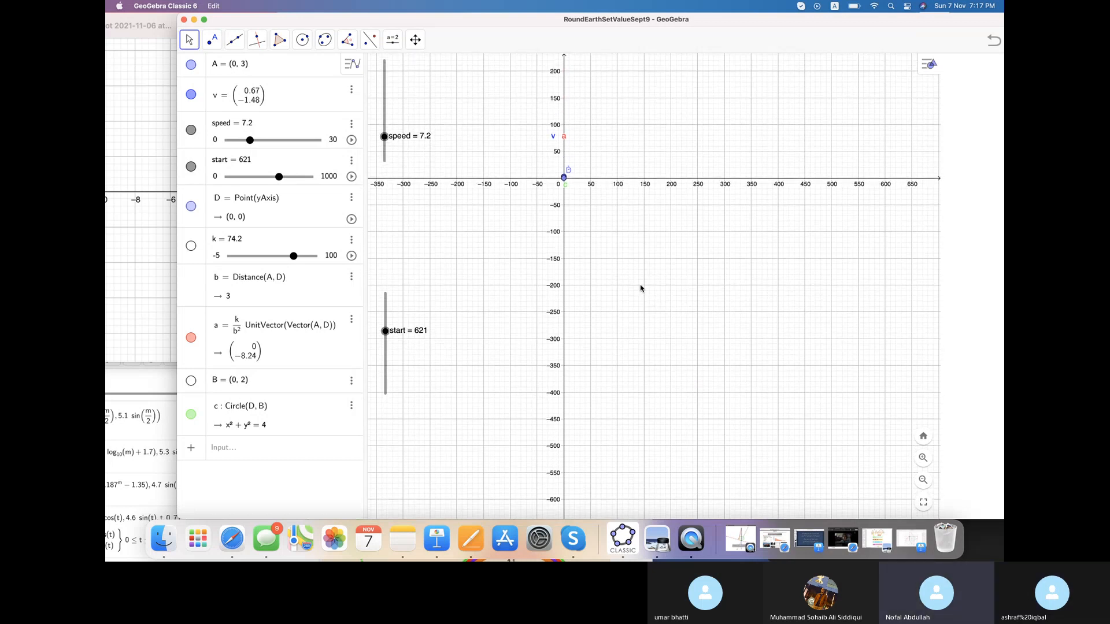
pyautogui.moveTo(386, 137)
pyautogui.mouseDown()
pyautogui.moveTo(386, 115)
pyautogui.moveTo(395, 202)
pyautogui.moveTo(391, 108)
pyautogui.moveTo(392, 126)
pyautogui.mouseUp()
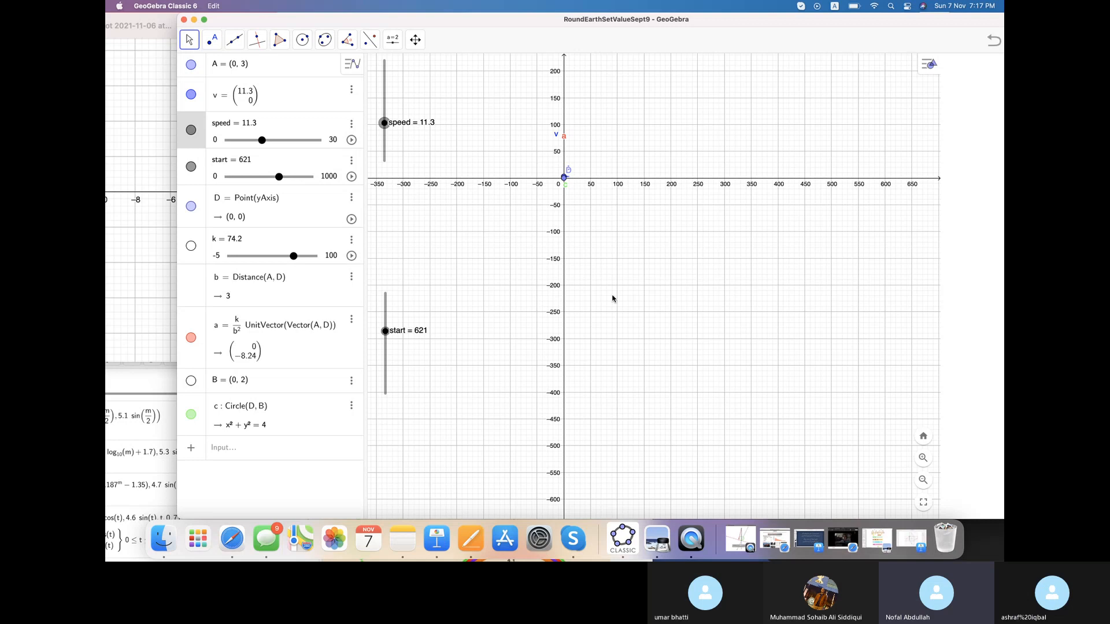
pyautogui.scroll(-3, 612, 298)
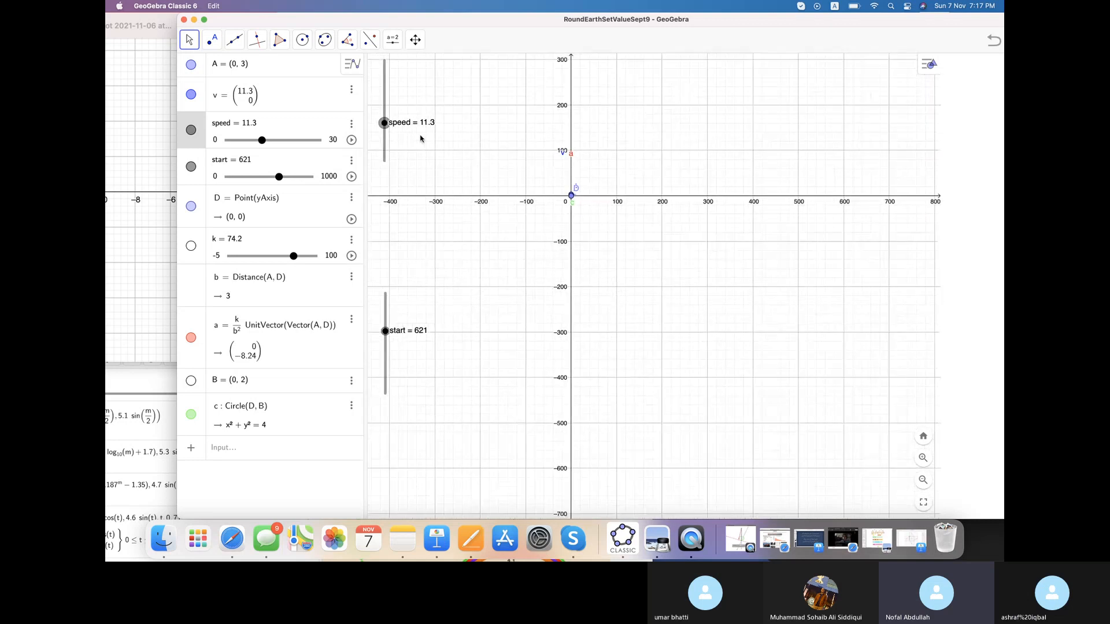
pyautogui.moveTo(385, 124)
pyautogui.mouseDown()
pyautogui.moveTo(391, 150)
pyautogui.moveTo(388, 121)
pyautogui.mouseUp()
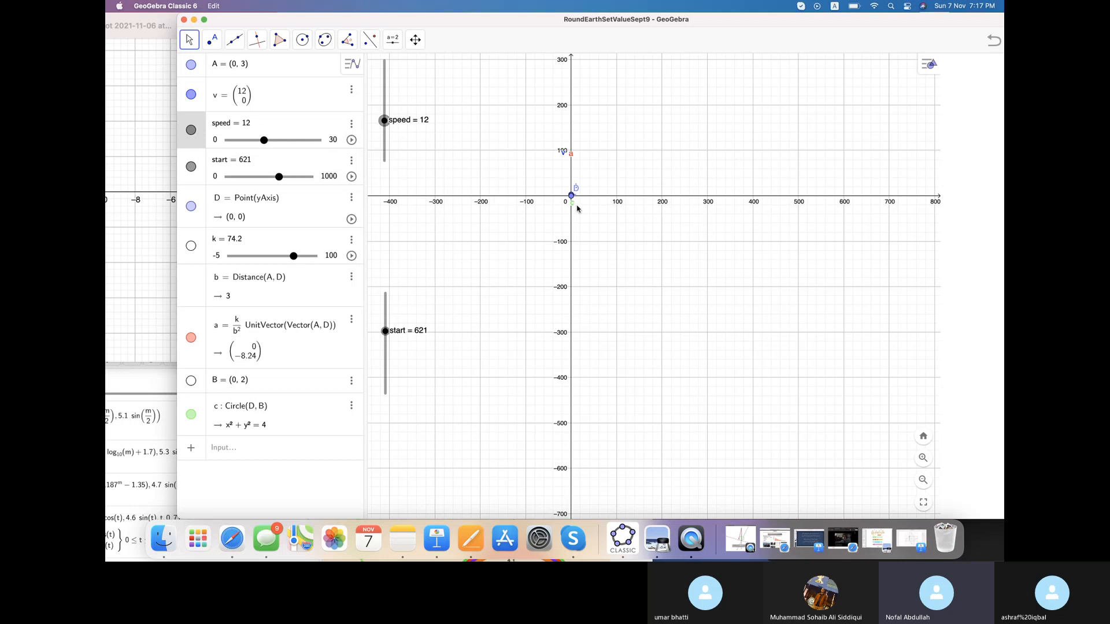
pyautogui.click(572, 202)
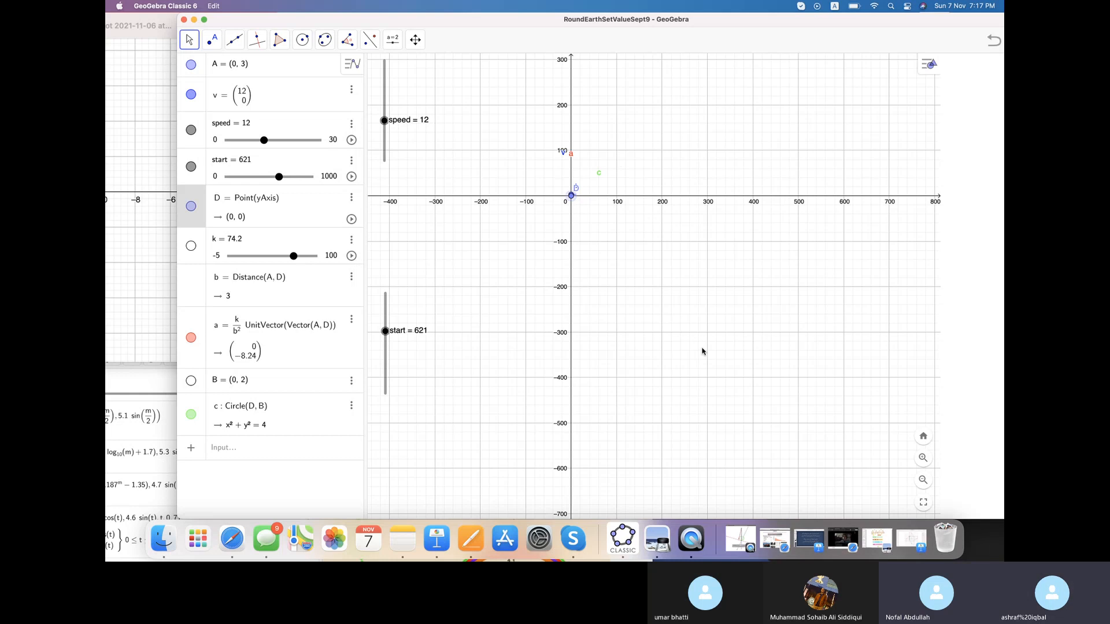
# - Zoom the graph far out around point D until the axes are numbered in tens of thousands
pyautogui.scroll(-3, 702, 351)
pyautogui.scroll(-2, 702, 351)
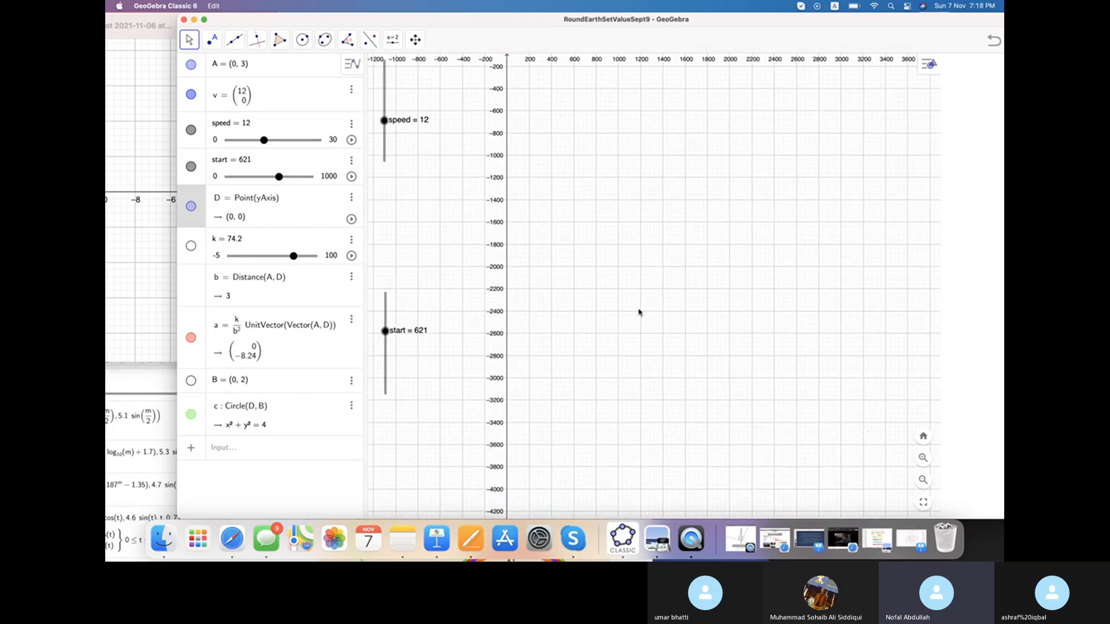
pyautogui.scroll(-1, 638, 312)
pyautogui.scroll(-1, 639, 312)
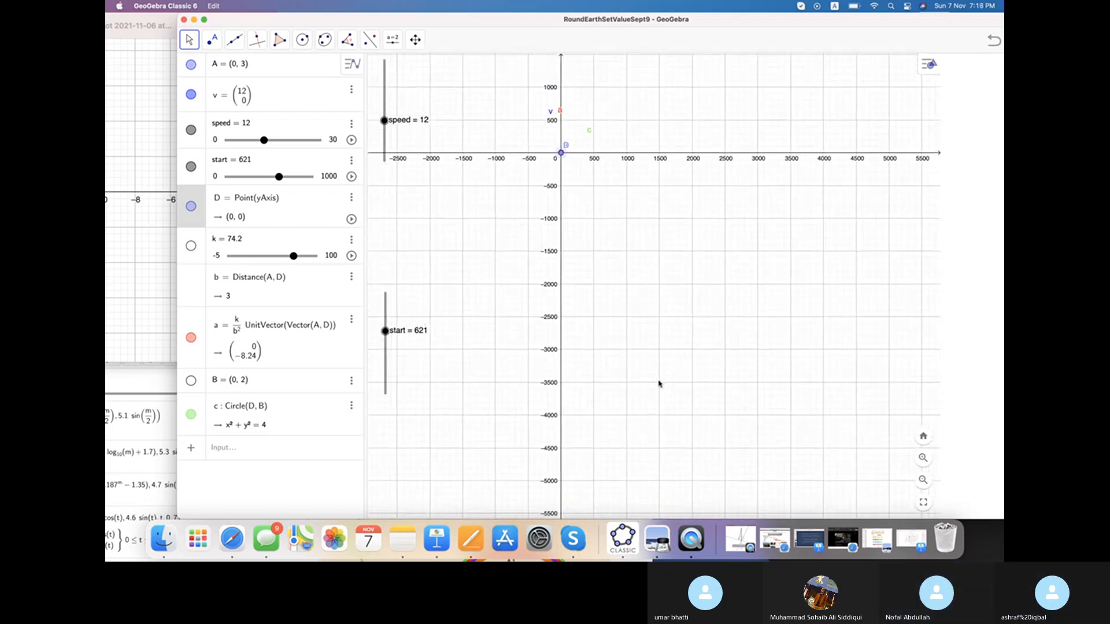
pyautogui.scroll(-1, 639, 355)
pyautogui.moveTo(585, 269); pyautogui.dragTo(527, 204)
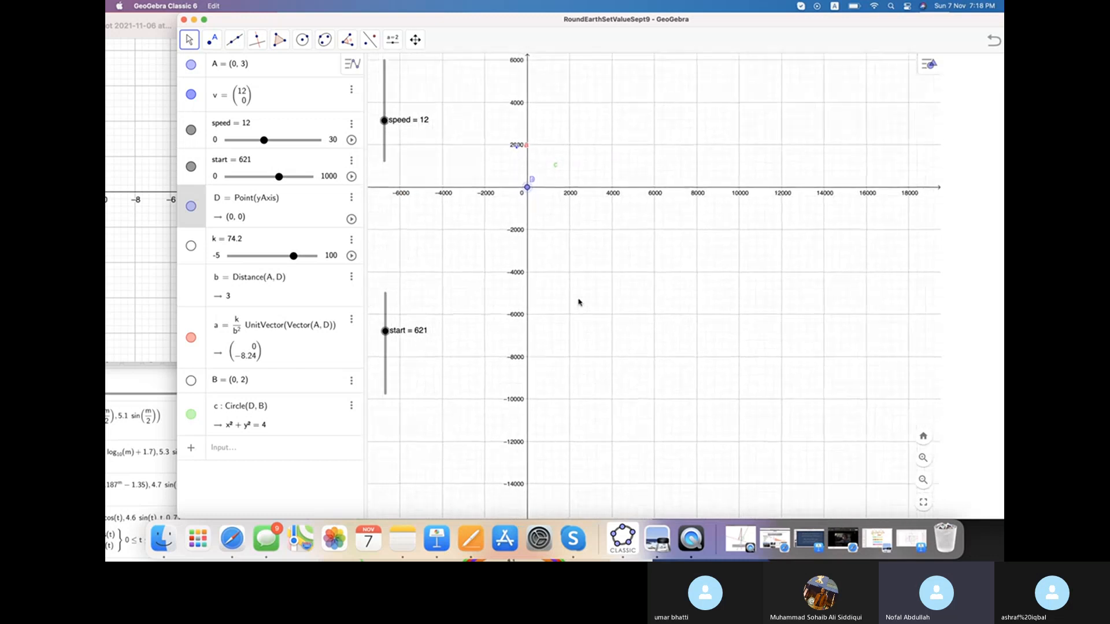
pyautogui.scroll(-1, 579, 301)
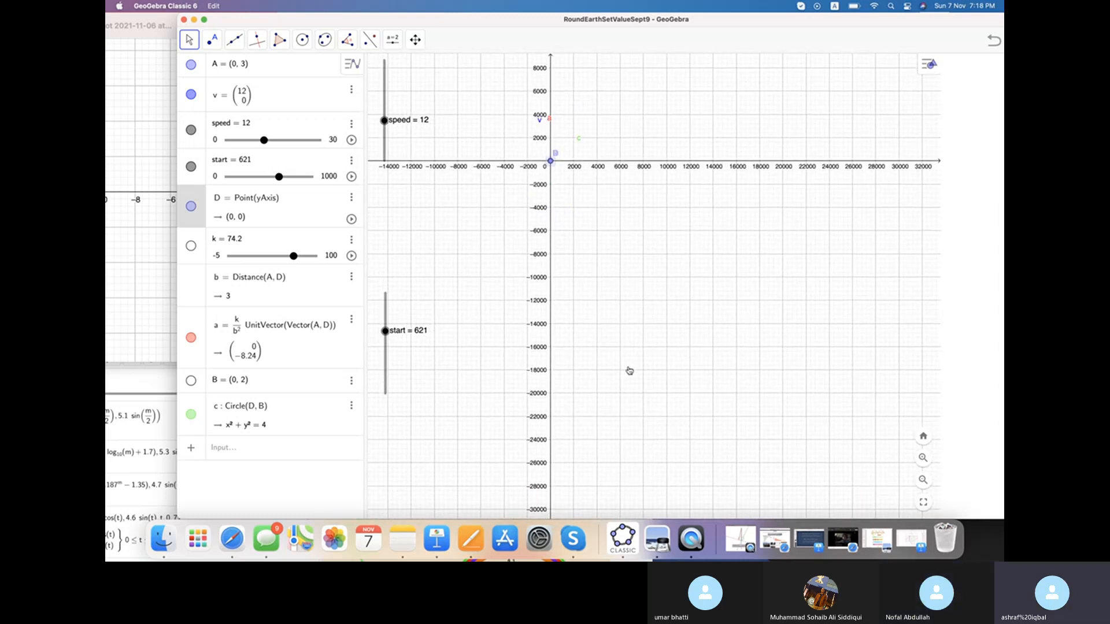
pyautogui.scroll(-1, 592, 303)
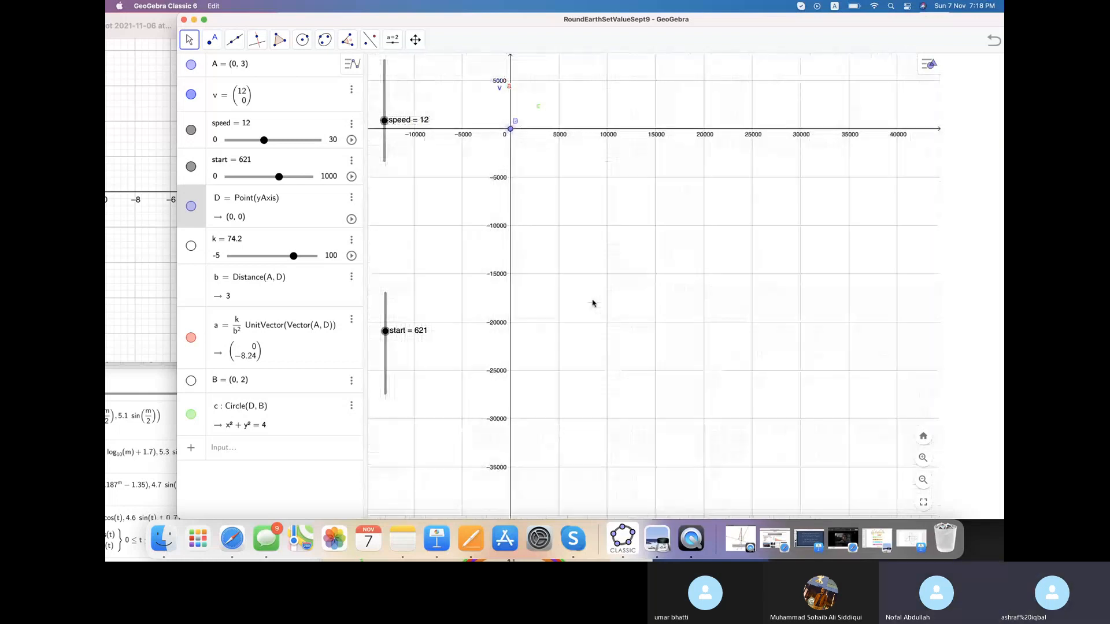
pyautogui.scroll(-1, 592, 302)
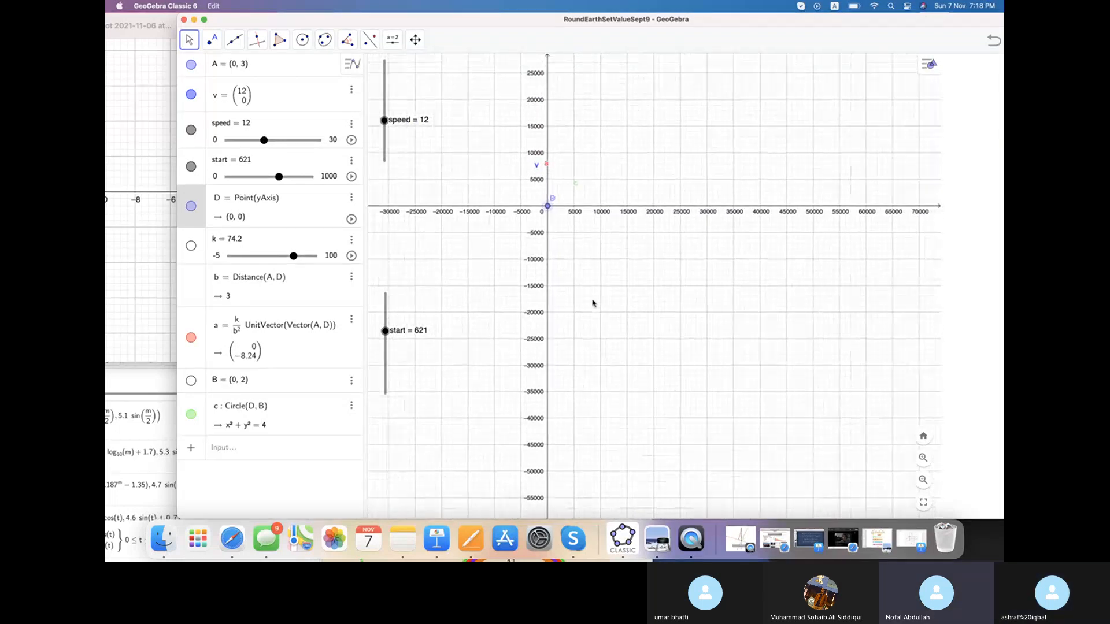
pyautogui.scroll(-1, 592, 302)
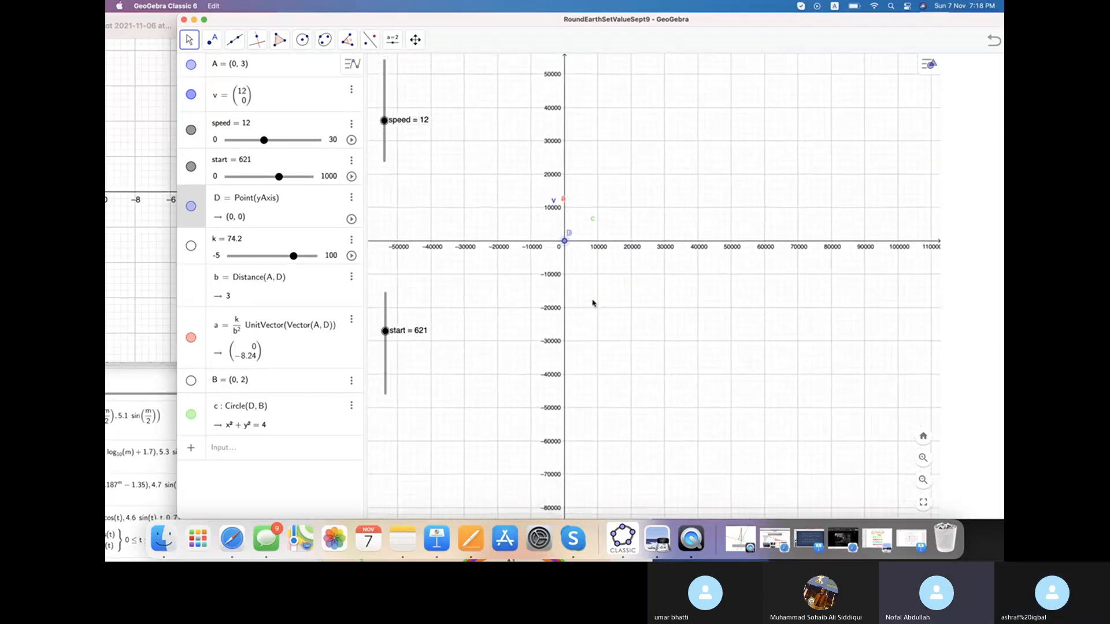
pyautogui.scroll(1, 592, 303)
pyautogui.scroll(-1, 592, 303)
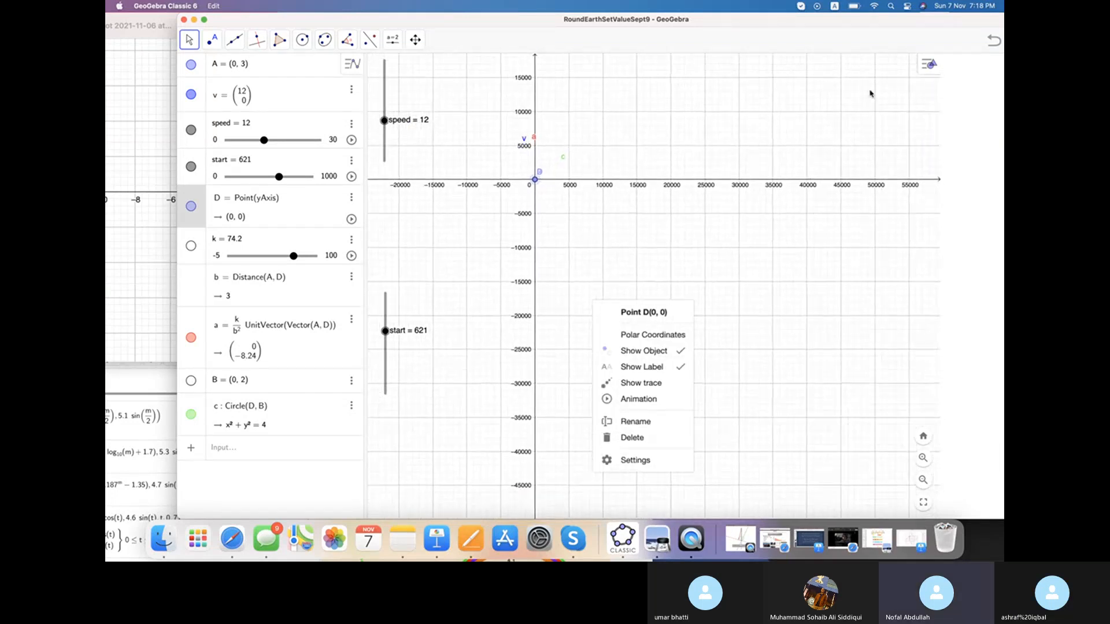
# - Undo the successive zooms and shifts of the graph view
pyautogui.click(992, 40)
pyautogui.click(991, 40)
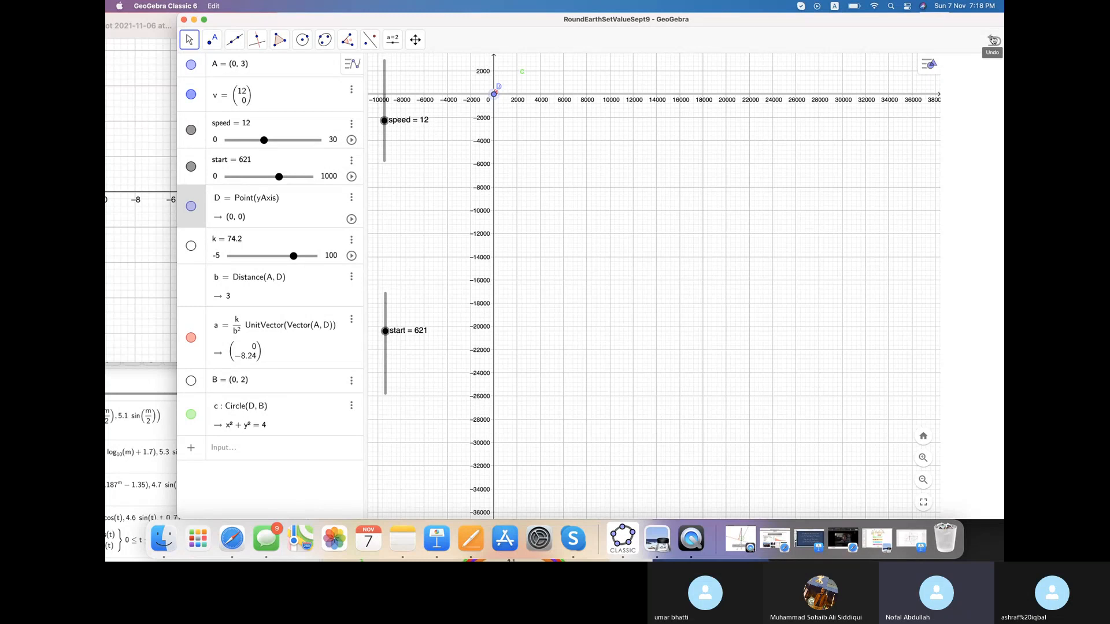
pyautogui.click(992, 40)
pyautogui.click(992, 40)
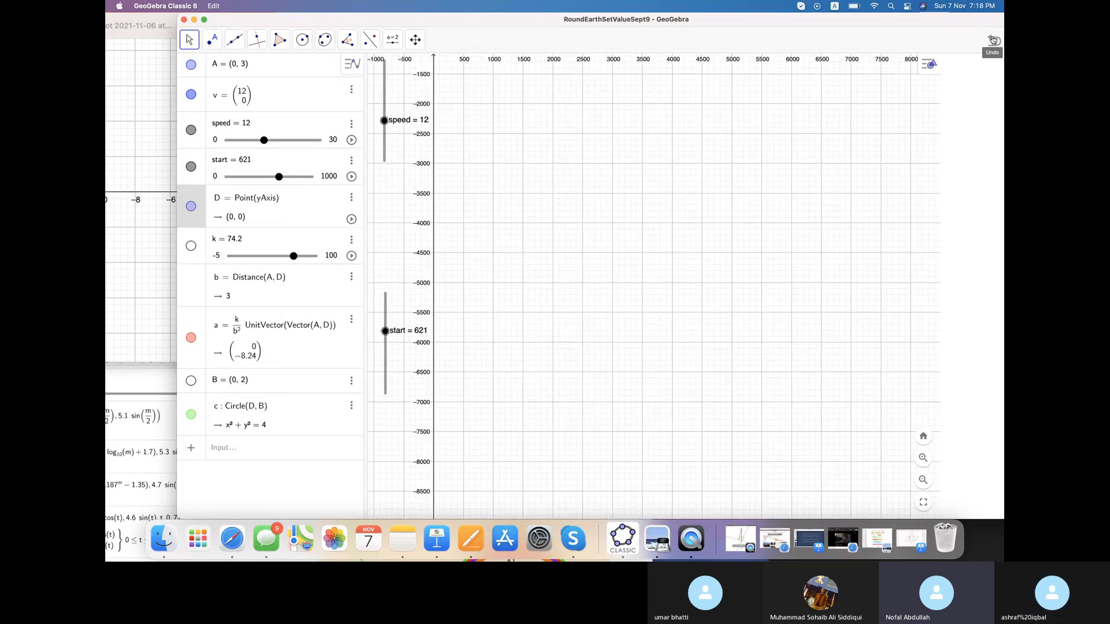
pyautogui.click(992, 39)
pyautogui.click(992, 40)
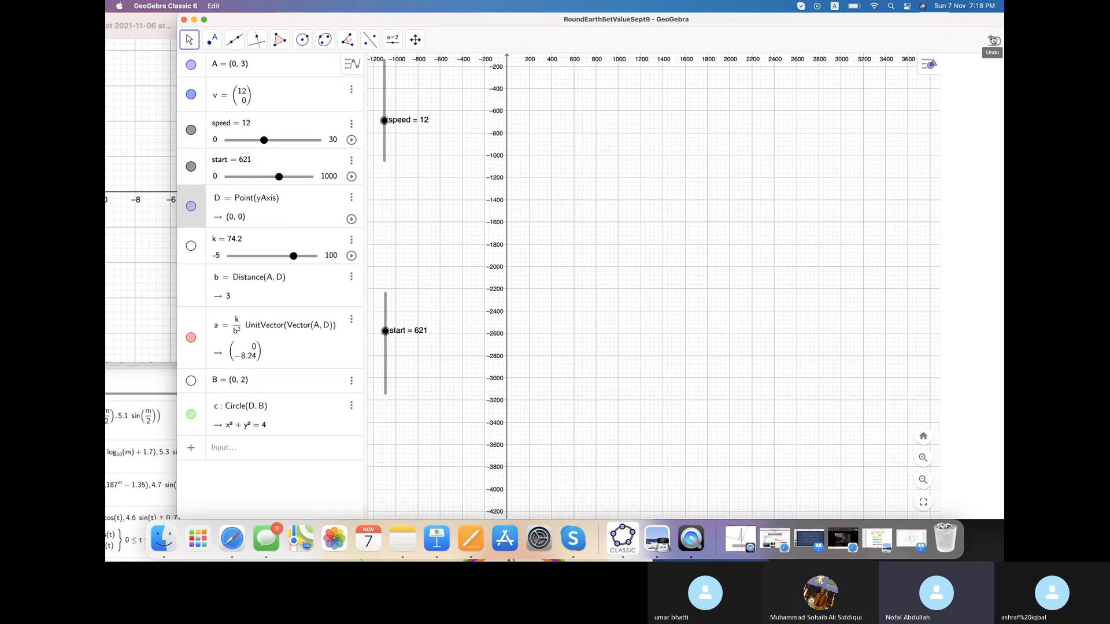
pyautogui.click(991, 40)
# - Undo the speed changes and the edit of point A's coordinates, keeping both D and the distant A in view
pyautogui.click(991, 40)
pyautogui.click(992, 40)
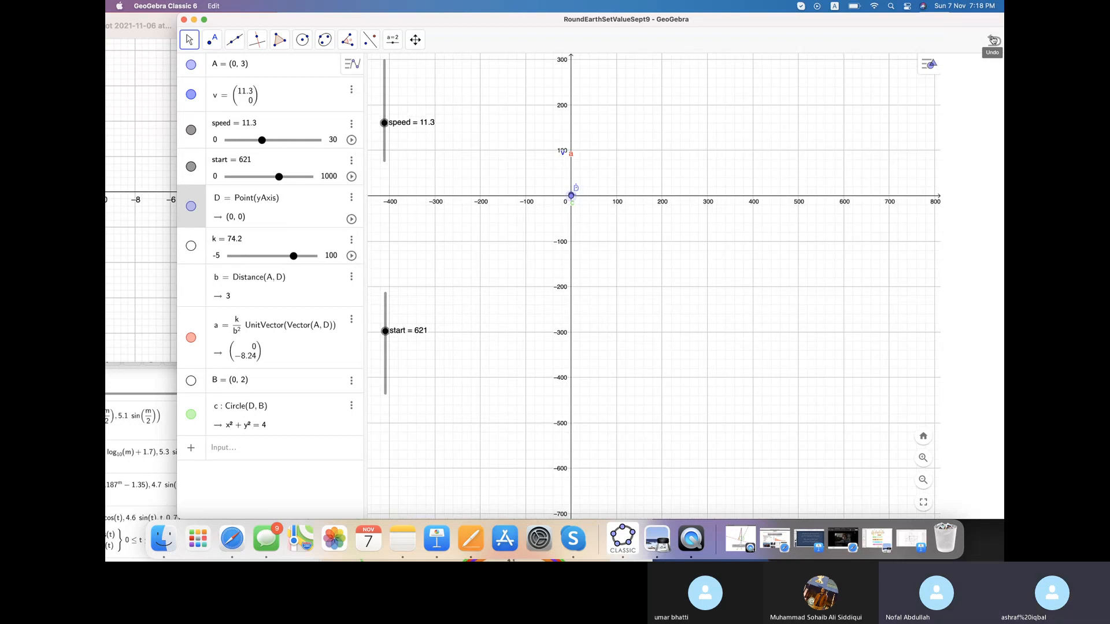
pyautogui.click(991, 40)
pyautogui.click(992, 39)
pyautogui.click(992, 40)
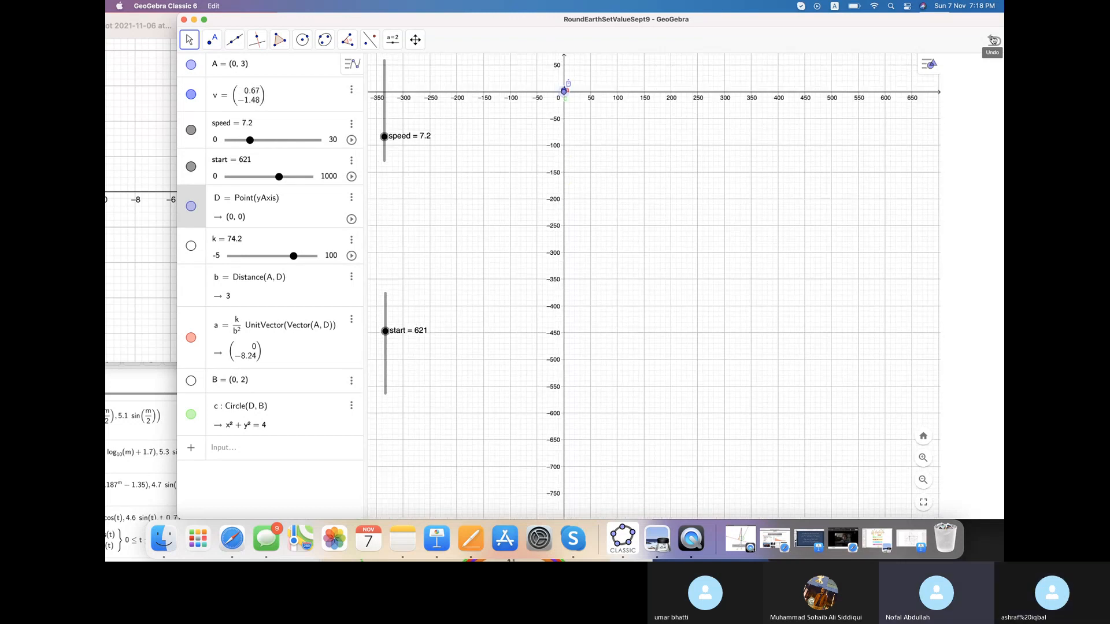
pyautogui.click(991, 40)
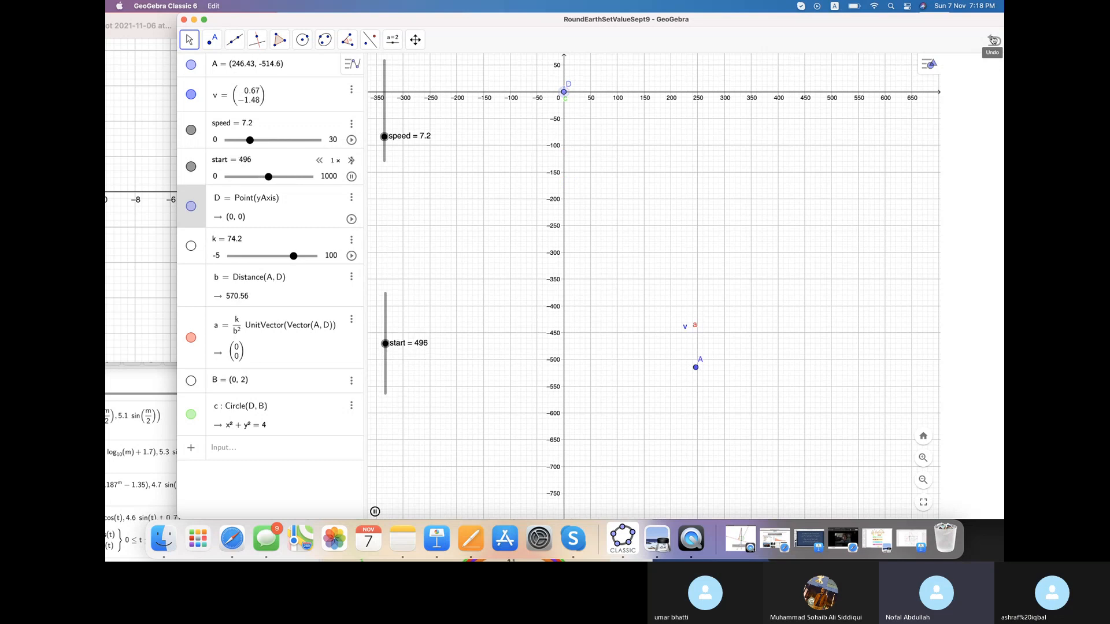
pyautogui.moveTo(686, 183); pyautogui.dragTo(690, 239)
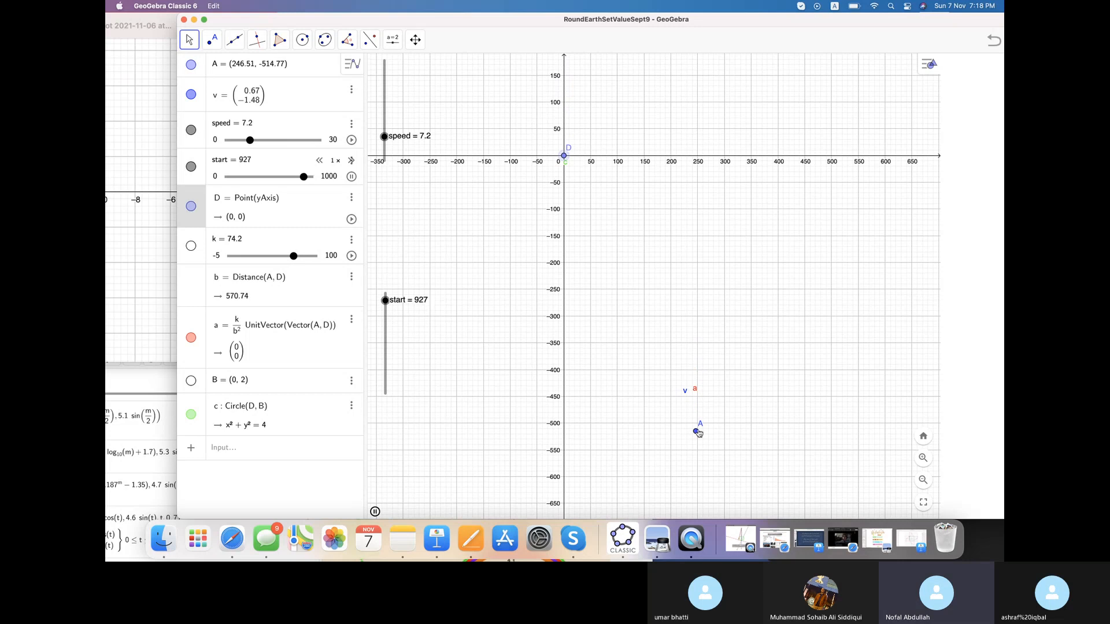
# - Bring the distant point A back onto the y-axis and lower it to about 18.5 units above point D
pyautogui.moveTo(697, 435)
pyautogui.mouseDown()
pyautogui.moveTo(656, 182)
pyautogui.moveTo(601, 139)
pyautogui.moveTo(565, 132)
pyautogui.mouseUp()
pyautogui.scroll(5, 661, 133)
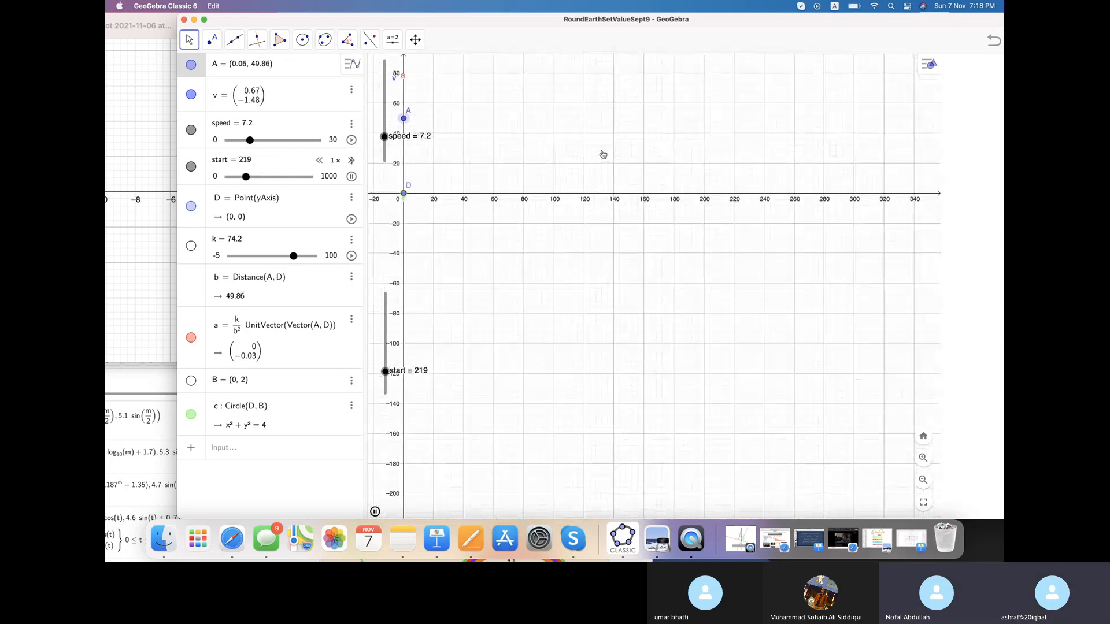
pyautogui.scroll(-1, 601, 154)
pyautogui.moveTo(648, 163); pyautogui.dragTo(645, 163)
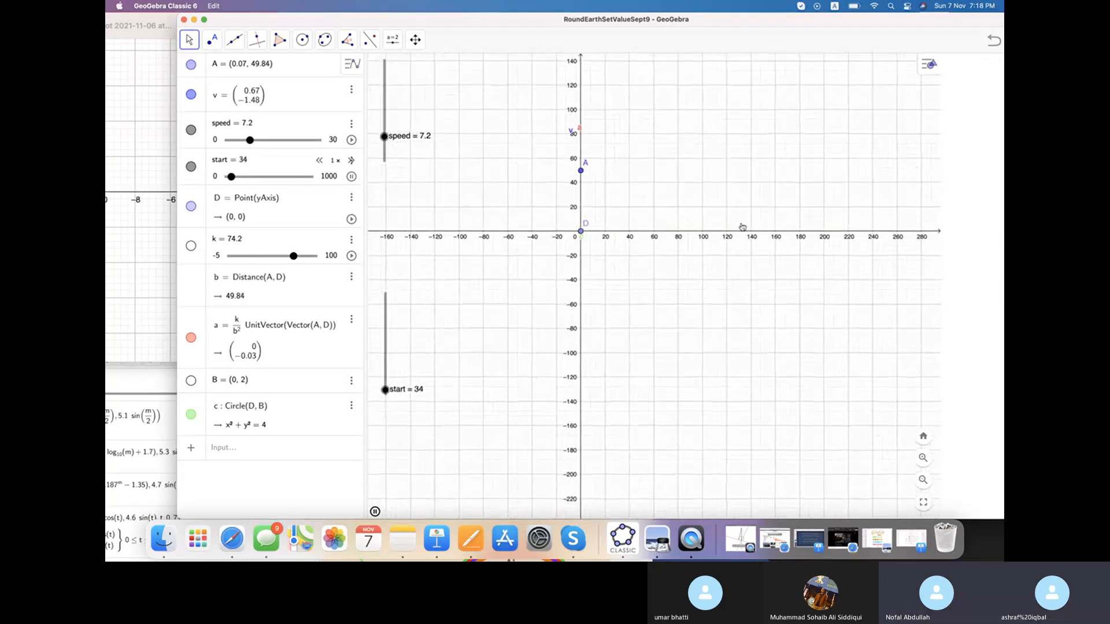
pyautogui.moveTo(739, 205); pyautogui.dragTo(738, 237)
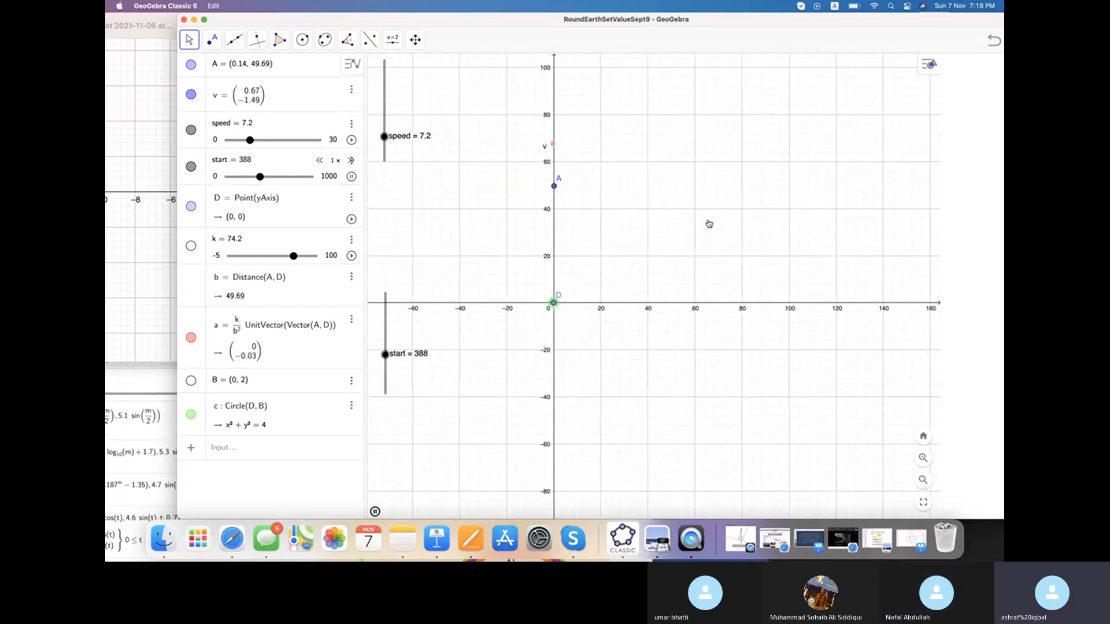
pyautogui.moveTo(704, 225); pyautogui.dragTo(712, 222)
pyautogui.scroll(3, 712, 222)
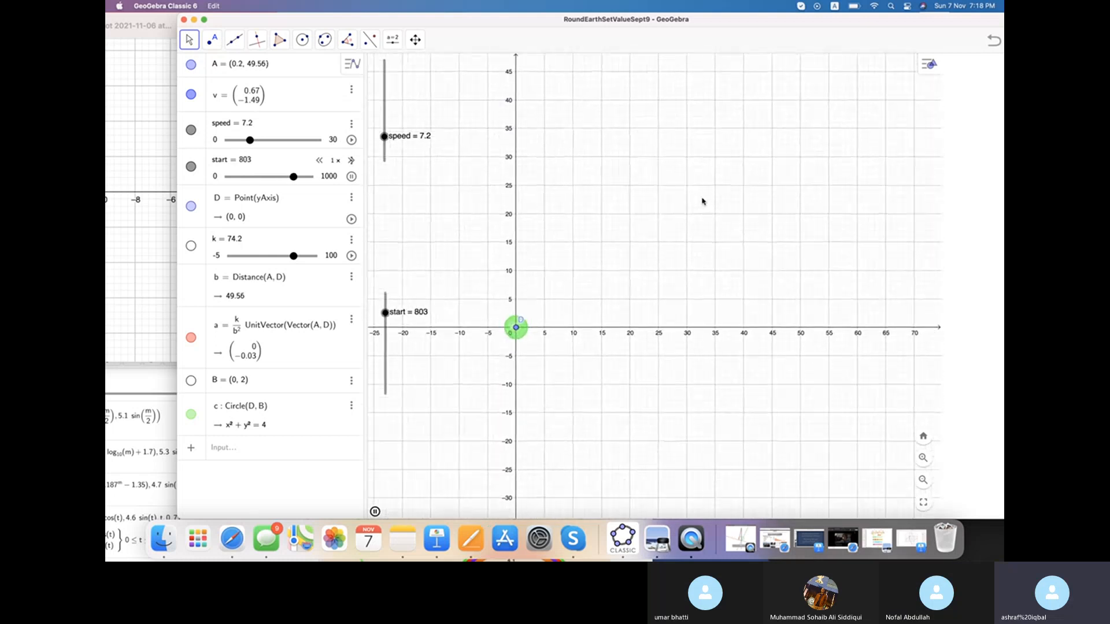
pyautogui.moveTo(703, 203); pyautogui.dragTo(713, 223)
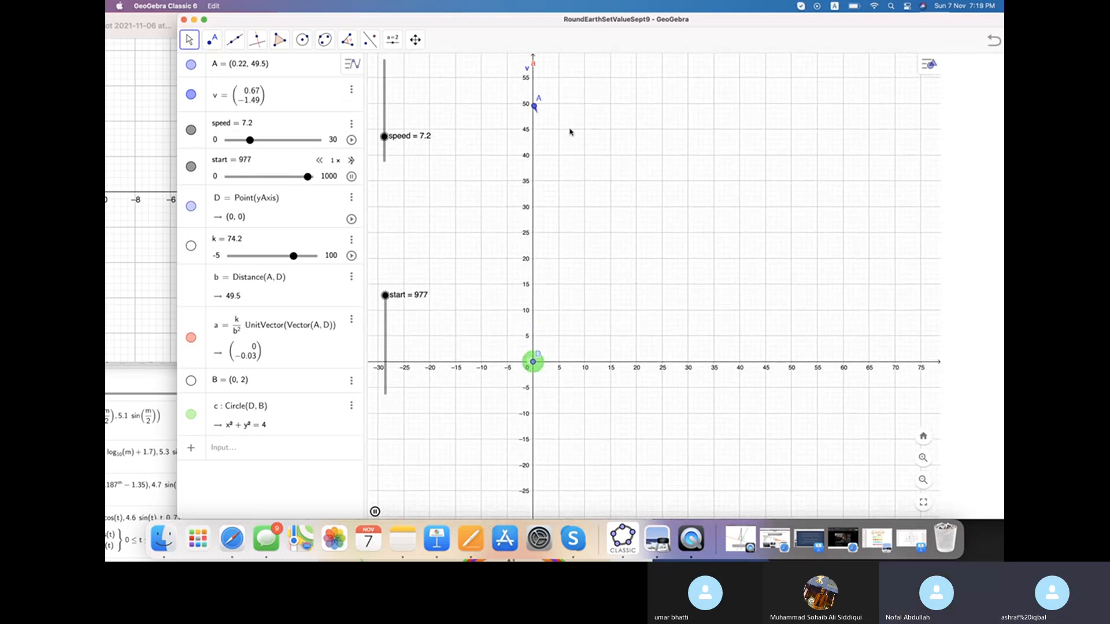
pyautogui.moveTo(534, 108); pyautogui.dragTo(531, 139)
pyautogui.moveTo(532, 197); pyautogui.dragTo(531, 269)
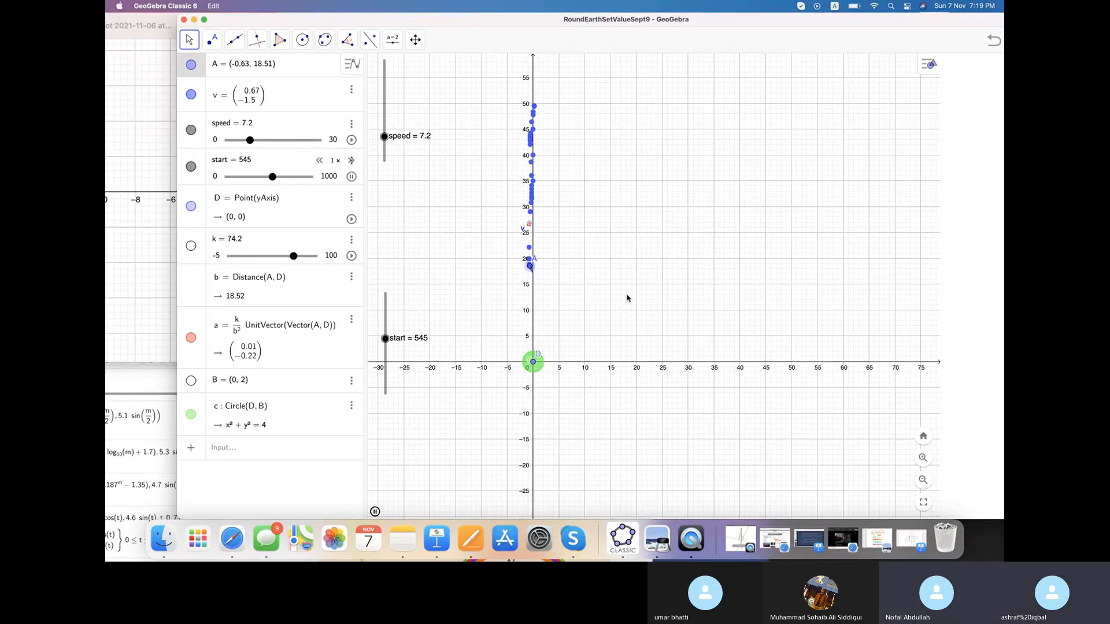
# - Lower point A along the y-axis to about 6.7 units above point D
pyautogui.scroll(-1, 627, 297)
pyautogui.scroll(8, 627, 298)
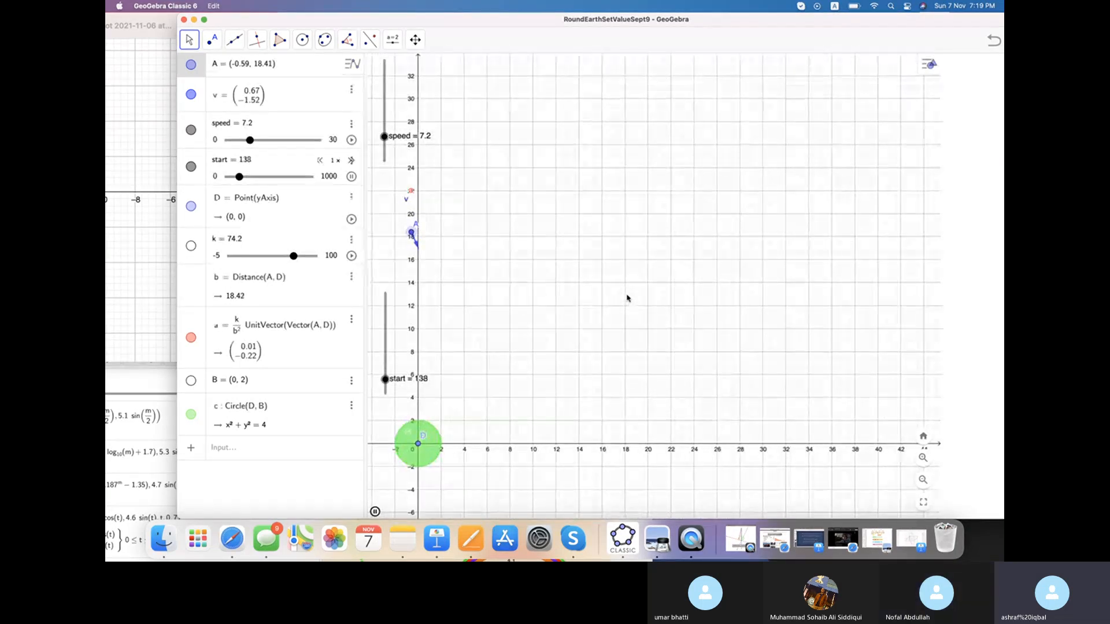
pyautogui.moveTo(601, 322); pyautogui.dragTo(696, 225)
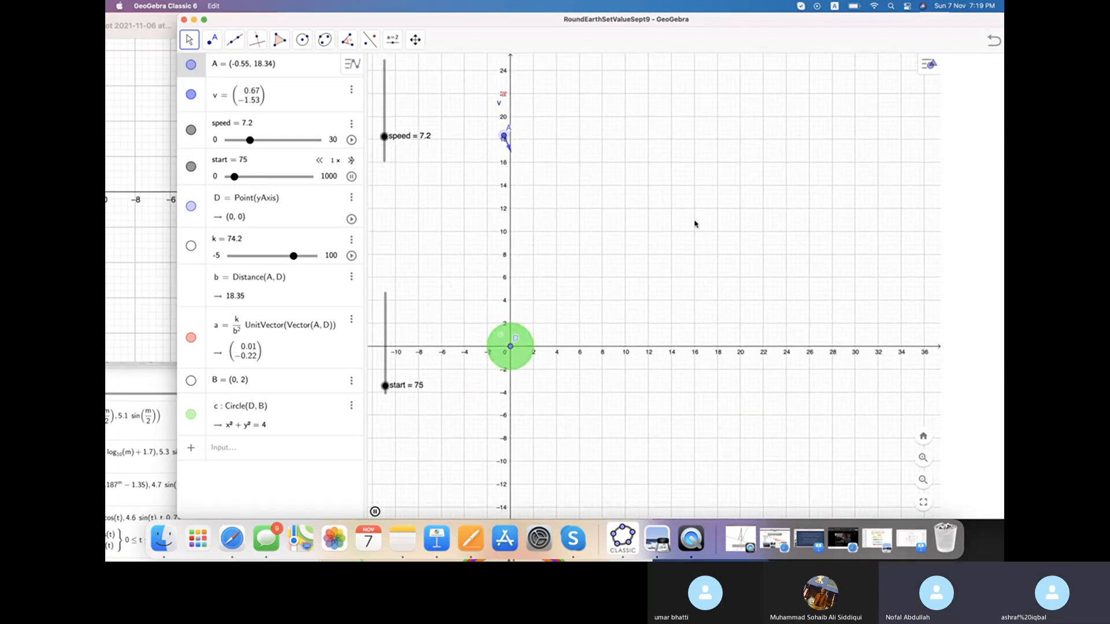
pyautogui.scroll(5, 695, 224)
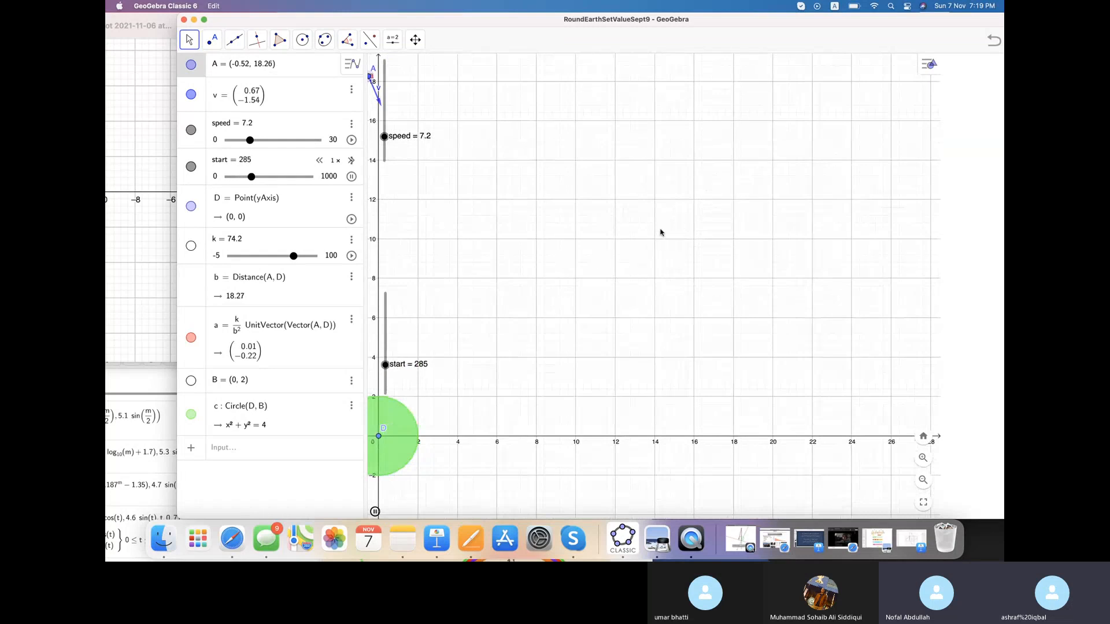
pyautogui.moveTo(585, 267); pyautogui.dragTo(732, 203)
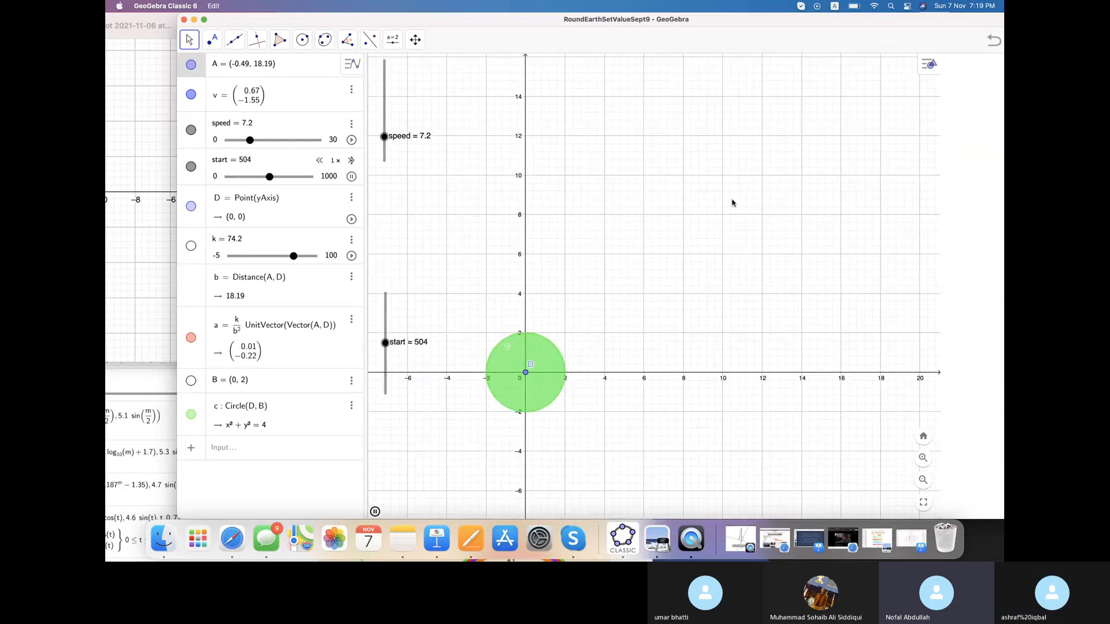
pyautogui.scroll(3, 732, 202)
pyautogui.moveTo(618, 128); pyautogui.dragTo(657, 244)
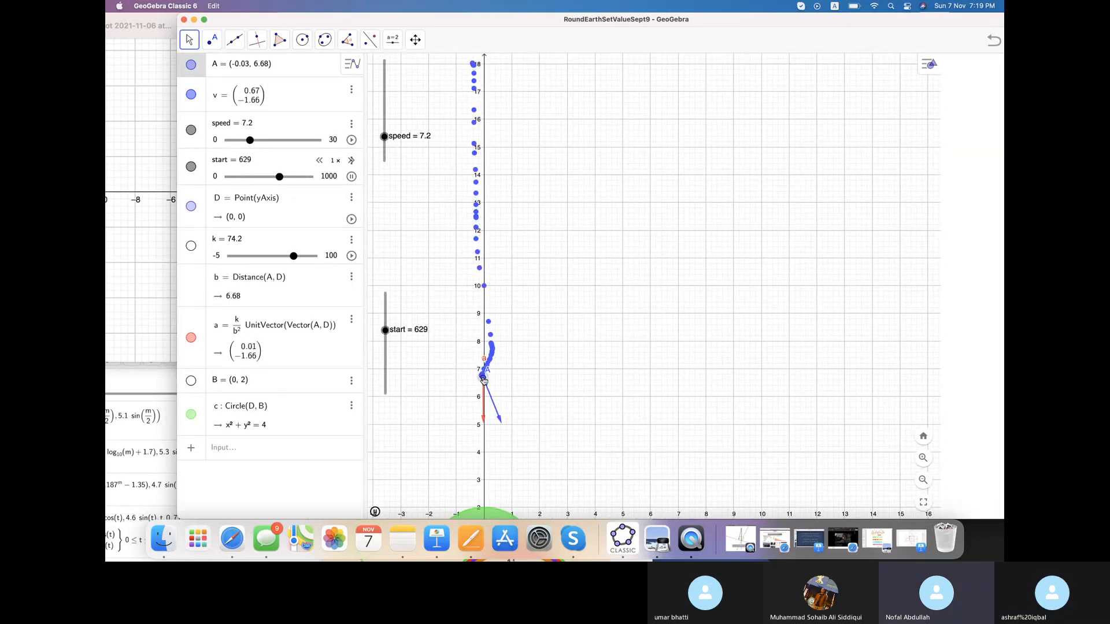
# - Lower point A along the y-axis to just above the green circle, at a height of about 2.8
pyautogui.scroll(-5, 607, 347)
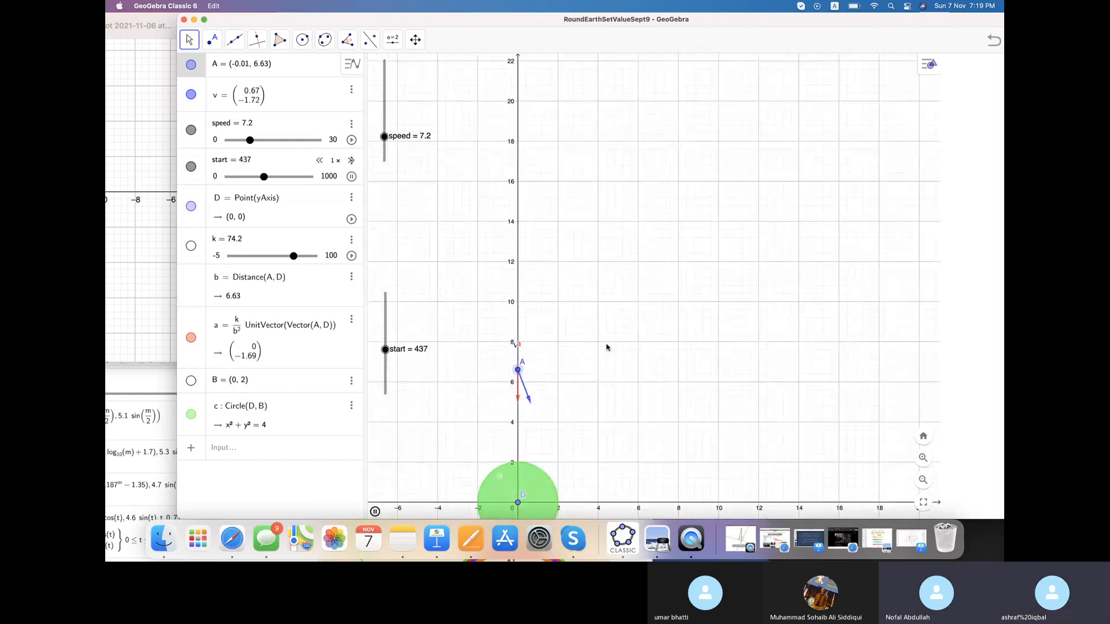
pyautogui.scroll(-1, 607, 347)
pyautogui.rightClick(603, 349)
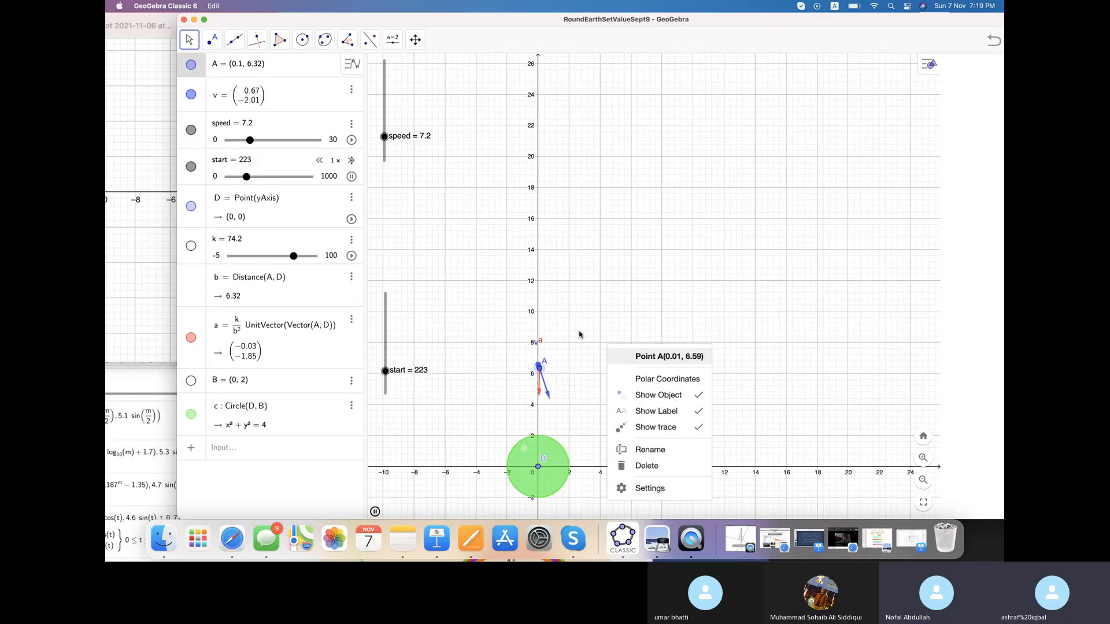
pyautogui.scroll(5, 580, 334)
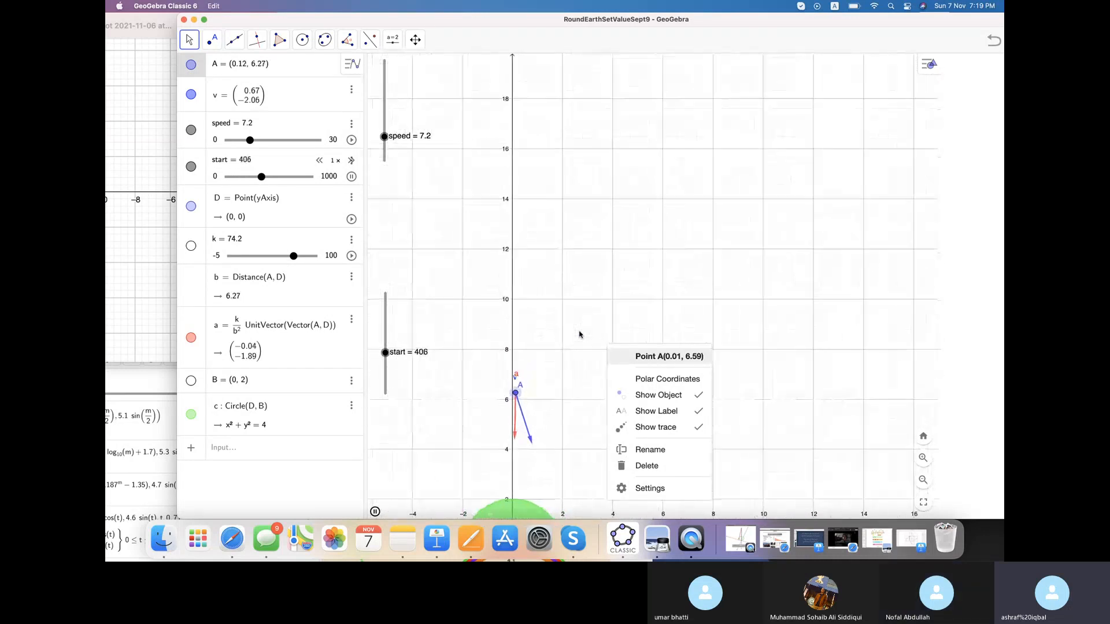
pyautogui.scroll(-1, 580, 334)
pyautogui.moveTo(579, 334); pyautogui.dragTo(609, 223)
pyautogui.moveTo(538, 296); pyautogui.dragTo(535, 386)
# - Launch point A at speed 8.3 and pause the start slider's animation
pyautogui.moveTo(384, 137); pyautogui.dragTo(384, 133)
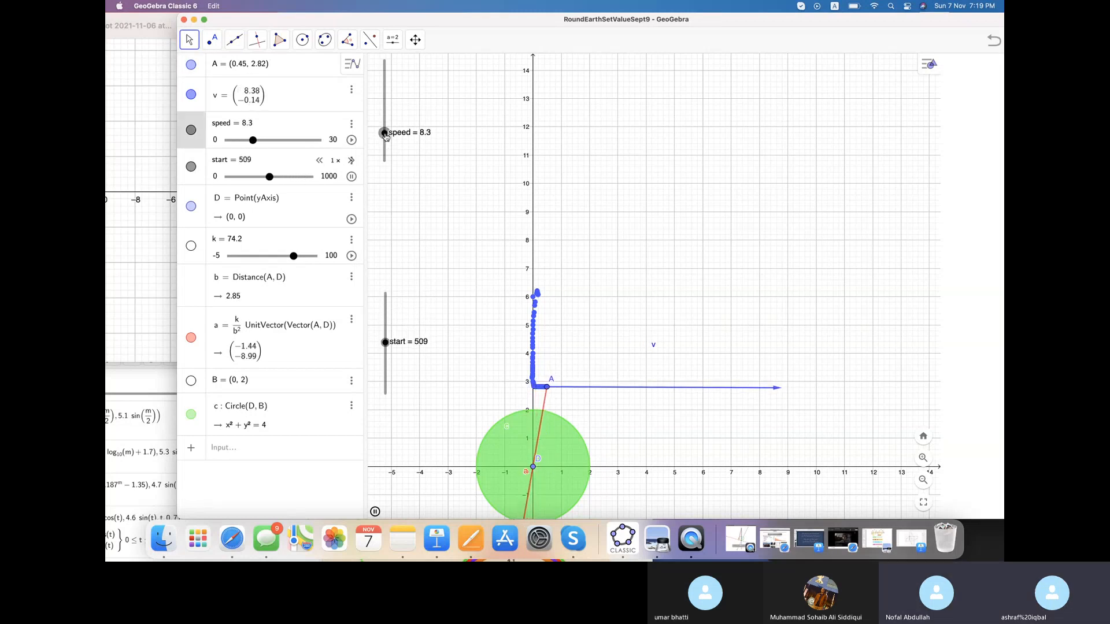
pyautogui.click(352, 177)
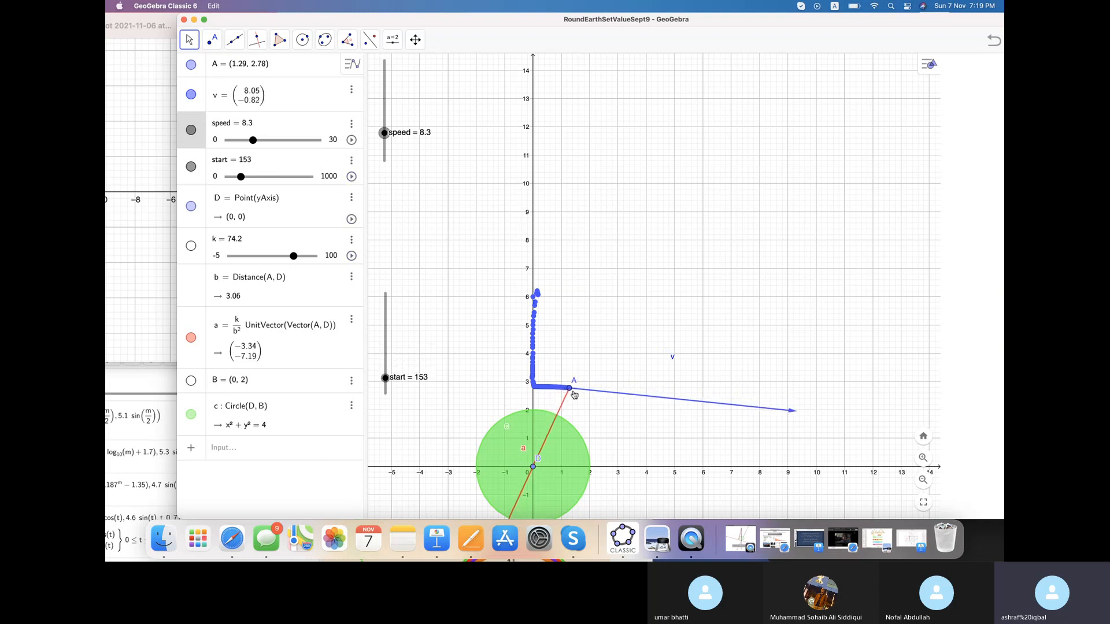
# - Return point A to about (0.04, 2.84) above the green circle and lower the speed to 6.9
pyautogui.moveTo(570, 391); pyautogui.dragTo(534, 389)
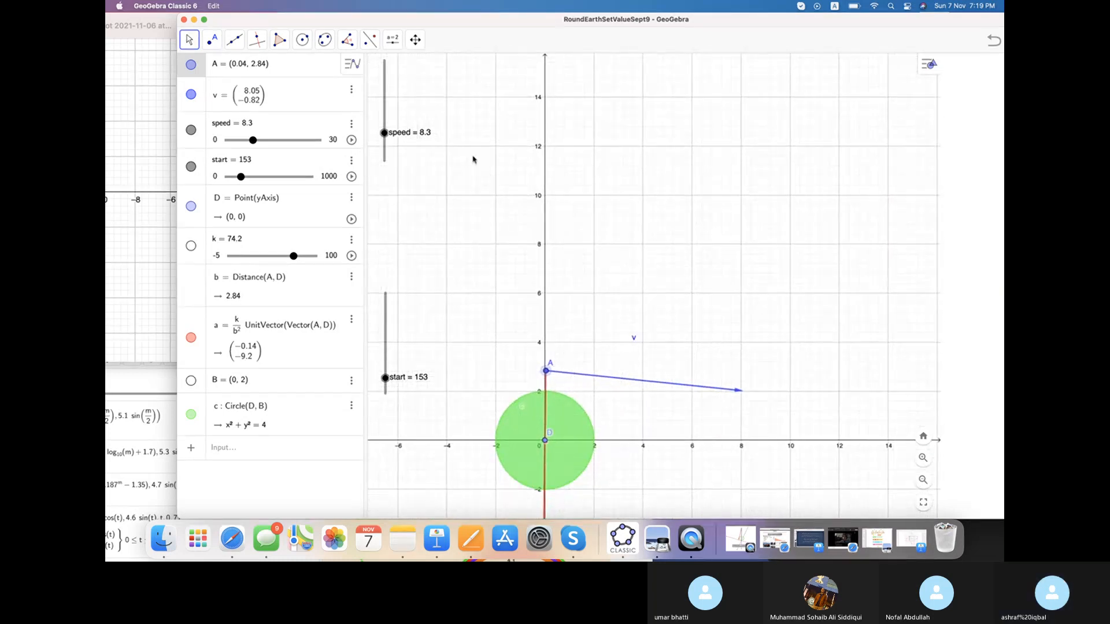
pyautogui.click(384, 133)
pyautogui.moveTo(383, 136); pyautogui.dragTo(385, 143)
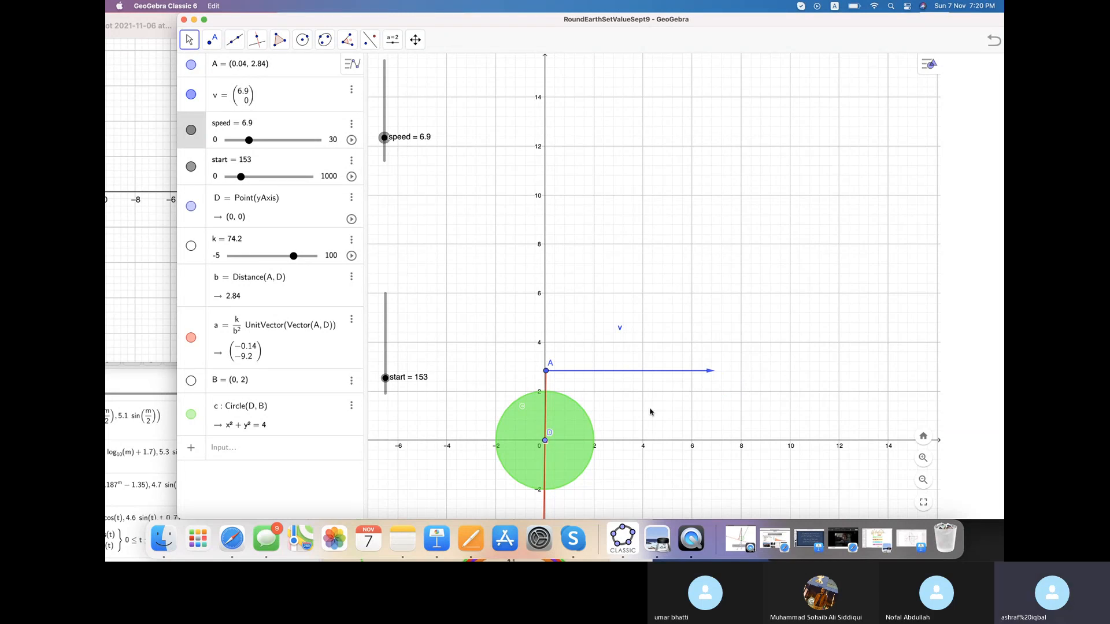
# - Shift the simulation window to uncover its undo controls and animate the start slider at speed 6.9
pyautogui.scroll(-3, 649, 411)
pyautogui.scroll(-1, 648, 379)
pyautogui.moveTo(653, 320); pyautogui.dragTo(653, 275)
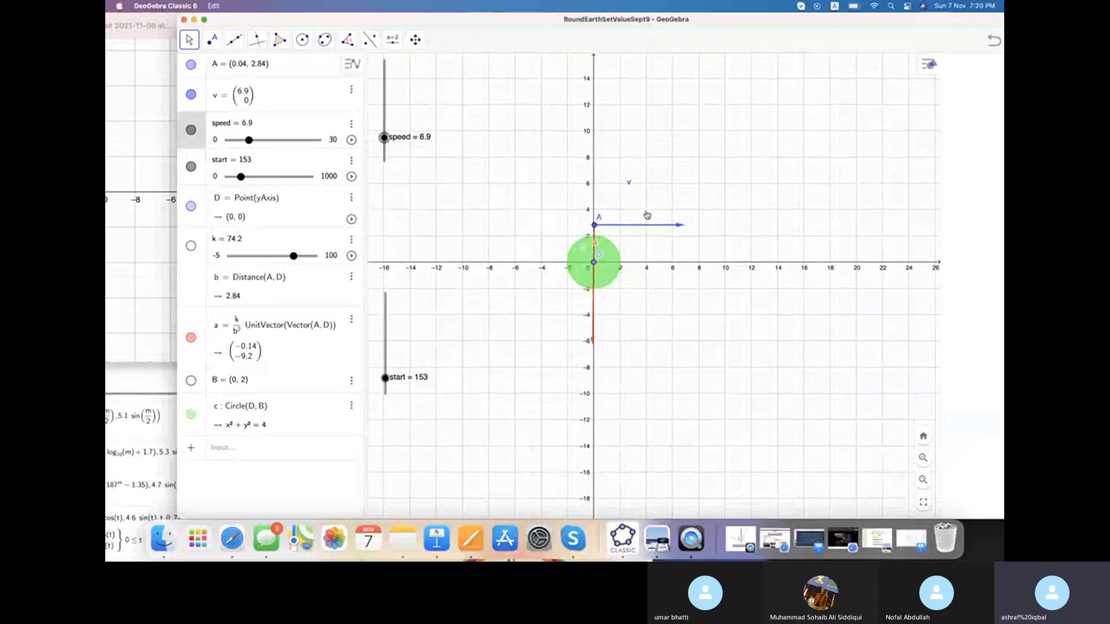
pyautogui.scroll(4, 685, 260)
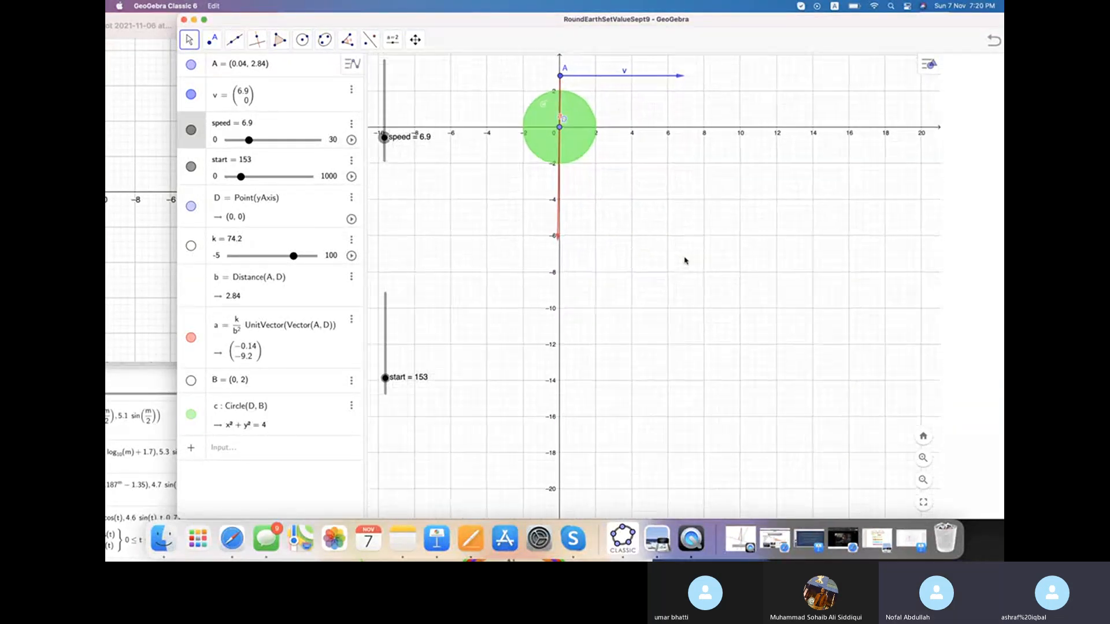
pyautogui.scroll(-1, 684, 260)
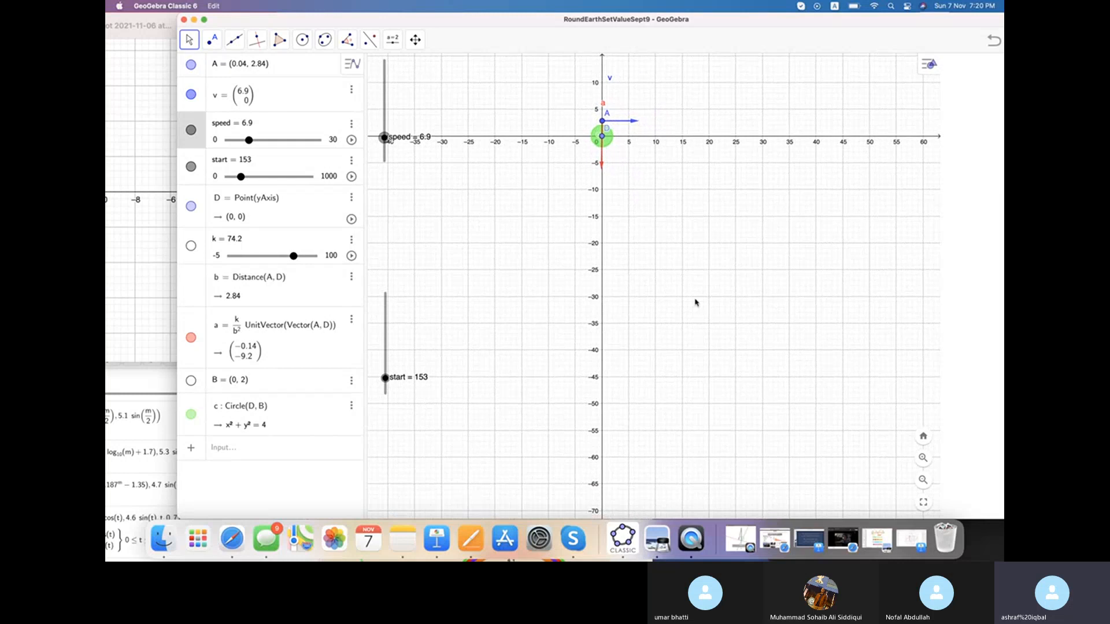
pyautogui.scroll(2, 695, 301)
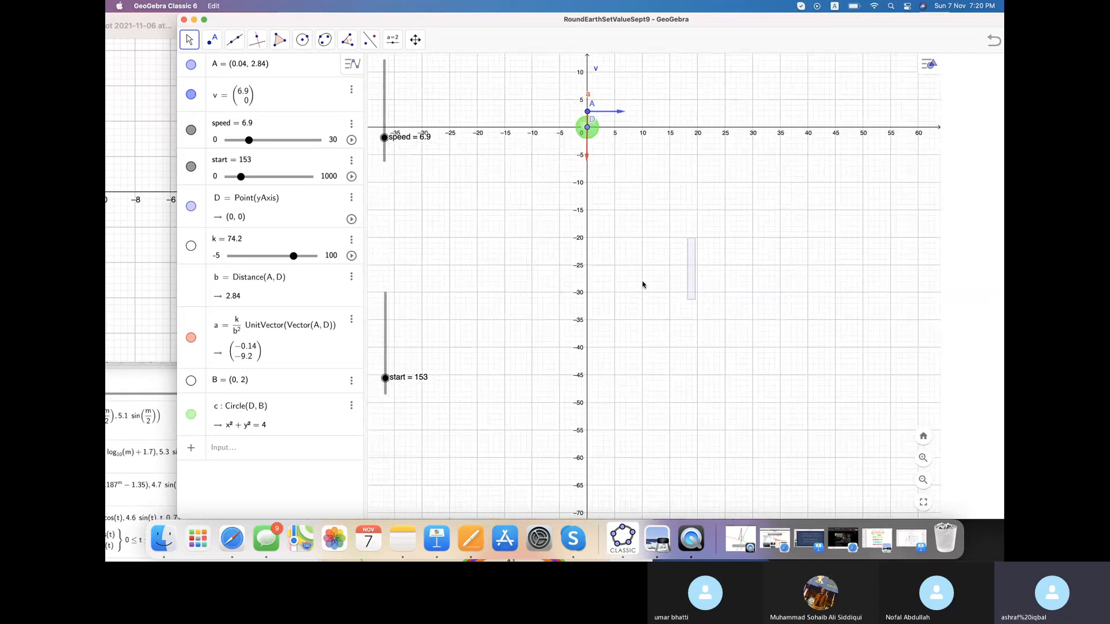
pyautogui.scroll(-2, 642, 285)
pyautogui.scroll(-3, 642, 284)
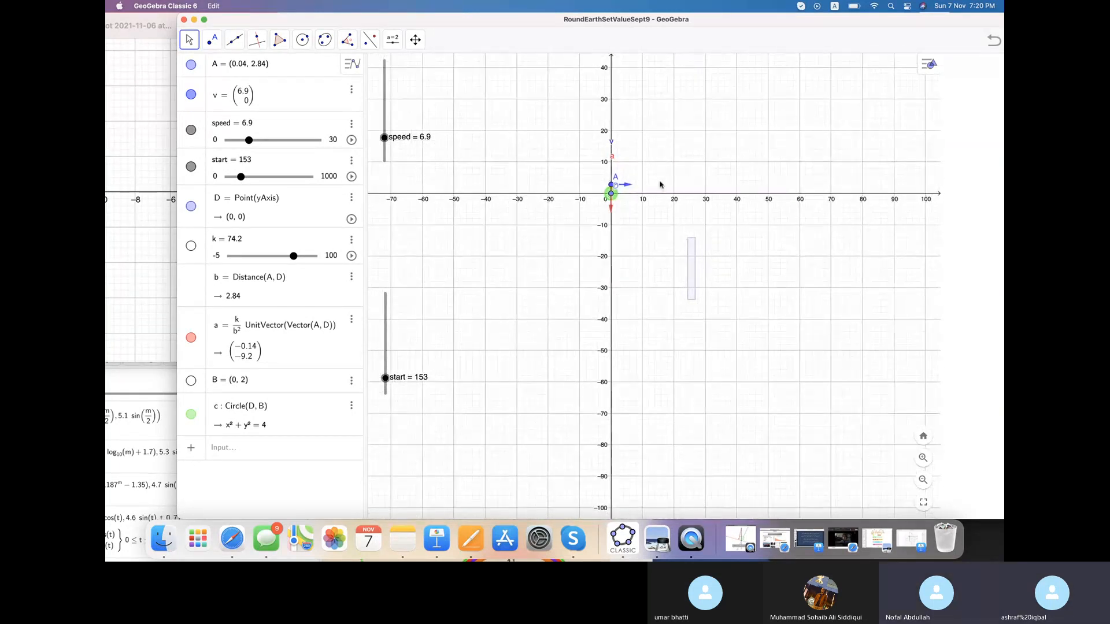
pyautogui.moveTo(661, 191); pyautogui.dragTo(645, 66)
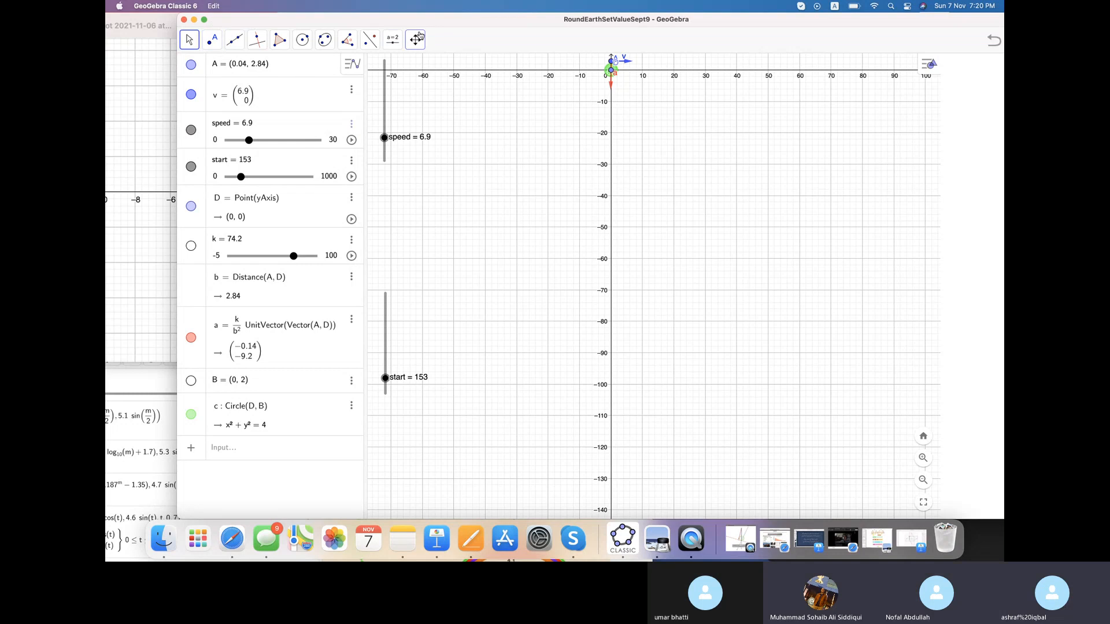
pyautogui.moveTo(449, 25); pyautogui.dragTo(398, 20)
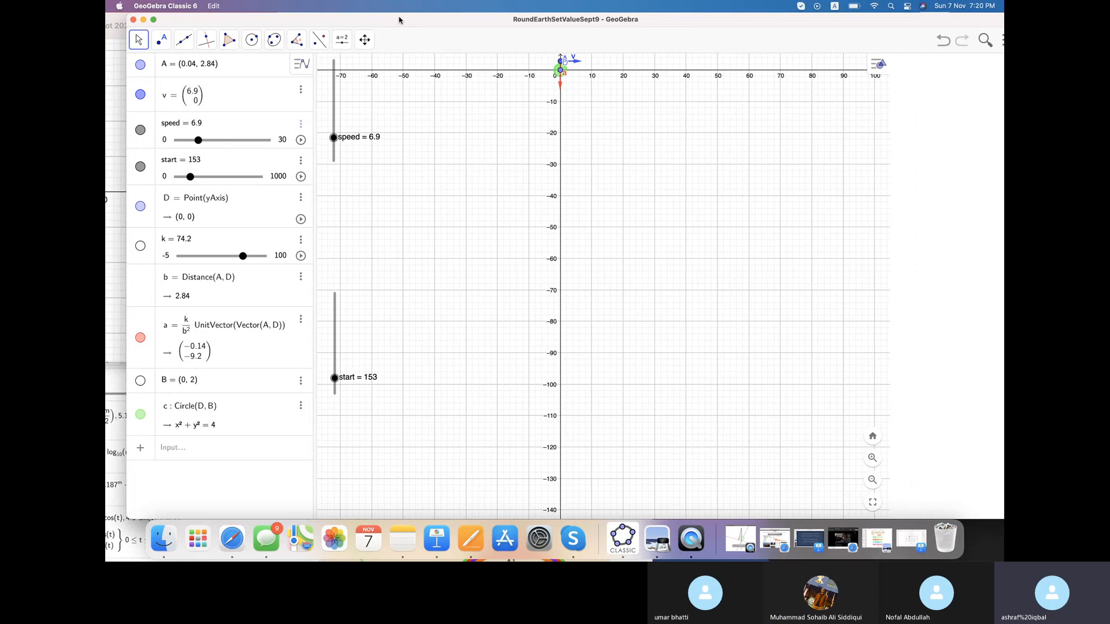
pyautogui.click(300, 176)
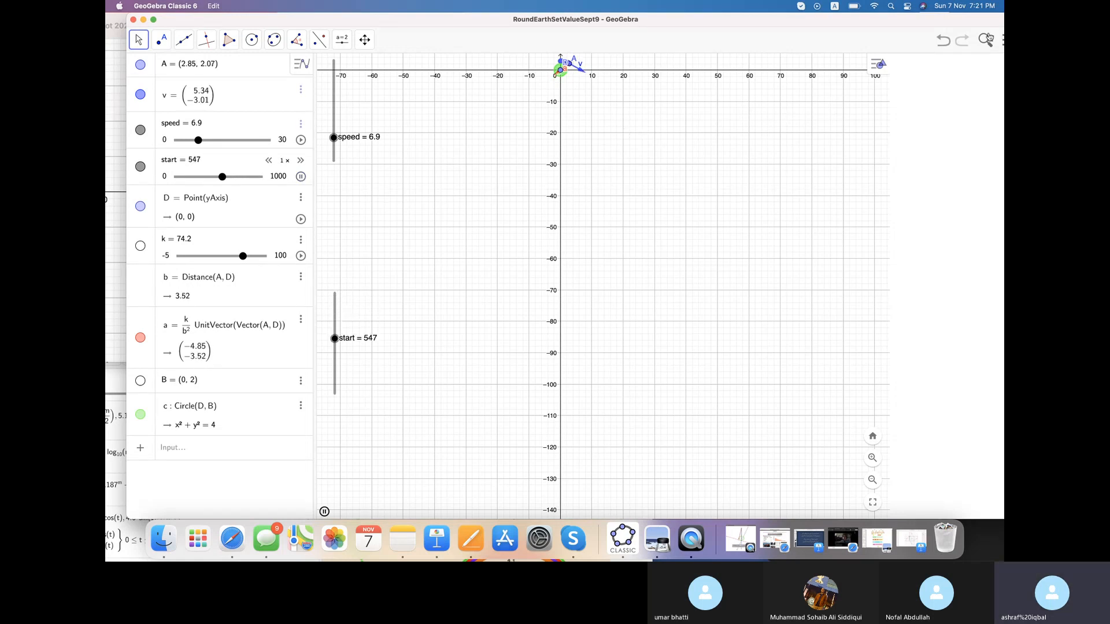
# - Undo the last run and animate the start slider again in a wider view with ample room below the circle
pyautogui.click(942, 40)
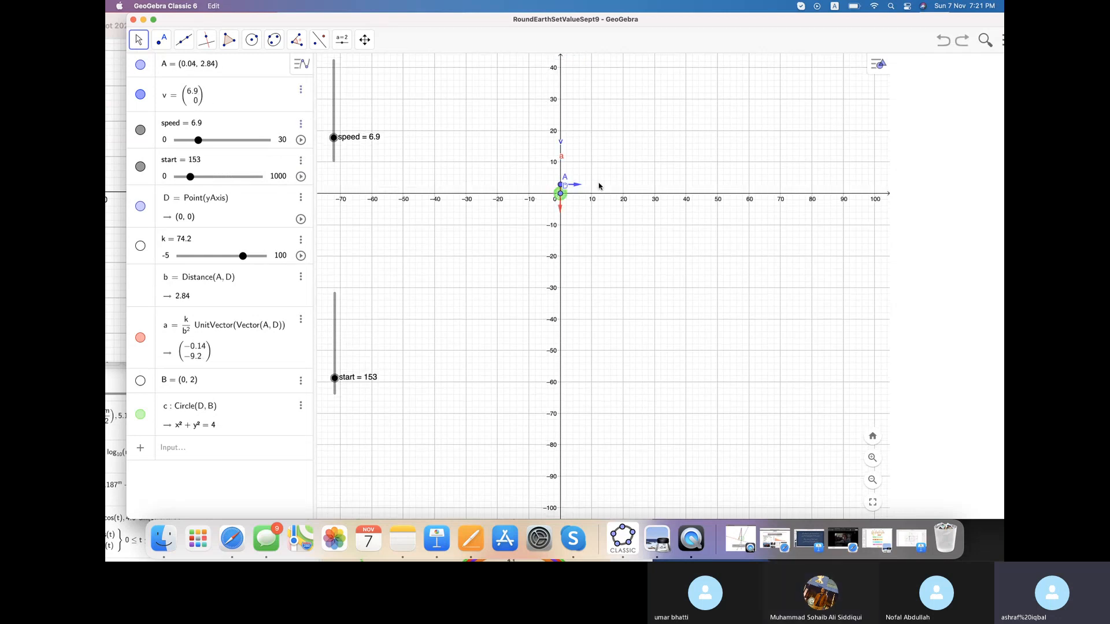
pyautogui.scroll(3, 593, 226)
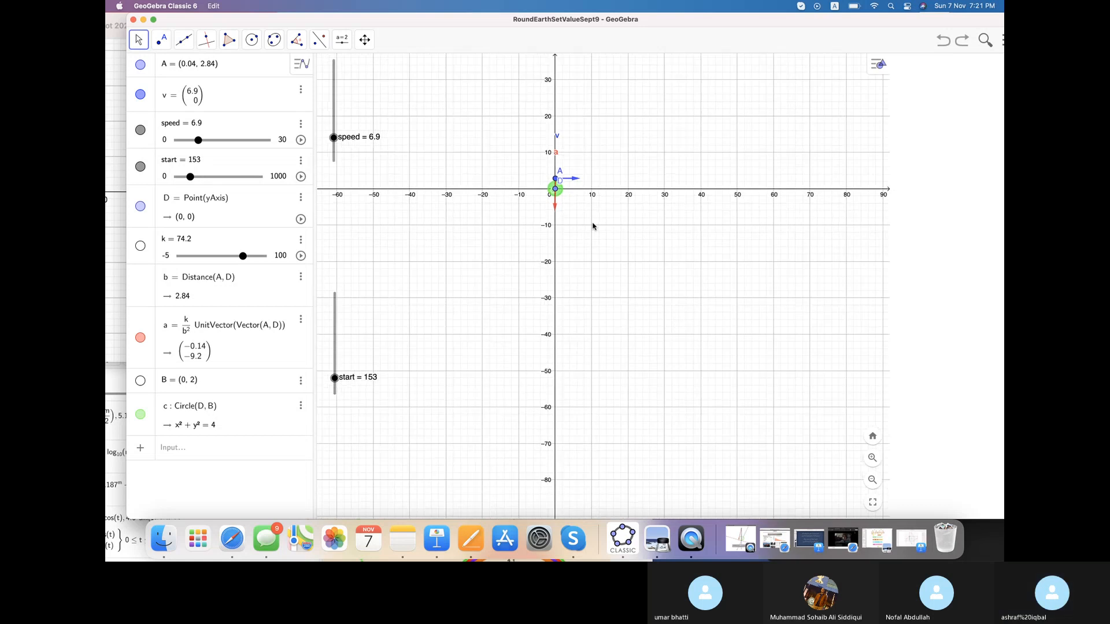
pyautogui.moveTo(593, 227); pyautogui.dragTo(595, 205)
pyautogui.scroll(-5, 595, 208)
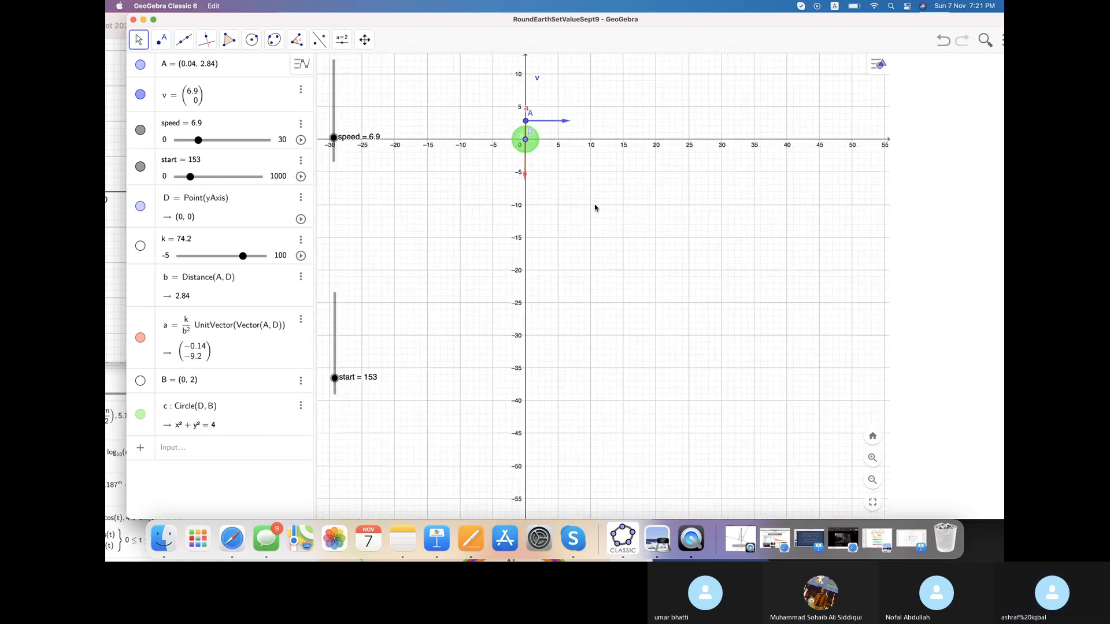
pyautogui.scroll(-5, 594, 208)
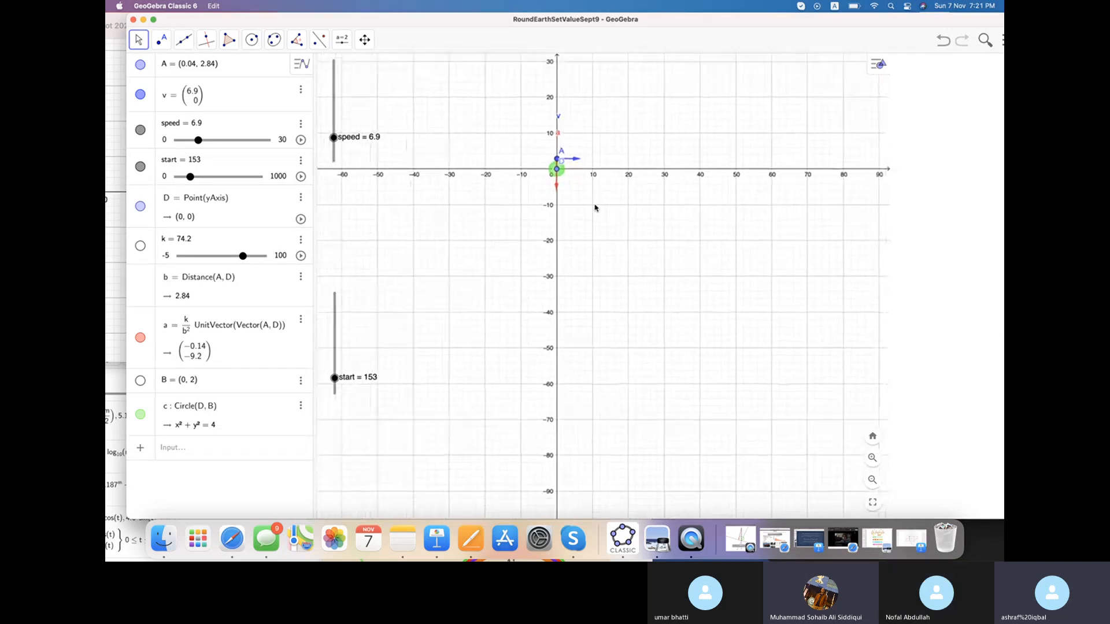
pyautogui.scroll(-2, 595, 208)
pyautogui.rightClick(595, 208)
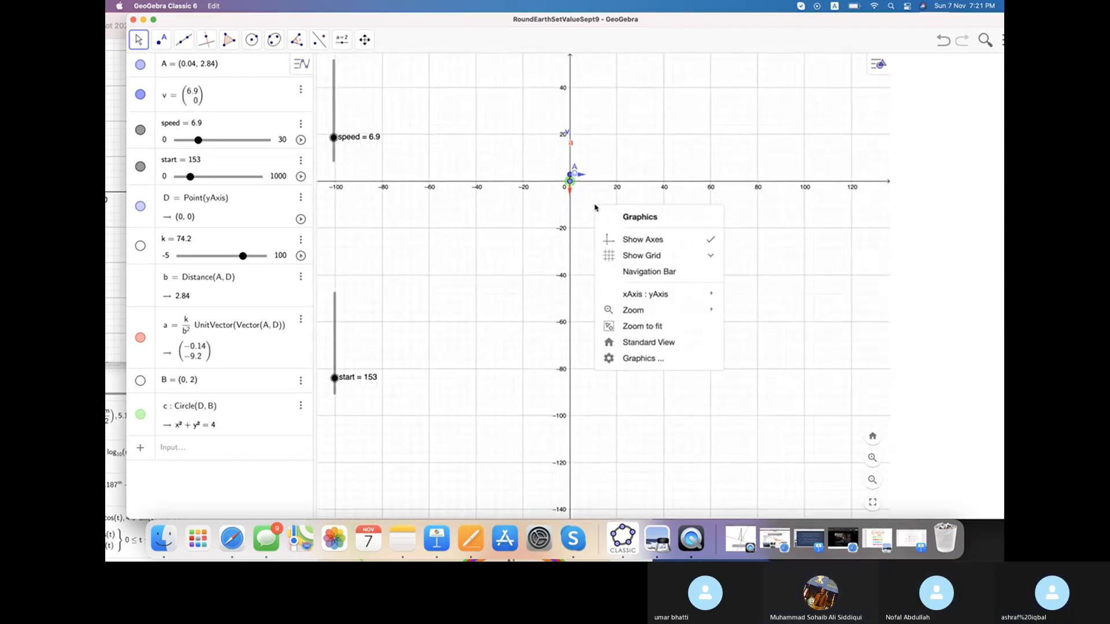
pyautogui.moveTo(577, 288); pyautogui.dragTo(573, 176)
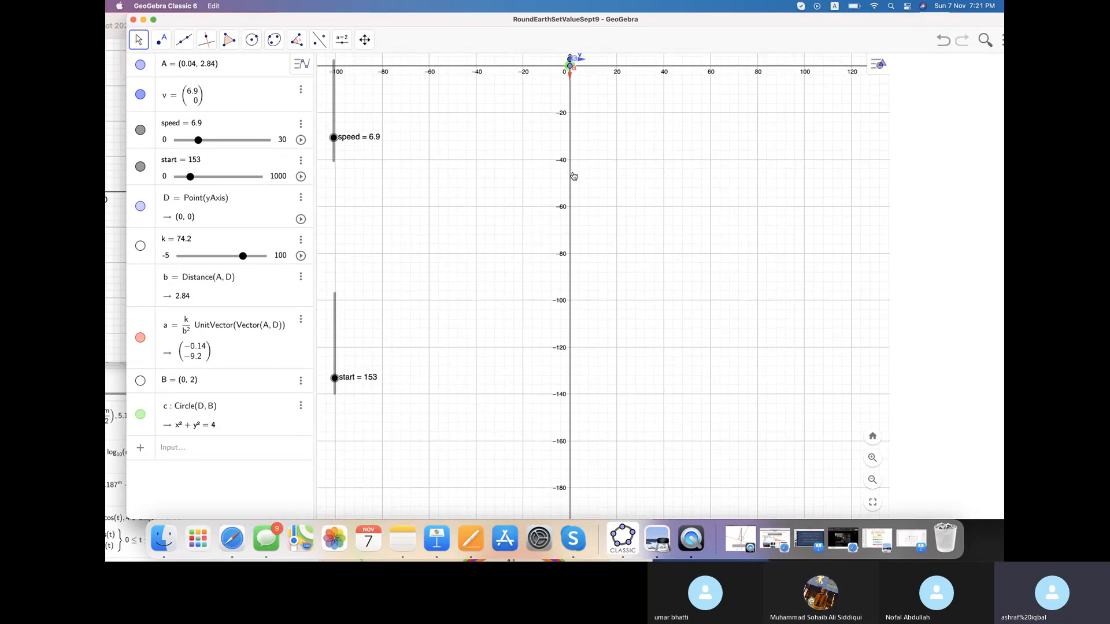
pyautogui.click(300, 176)
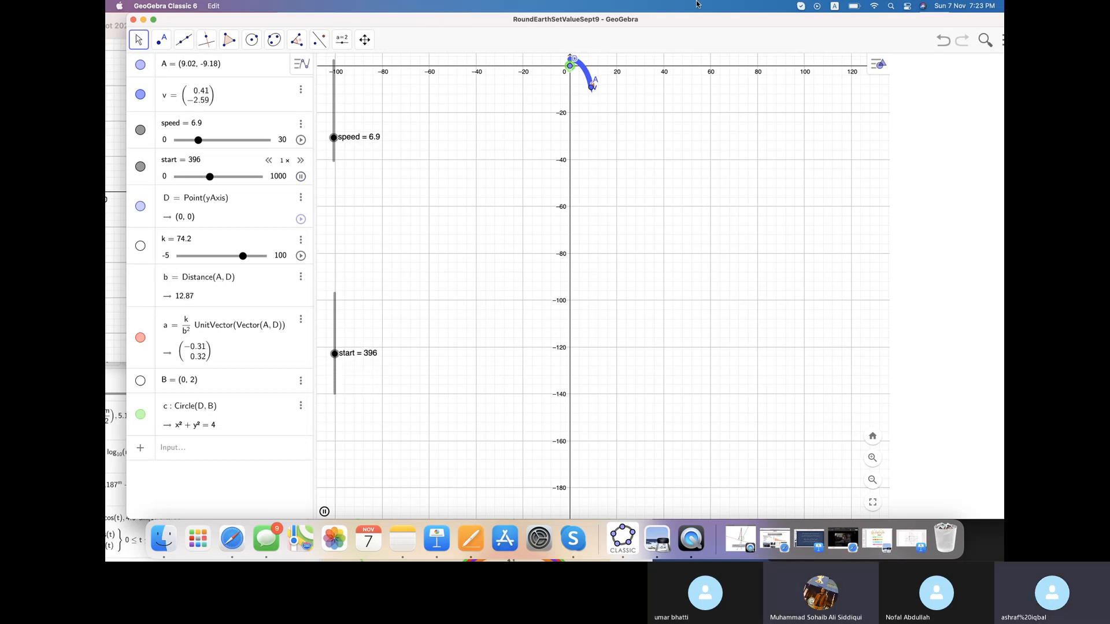
# - Save the running simulation under the title RoundEarthSetValueSept9
pyautogui.moveTo(688, 25); pyautogui.dragTo(647, 65)
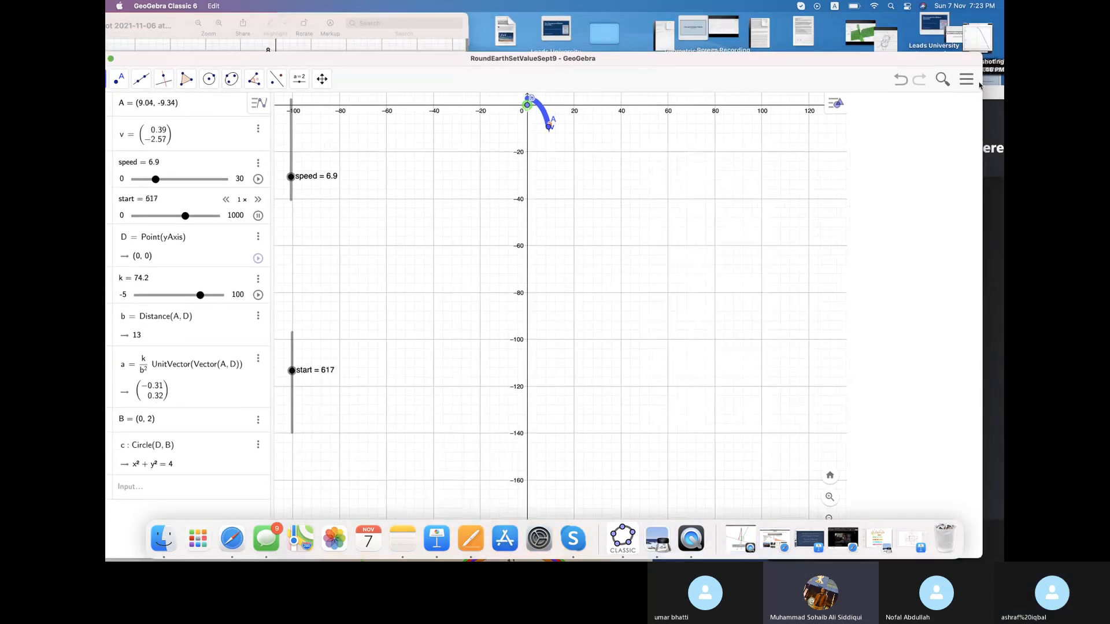
pyautogui.click(966, 80)
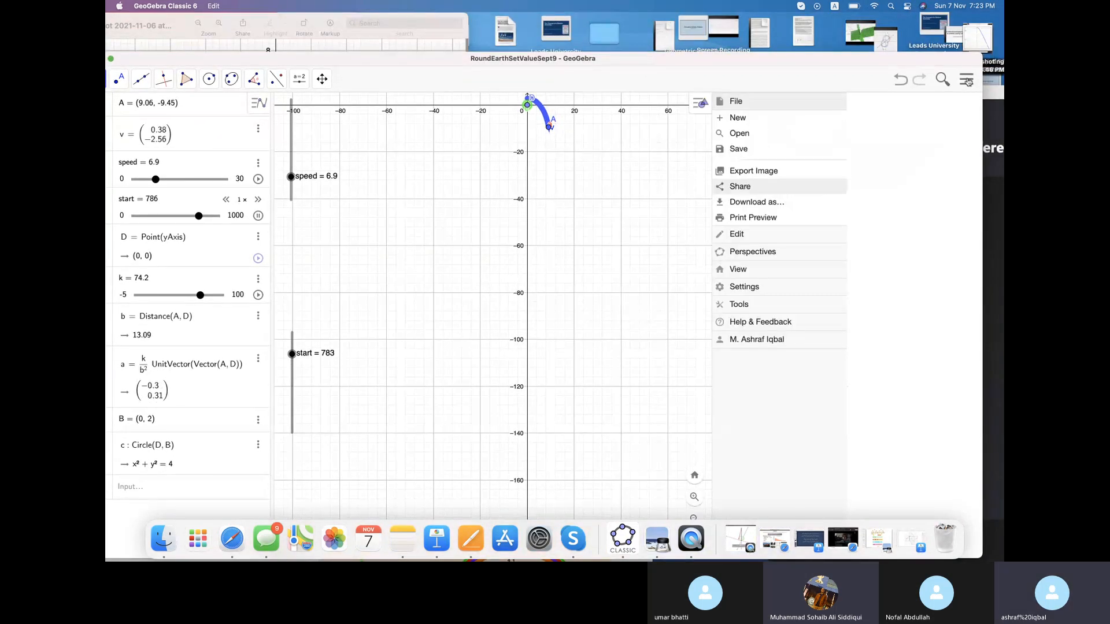
pyautogui.click(766, 151)
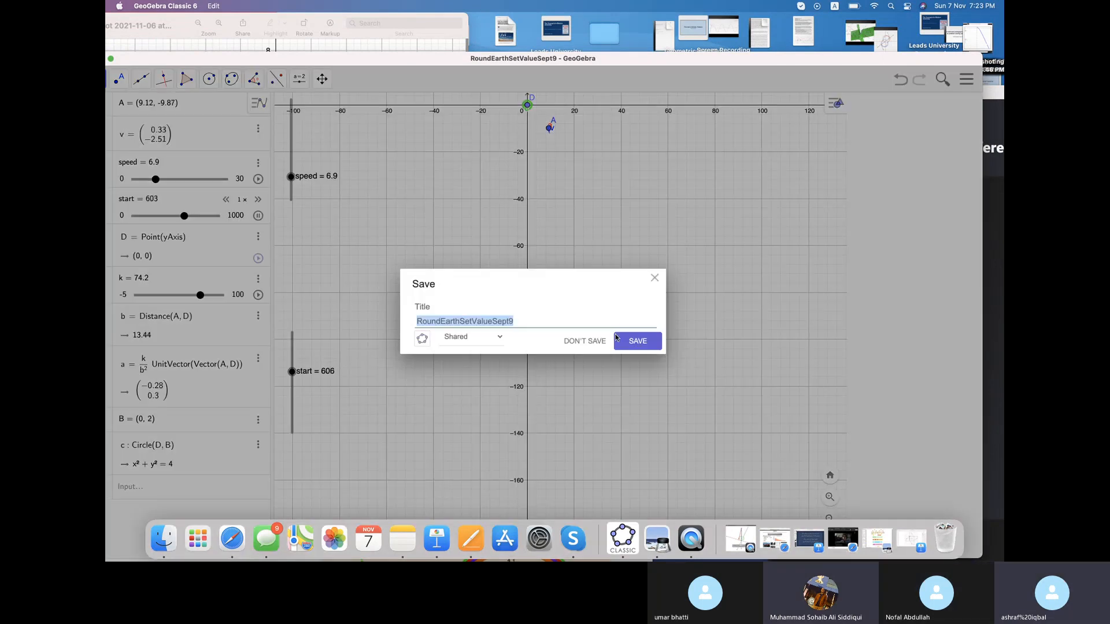
pyautogui.click(638, 341)
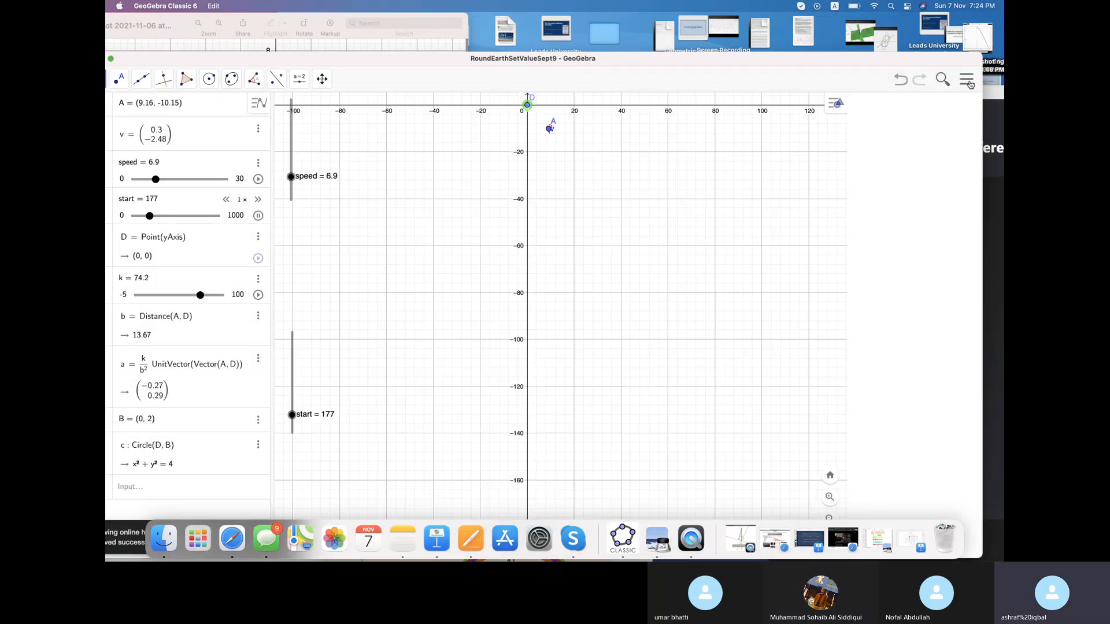
# - Start a new blank construction, uncover its window and close the view settings
pyautogui.click(967, 80)
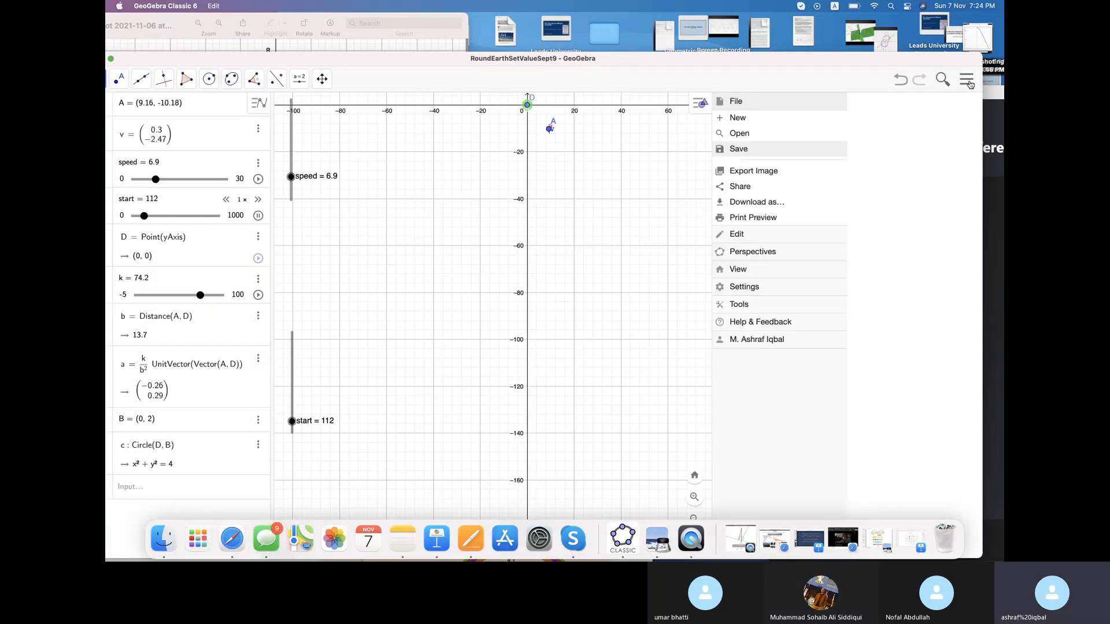
pyautogui.click(805, 119)
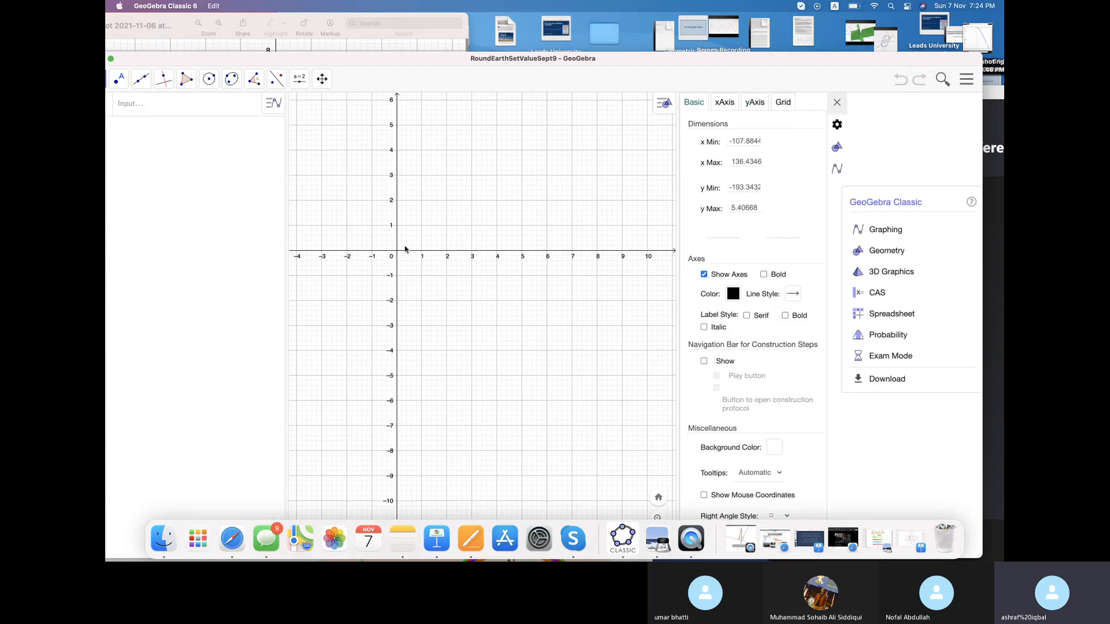
pyautogui.click(162, 108)
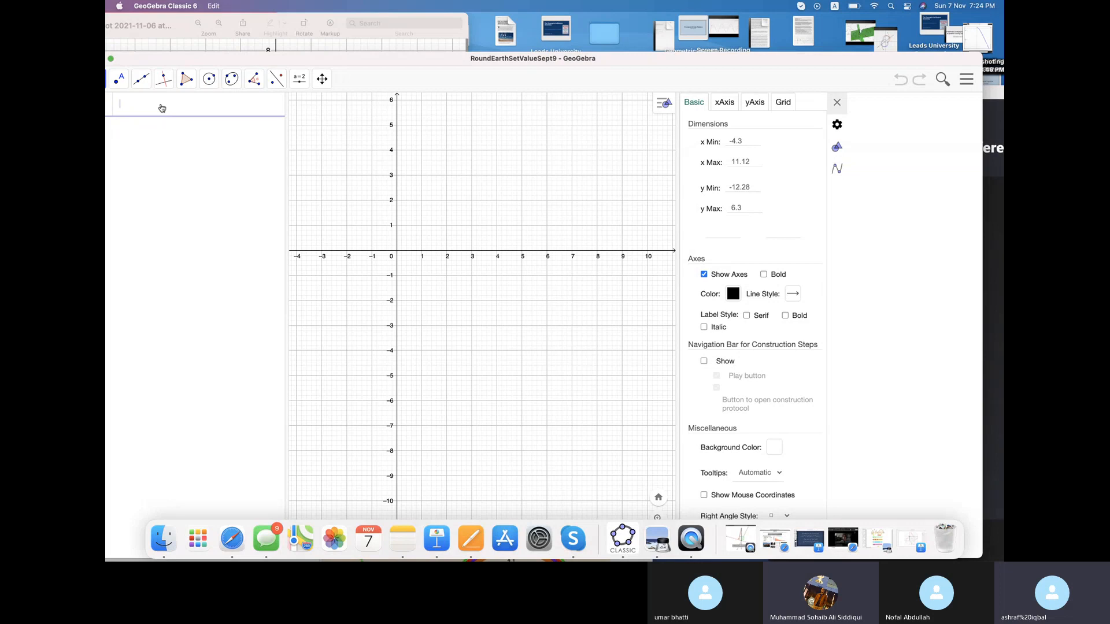
pyautogui.moveTo(193, 62); pyautogui.dragTo(326, 63)
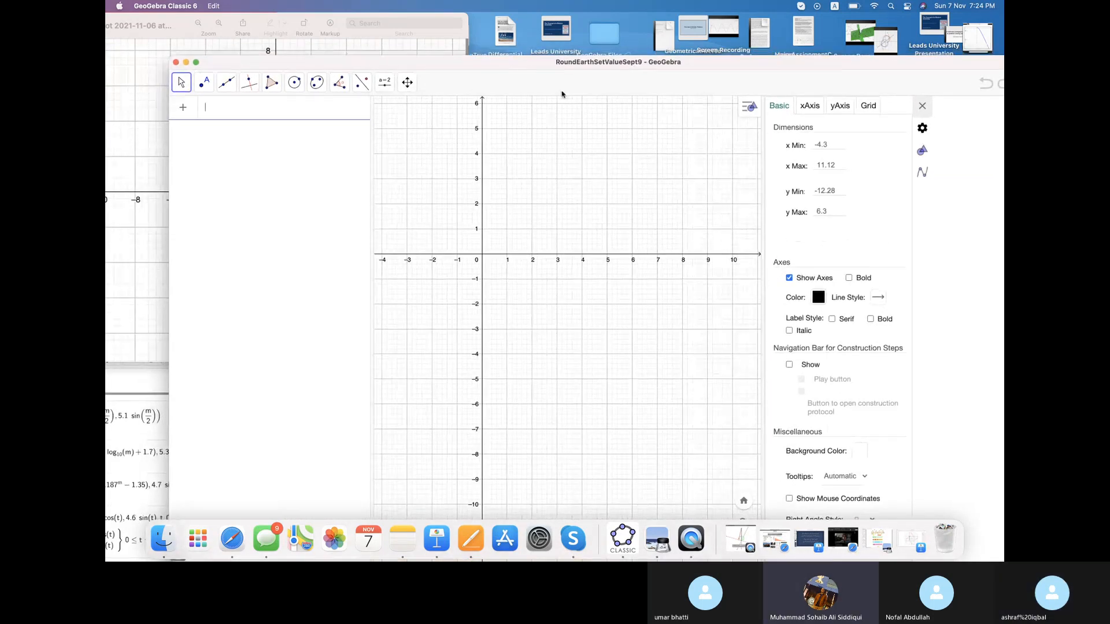
pyautogui.click(919, 110)
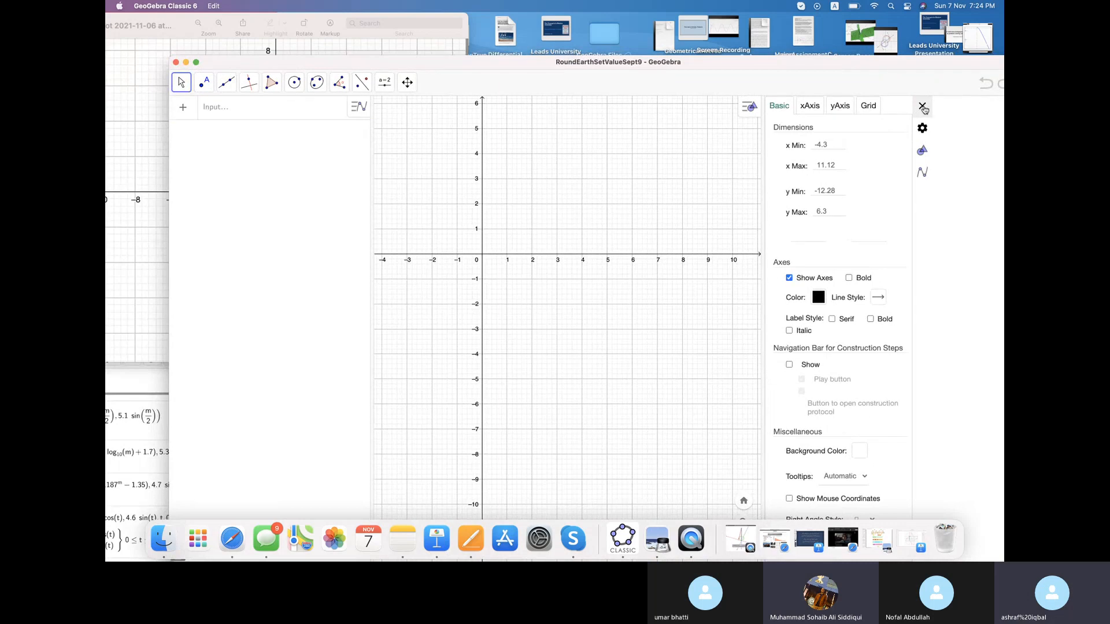
pyautogui.click(923, 108)
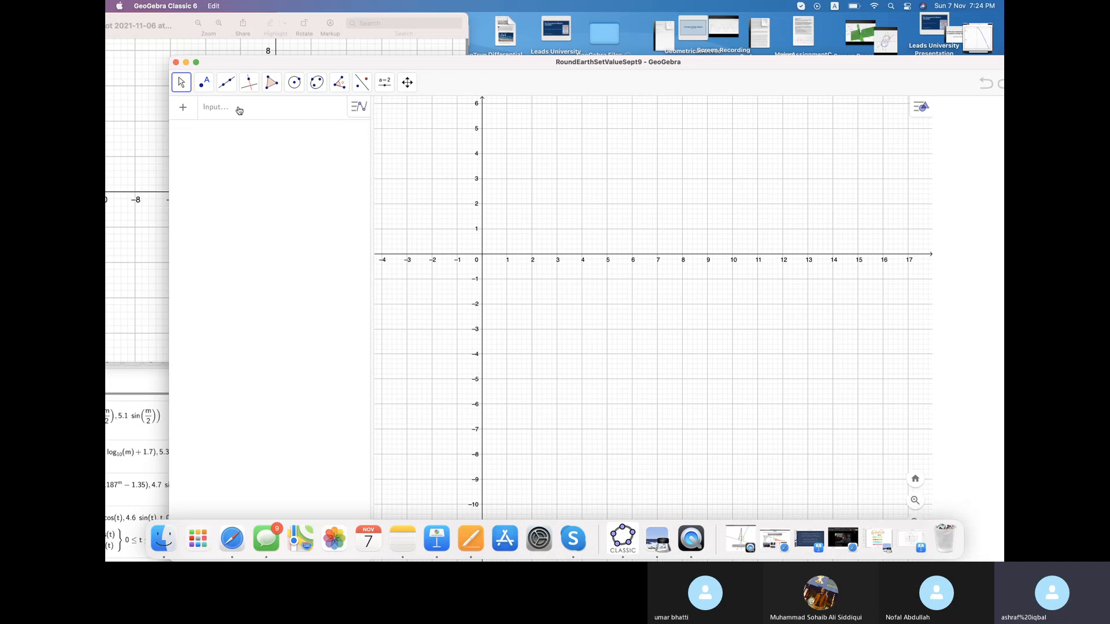
# - Switch to the Preview screenshot of the circular orbit at speed 4.3, examine it and move it clear of the blank construction
pyautogui.click(174, 22)
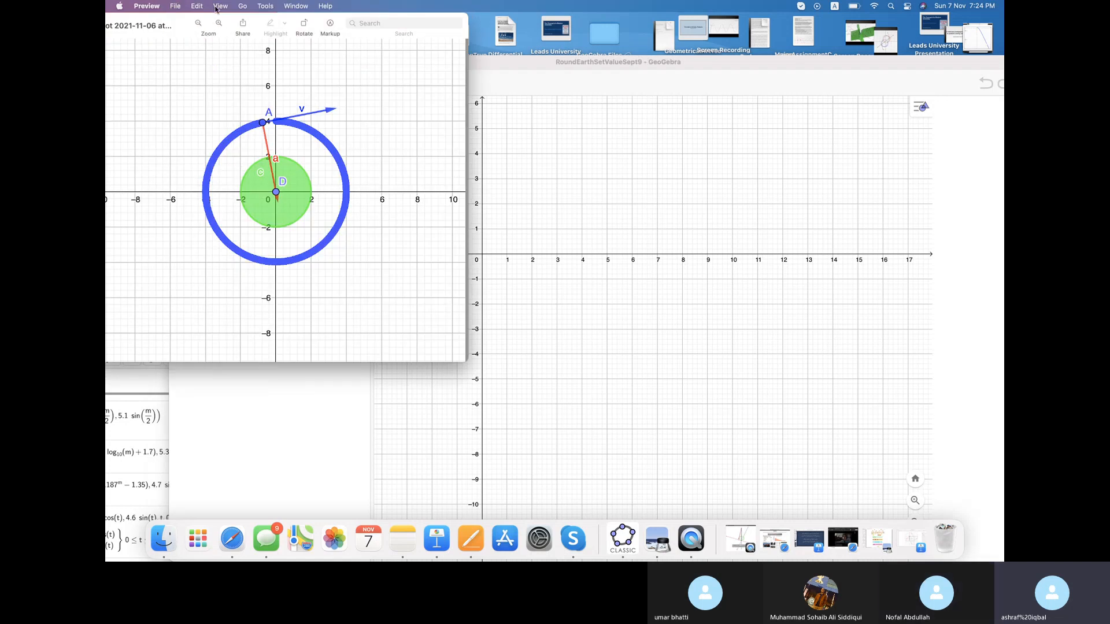
pyautogui.moveTo(181, 23); pyautogui.dragTo(309, 24)
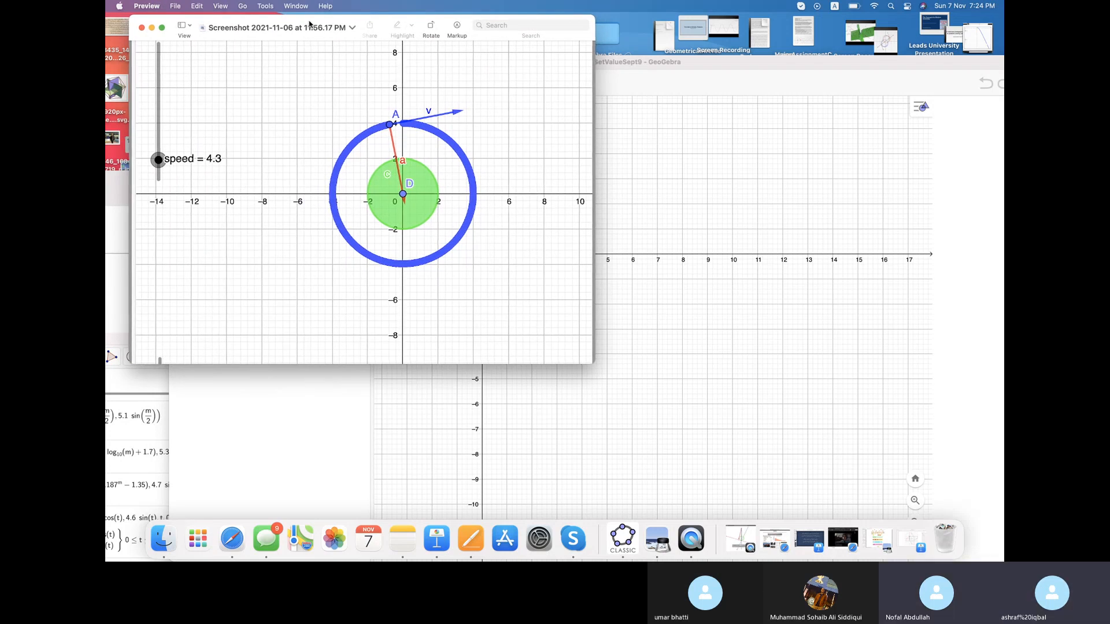
pyautogui.moveTo(310, 24); pyautogui.dragTo(184, 30)
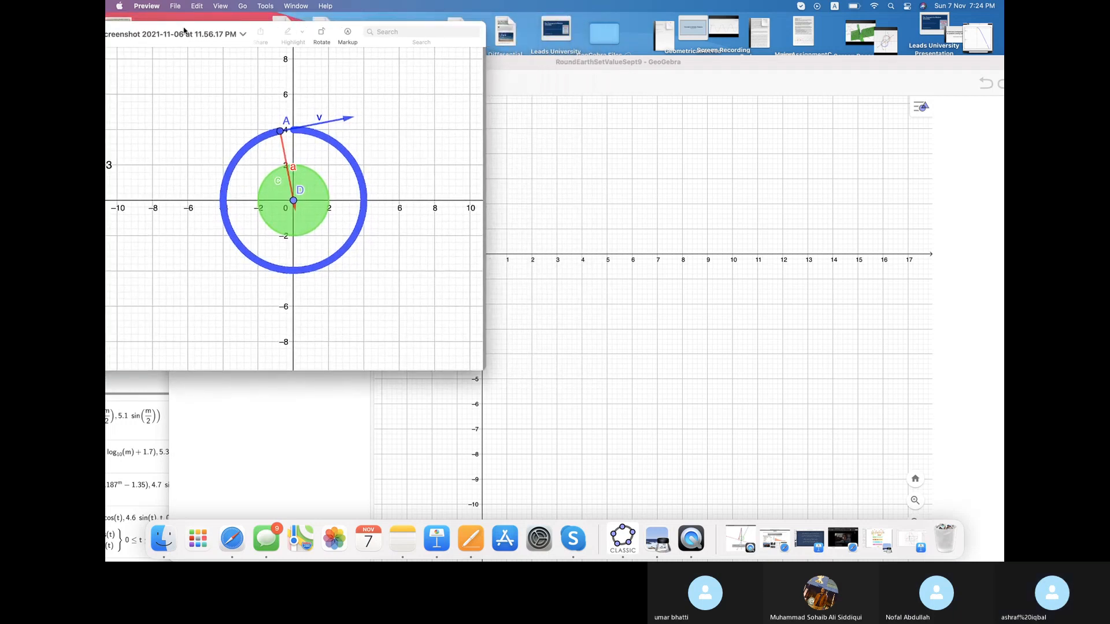
pyautogui.click(255, 30)
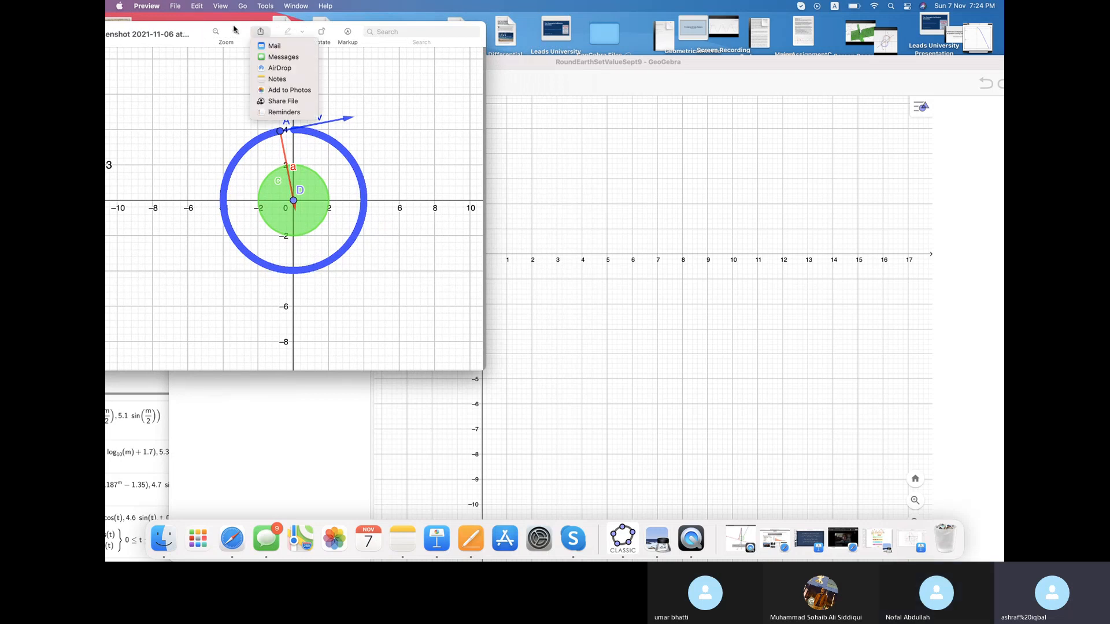
pyautogui.click(235, 30)
pyautogui.moveTo(201, 33); pyautogui.dragTo(106, 25)
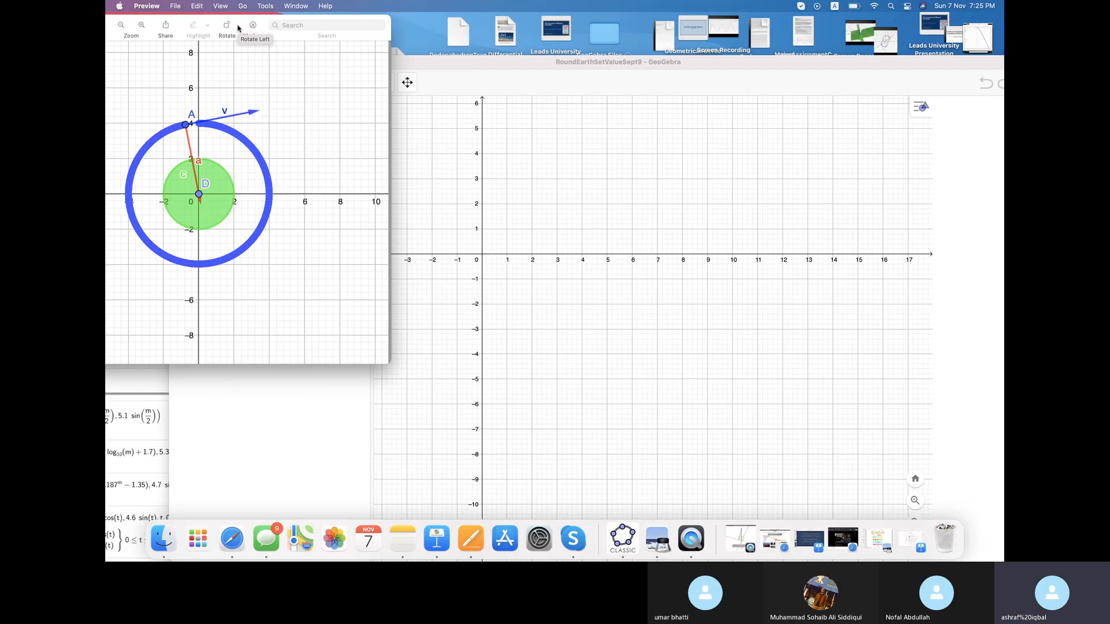
pyautogui.moveTo(237, 27); pyautogui.dragTo(406, 23)
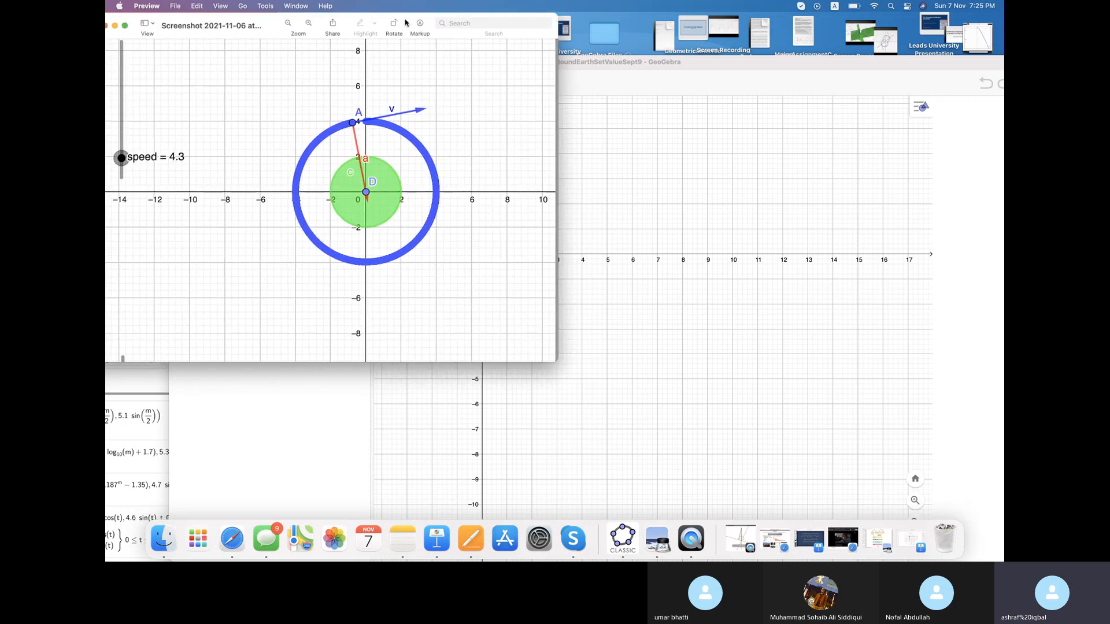
pyautogui.moveTo(405, 22); pyautogui.dragTo(150, 227)
pyautogui.moveTo(150, 226); pyautogui.dragTo(137, 194)
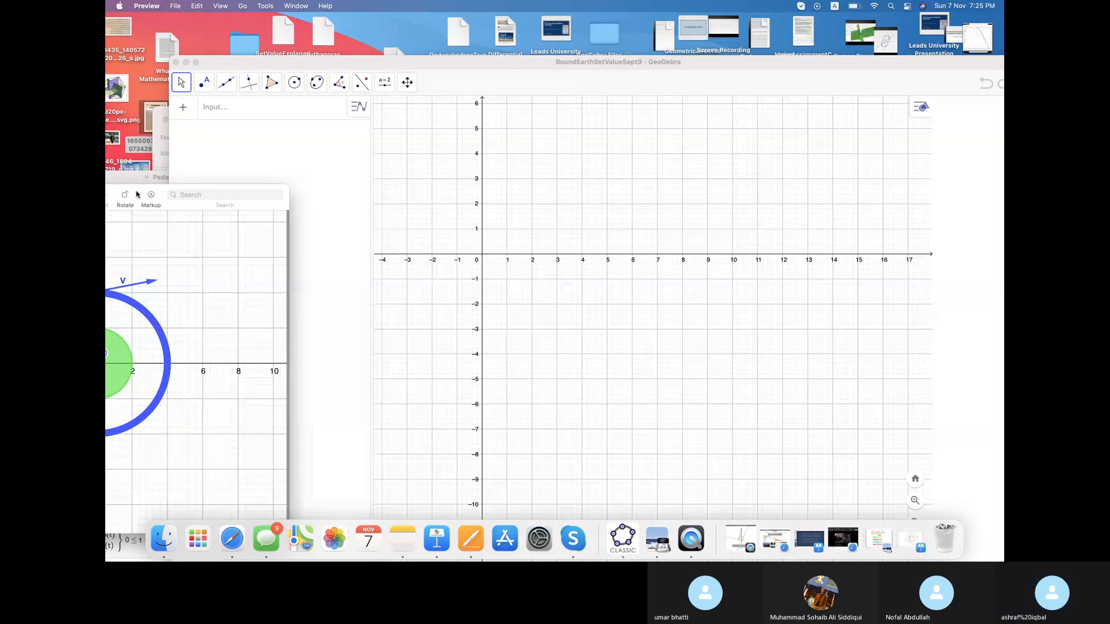
pyautogui.click(245, 111)
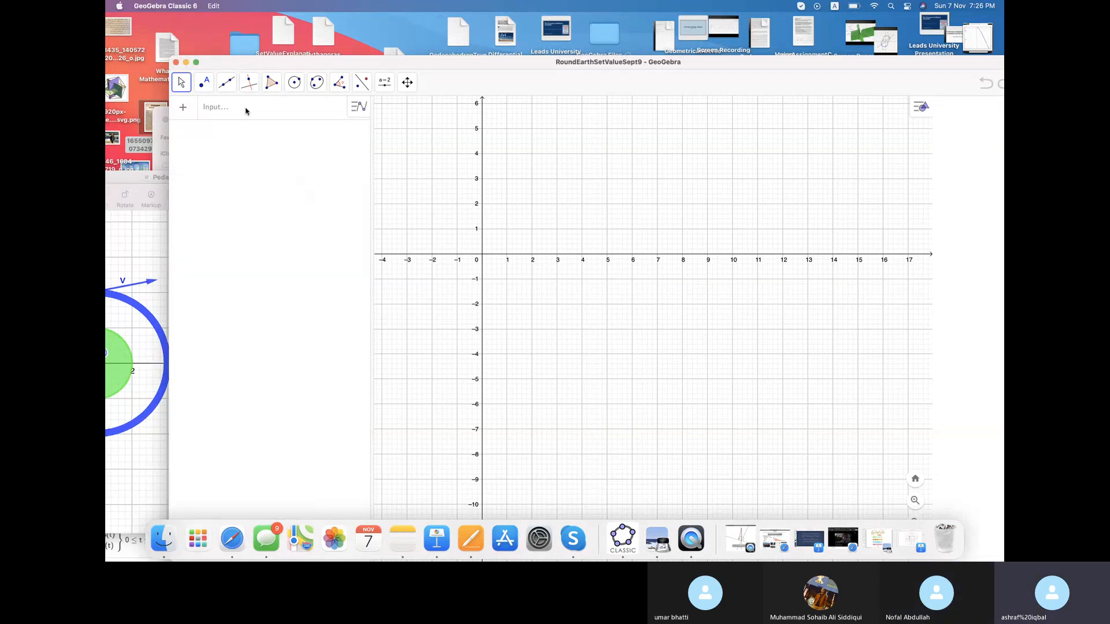
pyautogui.click(229, 112)
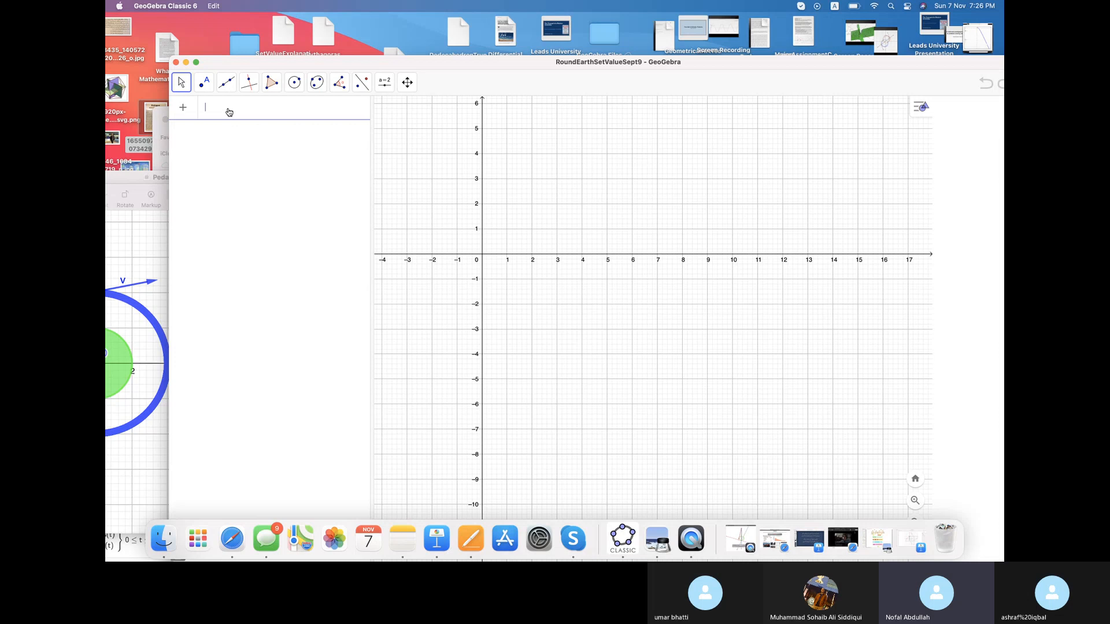
pyautogui.write('A')
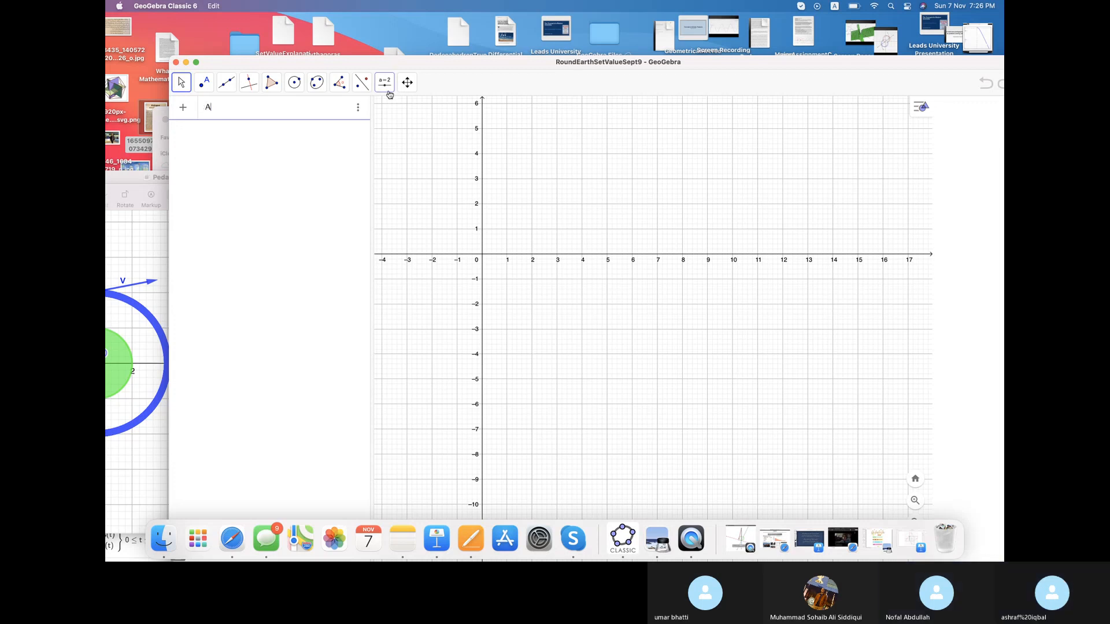
# - Reopen the saved RoundEarthSetValueSept9 simulation for editing, discarding the untitled construction
pyautogui.moveTo(763, 60); pyautogui.dragTo(659, 57)
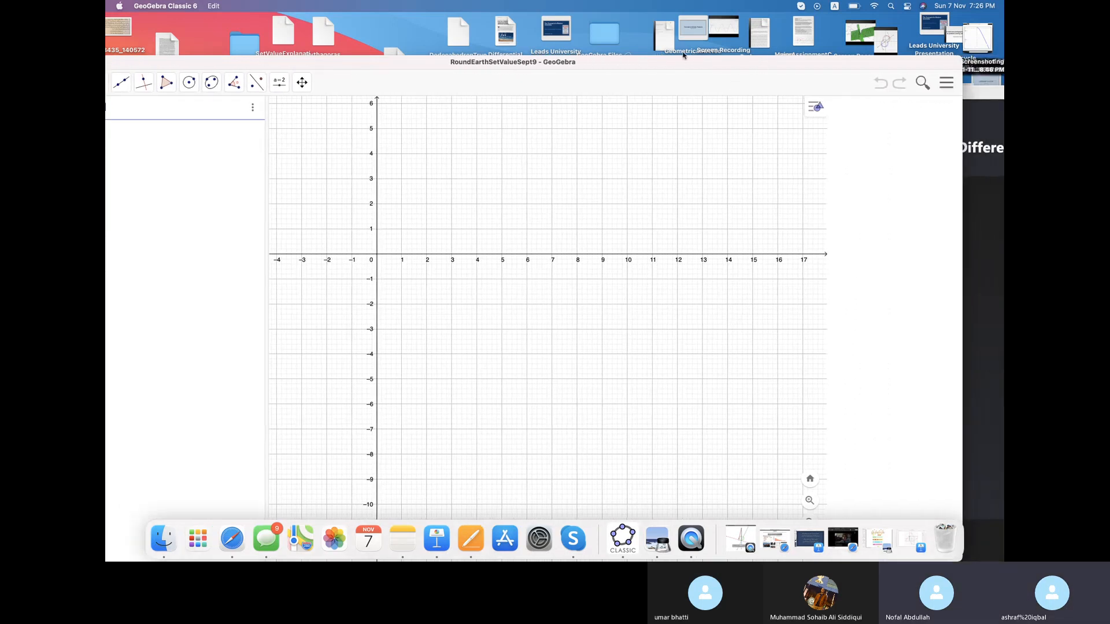
pyautogui.click(946, 84)
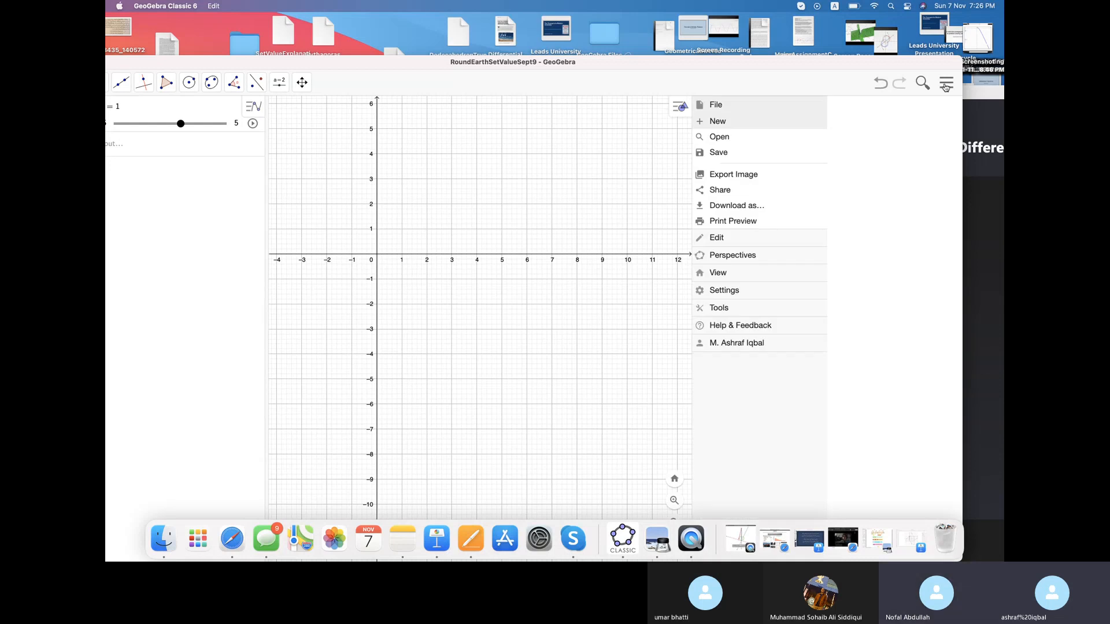
pyautogui.click(774, 145)
pyautogui.moveTo(316, 66); pyautogui.dragTo(486, 66)
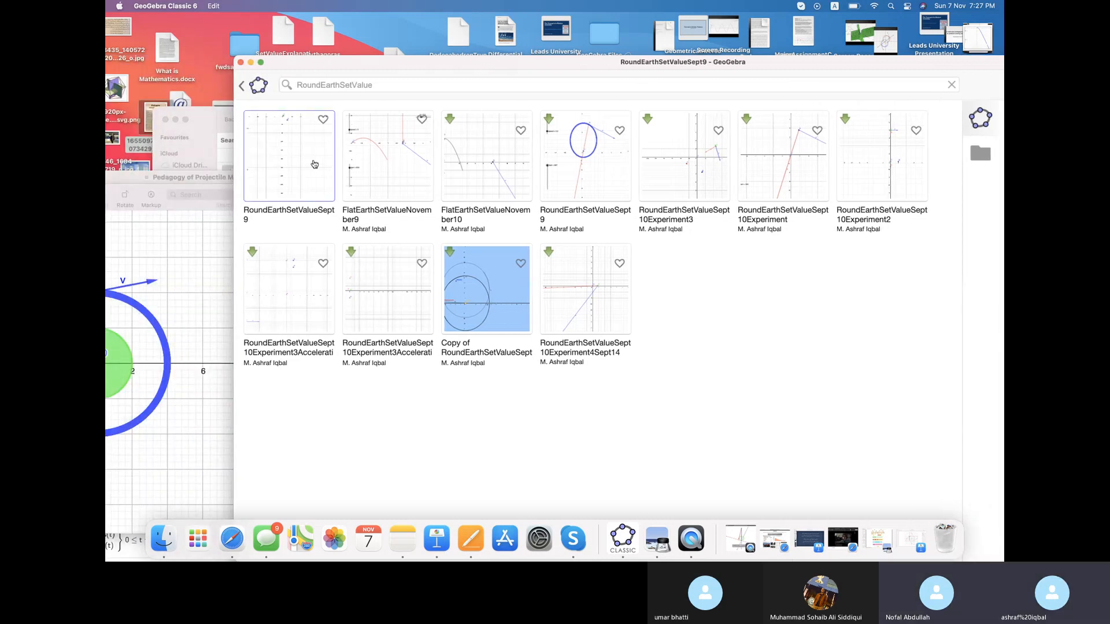
pyautogui.click(310, 165)
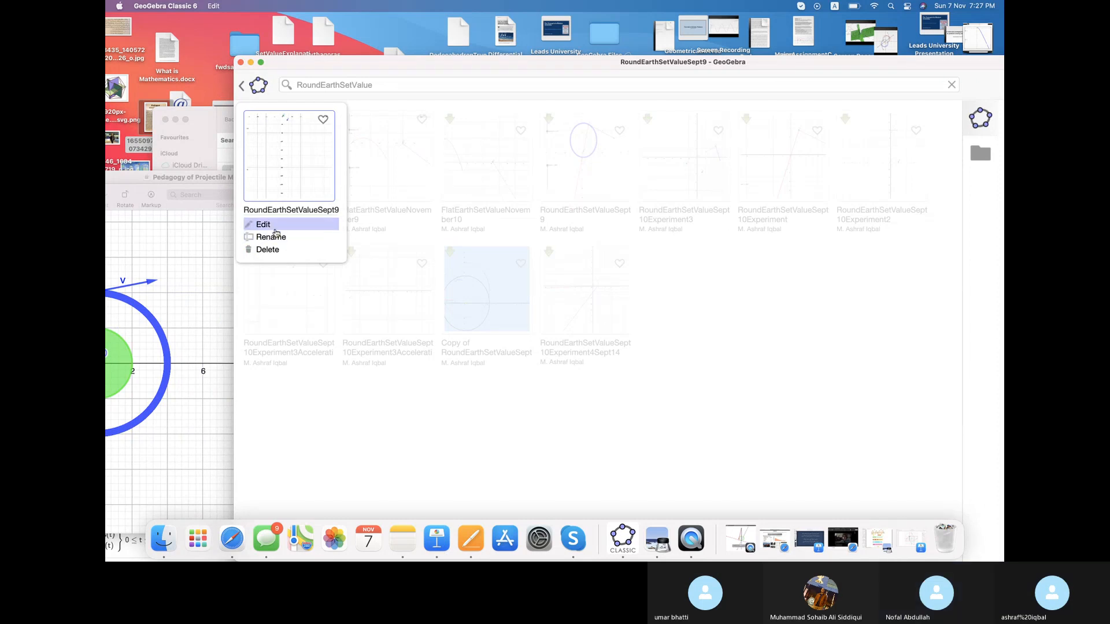
pyautogui.click(275, 230)
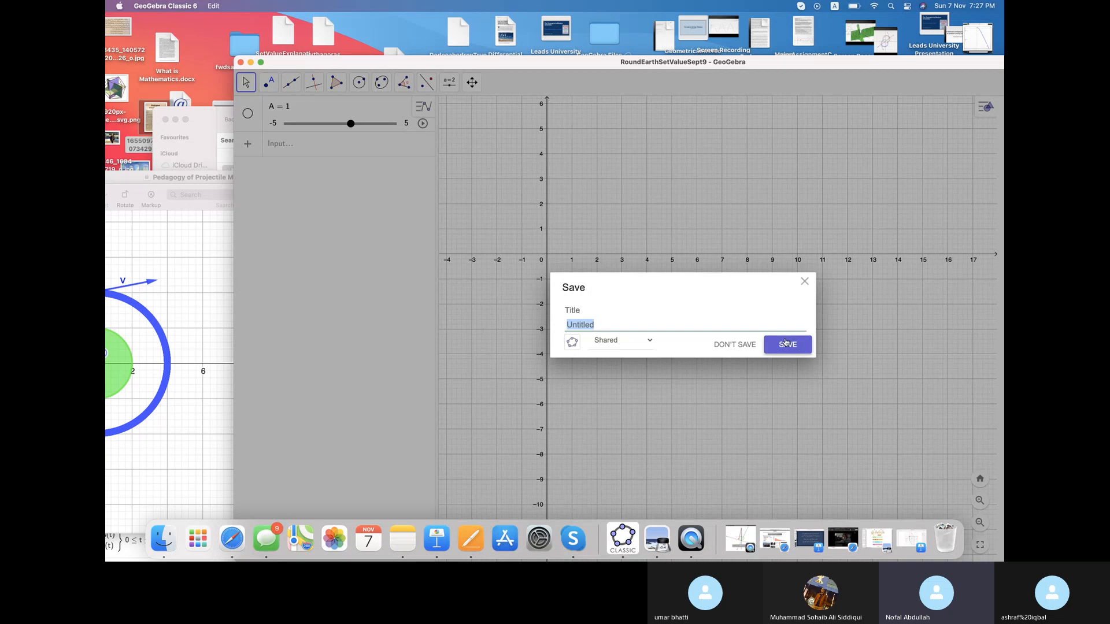
pyautogui.click(741, 345)
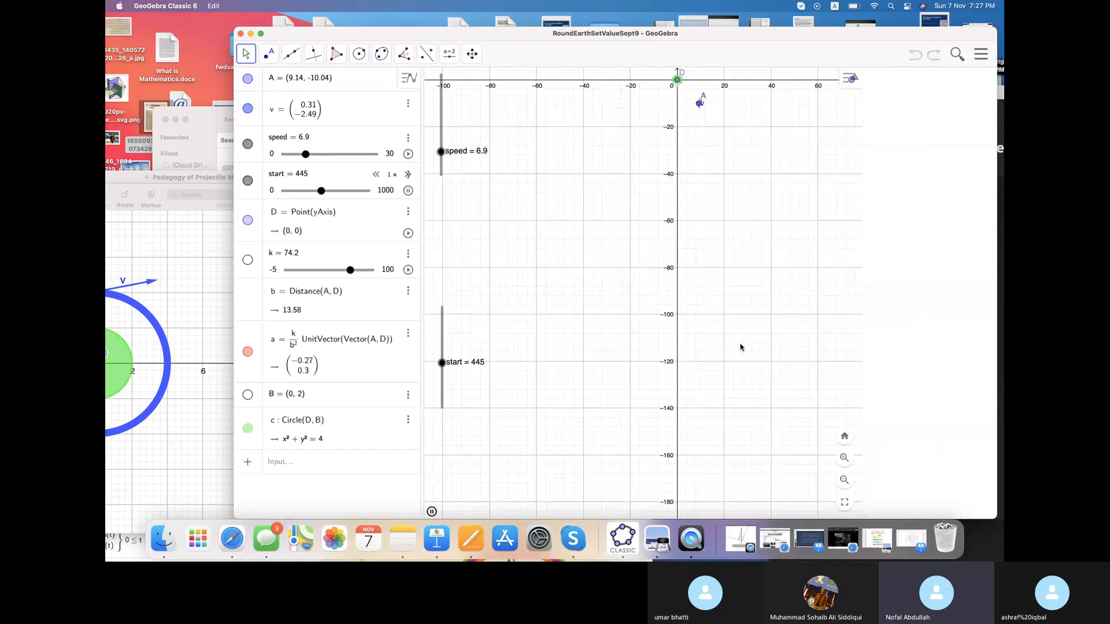
# - Pause the start slider's animation and move point A above the green circle to about (-0.06, 11.61)
pyautogui.moveTo(622, 248); pyautogui.dragTo(628, 354)
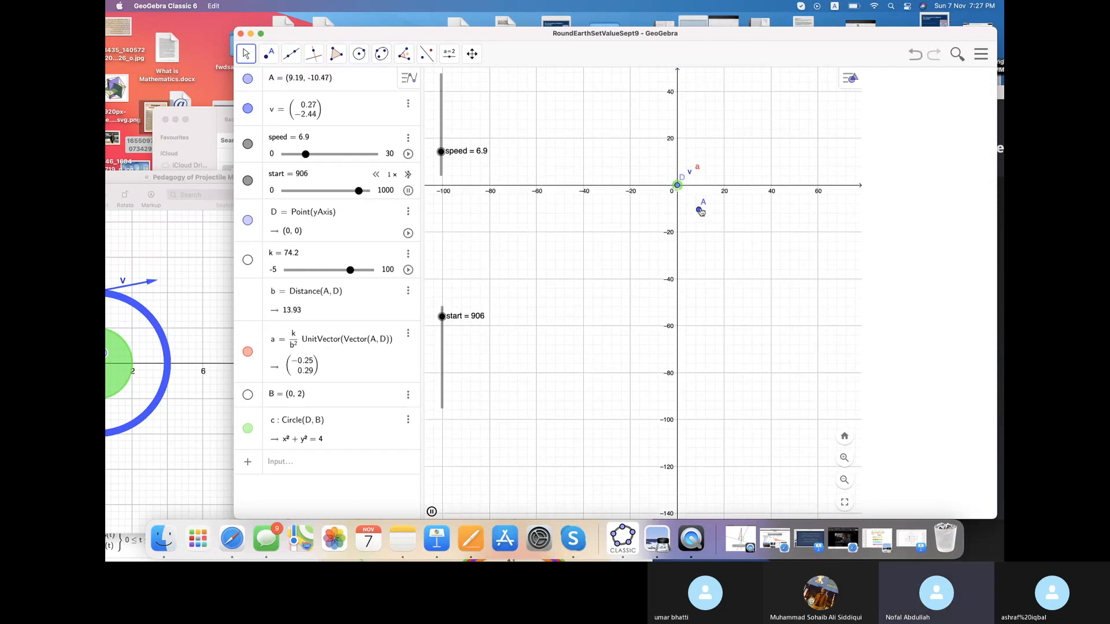
pyautogui.click(409, 191)
pyautogui.moveTo(698, 210)
pyautogui.mouseDown()
pyautogui.moveTo(684, 149)
pyautogui.moveTo(702, 159)
pyautogui.moveTo(678, 161)
pyautogui.mouseUp()
# - Enlarge the view around the green circle so that the circle and point A above it both fit
pyautogui.scroll(8, 641, 246)
pyautogui.moveTo(653, 96); pyautogui.dragTo(543, 283)
pyautogui.scroll(4, 702, 228)
pyautogui.scroll(-1, 703, 228)
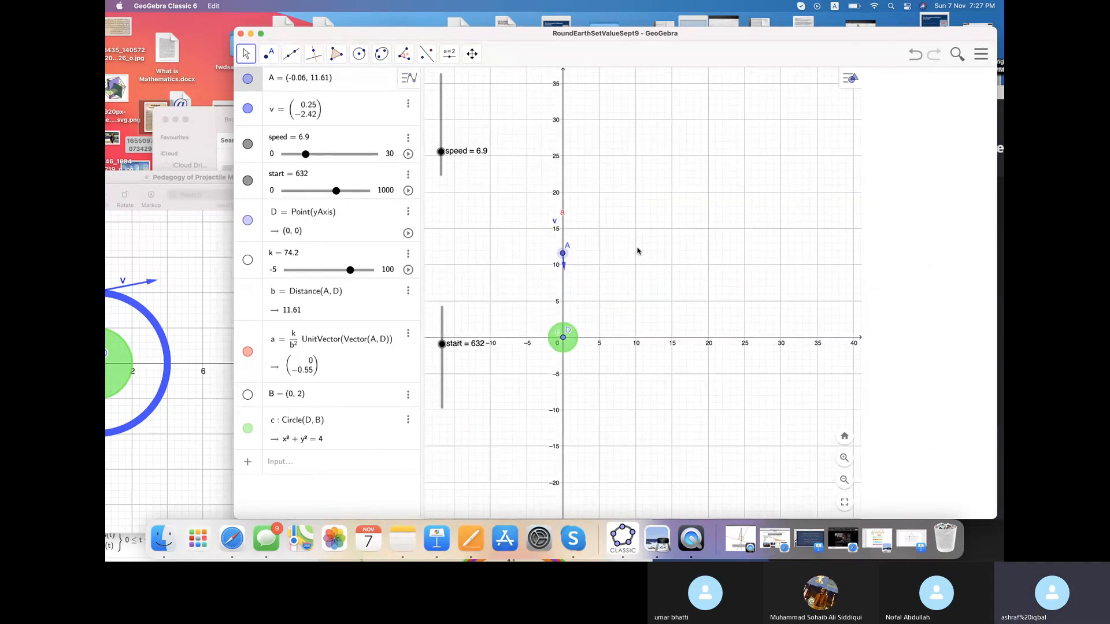
pyautogui.scroll(5, 602, 285)
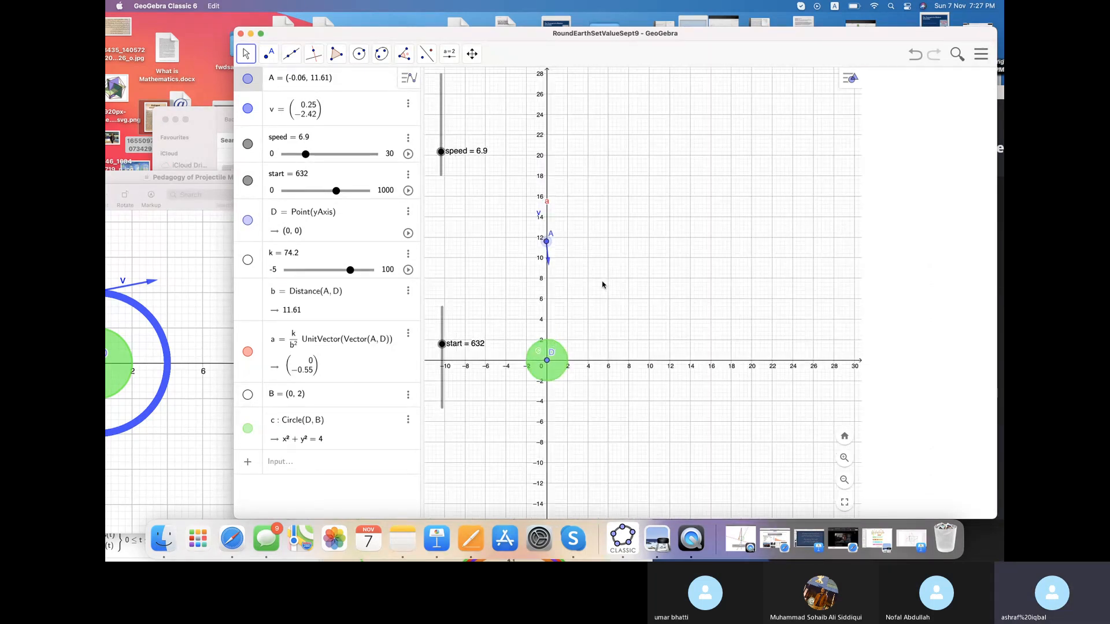
pyautogui.scroll(3, 602, 285)
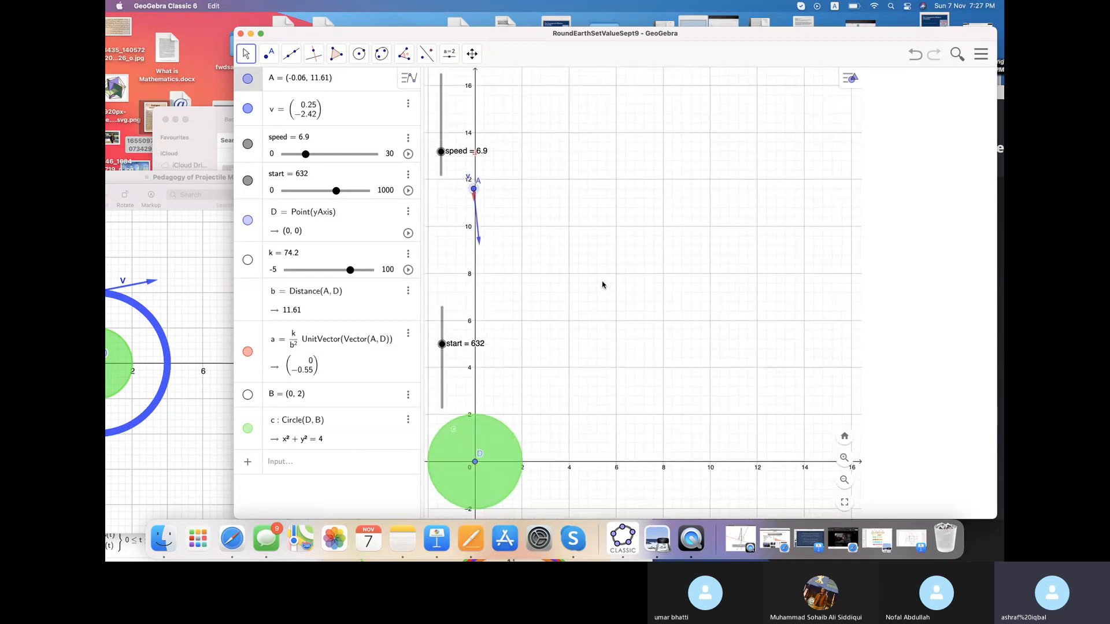
pyautogui.moveTo(602, 284); pyautogui.dragTo(759, 194)
pyautogui.scroll(4, 704, 225)
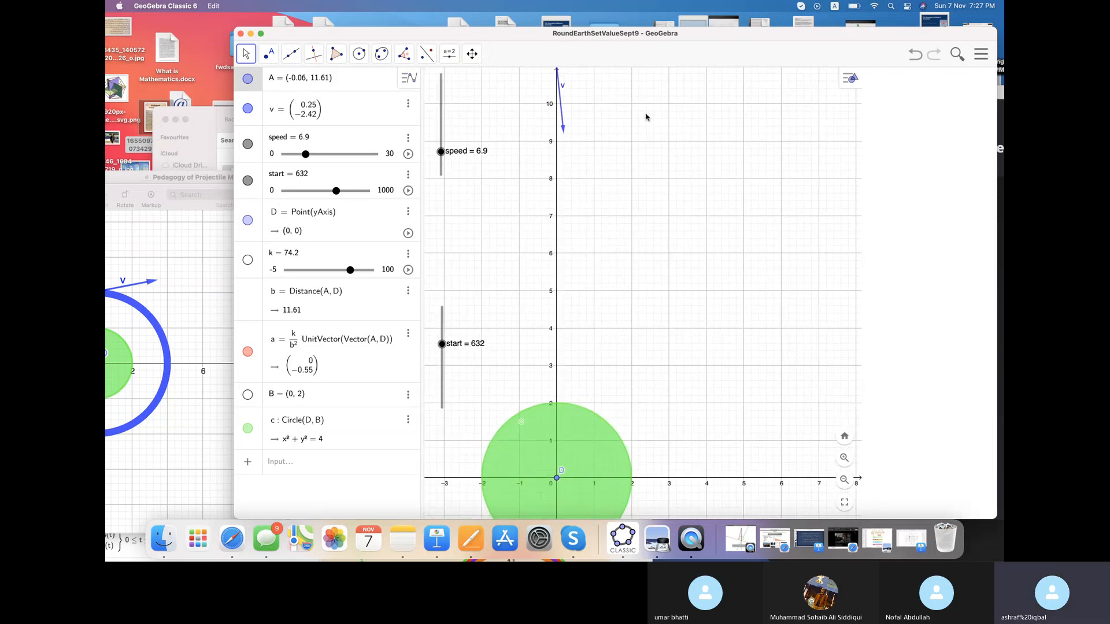
pyautogui.scroll(3, 573, 80)
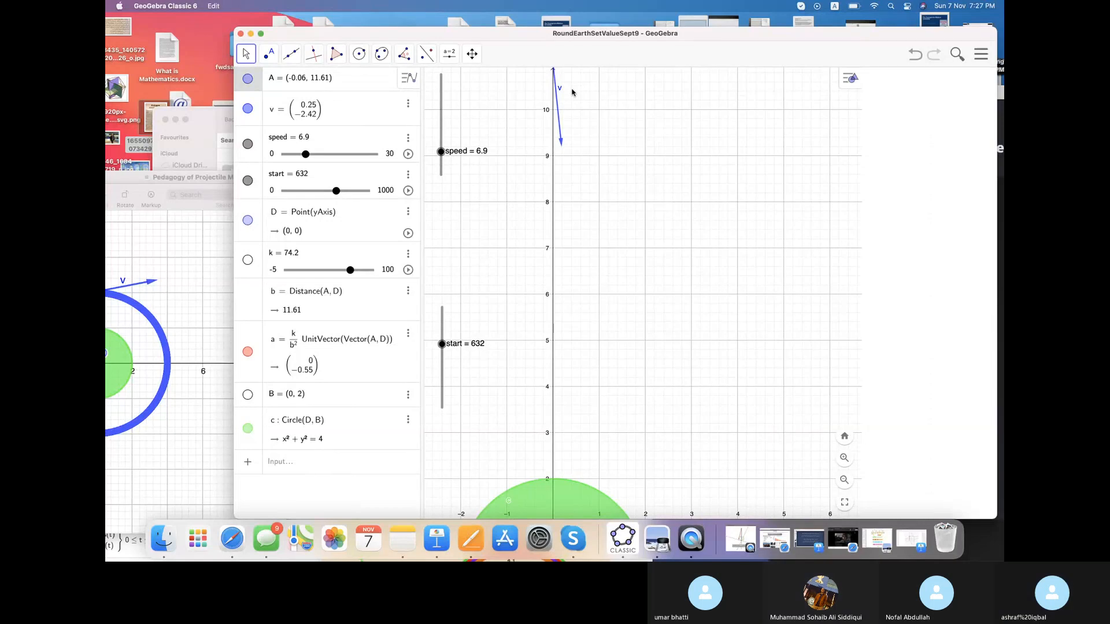
pyautogui.rightClick(577, 103)
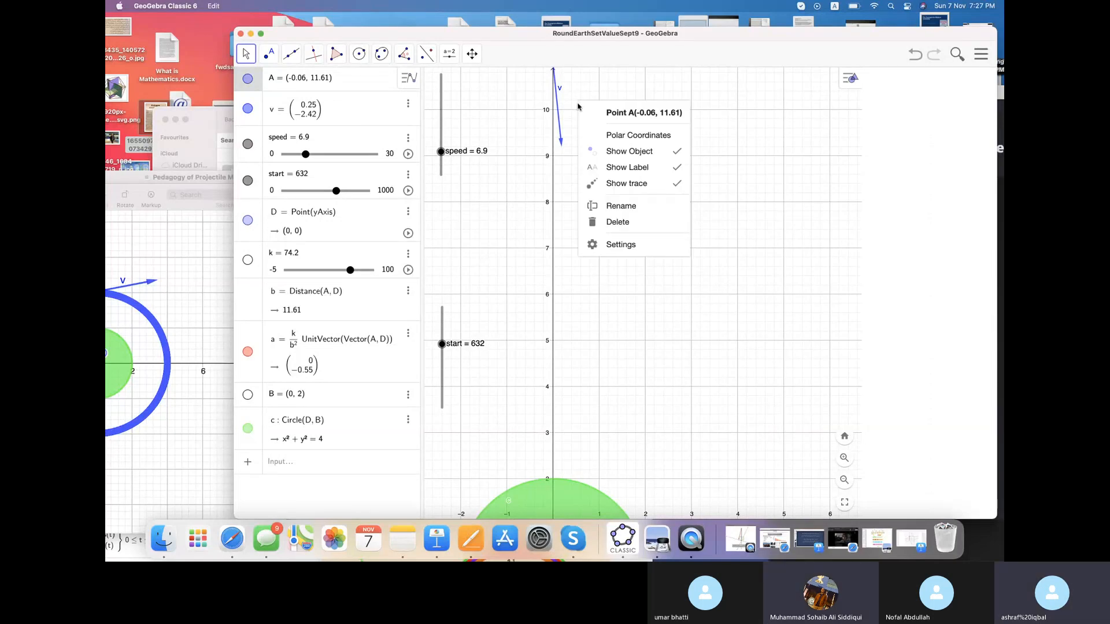
pyautogui.scroll(-2, 578, 105)
pyautogui.scroll(-3, 578, 106)
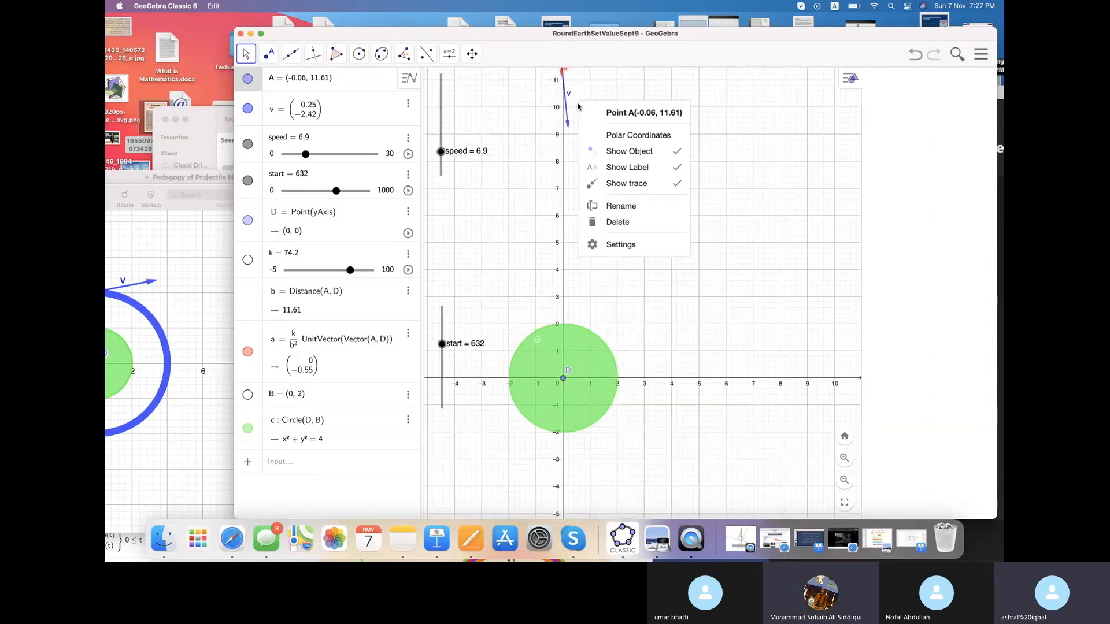
pyautogui.click(732, 130)
pyautogui.moveTo(733, 129); pyautogui.dragTo(733, 151)
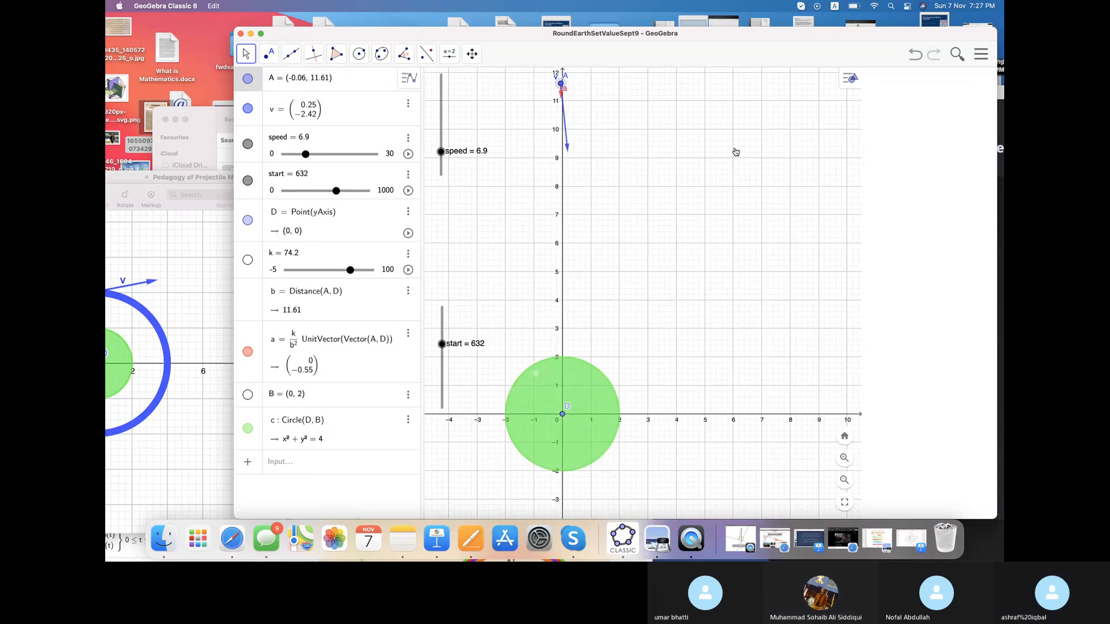
# - Move point A to (0, 3) above the green circle and set the launch speed to 7.7
pyautogui.moveTo(562, 86)
pyautogui.mouseDown()
pyautogui.moveTo(566, 342)
pyautogui.moveTo(563, 330)
pyautogui.mouseUp()
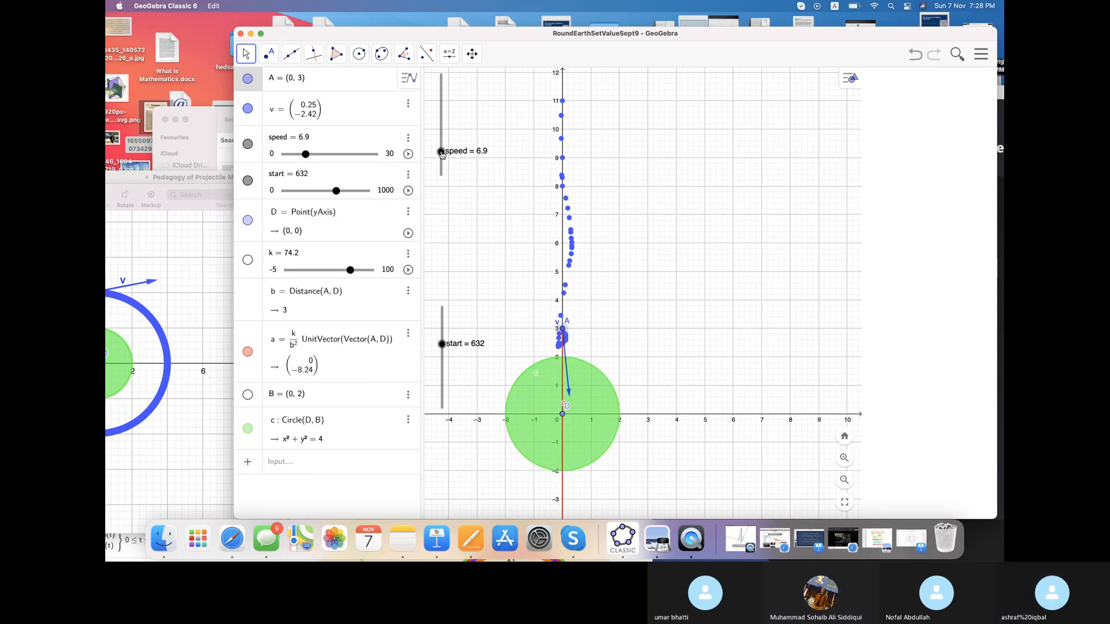
pyautogui.moveTo(441, 153); pyautogui.dragTo(441, 151)
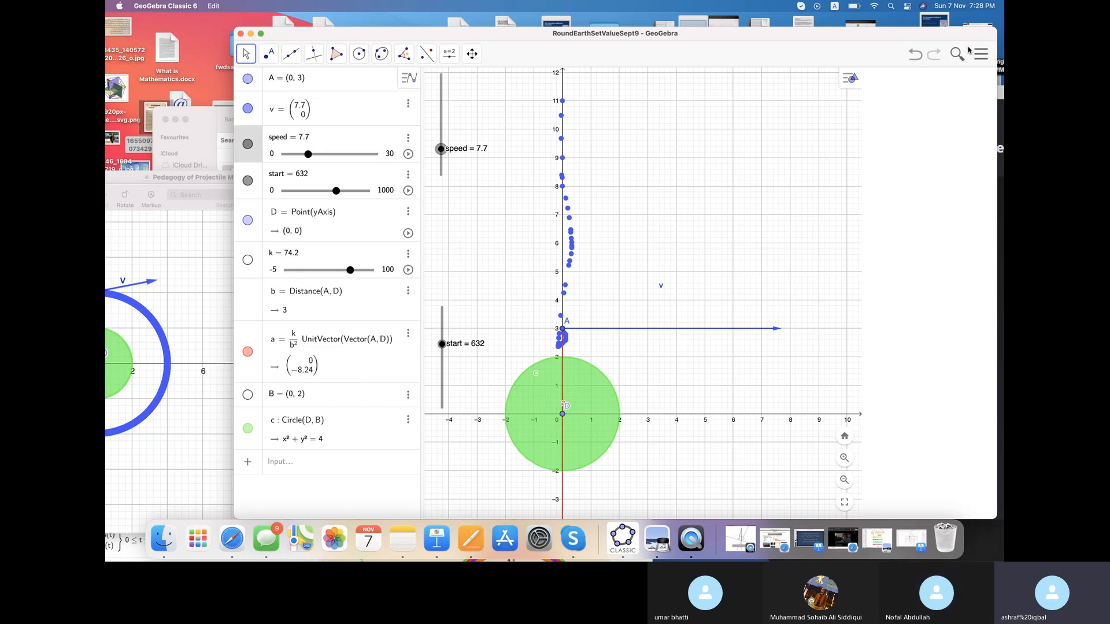
# - Save the simulation under the title RoundEarthSetValueSept9 and start a new blank construction
pyautogui.click(983, 55)
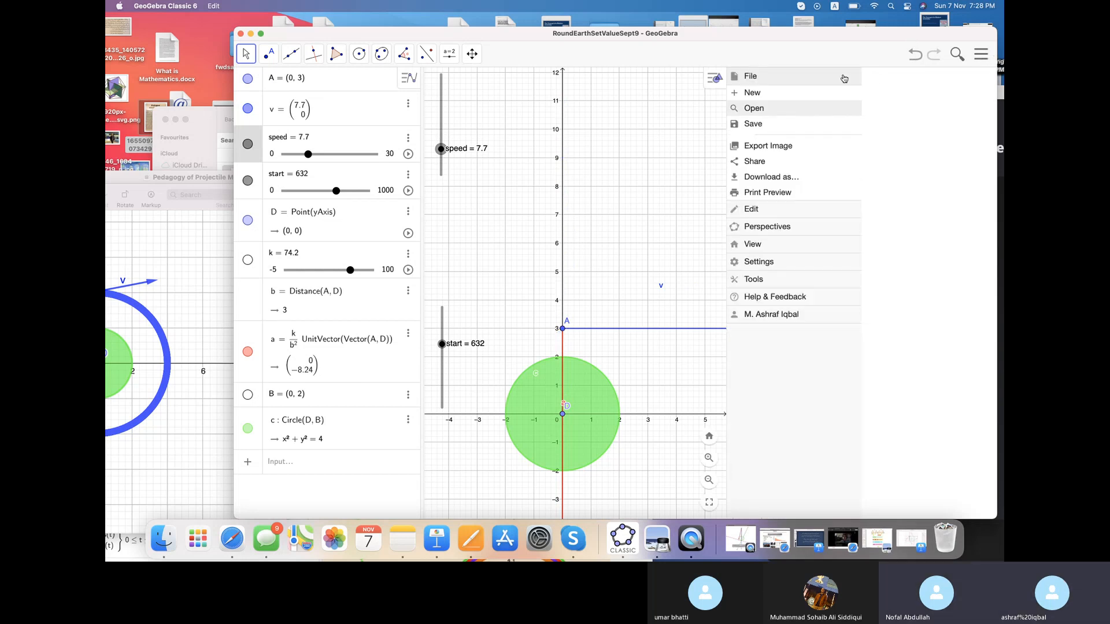
pyautogui.click(823, 98)
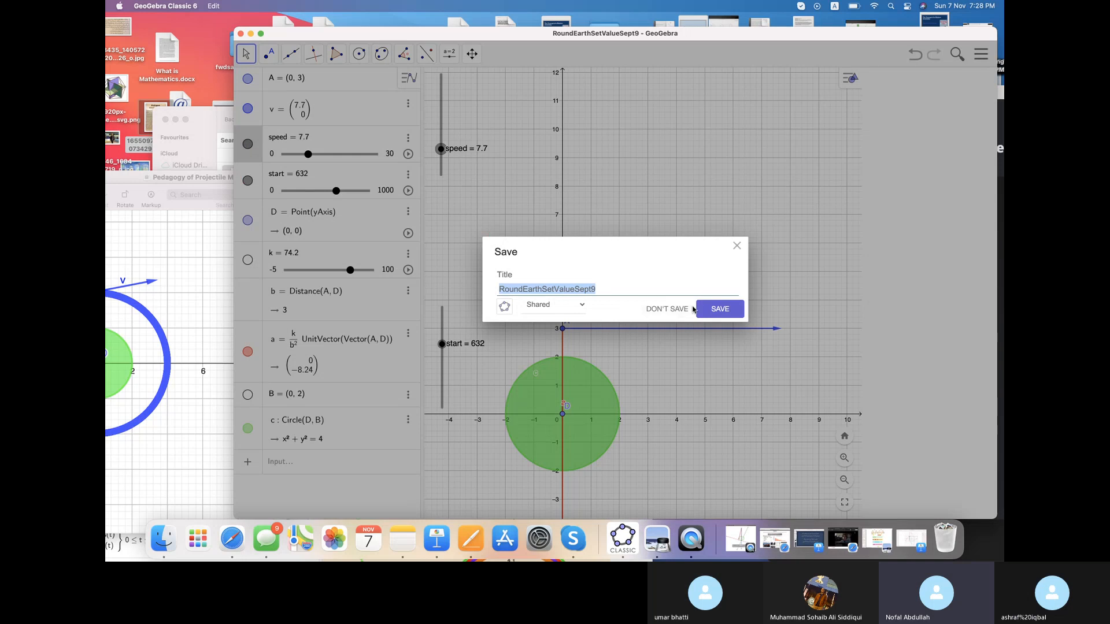
pyautogui.click(719, 309)
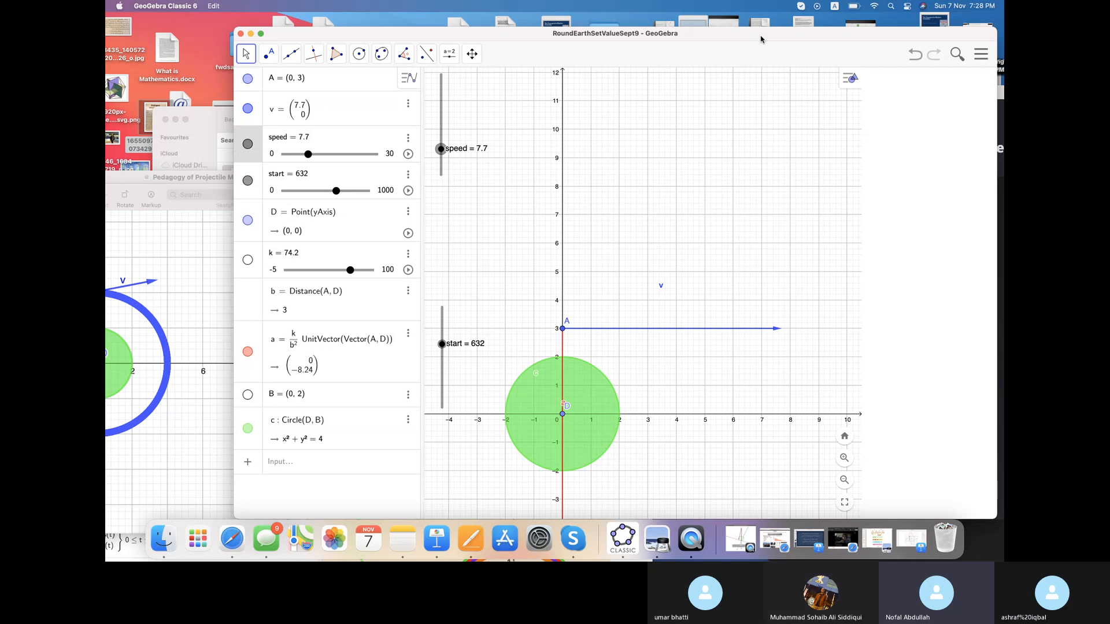
pyautogui.click(982, 60)
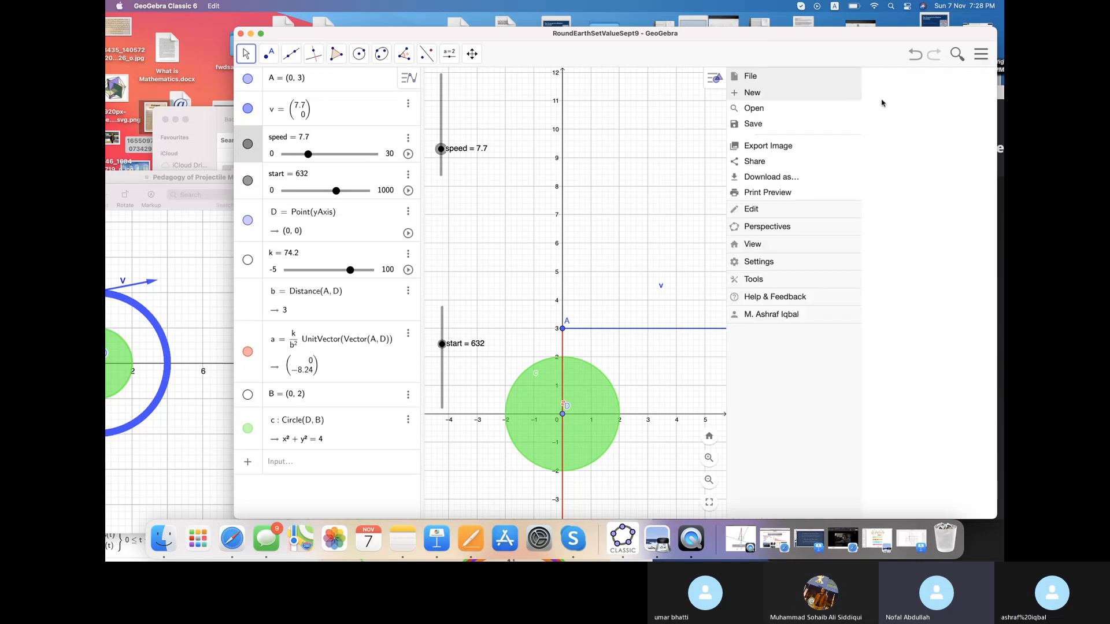
pyautogui.click(817, 98)
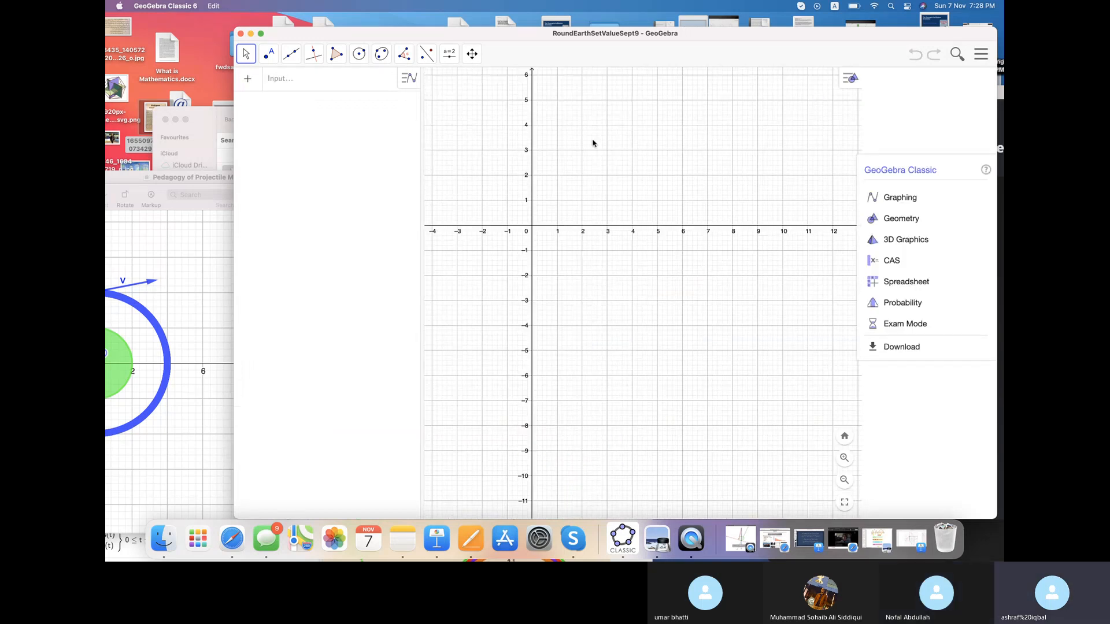
pyautogui.click(305, 81)
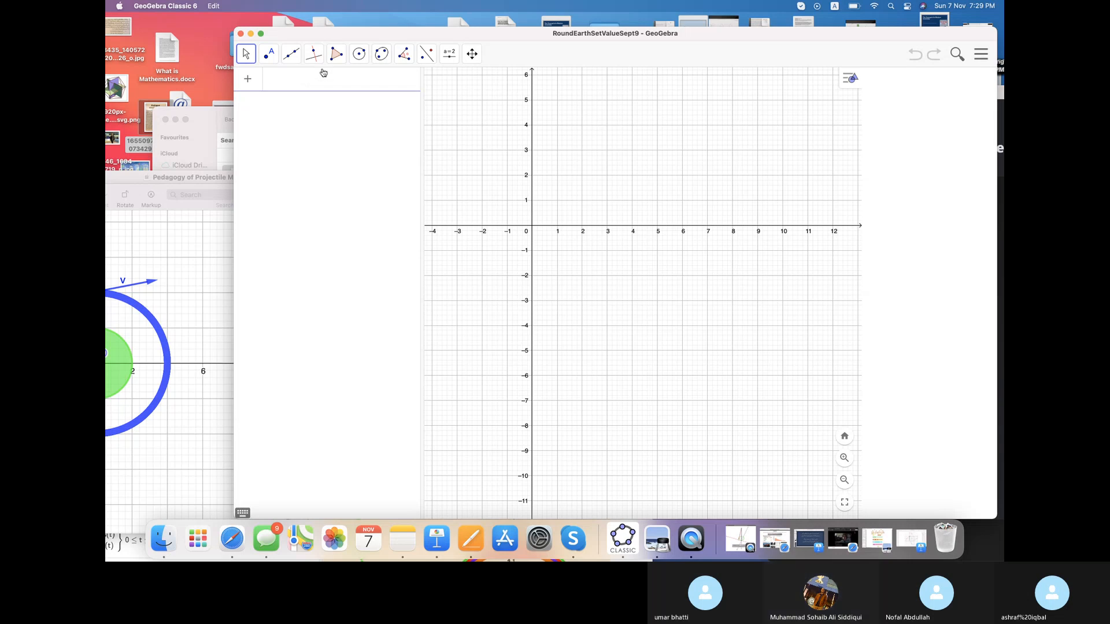
# - Draw a circle centred at the origin passing through the point (0, 1)
pyautogui.click(360, 55)
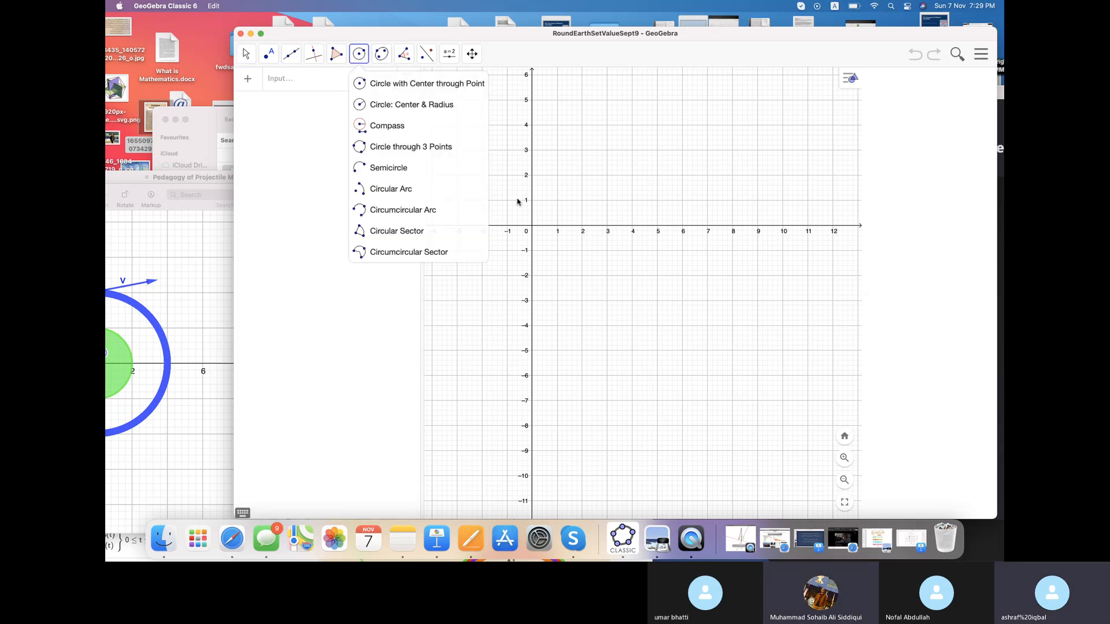
pyautogui.click(469, 167)
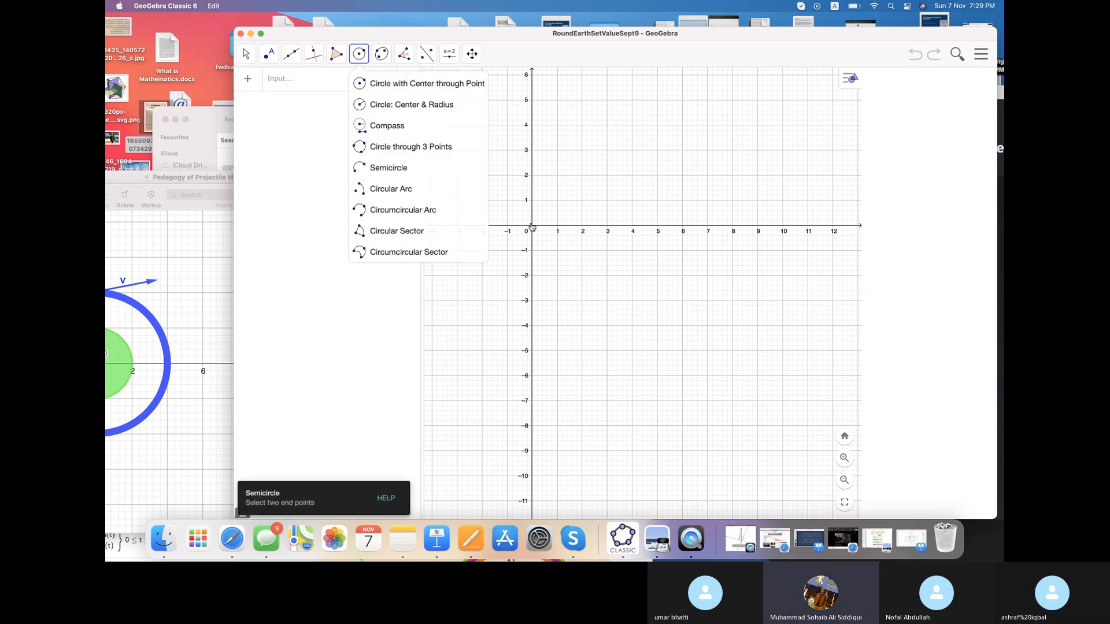
pyautogui.click(386, 126)
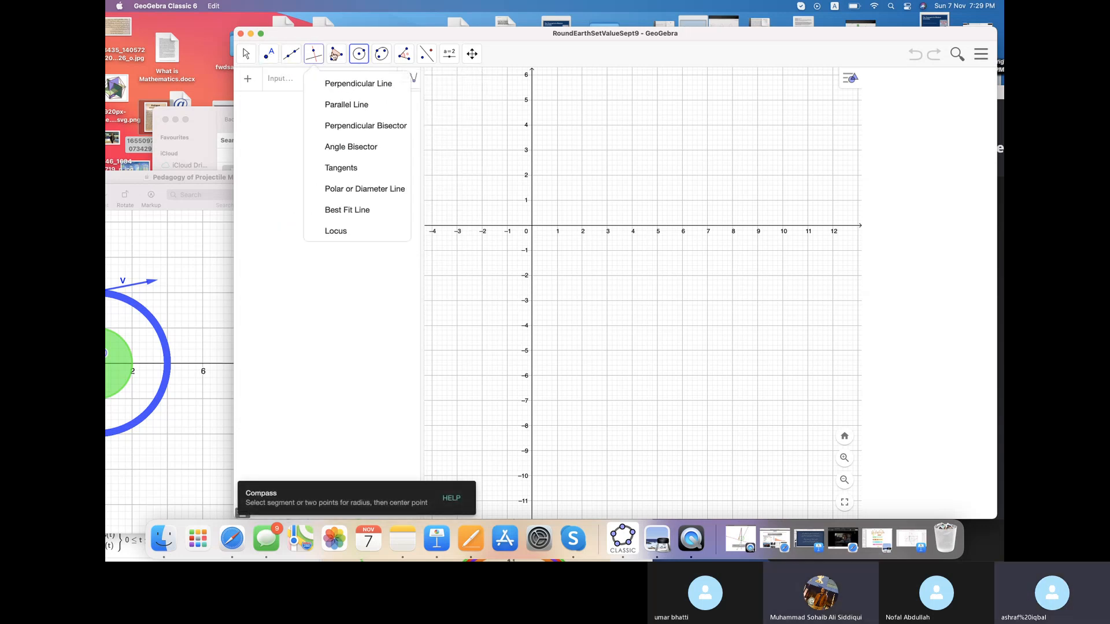
pyautogui.click(378, 81)
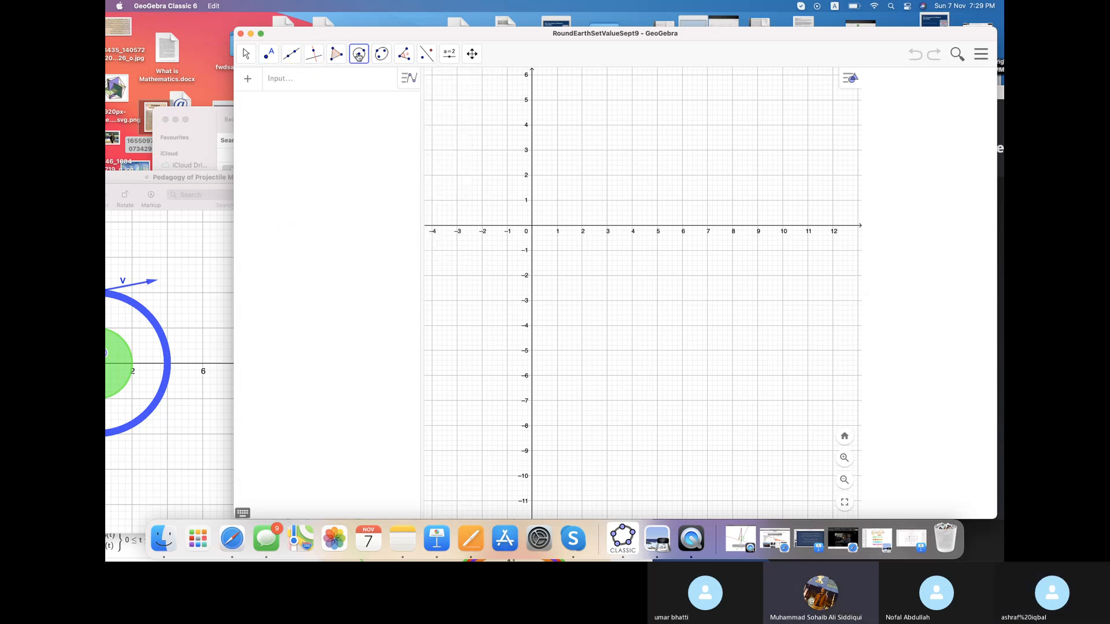
pyautogui.click(532, 226)
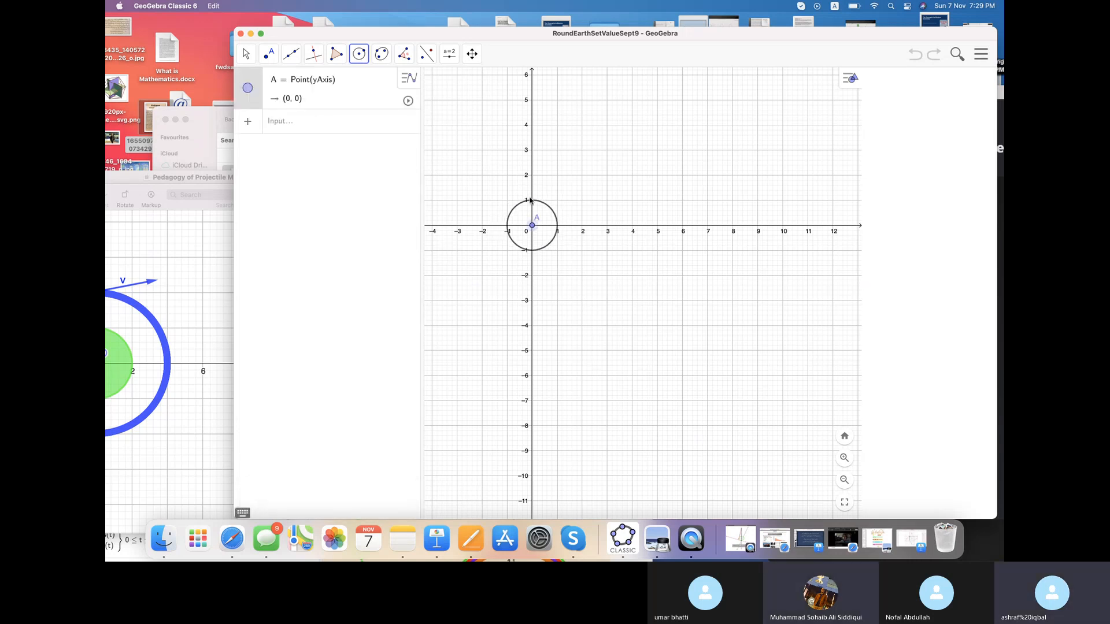
pyautogui.click(532, 200)
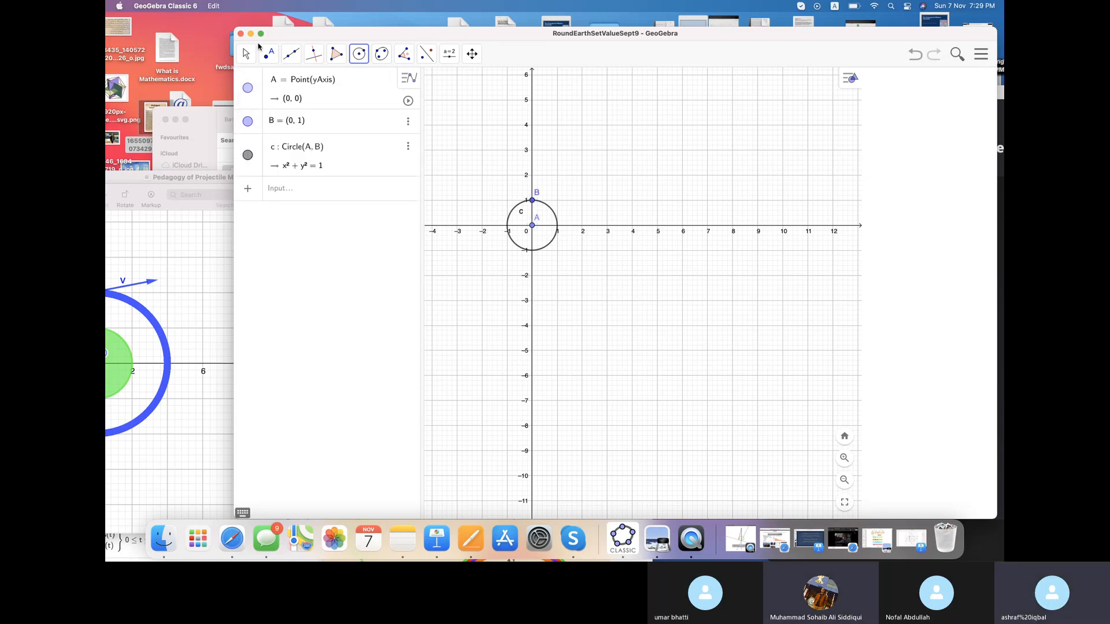
pyautogui.click(246, 56)
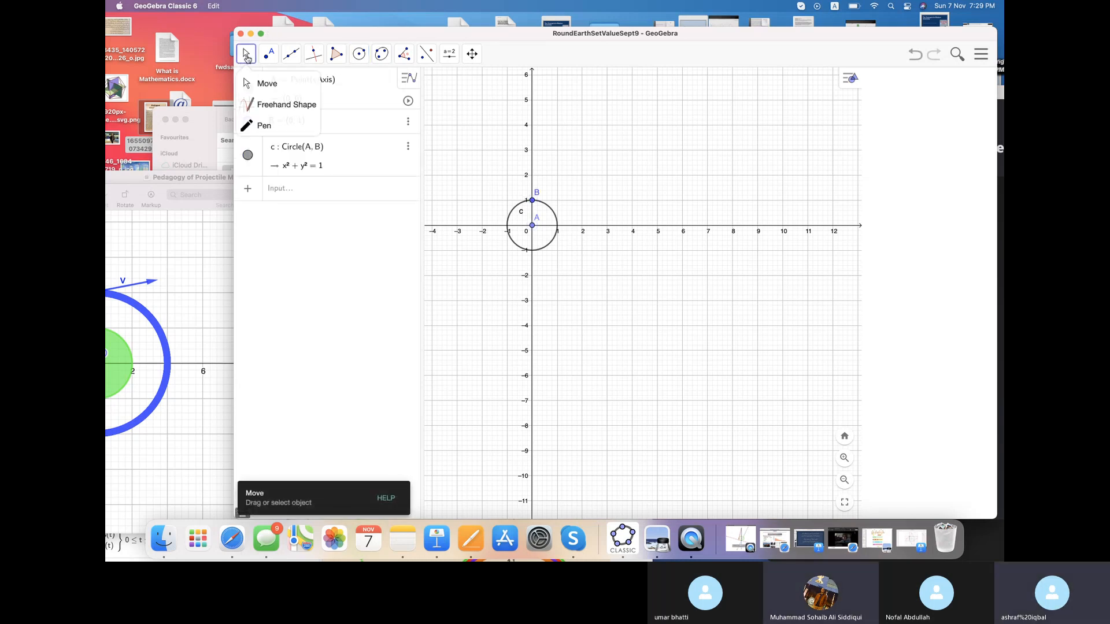
pyautogui.moveTo(472, 55)
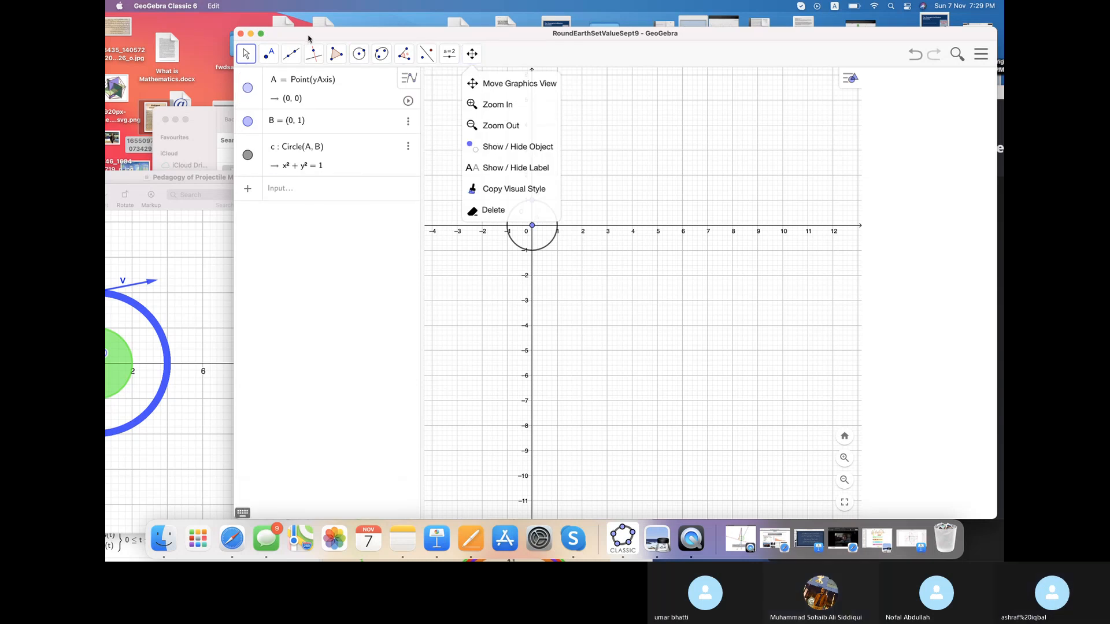
pyautogui.click(500, 421)
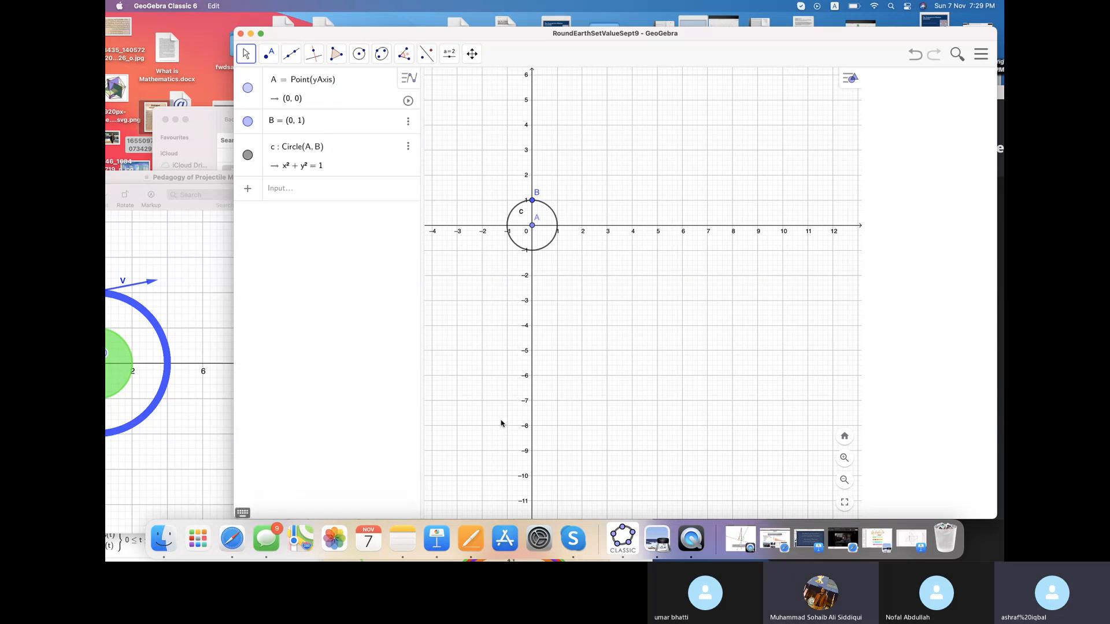
# - Place a point on the y-axis at (0, 3), above the circle
pyautogui.click(272, 58)
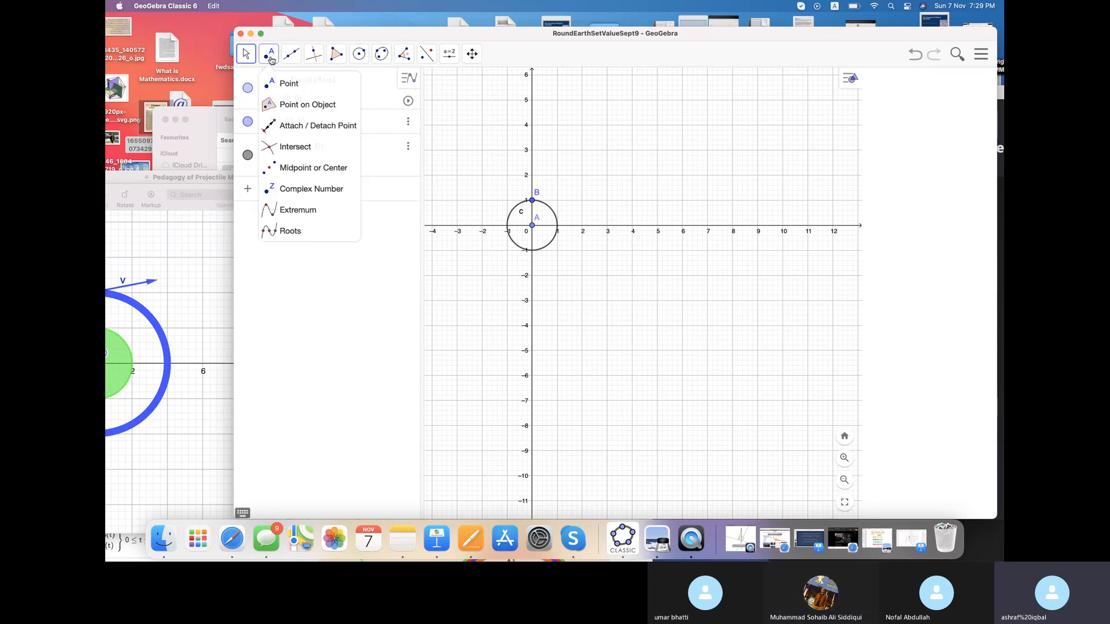
pyautogui.click(291, 88)
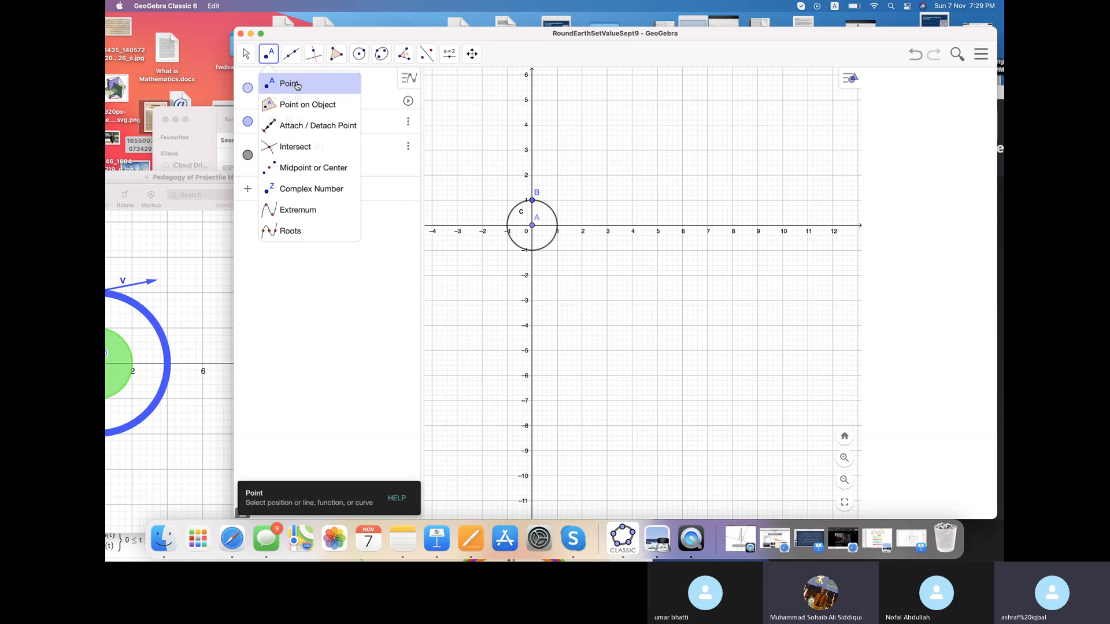
pyautogui.click(330, 79)
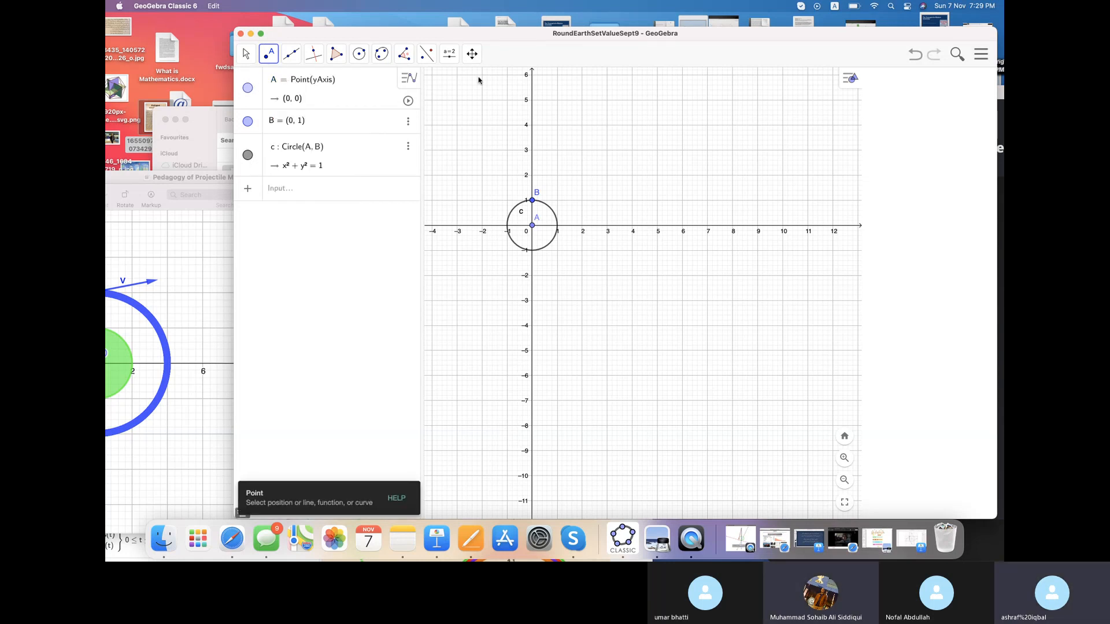
pyautogui.click(532, 150)
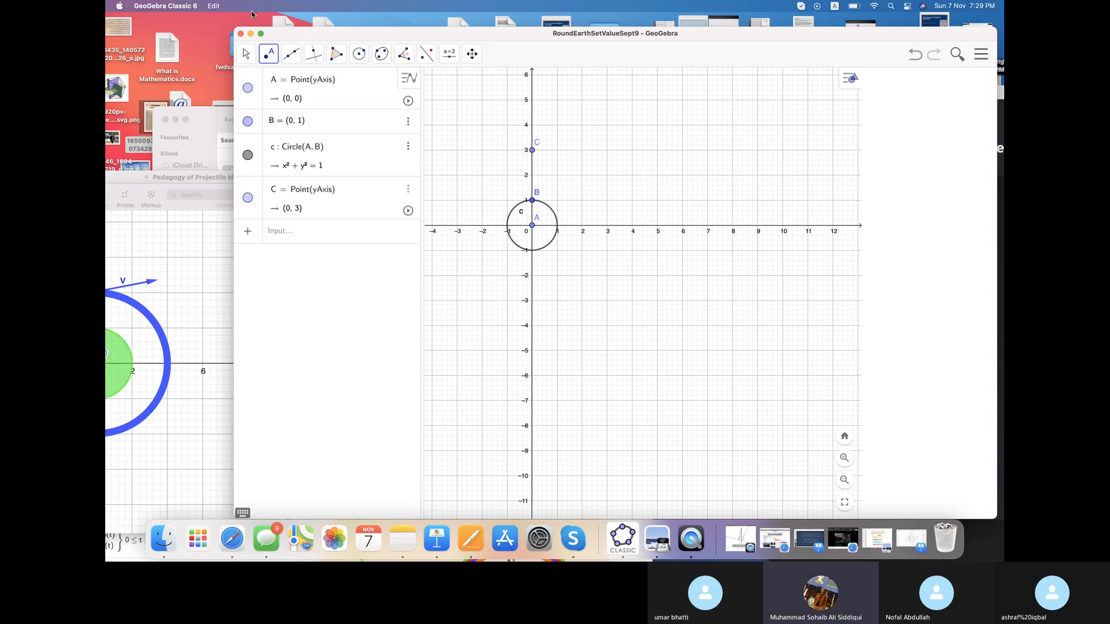
pyautogui.click(242, 52)
pyautogui.moveTo(269, 53)
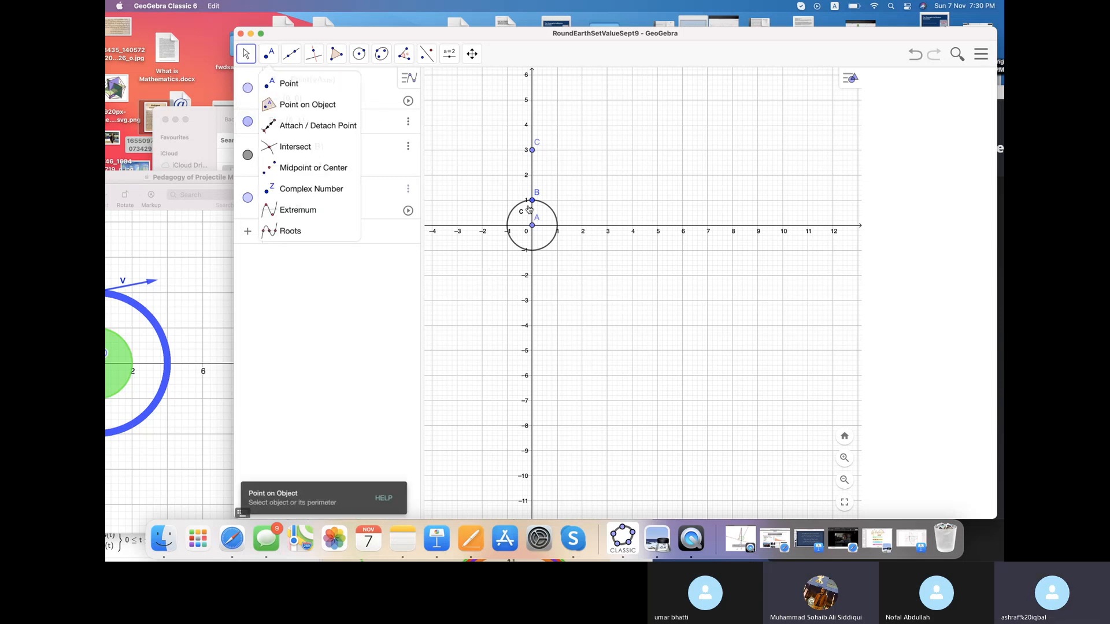
# - Colour the circle bright green (0, 255, 0) with a roughly half-opaque fill, and hide point B on its edge
pyautogui.click(549, 248)
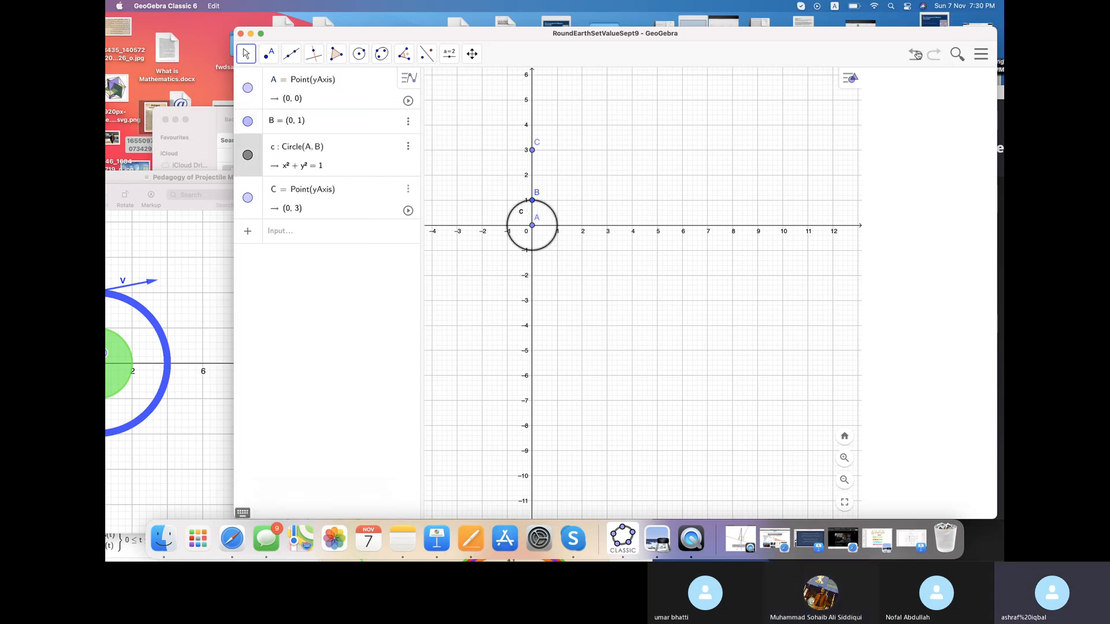
pyautogui.rightClick(551, 211)
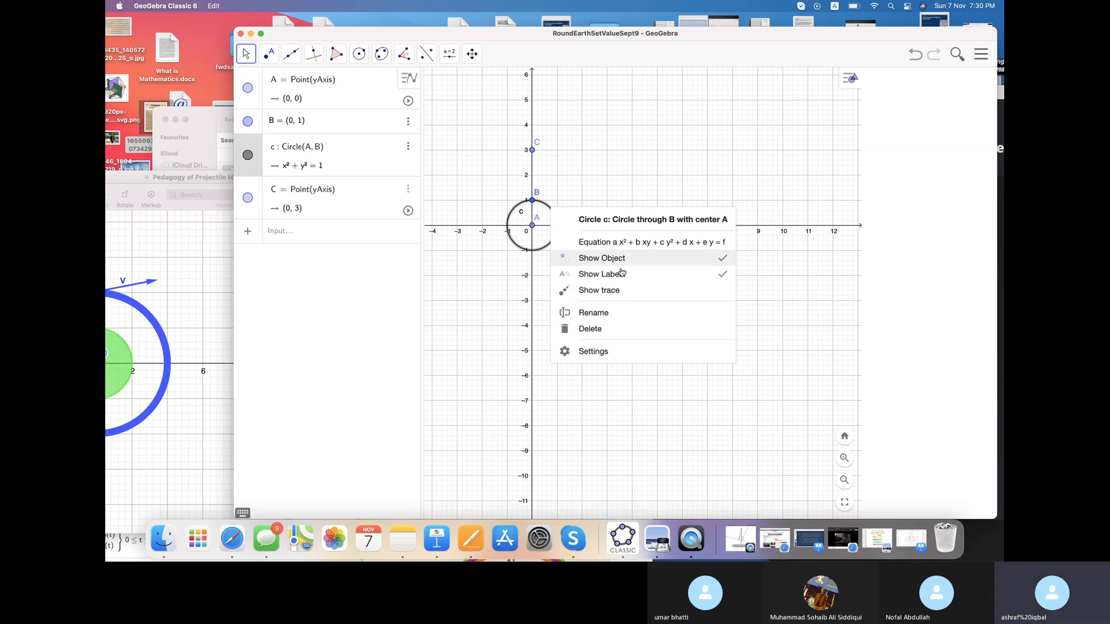
pyautogui.click(613, 351)
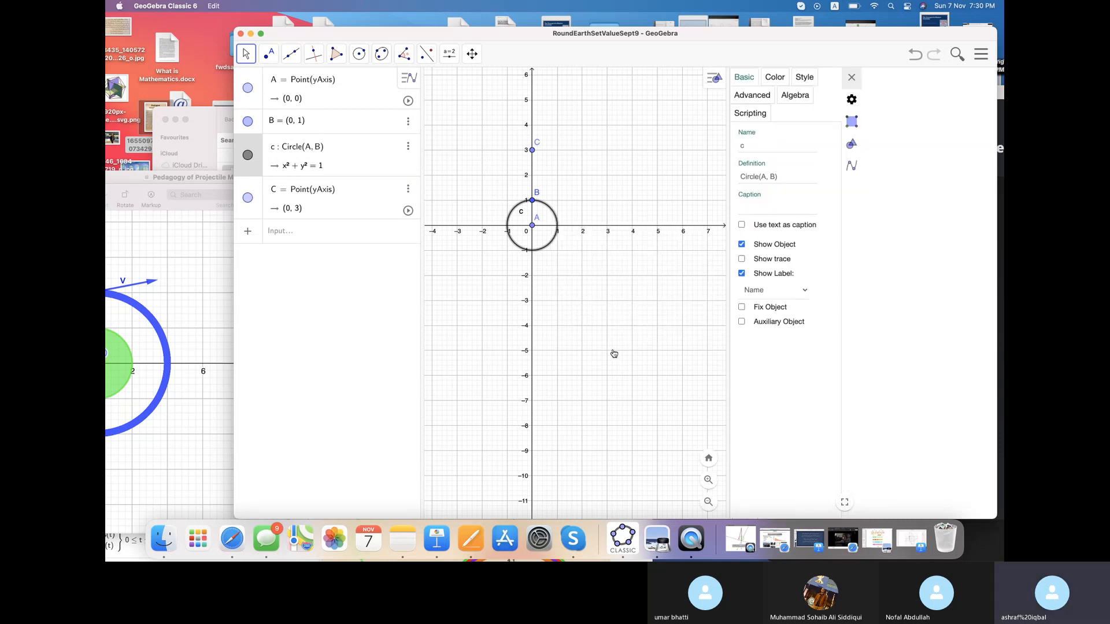
pyautogui.click(775, 77)
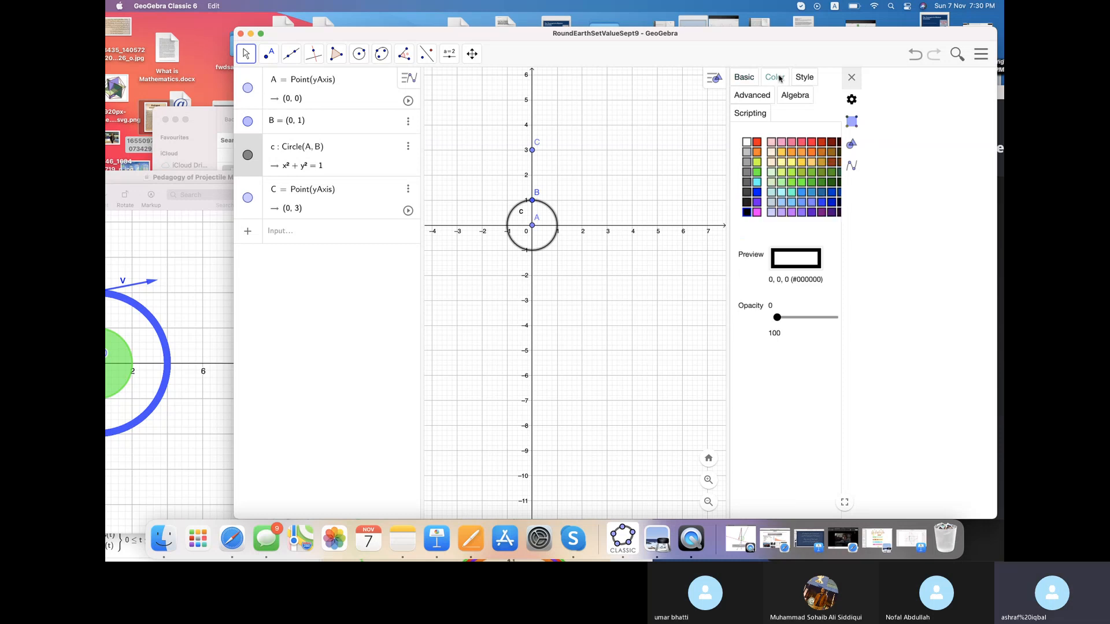
pyautogui.click(757, 174)
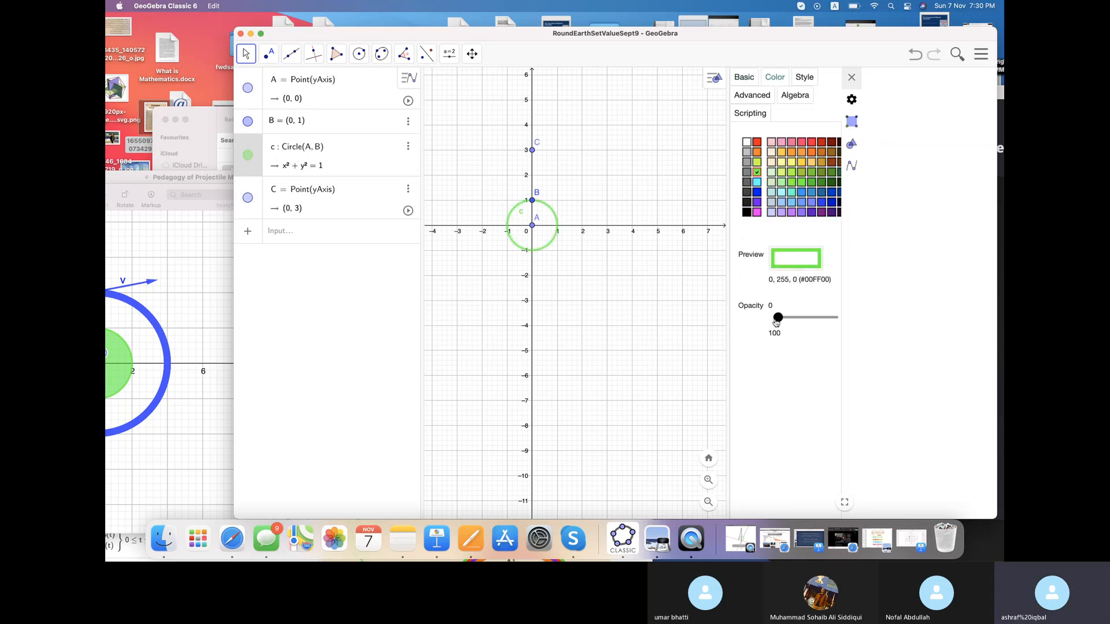
pyautogui.moveTo(778, 317); pyautogui.dragTo(807, 317)
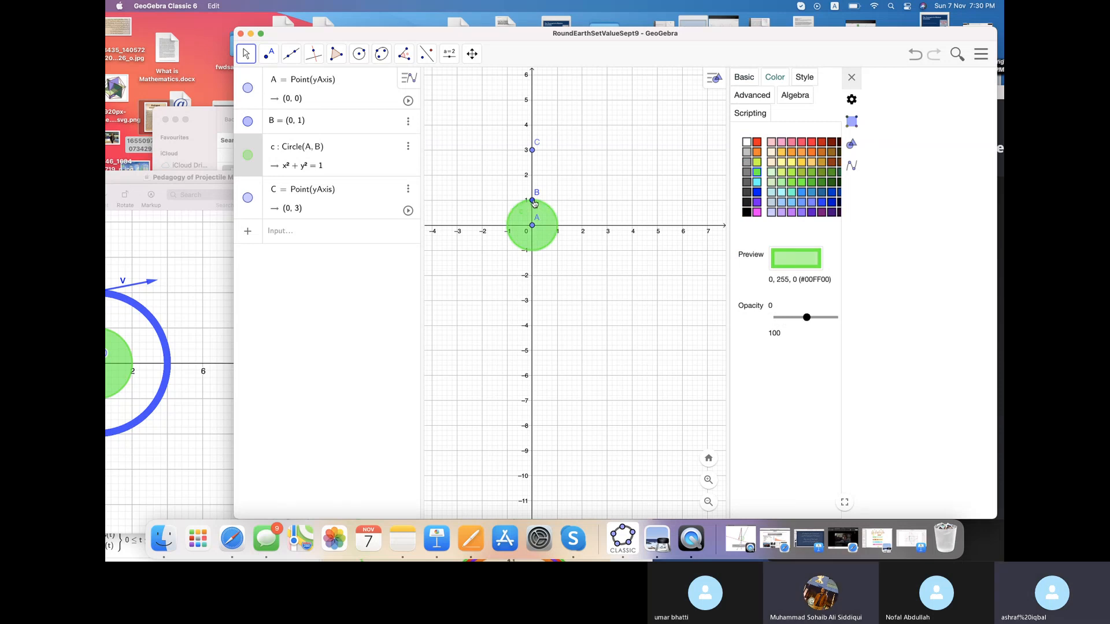
pyautogui.rightClick(533, 201)
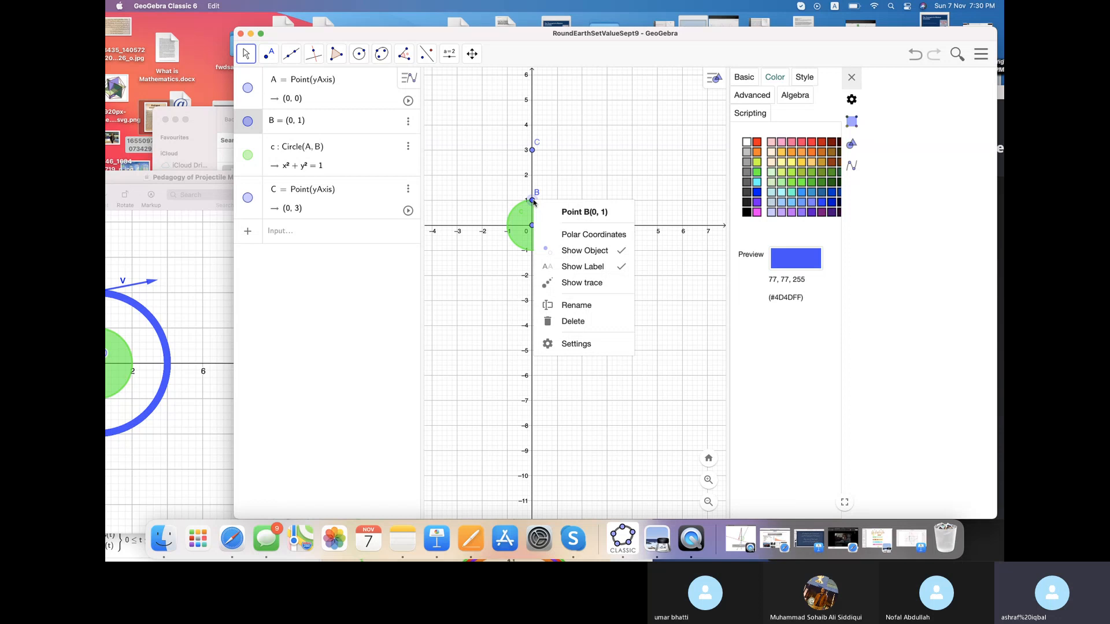
pyautogui.click(585, 250)
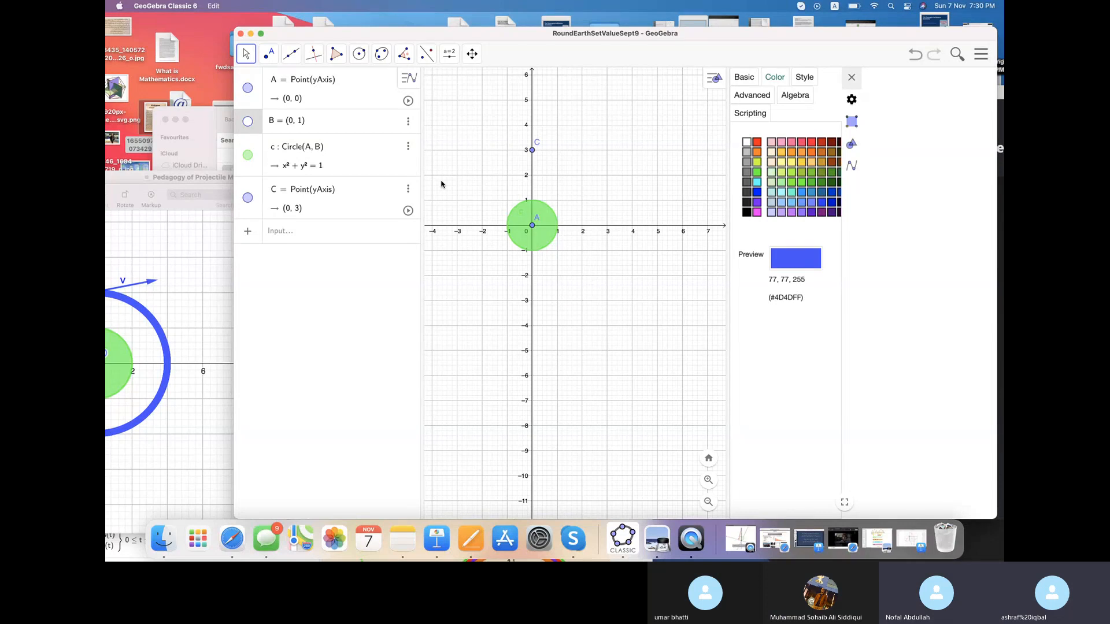
# - Create a vector from point C on the y-axis to the circle's centre A
pyautogui.click(302, 234)
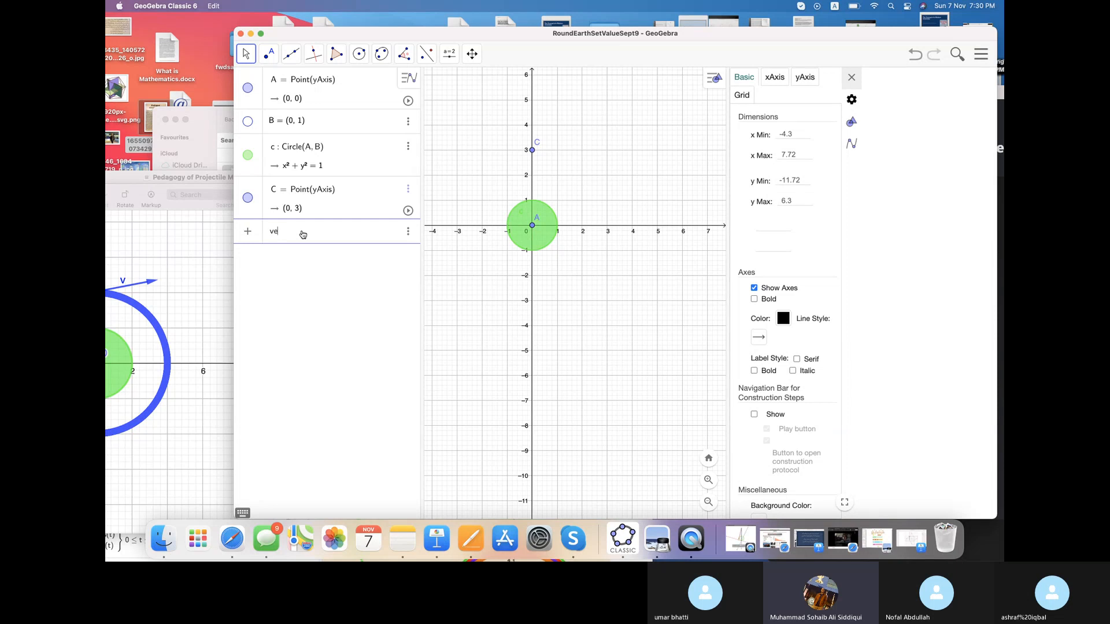
pyautogui.write('ec')
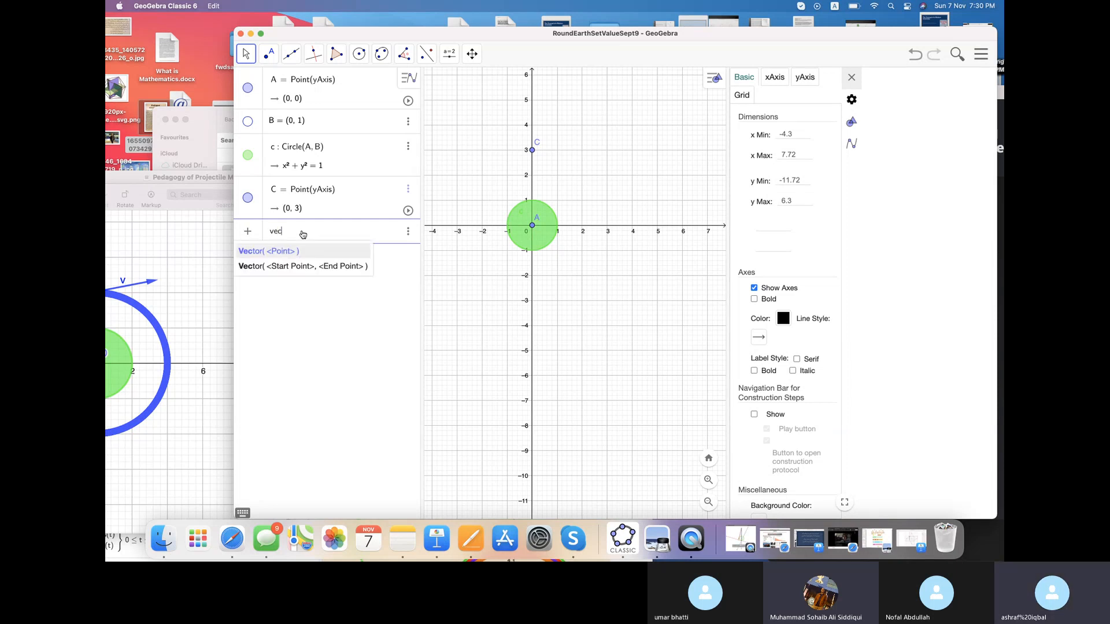
pyautogui.click(300, 266)
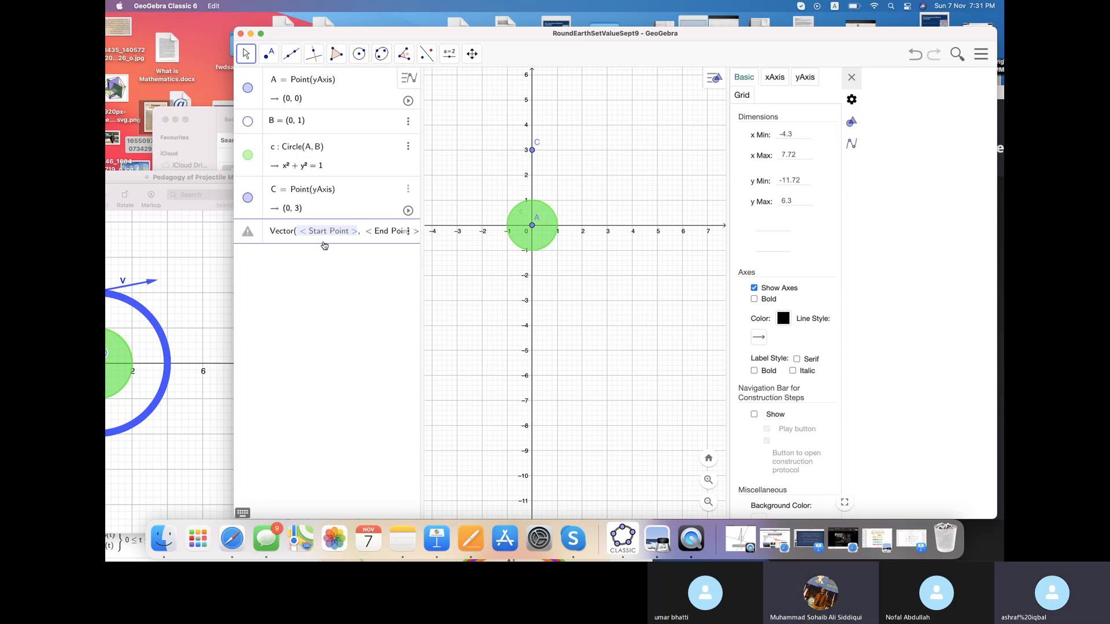
pyautogui.write('C')
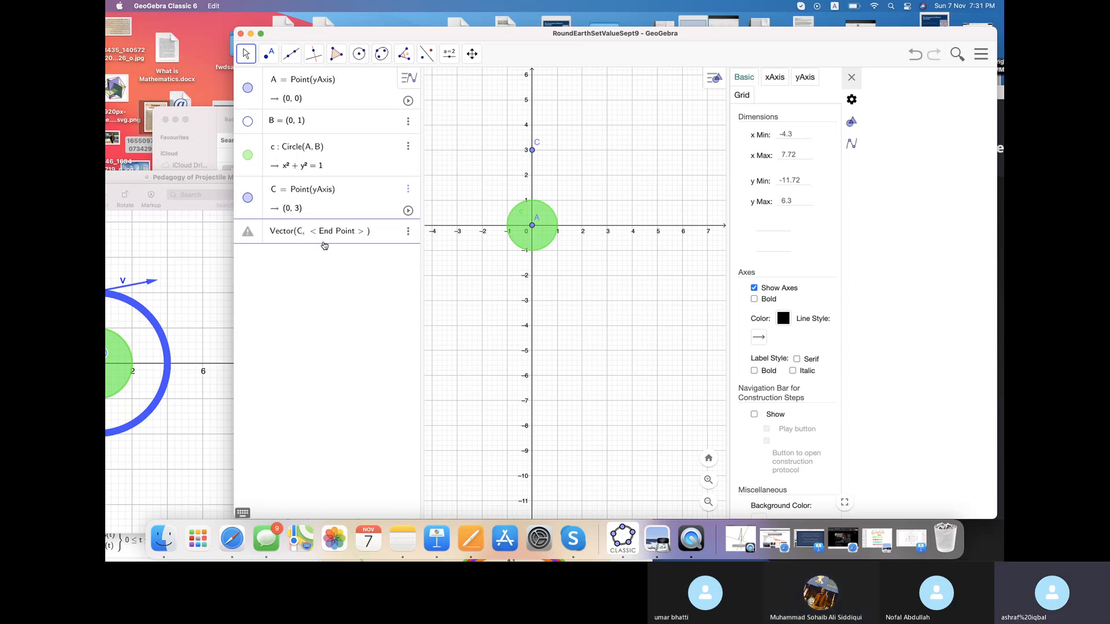
pyautogui.press('Tab')
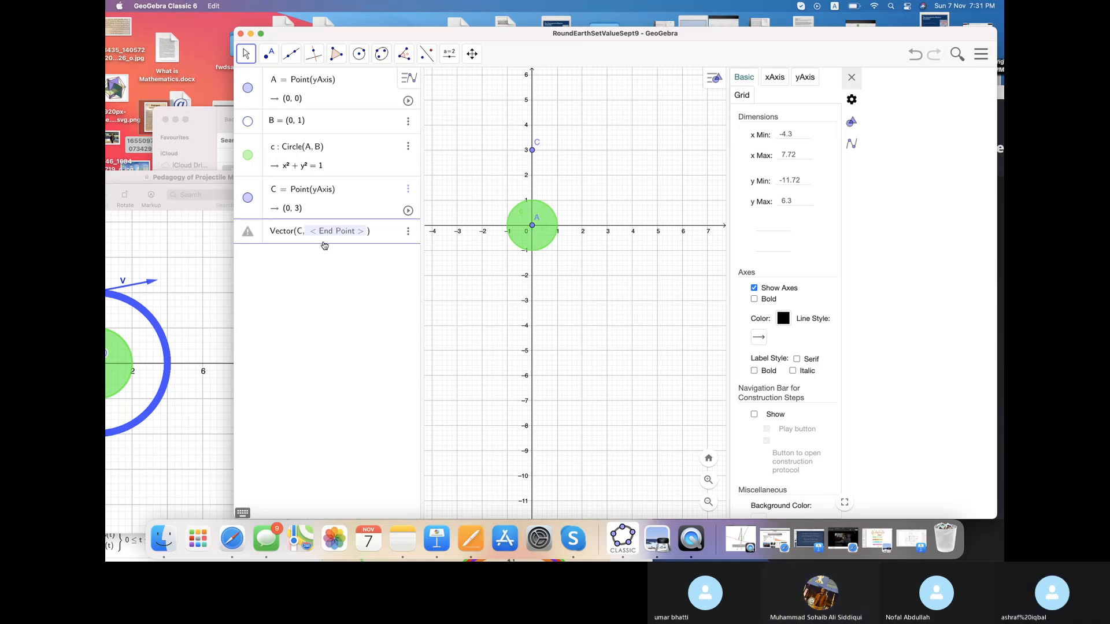
pyautogui.write('A')
pyautogui.press('Return')
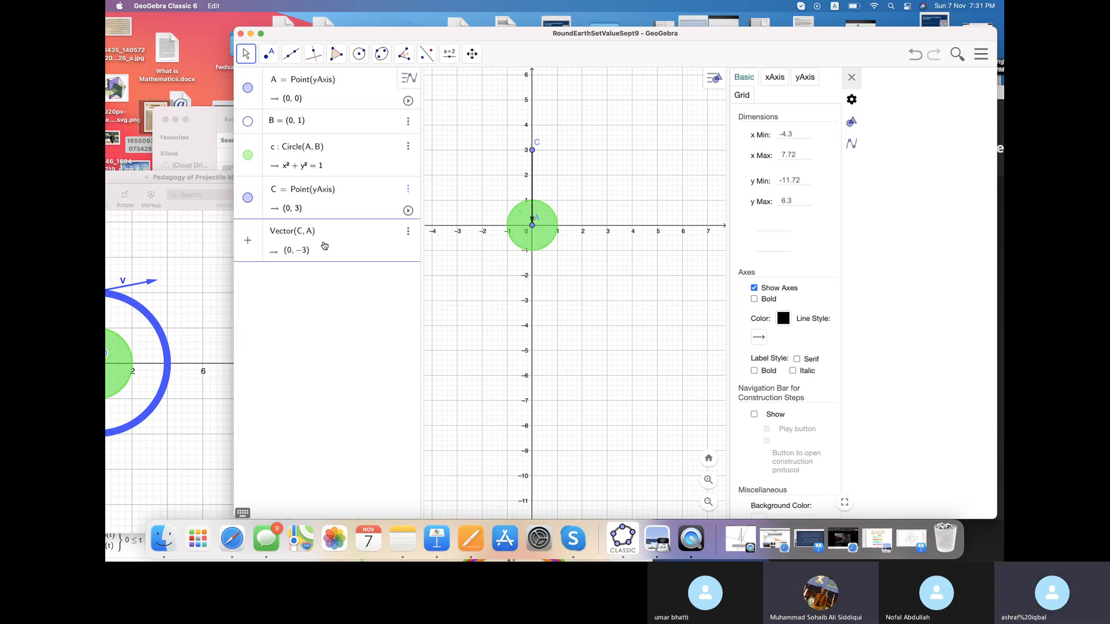
pyautogui.press('Return')
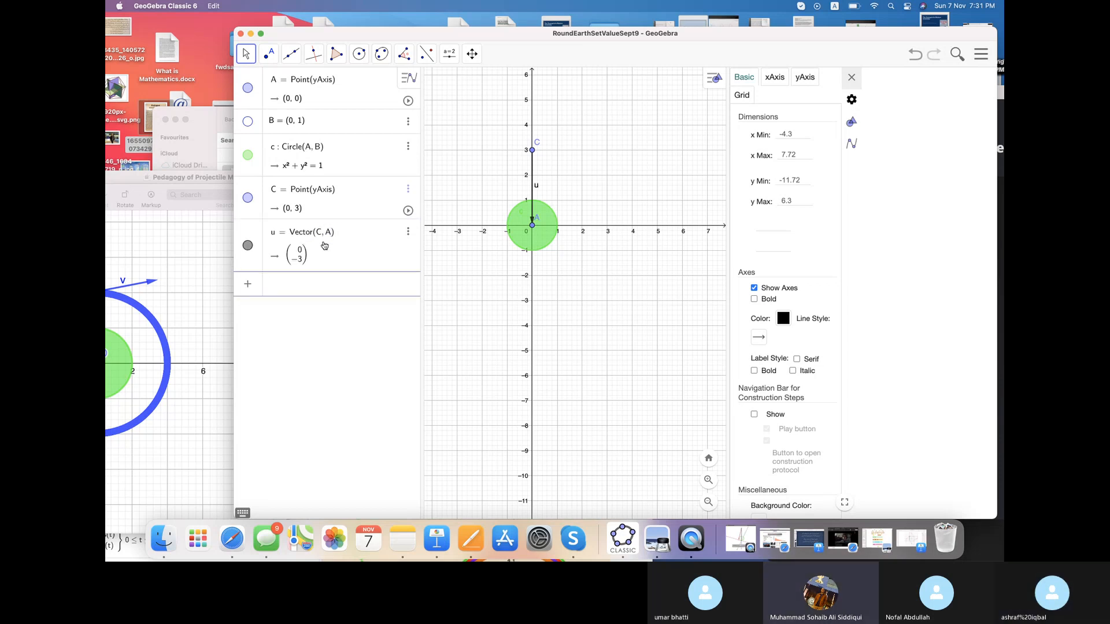
# - Test sliding point C along the y-axis, then delete it together with its dependent vector
pyautogui.click(532, 150)
pyautogui.moveTo(533, 150)
pyautogui.mouseDown()
pyautogui.moveTo(536, 125)
pyautogui.moveTo(538, 147)
pyautogui.moveTo(586, 152)
pyautogui.moveTo(532, 144)
pyautogui.moveTo(534, 173)
pyautogui.moveTo(531, 148)
pyautogui.mouseUp()
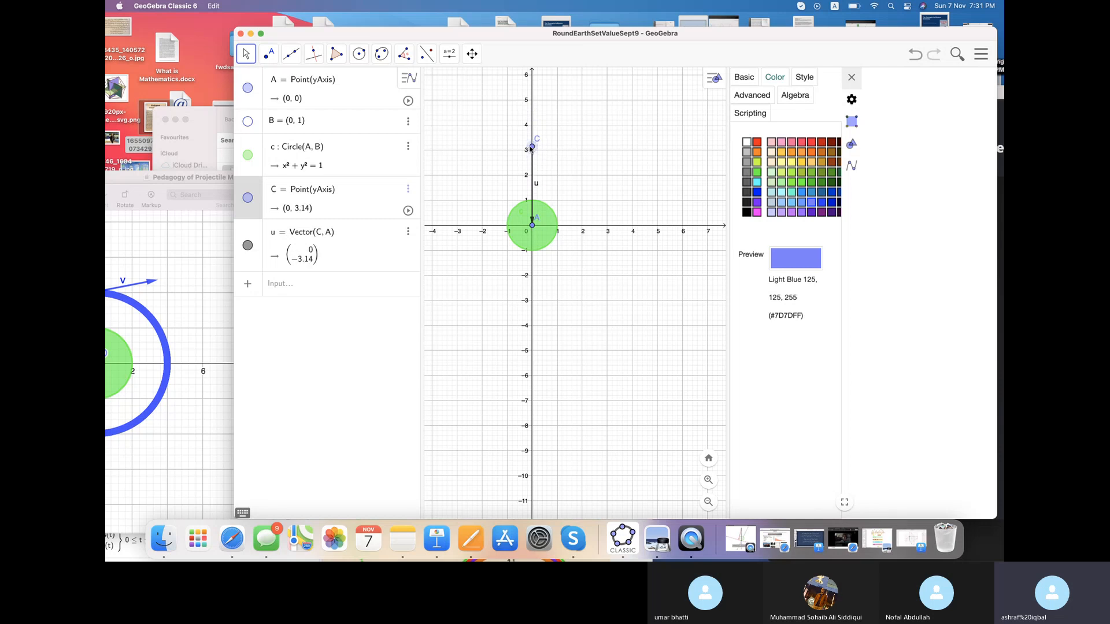
pyautogui.rightClick(531, 148)
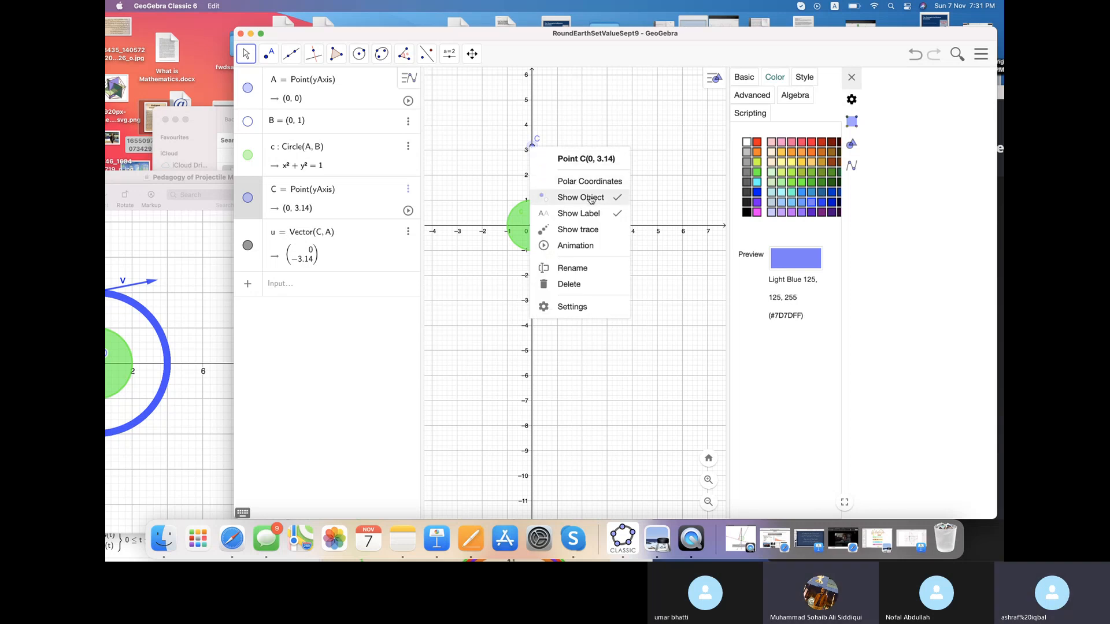
pyautogui.click(580, 290)
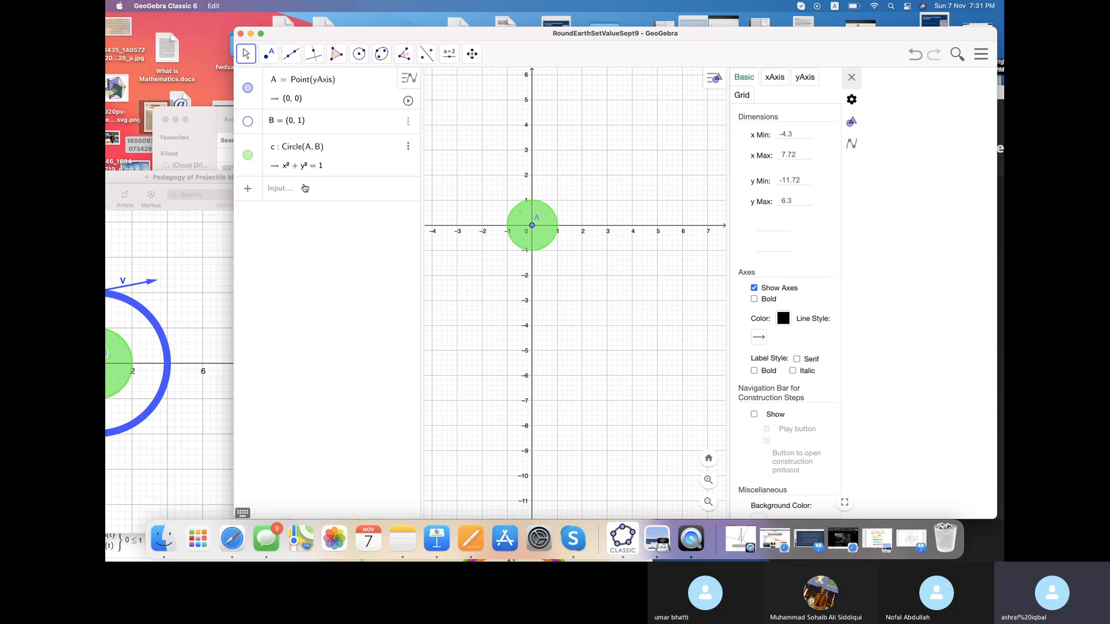
# - Place a free point at (2, 3), away from the y-axis
pyautogui.click(268, 53)
pyautogui.moveTo(359, 54)
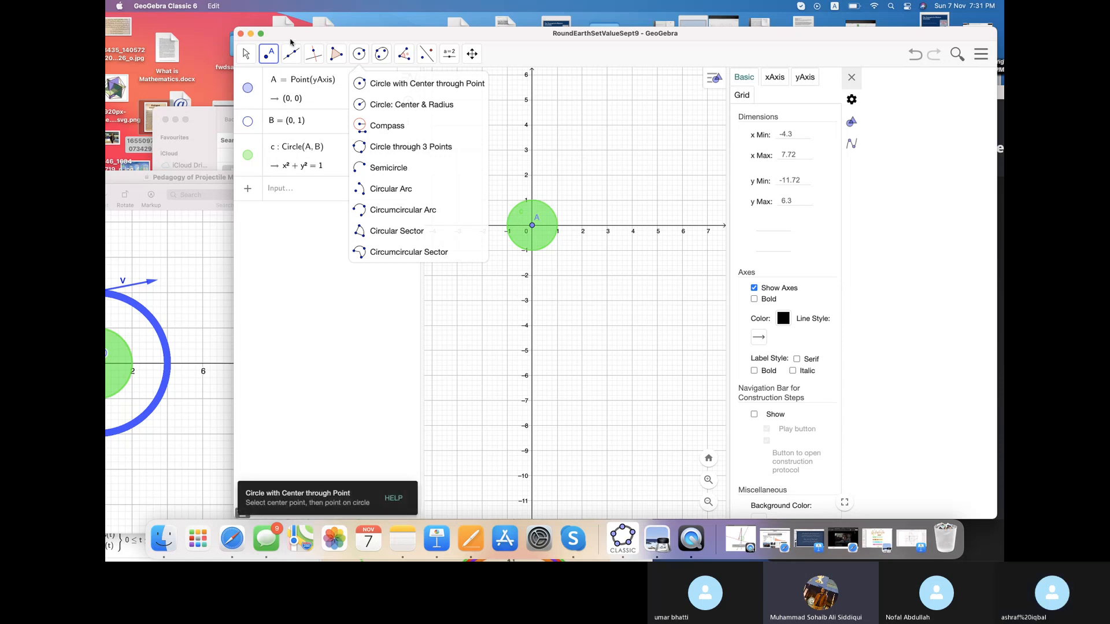
pyautogui.moveTo(270, 56)
pyautogui.click(282, 84)
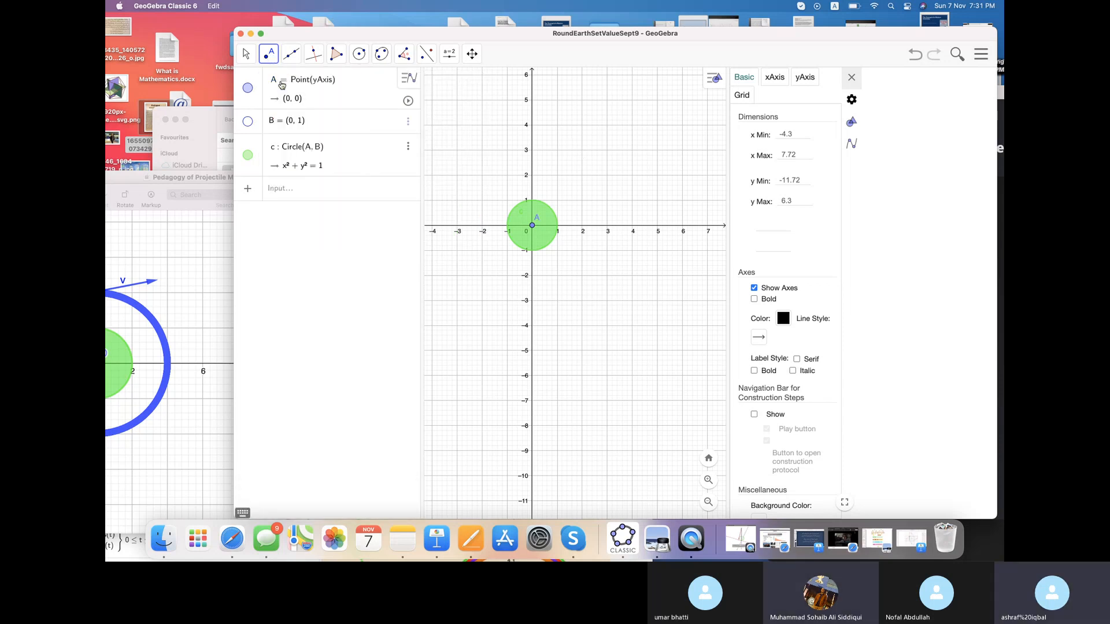
pyautogui.click(582, 151)
# - Create a vector from C to the circle's centre A, and move C to about (1.74, 2.94)
pyautogui.click(307, 218)
pyautogui.write('ve')
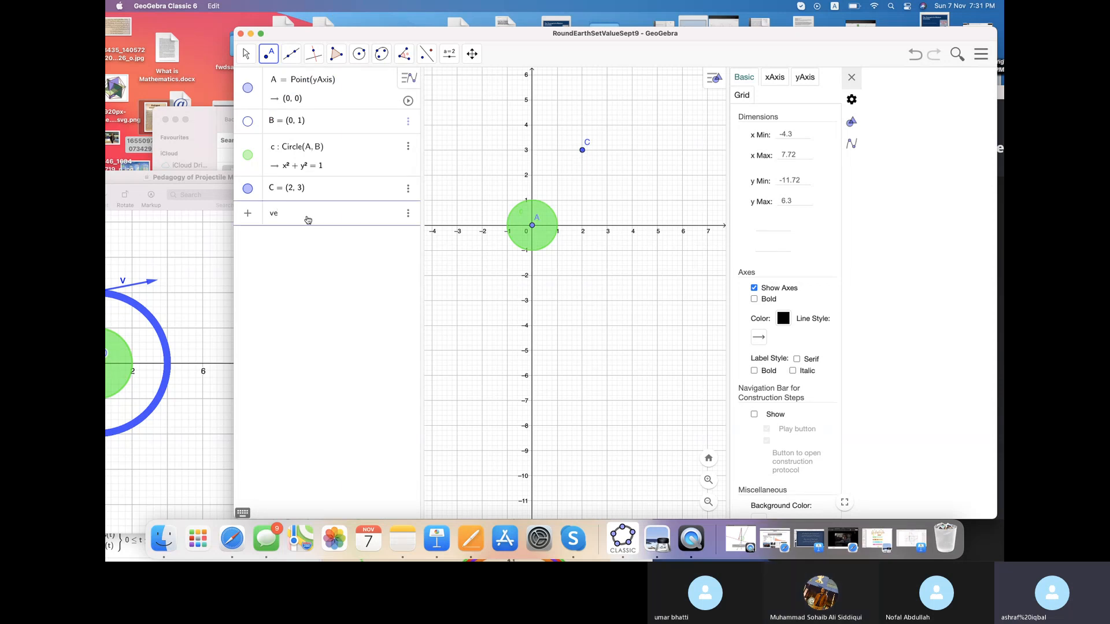
pyautogui.write('ctor')
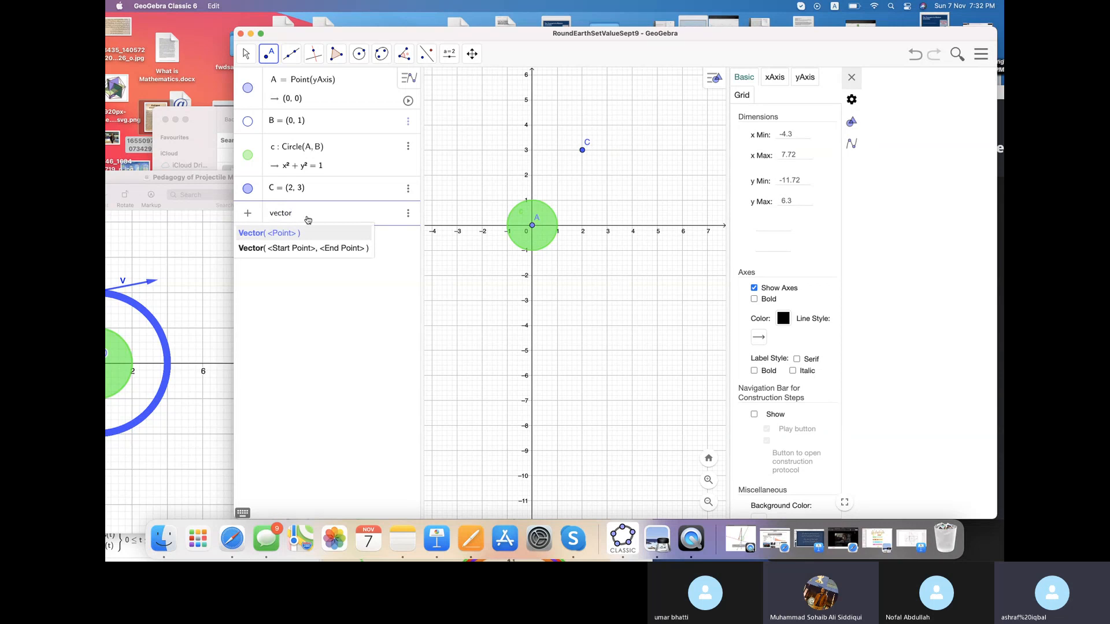
pyautogui.click(303, 248)
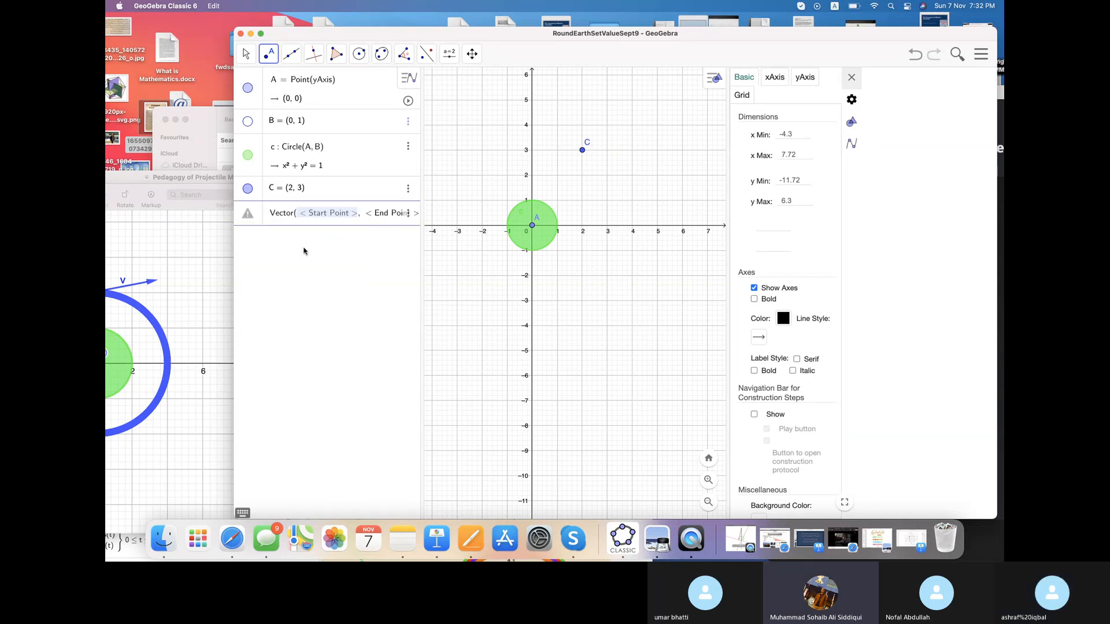
pyautogui.write('C')
pyautogui.press('Tab')
pyautogui.write('A')
pyautogui.press('Return')
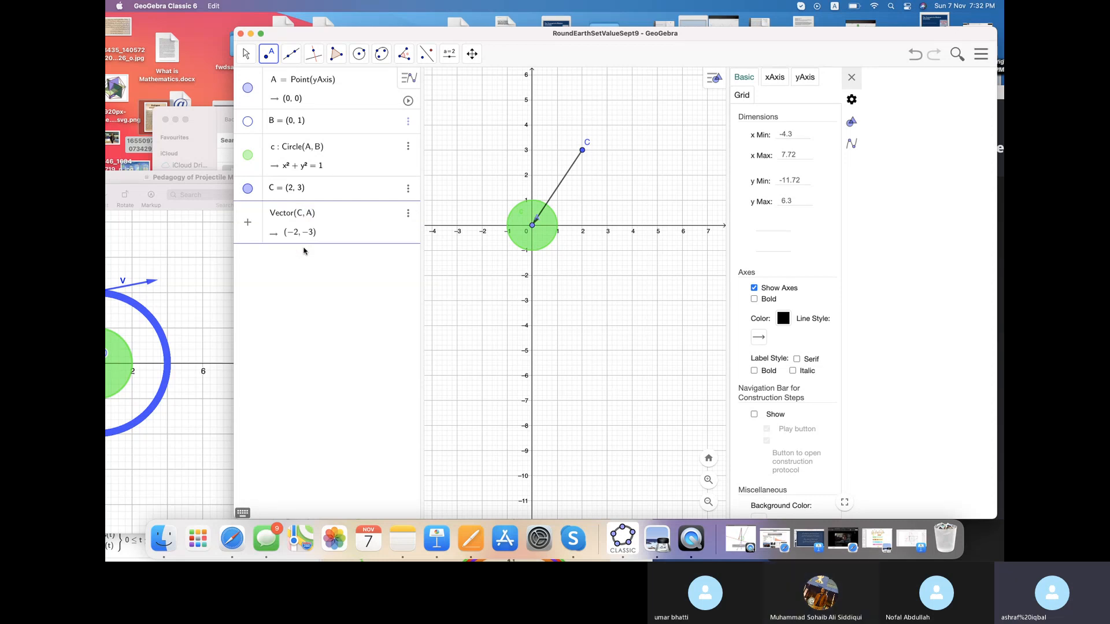
pyautogui.click(246, 56)
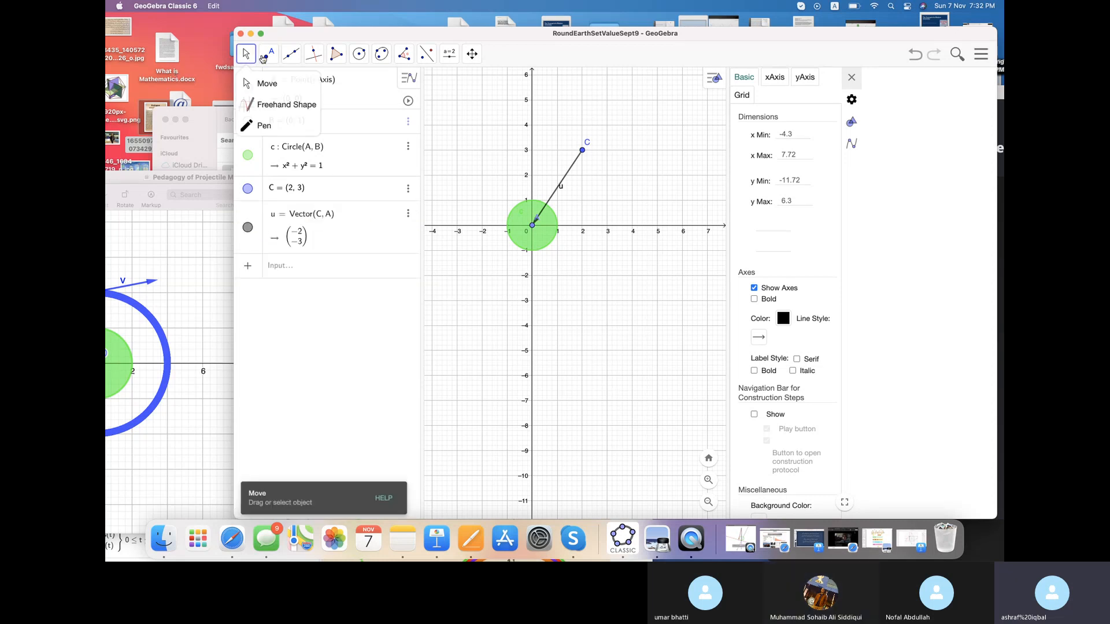
pyautogui.moveTo(583, 151)
pyautogui.mouseDown()
pyautogui.moveTo(498, 169)
pyautogui.moveTo(607, 140)
pyautogui.moveTo(670, 166)
pyautogui.moveTo(694, 153)
pyautogui.moveTo(576, 155)
pyautogui.mouseUp()
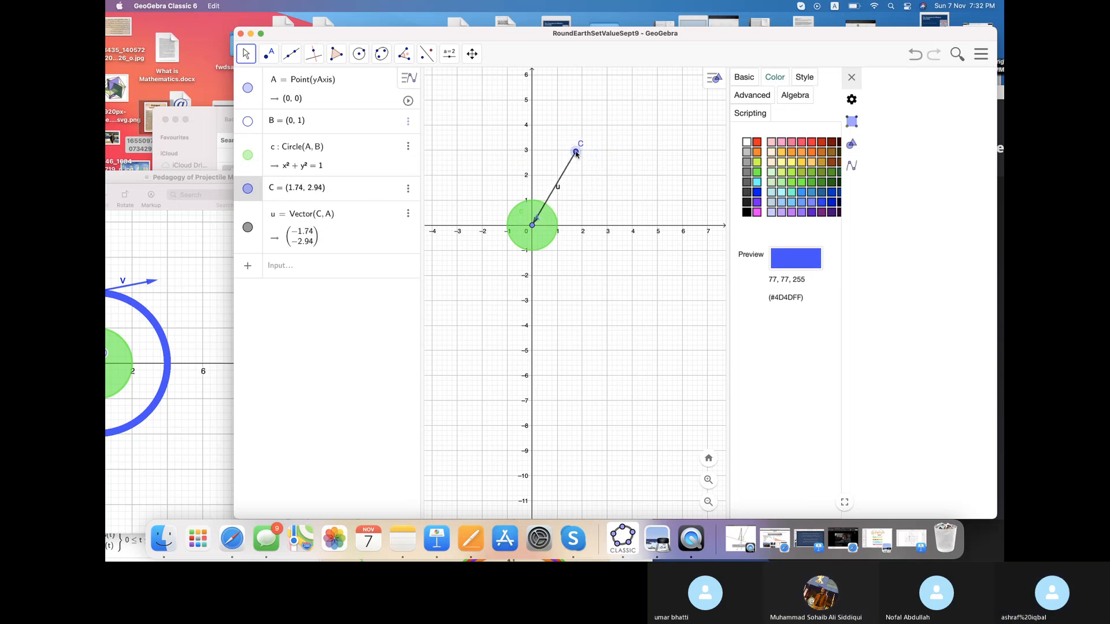
# - Place another free point at (6, 3), to serve as the velocity vector's end
pyautogui.click(327, 268)
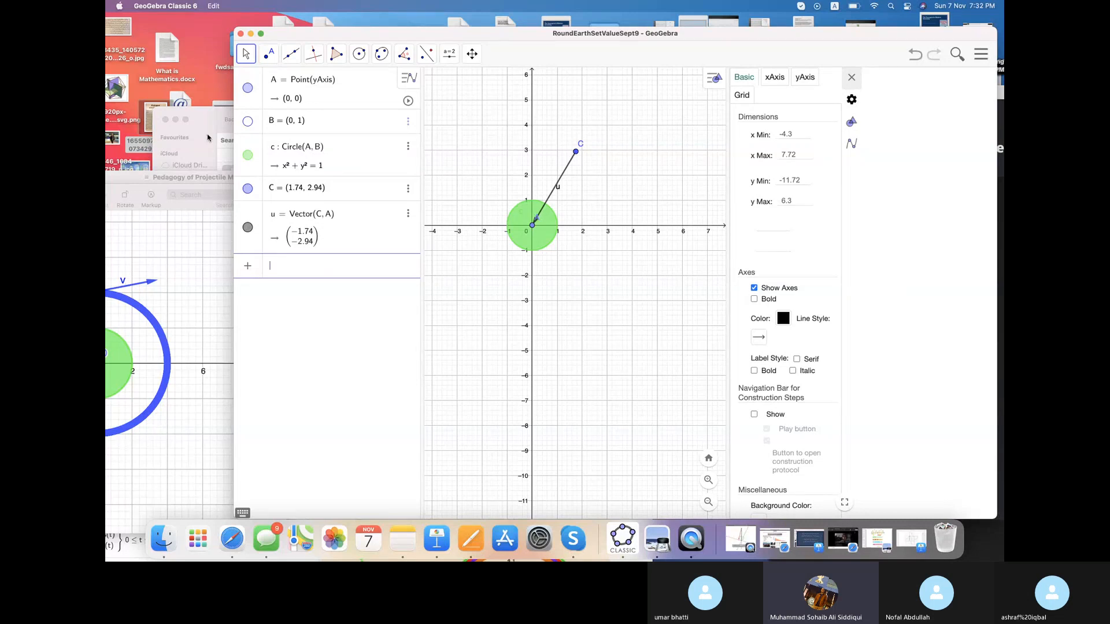
pyautogui.click(269, 56)
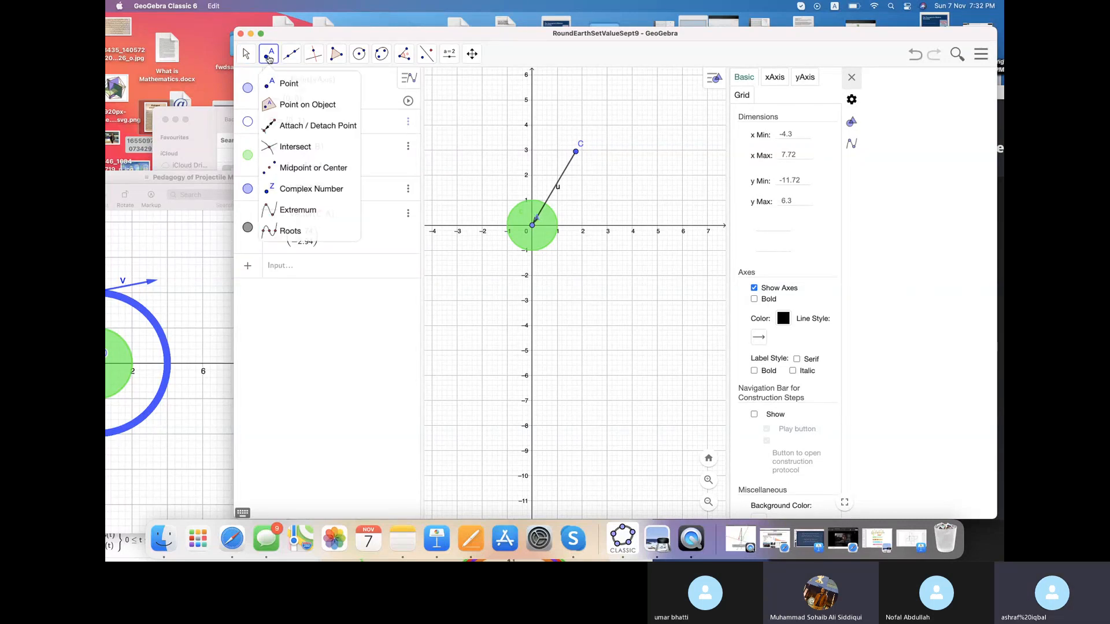
pyautogui.click(283, 85)
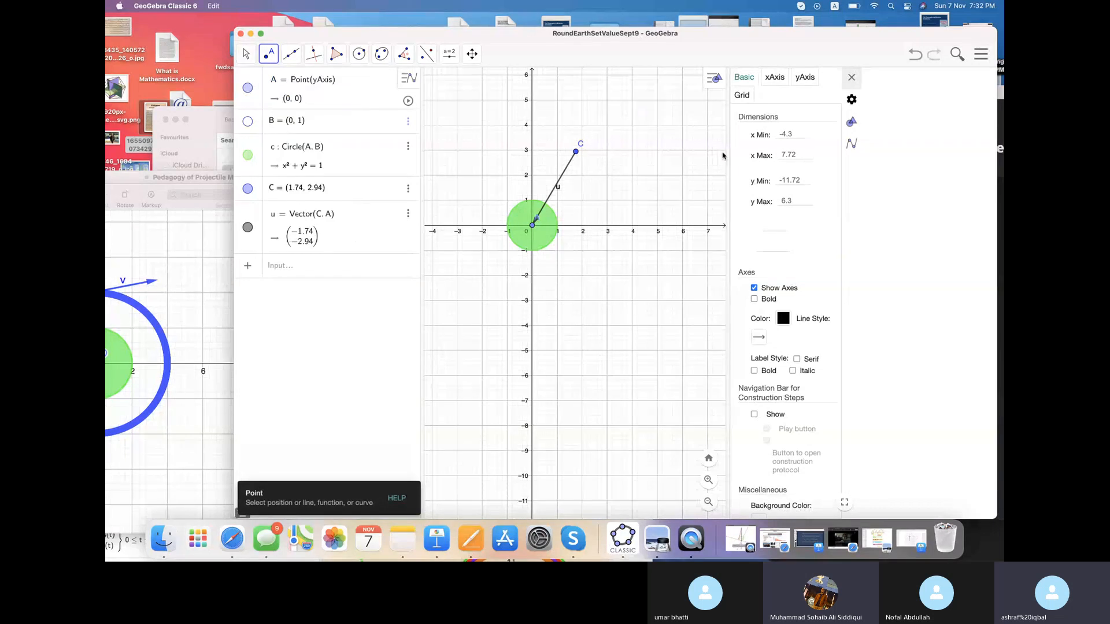
pyautogui.click(683, 150)
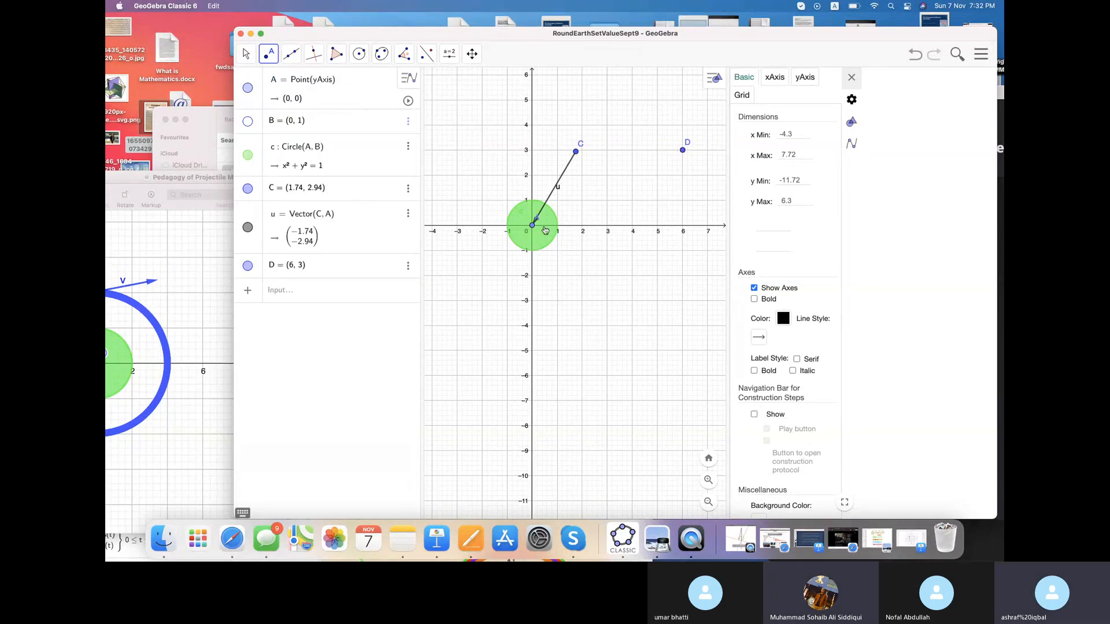
# - Create a vector from point C to point D
pyautogui.click(325, 292)
pyautogui.write('vector')
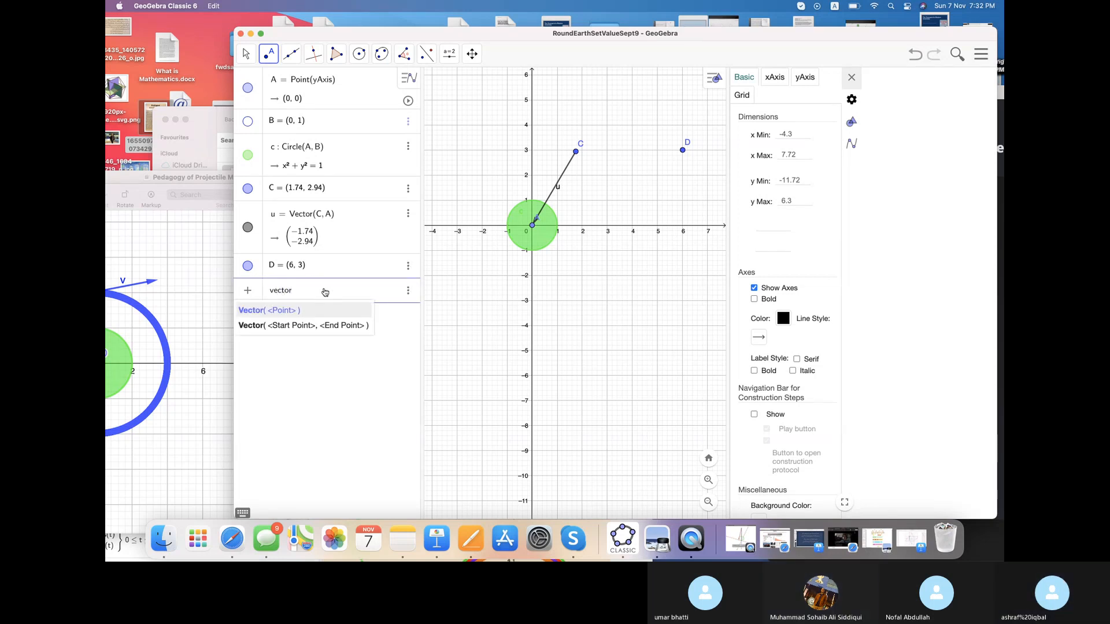
pyautogui.click(315, 325)
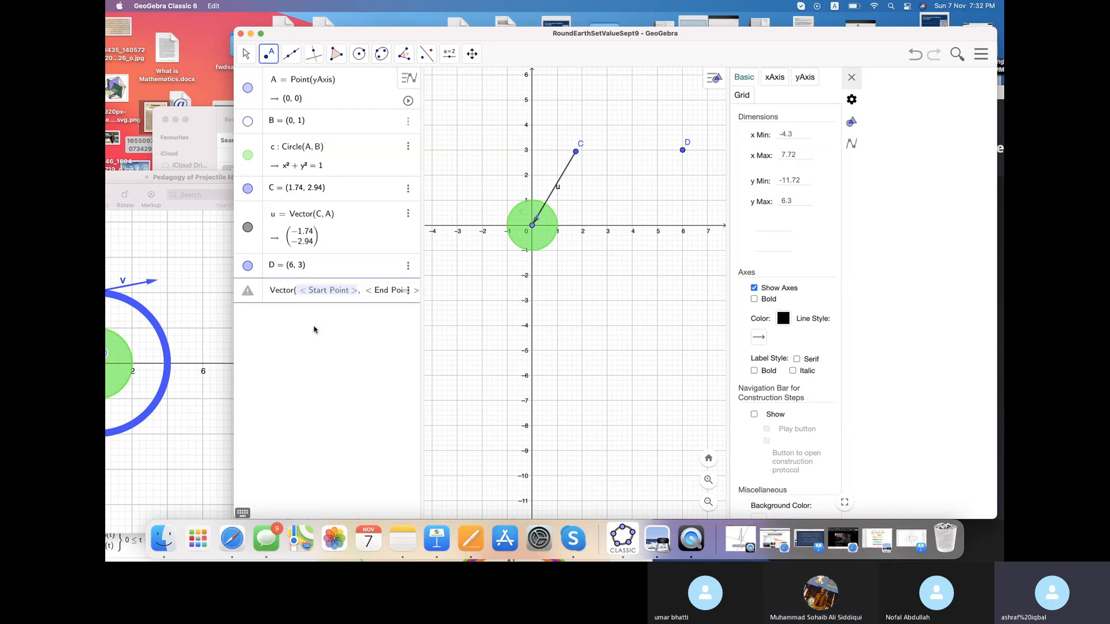
pyautogui.write('C')
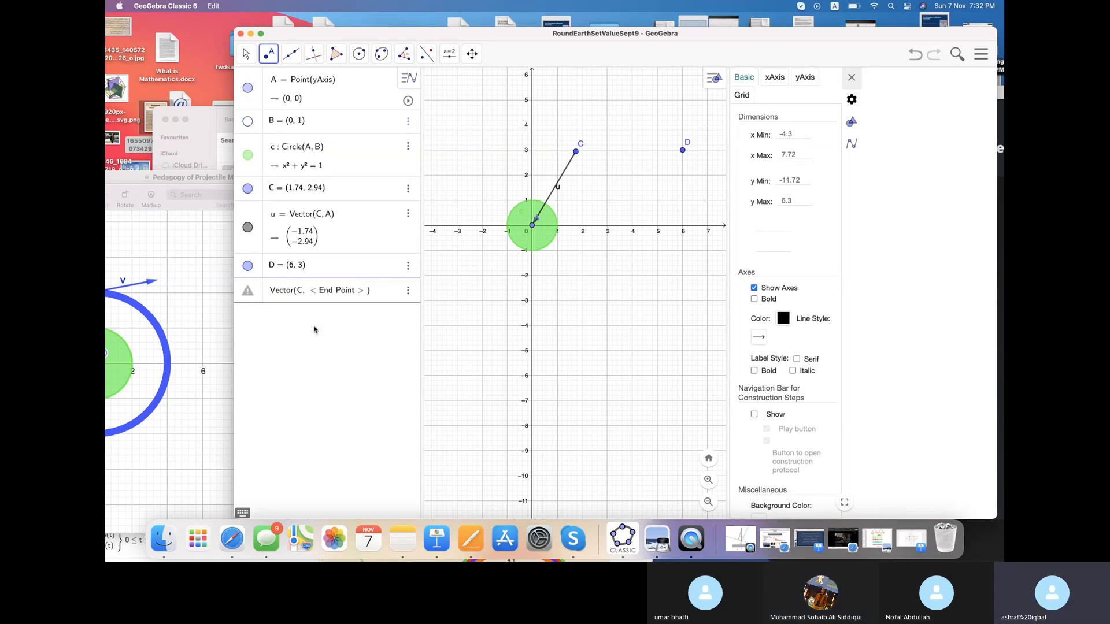
pyautogui.press('Tab')
pyautogui.write('D')
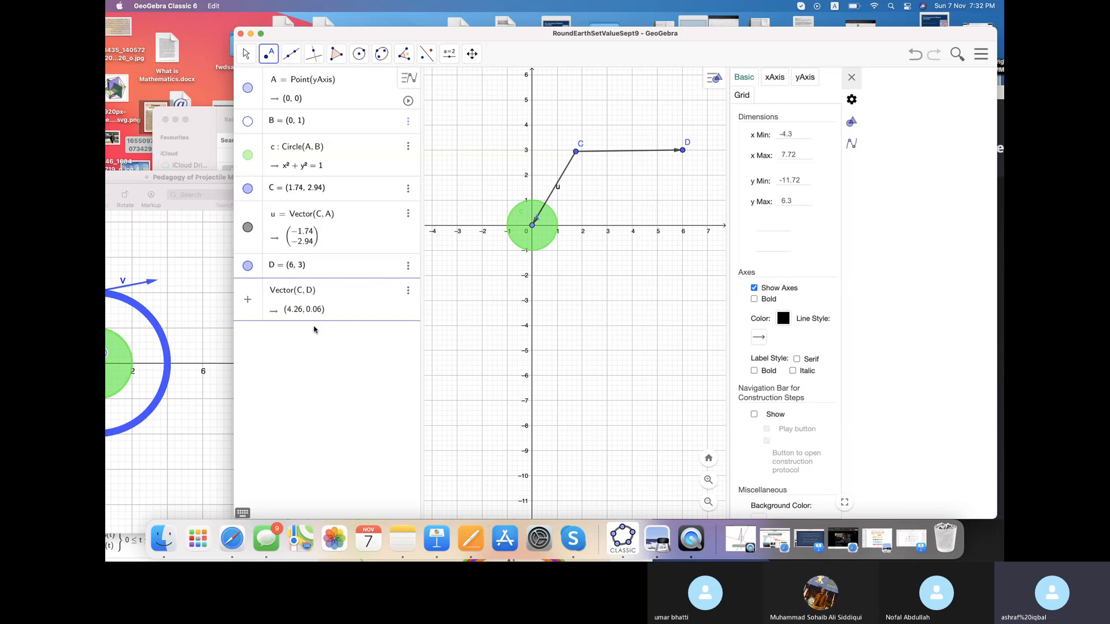
pyautogui.press('Return')
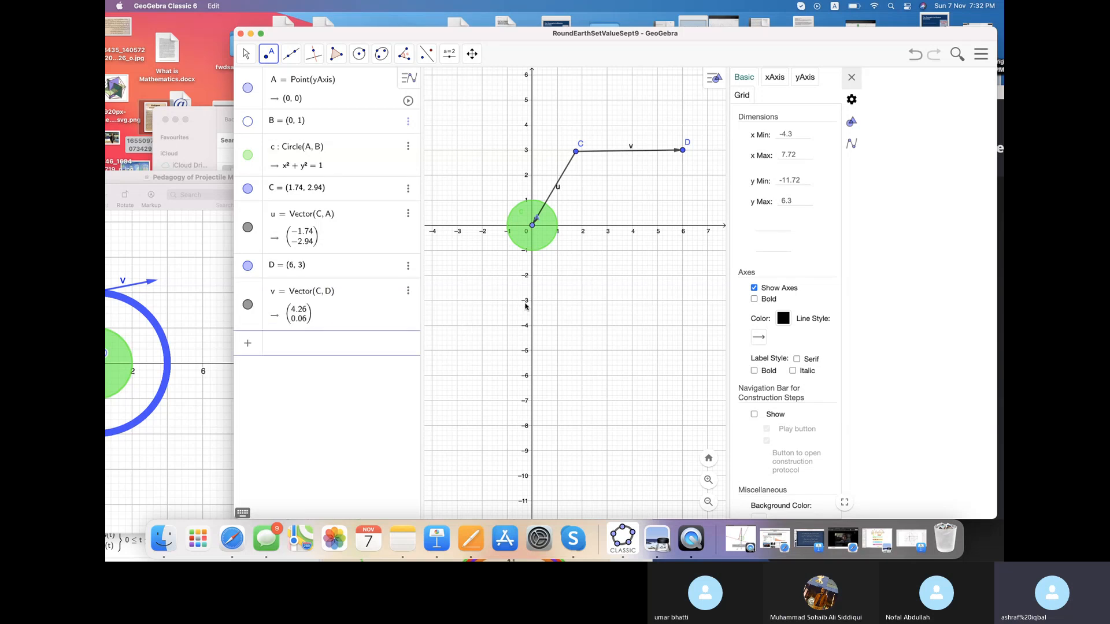
# - Move point C to (0, 3) above the circle and point D to about (4.68, 2.94)
pyautogui.moveTo(683, 150); pyautogui.dragTo(647, 155)
pyautogui.moveTo(576, 152); pyautogui.dragTo(532, 156)
pyautogui.moveTo(650, 155); pyautogui.dragTo(649, 151)
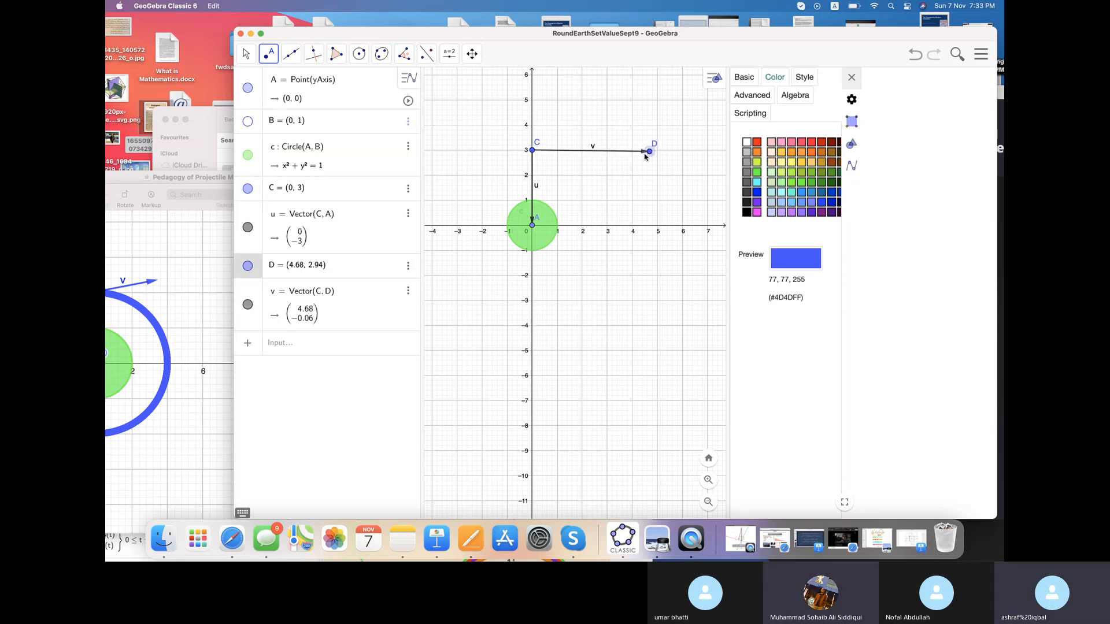
# - Define d as the distance between point C and point A with the Distance(Point, Object) command
pyautogui.click(316, 347)
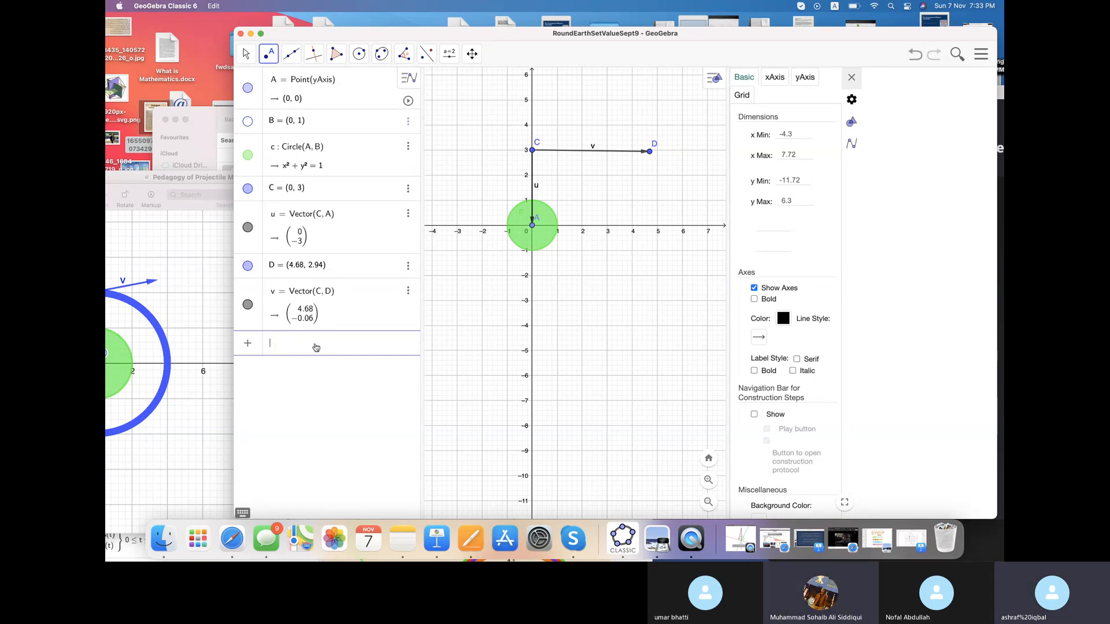
pyautogui.write('=dis')
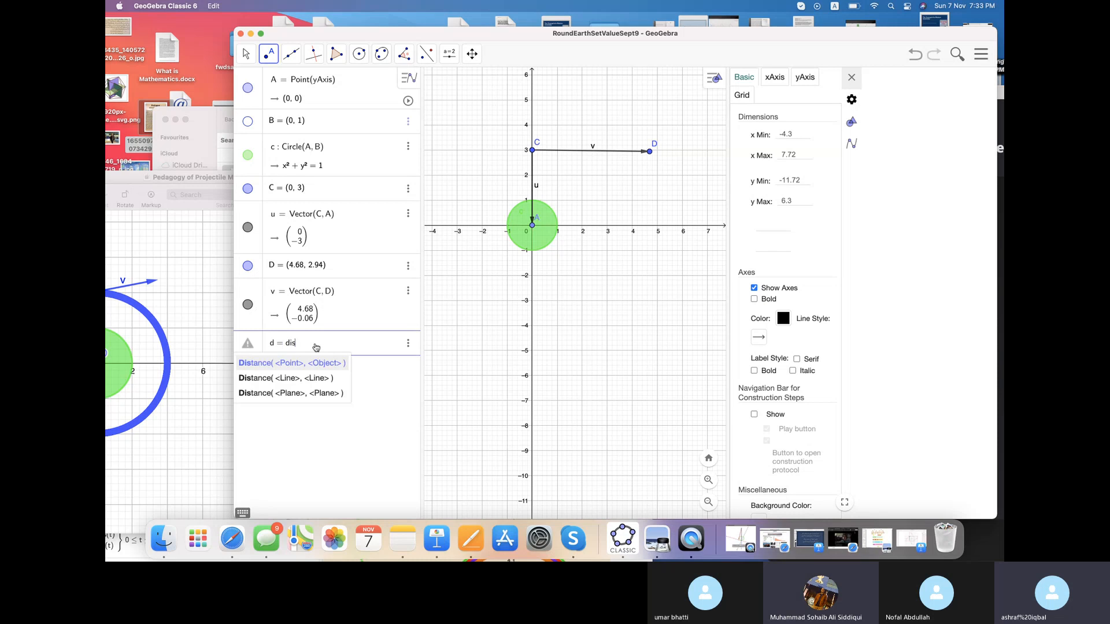
pyautogui.write('cnc')
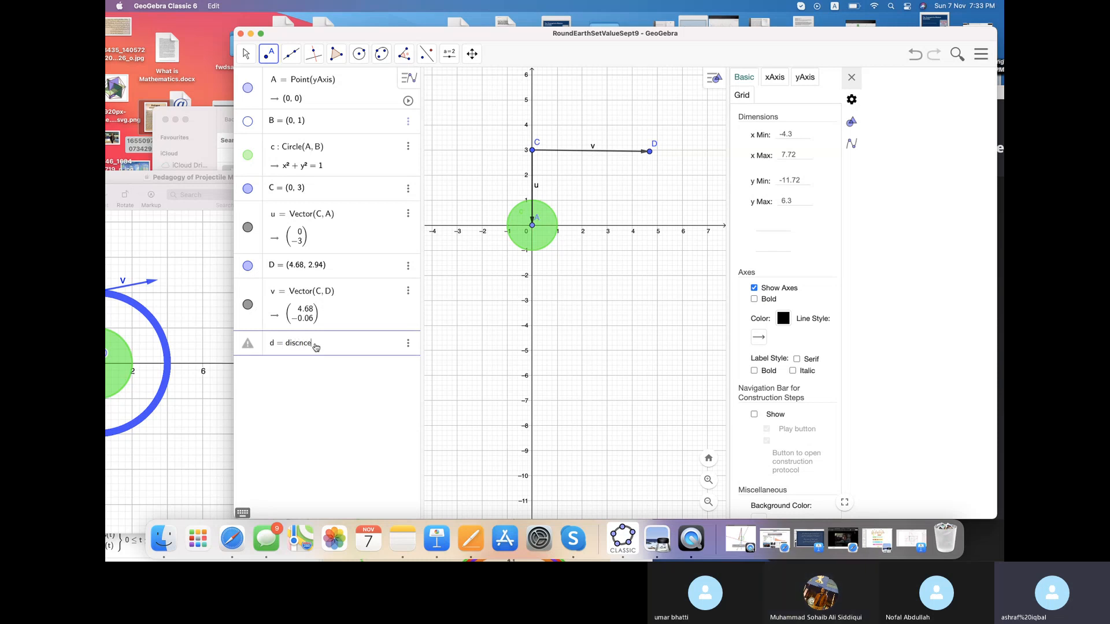
pyautogui.write('e')
pyautogui.press('BackSpace')
pyautogui.press('BackSpace')
pyautogui.press('BackSpace')
pyautogui.press('BackSpace')
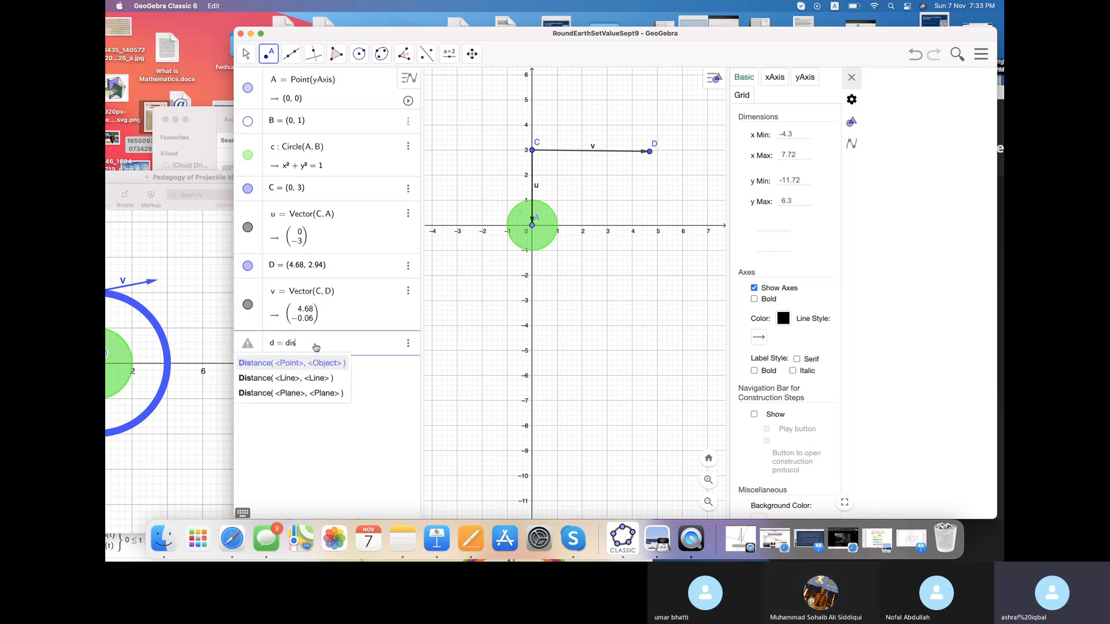
pyautogui.write('tance')
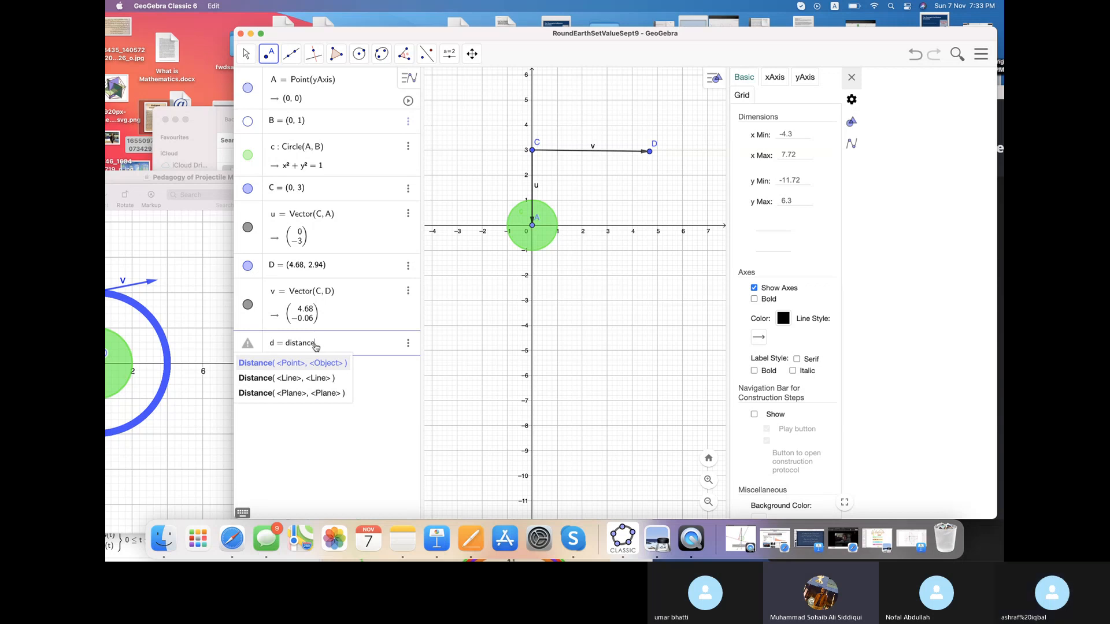
pyautogui.write('(')
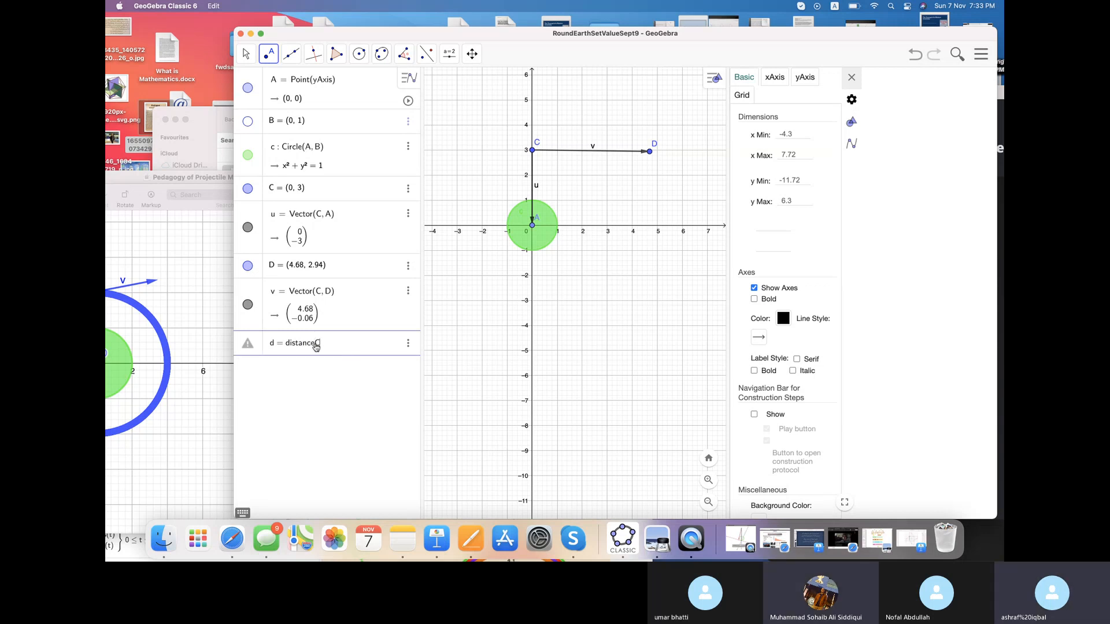
pyautogui.press('BackSpace')
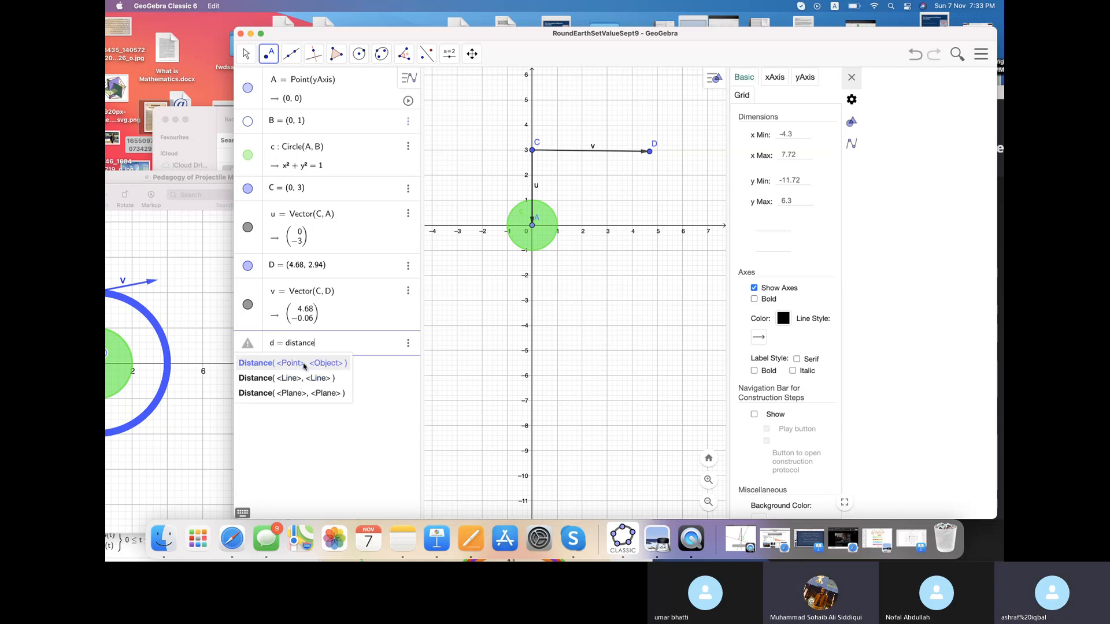
pyautogui.click(303, 363)
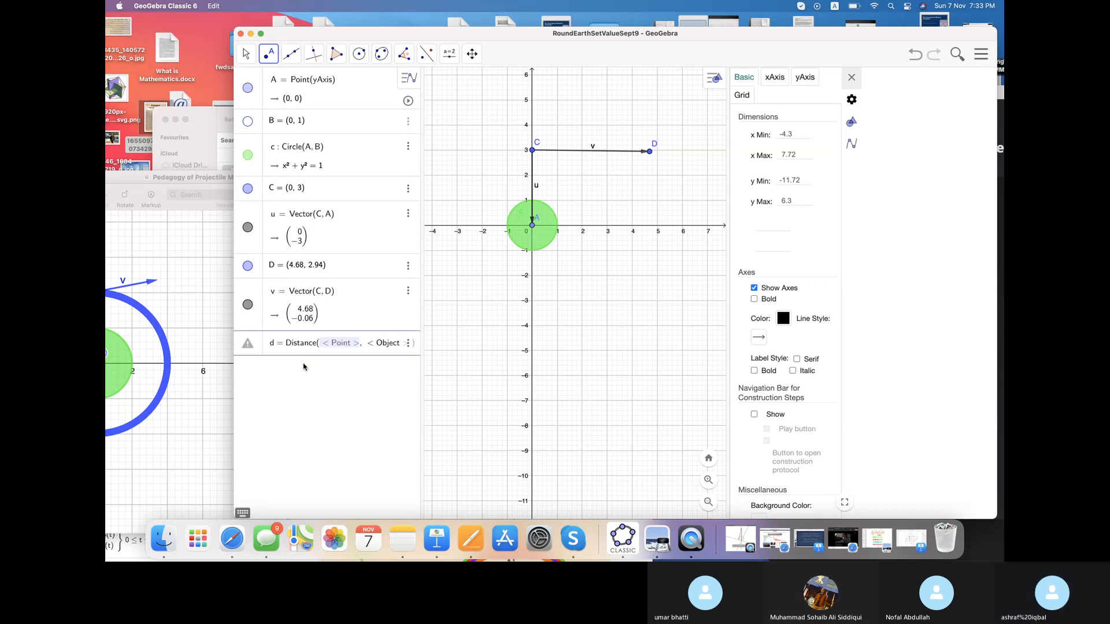
pyautogui.write('C')
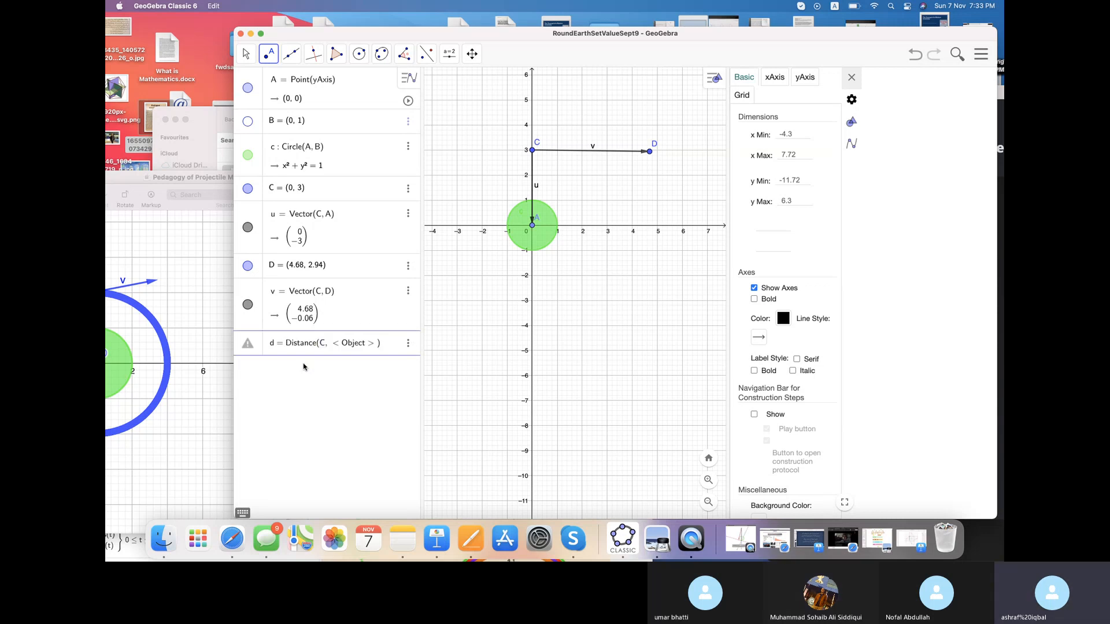
pyautogui.press('Tab')
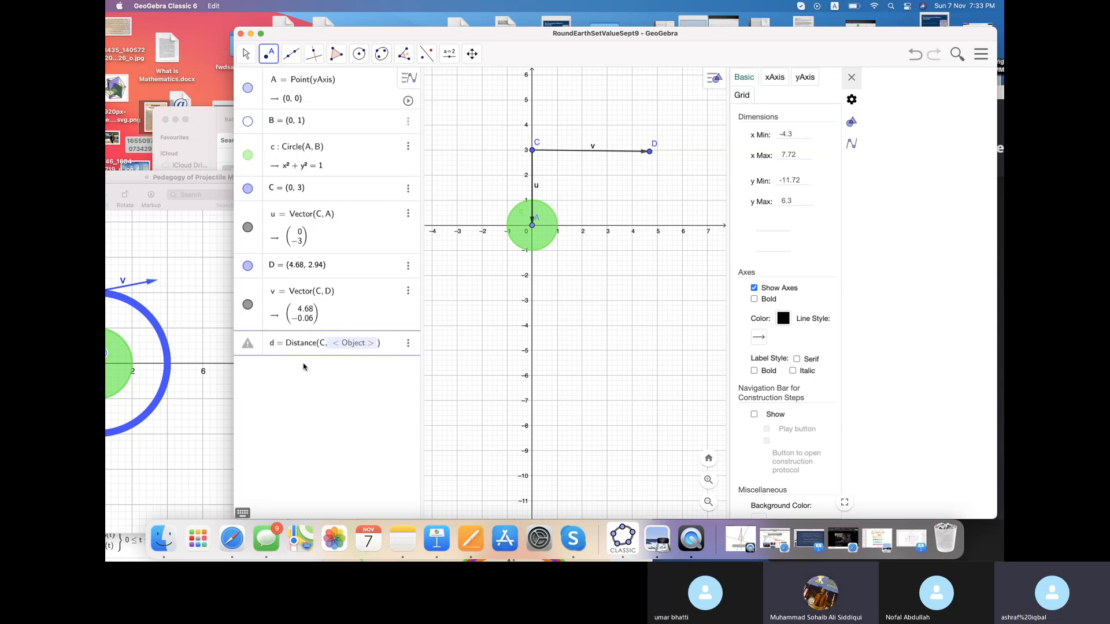
pyautogui.write('A')
pyautogui.press('Return')
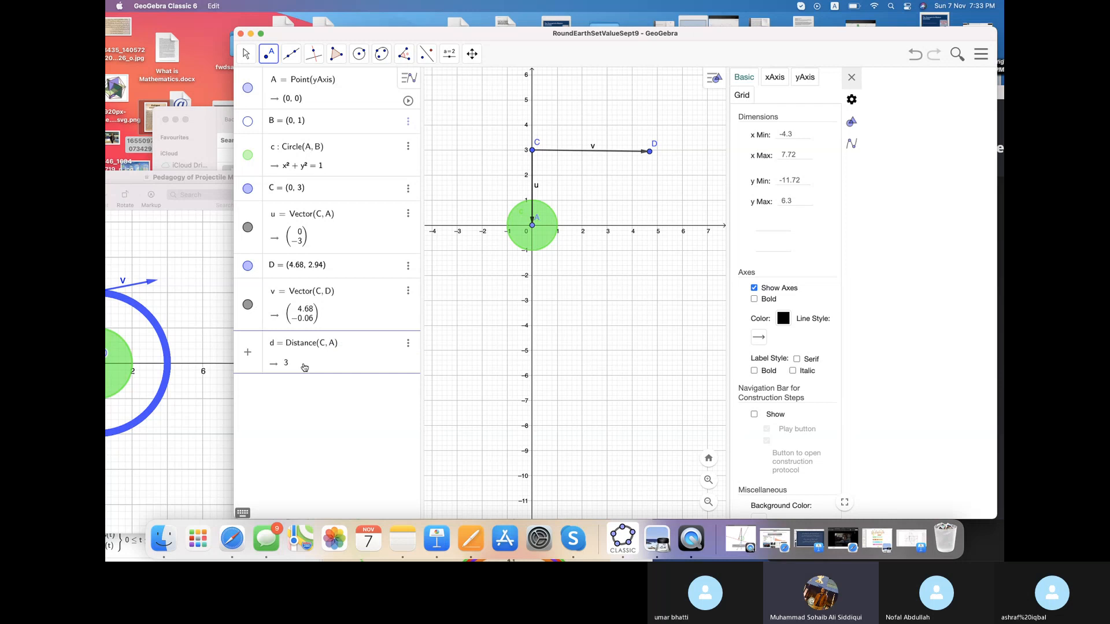
pyautogui.press('Return')
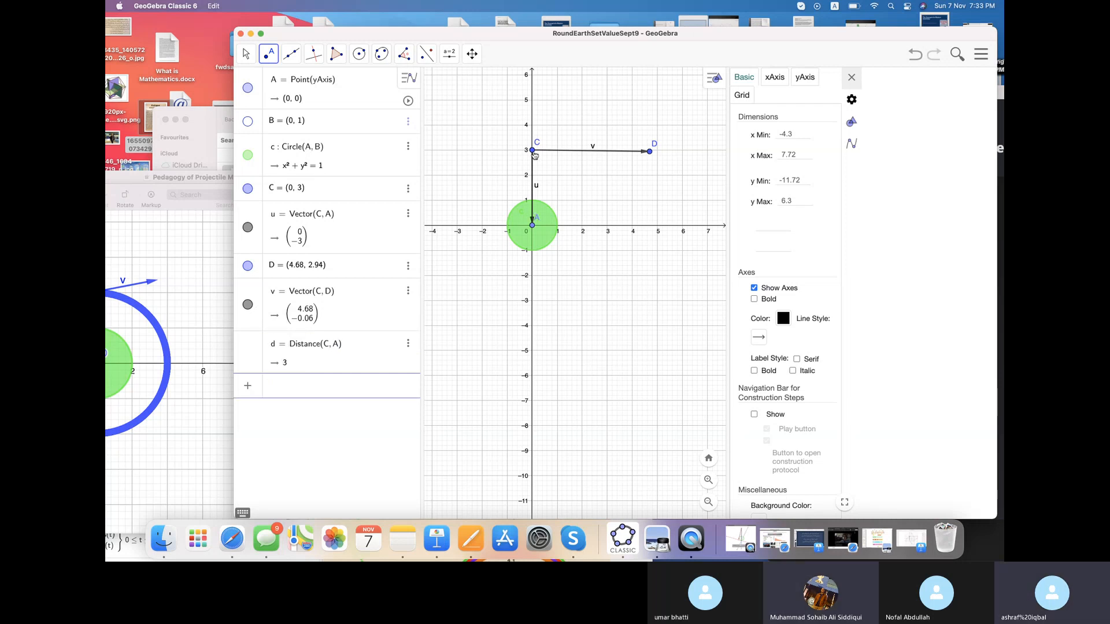
# - Move point C to about (0.92, 3.5), above and beside the green circle
pyautogui.moveTo(532, 152)
pyautogui.mouseDown()
pyautogui.moveTo(572, 162)
pyautogui.moveTo(553, 154)
pyautogui.moveTo(578, 177)
pyautogui.moveTo(570, 198)
pyautogui.moveTo(556, 141)
pyautogui.mouseUp()
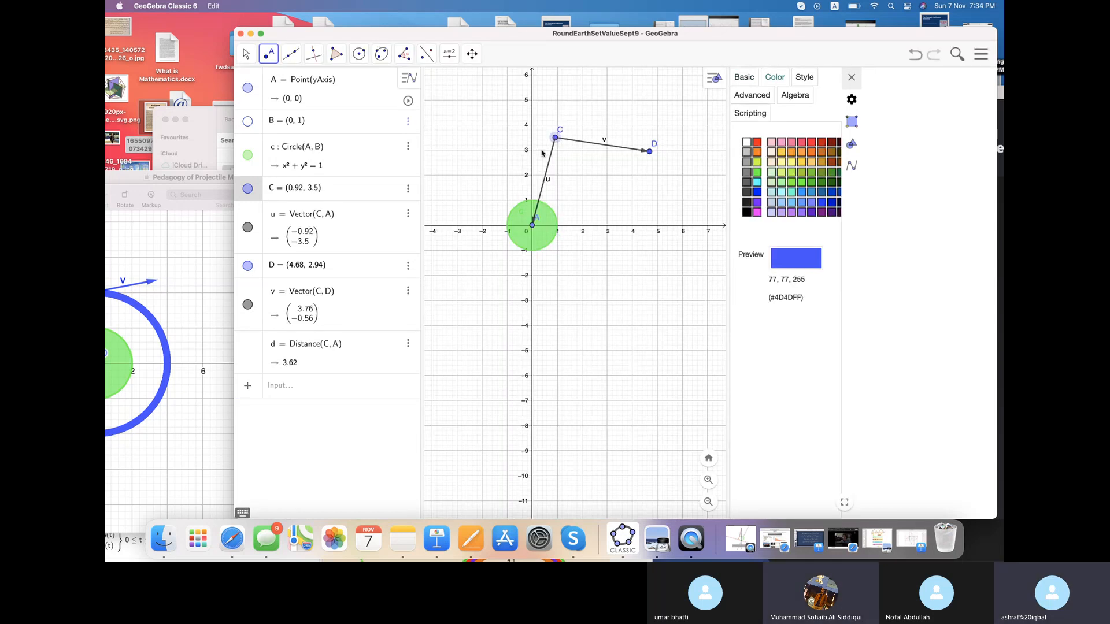
pyautogui.click(335, 389)
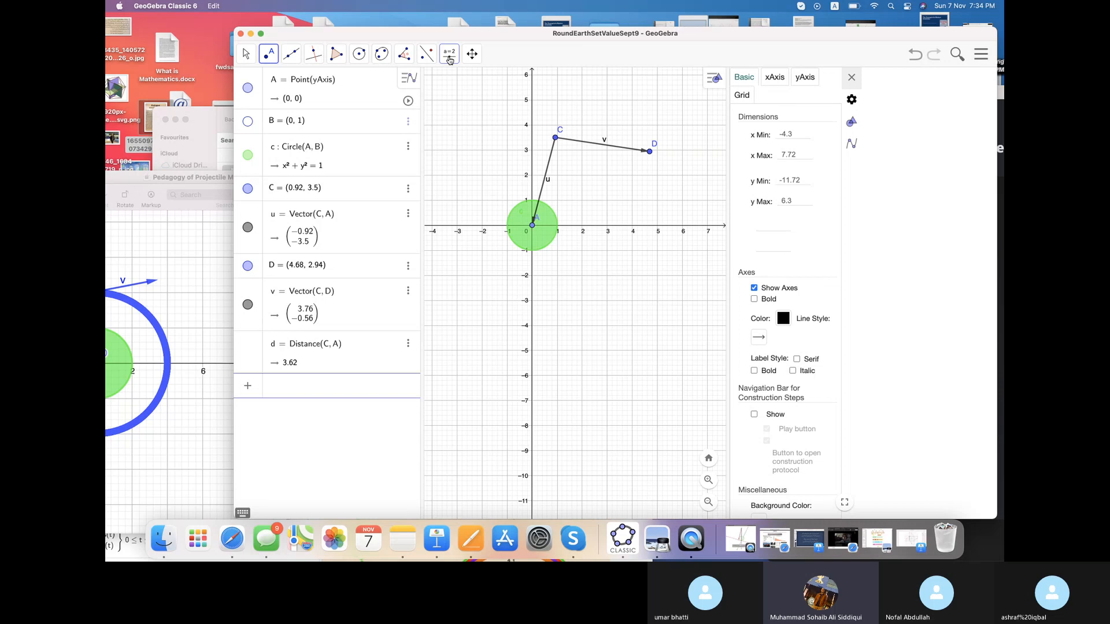
# - Create a number slider k with a minimum of 1 and a maximum of 100, placed near the graph's upper-left corner
pyautogui.click(450, 56)
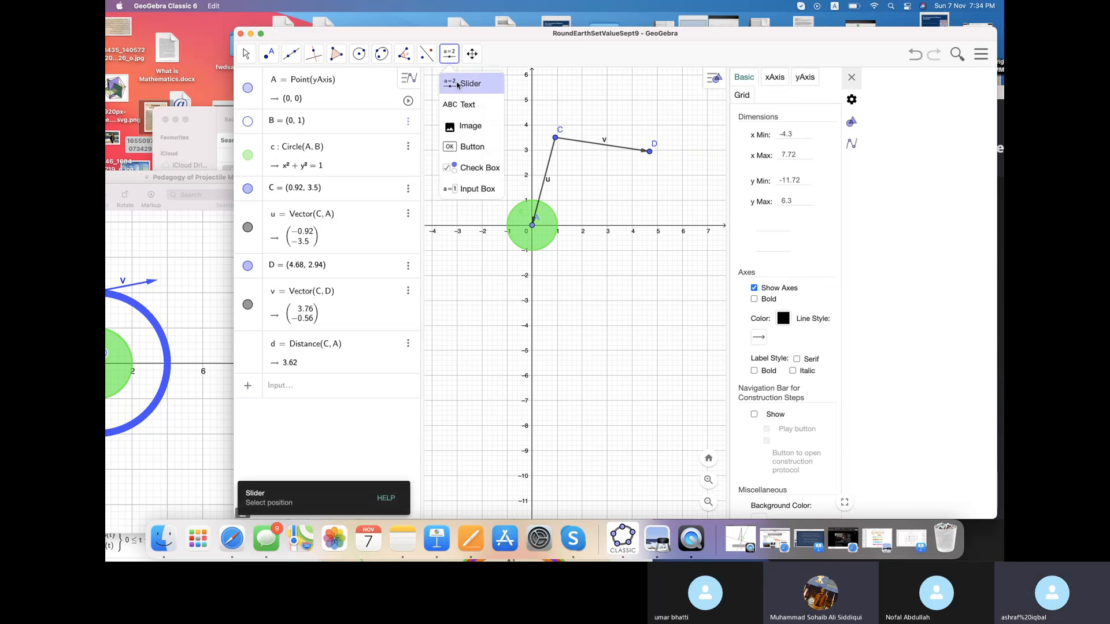
pyautogui.click(457, 84)
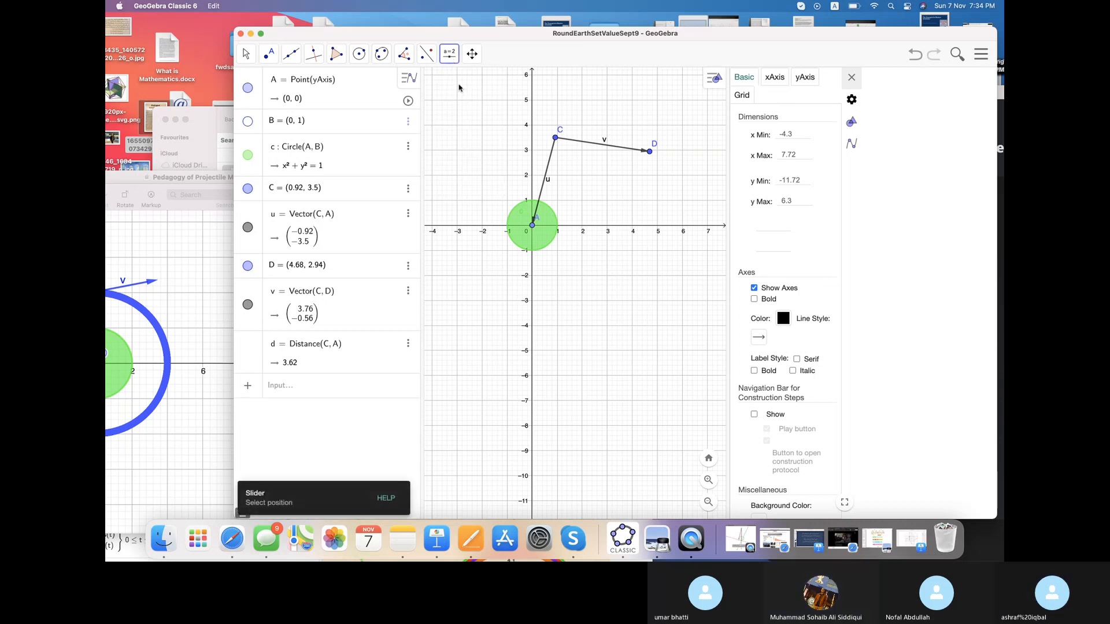
pyautogui.click(459, 86)
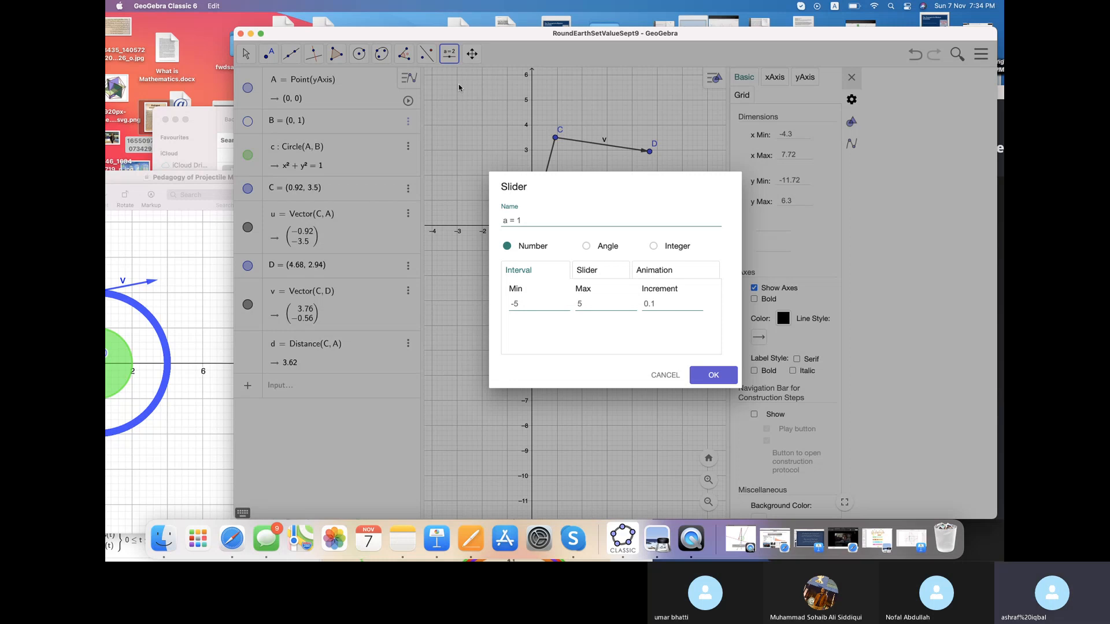
pyautogui.doubleClick(505, 221)
pyautogui.write('d')
pyautogui.press('BackSpace')
pyautogui.write('k')
pyautogui.click(518, 305)
pyautogui.write('1')
pyautogui.click(583, 306)
pyautogui.write('100')
pyautogui.click(704, 376)
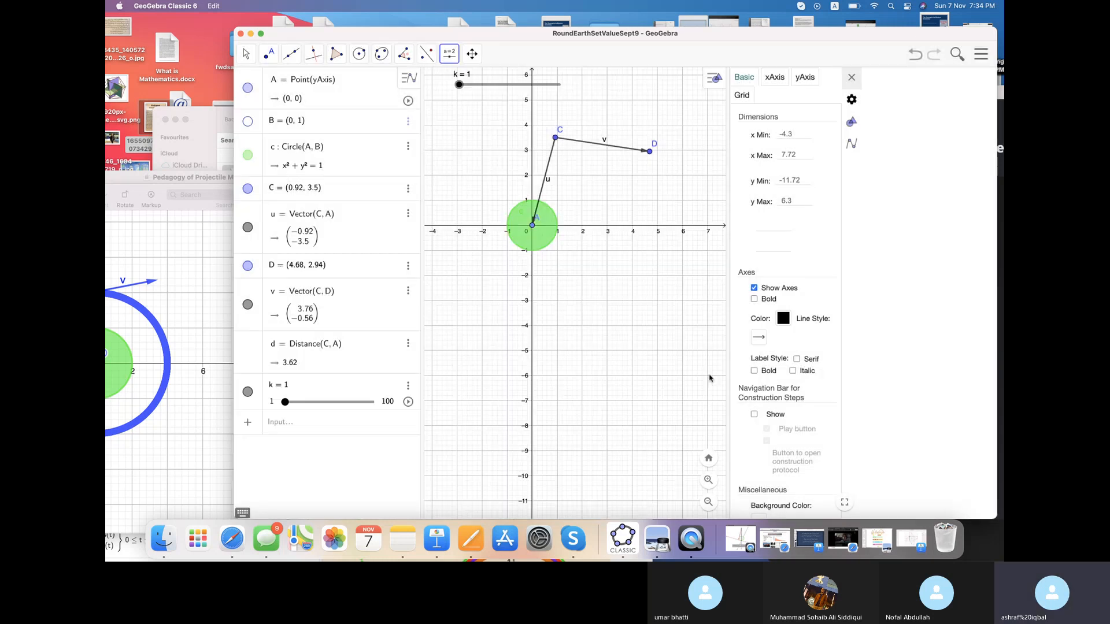
# - Define the acceleration vector as a = k/b² (UnitVector(u))
pyautogui.click(311, 426)
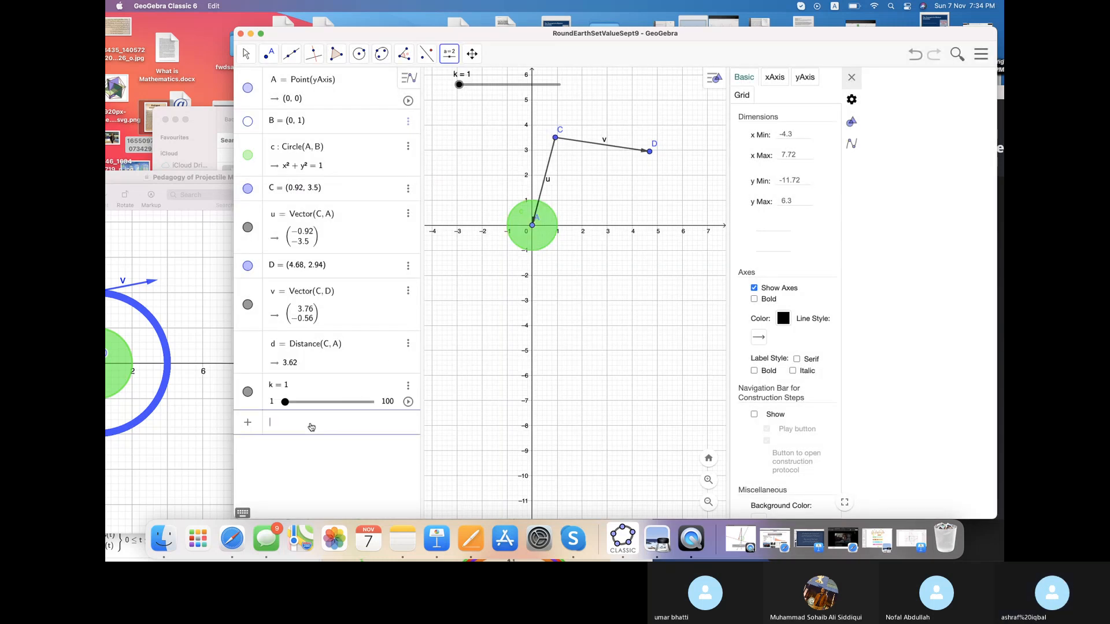
pyautogui.write('a ')
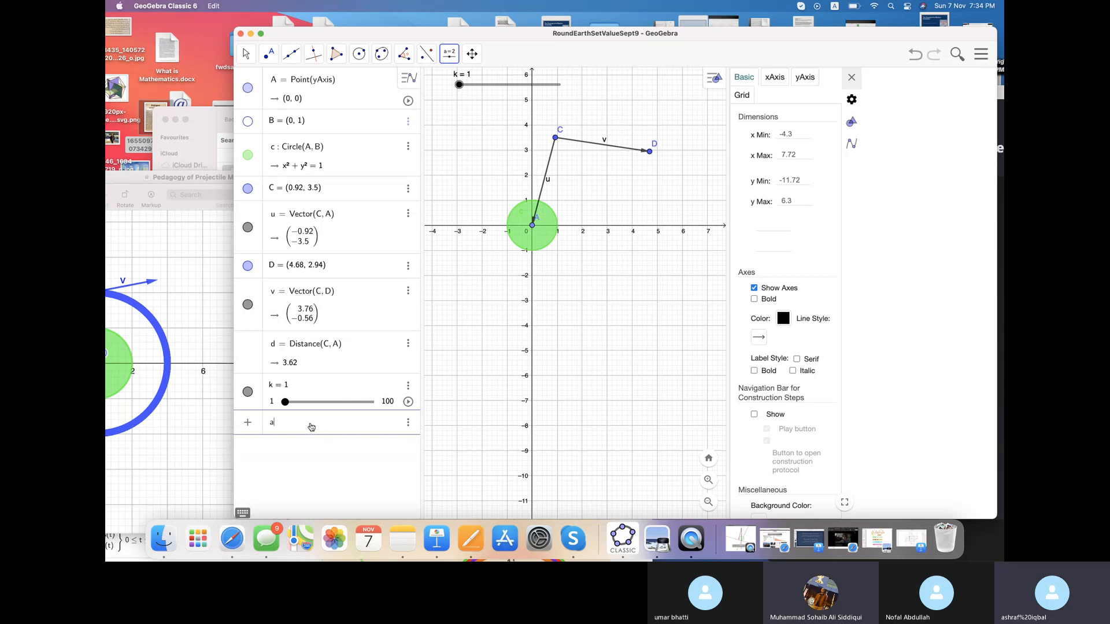
pyautogui.write('= k/b^2 (unit')
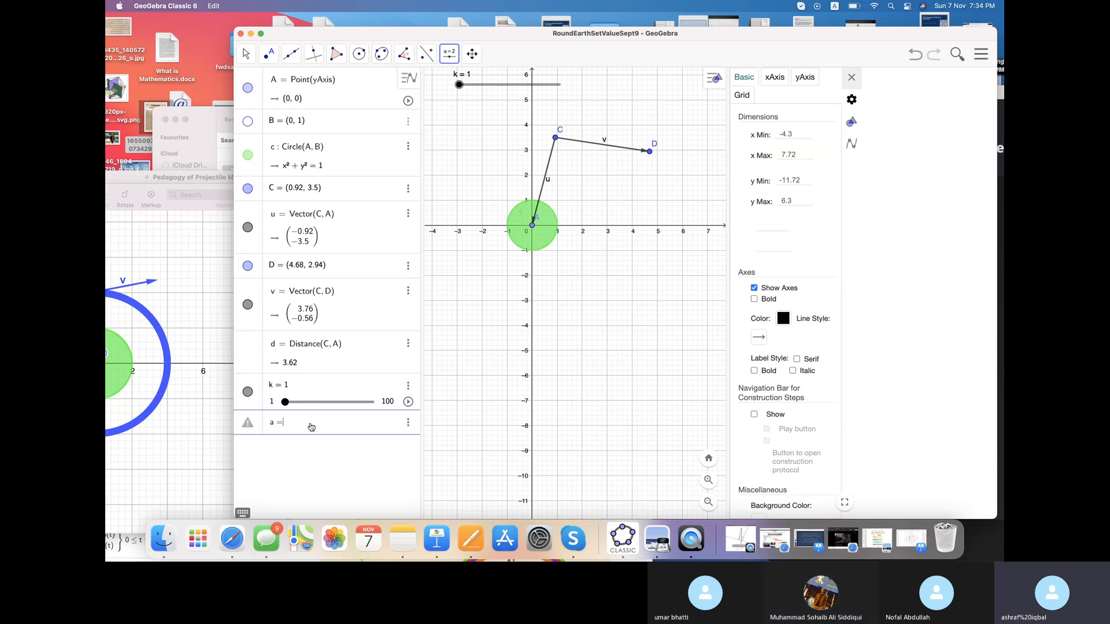
pyautogui.write('k/b²')
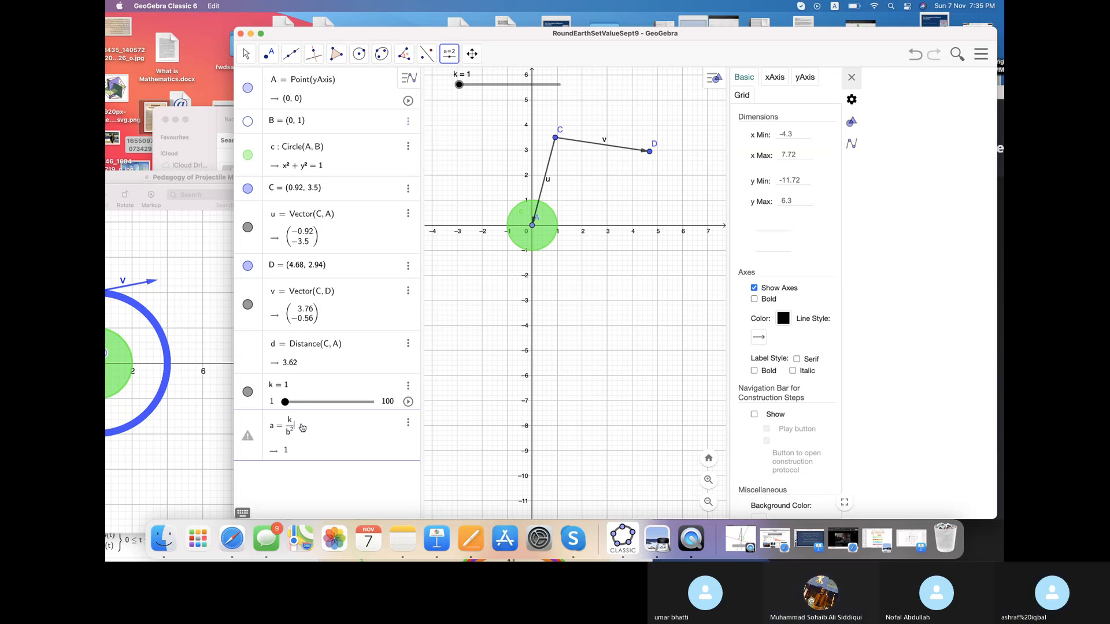
pyautogui.write('(unit')
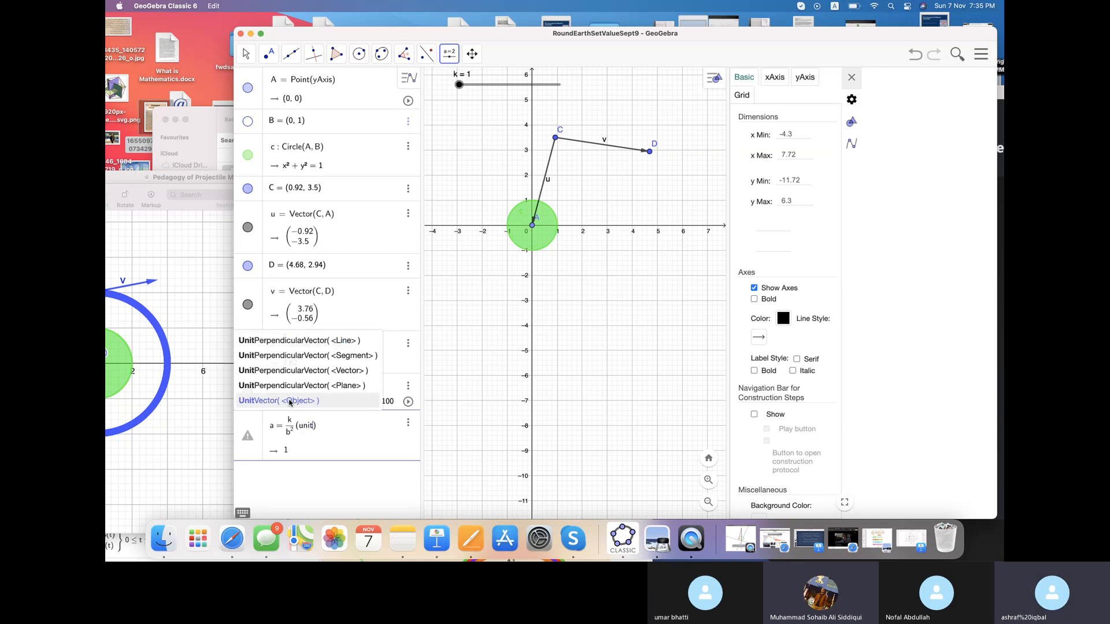
pyautogui.click(290, 401)
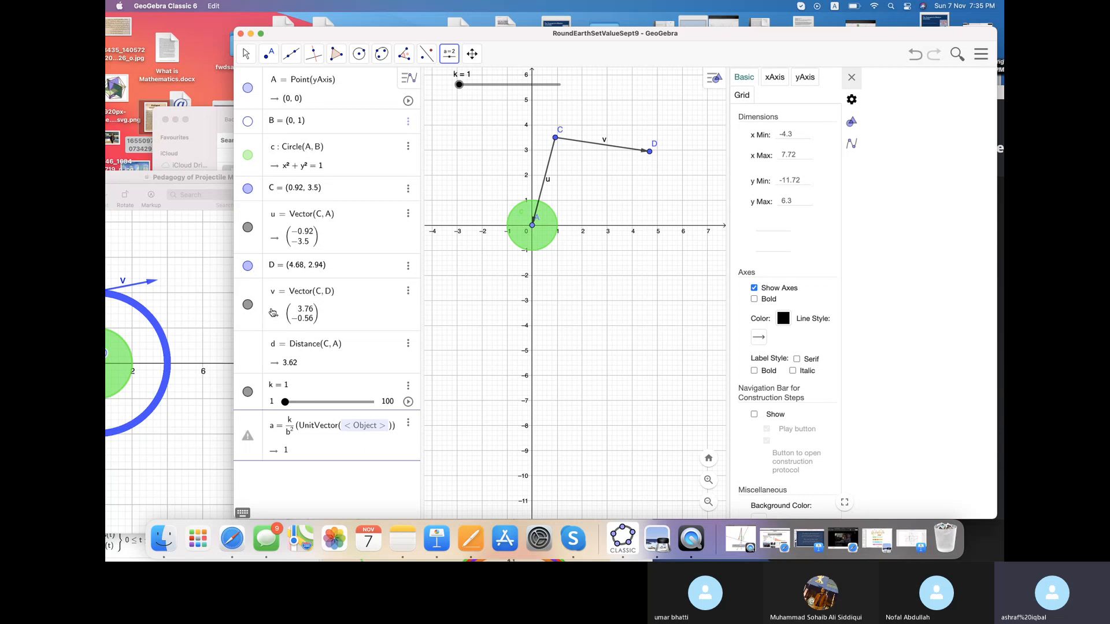
pyautogui.write('u')
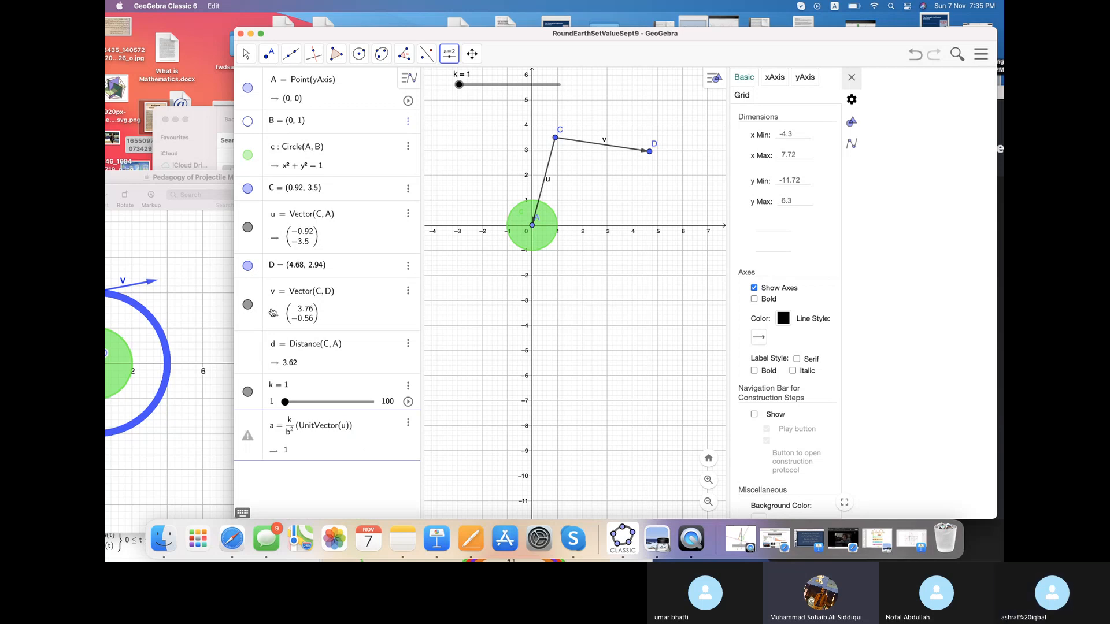
pyautogui.press('Return')
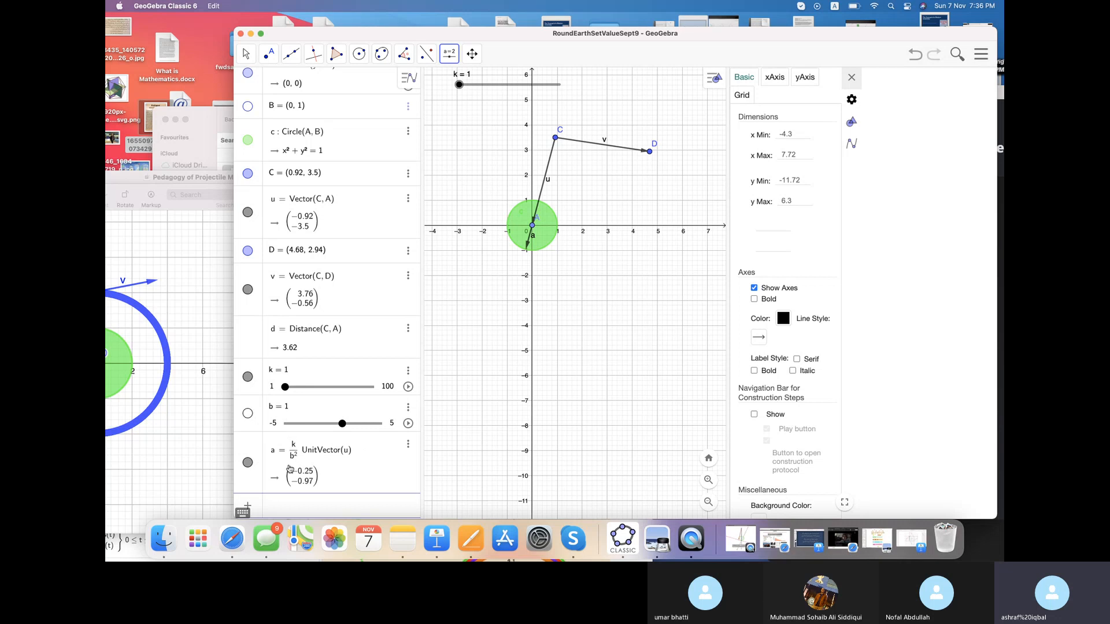
# - Hide vector a and show it again, discarding the unneeded new slider in between
pyautogui.click(248, 463)
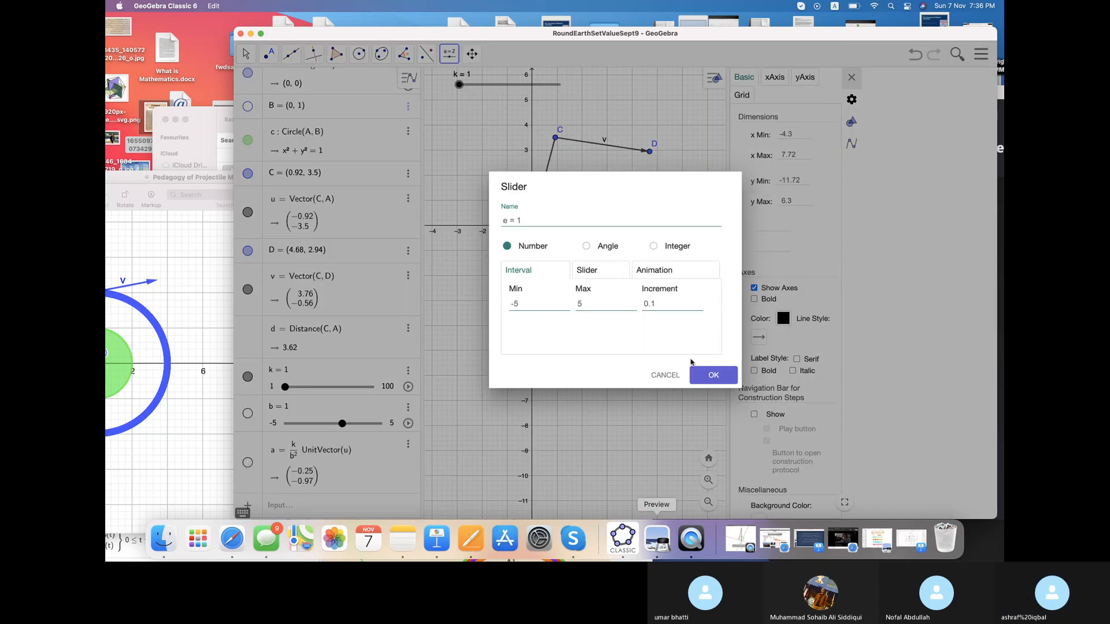
pyautogui.click(665, 376)
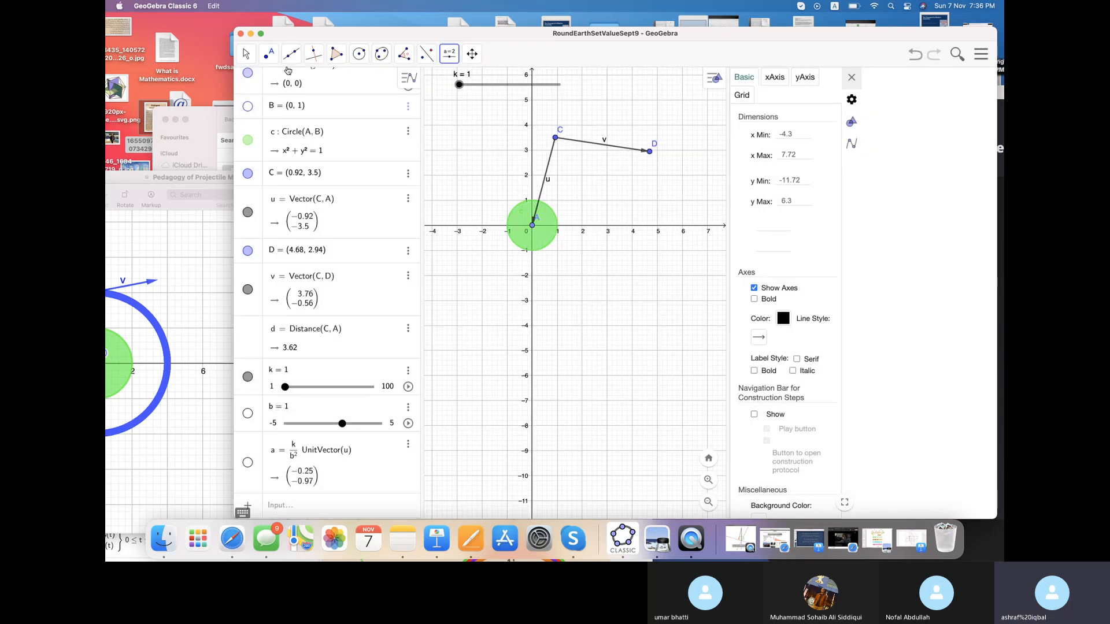
pyautogui.click(246, 54)
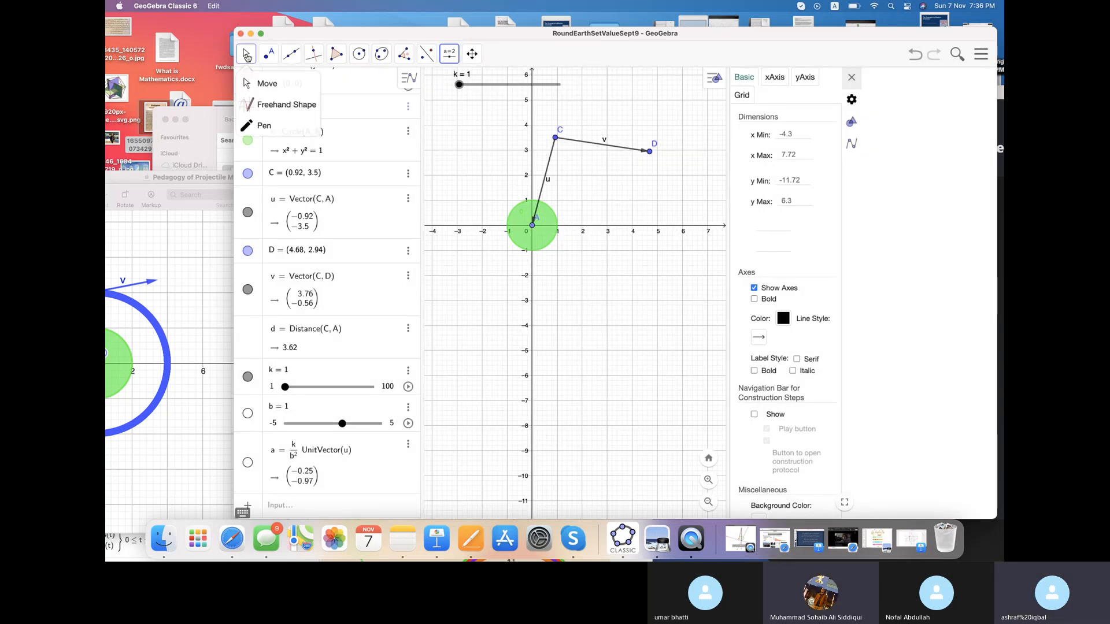
pyautogui.click(248, 463)
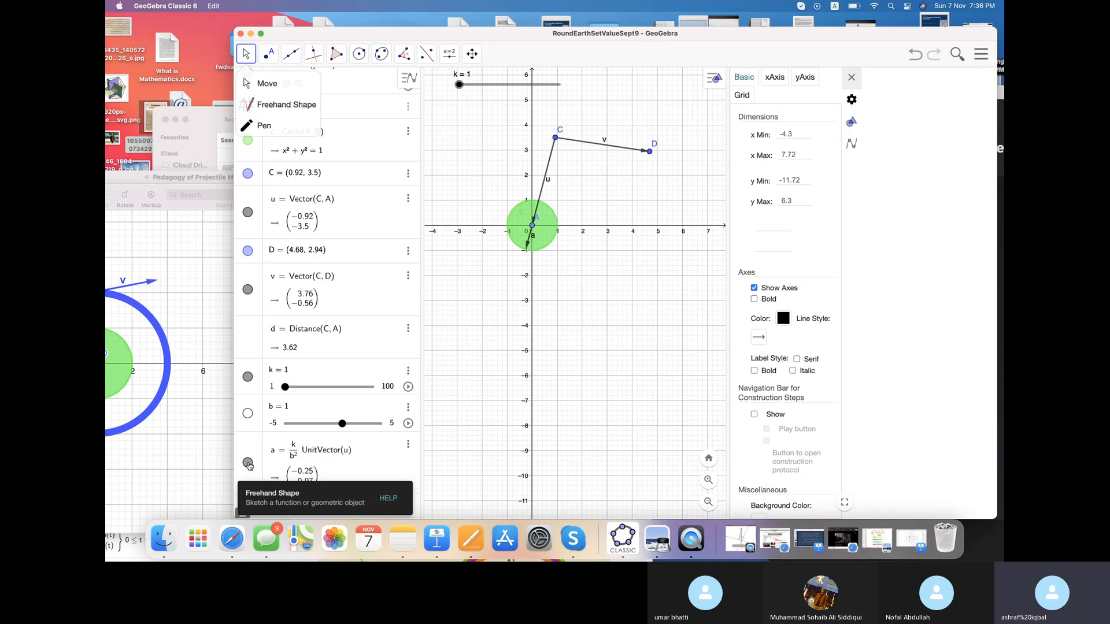
# - Open the settings of vector a and colour it red (255, 0, 0)
pyautogui.click(408, 444)
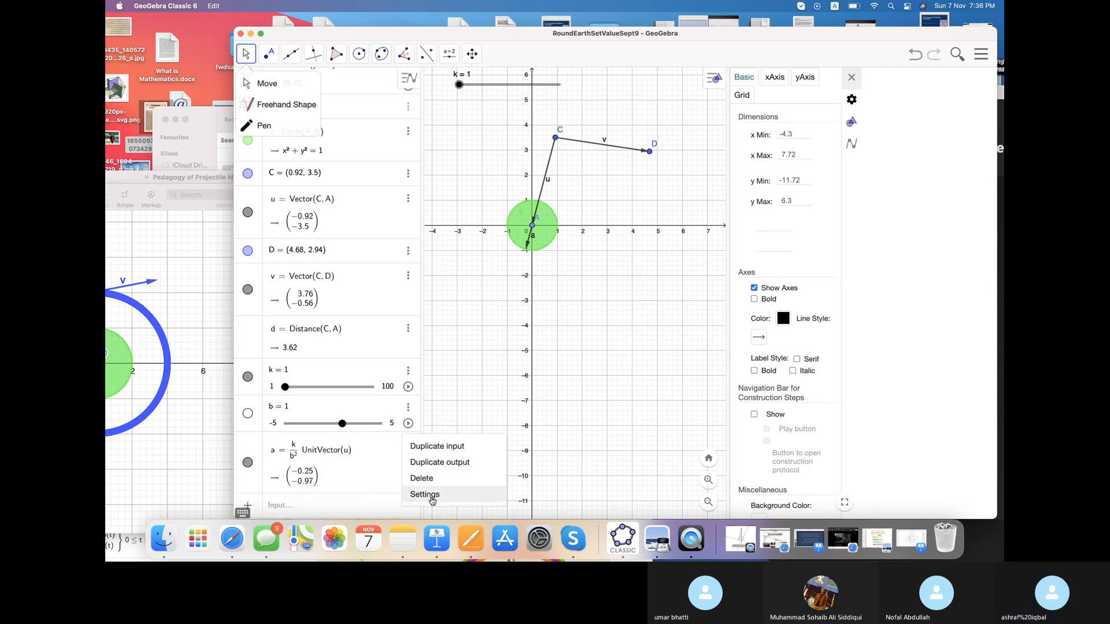
pyautogui.click(432, 496)
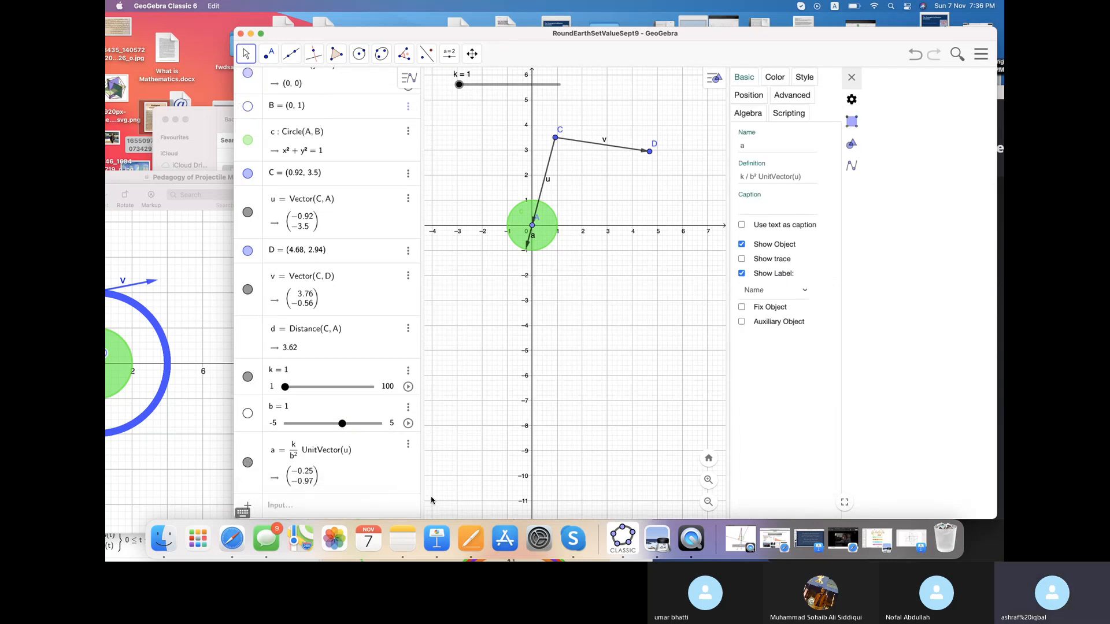
pyautogui.click(778, 79)
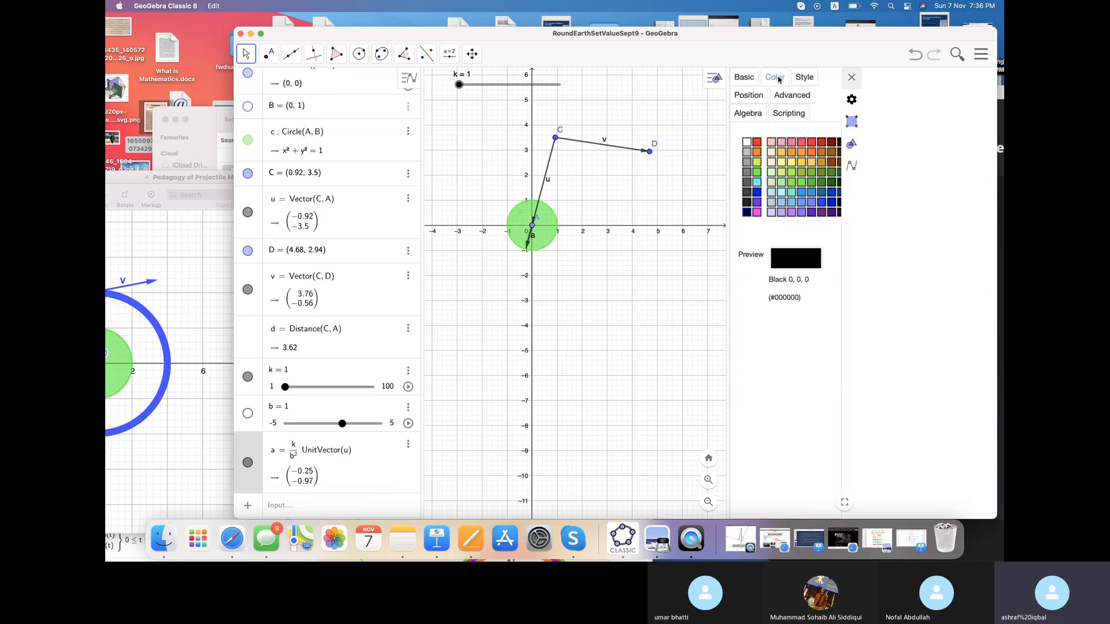
pyautogui.click(757, 146)
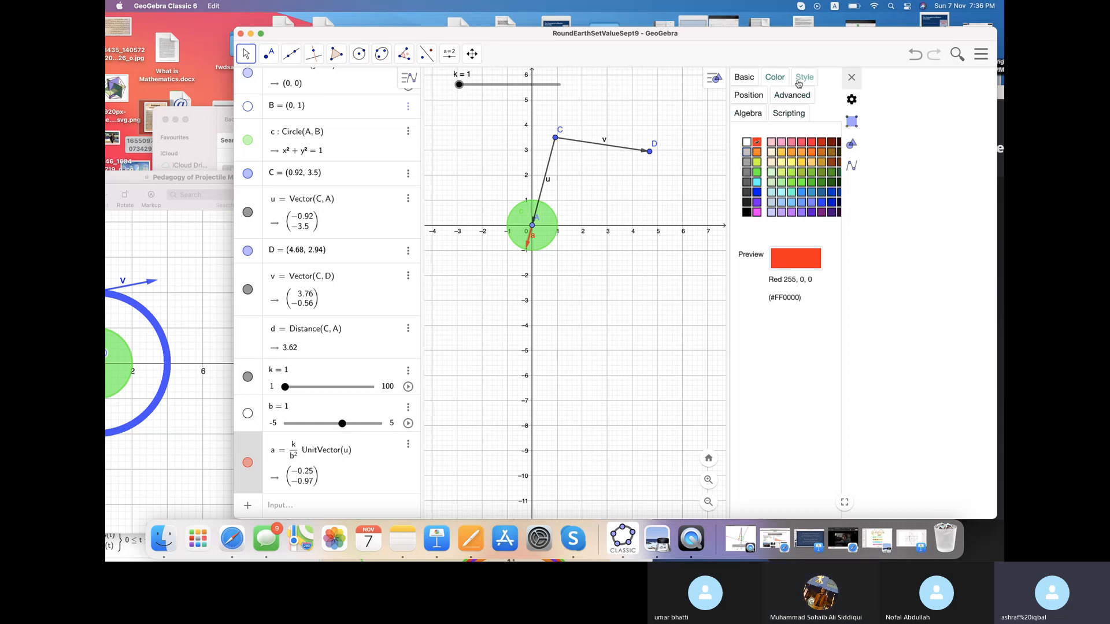
# - Set the starting point of vector a to point C and move C to about (0.78, 3.94)
pyautogui.click(748, 97)
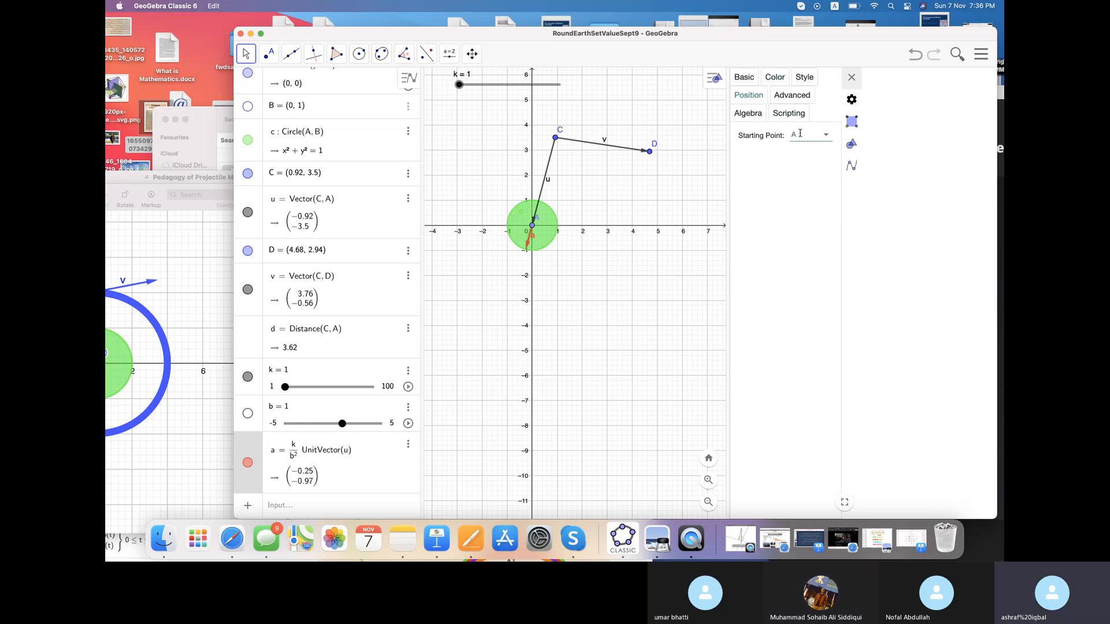
pyautogui.click(827, 135)
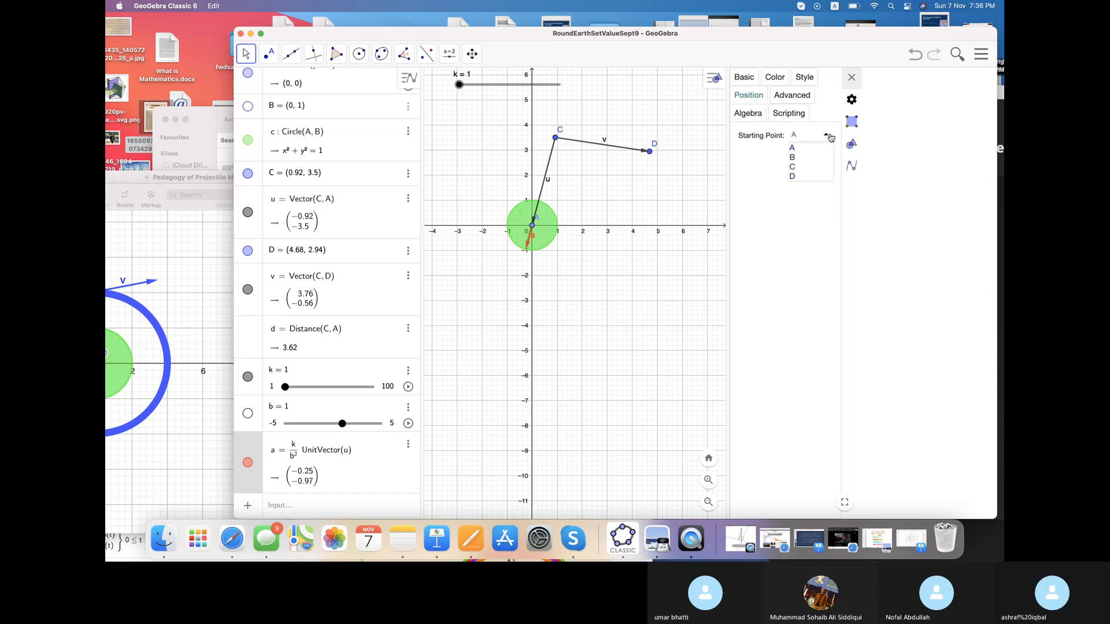
pyautogui.click(810, 151)
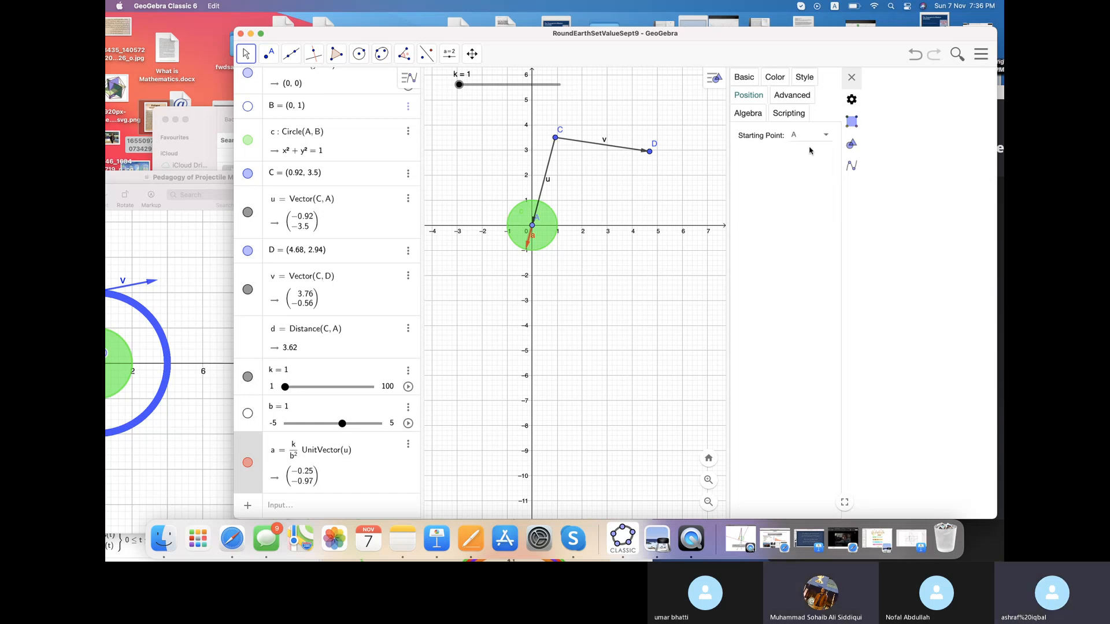
pyautogui.click(827, 136)
pyautogui.click(817, 167)
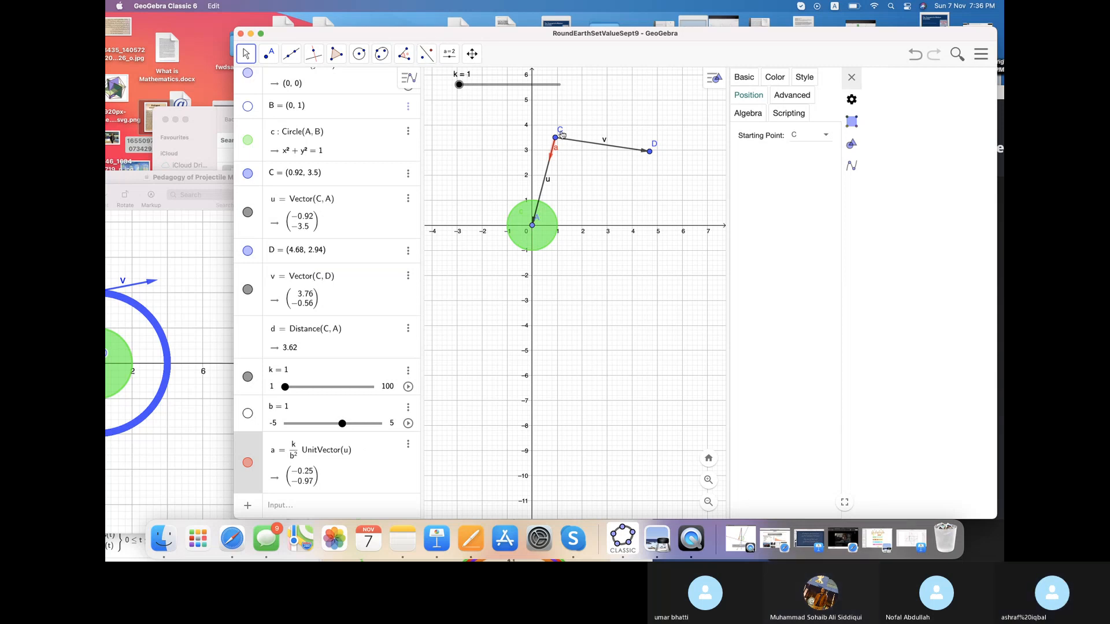
pyautogui.moveTo(555, 140)
pyautogui.mouseDown()
pyautogui.moveTo(548, 168)
pyautogui.moveTo(566, 119)
pyautogui.moveTo(551, 168)
pyautogui.moveTo(561, 121)
pyautogui.moveTo(549, 163)
pyautogui.moveTo(552, 129)
pyautogui.mouseUp()
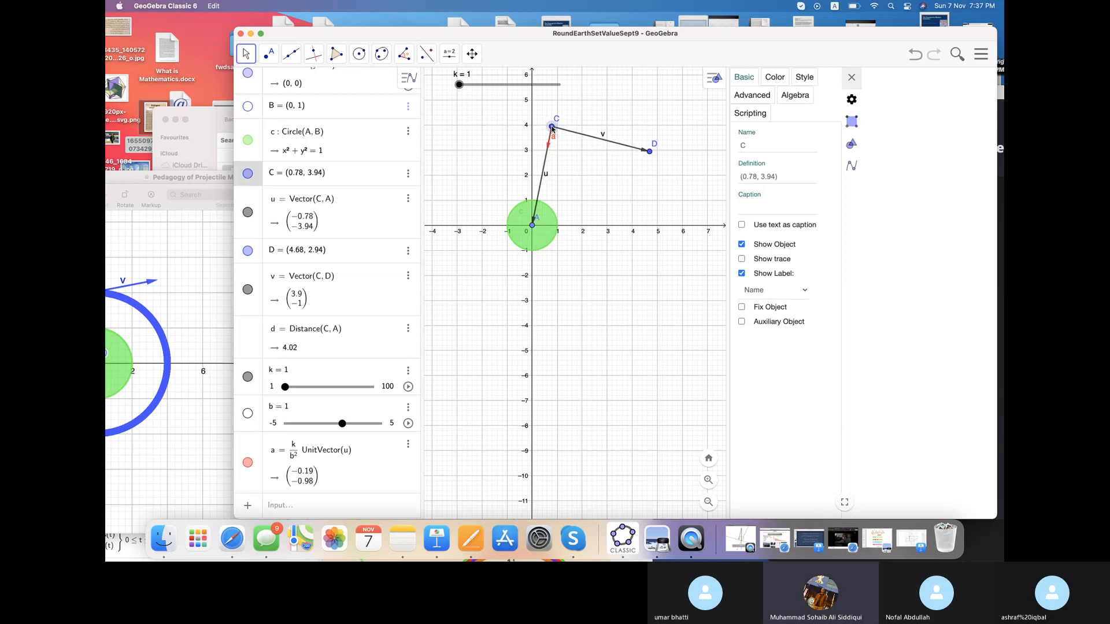
# - Redefine the acceleration vector a as k/d² UnitVector(u), replacing b with the distance d
pyautogui.click(294, 458)
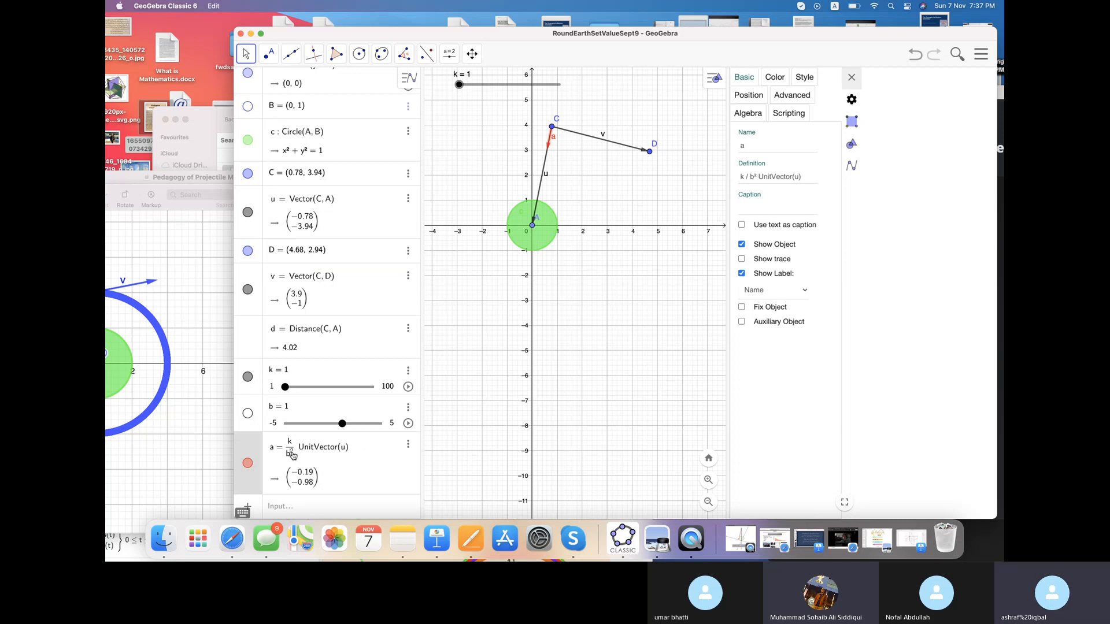
pyautogui.press('Escape')
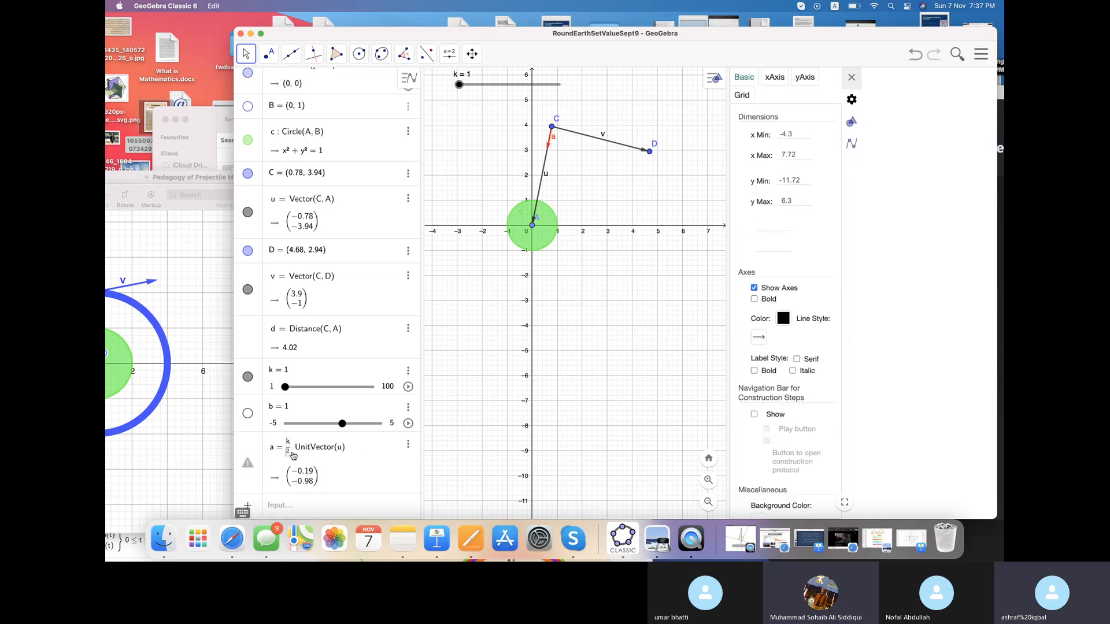
pyautogui.press('Return')
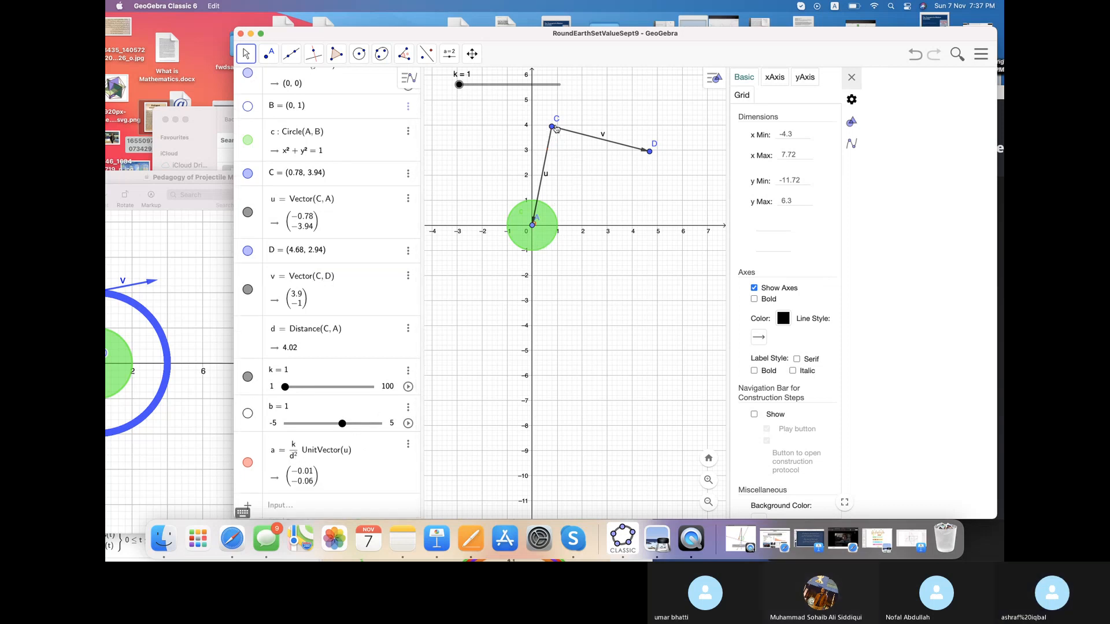
# - Move point C to about (1.8, 4.38) and set slider k to 52.1
pyautogui.moveTo(552, 125); pyautogui.dragTo(577, 118)
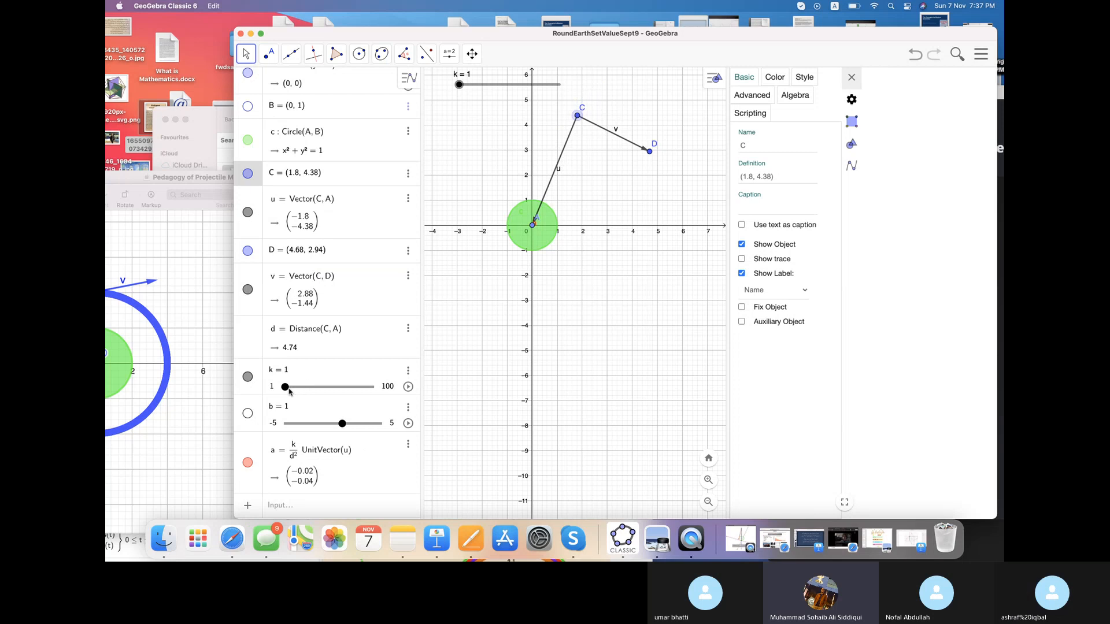
pyautogui.moveTo(285, 388); pyautogui.dragTo(330, 392)
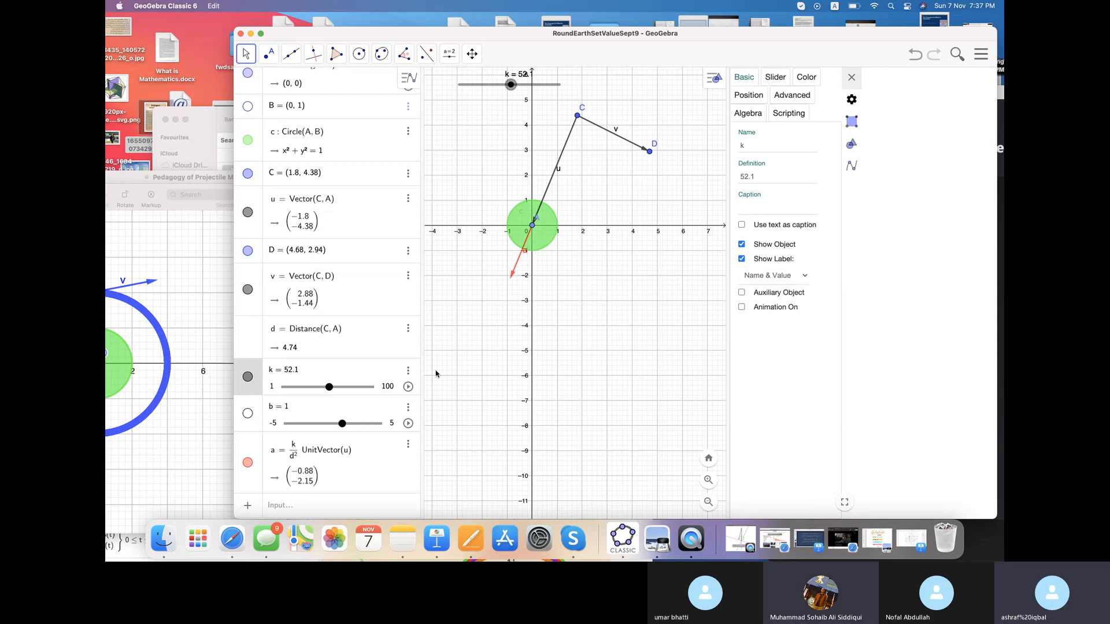
# - Open the settings of the redefined vector a and choose C as its starting point again
pyautogui.click(408, 444)
pyautogui.click(425, 493)
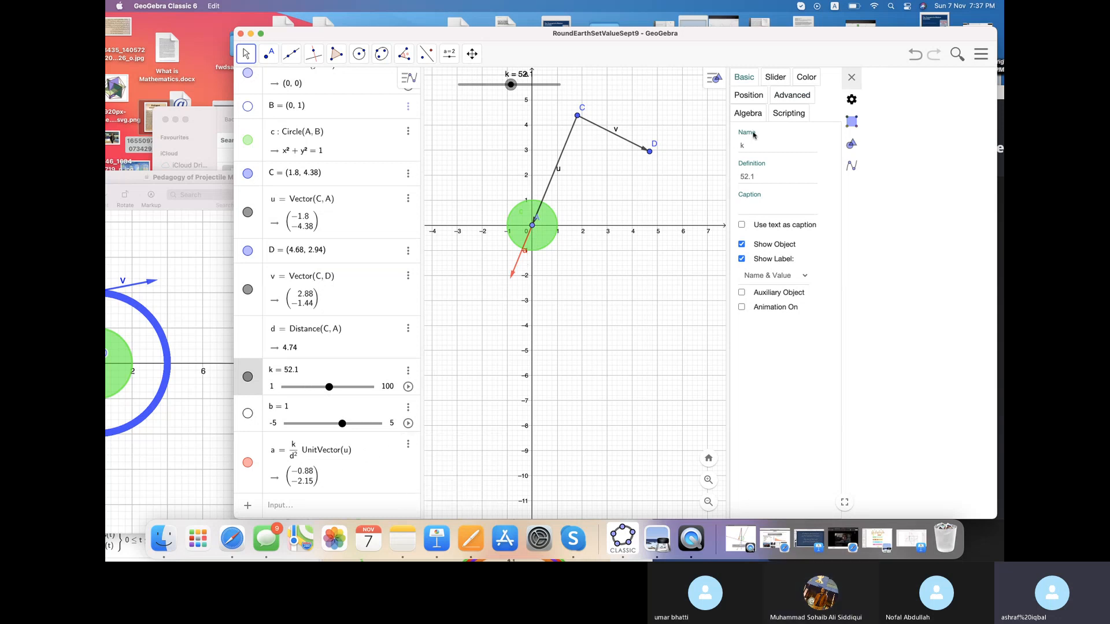
pyautogui.click(749, 97)
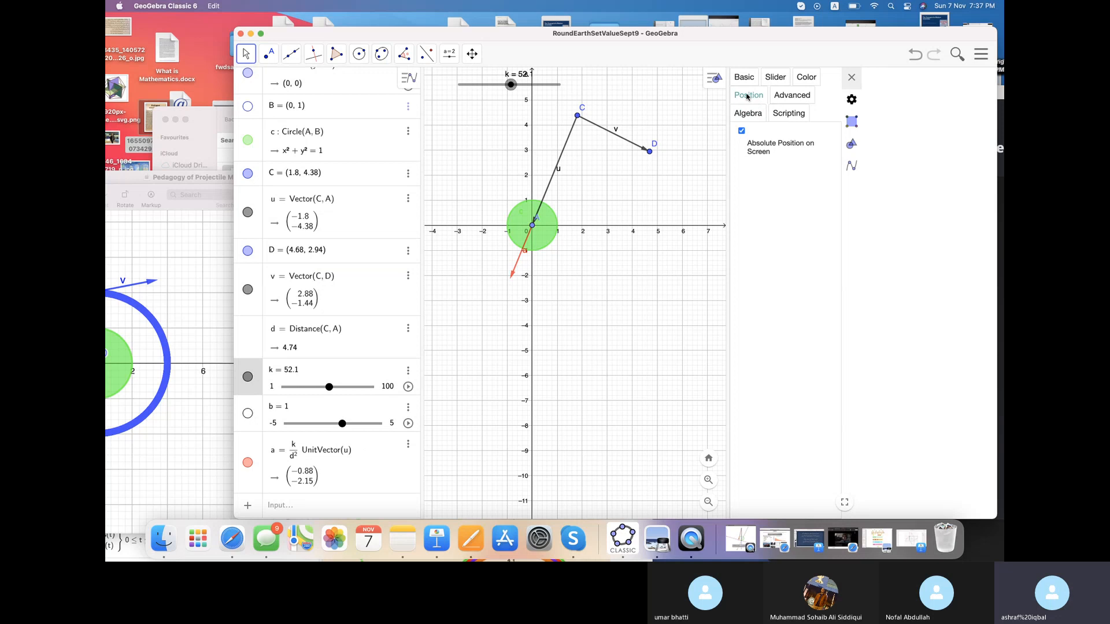
pyautogui.click(408, 444)
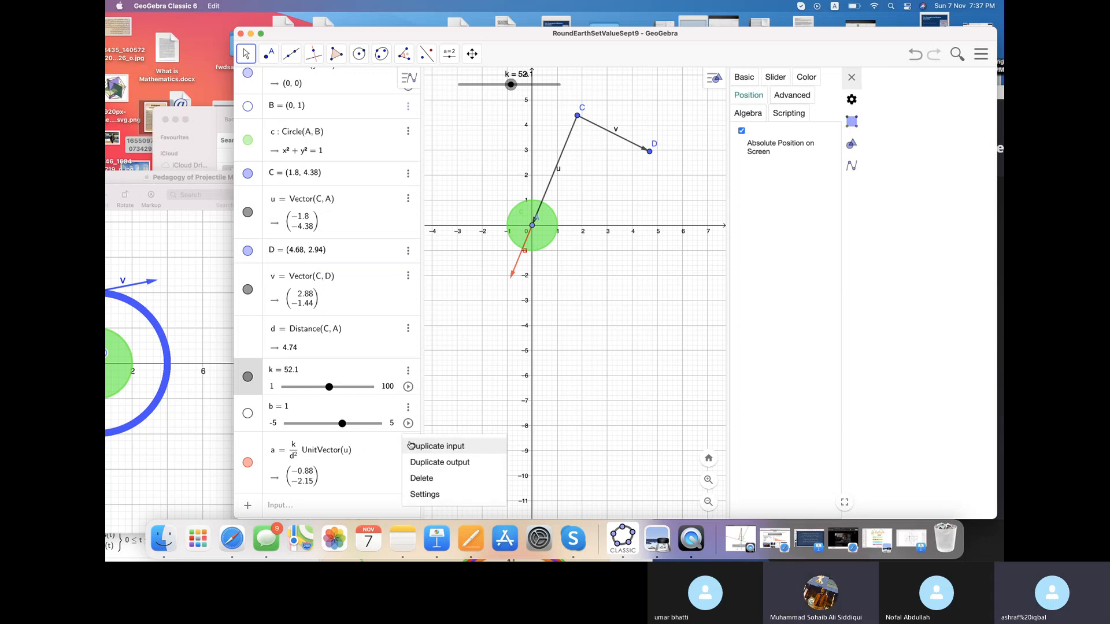
pyautogui.click(419, 494)
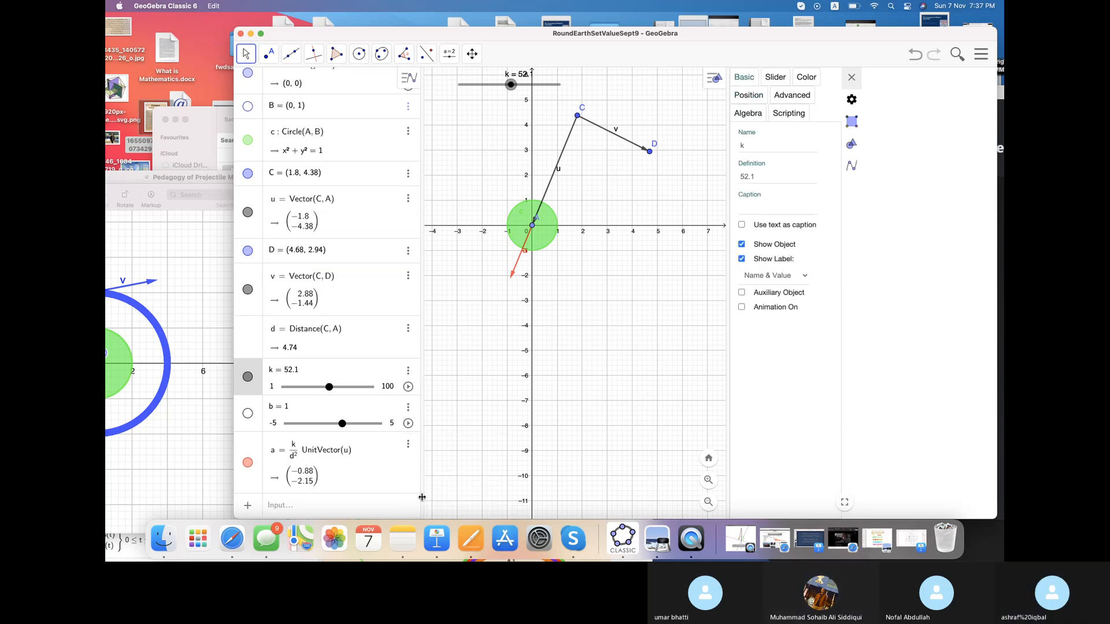
pyautogui.click(749, 97)
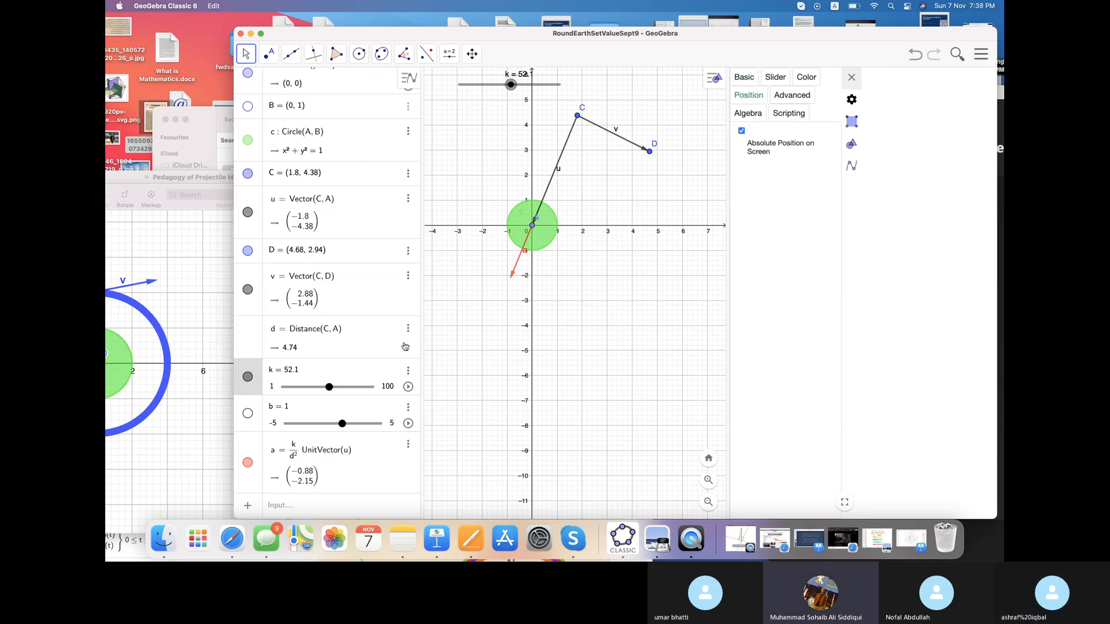
pyautogui.click(317, 457)
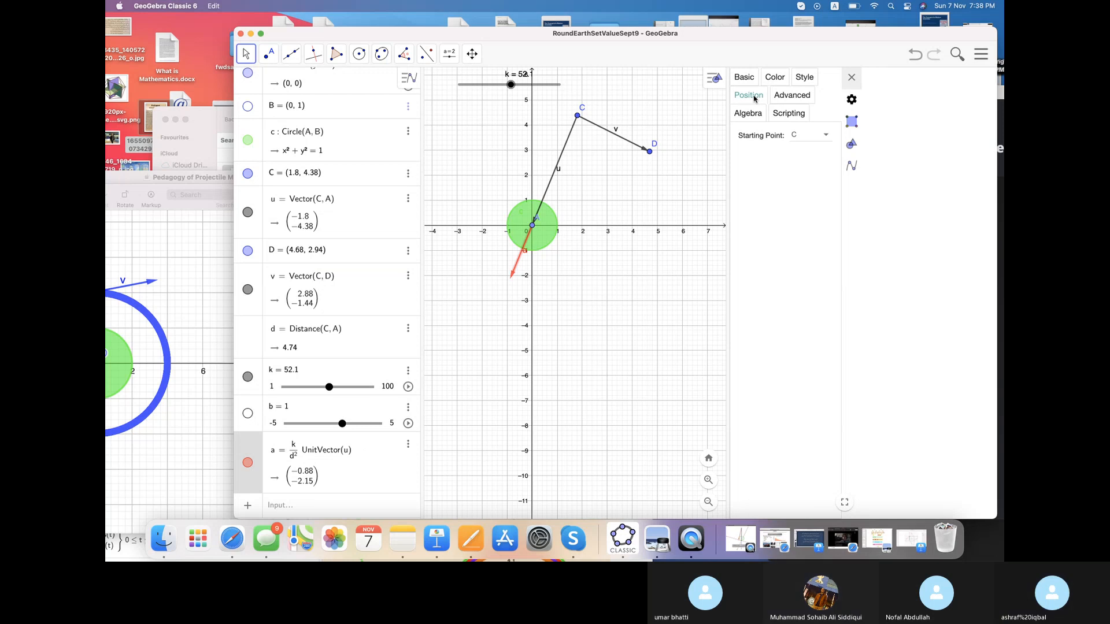
pyautogui.click(826, 137)
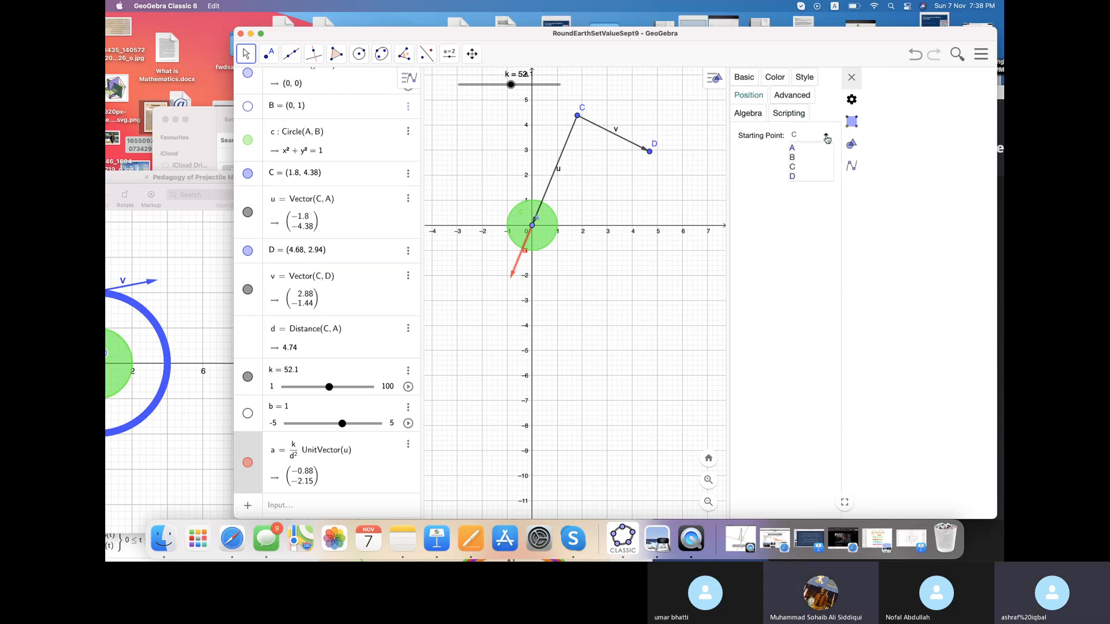
pyautogui.click(797, 168)
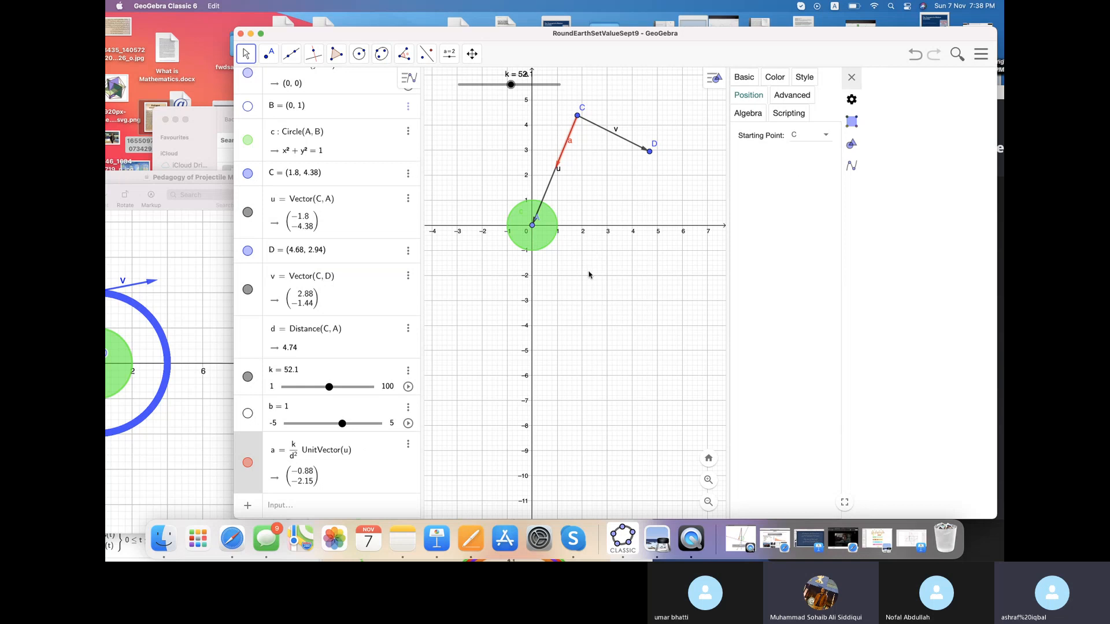
# - Colour the velocity vector v violet (127, 0, 255)
pyautogui.click(620, 140)
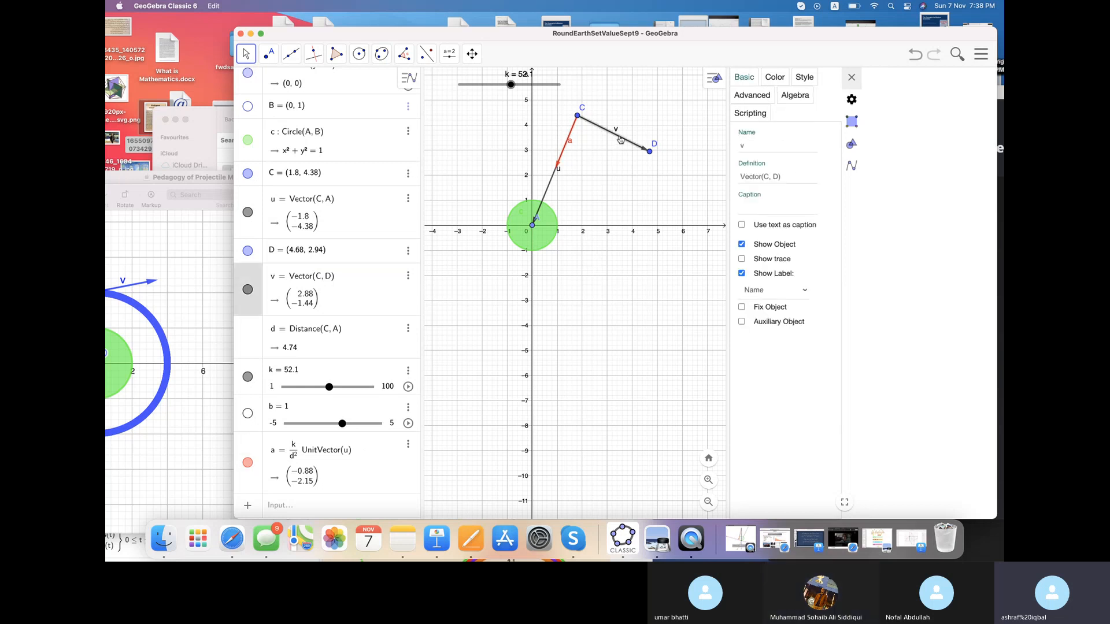
pyautogui.click(772, 82)
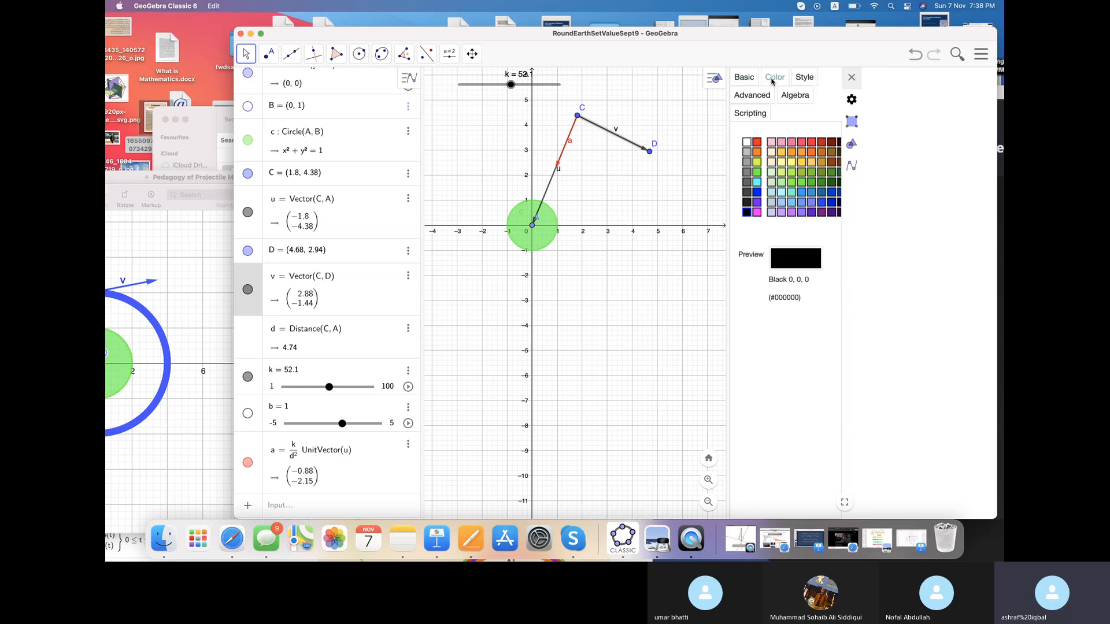
pyautogui.click(758, 203)
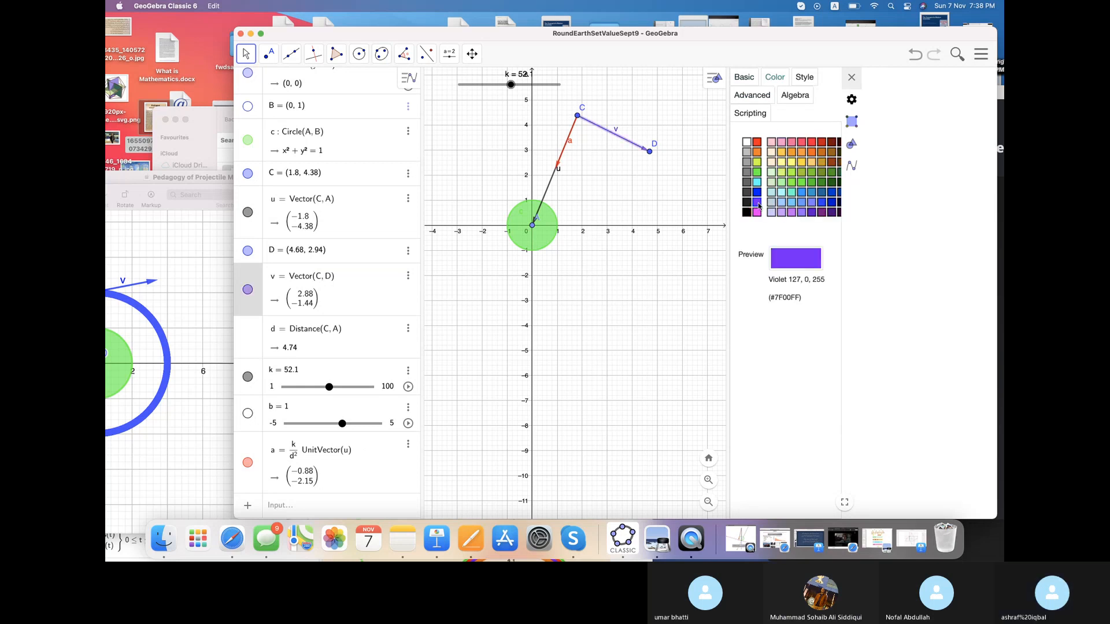
# - Colour vector u lime (191, 255, 0), close the settings and shift point C to about (1.76, 4.28)
pyautogui.click(549, 188)
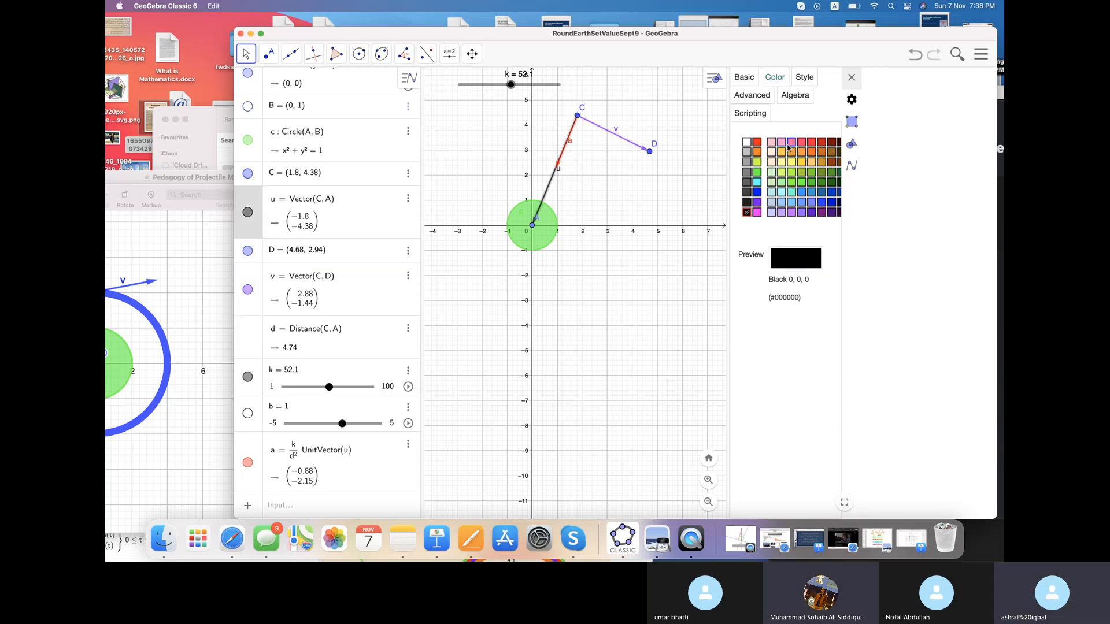
pyautogui.click(757, 163)
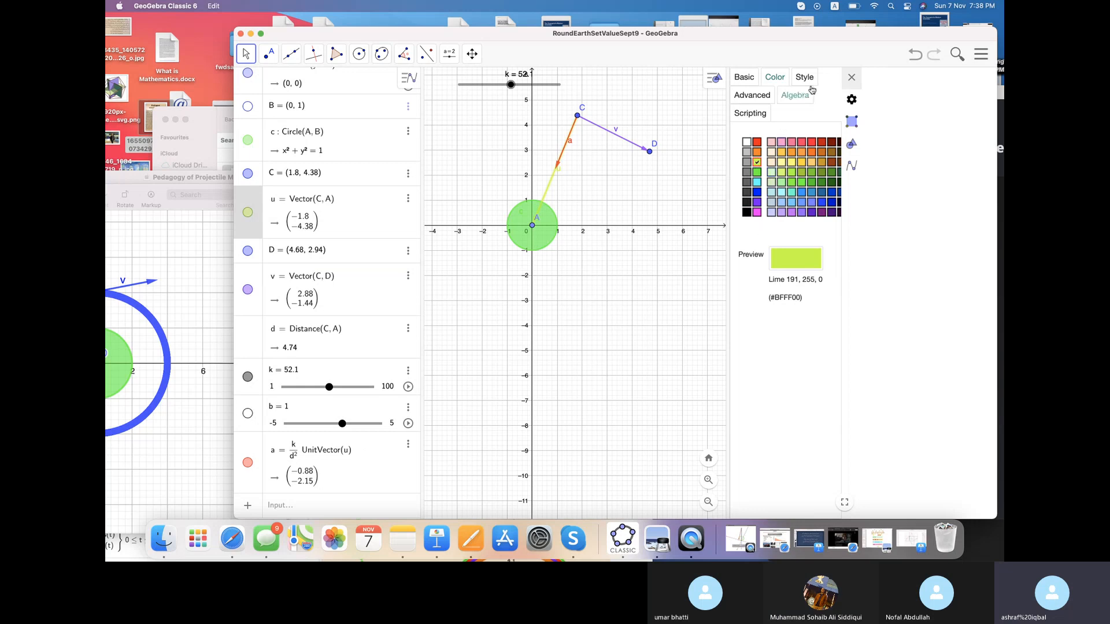
pyautogui.click(852, 79)
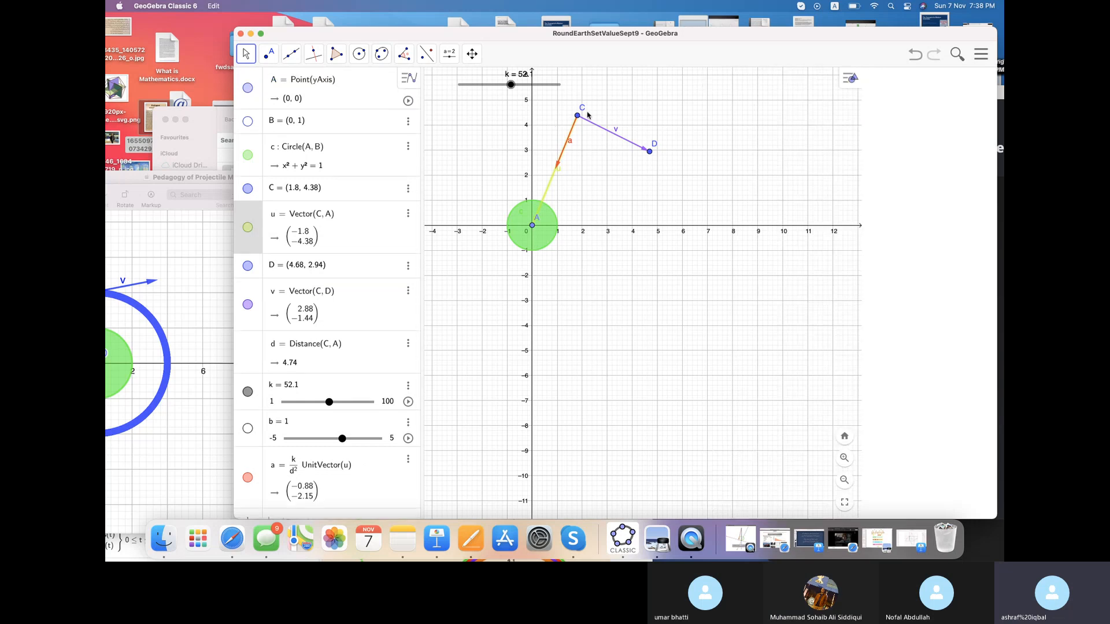
pyautogui.moveTo(579, 118)
pyautogui.mouseDown()
pyautogui.moveTo(566, 138)
pyautogui.moveTo(582, 100)
pyautogui.moveTo(577, 118)
pyautogui.mouseUp()
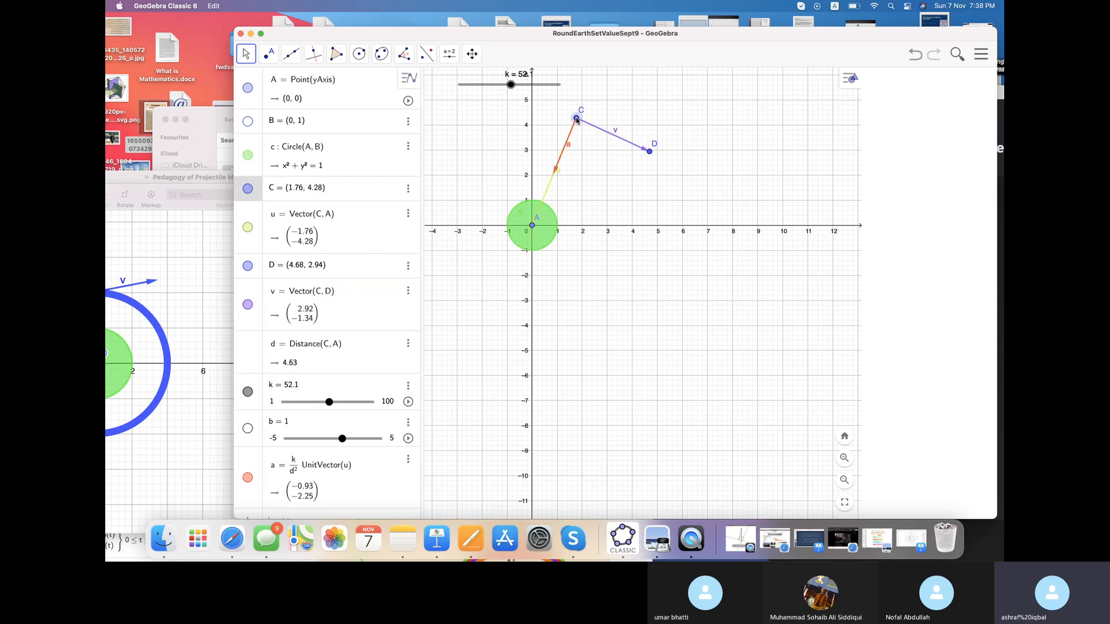
# - Create a number slider named start from -5 to 5 with increment 0.1 near the graph's upper-right corner, and set it to 0.8
pyautogui.scroll(-1, 360, 323)
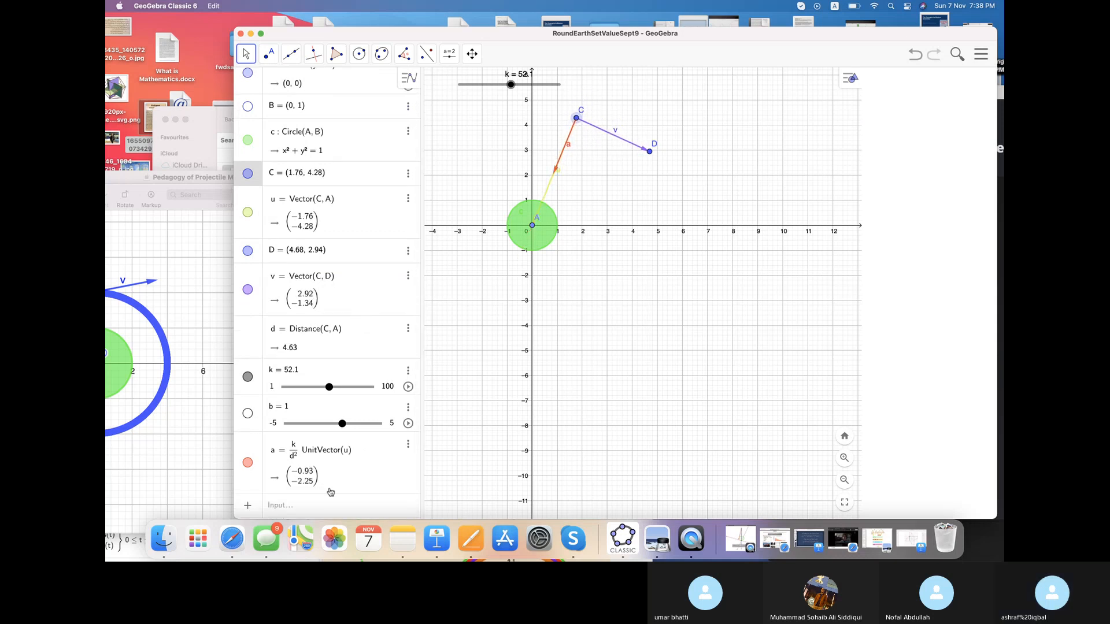
pyautogui.click(330, 508)
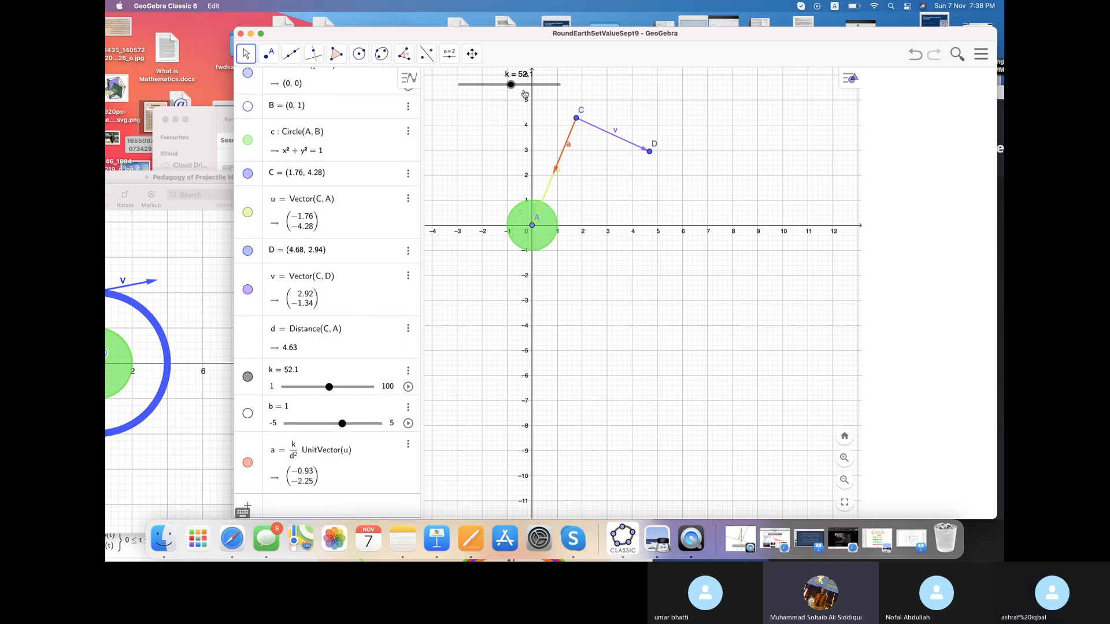
pyautogui.click(449, 54)
pyautogui.click(470, 84)
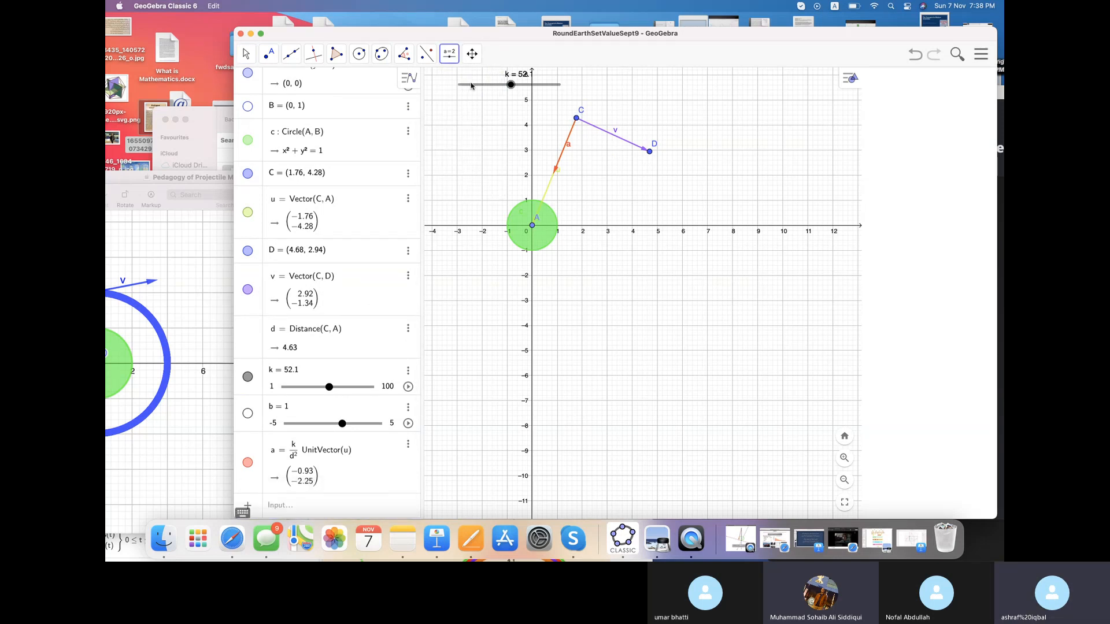
pyautogui.click(764, 97)
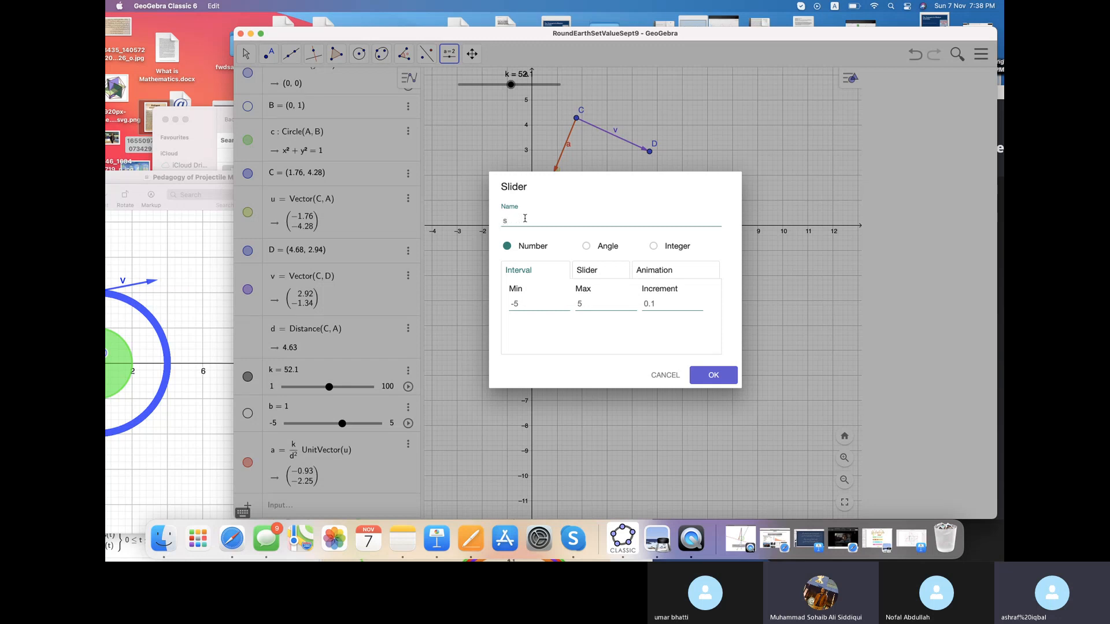
pyautogui.write('rt')
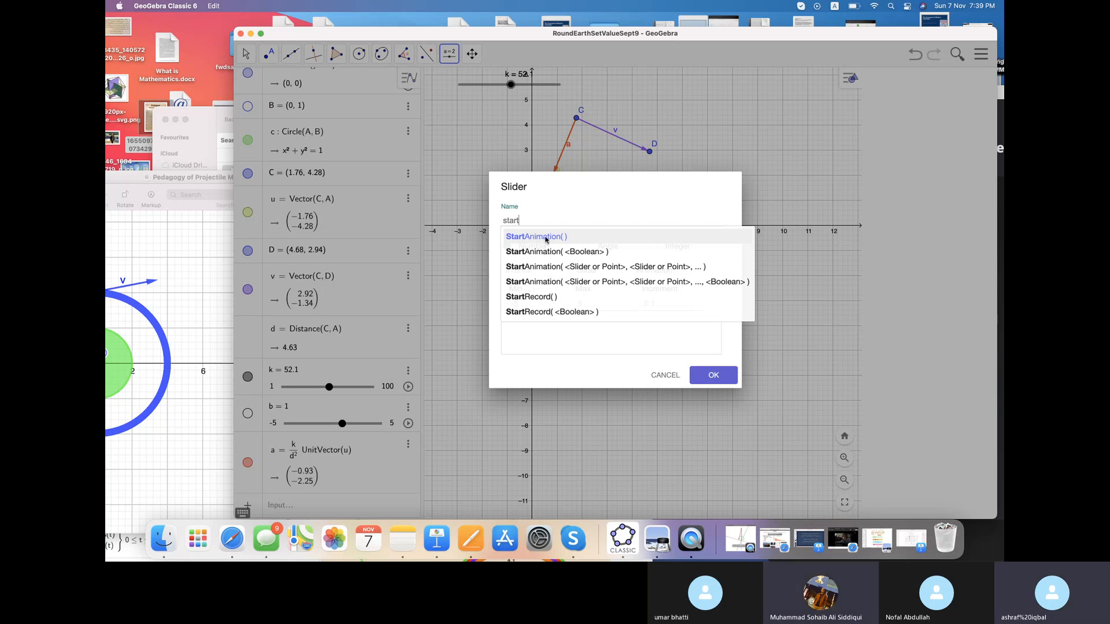
pyautogui.click(719, 381)
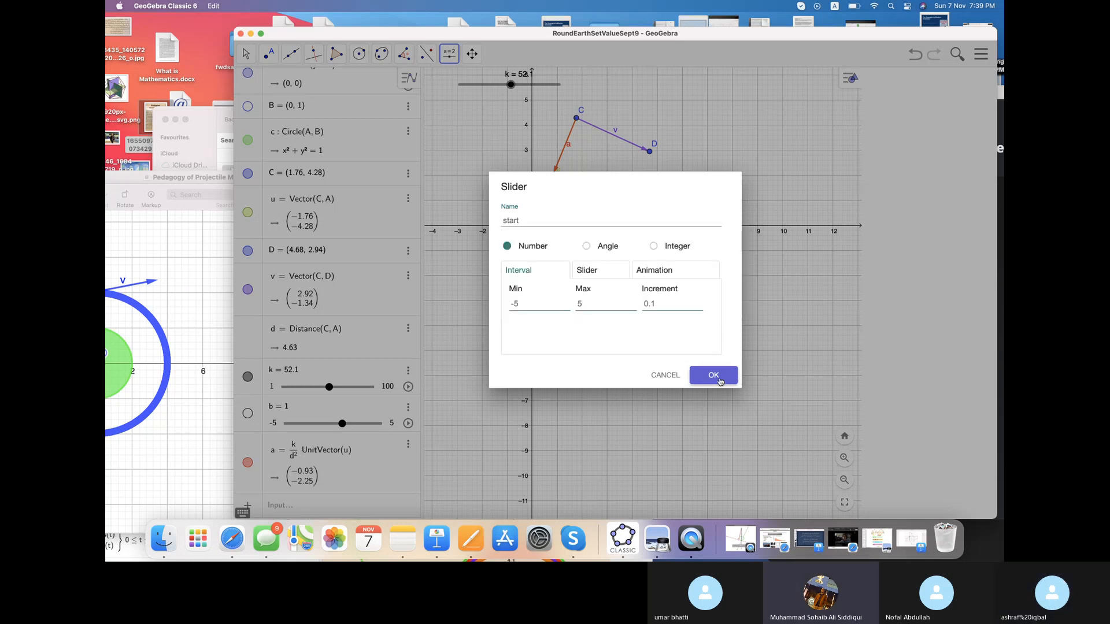
pyautogui.click(719, 382)
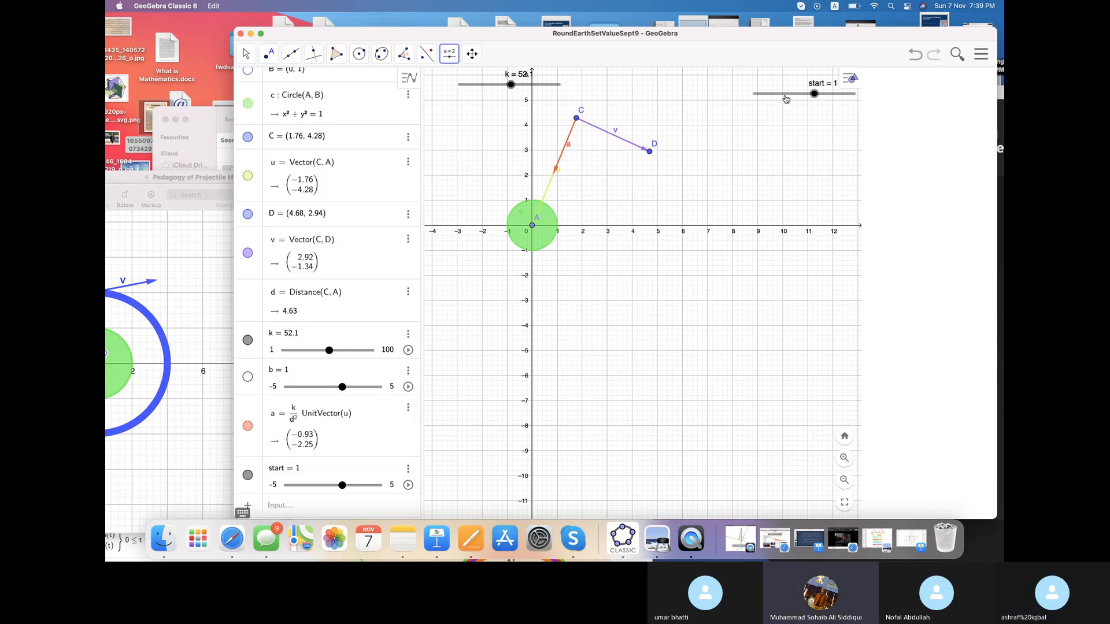
pyautogui.moveTo(789, 96)
pyautogui.mouseDown()
pyautogui.moveTo(741, 103)
pyautogui.moveTo(803, 102)
pyautogui.moveTo(776, 102)
pyautogui.mouseUp()
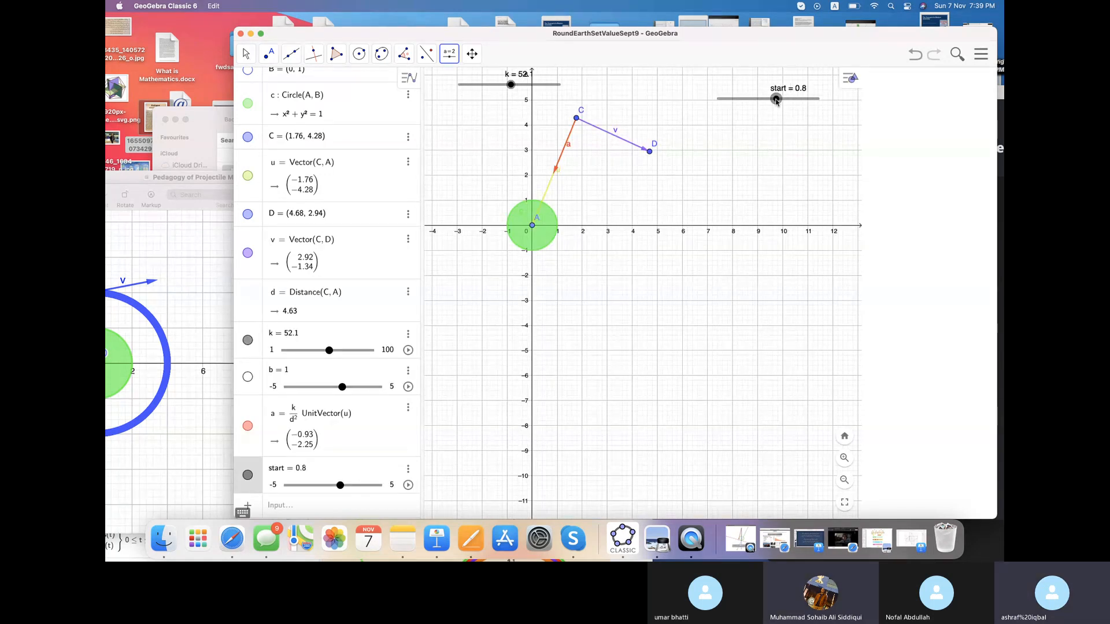
# - Open the settings of the start slider, then hide the slider and show it again, discarding the unneeded new slider in between
pyautogui.click(408, 469)
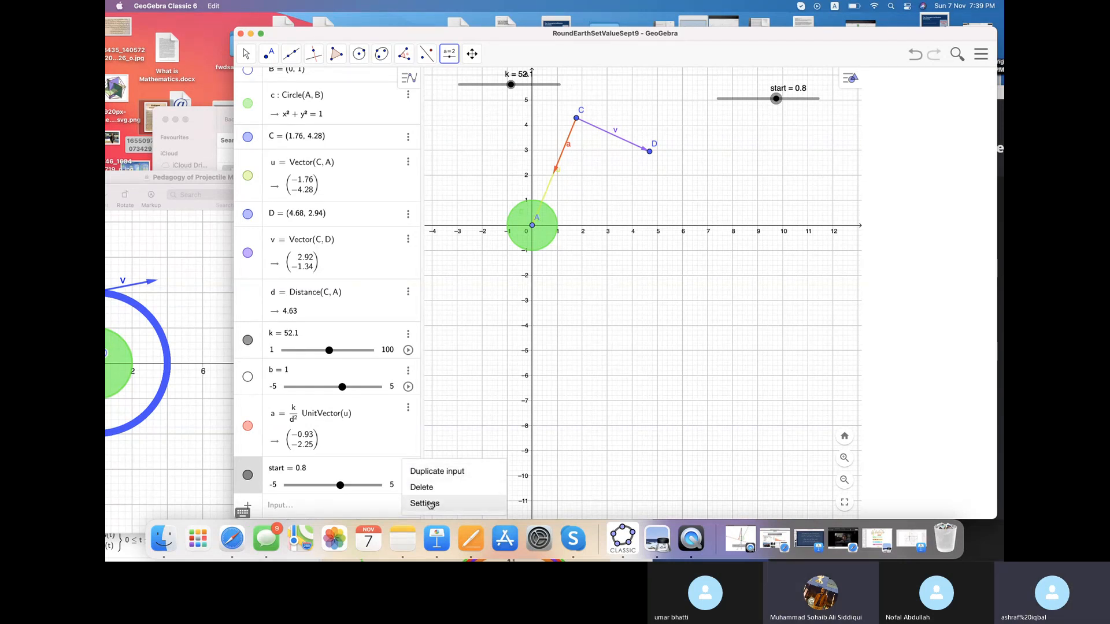
pyautogui.click(430, 505)
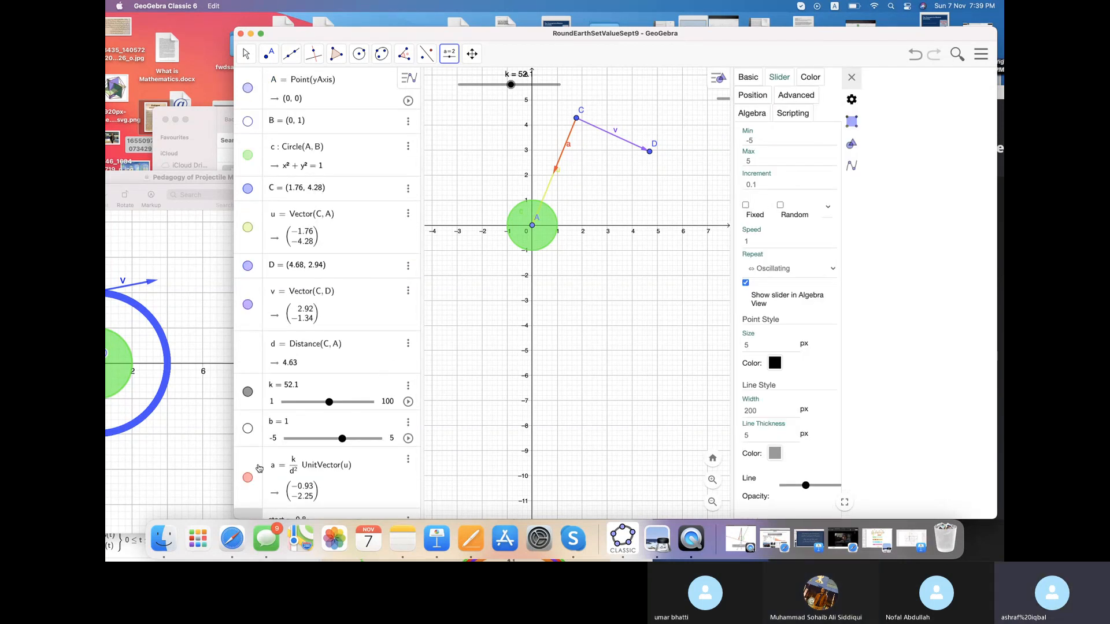
pyautogui.scroll(-2, 288, 473)
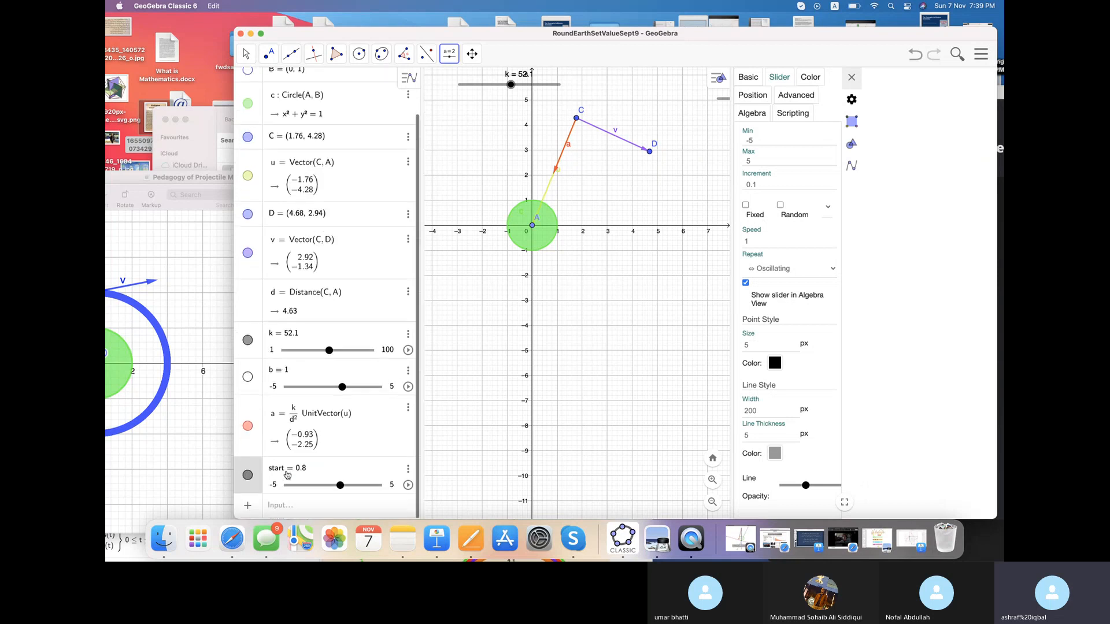
pyautogui.click(247, 476)
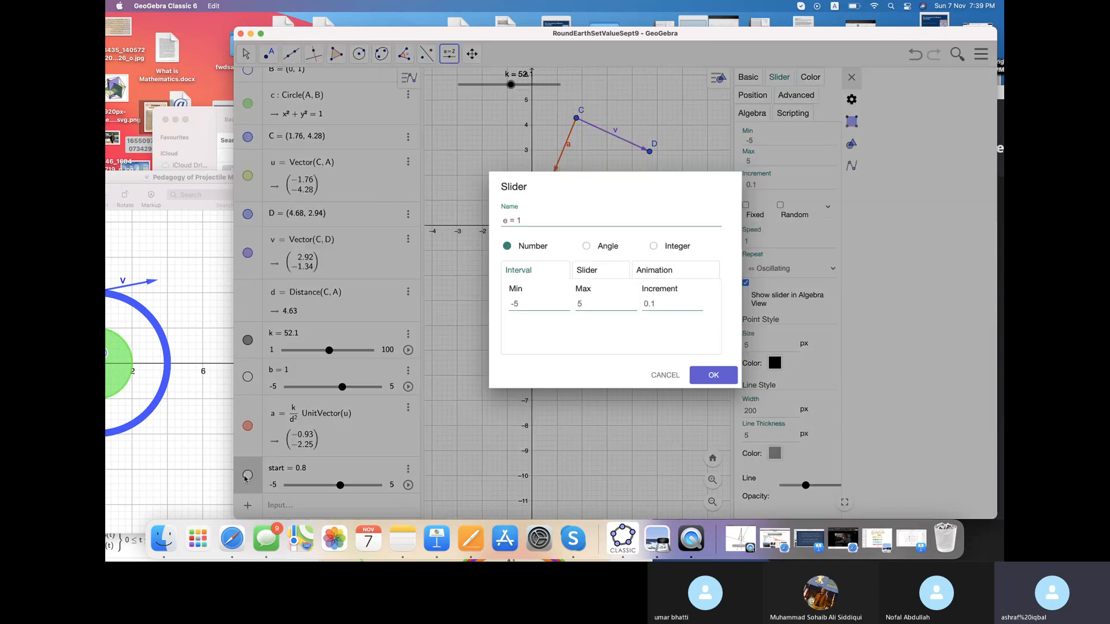
pyautogui.click(659, 375)
pyautogui.click(246, 54)
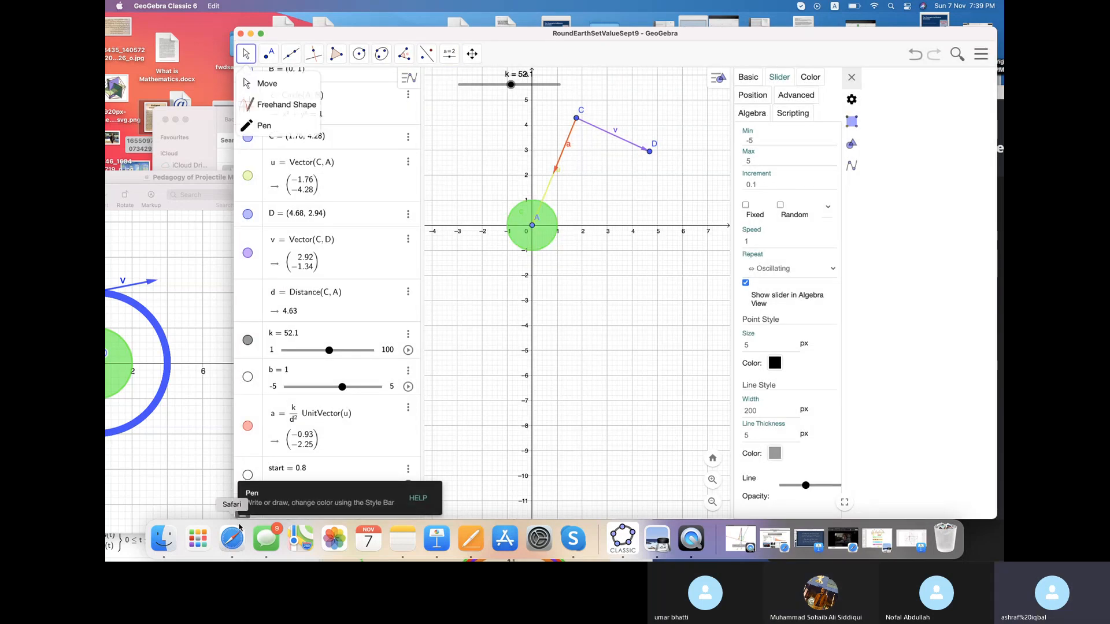
pyautogui.click(248, 475)
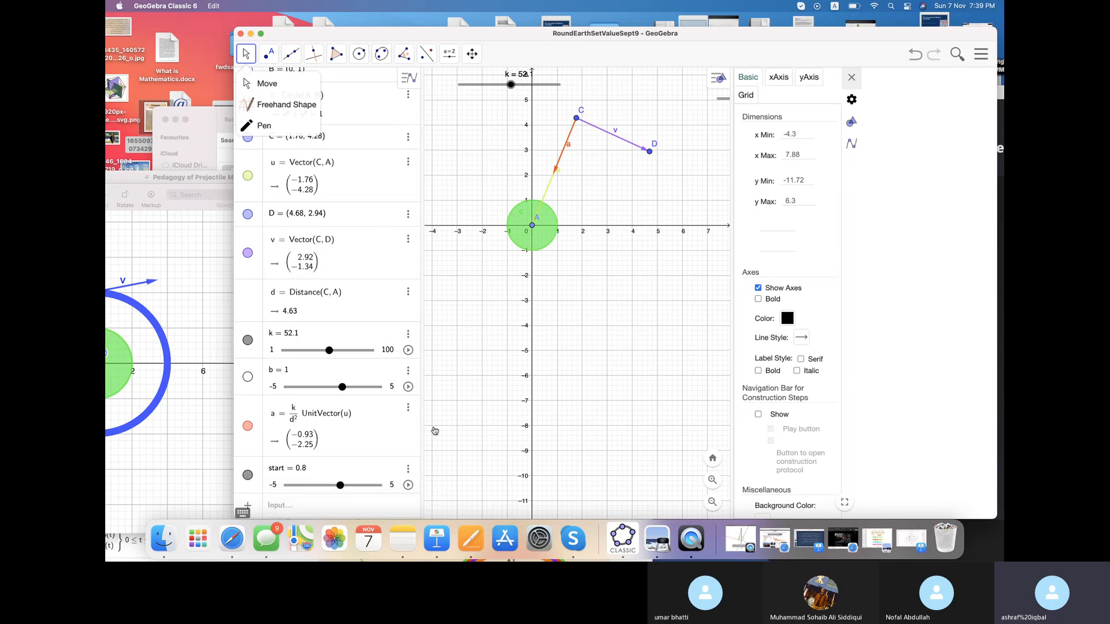
# - Select the start slider with its visibility kept on and open its scripting settings
pyautogui.click(247, 476)
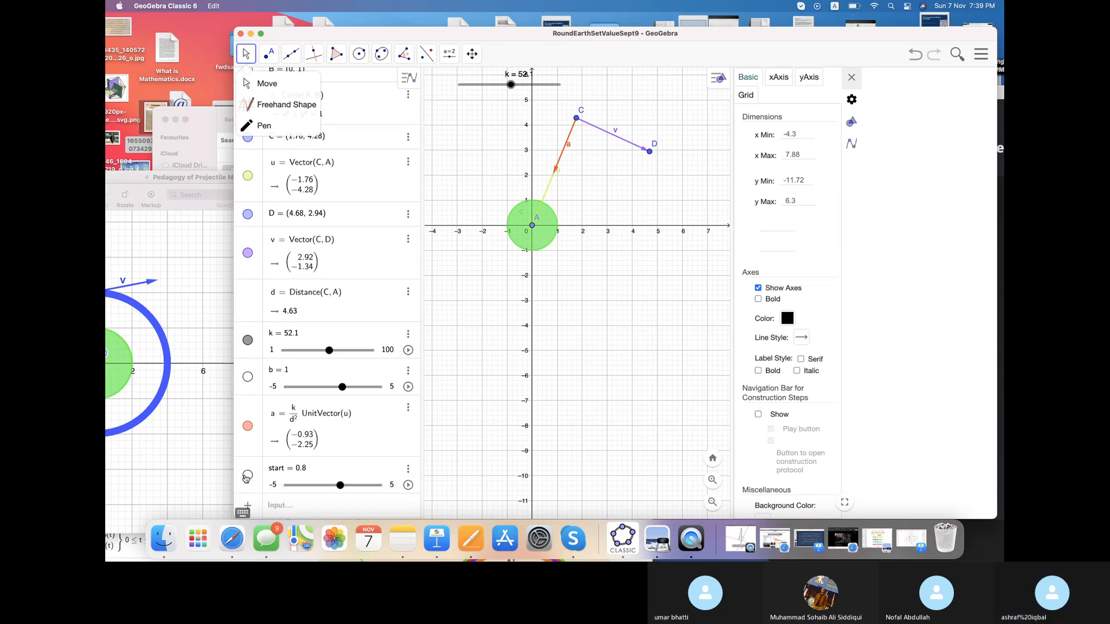
pyautogui.click(301, 471)
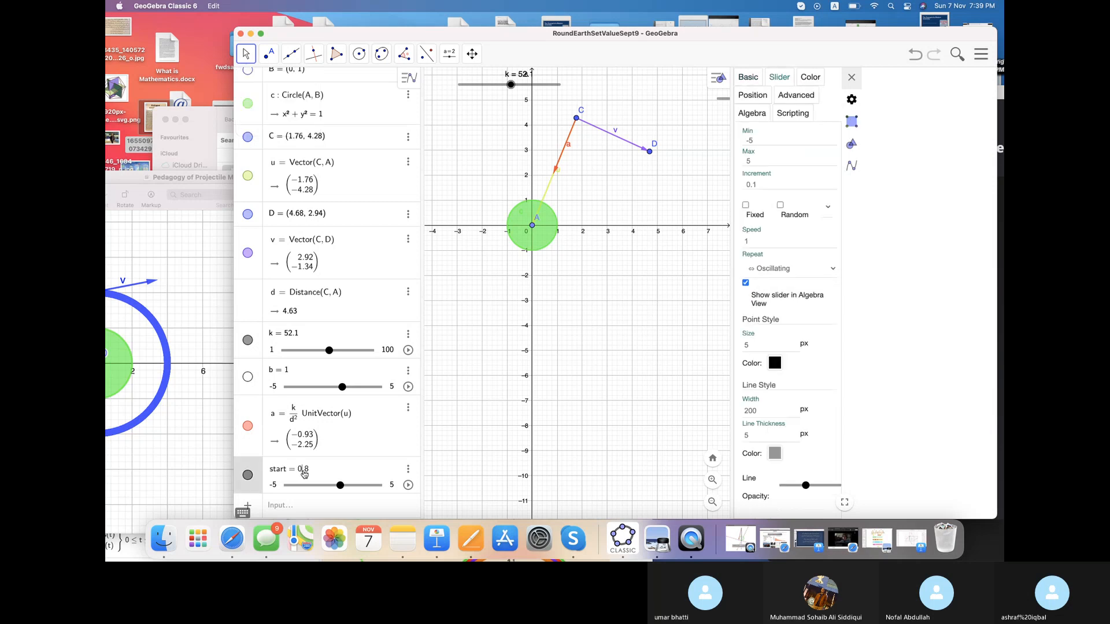
pyautogui.click(403, 466)
pyautogui.click(437, 507)
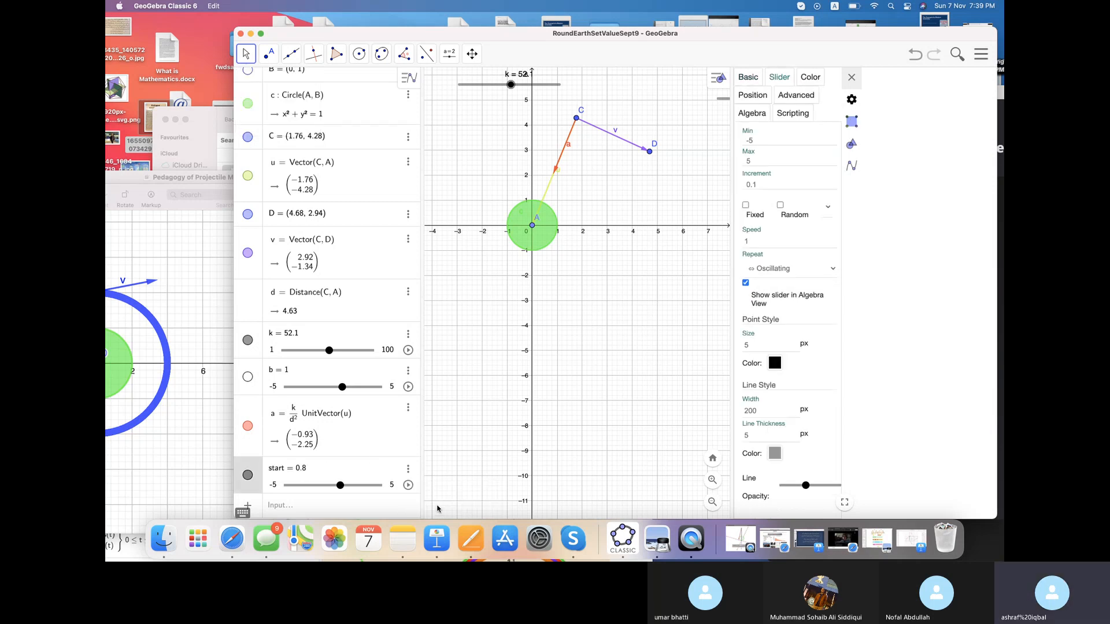
pyautogui.click(801, 115)
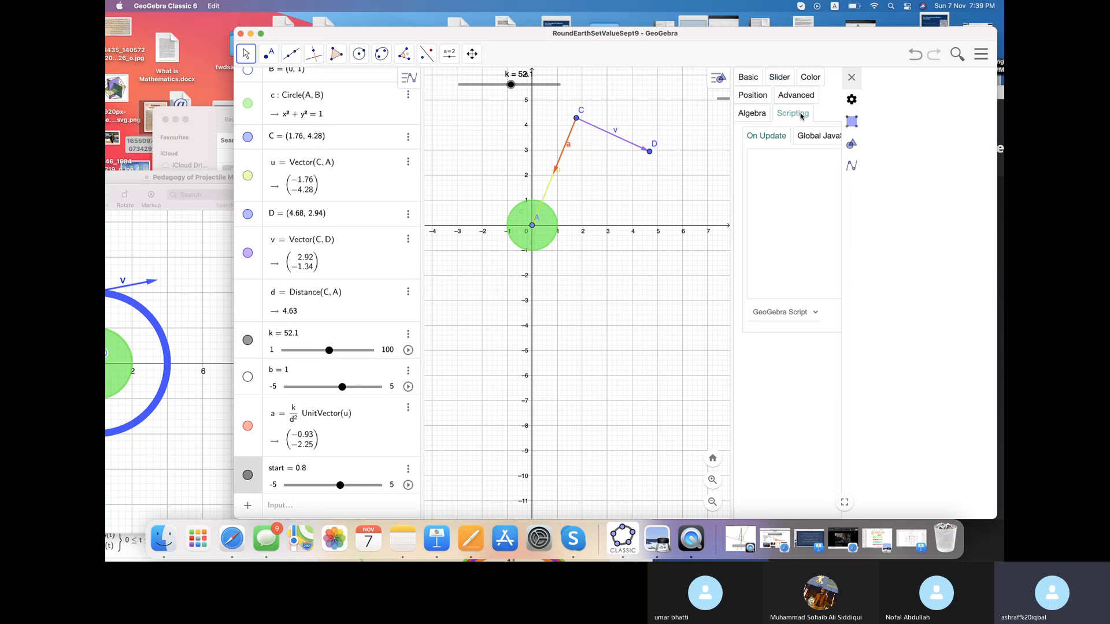
# - Enter SetValue(C,C+0.01v) as the first line of the start slider's On Update script
pyautogui.click(777, 158)
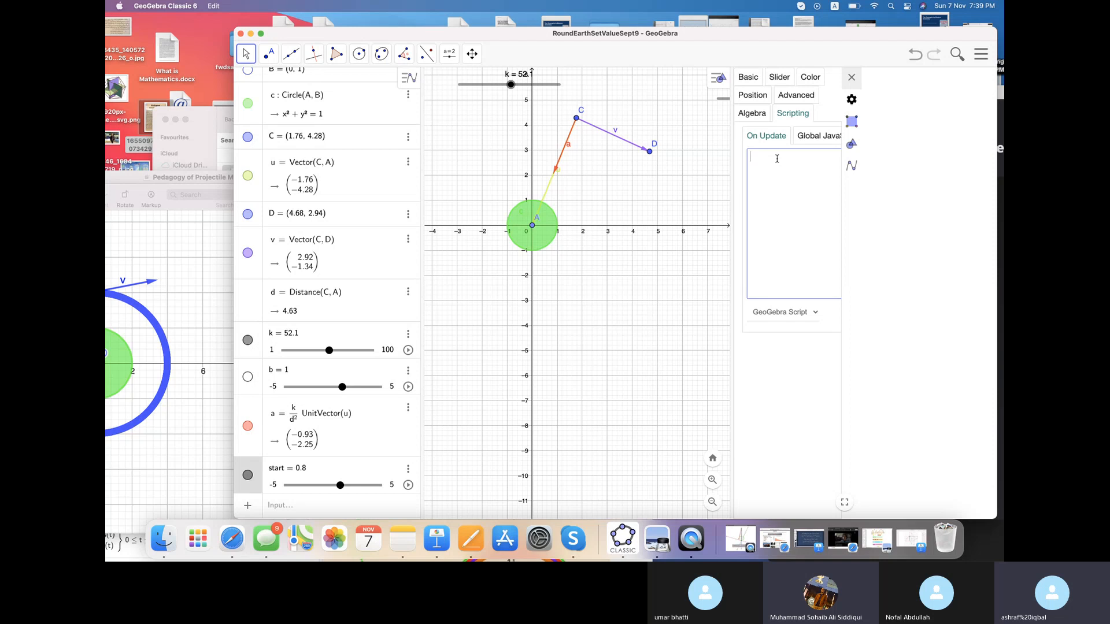
pyautogui.write('setva')
pyautogui.press('BackSpace')
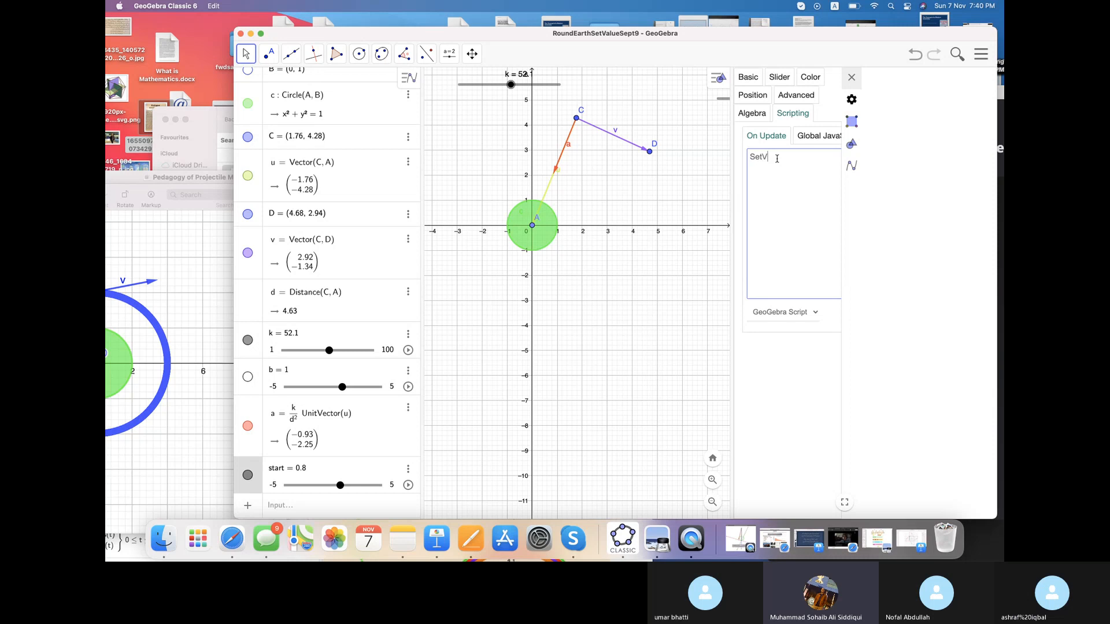
pyautogui.write('alue')
pyautogui.write('(')
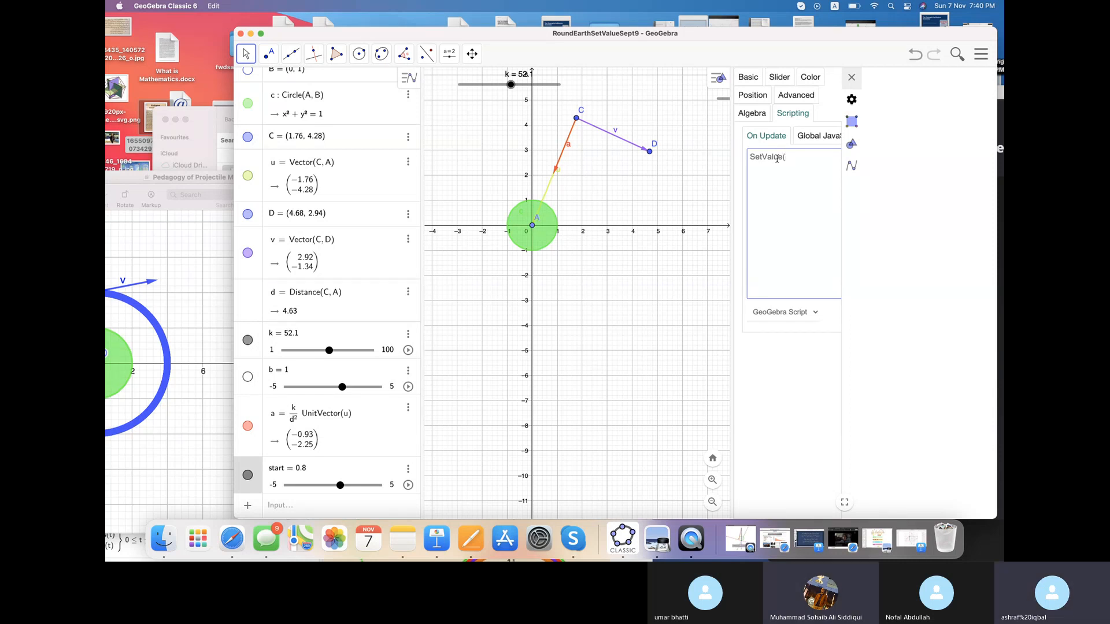
pyautogui.write('c')
pyautogui.press('BackSpace')
pyautogui.press('BackSpace')
pyautogui.write(',')
pyautogui.write('0.01')
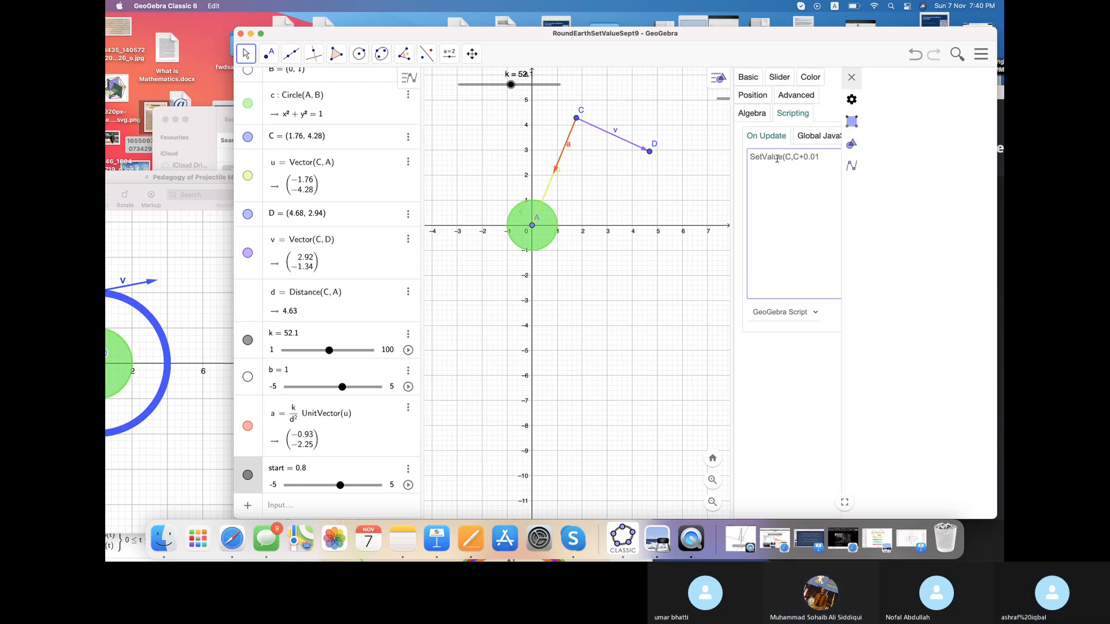
pyautogui.write('v')
# - Add SetValue(v, v+0.01a) as the second line of the On Update script and close the settings
pyautogui.write('S')
pyautogui.write('et')
pyautogui.write('Val')
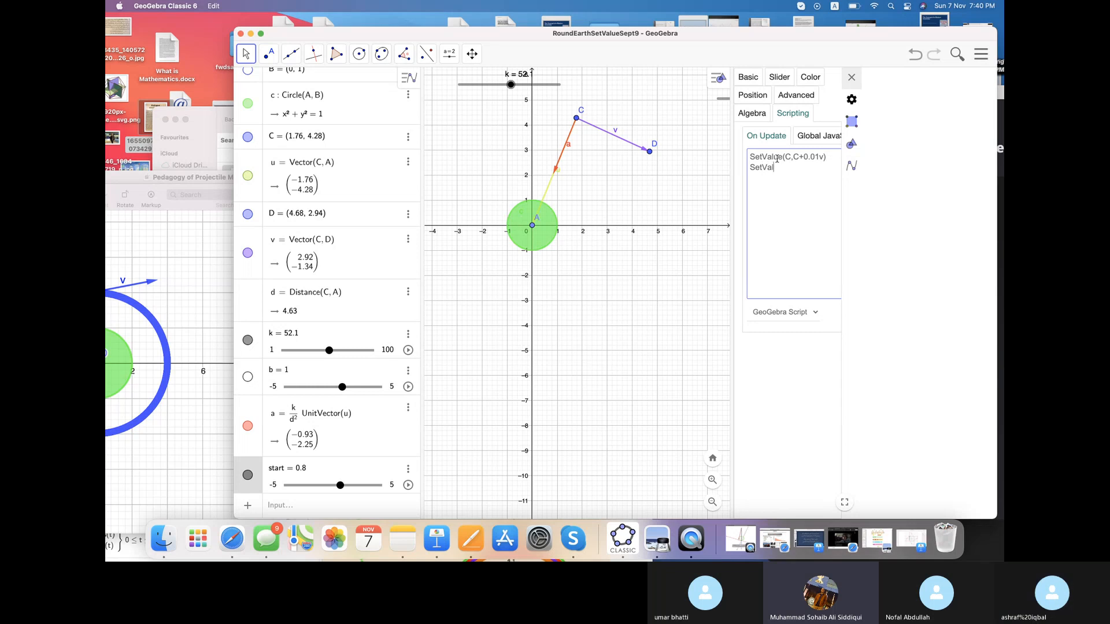
pyautogui.write('ue(V')
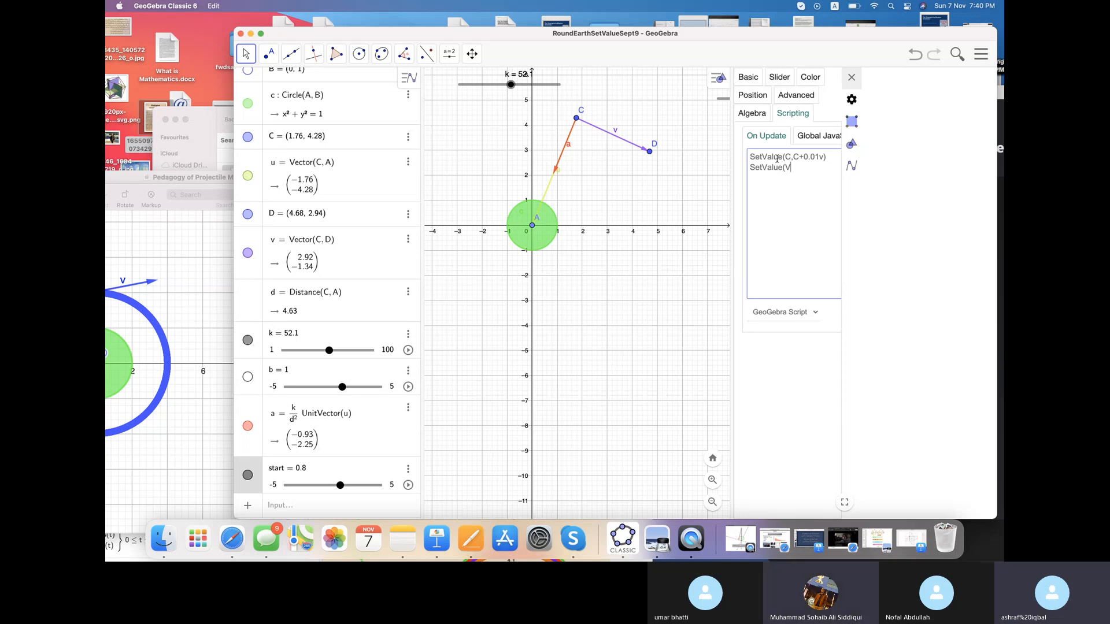
pyautogui.press('BackSpace')
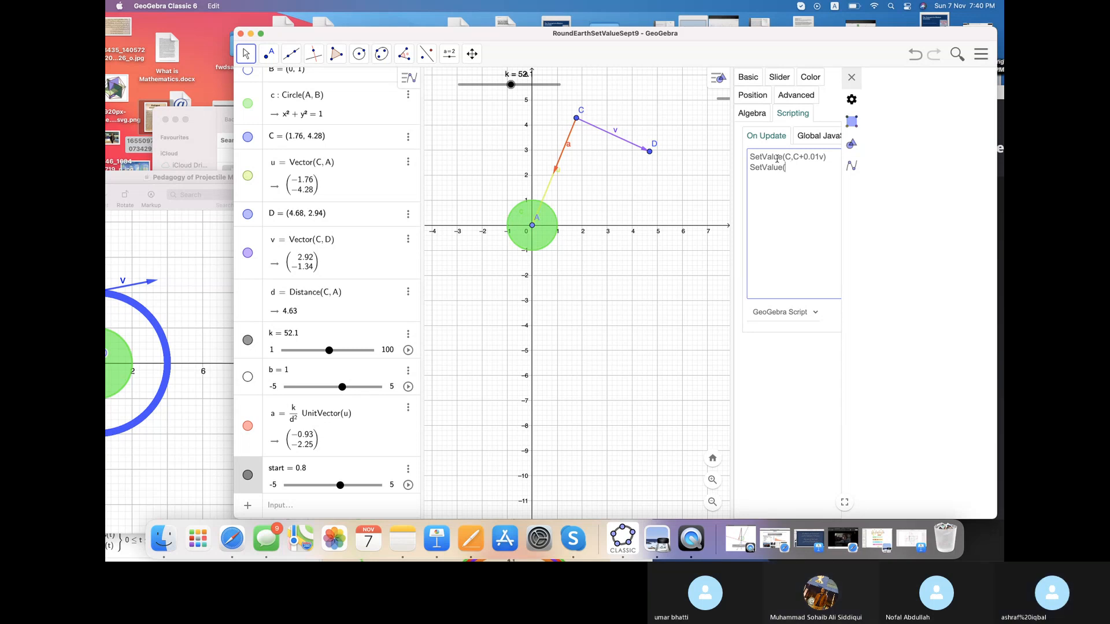
pyautogui.write('v')
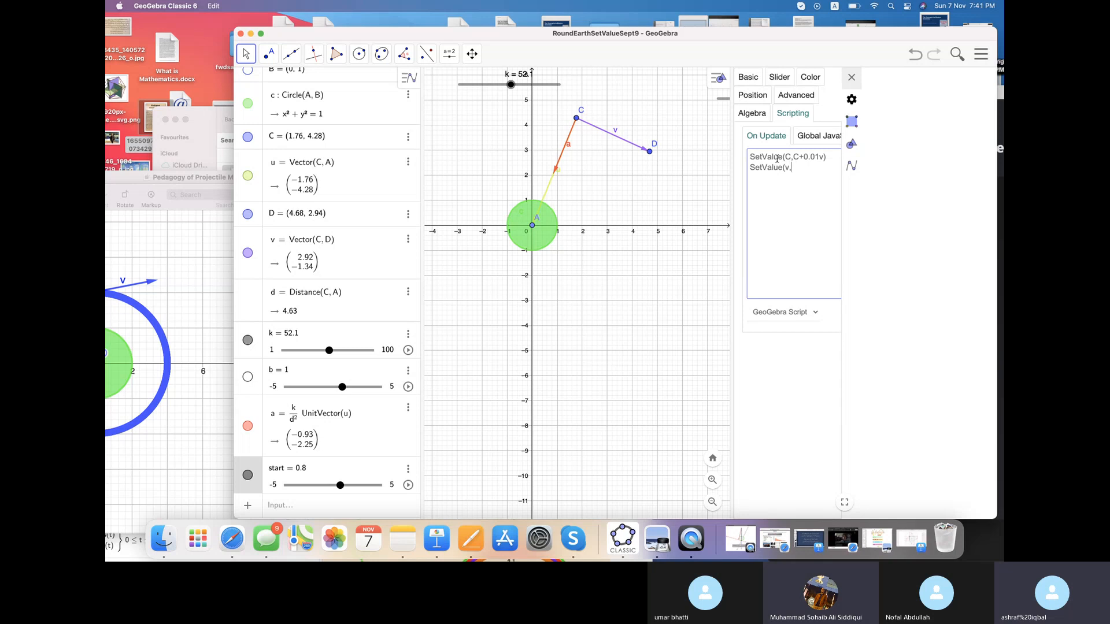
pyautogui.write(',v+')
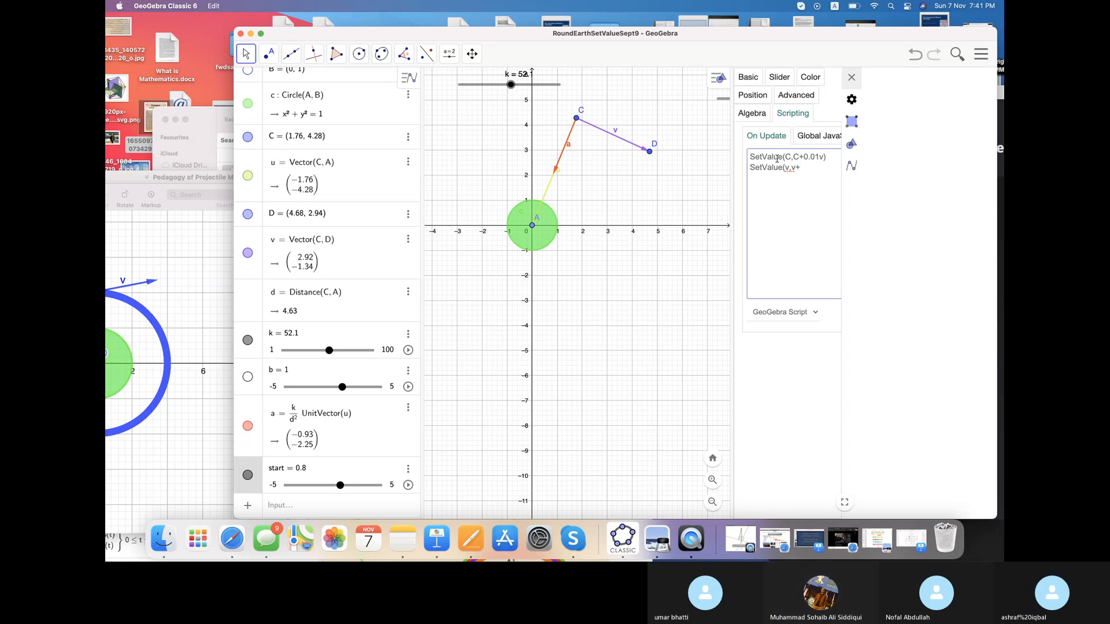
pyautogui.write('0.01a')
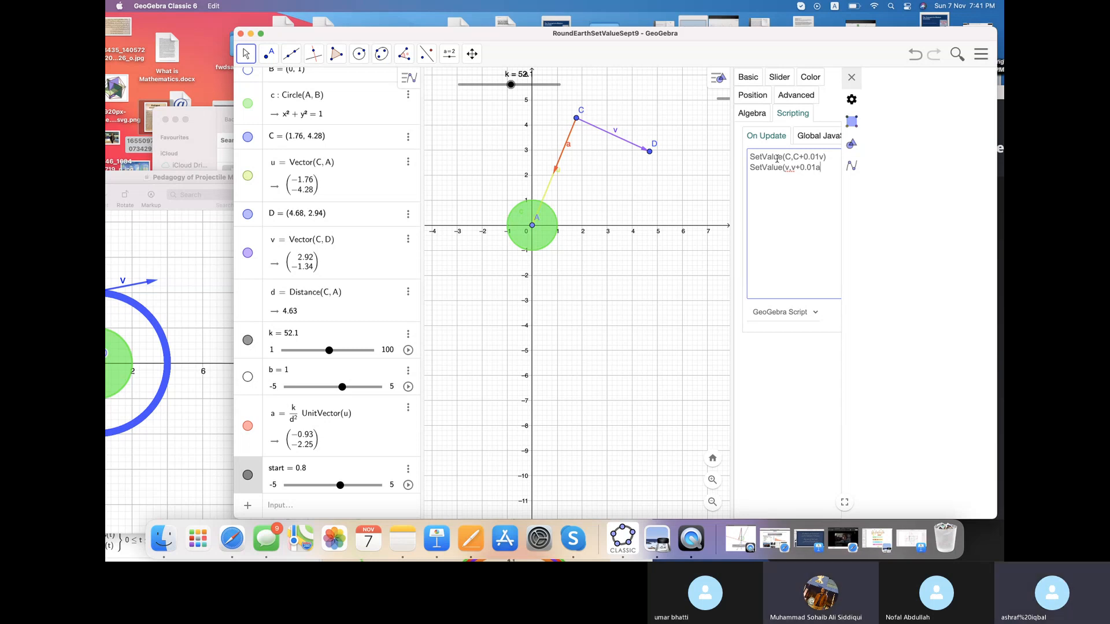
pyautogui.write(')')
pyautogui.press('Return')
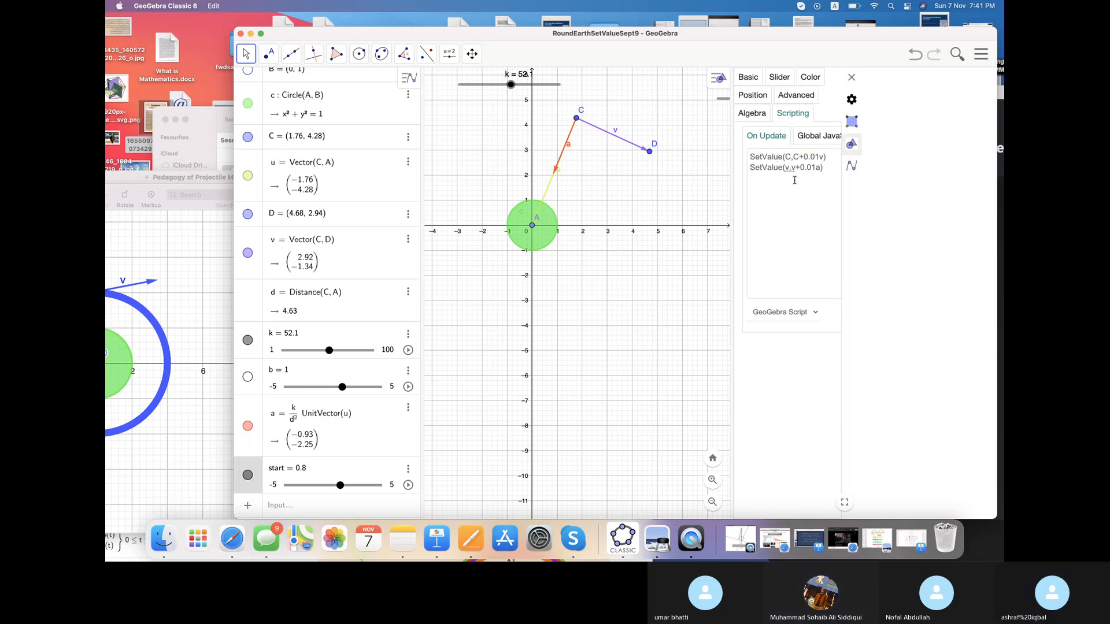
pyautogui.click(792, 168)
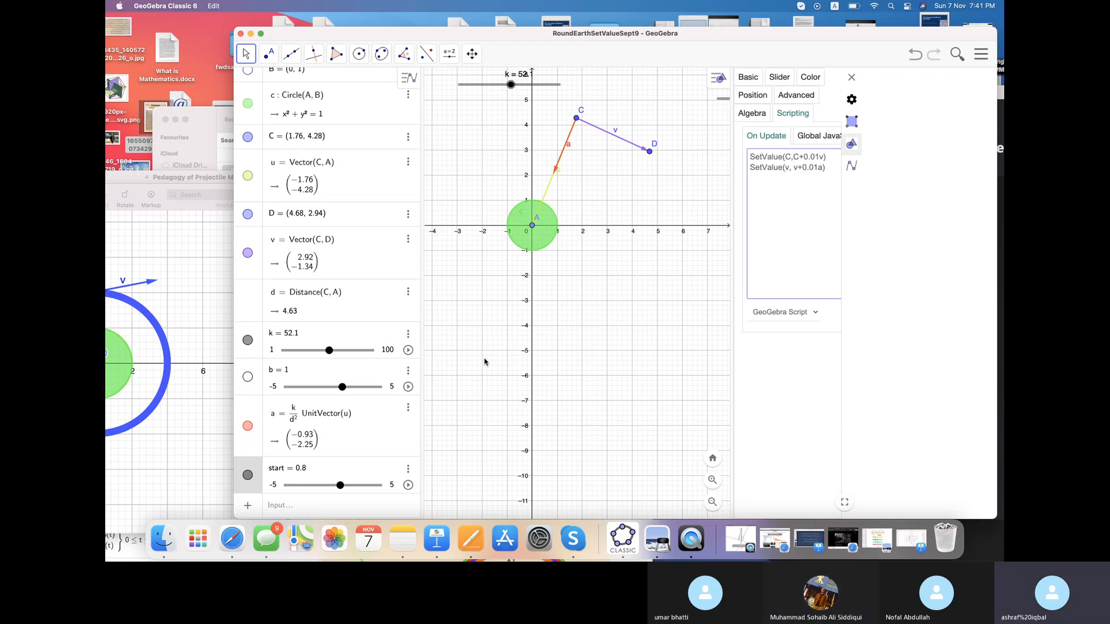
pyautogui.click(852, 78)
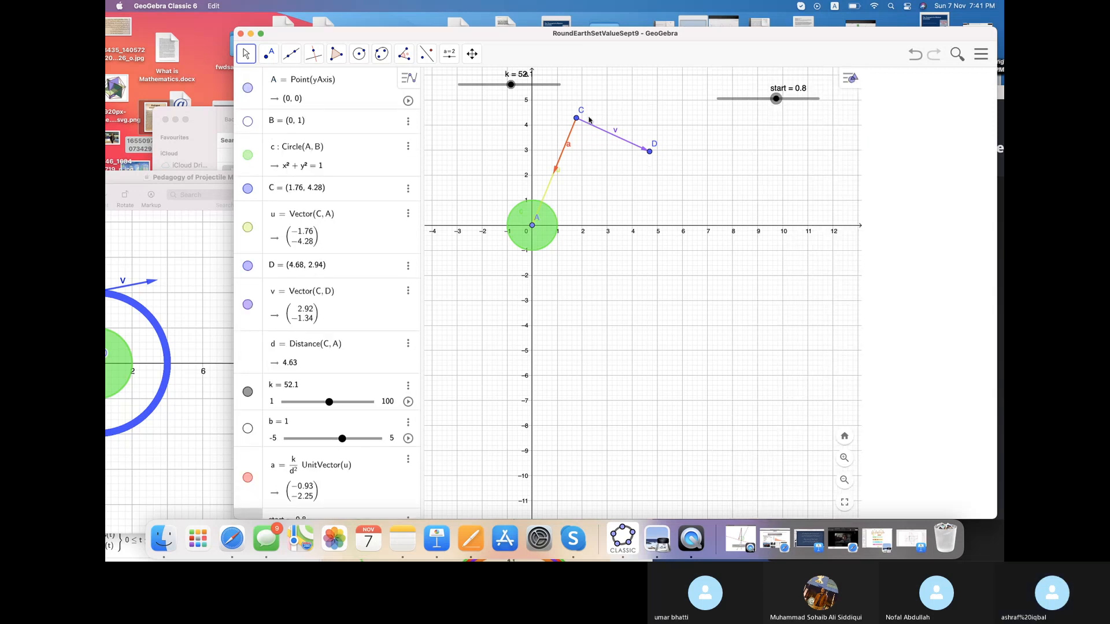
# - Move point C to (0, 4) on the y-axis and point D to about (3.56, 4) so vector v is horizontal
pyautogui.moveTo(577, 122); pyautogui.dragTo(533, 130)
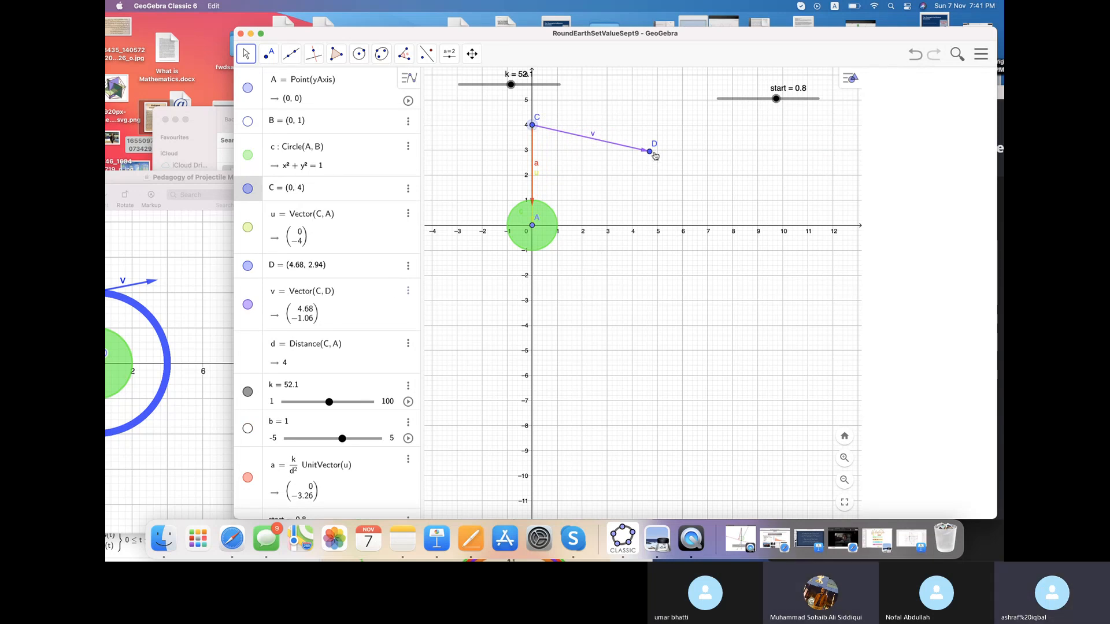
pyautogui.moveTo(650, 150); pyautogui.dragTo(621, 128)
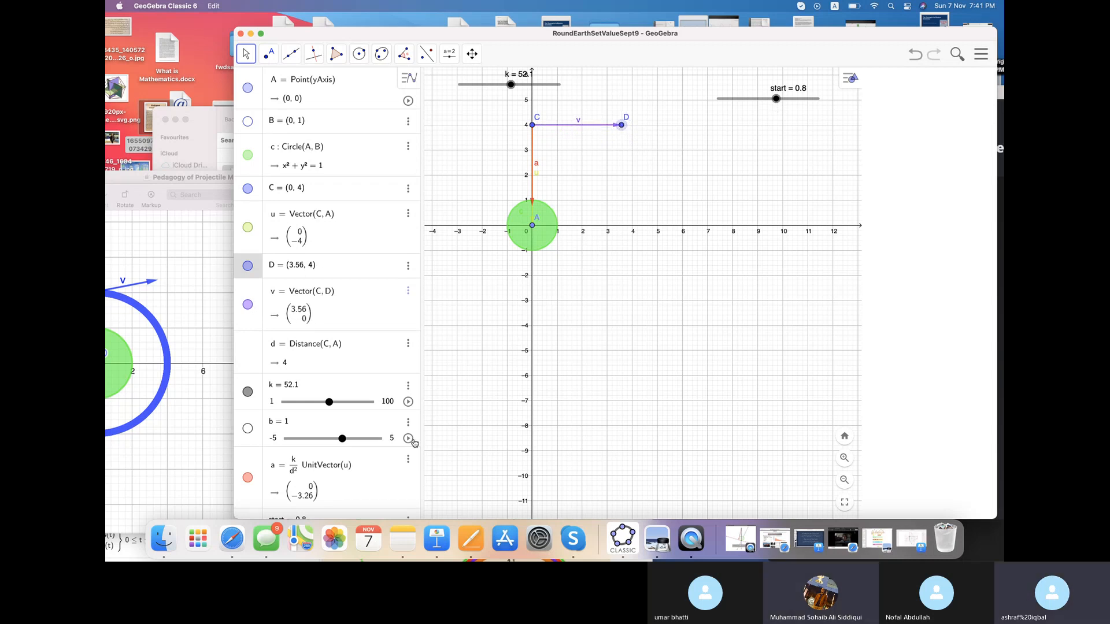
# - Run the start slider's animation to test the motion of point C, and stop it
pyautogui.scroll(-2, 389, 480)
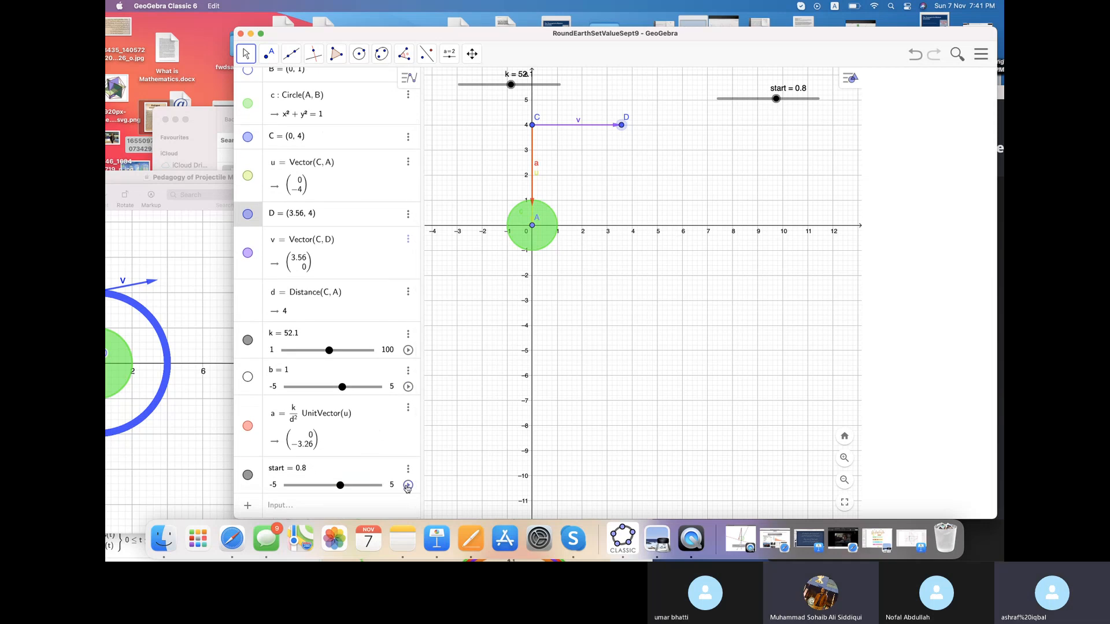
pyautogui.click(408, 485)
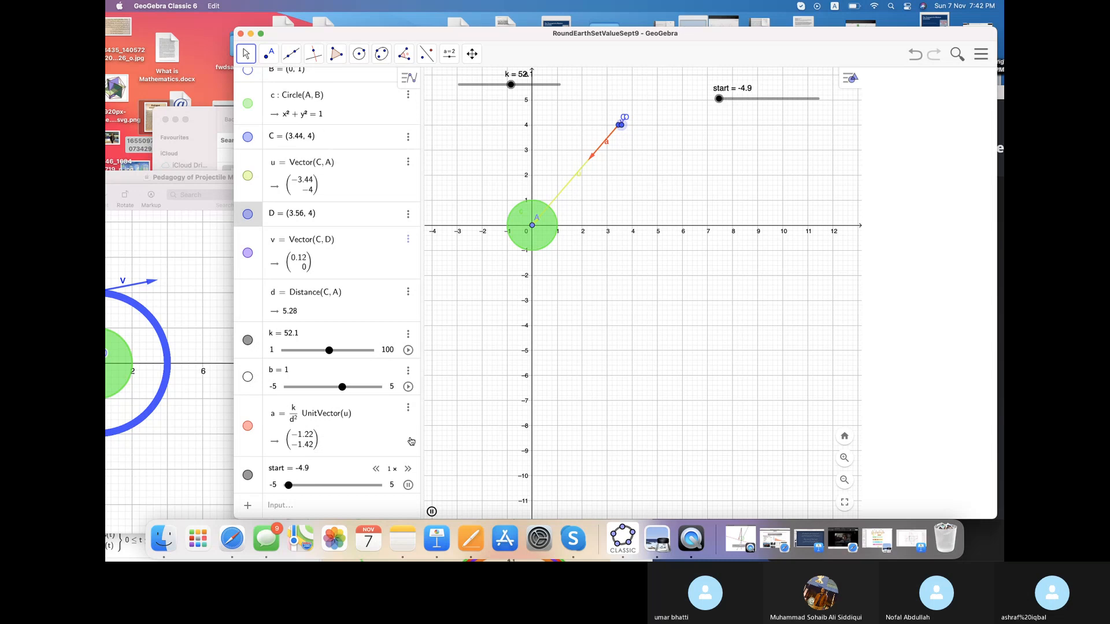
pyautogui.click(408, 486)
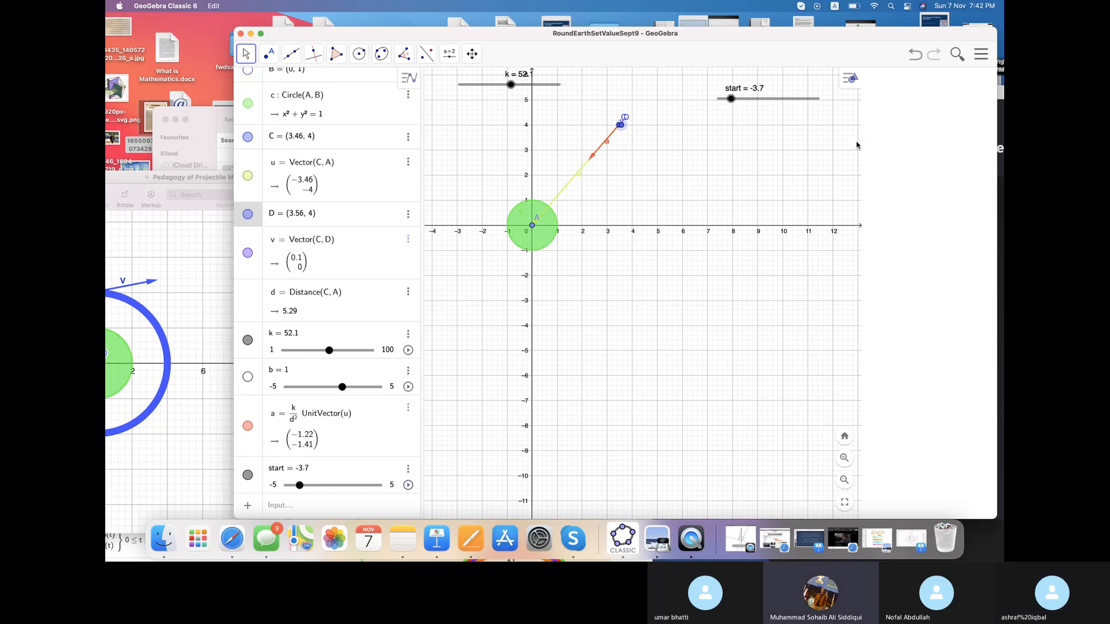
# - Undo the last change and move point D up to about (4.64, 3.94)
pyautogui.click(915, 54)
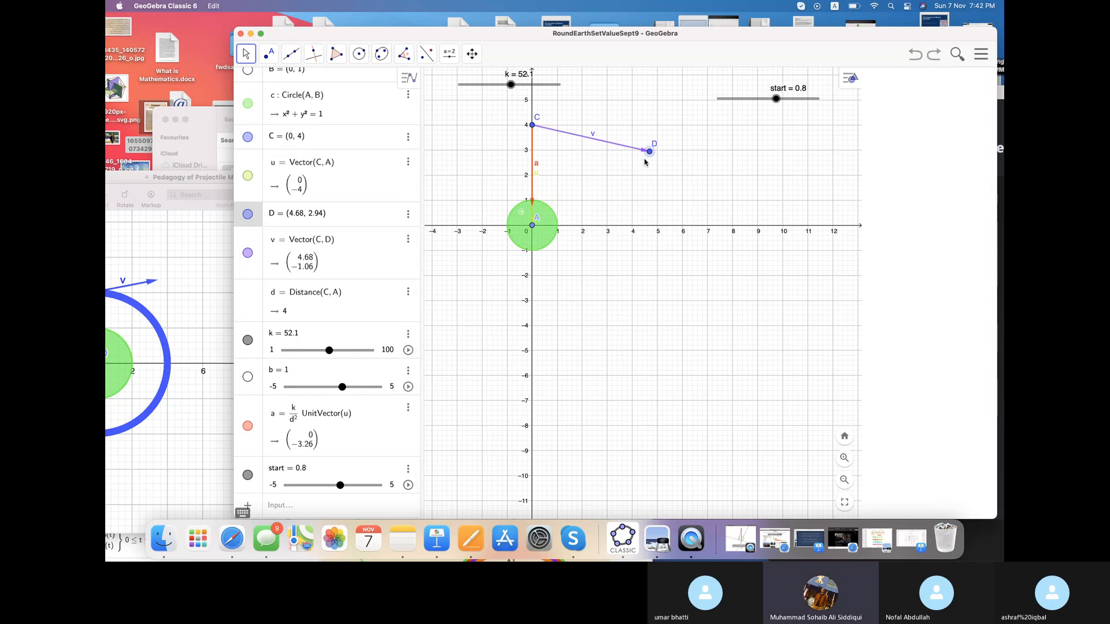
pyautogui.moveTo(650, 151); pyautogui.dragTo(649, 130)
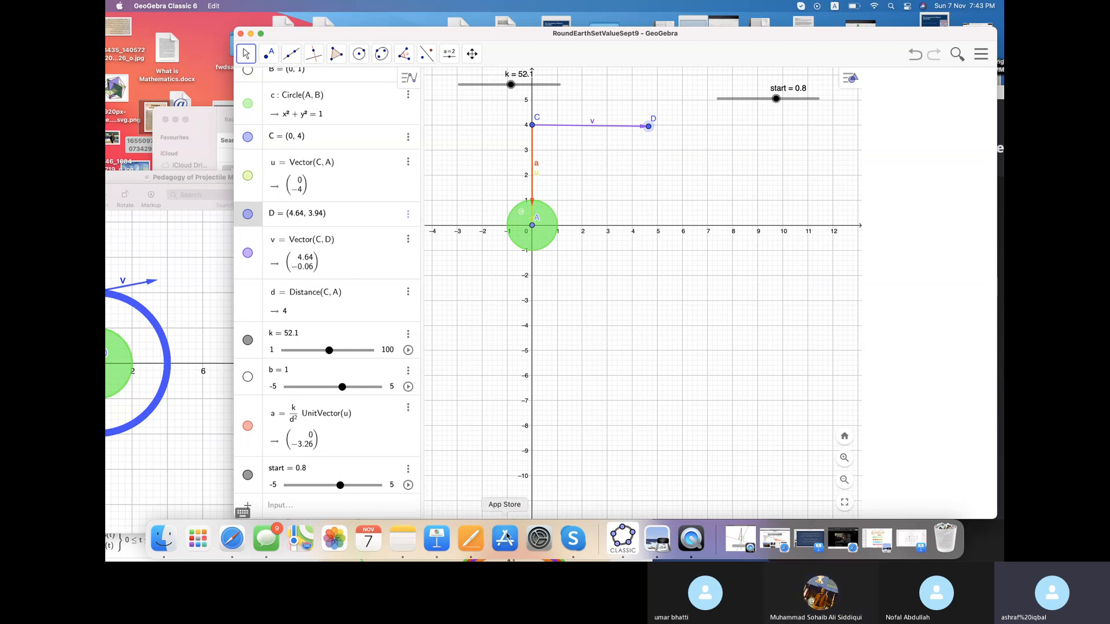
# - Switch to the Pages document on projectile motion and examine the example script in The Round Earth Scenario section
pyautogui.click(471, 540)
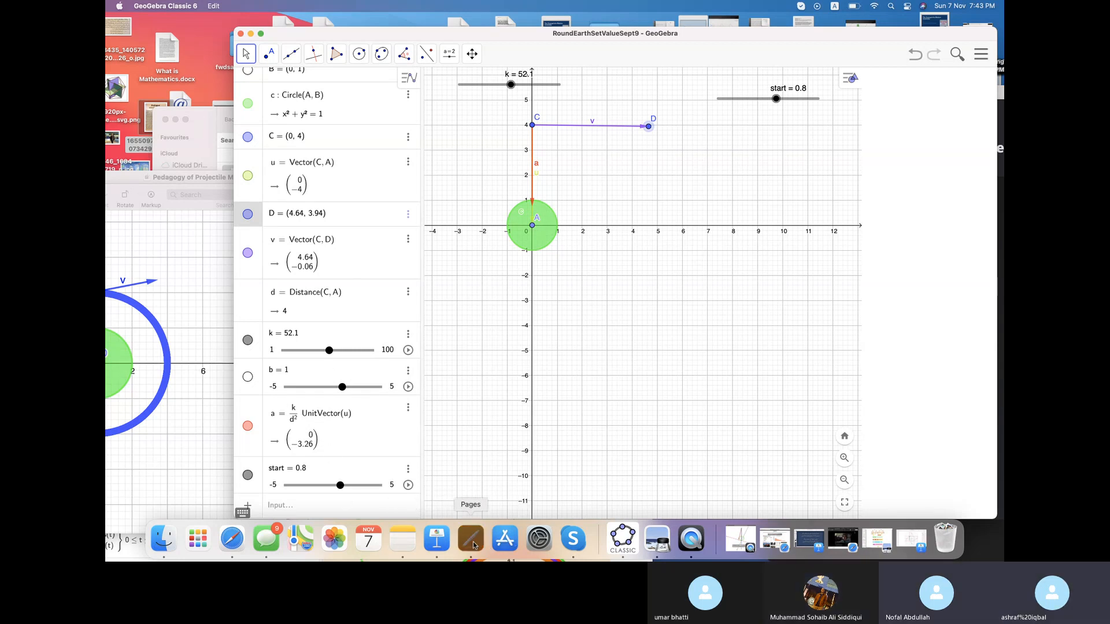
pyautogui.moveTo(524, 191); pyautogui.dragTo(705, 3)
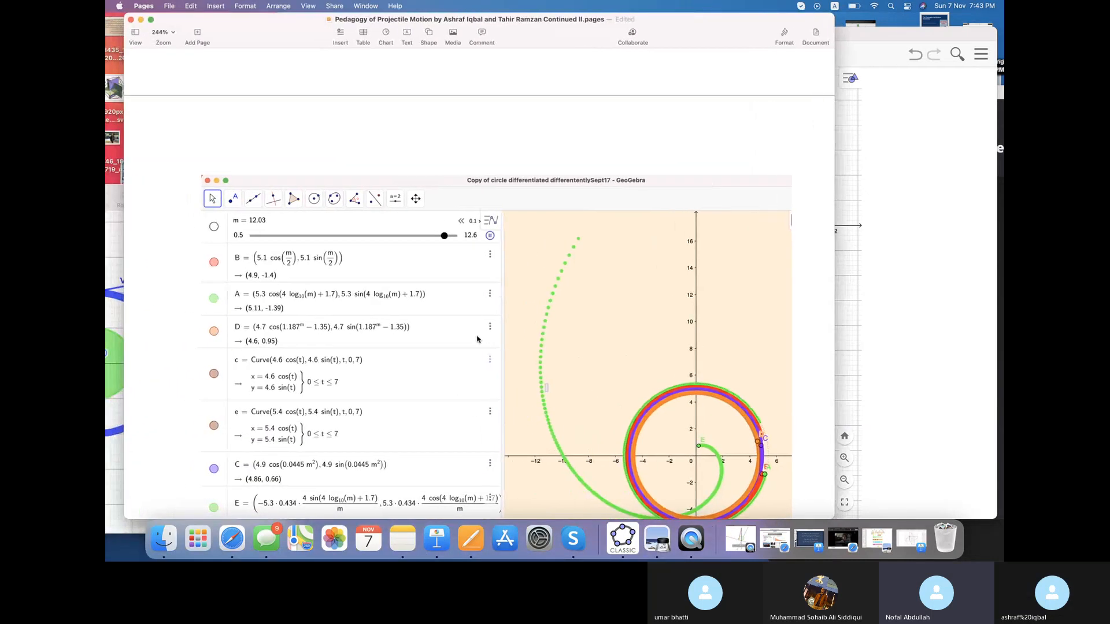
pyautogui.scroll(15, 477, 340)
pyautogui.scroll(15, 478, 340)
pyautogui.scroll(10, 478, 339)
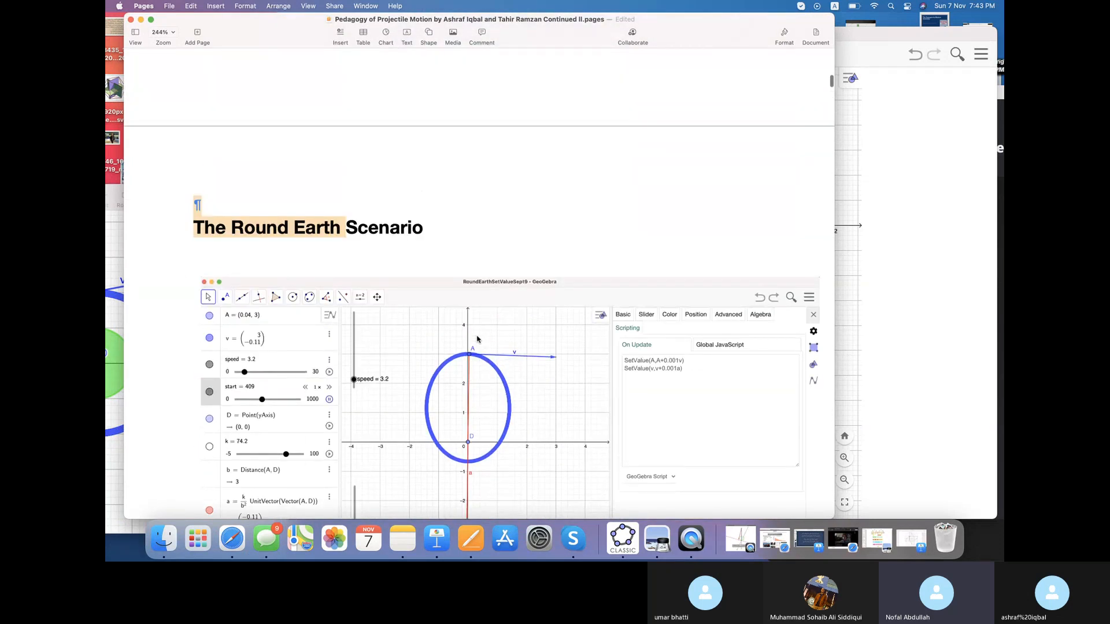
pyautogui.scroll(-5, 478, 340)
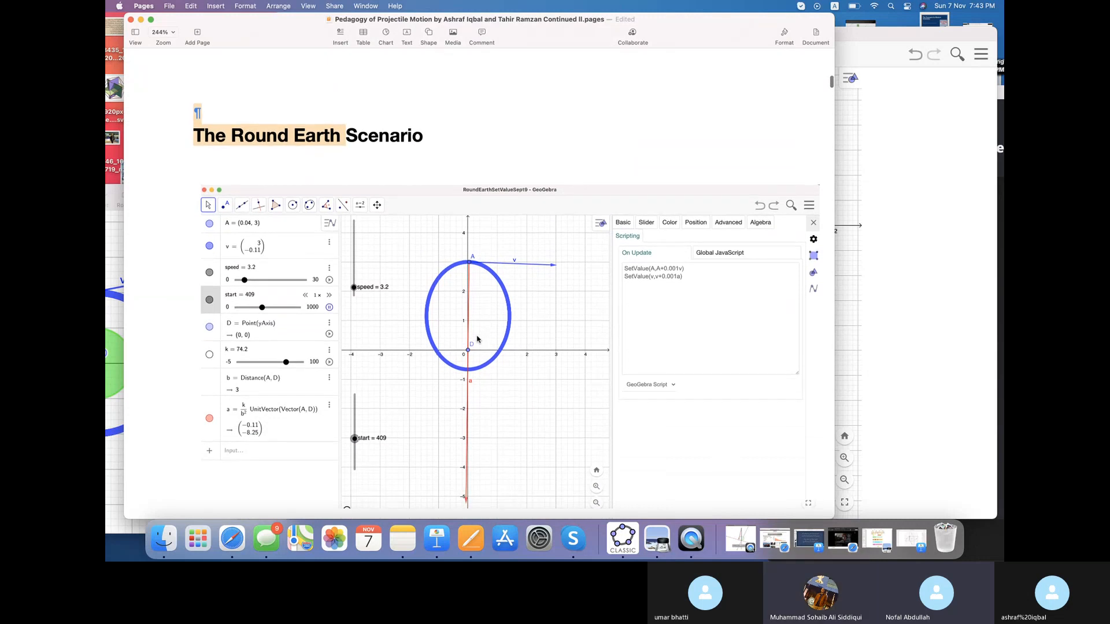
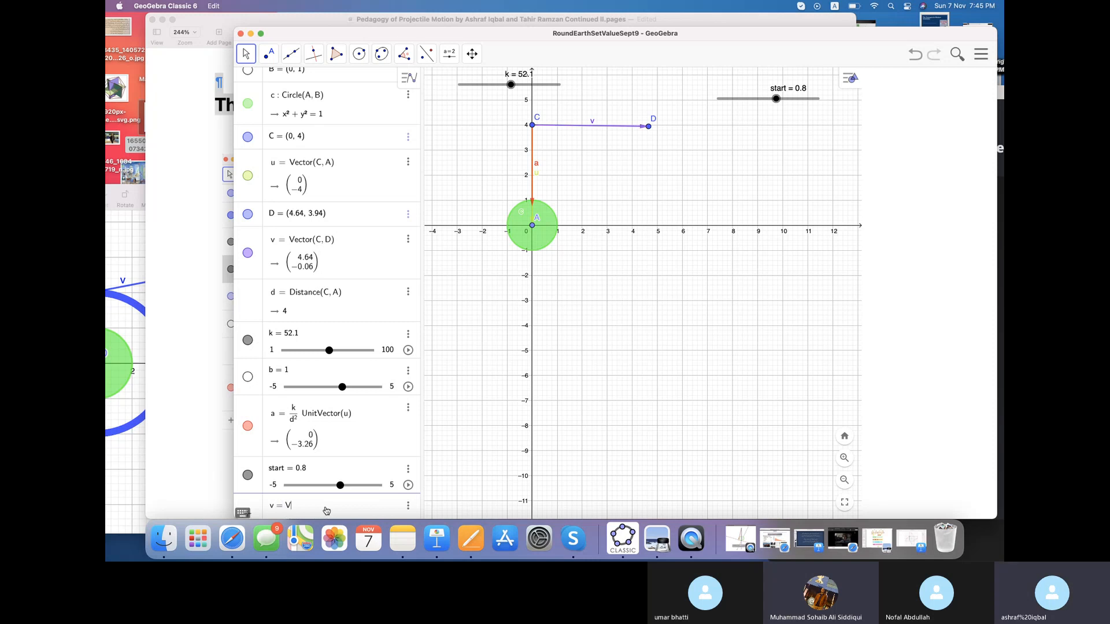
# - Redefine vector v as Vector(C) and move point C to about (1.42, 4.12)
pyautogui.write('Vector')
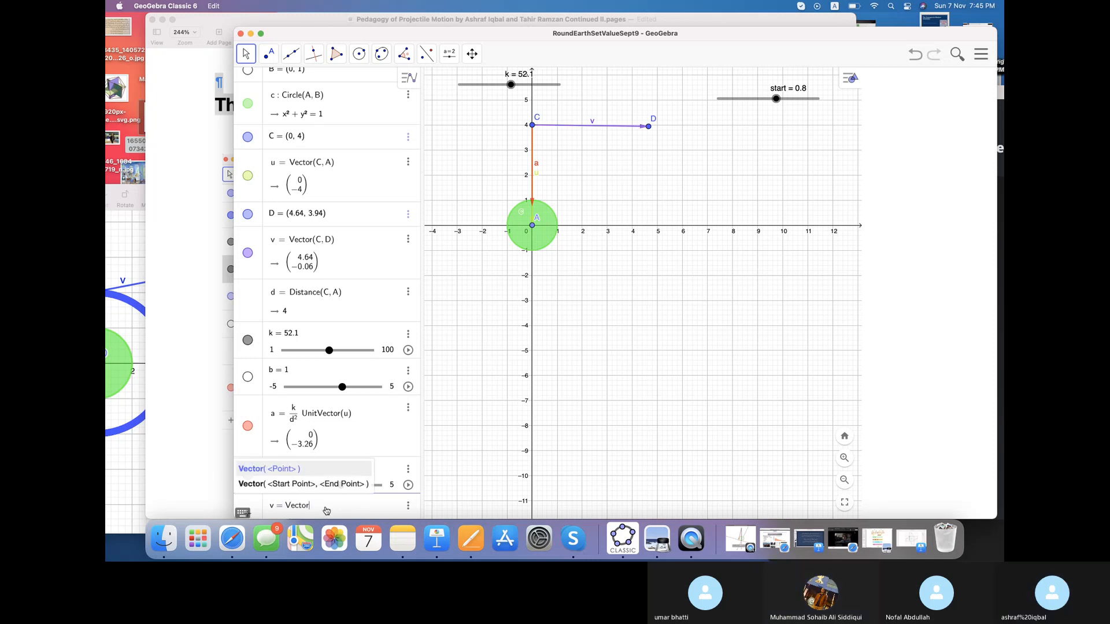
pyautogui.click(324, 469)
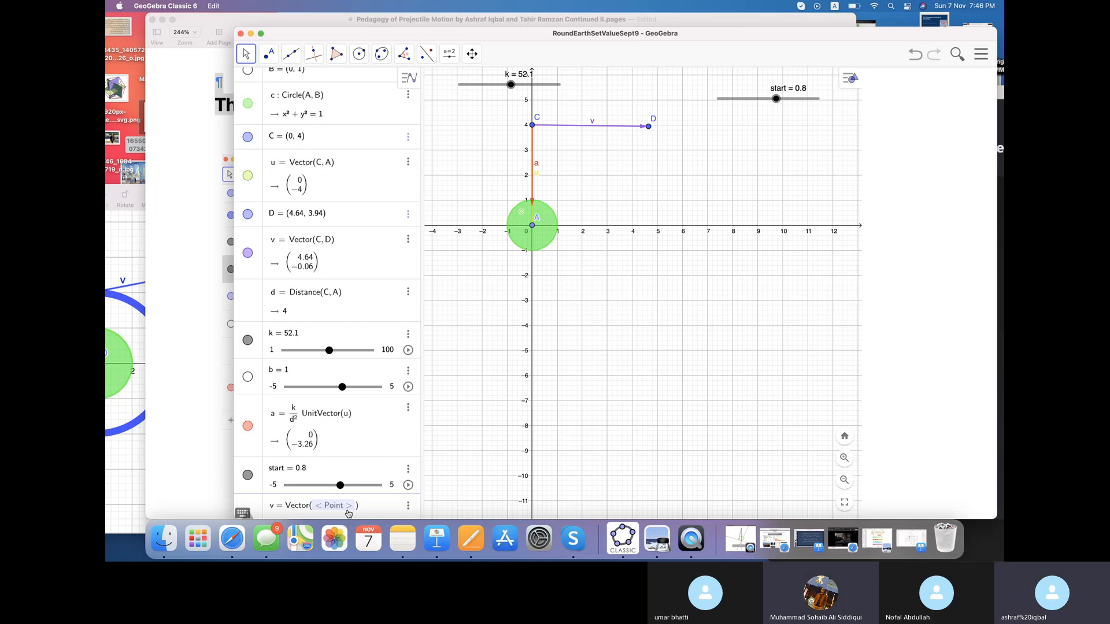
pyautogui.write('C')
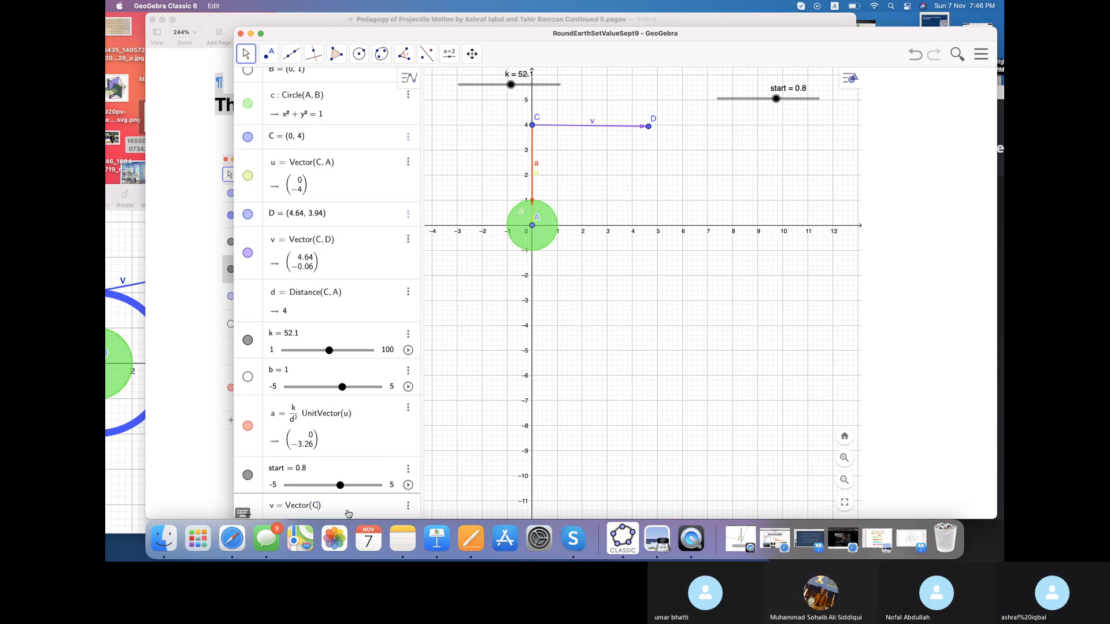
pyautogui.press('Return')
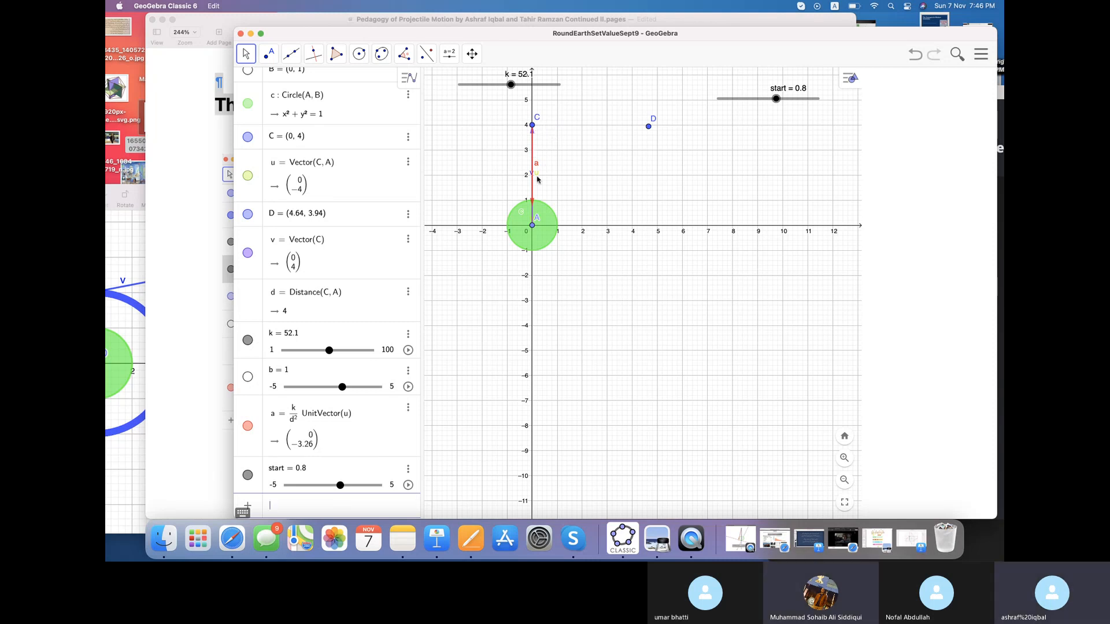
pyautogui.moveTo(533, 176); pyautogui.dragTo(557, 172)
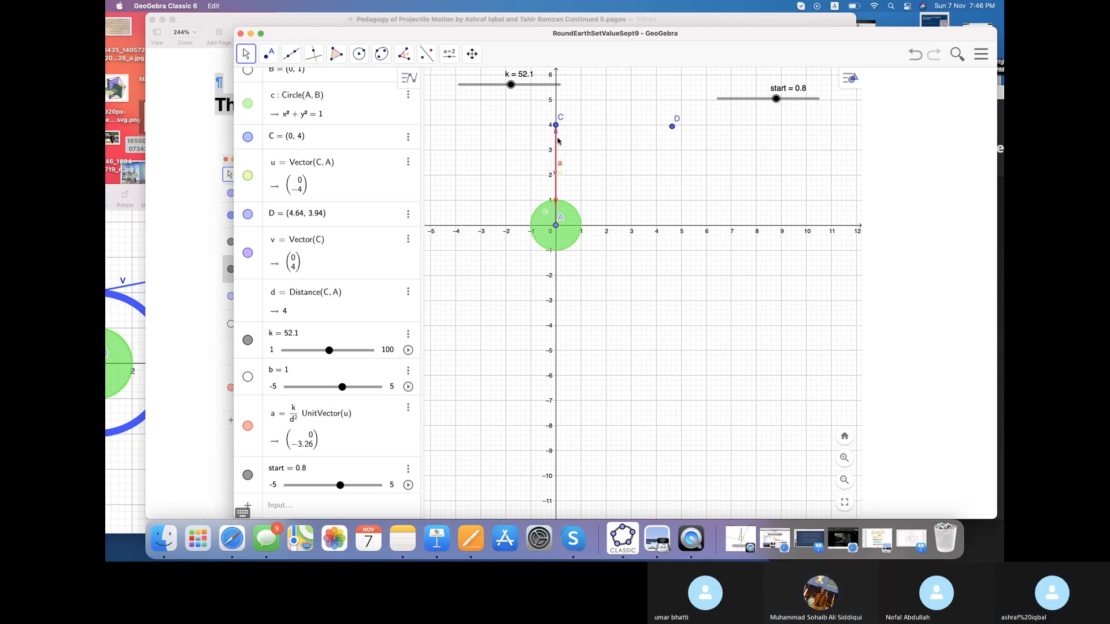
pyautogui.moveTo(558, 126); pyautogui.dragTo(593, 126)
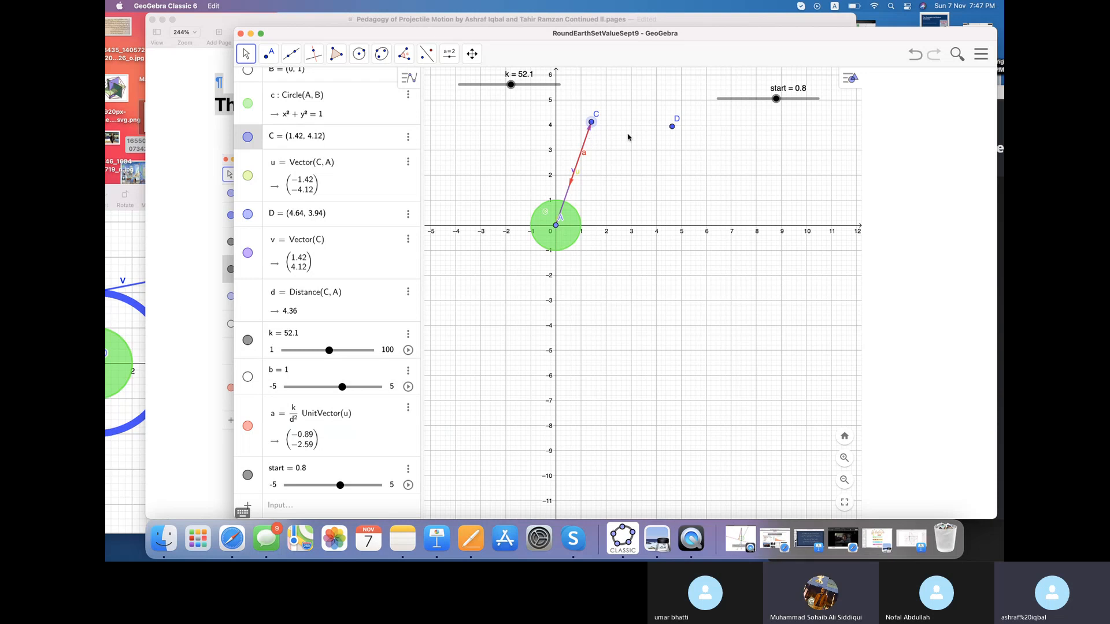
# - Delete point D from the construction and undo the deletion
pyautogui.click(672, 128)
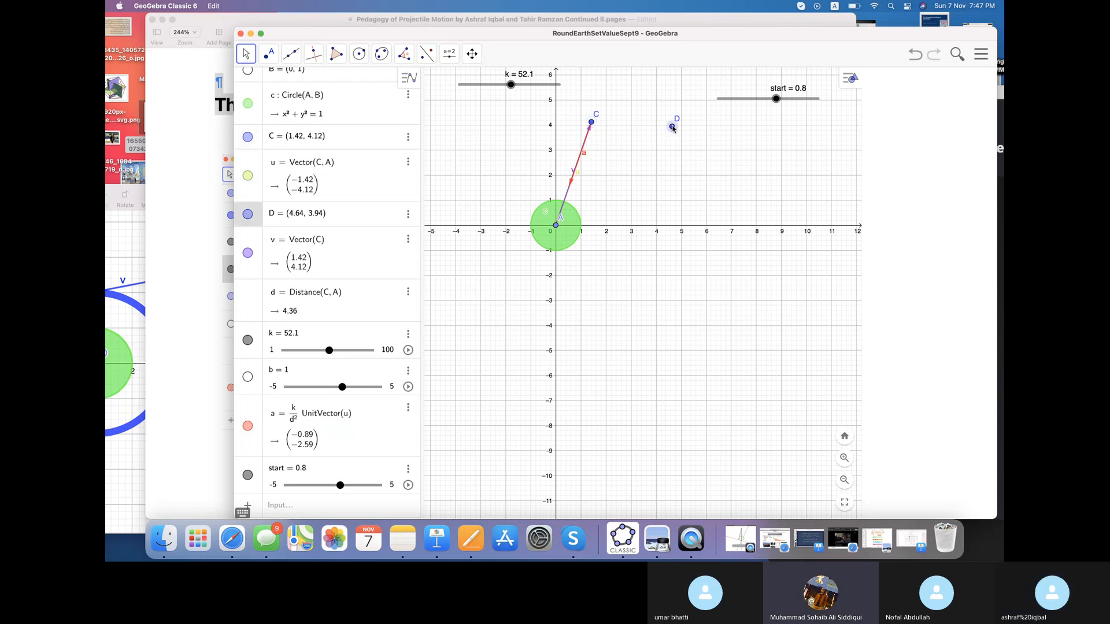
pyautogui.rightClick(672, 127)
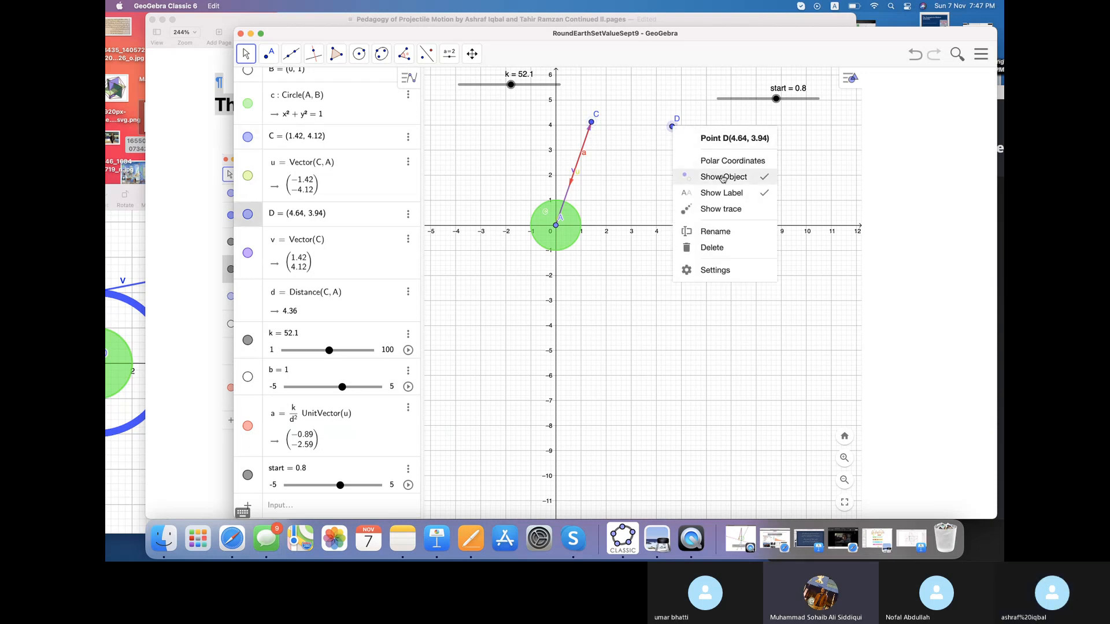
pyautogui.click(712, 247)
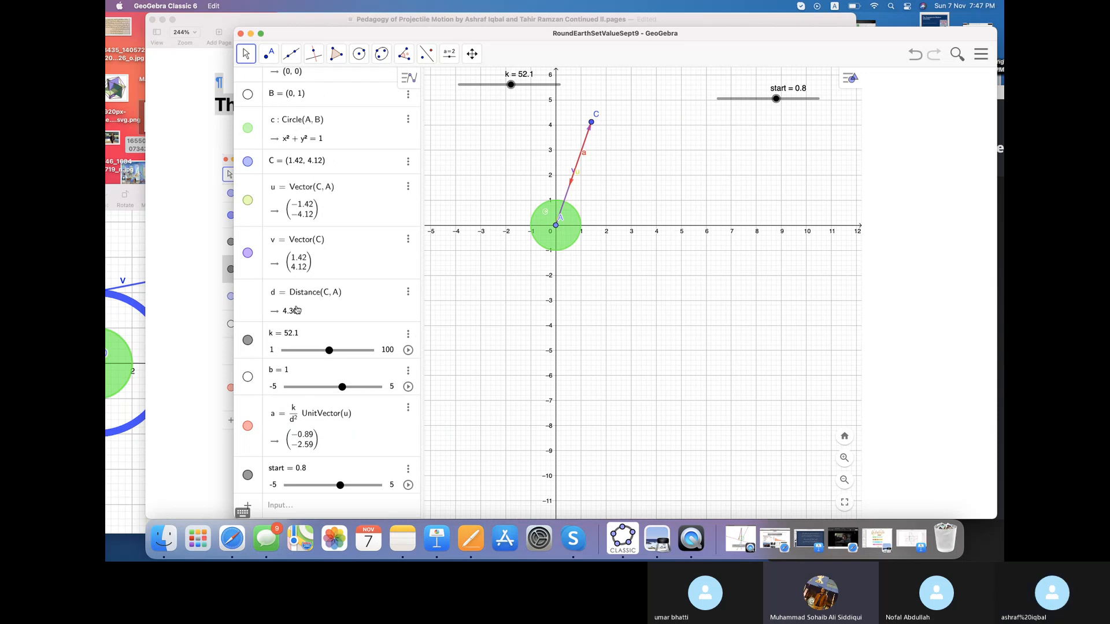
pyautogui.scroll(2, 330, 167)
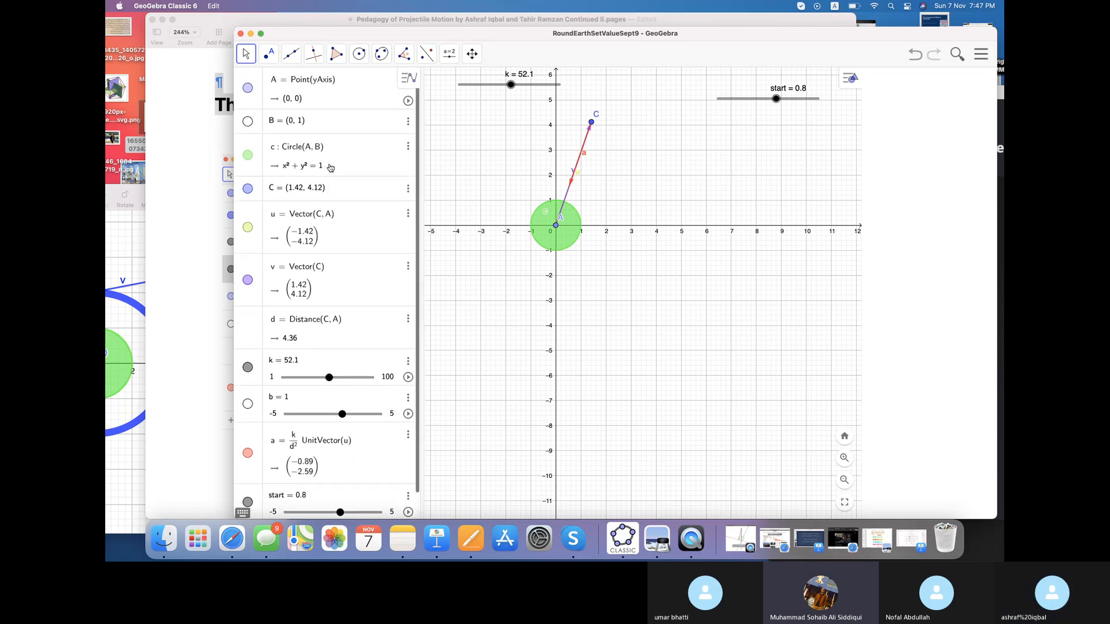
pyautogui.click(915, 55)
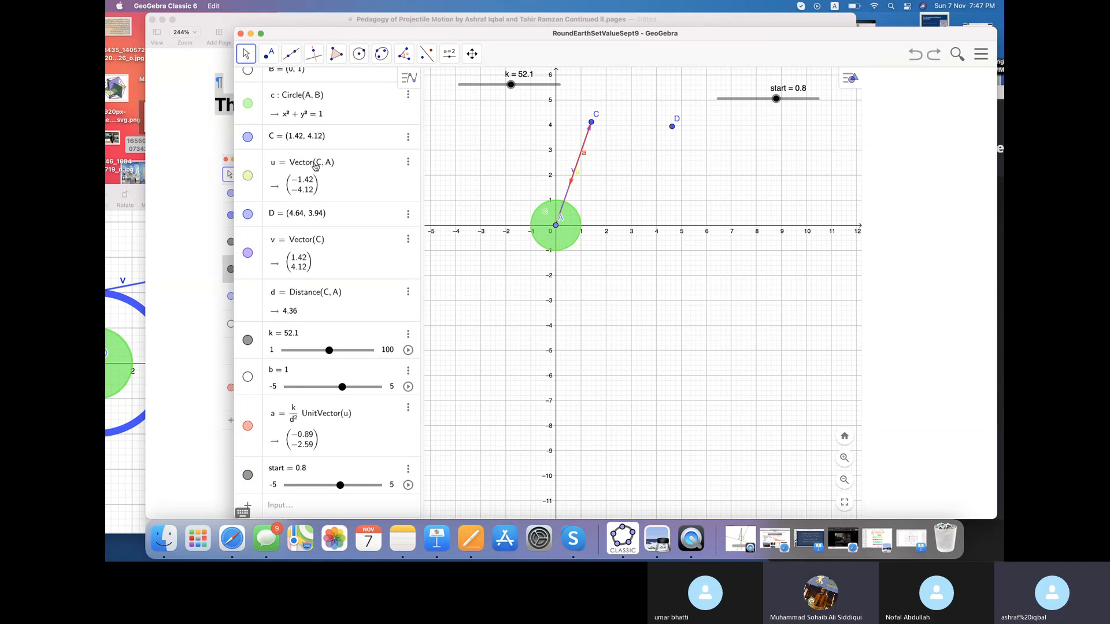
pyautogui.scroll(2, 315, 166)
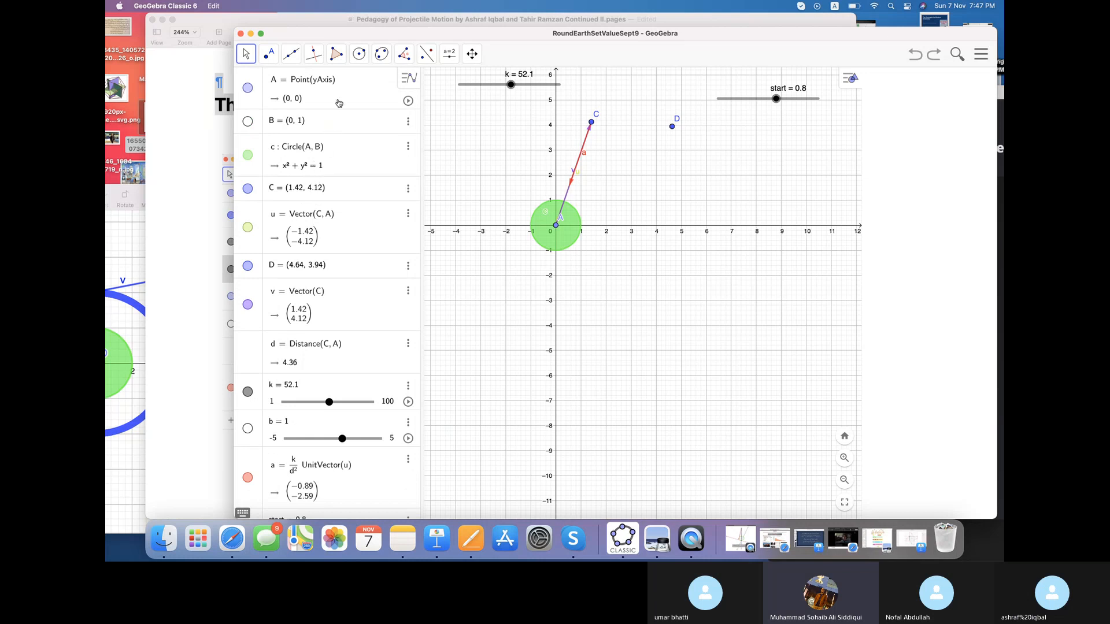
# - Draw a vector from point C to point D with the Vector tool
pyautogui.click(291, 56)
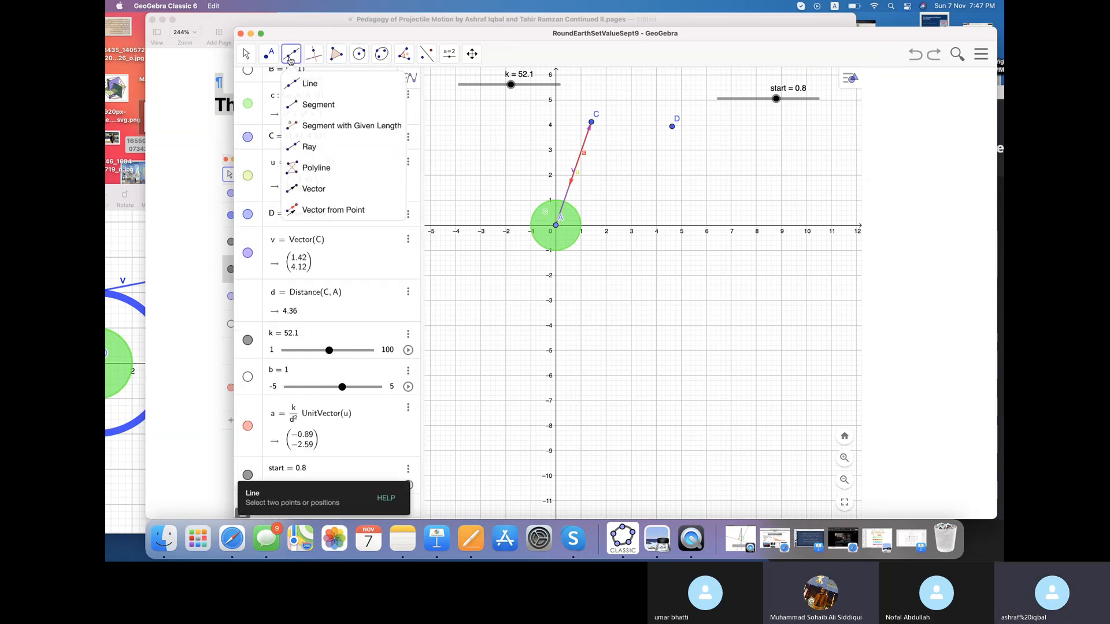
pyautogui.click(330, 190)
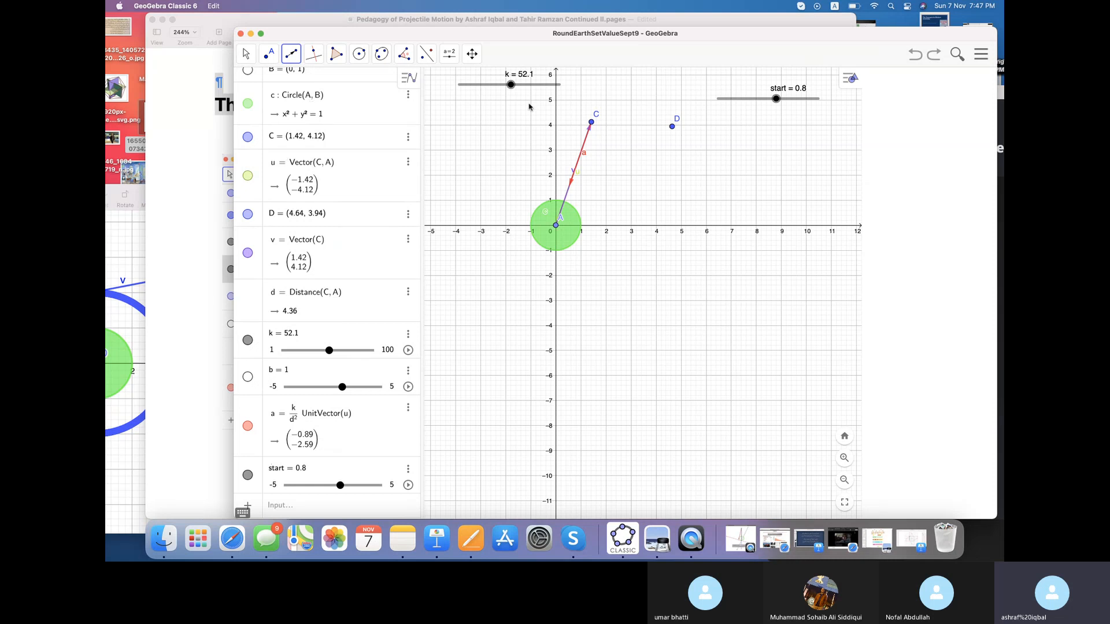
pyautogui.click(591, 122)
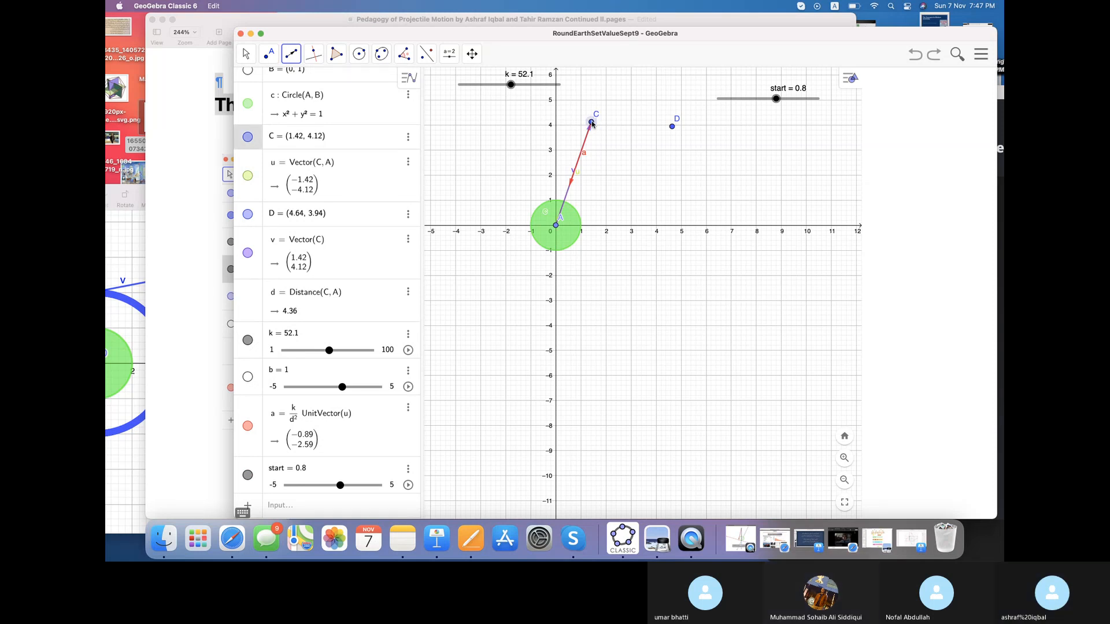
pyautogui.click(672, 126)
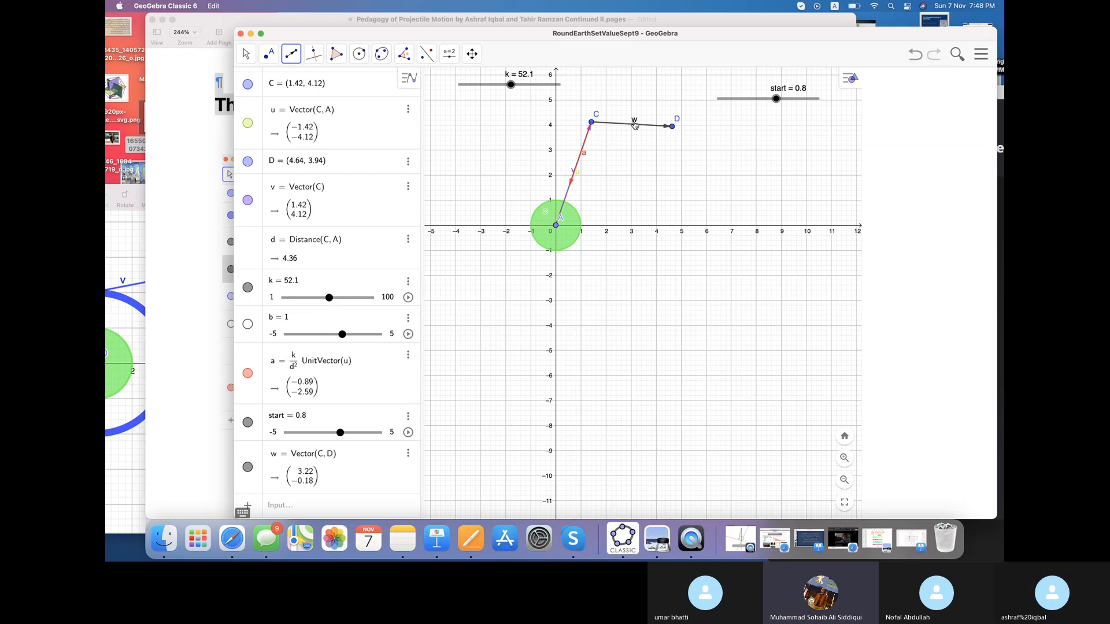
# - Delete point D along with the vector from C to D, and undo the stray vector ending at about (5.86, 2.44)
pyautogui.rightClick(672, 127)
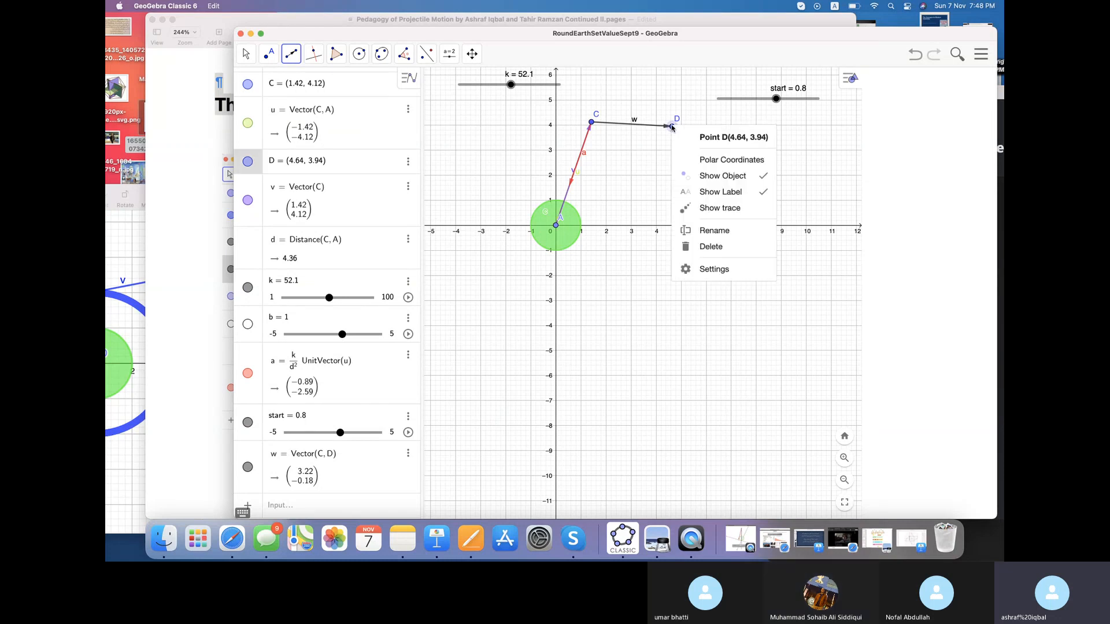
pyautogui.click(717, 247)
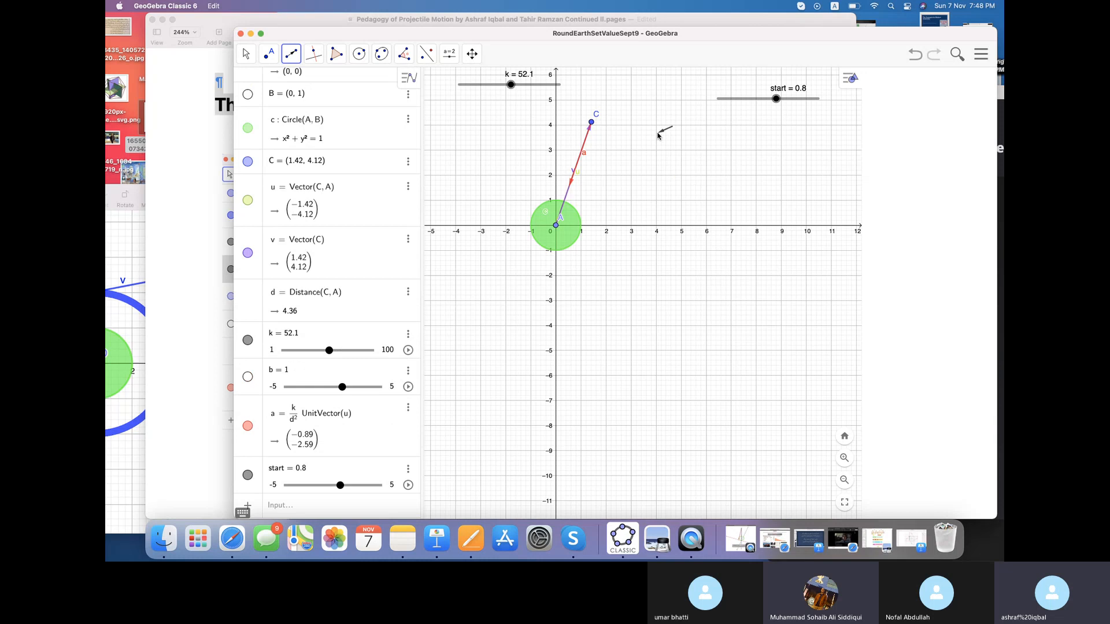
pyautogui.click(703, 165)
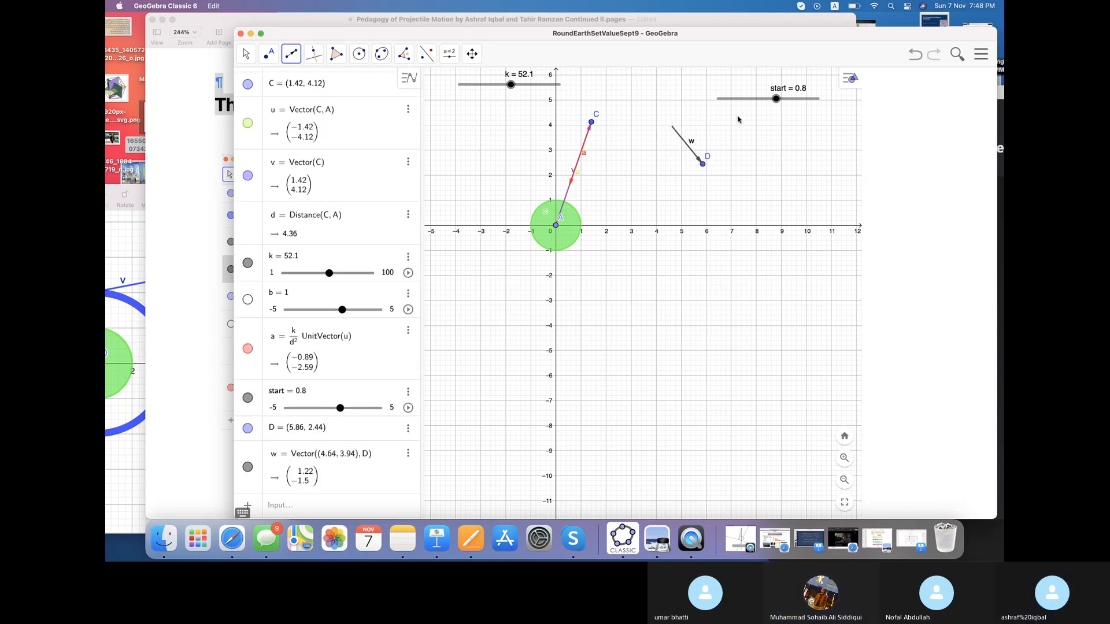
pyautogui.click(914, 54)
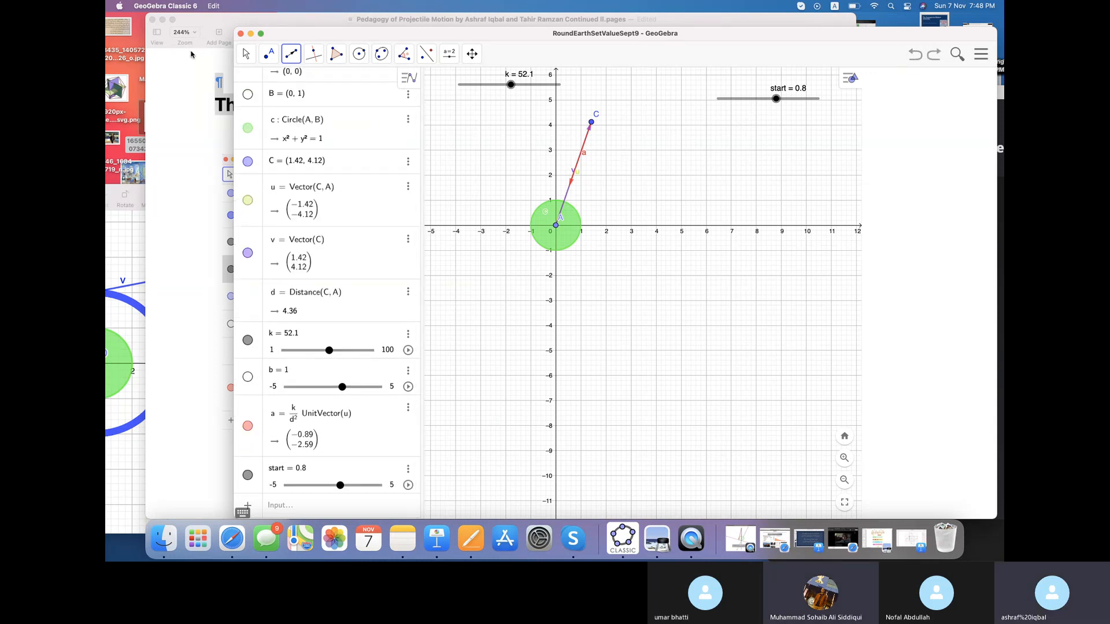
pyautogui.click(246, 54)
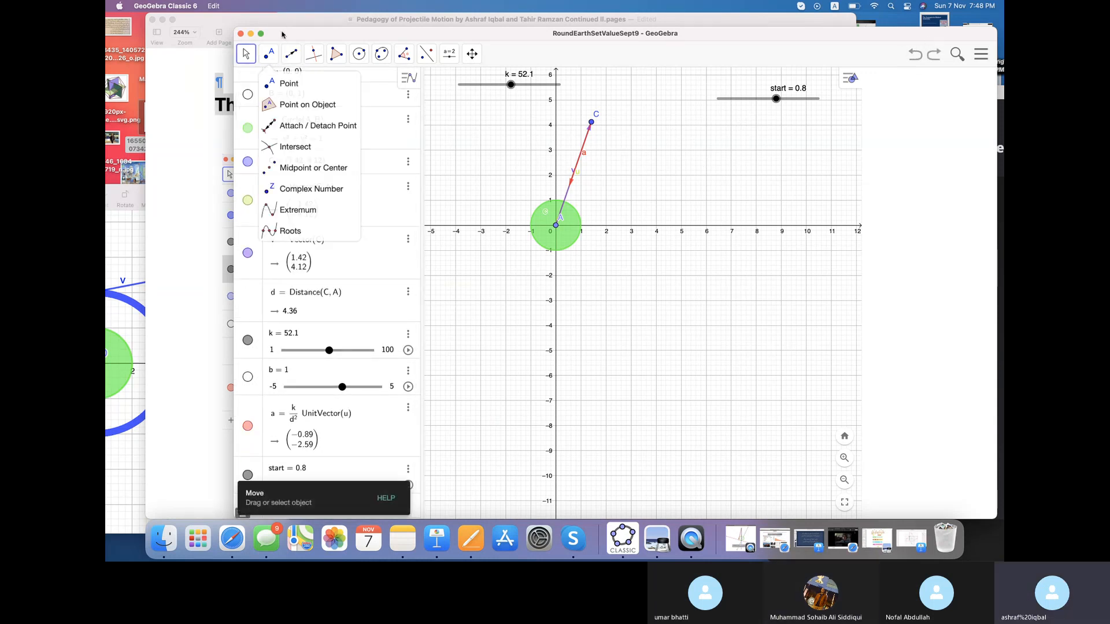
# - Move the Pages document window down out of the way and bring the GeoGebra window forward into its place
pyautogui.moveTo(282, 35); pyautogui.dragTo(545, 56)
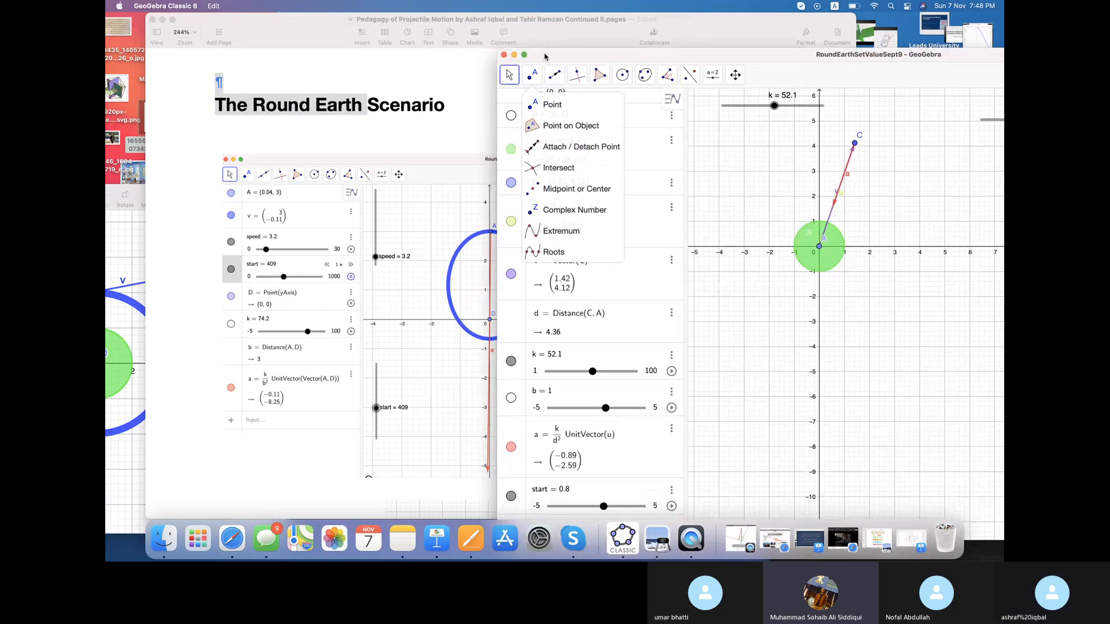
pyautogui.click(296, 221)
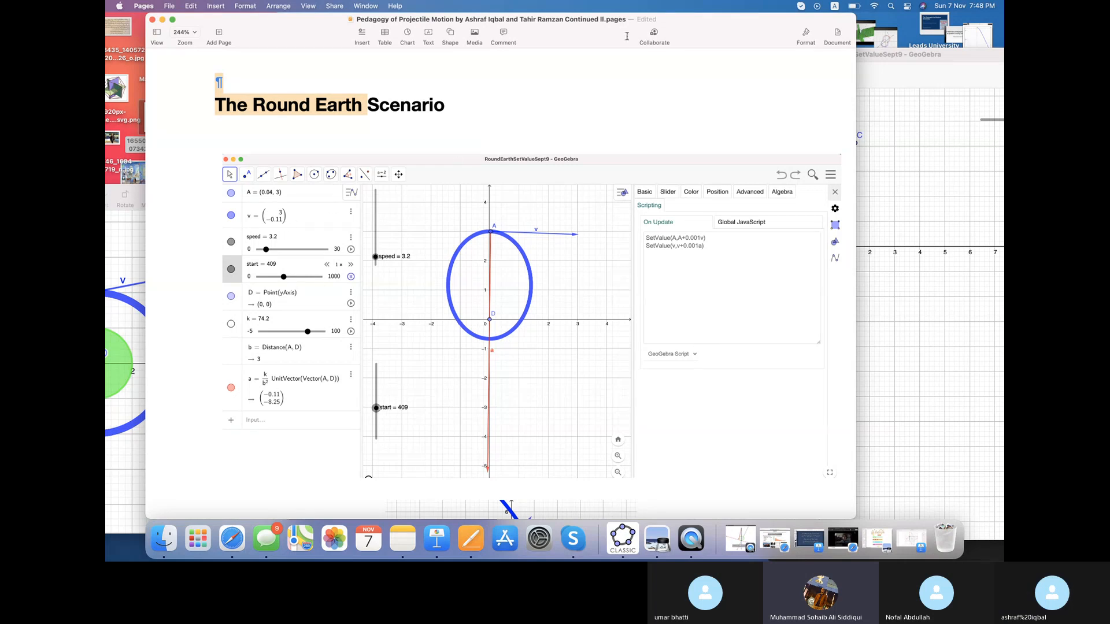
pyautogui.moveTo(750, 32); pyautogui.dragTo(636, 426)
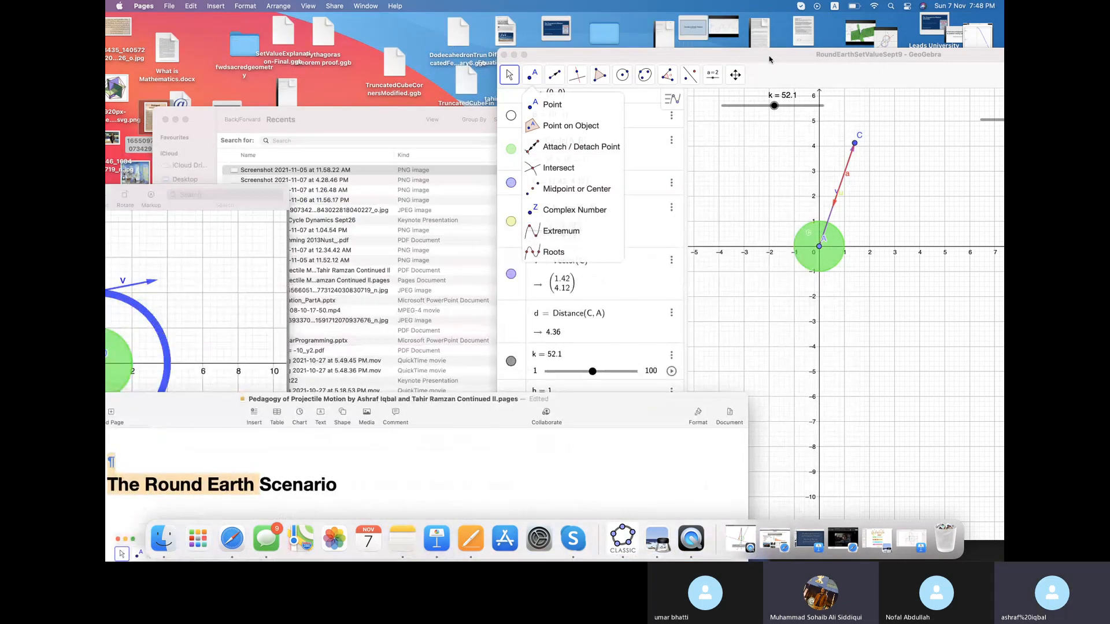
pyautogui.moveTo(769, 59); pyautogui.dragTo(454, 34)
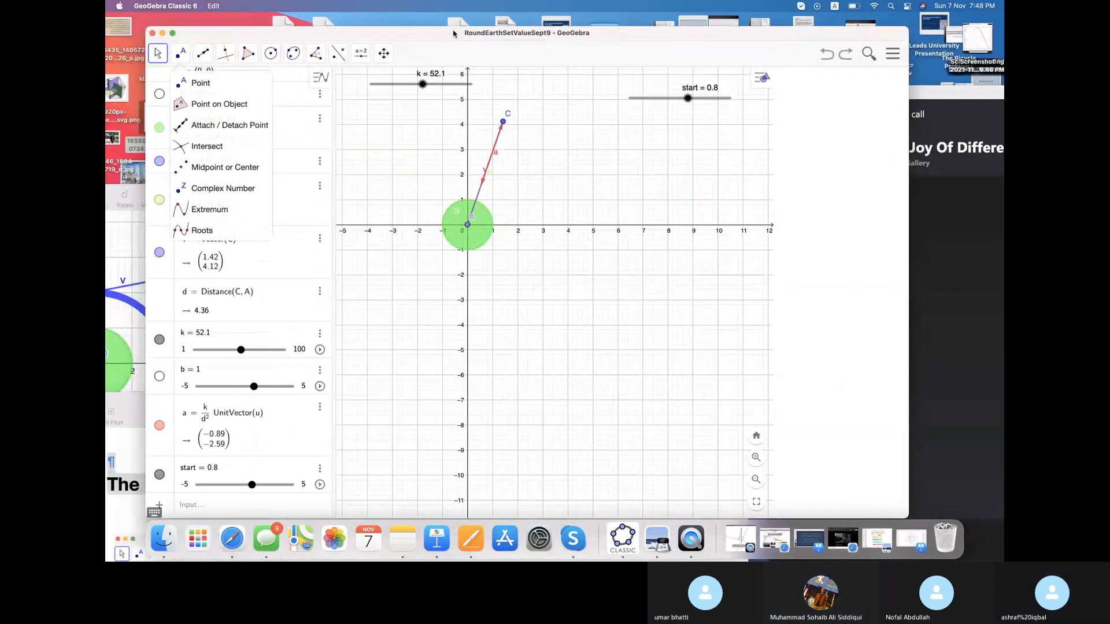
# - Open the saved file FlatEarthSetValueNovember9 for editing from the RoundEarthSetValue search results
pyautogui.click(894, 54)
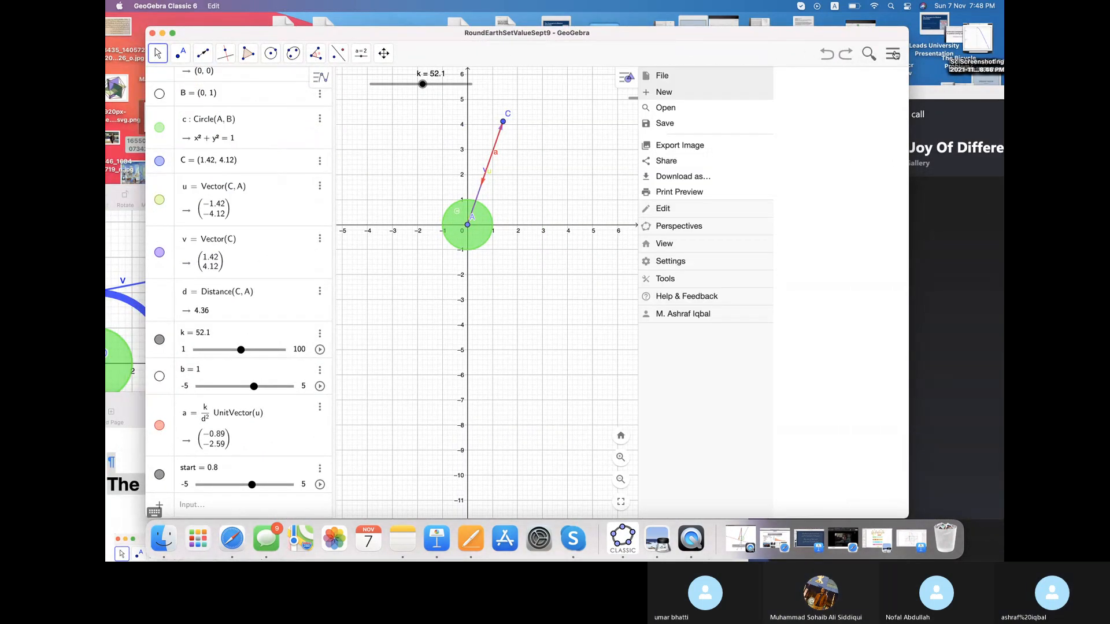
pyautogui.click(701, 110)
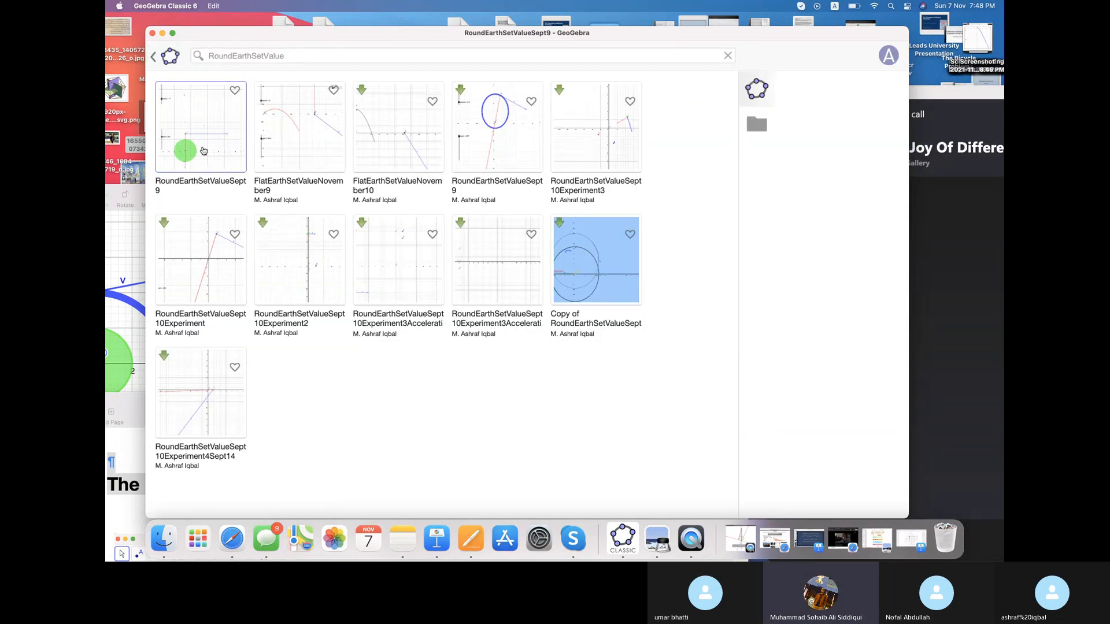
pyautogui.rightClick(293, 144)
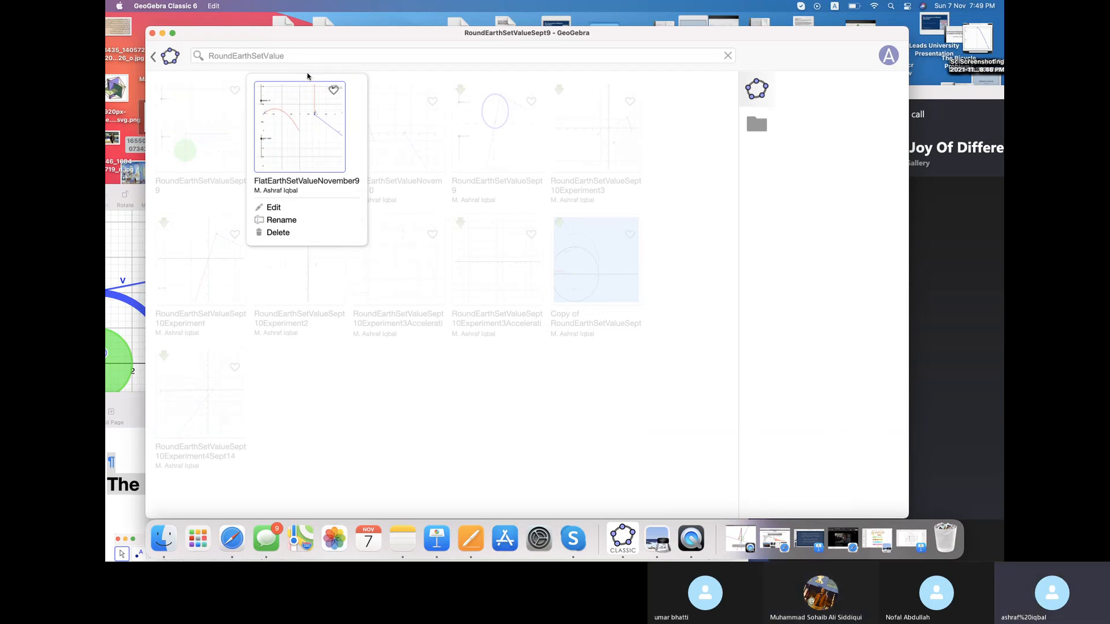
pyautogui.click(153, 59)
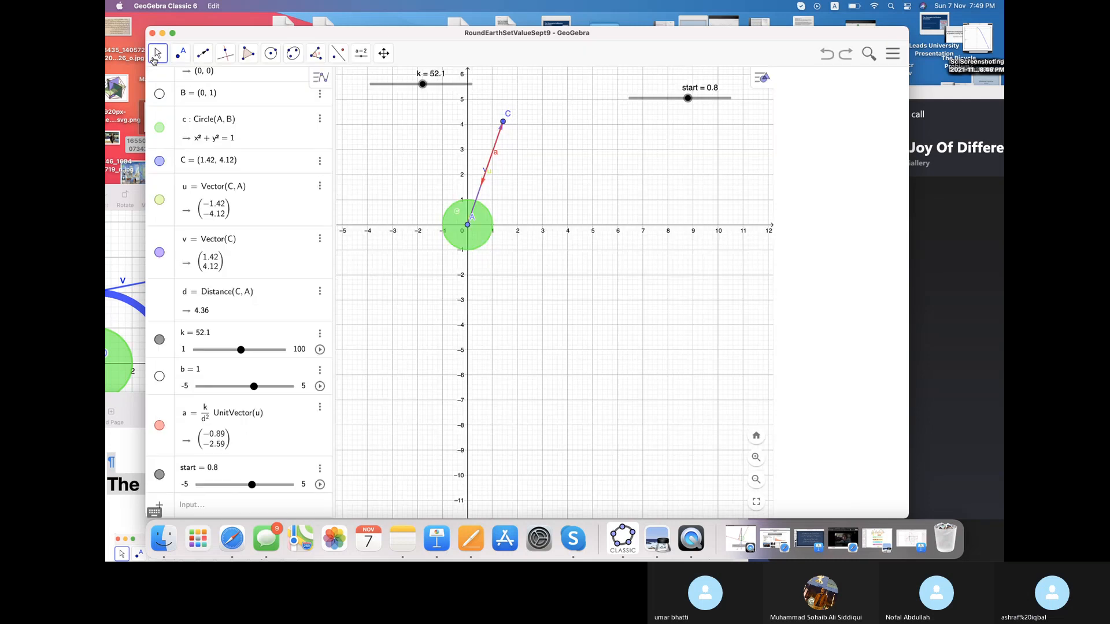
pyautogui.click(893, 53)
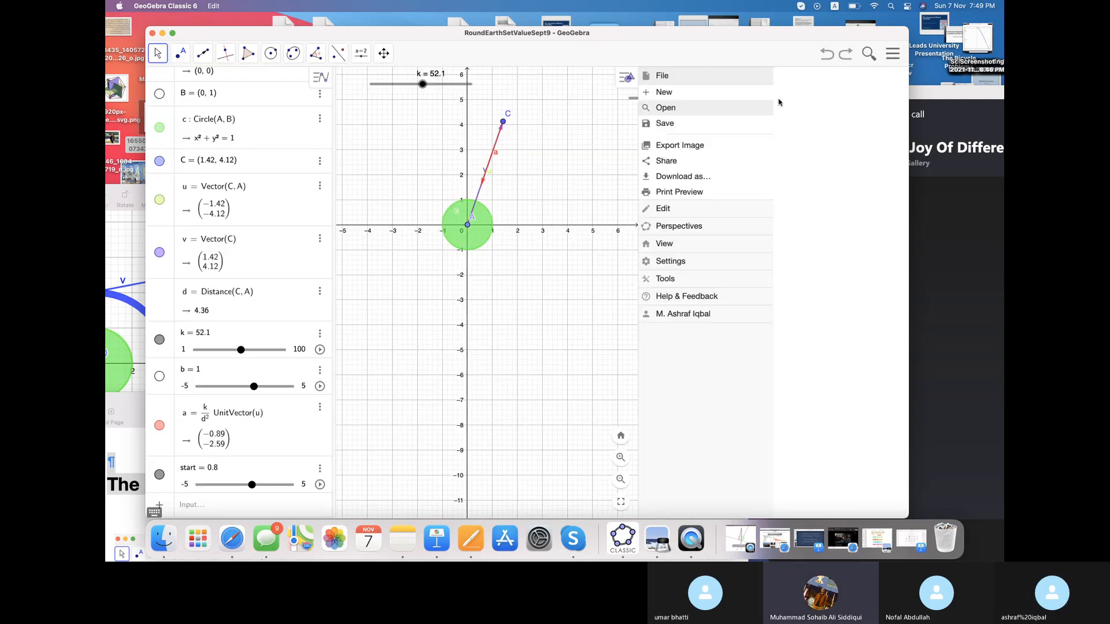
pyautogui.click(754, 112)
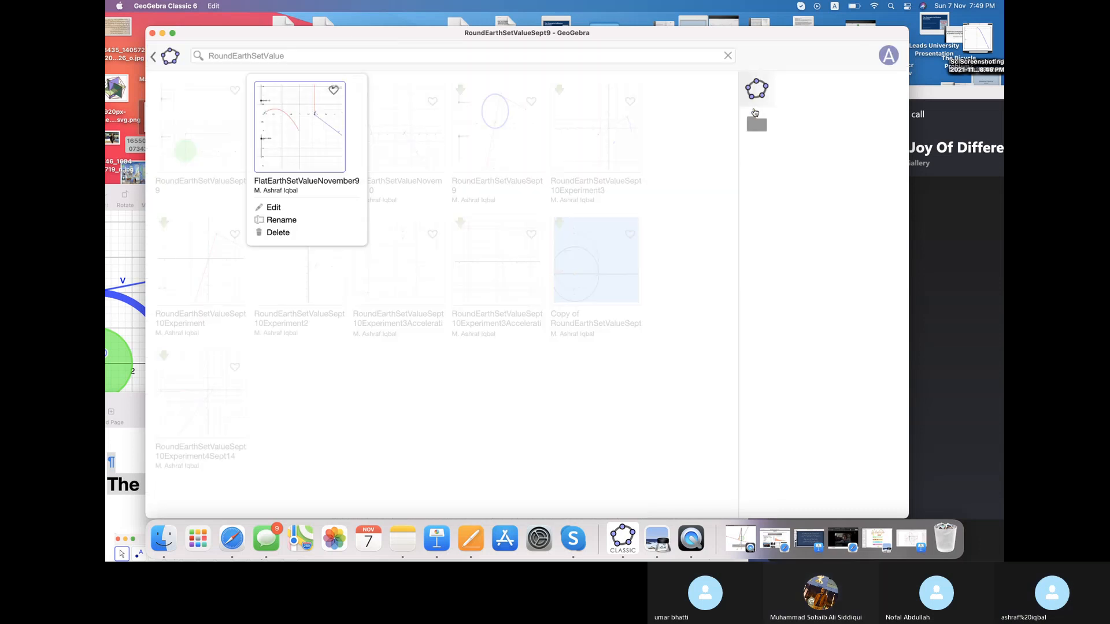
pyautogui.click(282, 208)
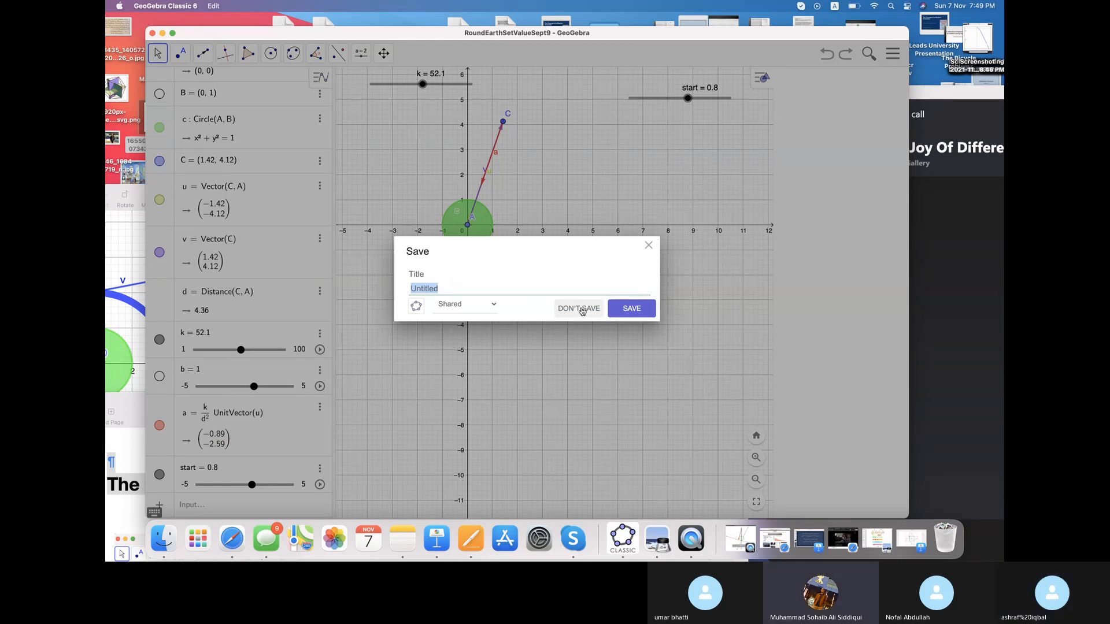
# - Replace the default save title with the student's first name followed by November10 and save the current construction
pyautogui.click(447, 288)
pyautogui.press('BackSpace')
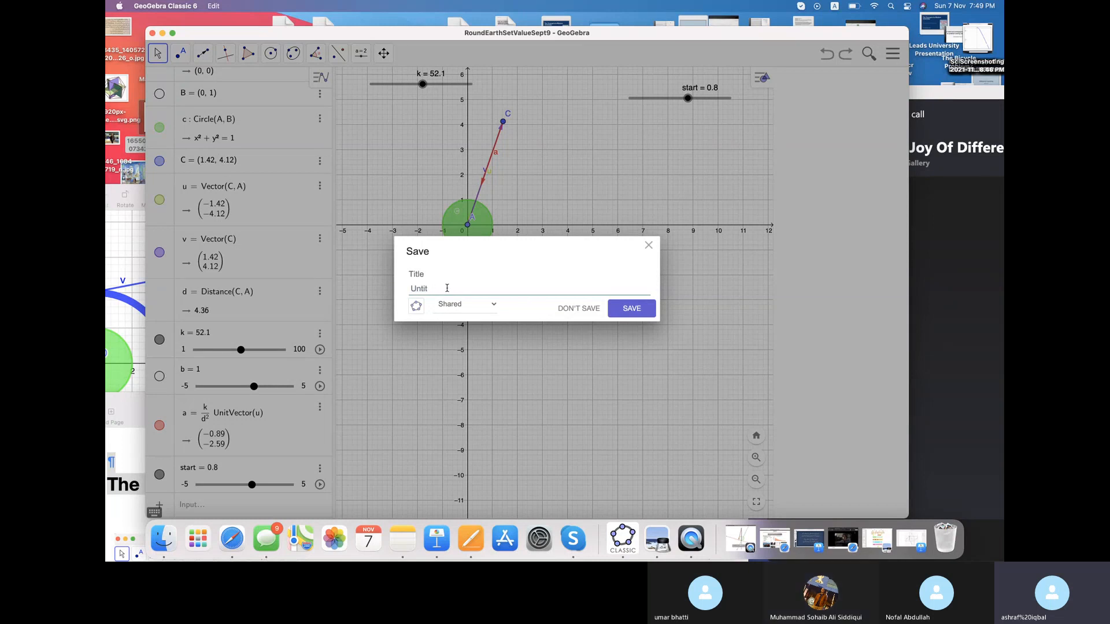
pyautogui.press('BackSpace')
pyautogui.press('BackSpace')
pyautogui.press('BackSpace')
pyautogui.press('BackSpace')
pyautogui.press('BackSpace')
pyautogui.press('BackSpace')
pyautogui.write('SohainNo')
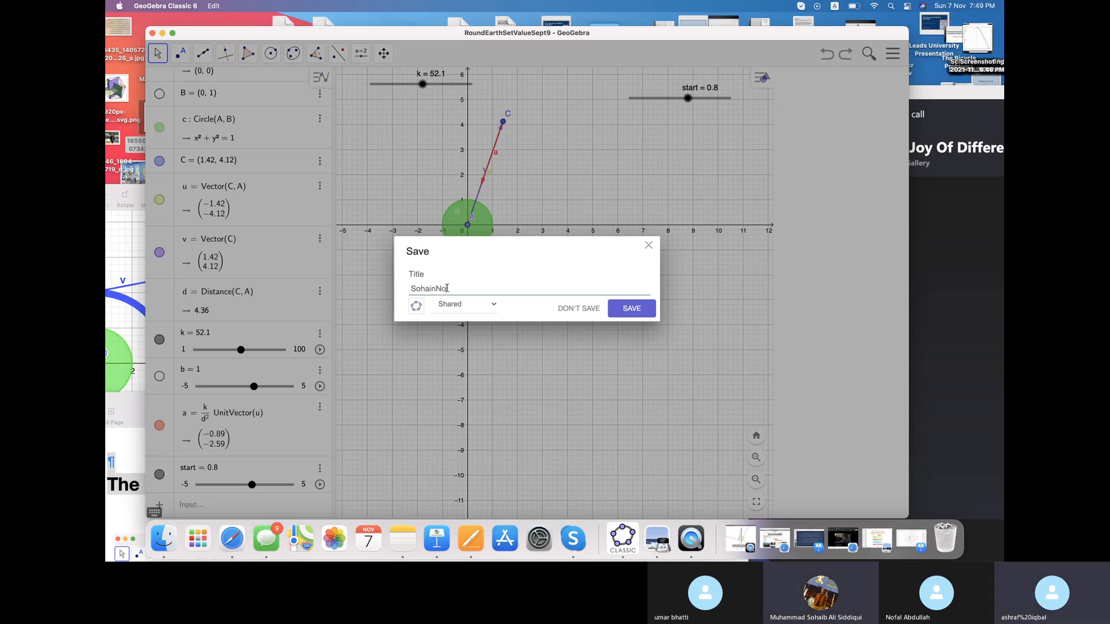
pyautogui.write('vember10')
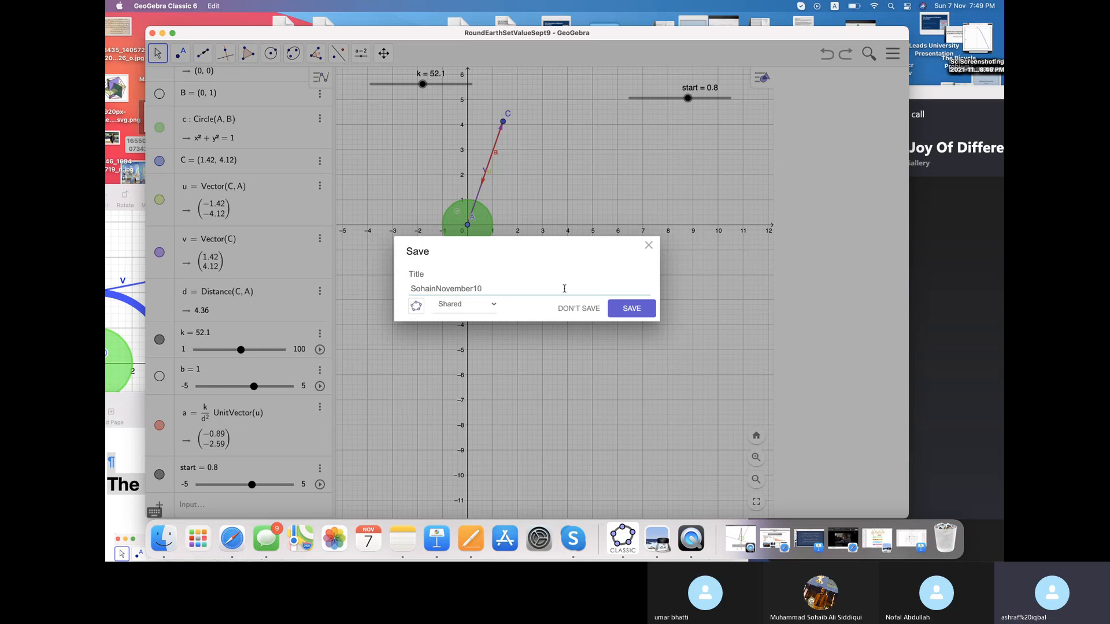
pyautogui.click(638, 311)
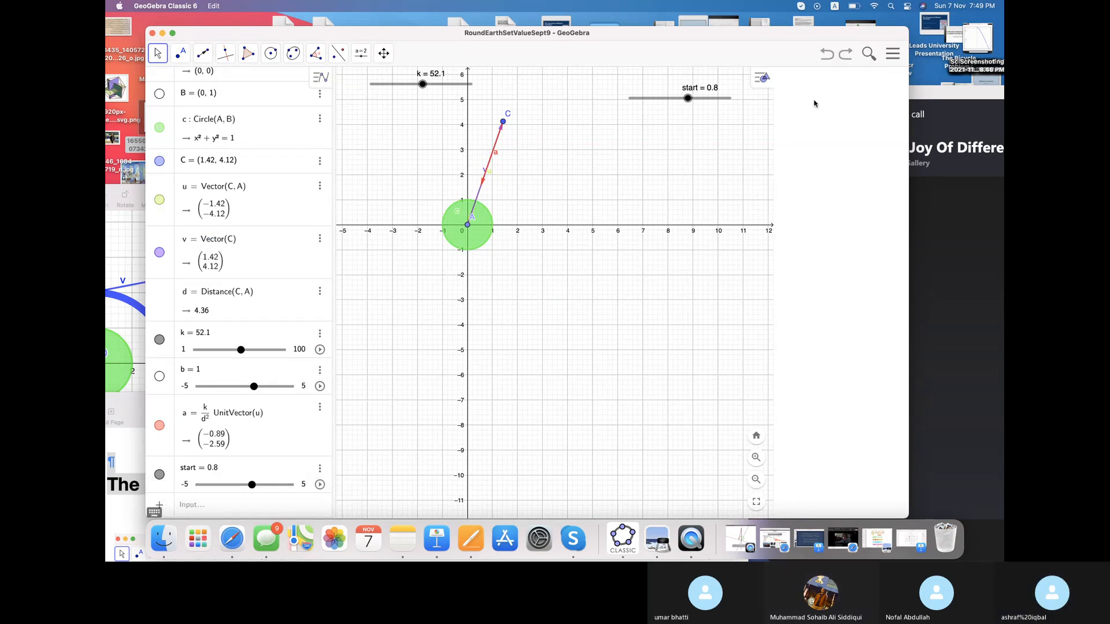
# - Save the current round-Earth construction again under its existing title with Shared visibility
pyautogui.click(873, 8)
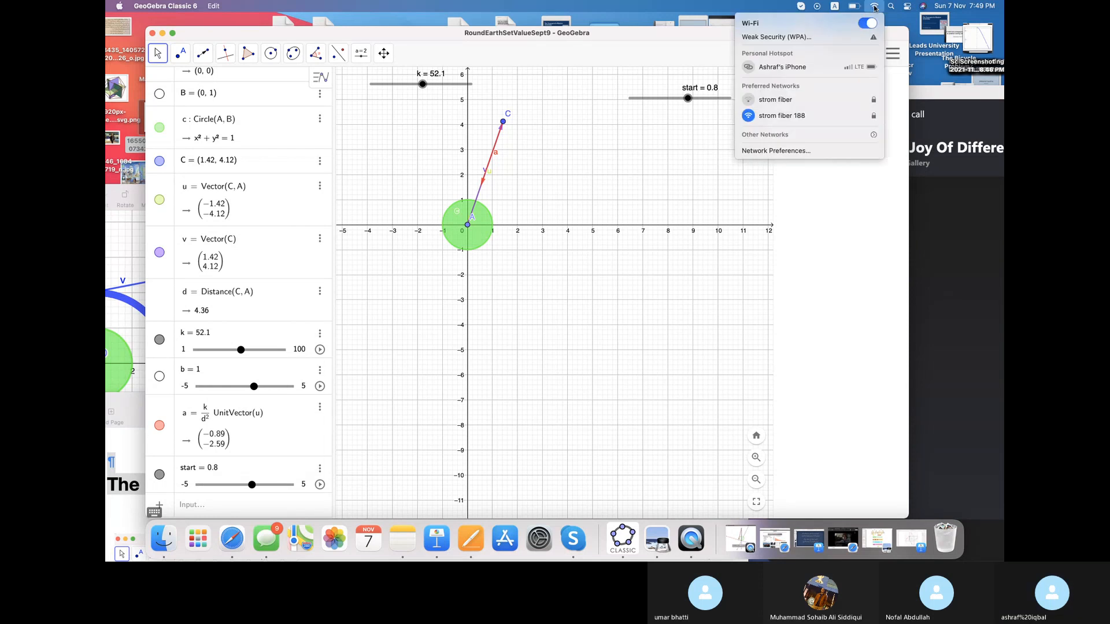
pyautogui.click(894, 54)
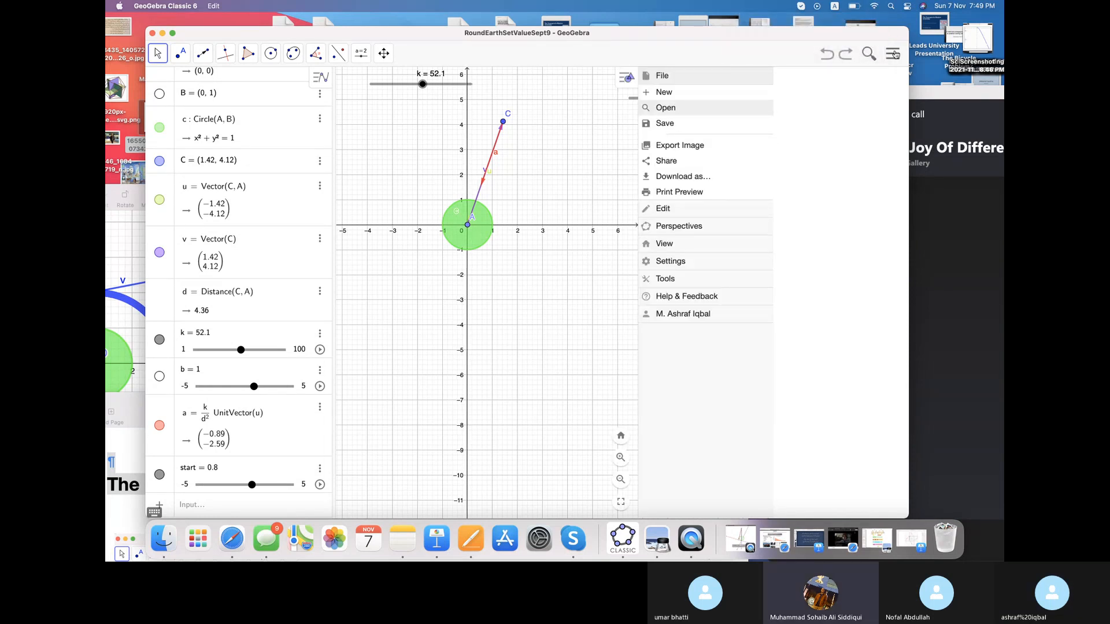
pyautogui.click(893, 54)
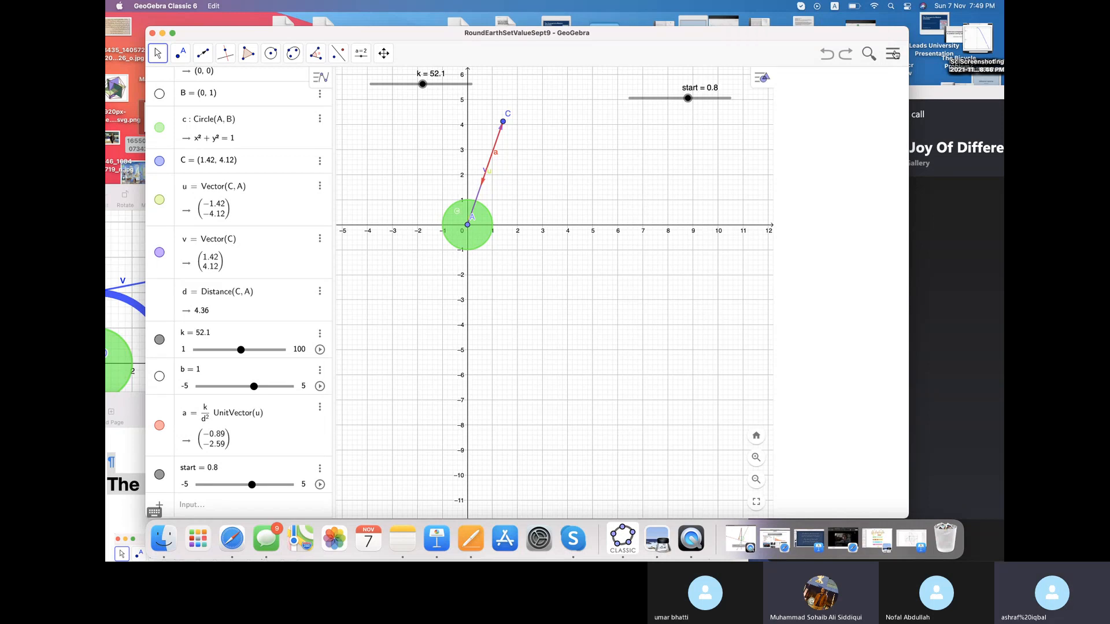
pyautogui.click(894, 54)
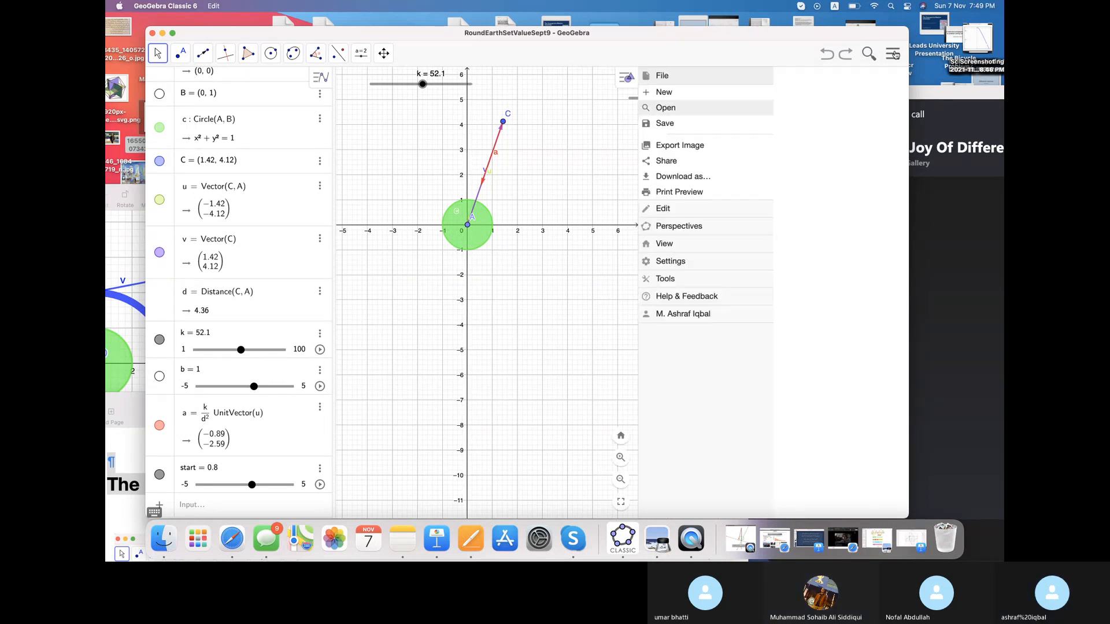
pyautogui.click(726, 126)
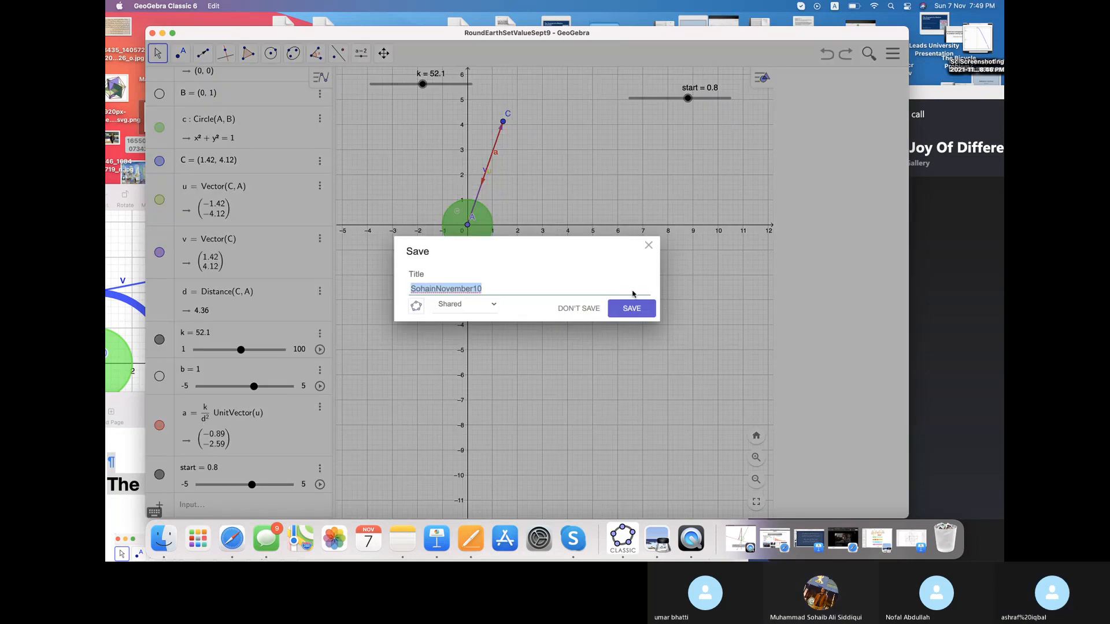
pyautogui.click(633, 310)
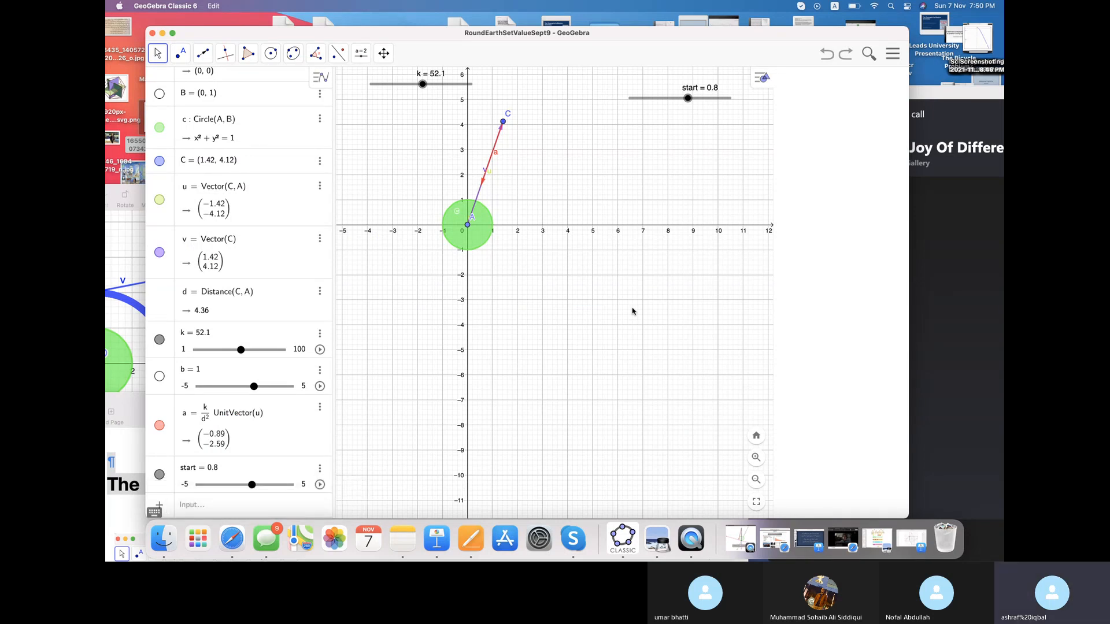
# - Open FlatEarthSetValueNovember9 for editing, close its graphics settings, and review its object definitions and curve
pyautogui.click(891, 54)
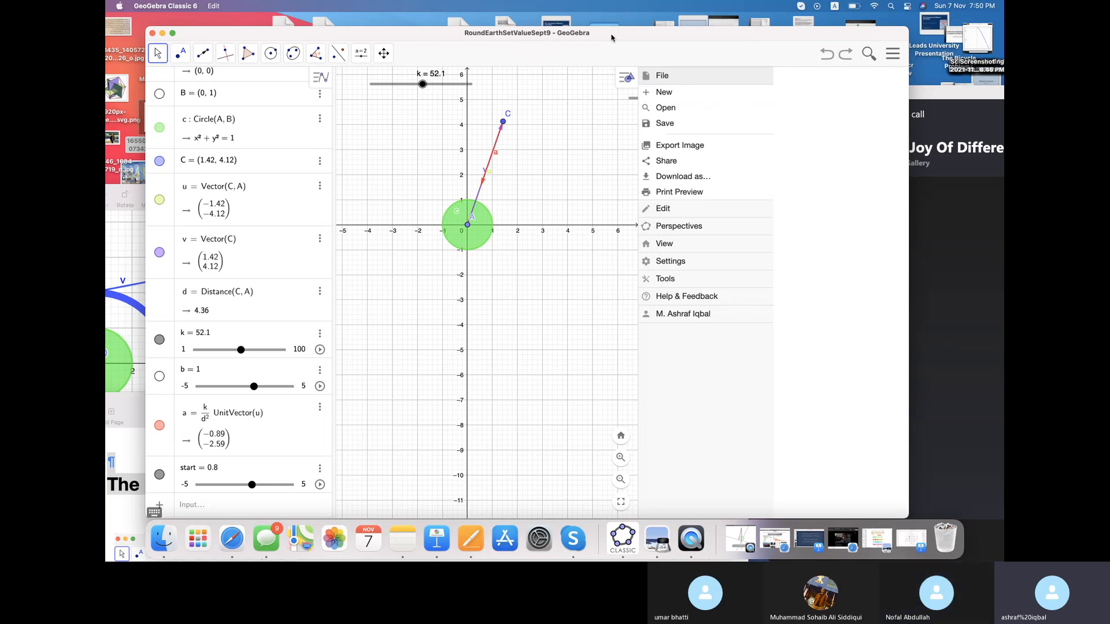
pyautogui.click(896, 56)
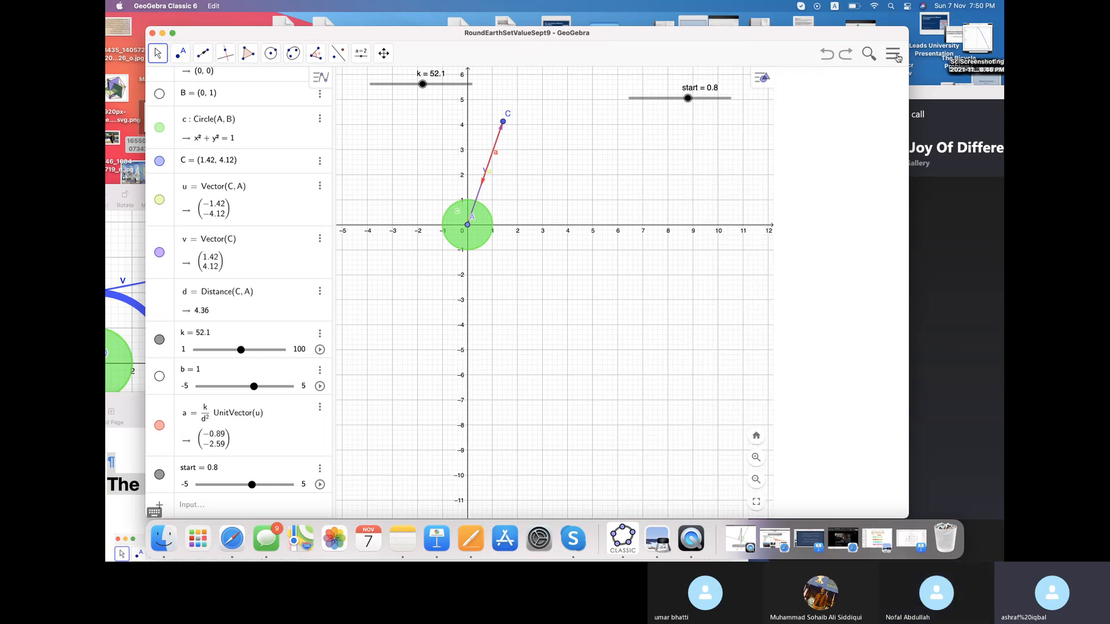
pyautogui.click(893, 55)
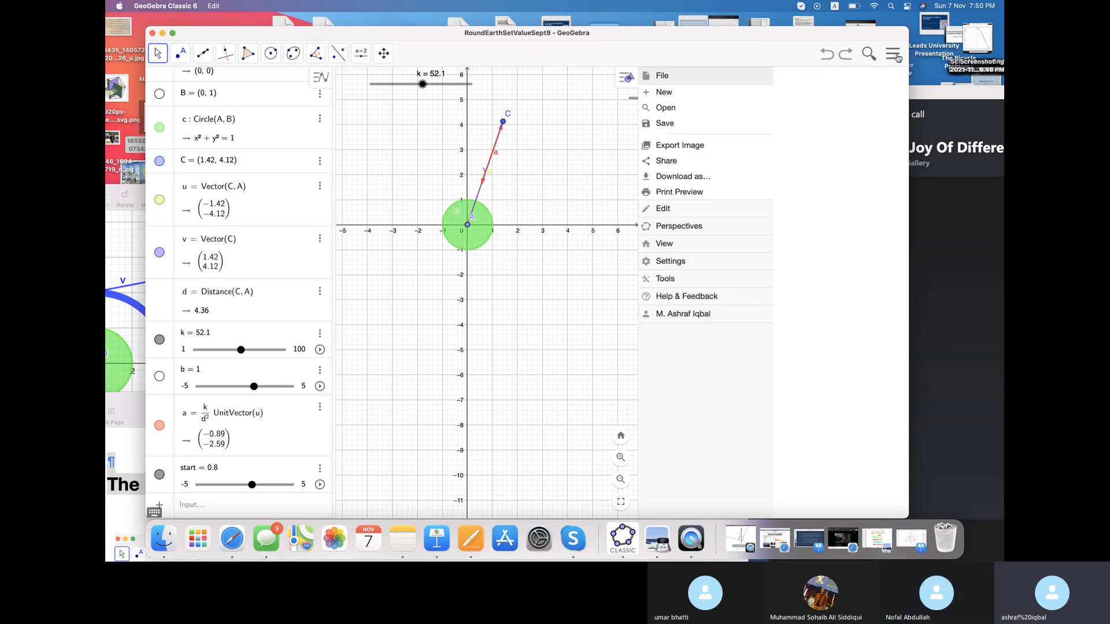
pyautogui.click(717, 113)
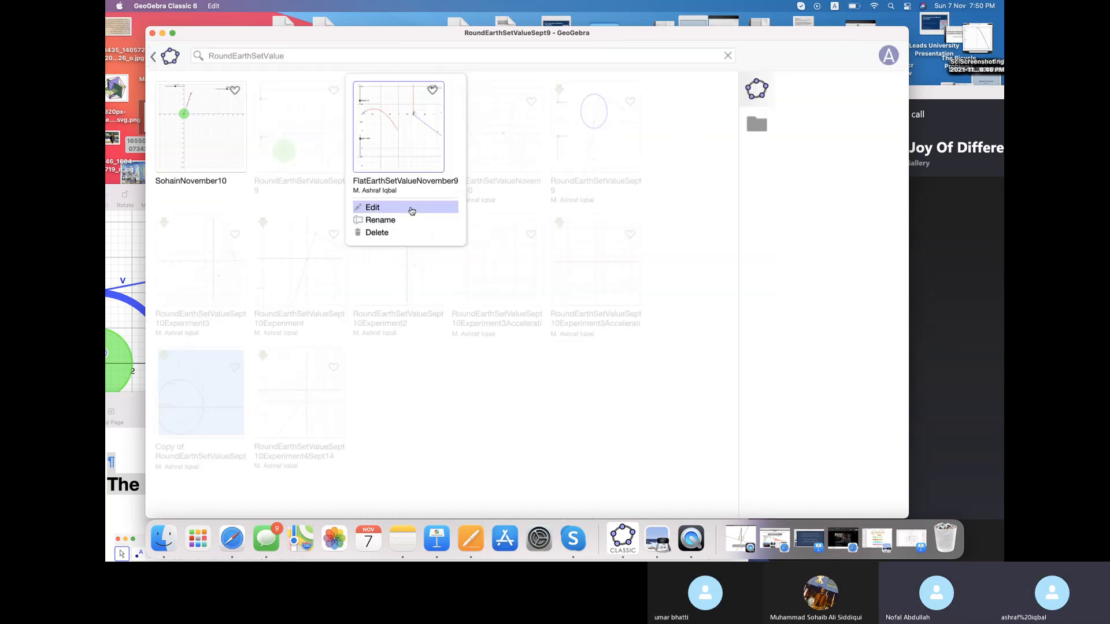
pyautogui.click(411, 208)
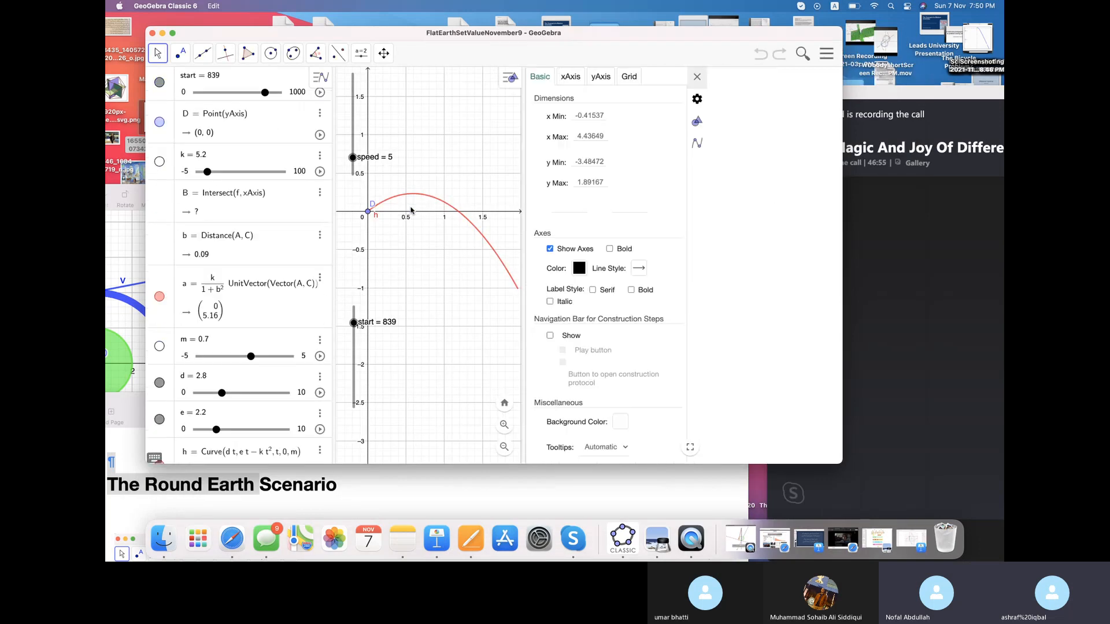
pyautogui.click(696, 77)
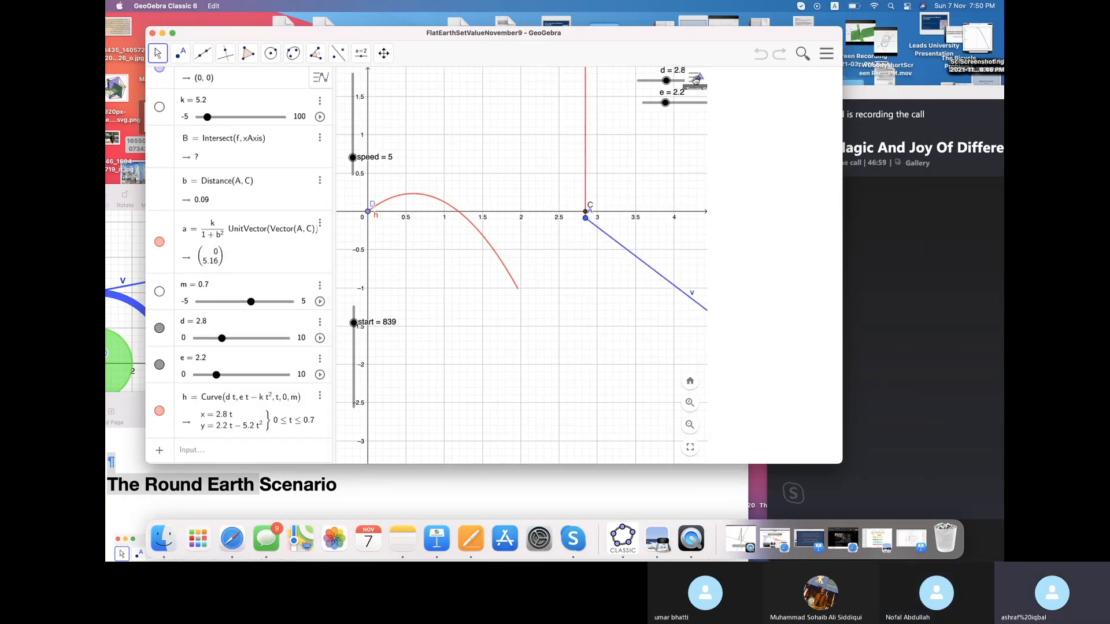
pyautogui.scroll(5, 277, 234)
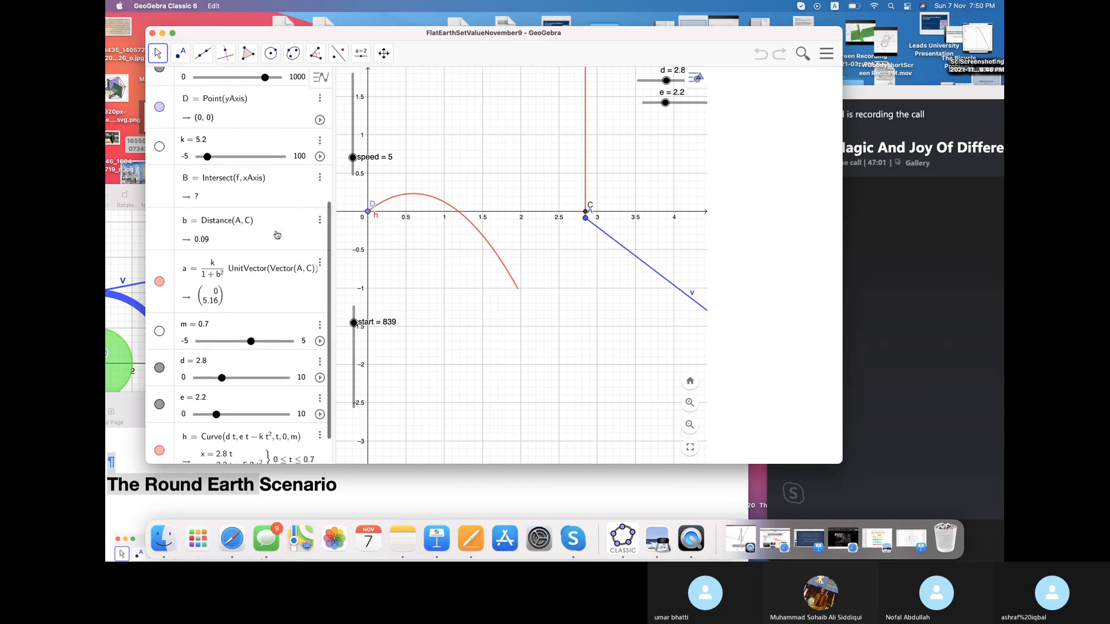
pyautogui.scroll(3, 277, 234)
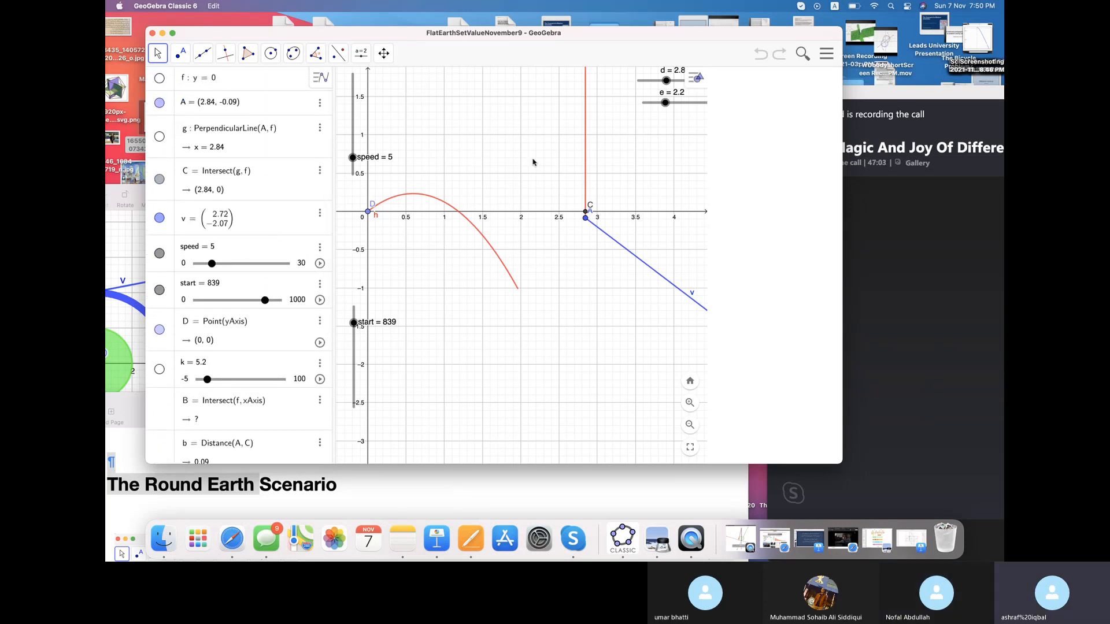
pyautogui.moveTo(550, 171); pyautogui.dragTo(492, 233)
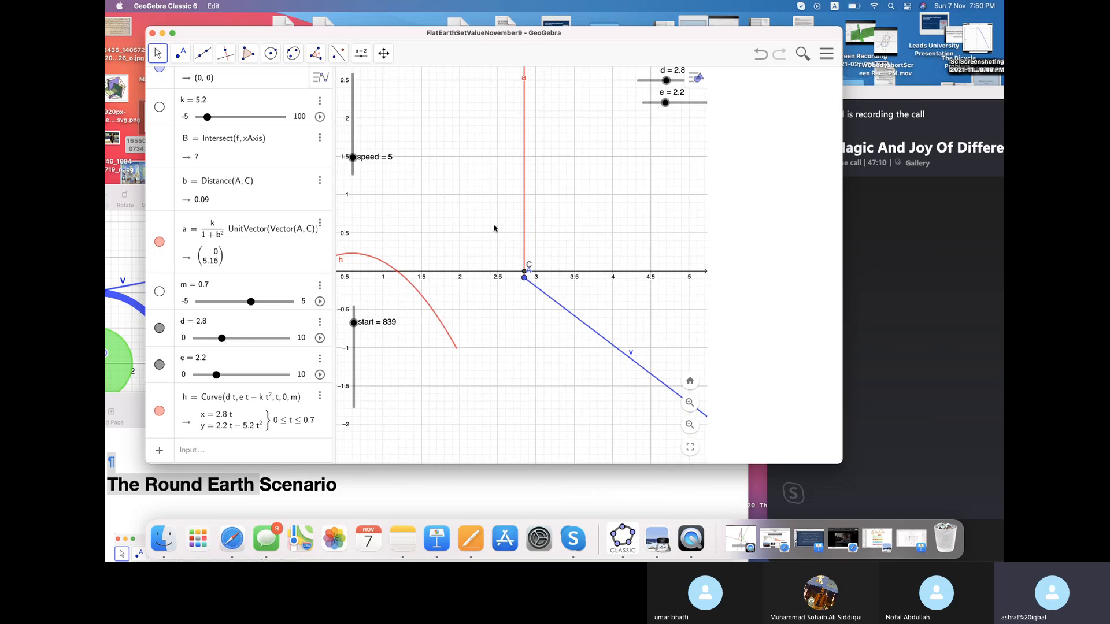
# - Open the online RoundEarthSetValueSept9 file for editing, discarding the changes to the flat-Earth file
pyautogui.click(827, 53)
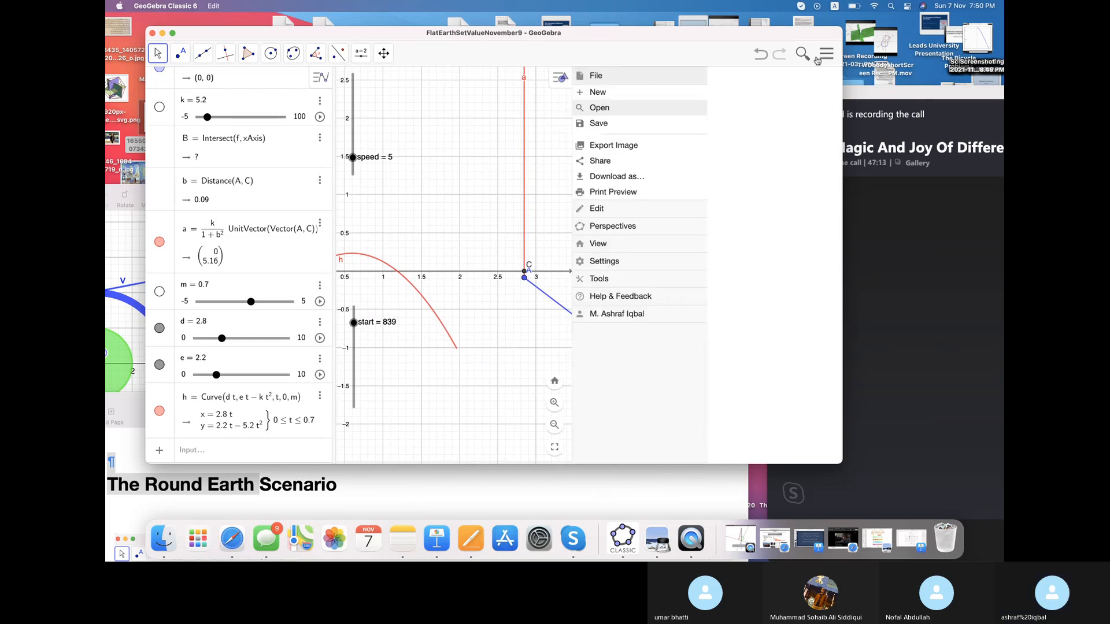
pyautogui.click(690, 109)
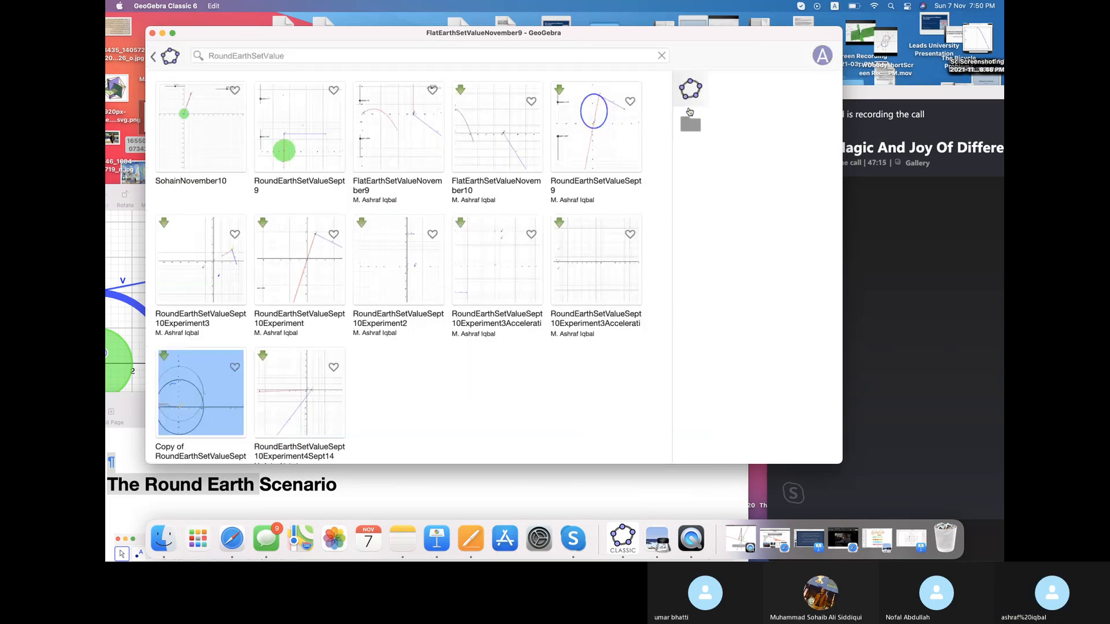
pyautogui.click(601, 148)
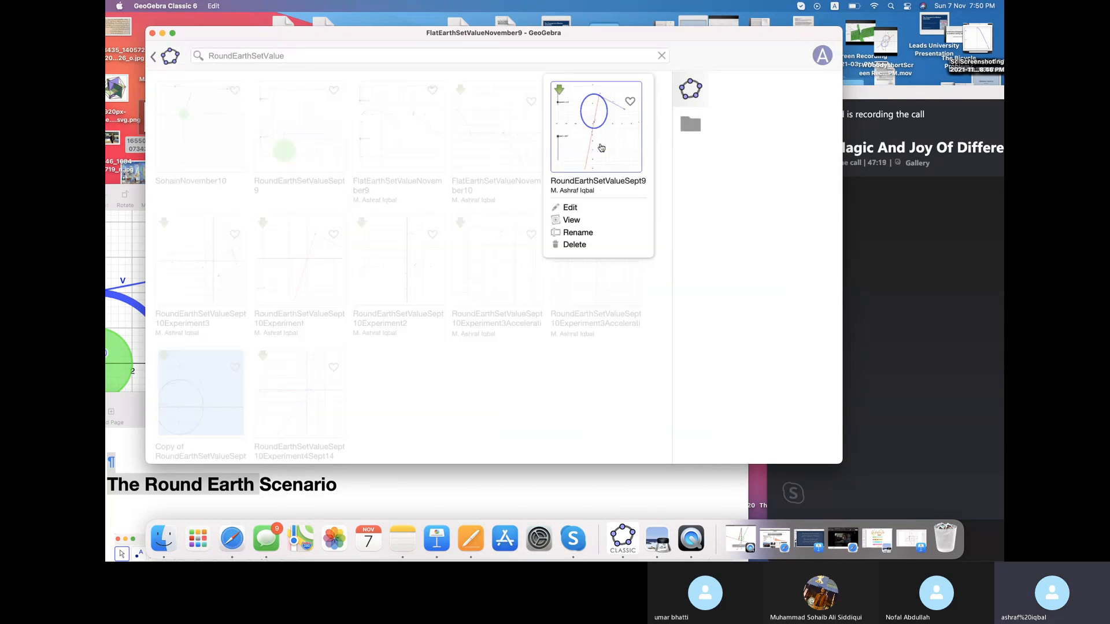
pyautogui.click(579, 208)
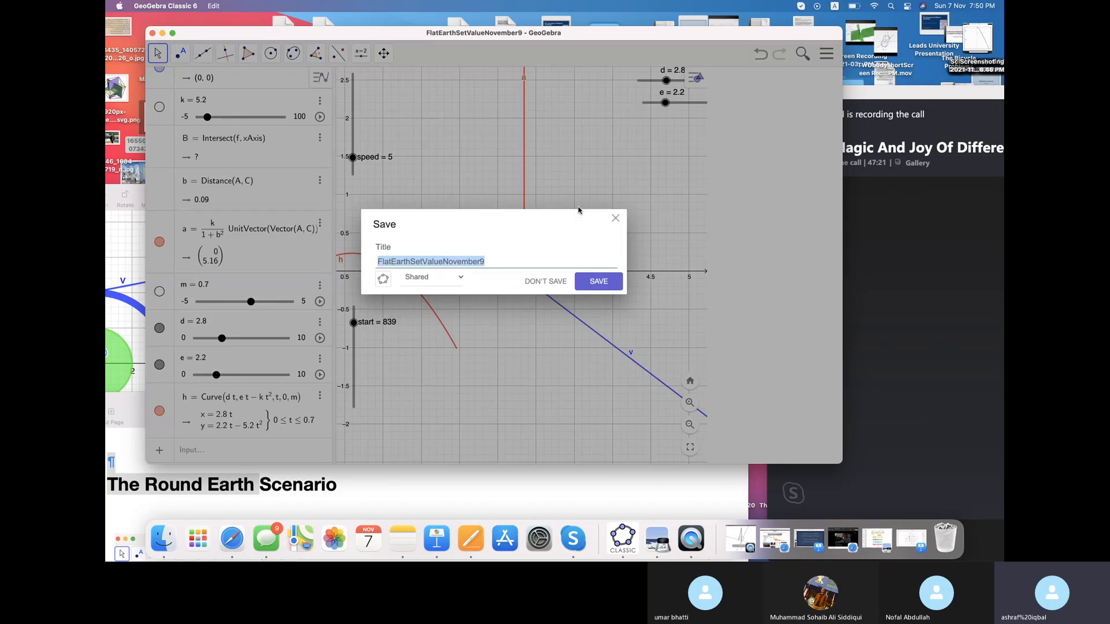
pyautogui.click(553, 281)
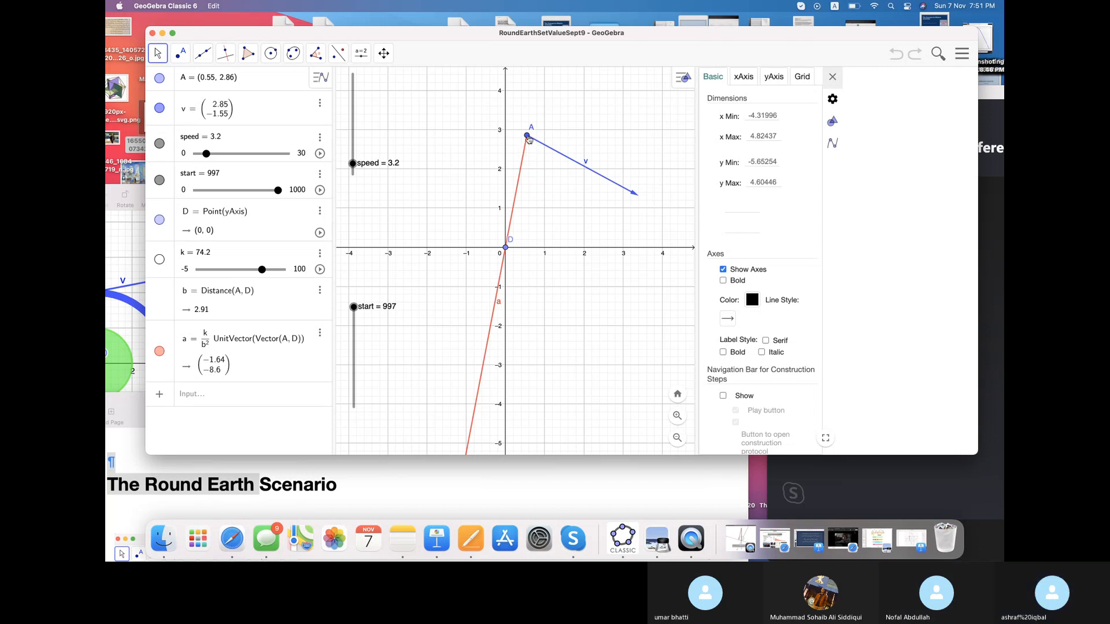
# - Move point A to (0, 3) on the y-axis and set the speed slider to 2.7
pyautogui.moveTo(528, 139); pyautogui.dragTo(507, 131)
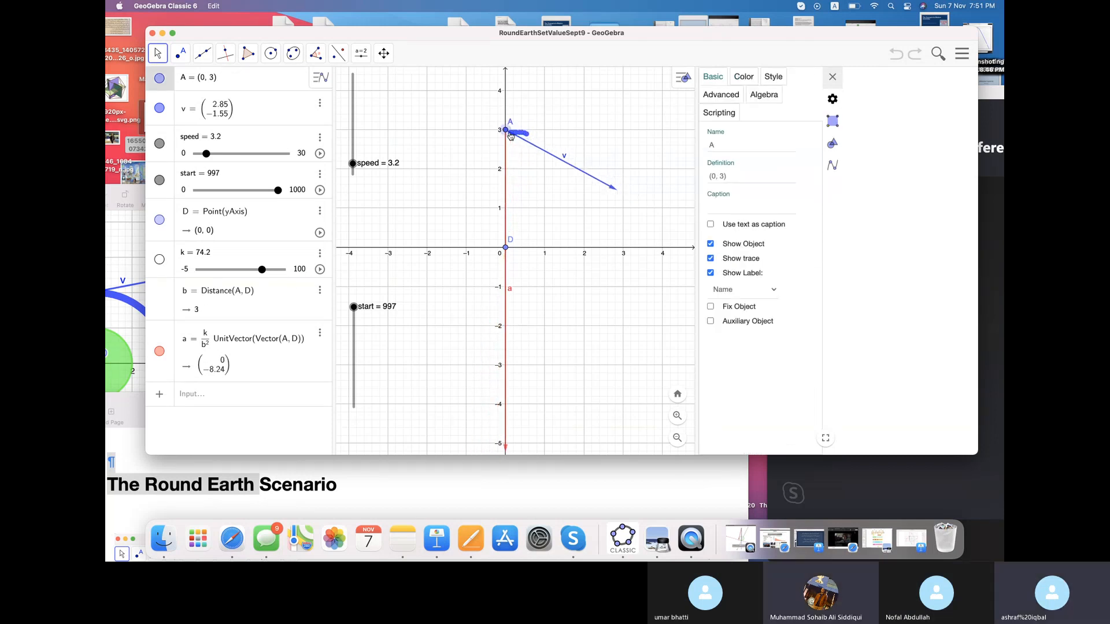
pyautogui.doubleClick(506, 133)
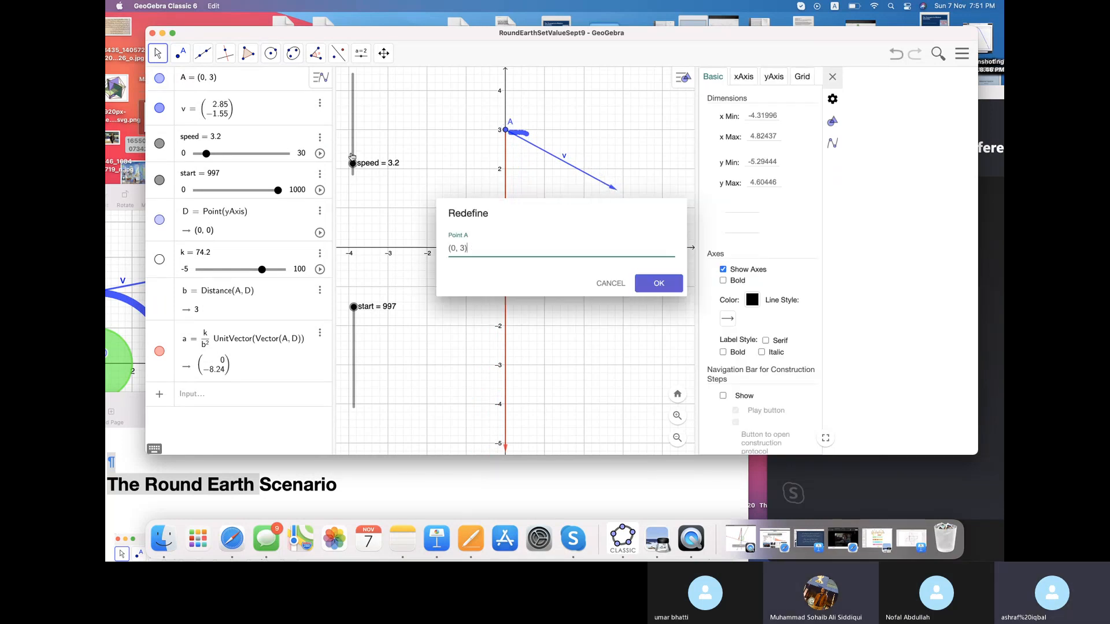
pyautogui.moveTo(352, 164); pyautogui.dragTo(352, 168)
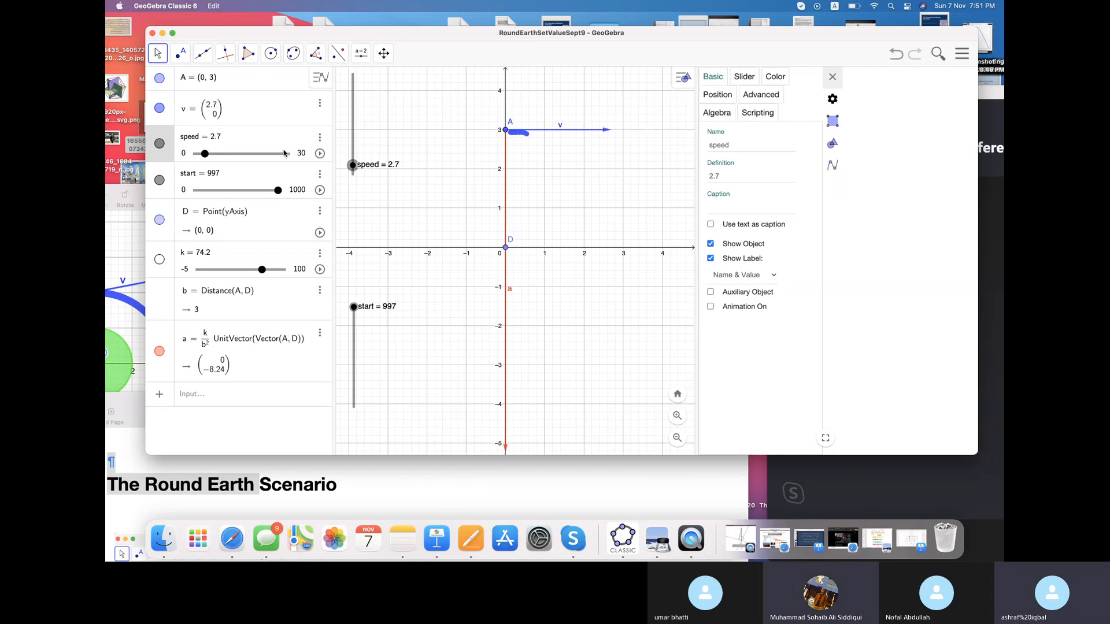
# - Examine the definition of velocity vector v and its starting-point setting
pyautogui.click(252, 108)
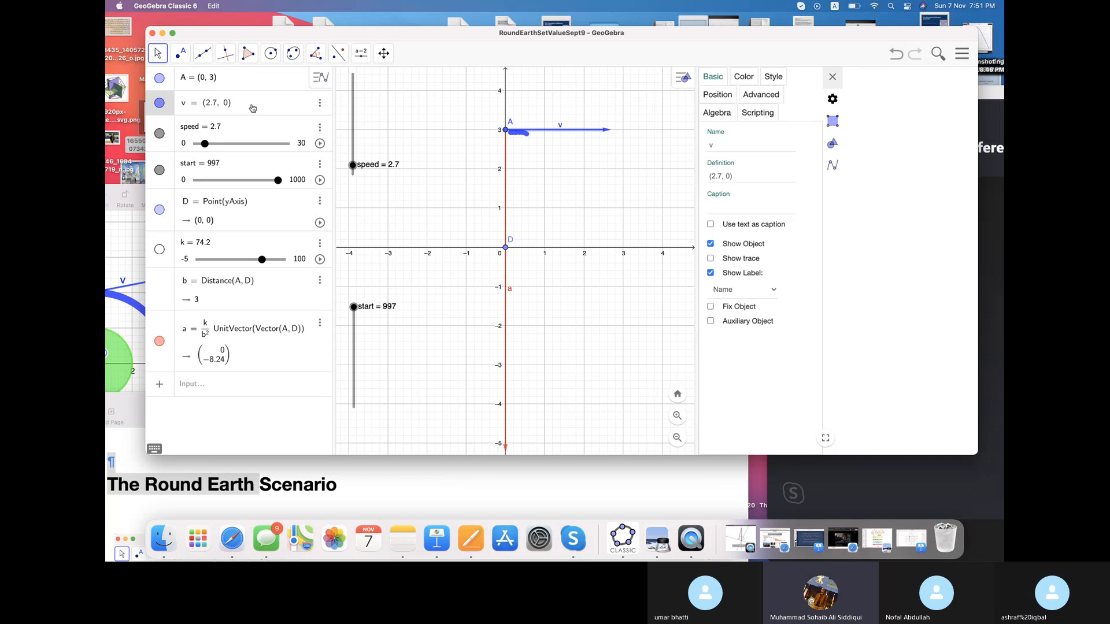
pyautogui.scroll(2, 574, 183)
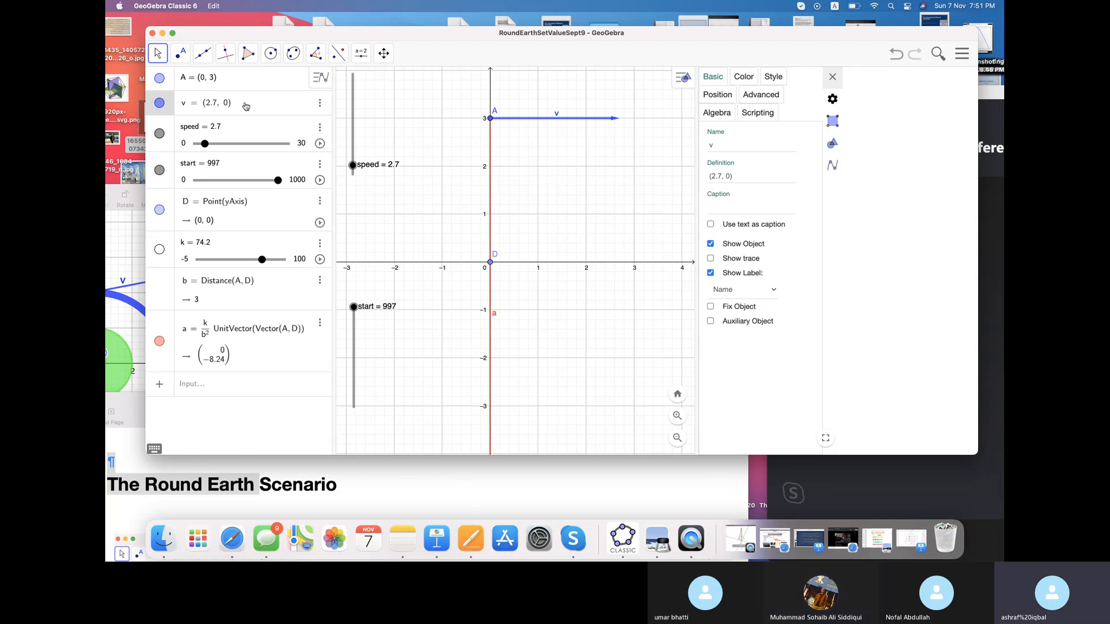
pyautogui.click(161, 107)
pyautogui.click(162, 107)
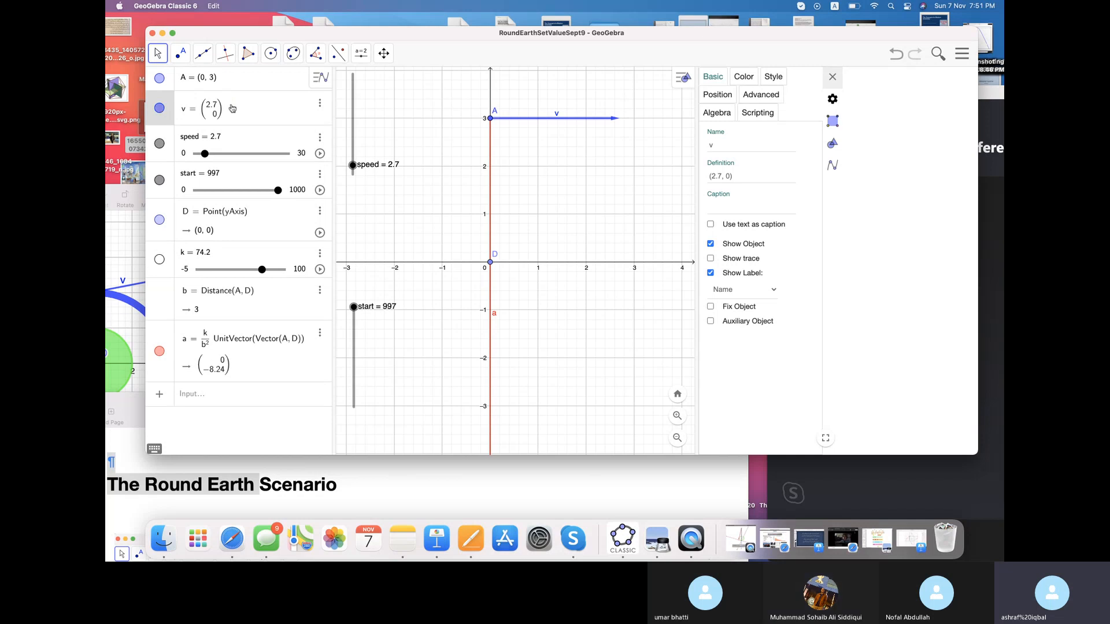
pyautogui.click(322, 103)
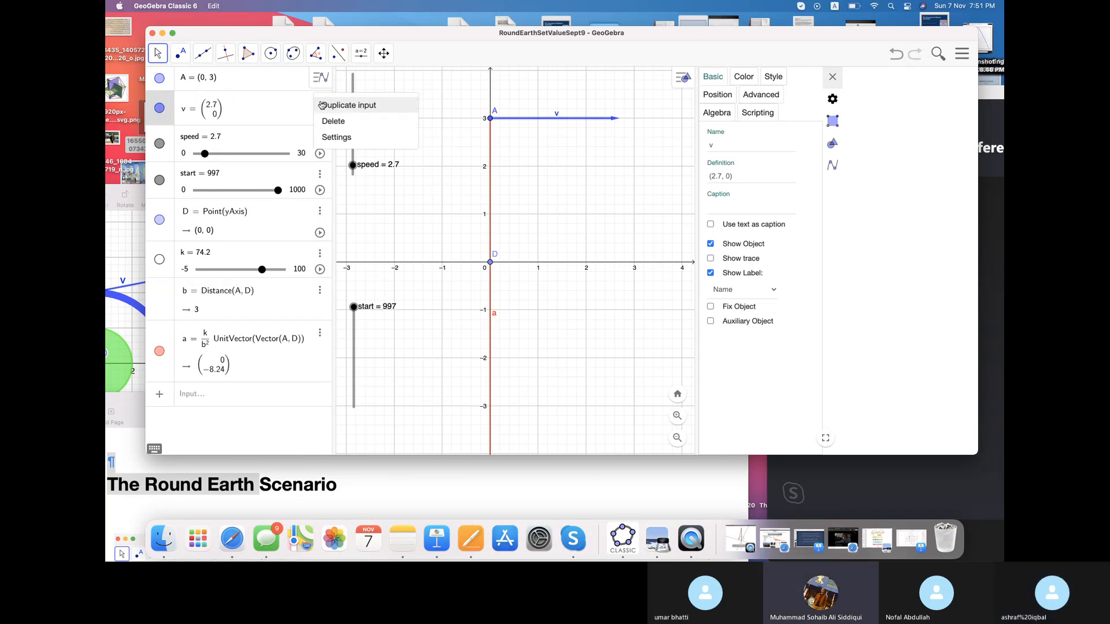
pyautogui.click(335, 138)
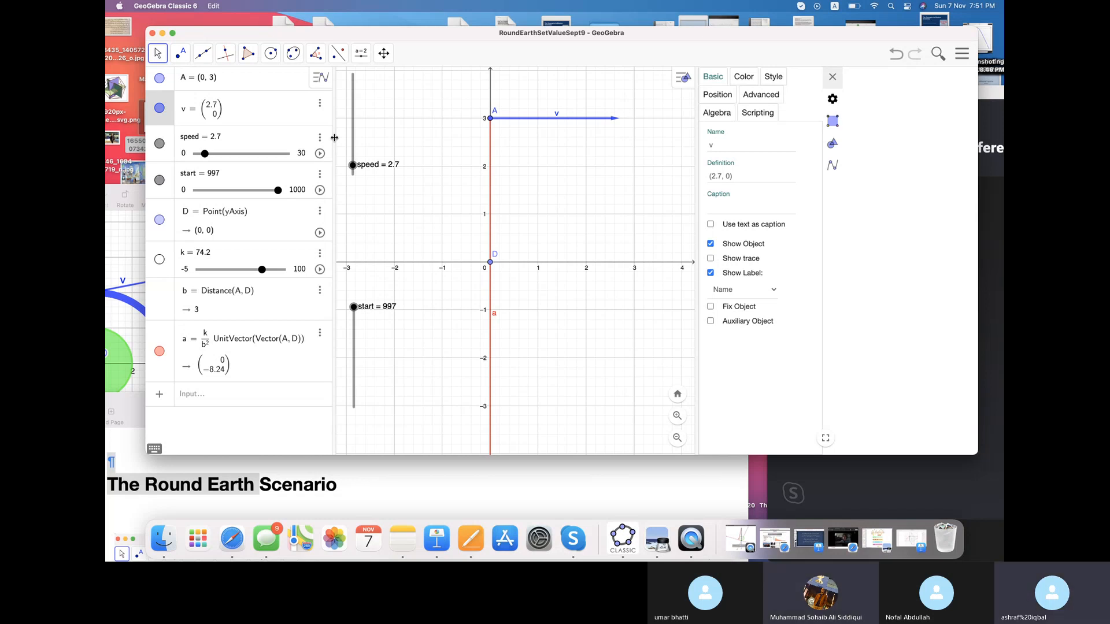
pyautogui.click(715, 96)
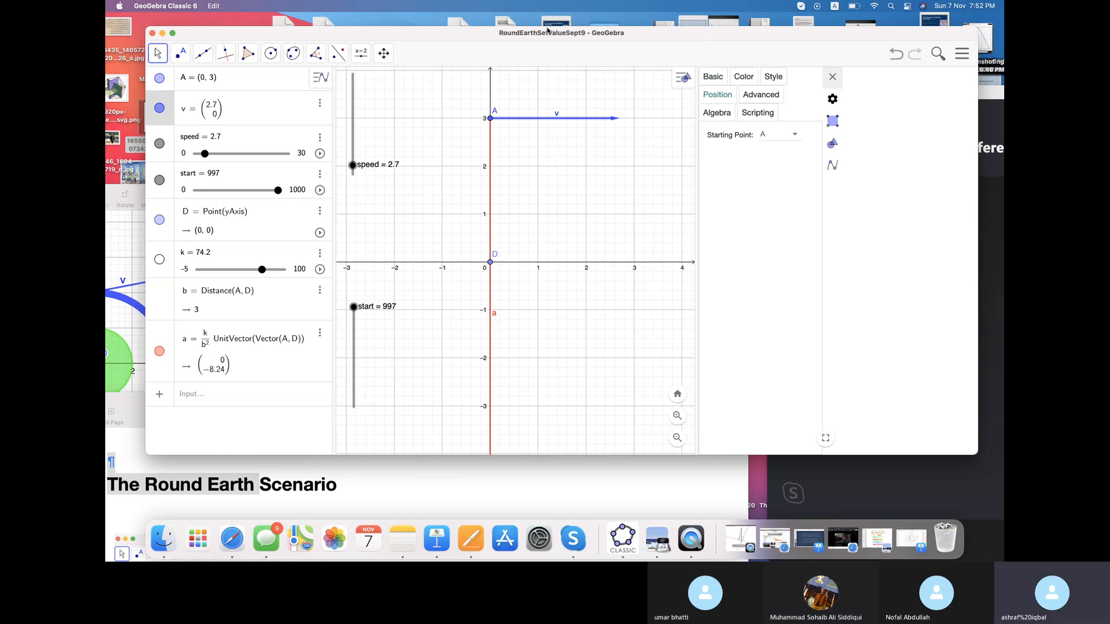
# - Close the Finder Recents window behind the GeoGebra window and reposition the GeoGebra window on the desktop
pyautogui.moveTo(415, 39); pyautogui.dragTo(702, 77)
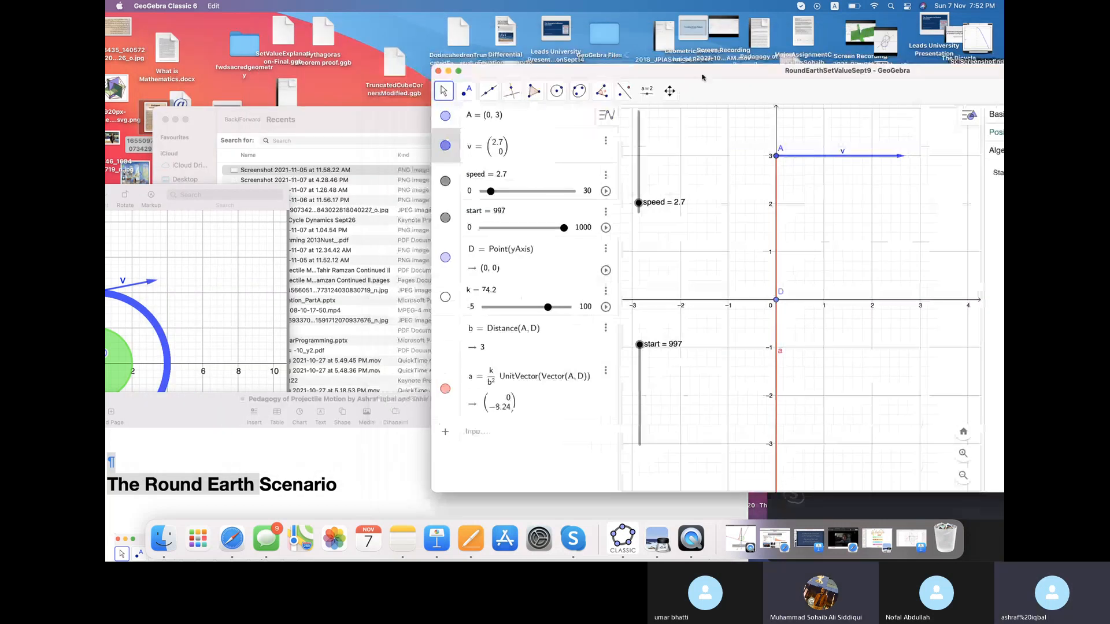
pyautogui.click(205, 118)
pyautogui.click(165, 121)
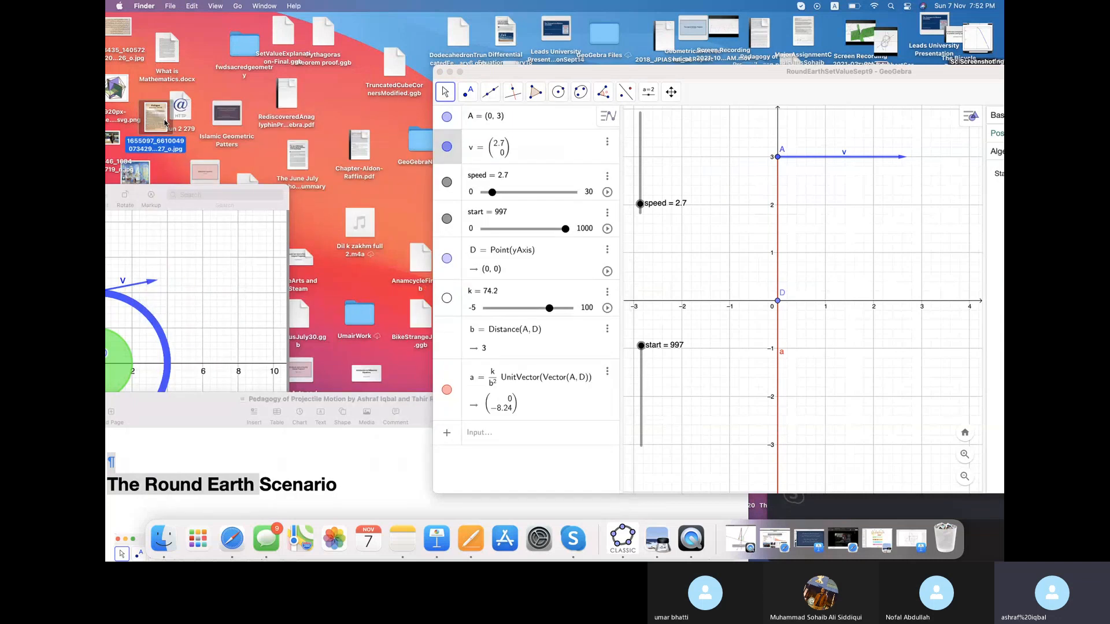
pyautogui.moveTo(503, 71); pyautogui.dragTo(316, 42)
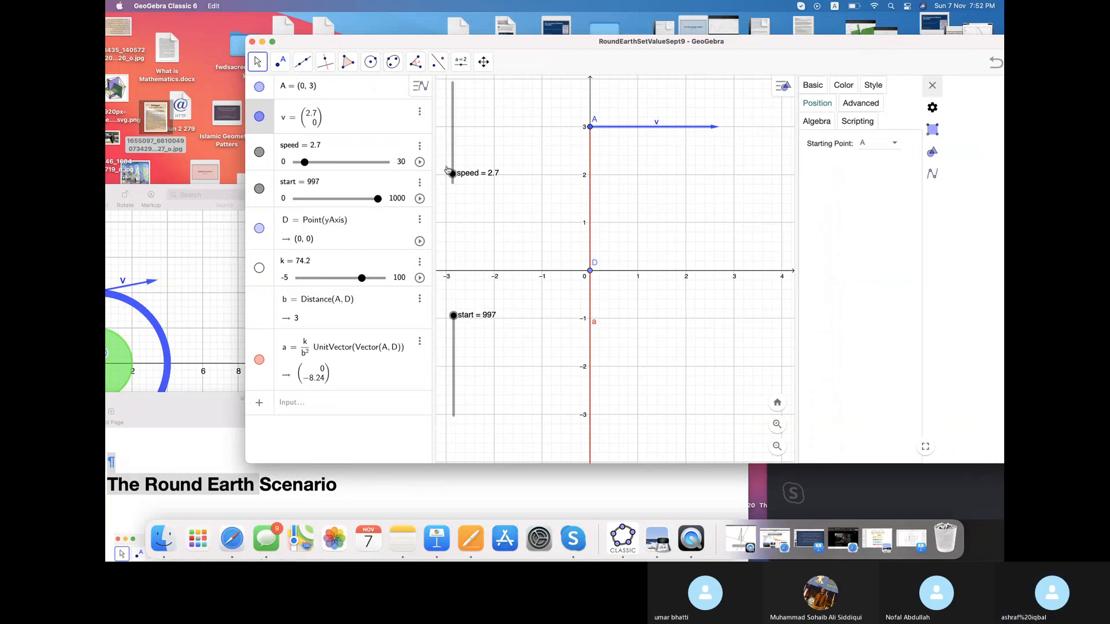
# - Set the speed slider to 5.7 and close the object properties to enlarge the graphics view
pyautogui.moveTo(452, 172); pyautogui.dragTo(451, 167)
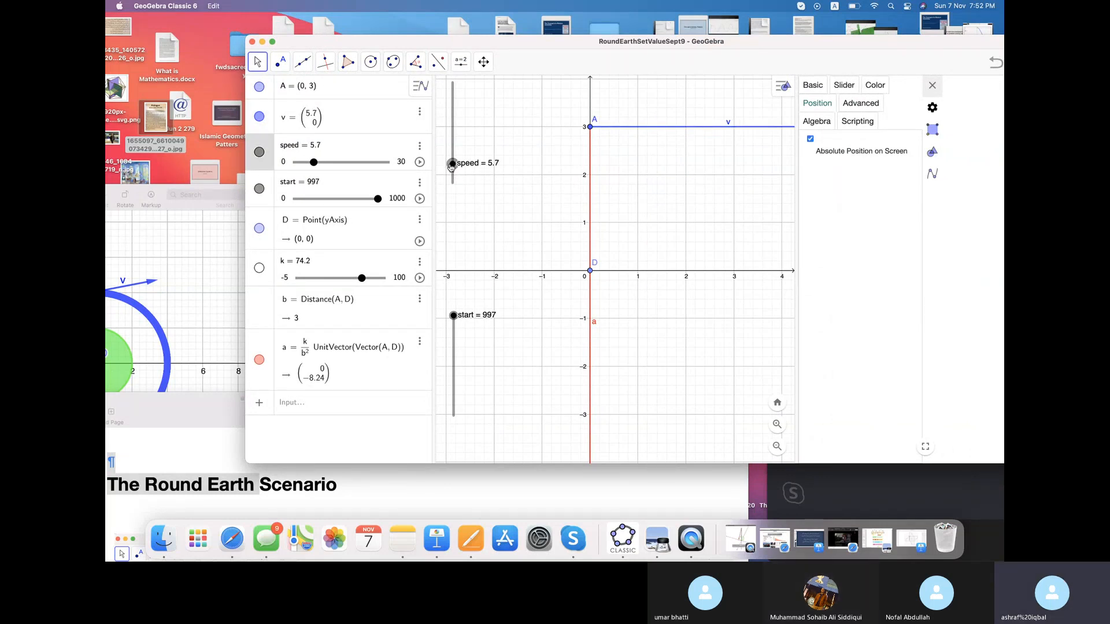
pyautogui.click(933, 86)
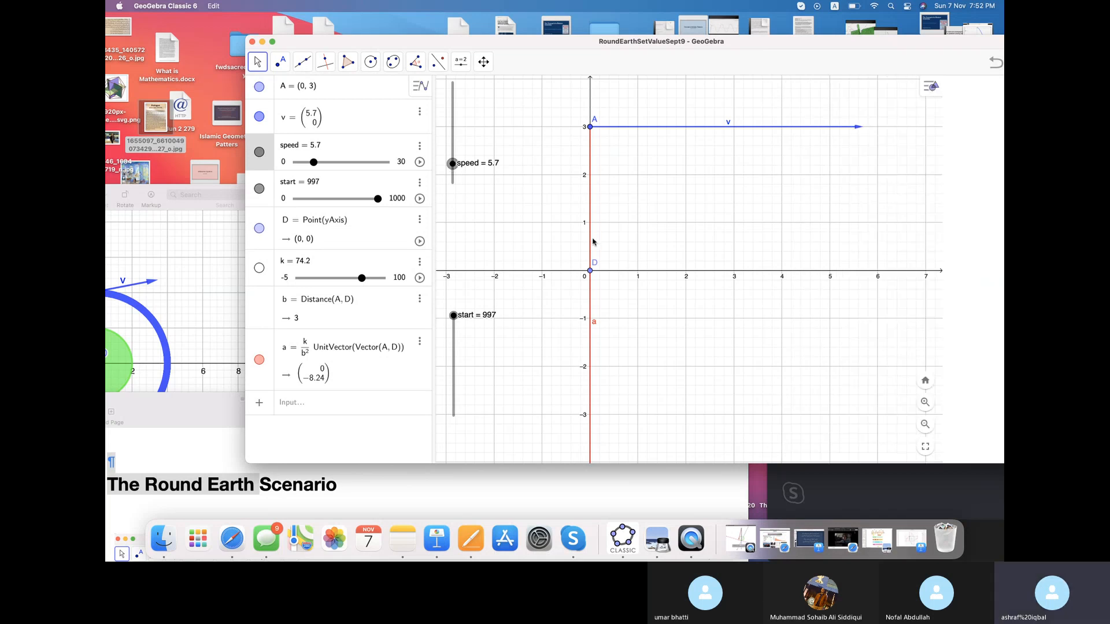
pyautogui.scroll(-1, 592, 241)
pyautogui.scroll(-5, 593, 242)
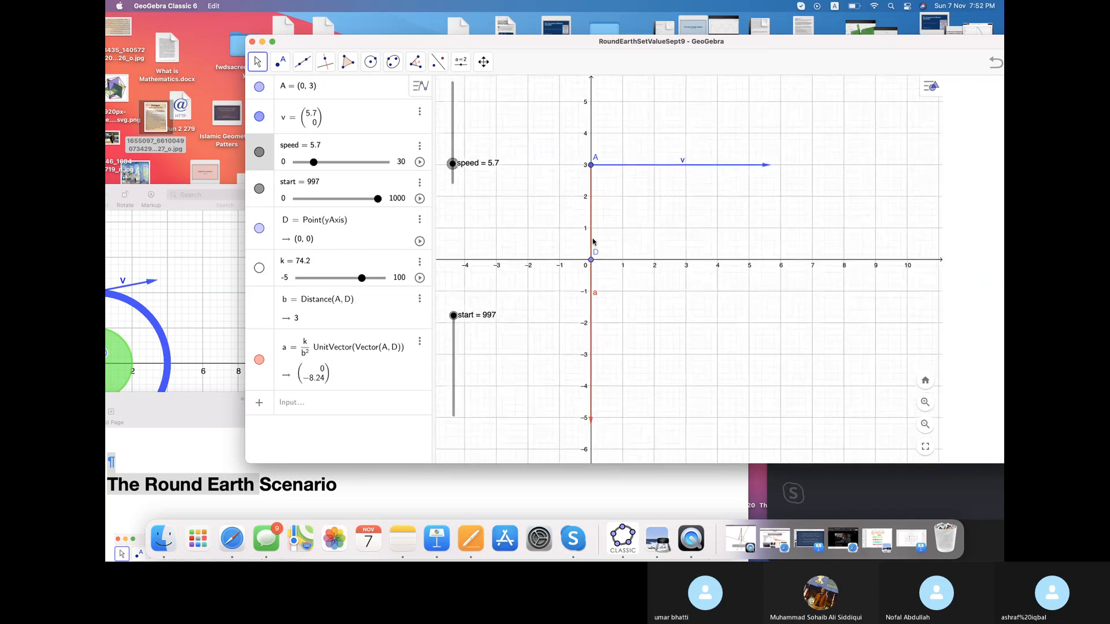
# - Draw a circle centred on point D at the origin and passing through (0, 2) on the y-axis
pyautogui.scroll(-1, 592, 241)
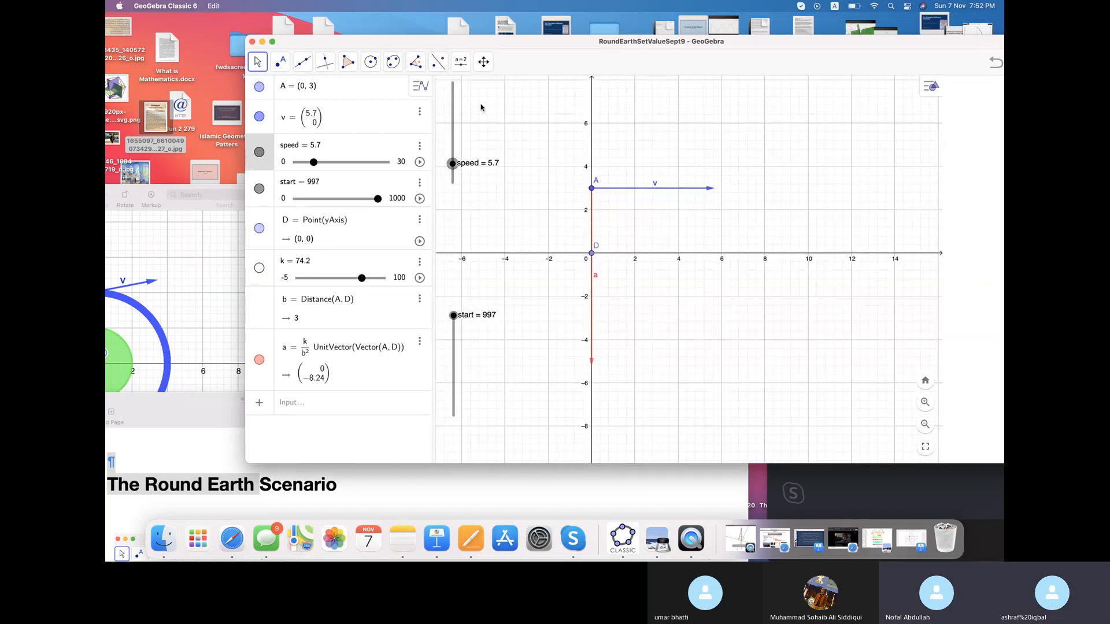
pyautogui.click(373, 61)
pyautogui.click(393, 61)
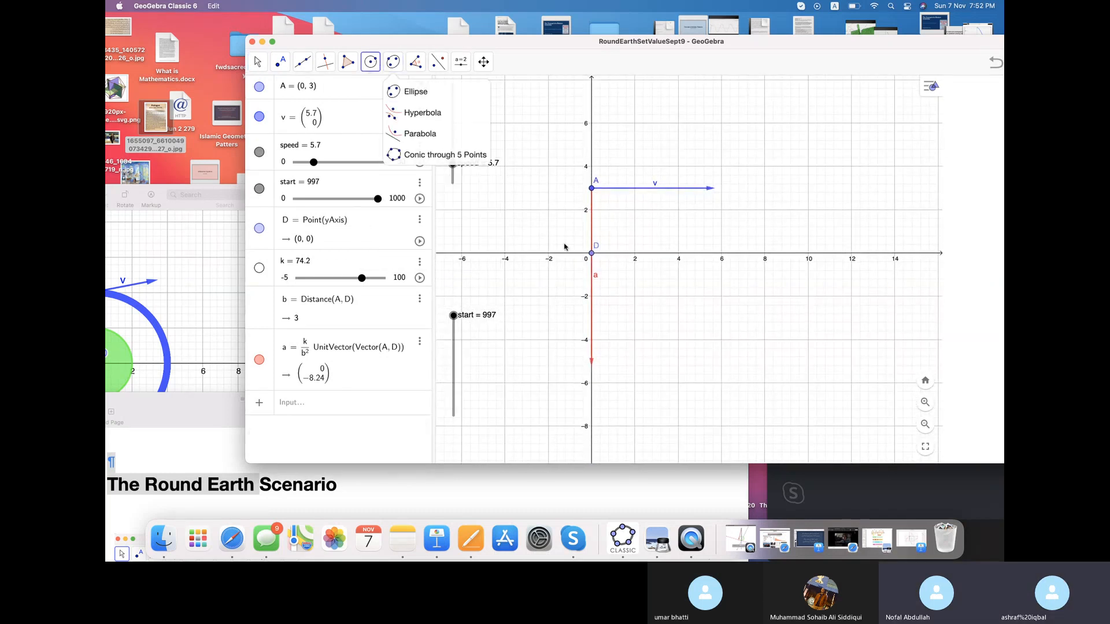
pyautogui.click(591, 253)
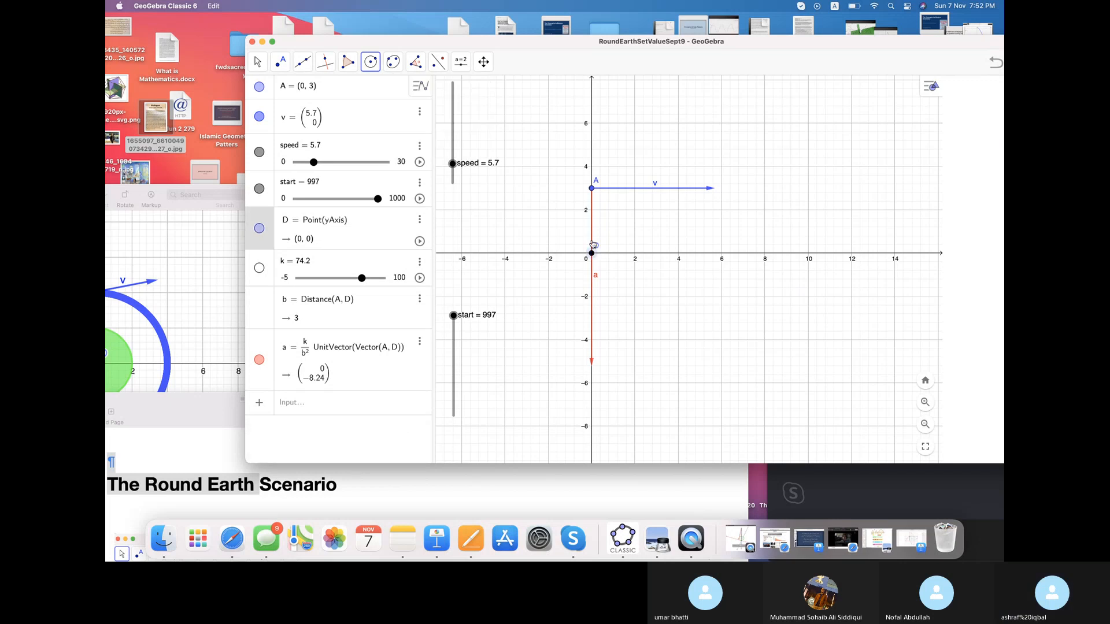
pyautogui.click(590, 209)
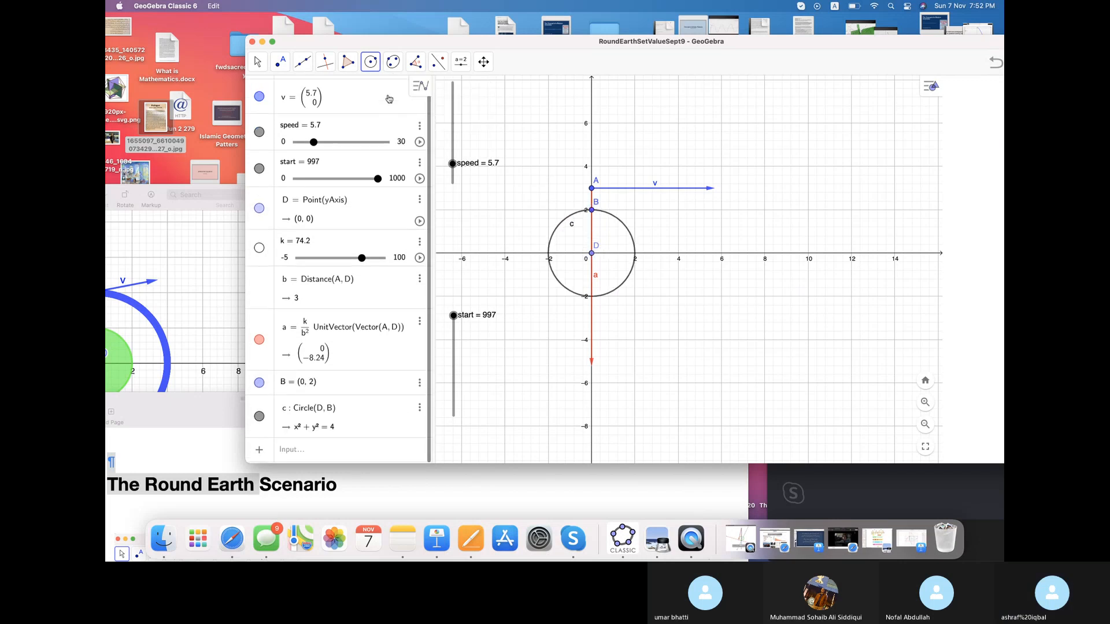
# - Open the color settings of the circle around D
pyautogui.click(259, 62)
pyautogui.click(302, 61)
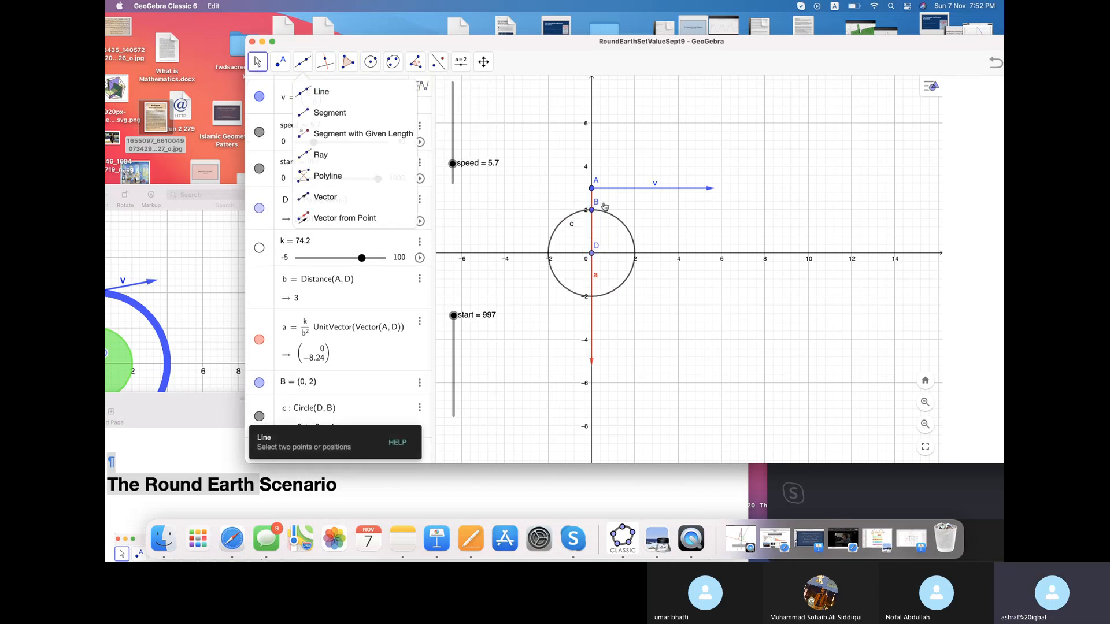
pyautogui.click(620, 224)
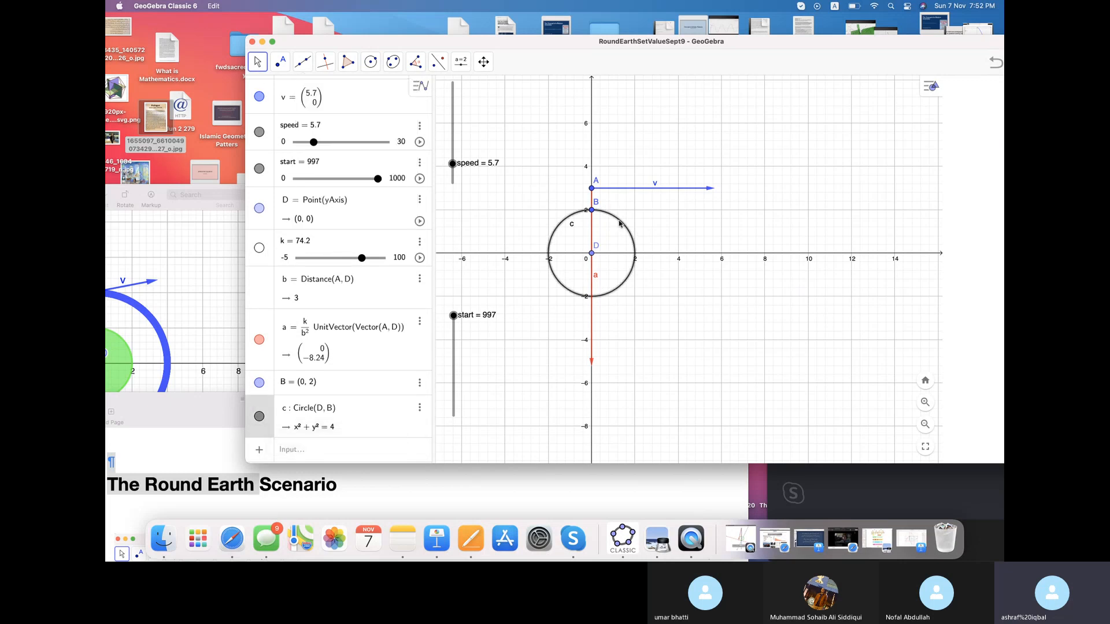
pyautogui.rightClick(619, 224)
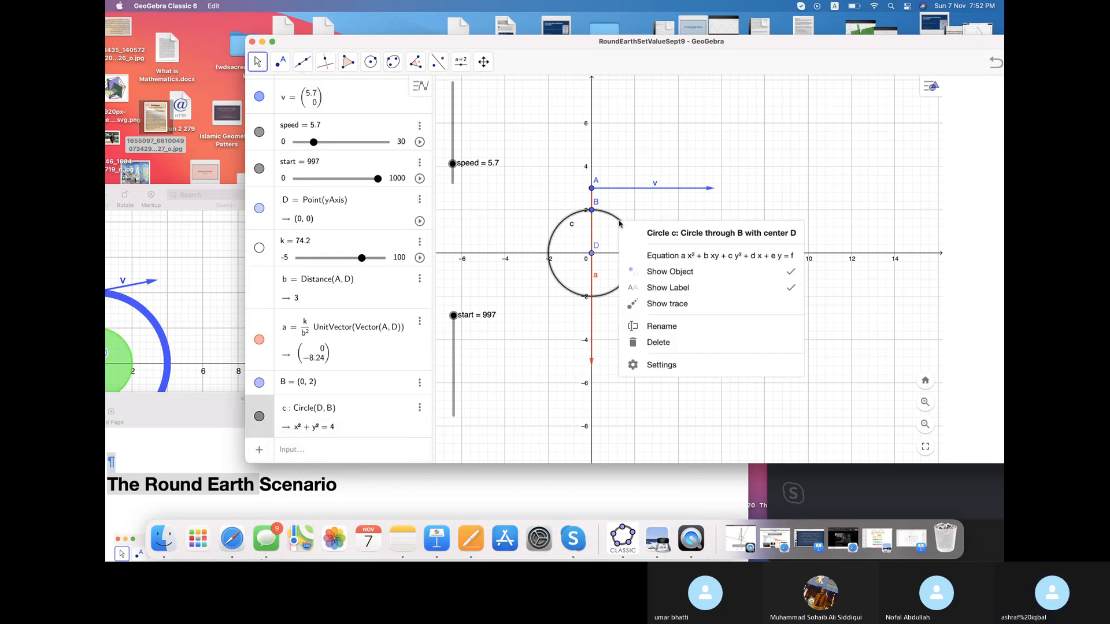
pyautogui.click(660, 365)
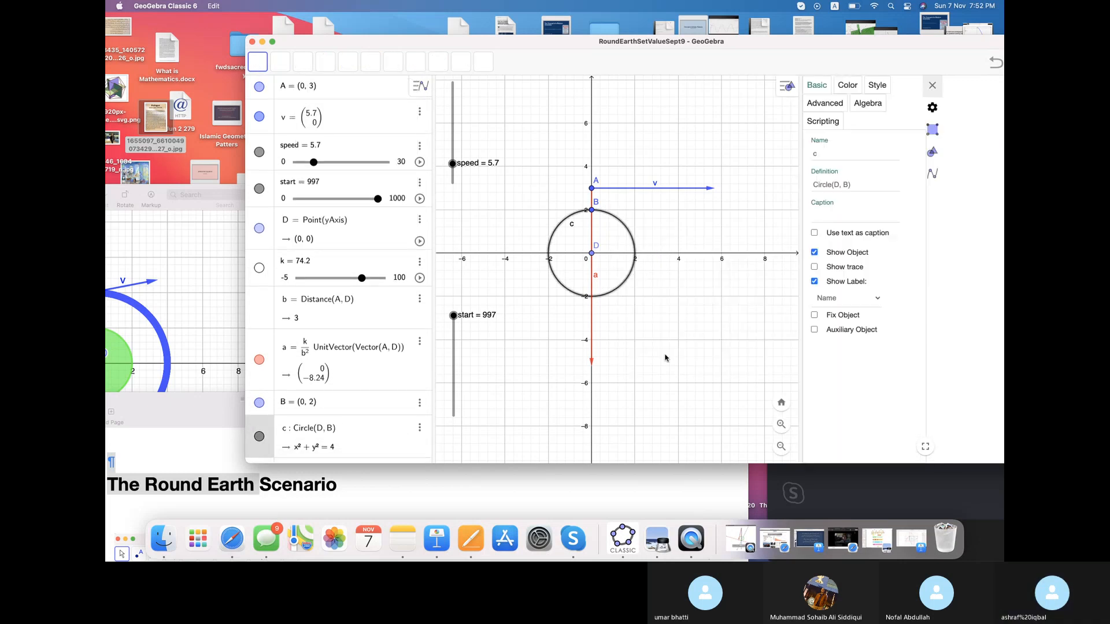
pyautogui.click(846, 87)
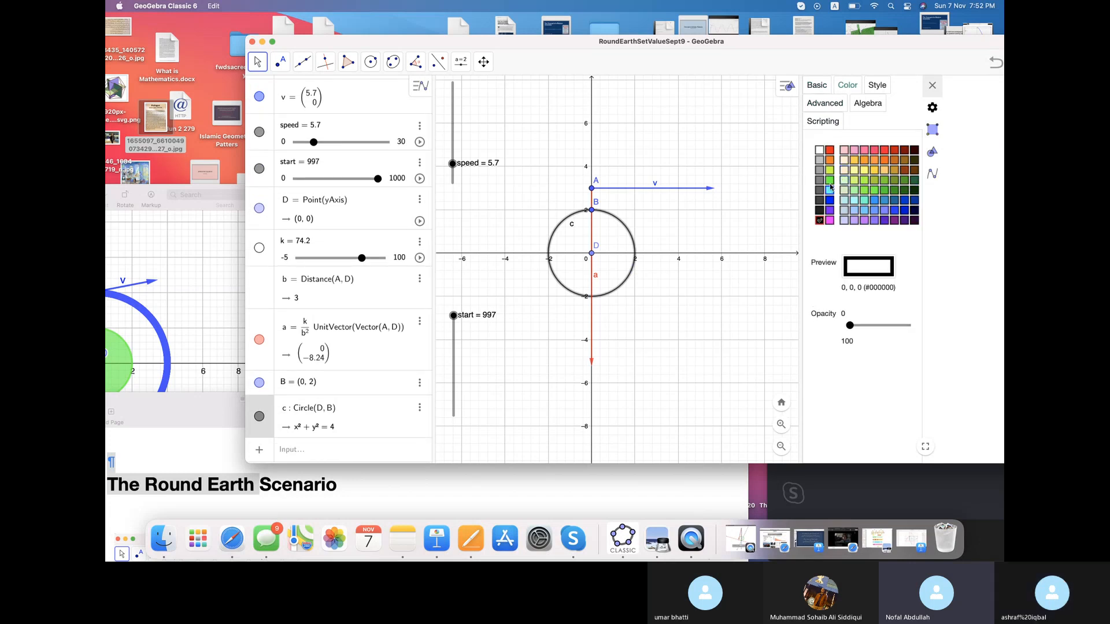
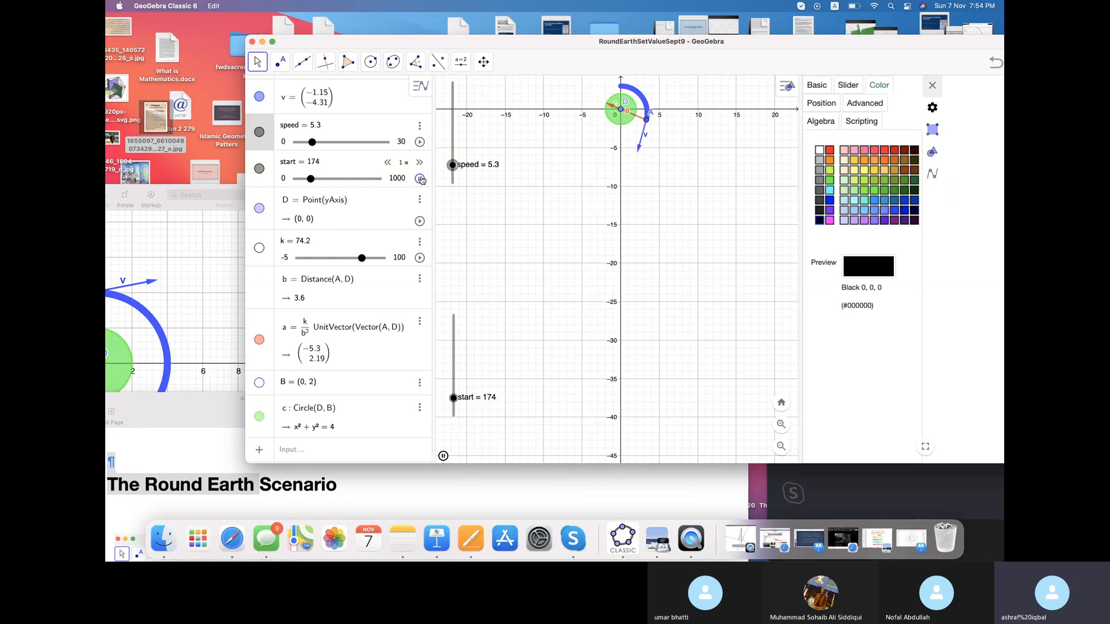
# - Set the speed slider to 6.3 and move point A back above the circle, about 3.1 units from D
pyautogui.moveTo(456, 166); pyautogui.dragTo(453, 165)
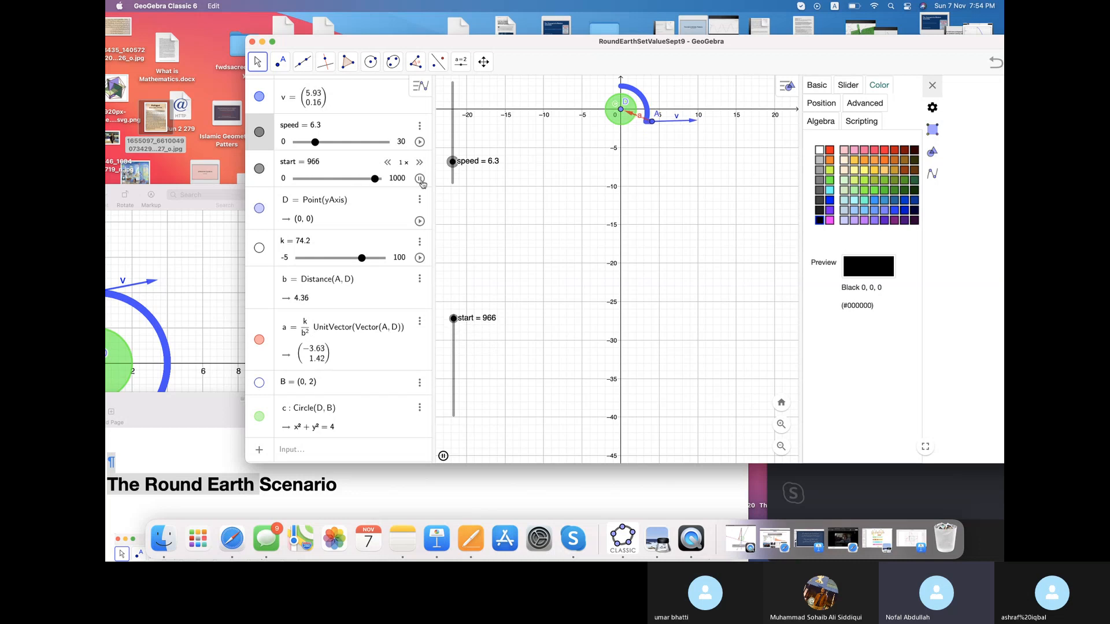
pyautogui.moveTo(529, 185); pyautogui.dragTo(545, 228)
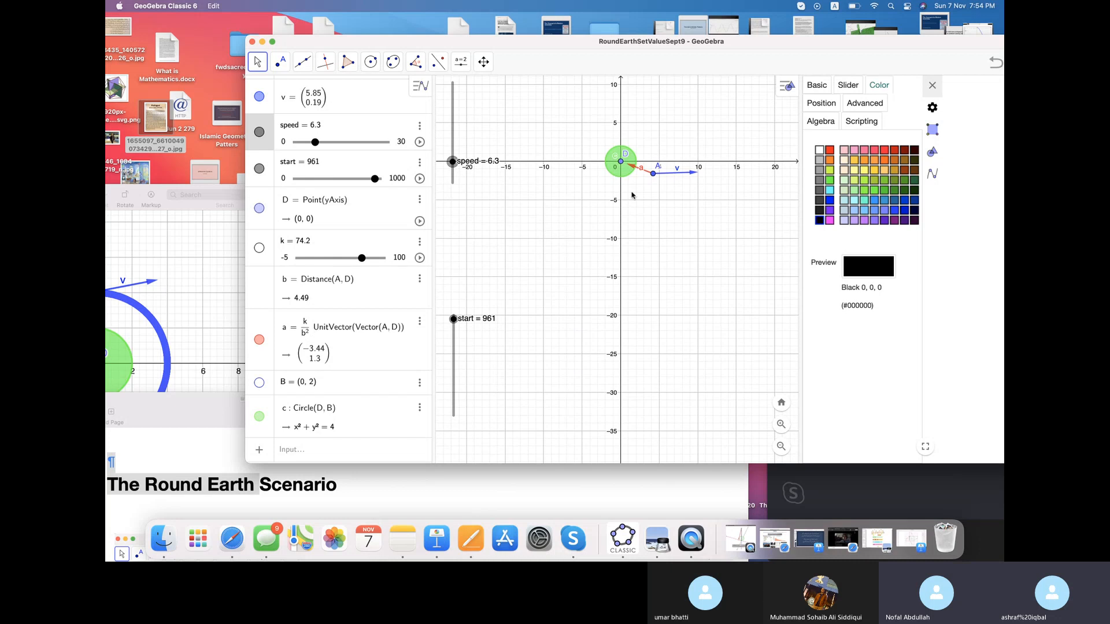
pyautogui.moveTo(652, 177); pyautogui.dragTo(622, 140)
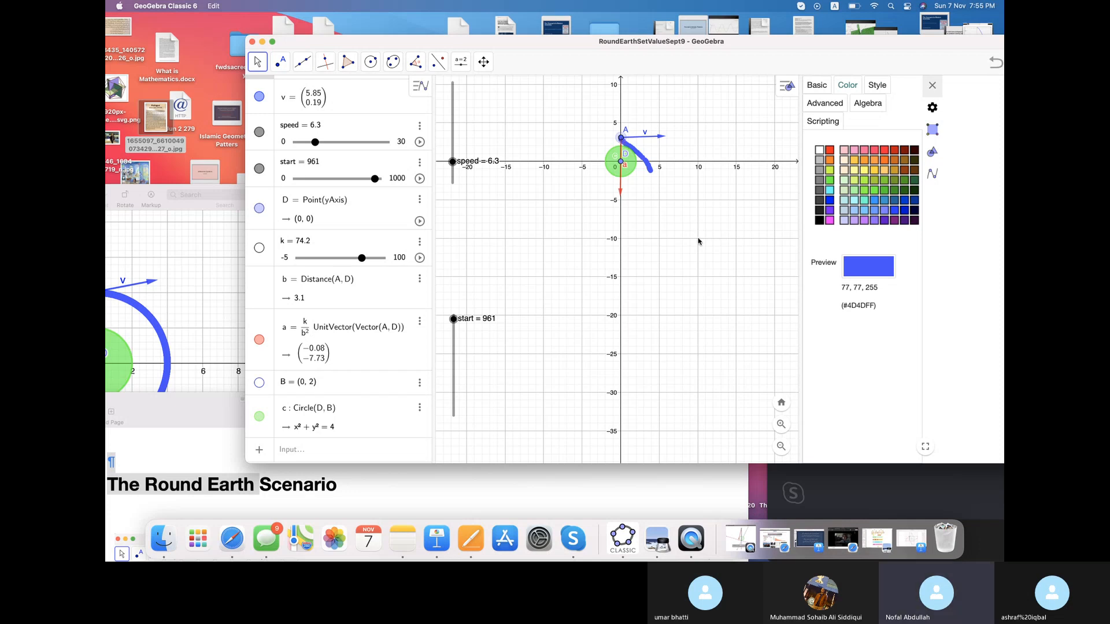
pyautogui.scroll(3, 698, 240)
pyautogui.scroll(-1, 699, 240)
pyautogui.scroll(-2, 699, 242)
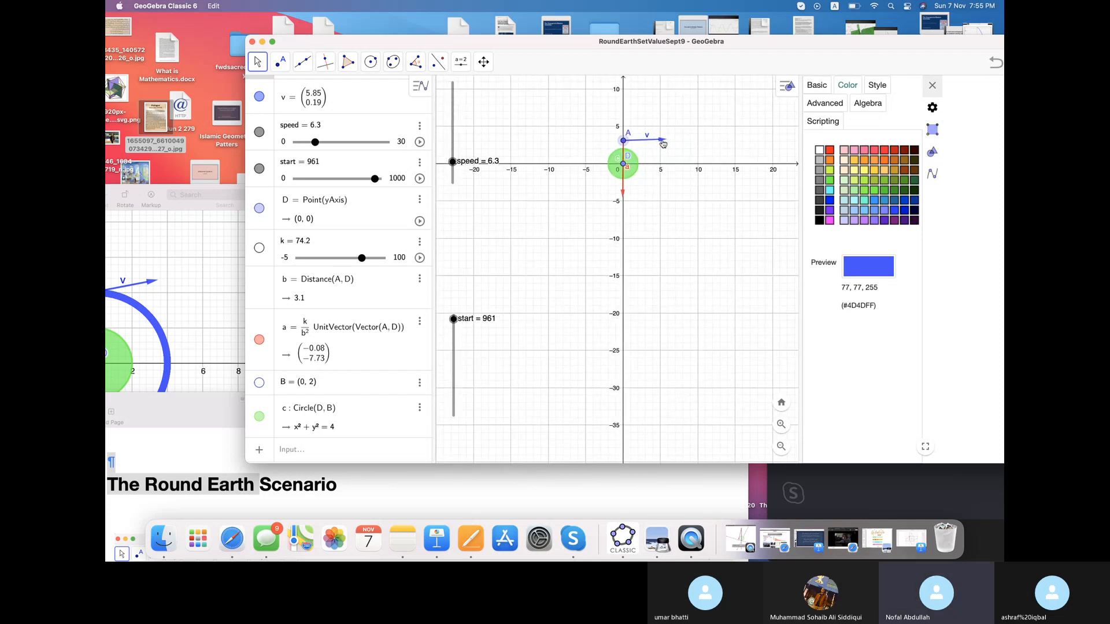
# - Set the speed slider to 6.6 and, with the object properties closed, run the start slider's animation
pyautogui.moveTo(663, 144); pyautogui.dragTo(666, 148)
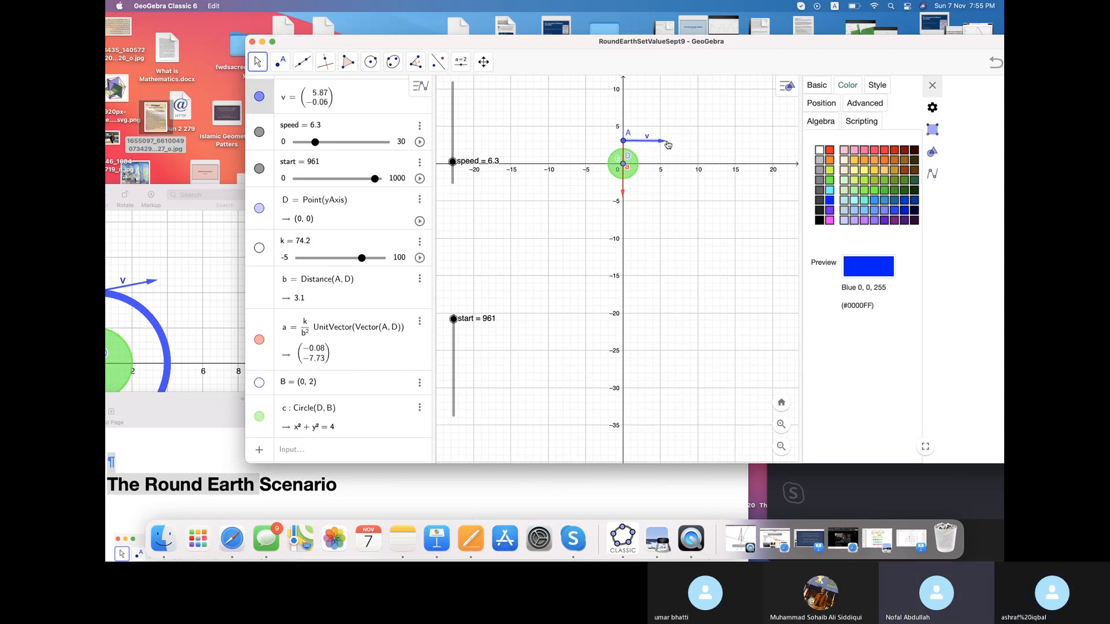
pyautogui.moveTo(453, 162); pyautogui.dragTo(456, 164)
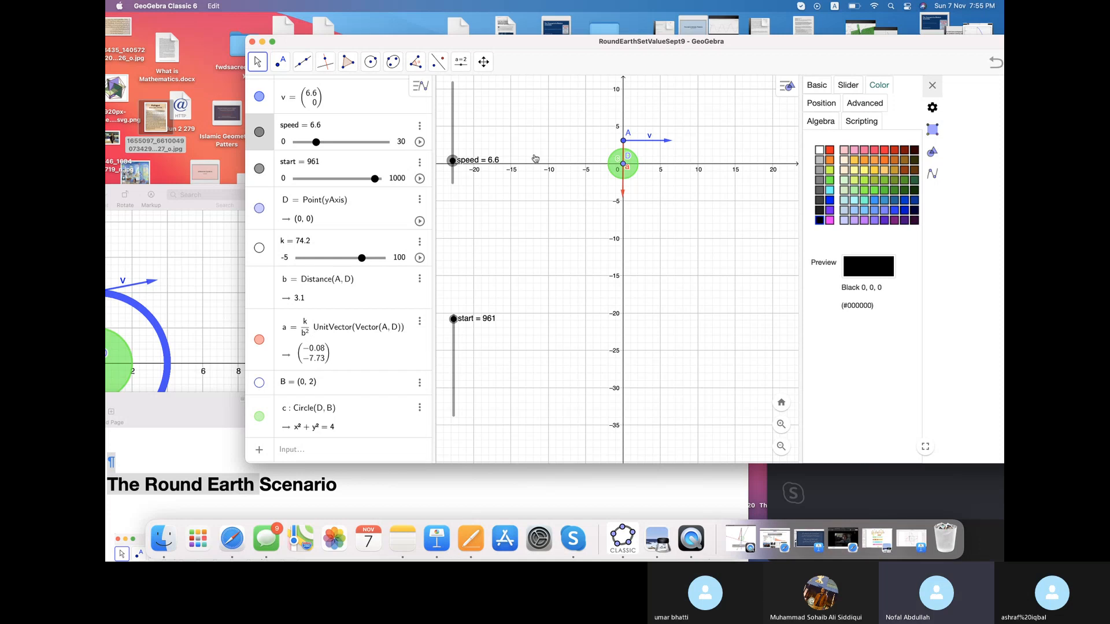
pyautogui.moveTo(593, 249); pyautogui.dragTo(581, 197)
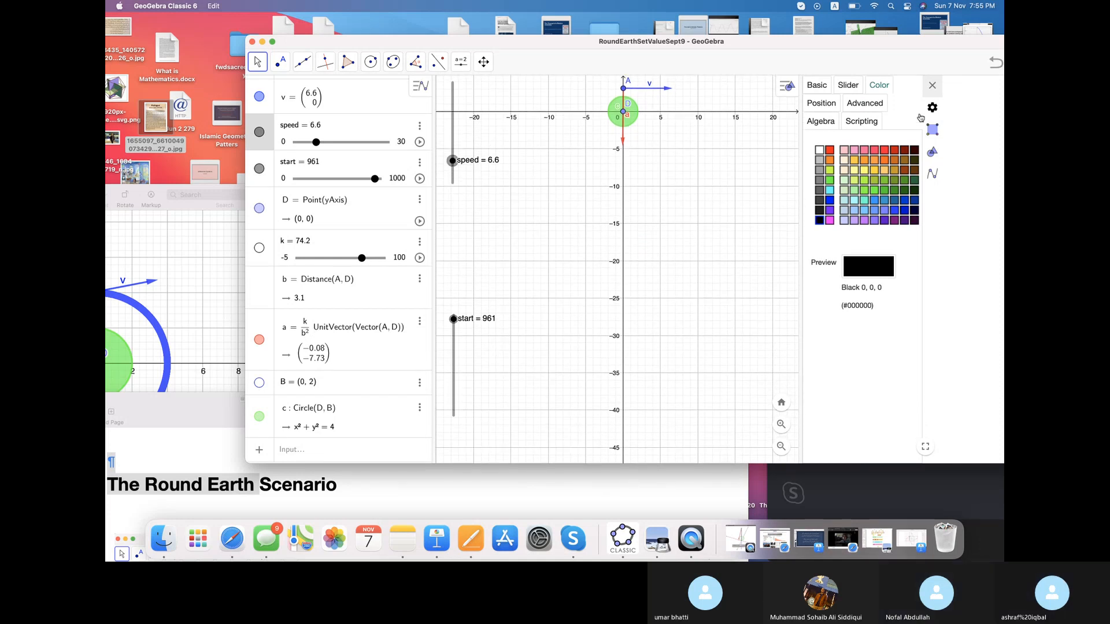
pyautogui.click(931, 86)
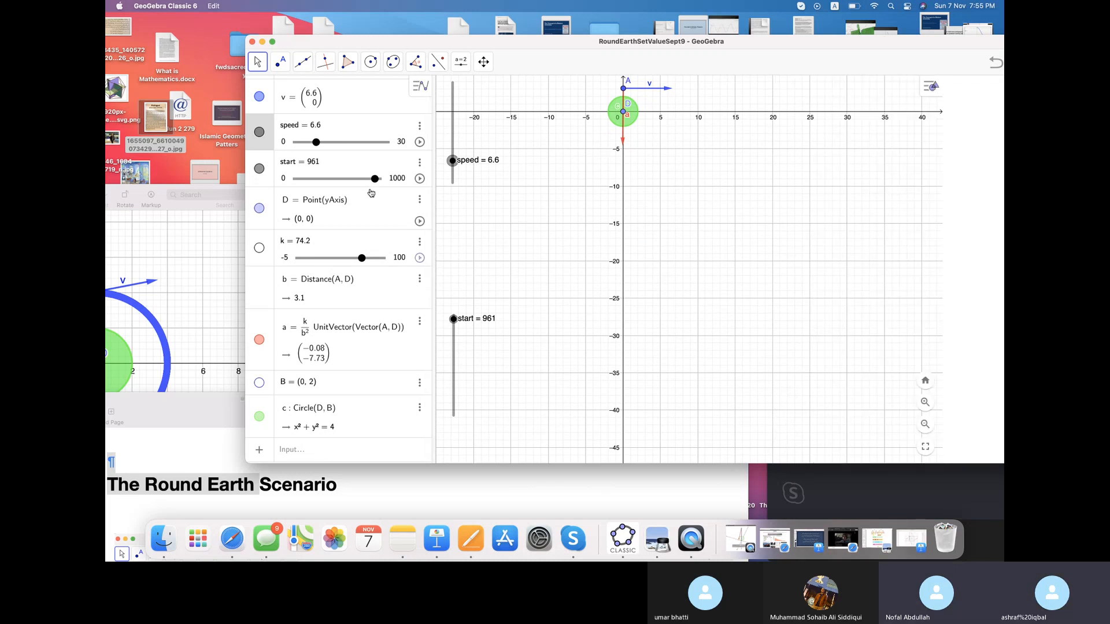
pyautogui.click(420, 178)
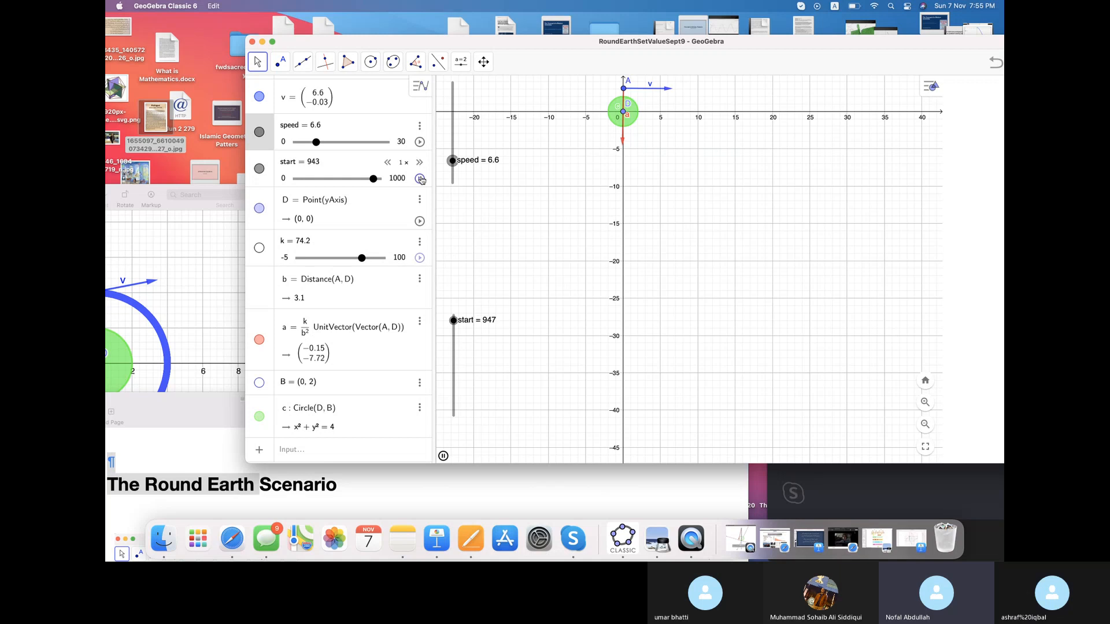
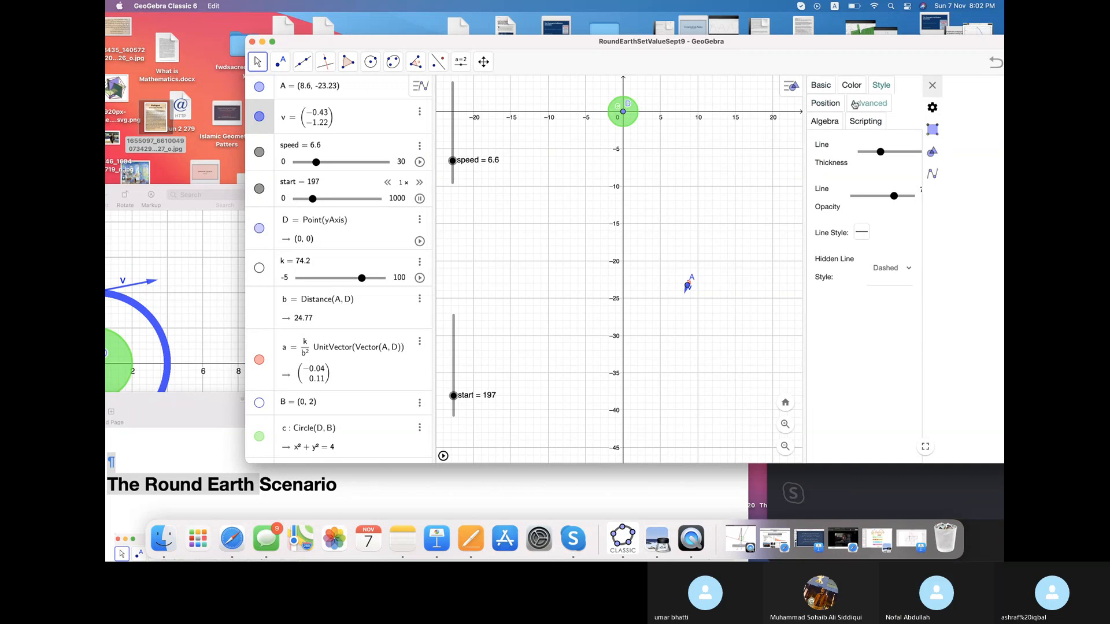
# - Examine the position, advanced and algebra settings of velocity vector v
pyautogui.click(834, 104)
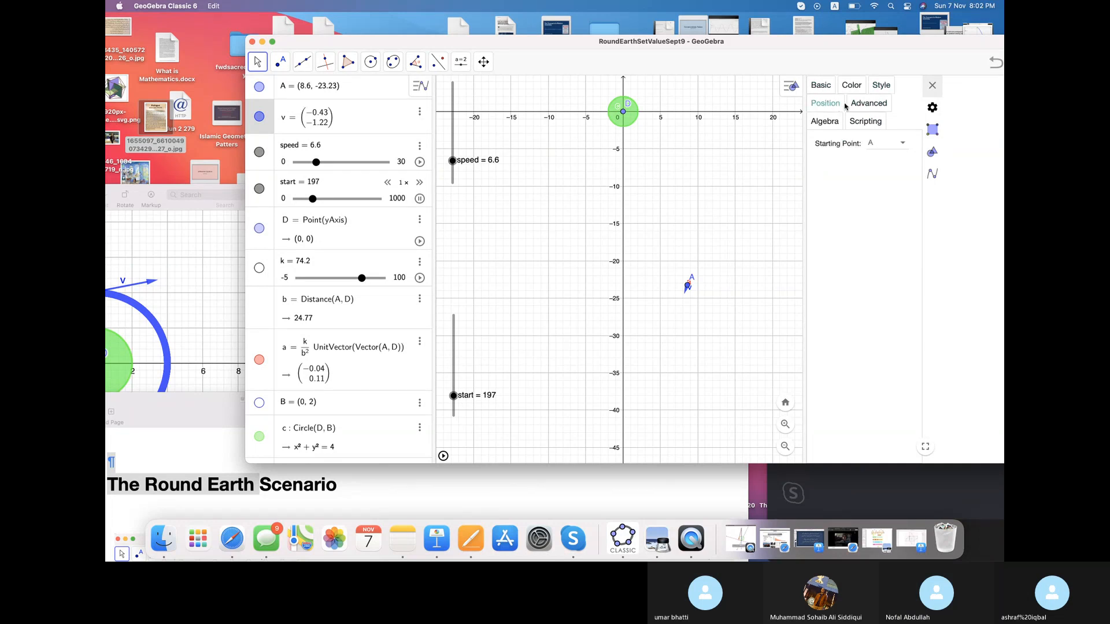
pyautogui.click(859, 106)
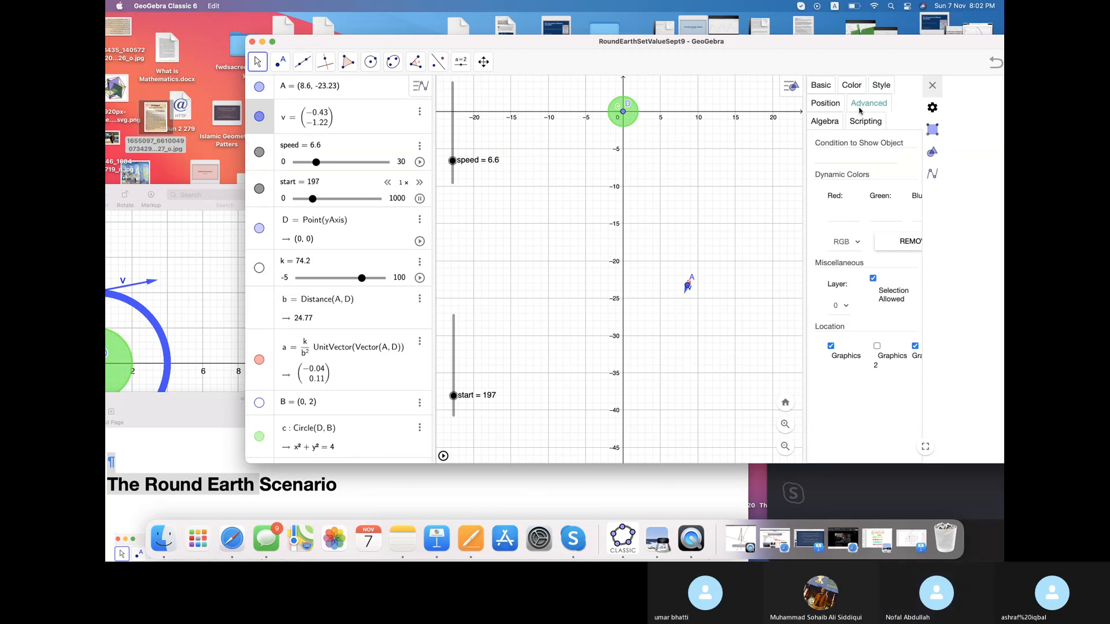
pyautogui.click(826, 124)
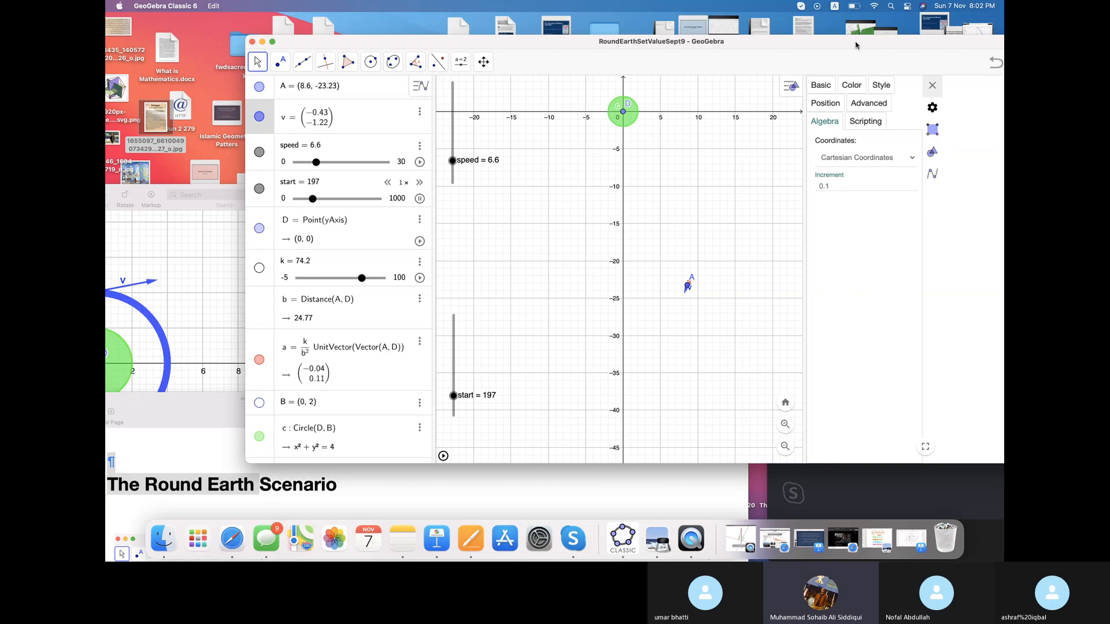
pyautogui.scroll(-3, 734, 181)
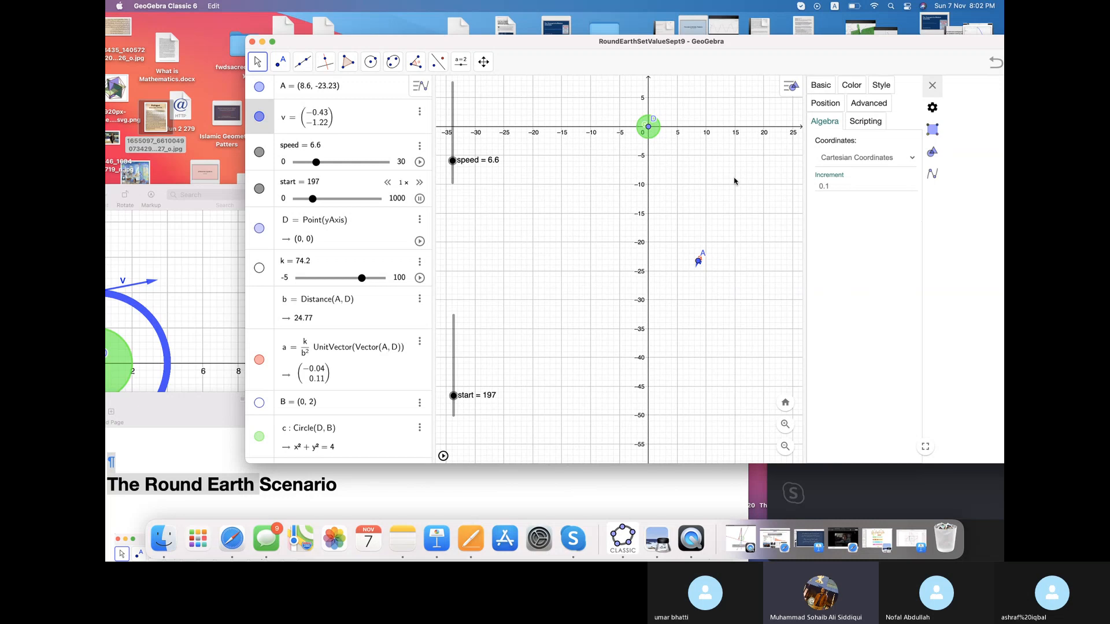
pyautogui.scroll(3, 733, 181)
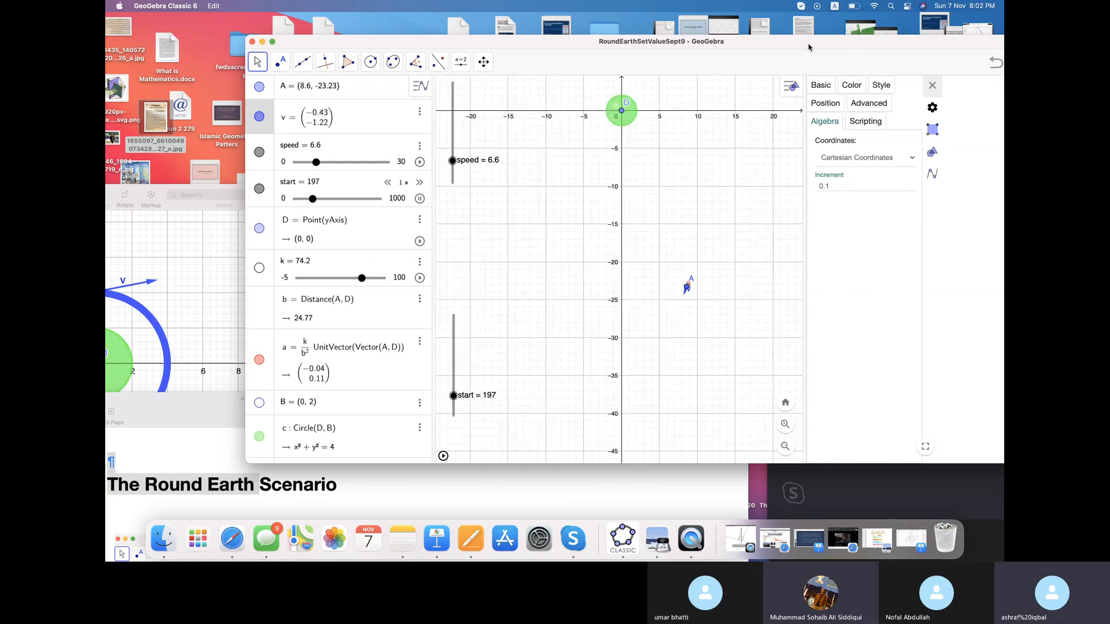
# - Reposition the GeoGebra window on the desktop and move point A to about (0.08, 3.14), just above the green circle
pyautogui.moveTo(808, 48); pyautogui.dragTo(689, 58)
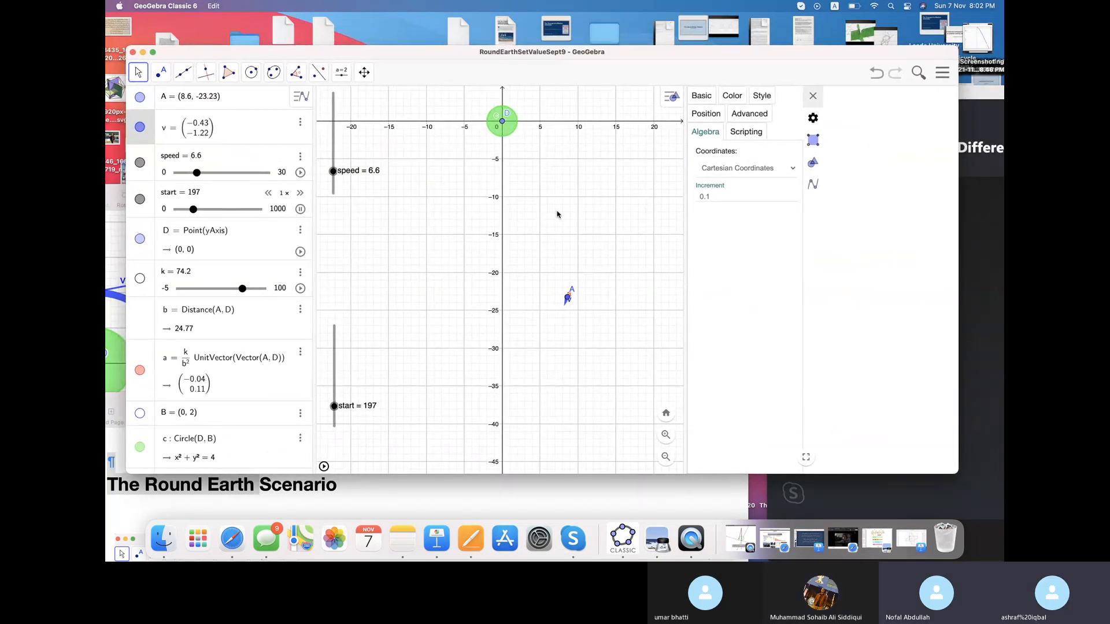
pyautogui.scroll(3, 557, 215)
pyautogui.scroll(-3, 556, 214)
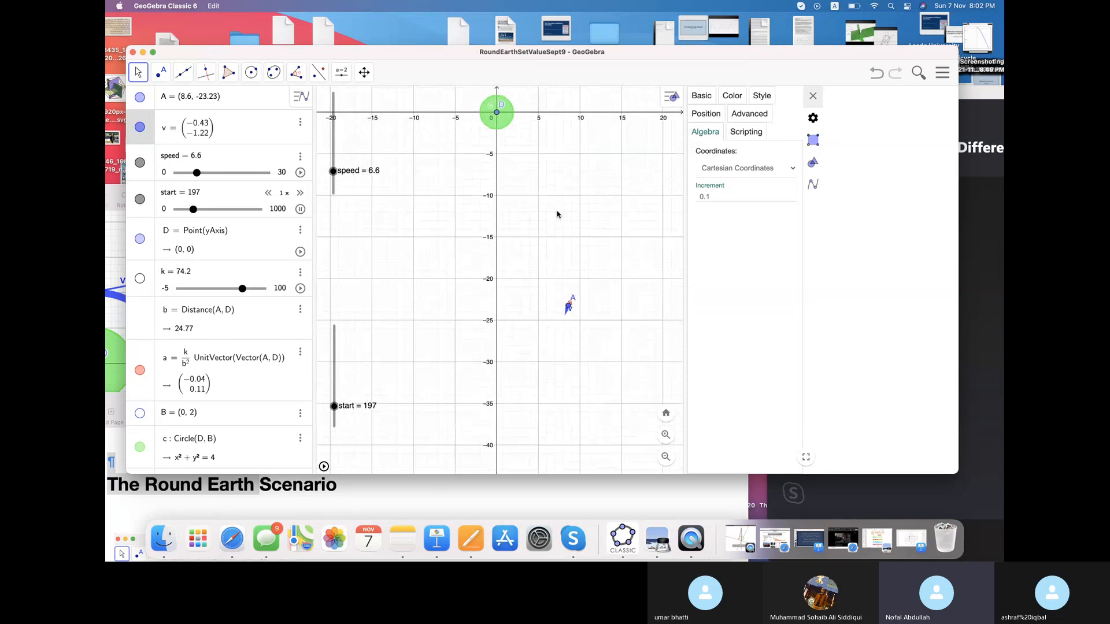
pyautogui.moveTo(557, 215); pyautogui.dragTo(573, 286)
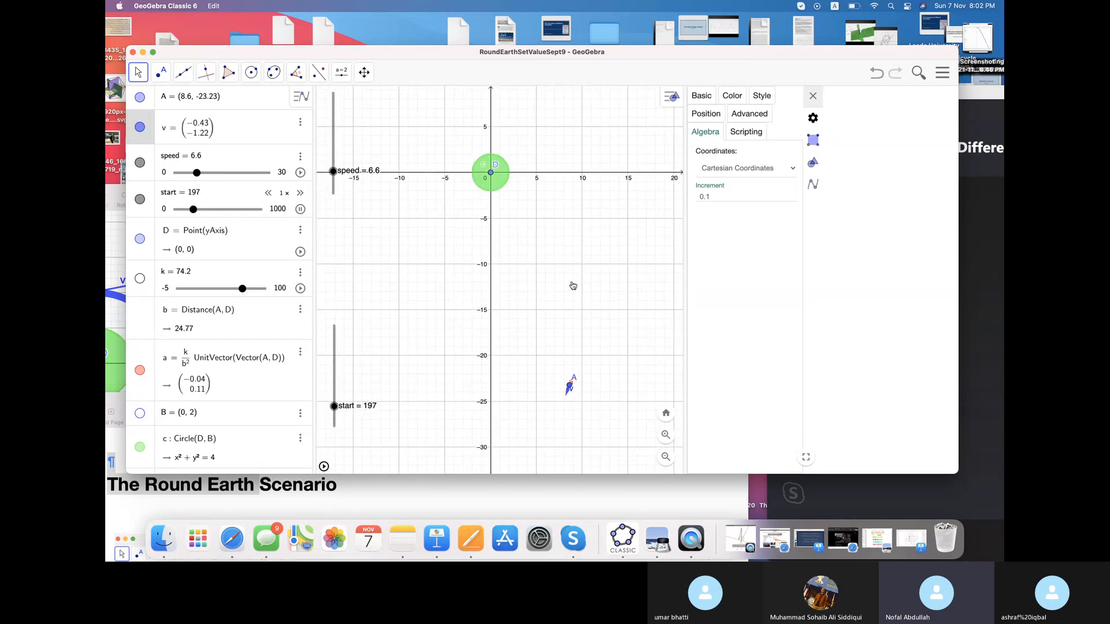
pyautogui.scroll(2, 572, 285)
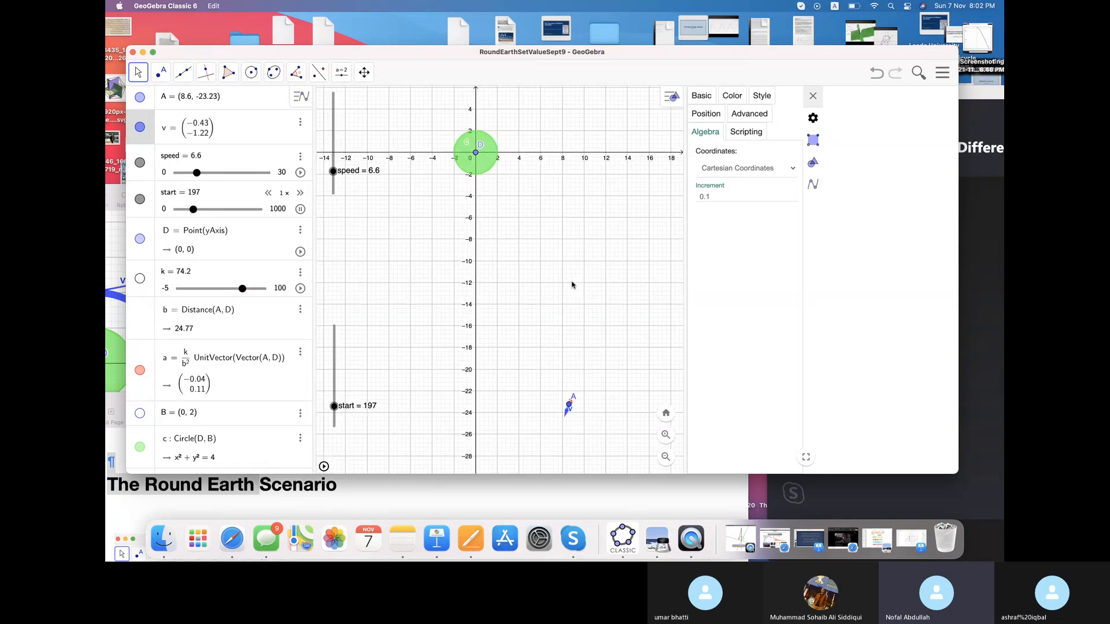
pyautogui.moveTo(570, 403); pyautogui.dragTo(569, 206)
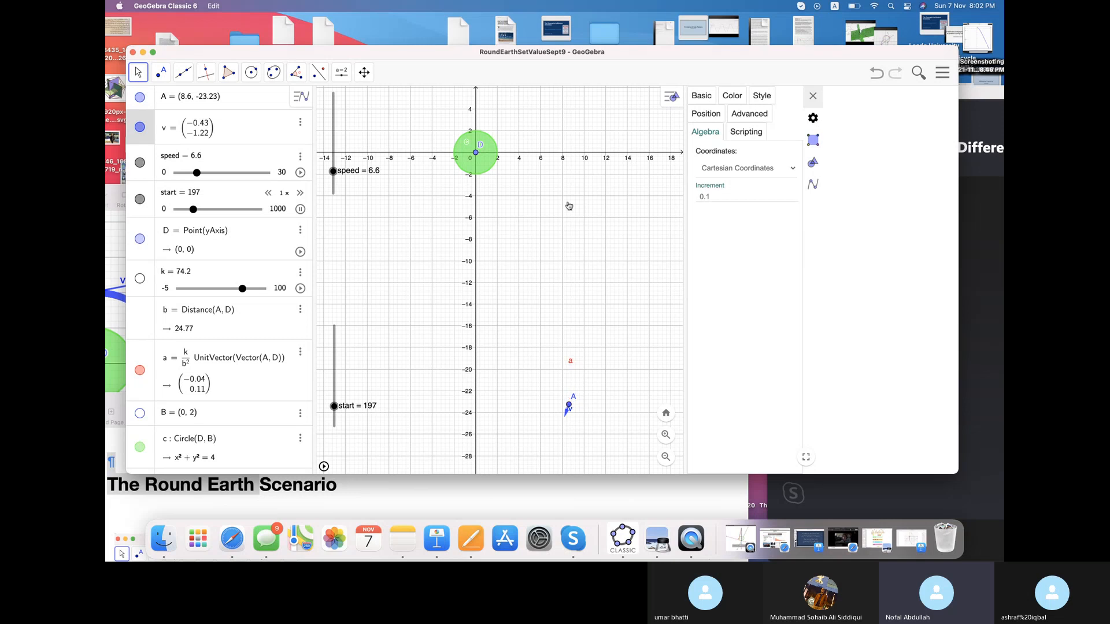
pyautogui.click(569, 405)
pyautogui.moveTo(570, 405)
pyautogui.mouseDown()
pyautogui.moveTo(572, 272)
pyautogui.moveTo(546, 162)
pyautogui.moveTo(523, 128)
pyautogui.moveTo(477, 119)
pyautogui.mouseUp()
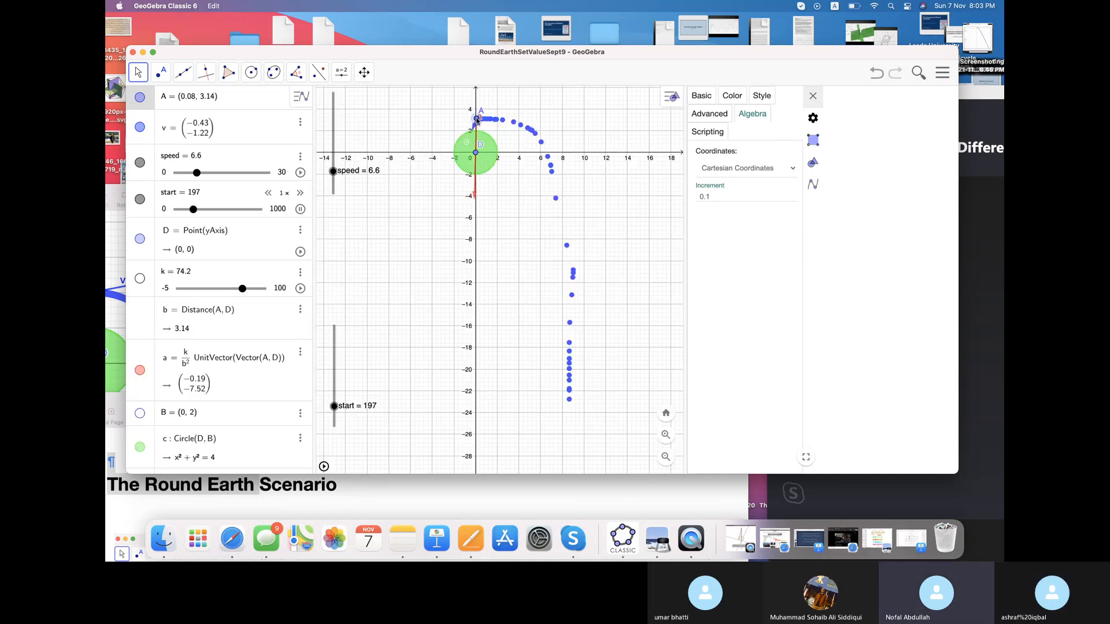
# - Set the speed slider to 8.6 and save the construction under the title RoundEarthSetValueSept9
pyautogui.moveTo(333, 171); pyautogui.dragTo(333, 164)
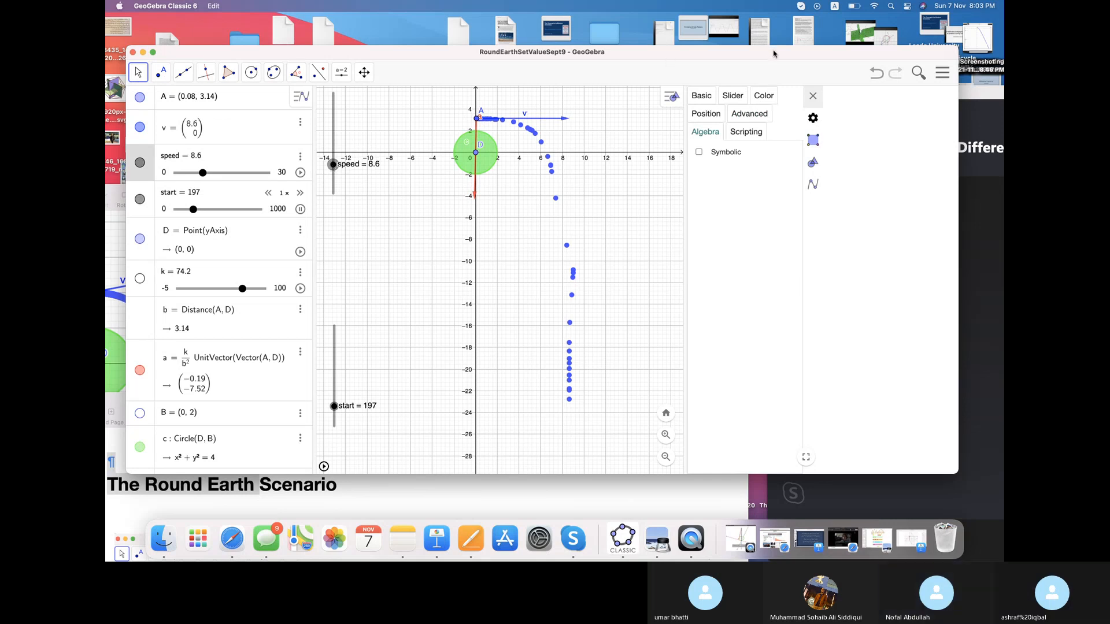
pyautogui.click(942, 78)
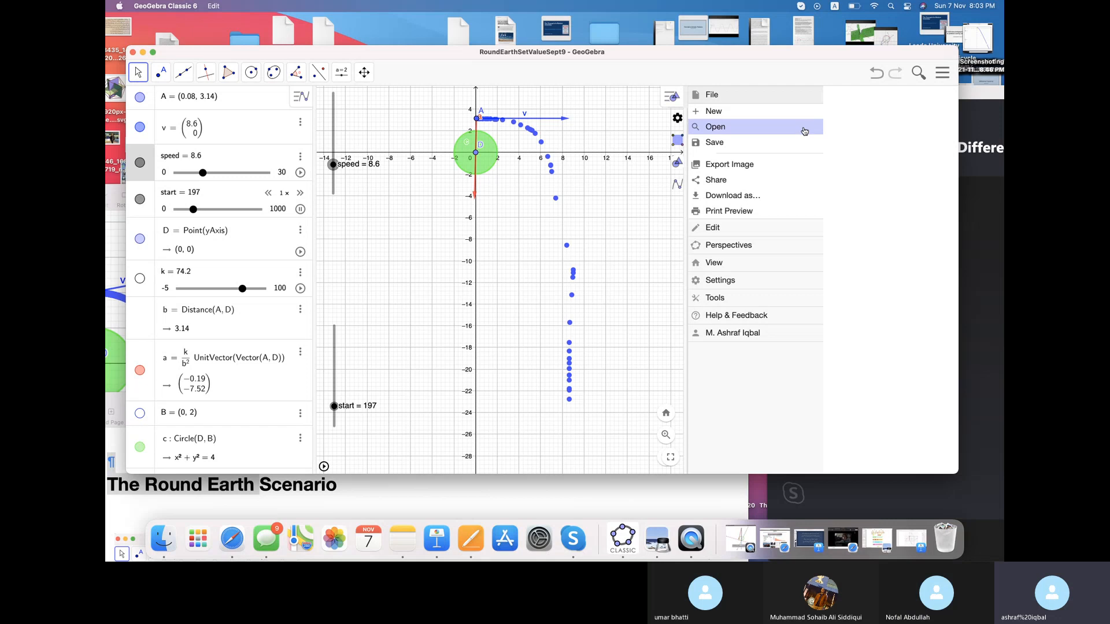
pyautogui.click(785, 145)
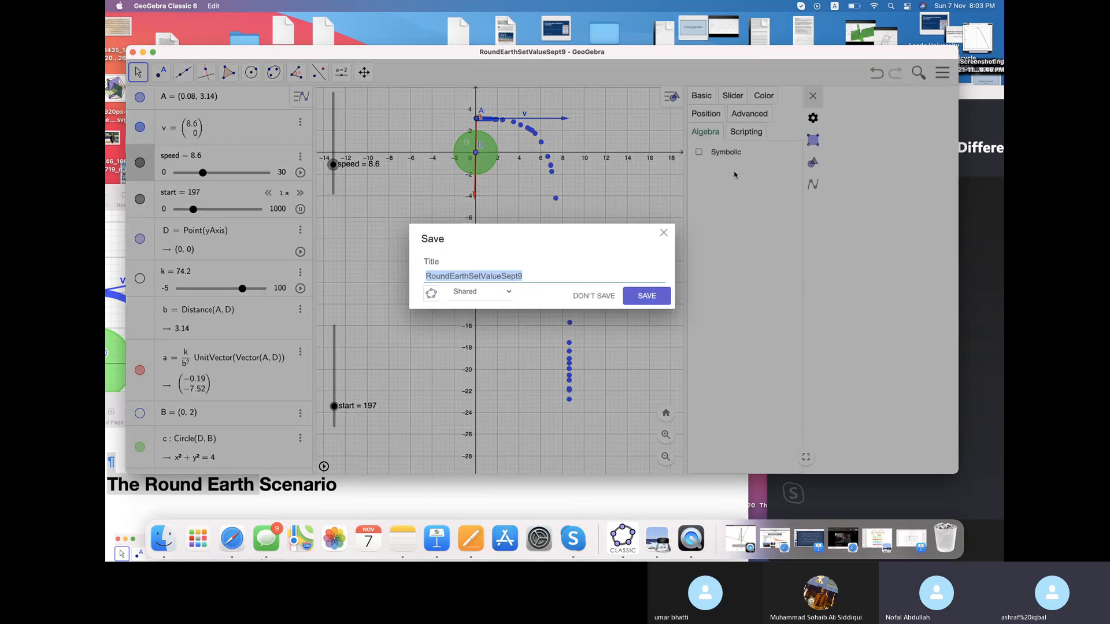
pyautogui.click(646, 296)
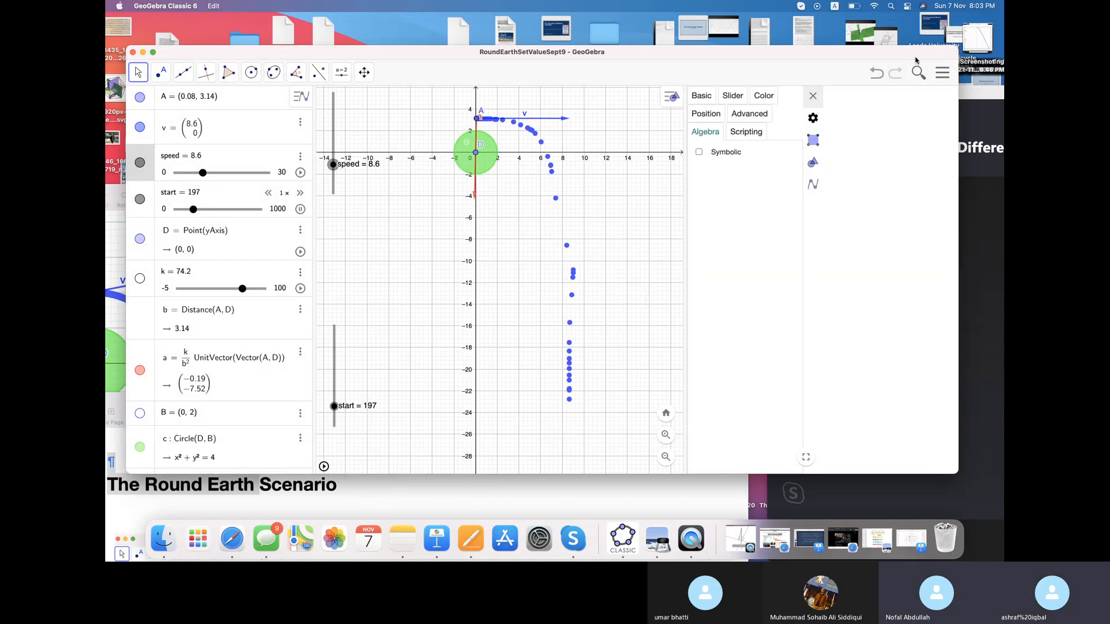
# - Start a new construction and draw a circle centred at the origin through a y-axis point at about (0, 1.16)
pyautogui.click(942, 73)
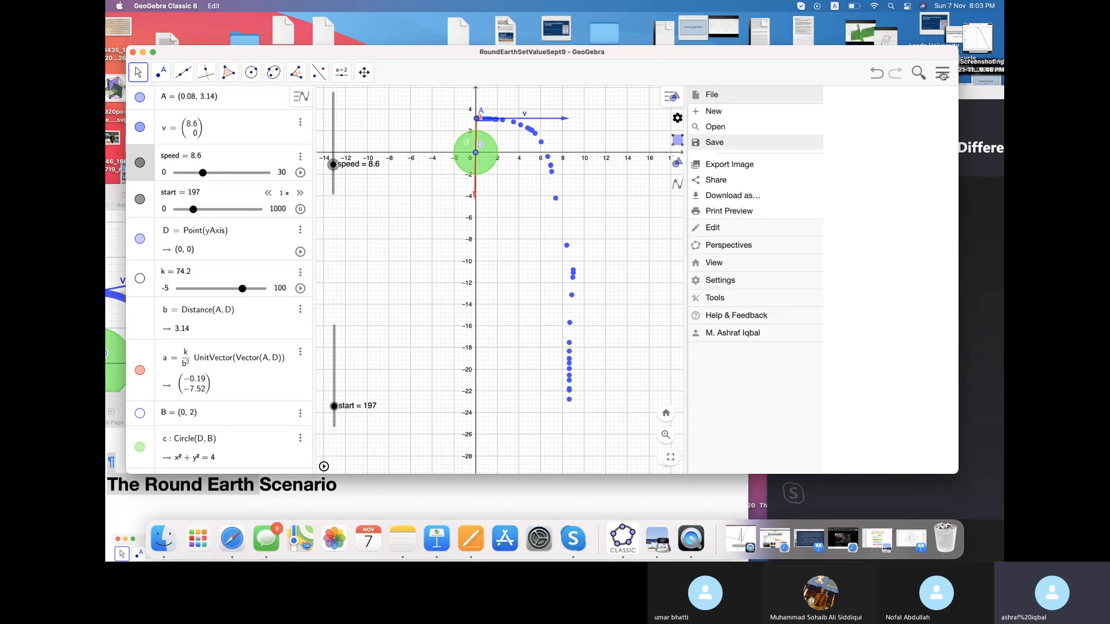
pyautogui.click(787, 113)
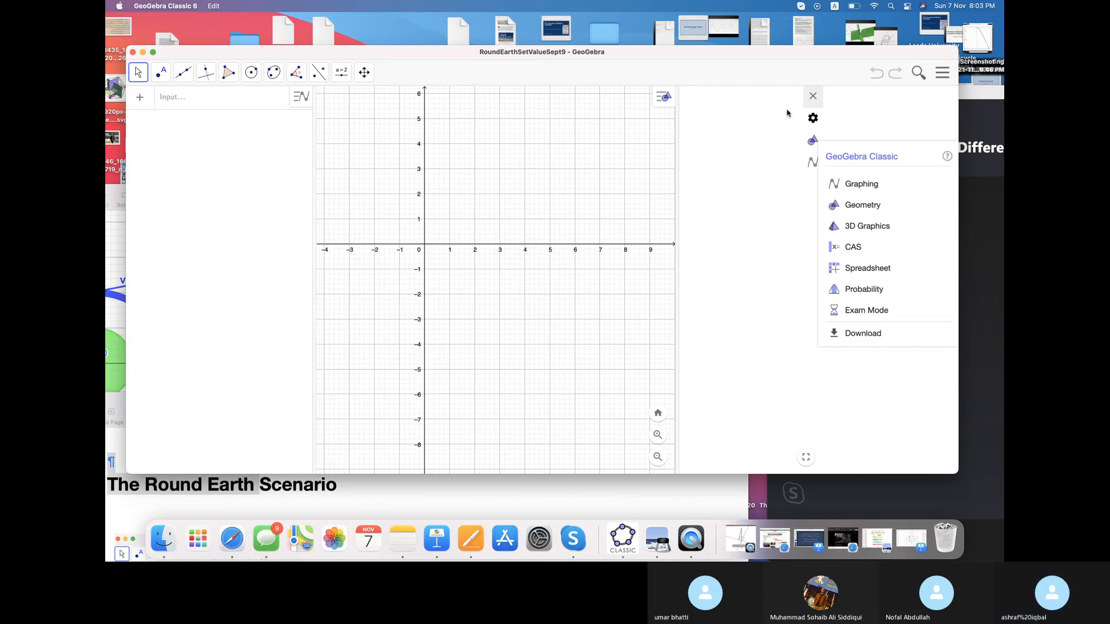
pyautogui.click(193, 100)
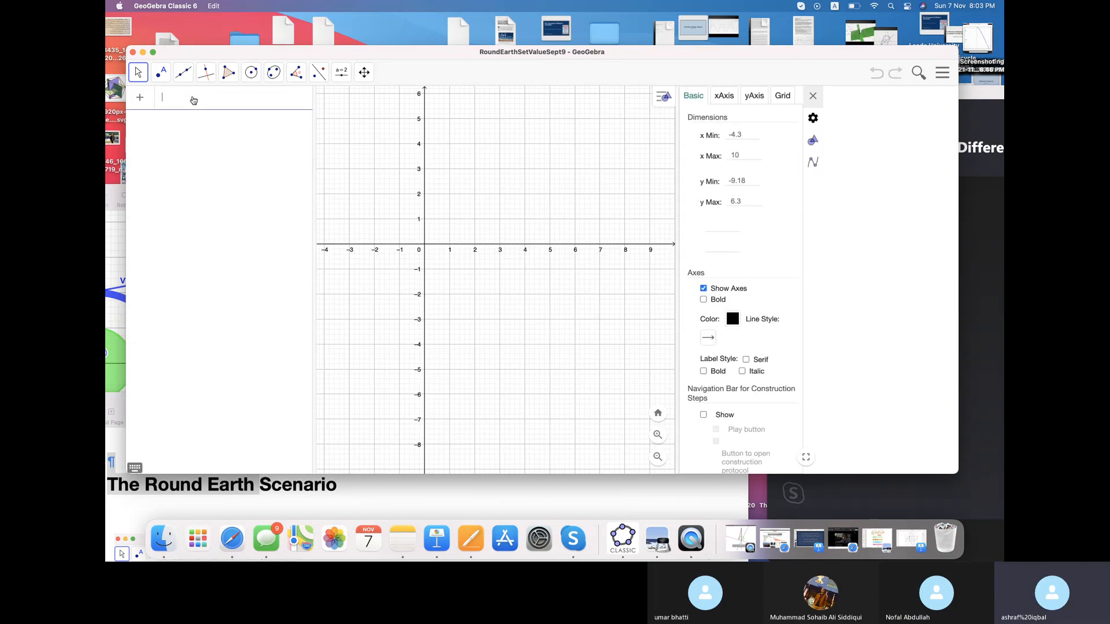
pyautogui.click(252, 75)
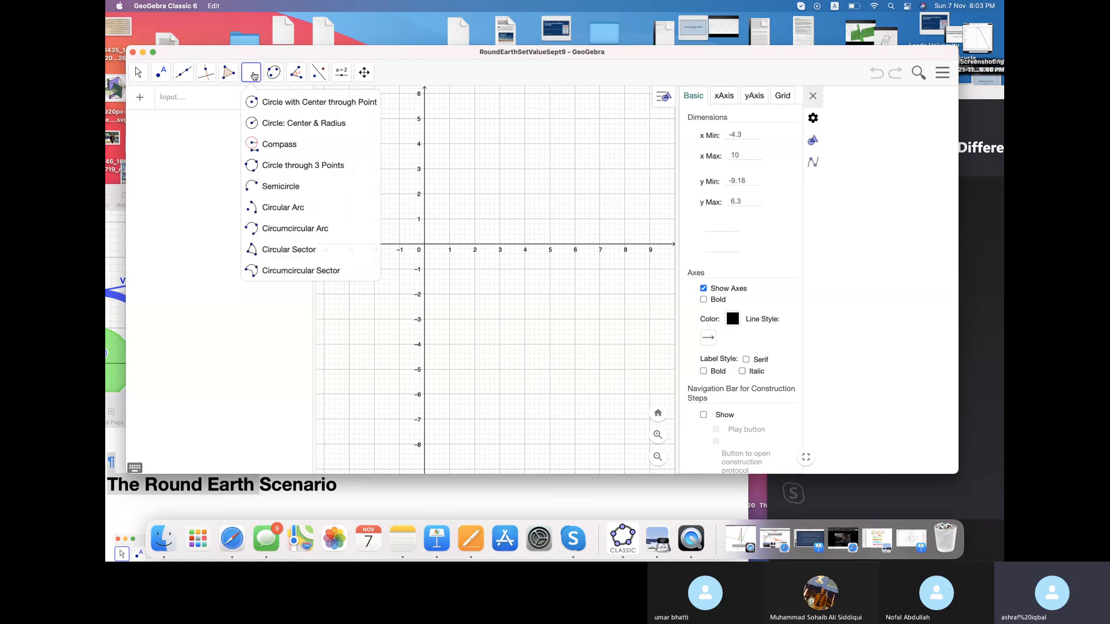
pyautogui.click(425, 246)
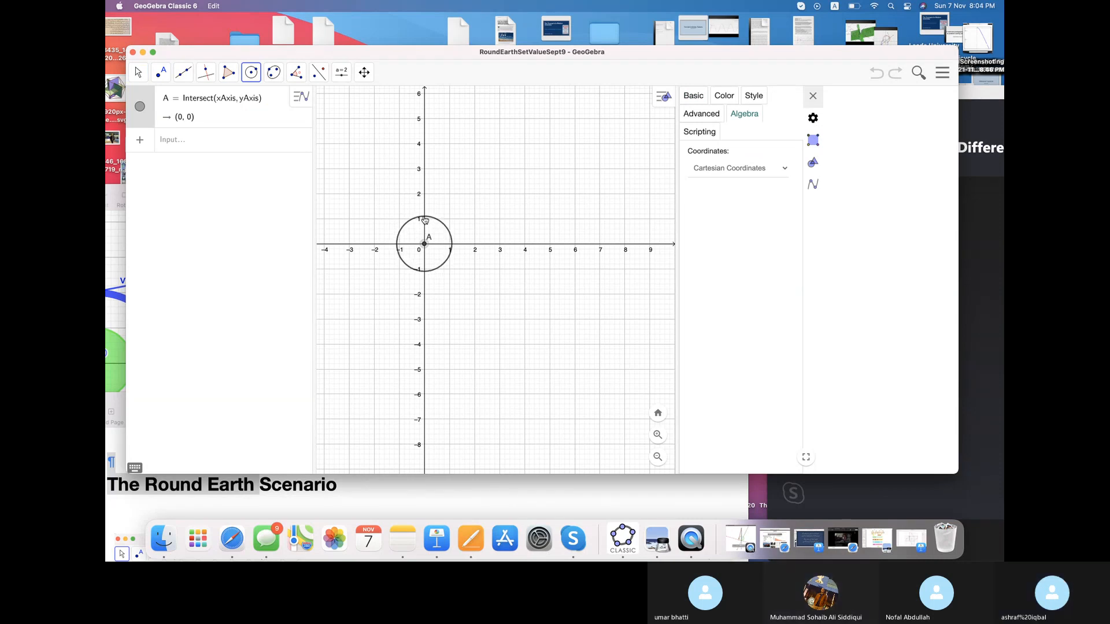
pyautogui.click(425, 217)
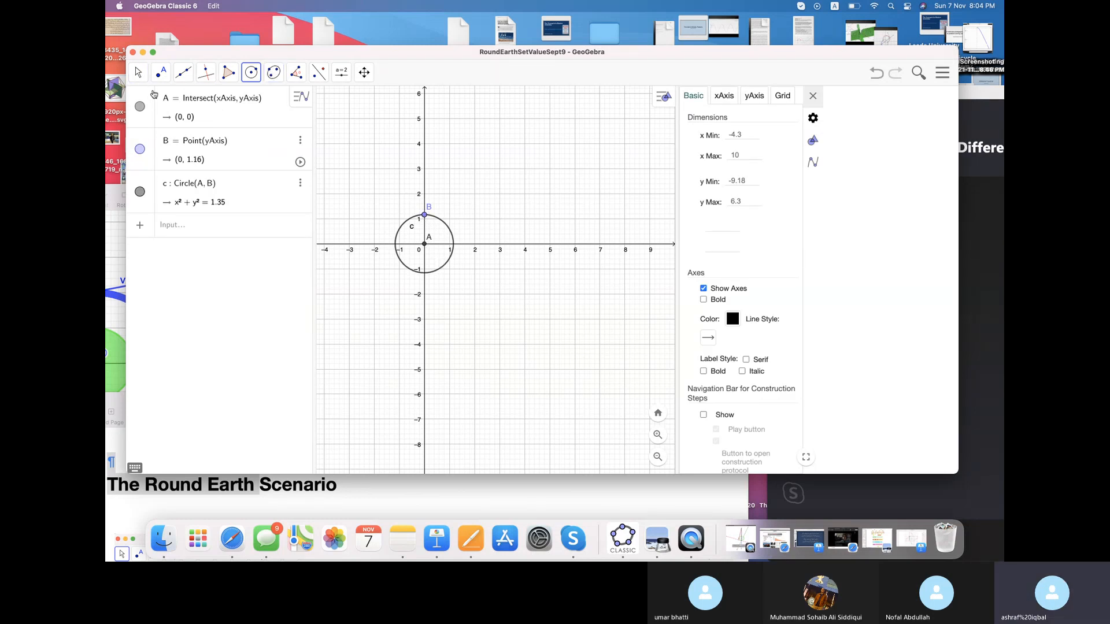
pyautogui.click(139, 75)
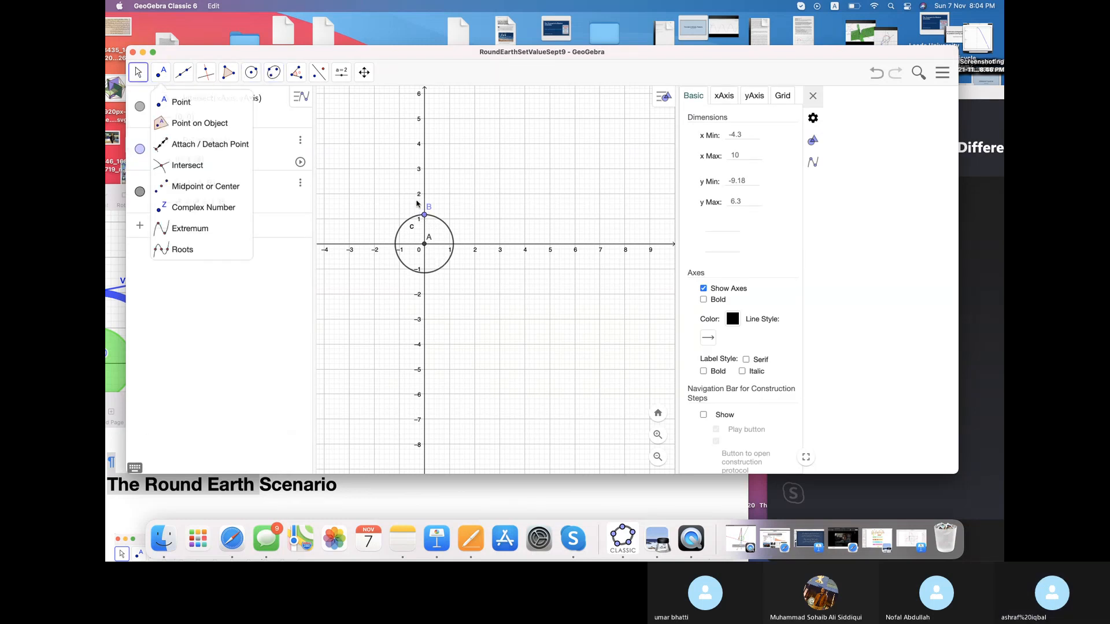
# - Color circle c bright green (0, 255, 0) with a semi-transparent fill and hide point B on its edge
pyautogui.rightClick(452, 235)
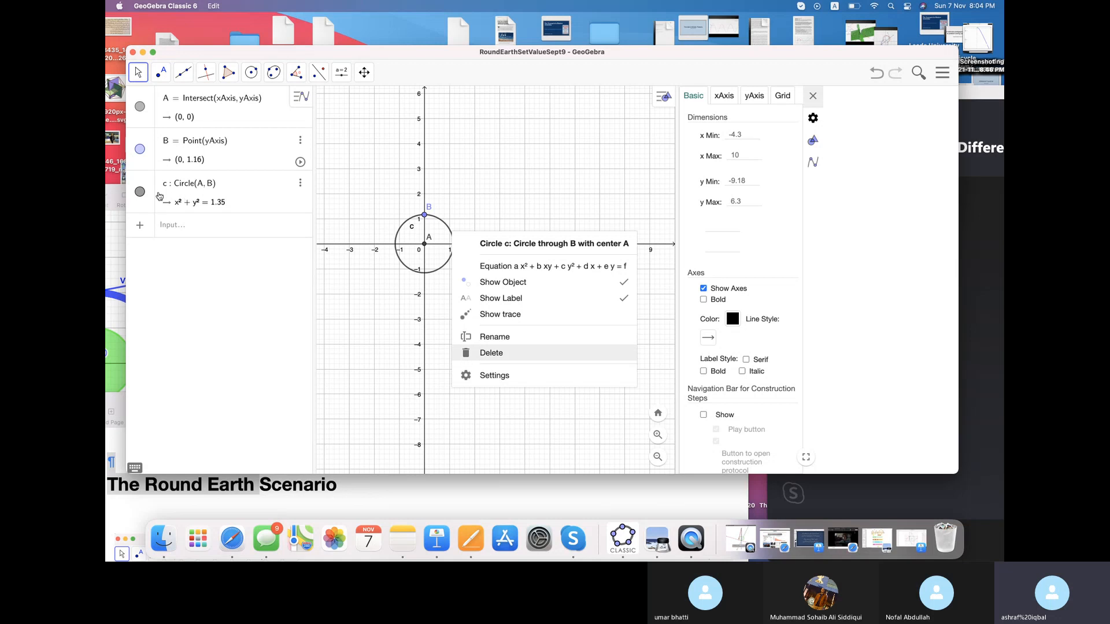
pyautogui.click(190, 186)
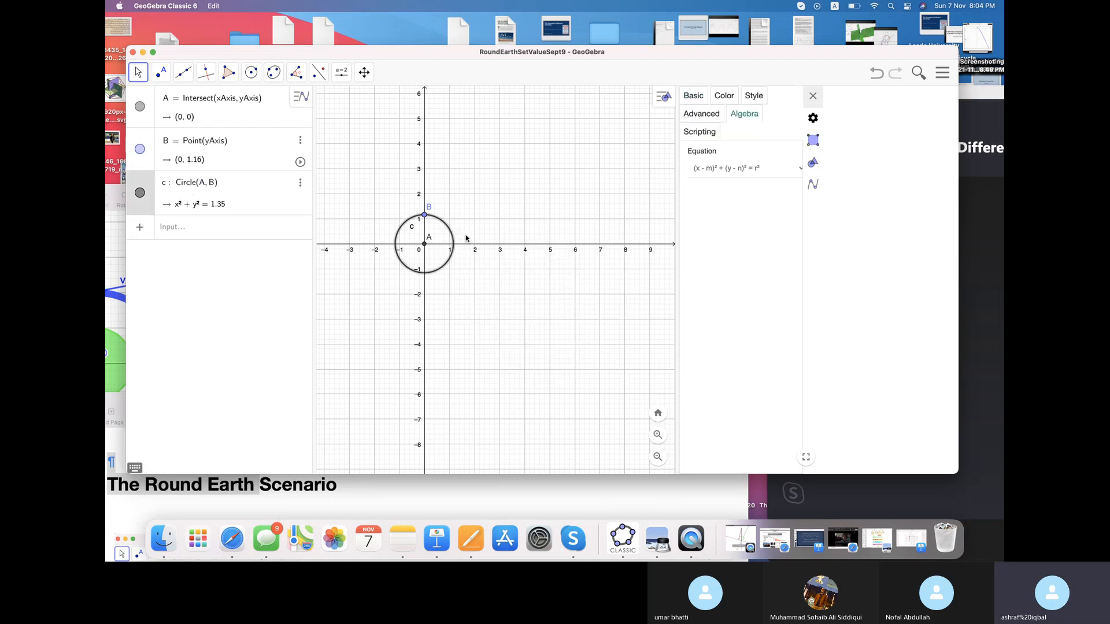
pyautogui.click(723, 96)
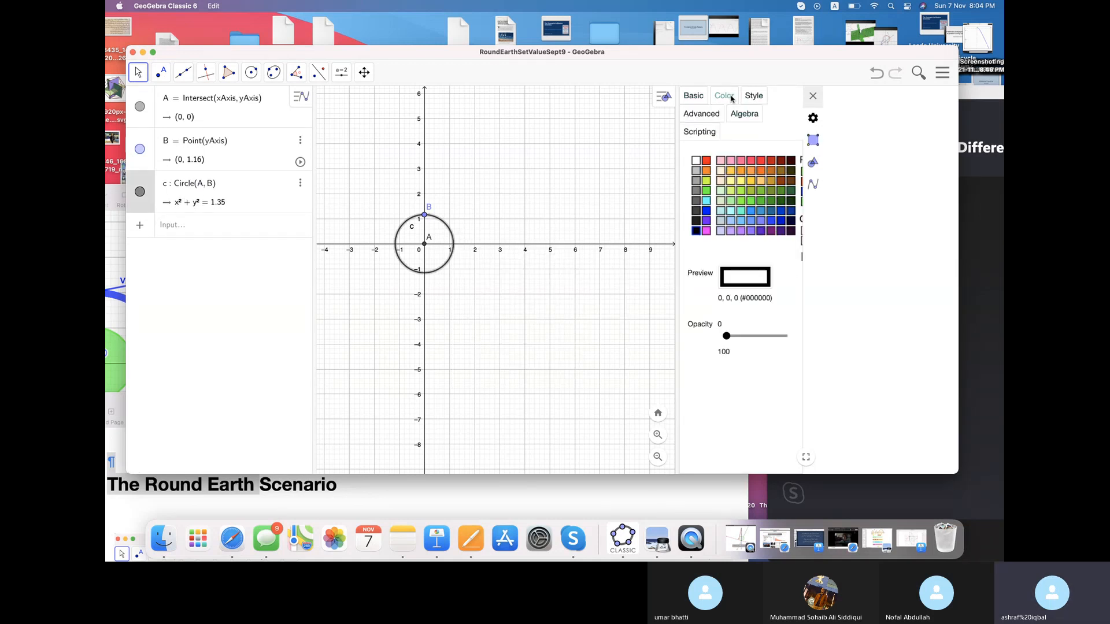
pyautogui.click(707, 191)
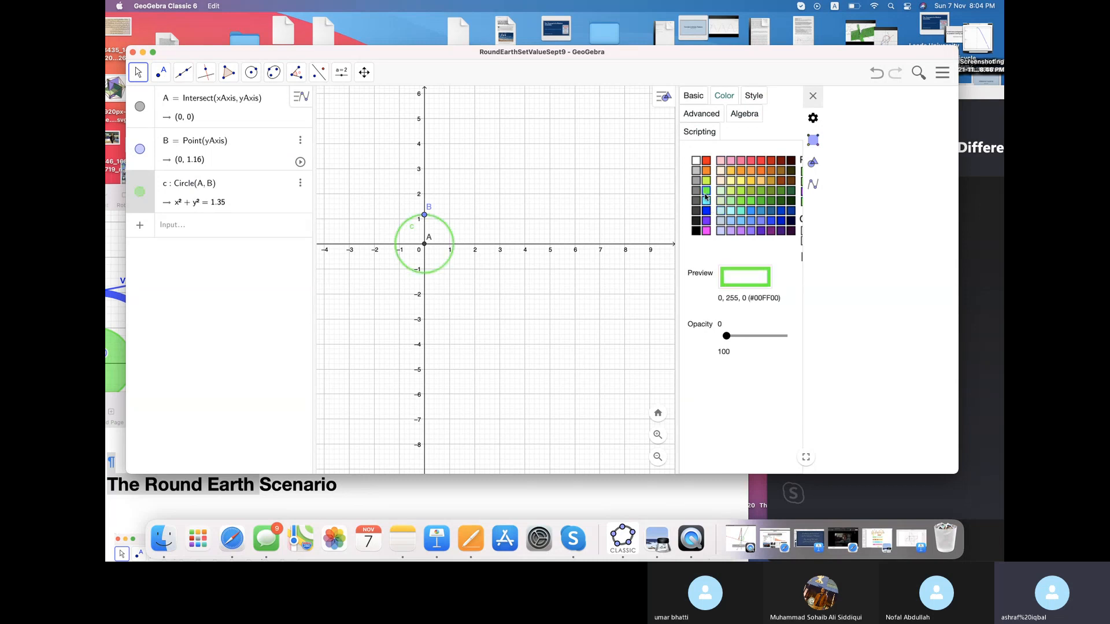
pyautogui.click(756, 336)
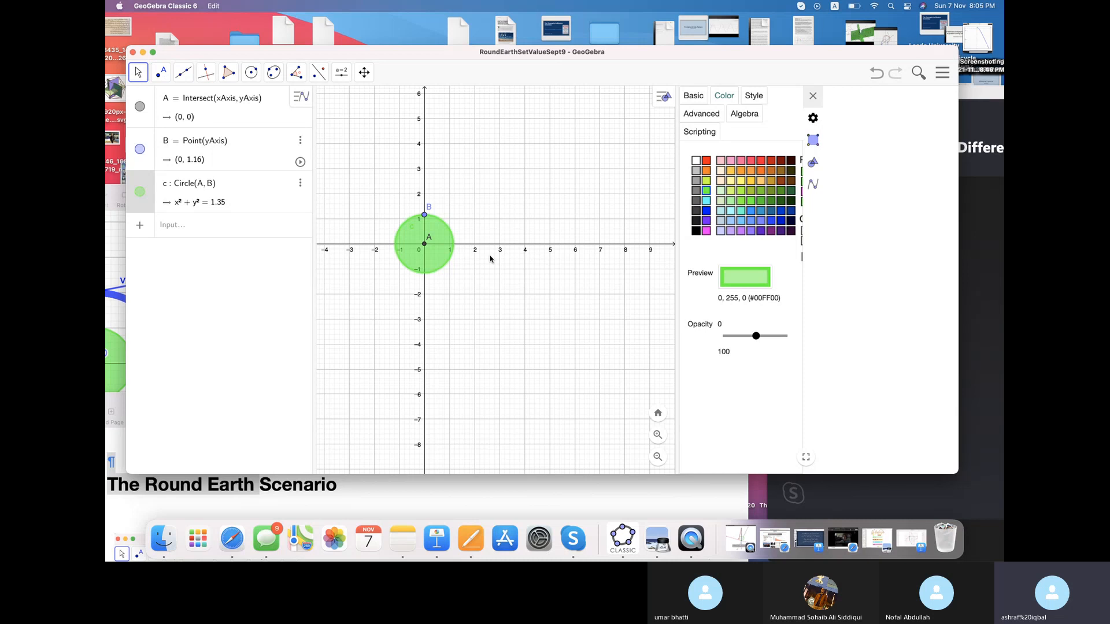
pyautogui.rightClick(425, 216)
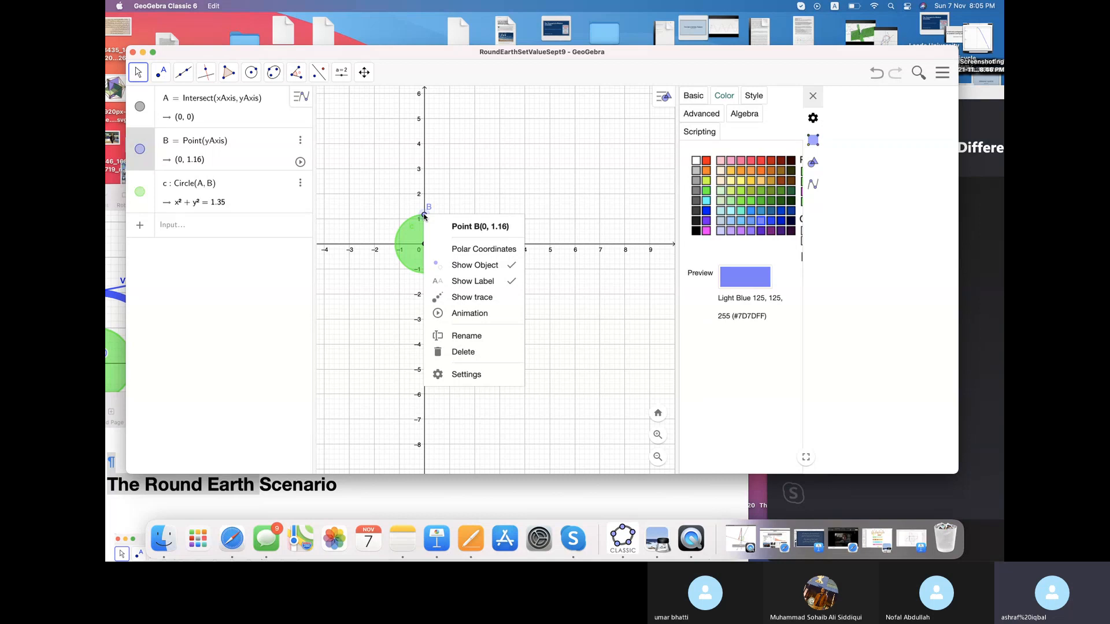
pyautogui.click(483, 266)
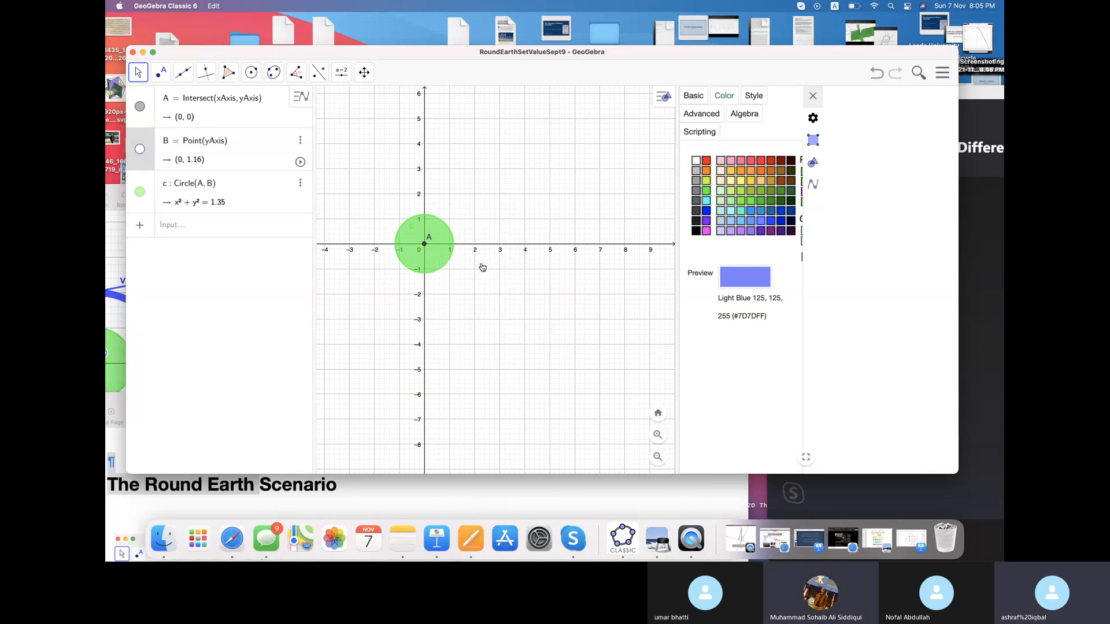
# - Place a free point at (2, 3), above and to the right of the green circle
pyautogui.click(209, 229)
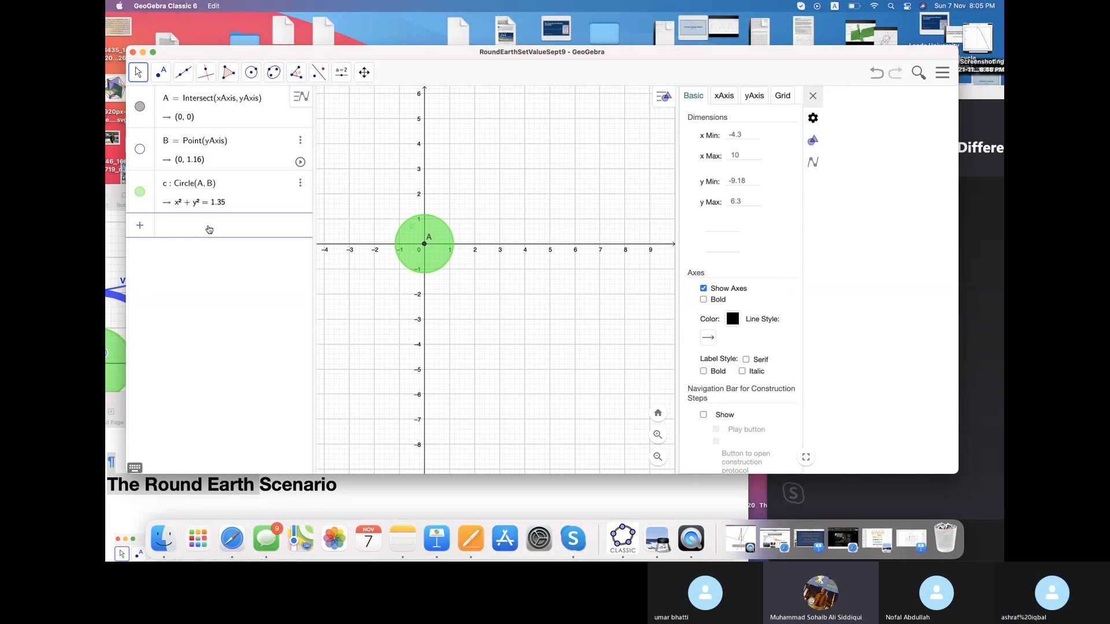
pyautogui.click(163, 76)
pyautogui.moveTo(342, 72)
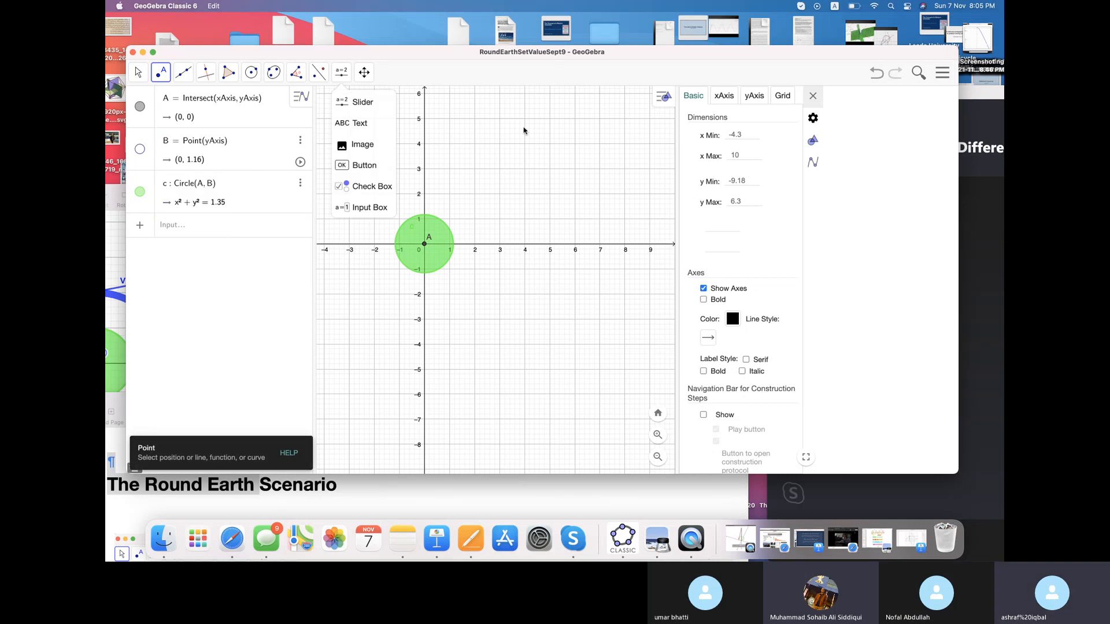
pyautogui.click(474, 170)
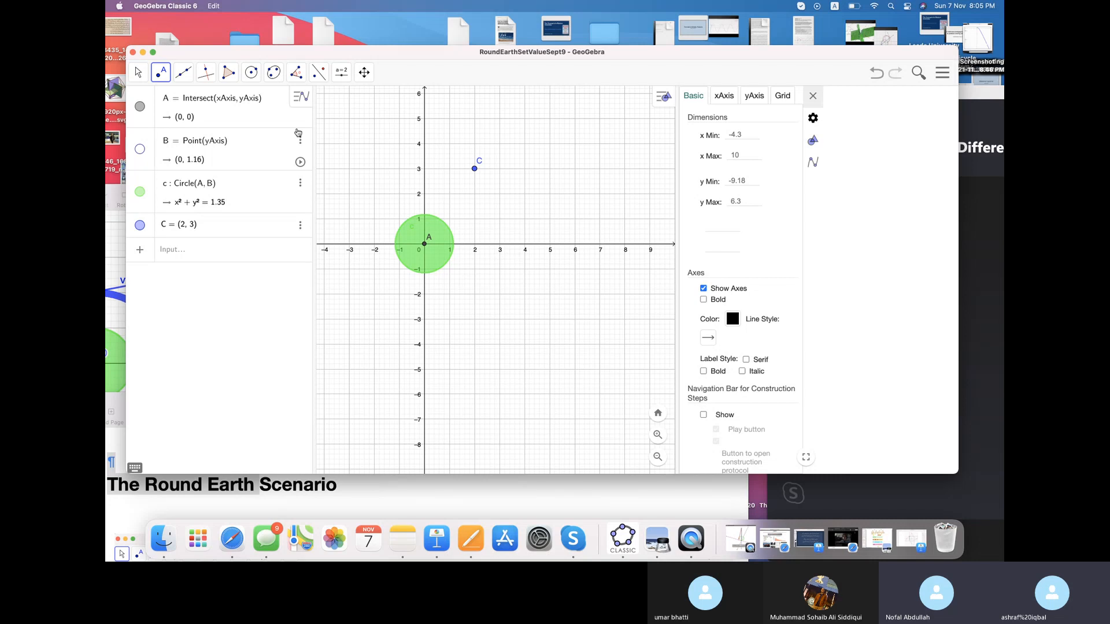
pyautogui.click(137, 72)
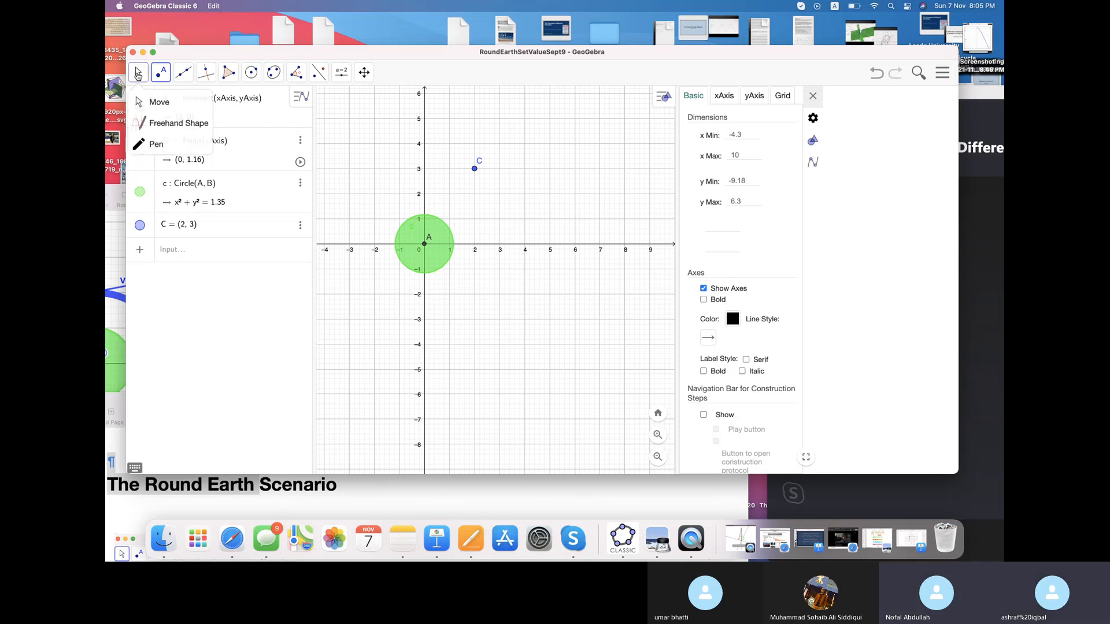
pyautogui.moveTo(474, 168)
pyautogui.mouseDown()
pyautogui.moveTo(442, 153)
pyautogui.moveTo(502, 165)
pyautogui.moveTo(475, 172)
pyautogui.mouseUp()
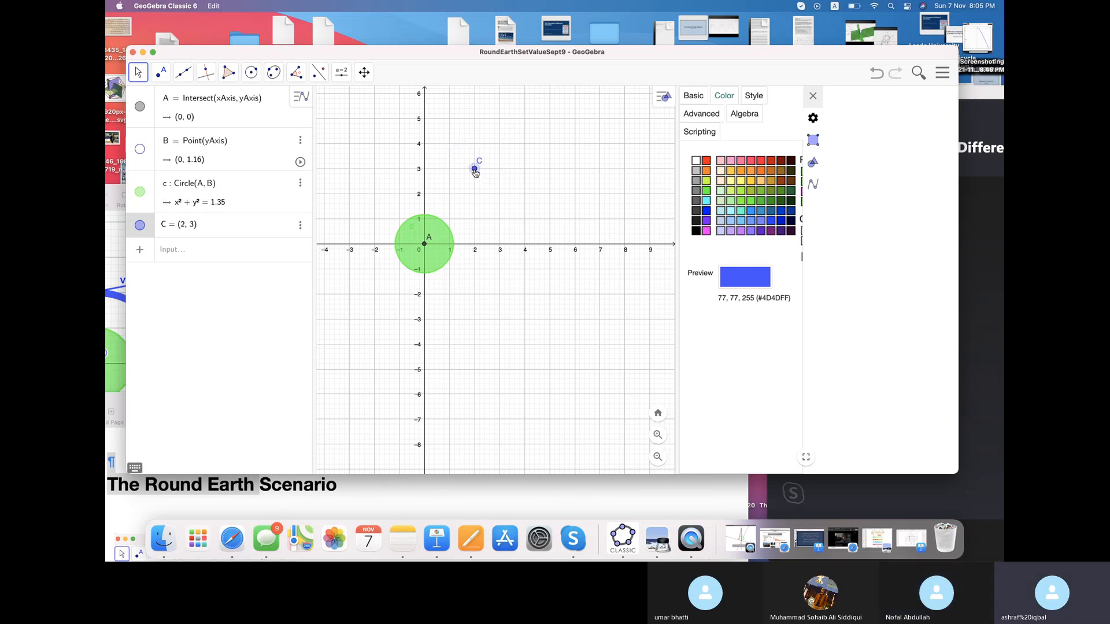
# - Create a vector from point C to the circle's centre A with Vector(C, A)
pyautogui.click(199, 249)
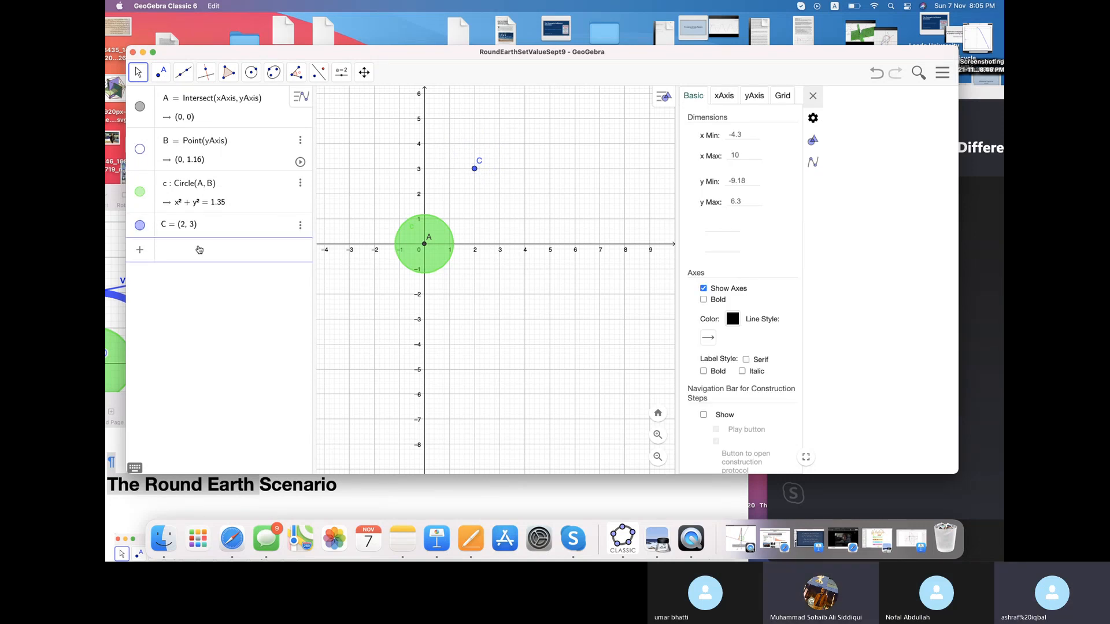
pyautogui.write('vector')
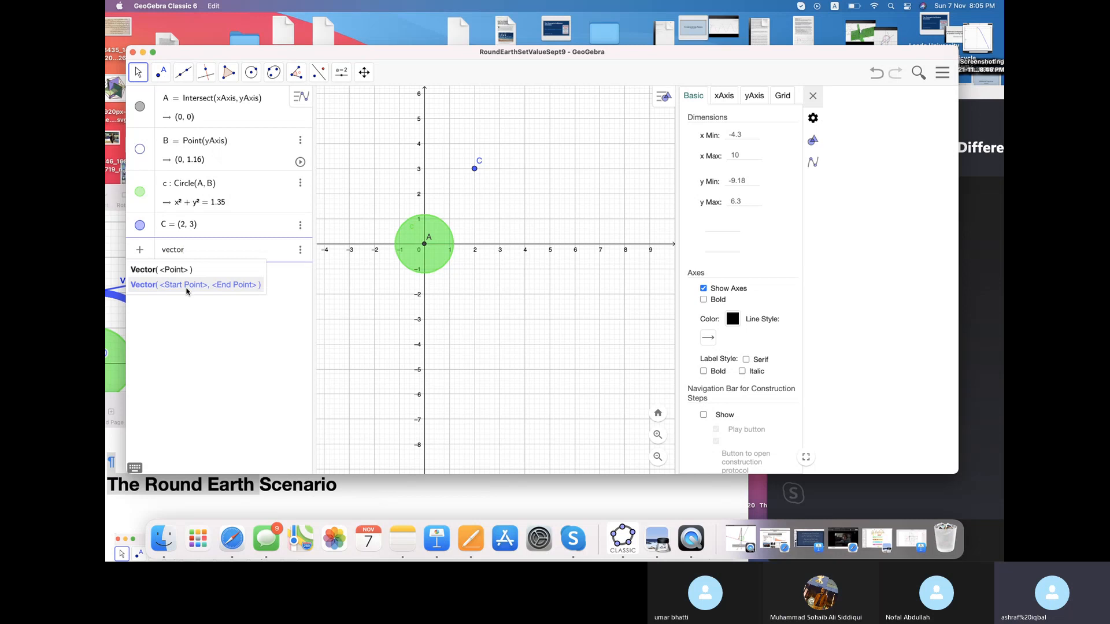
pyautogui.click(186, 285)
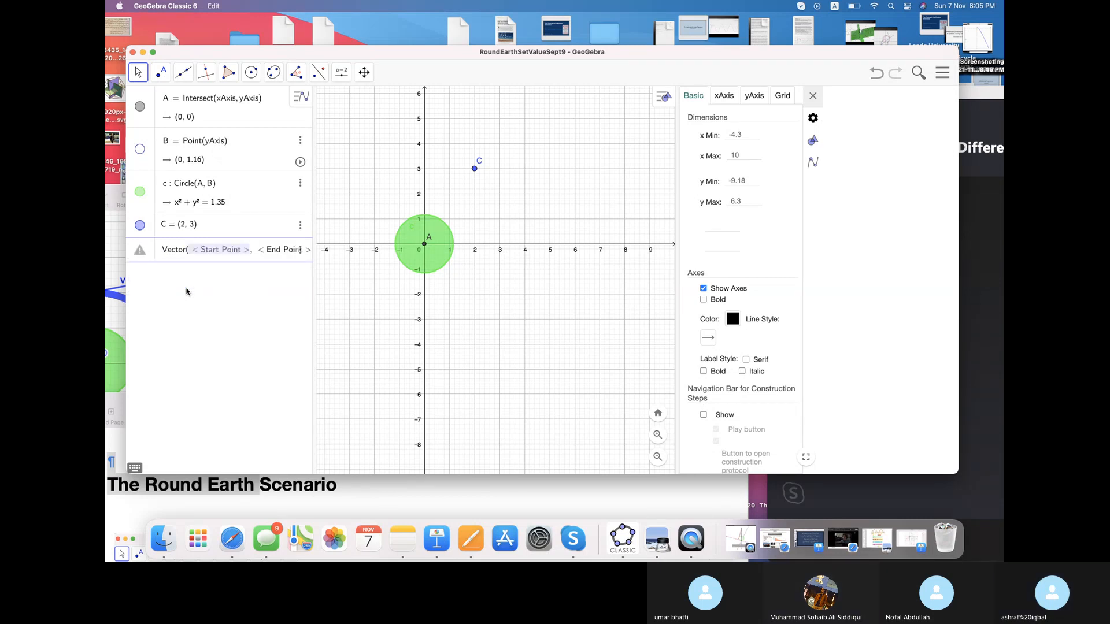
pyautogui.write('C')
pyautogui.press('Tab')
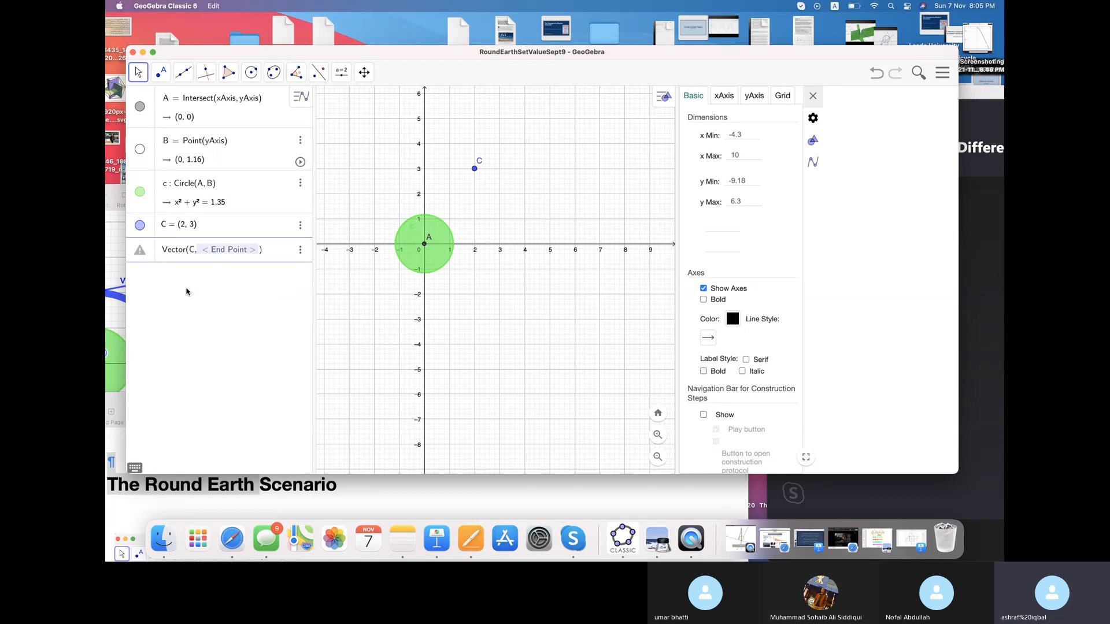
pyautogui.write('A')
pyautogui.press('Return')
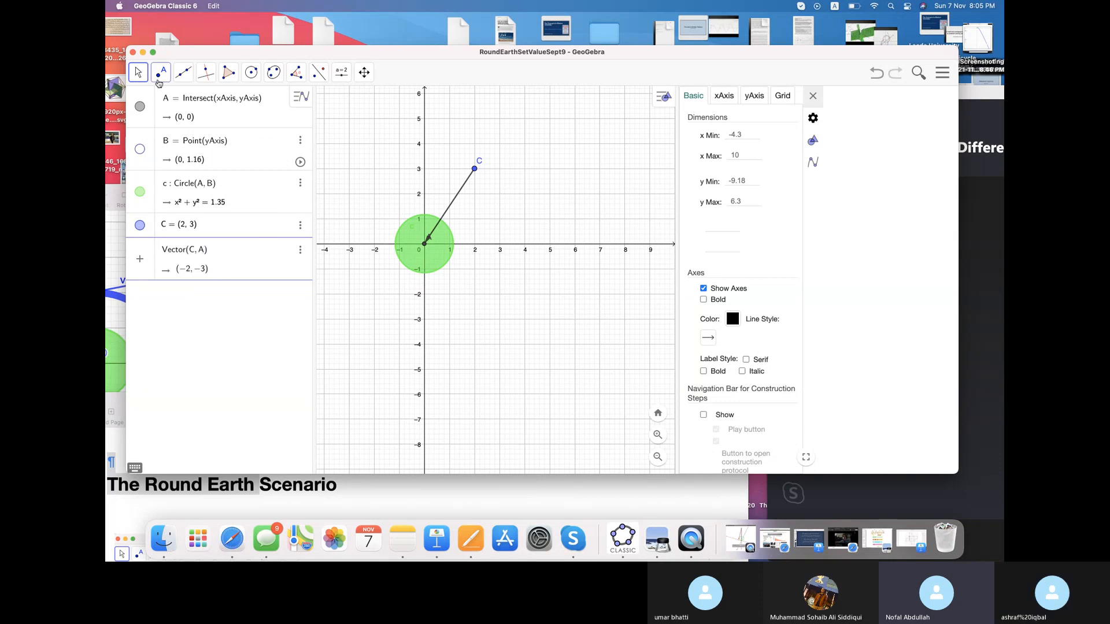
# - Color vector u red (255, 0, 0) and increase its line thickness to 7
pyautogui.click(138, 72)
pyautogui.click(160, 72)
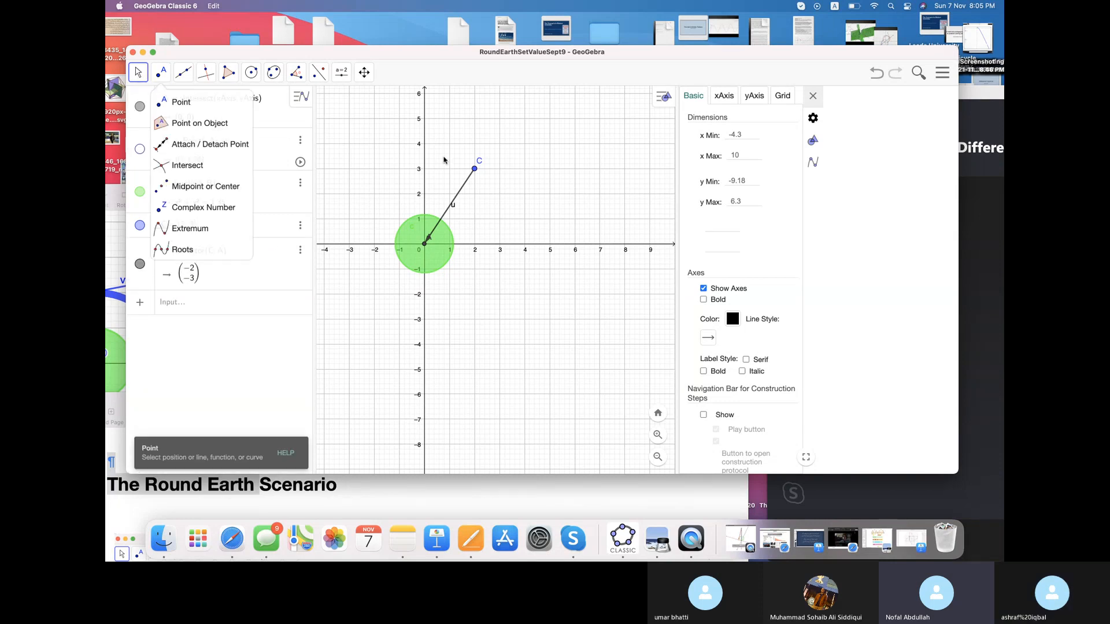
pyautogui.rightClick(463, 190)
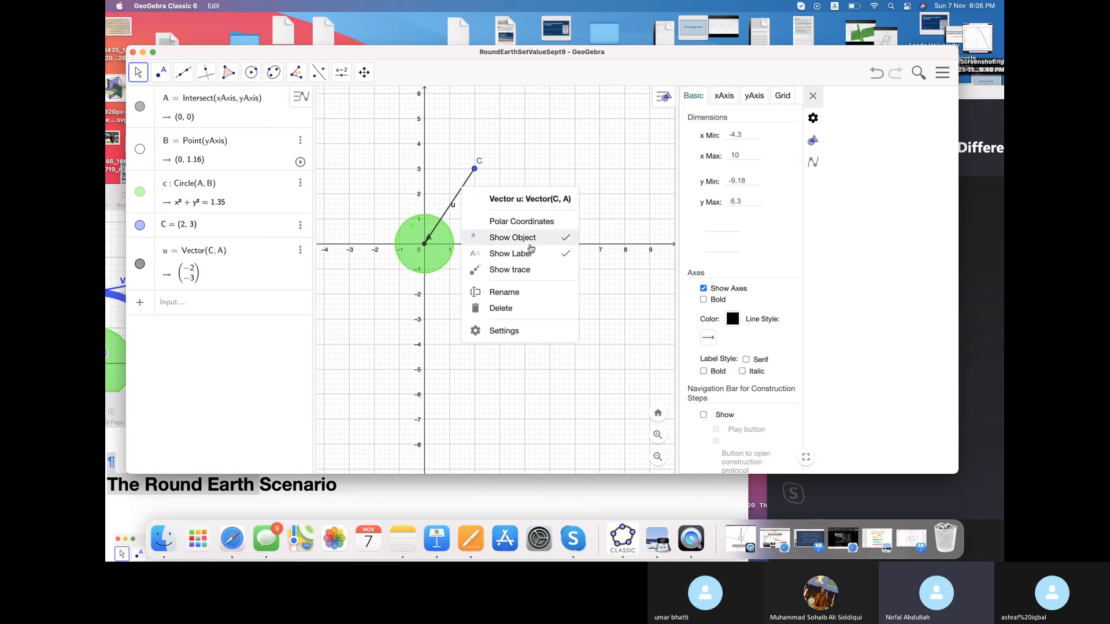
pyautogui.click(530, 333)
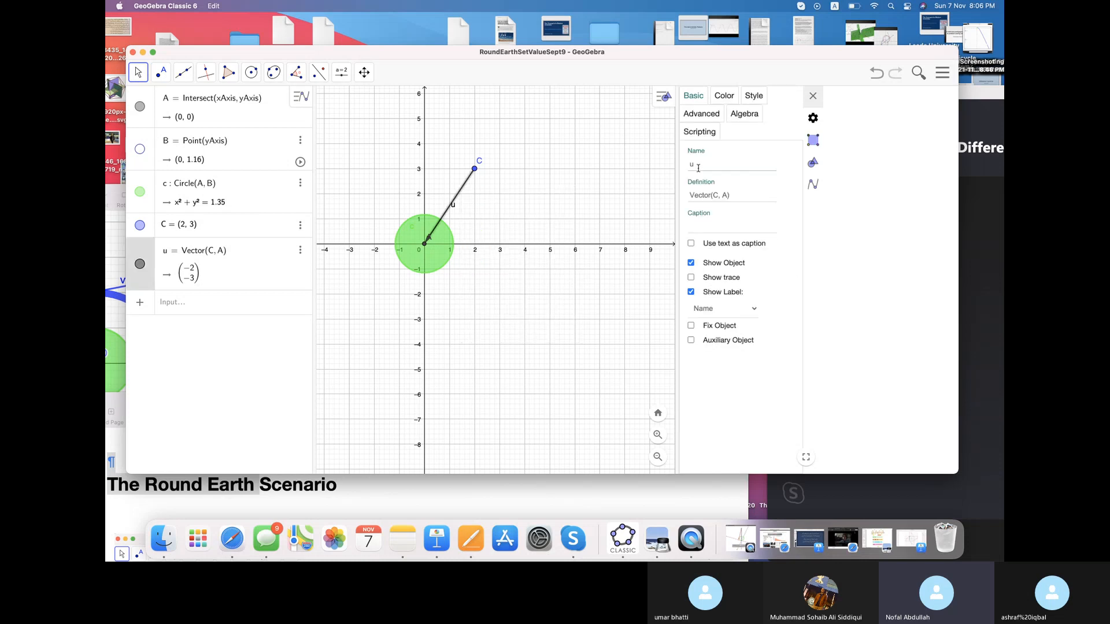
pyautogui.click(725, 97)
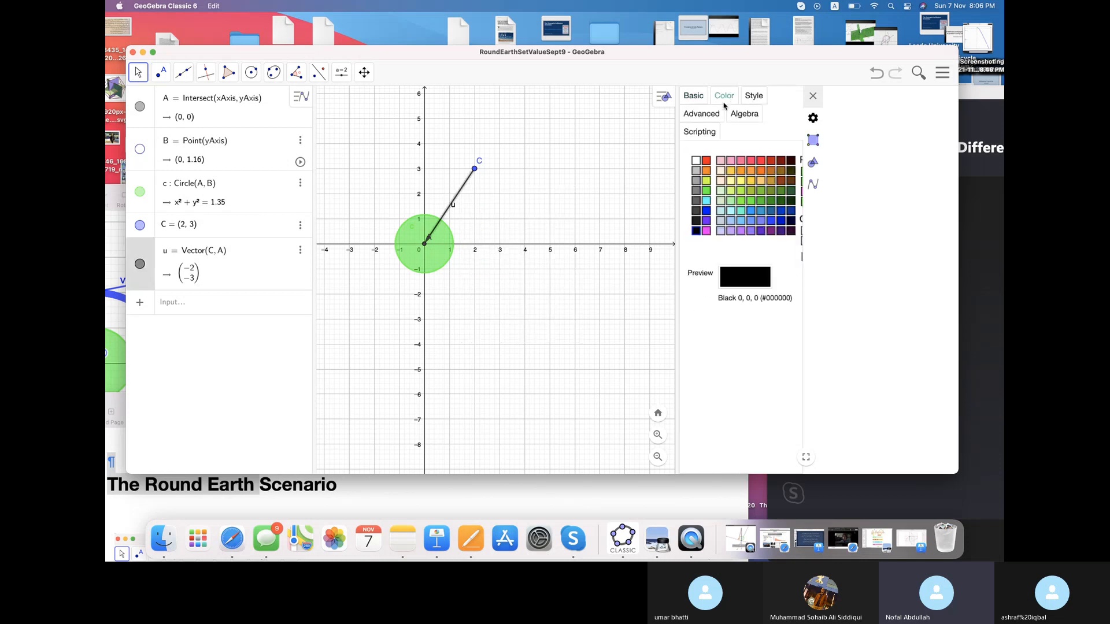
pyautogui.click(706, 161)
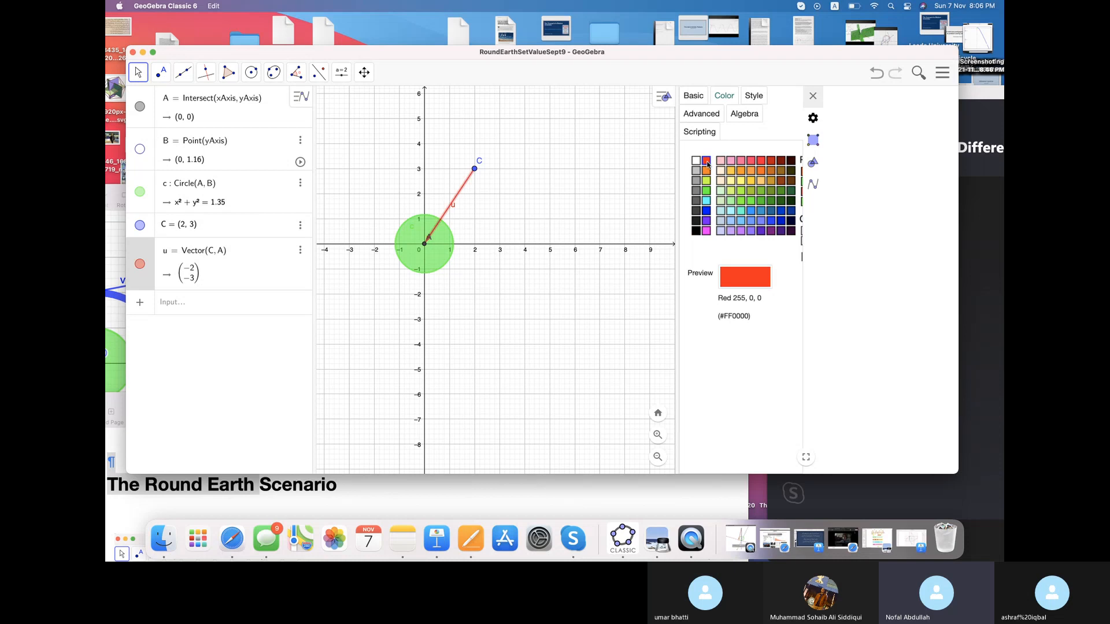
pyautogui.click(753, 96)
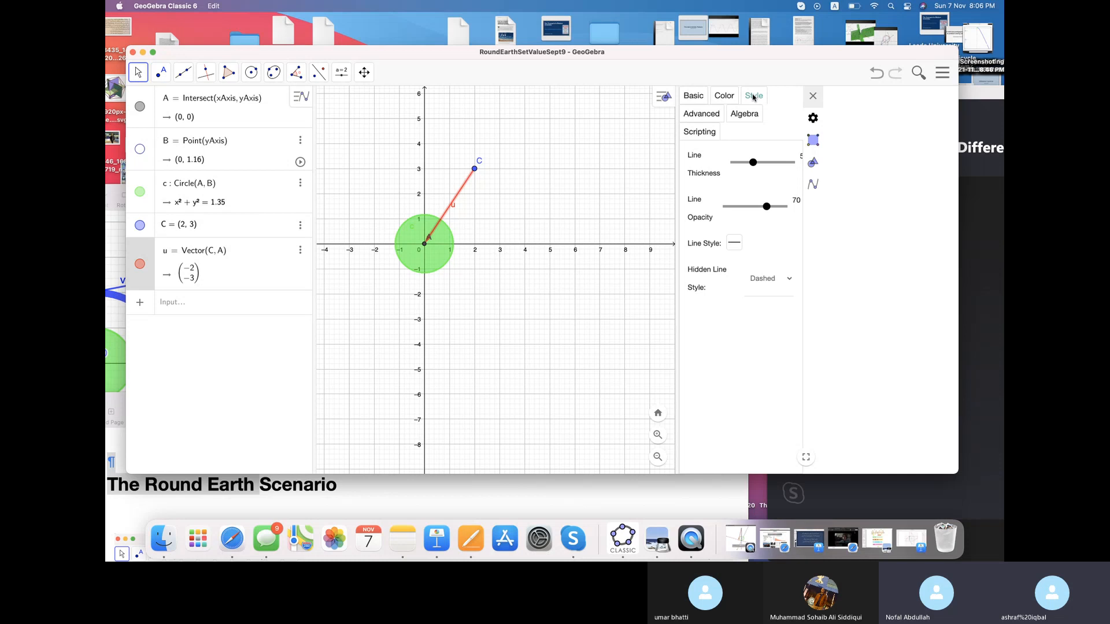
pyautogui.click(762, 163)
# - Reposition the GeoGebra window higher on the desktop and move point C to about (1.42, 2.64)
pyautogui.moveTo(680, 55); pyautogui.dragTo(665, 25)
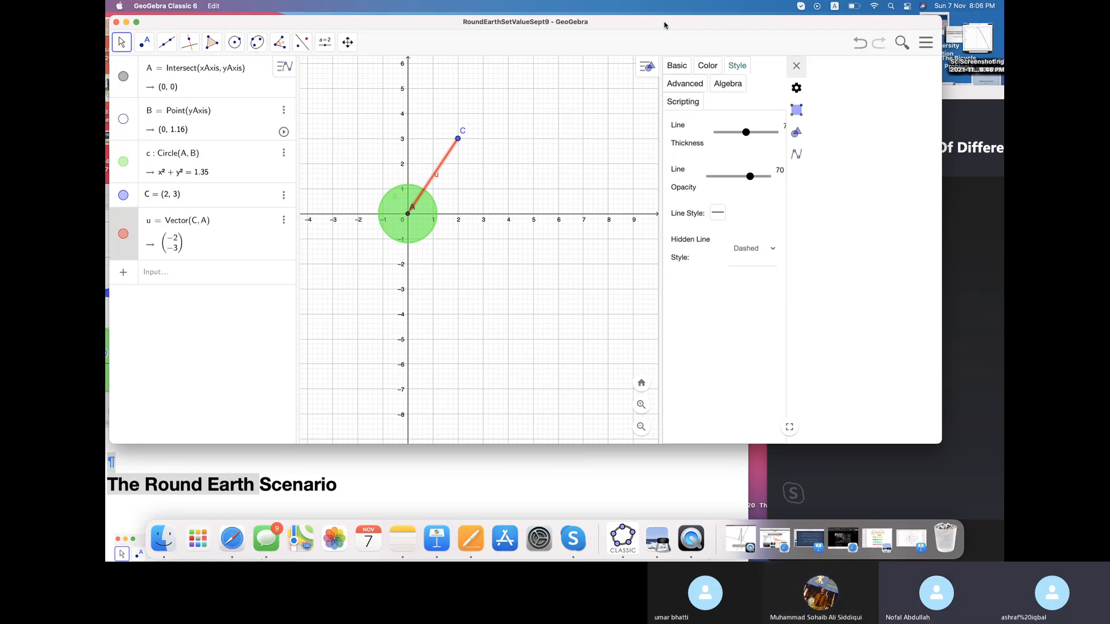
pyautogui.moveTo(458, 138)
pyautogui.mouseDown()
pyautogui.moveTo(418, 118)
pyautogui.moveTo(430, 96)
pyautogui.moveTo(493, 94)
pyautogui.moveTo(443, 150)
pyautogui.mouseUp()
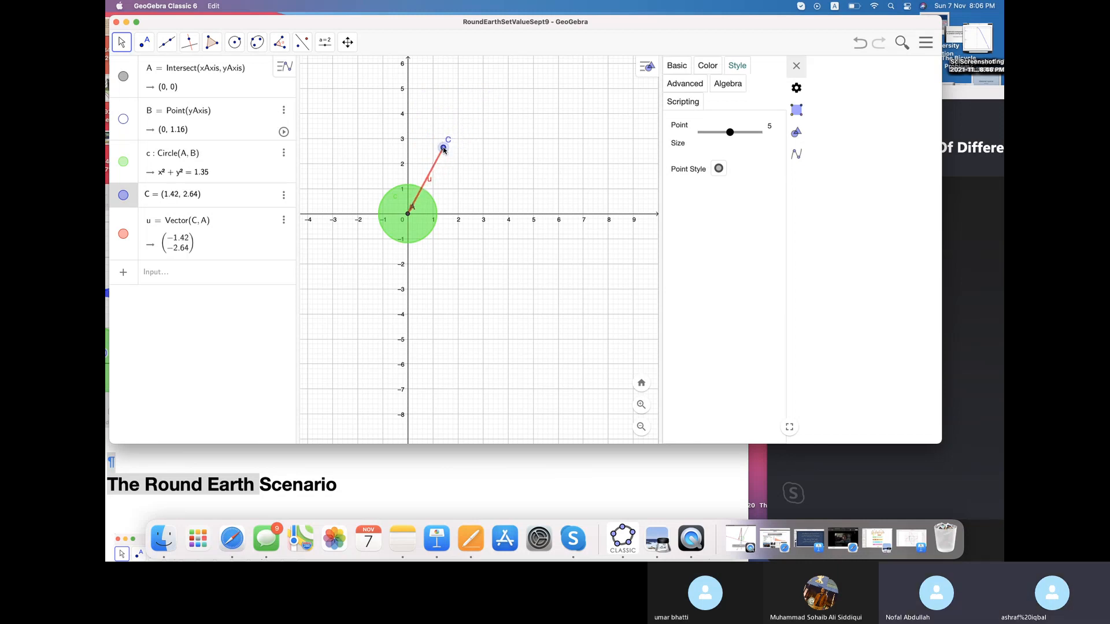
# - Create a position vector of point C with Vector(C)
pyautogui.click(175, 276)
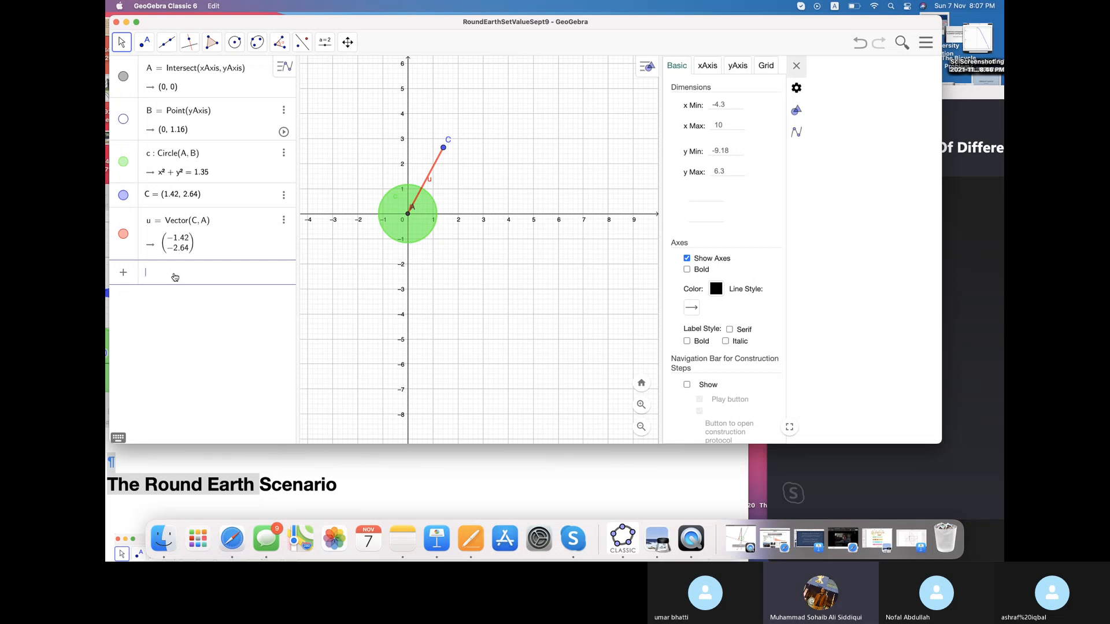
pyautogui.write('Vector')
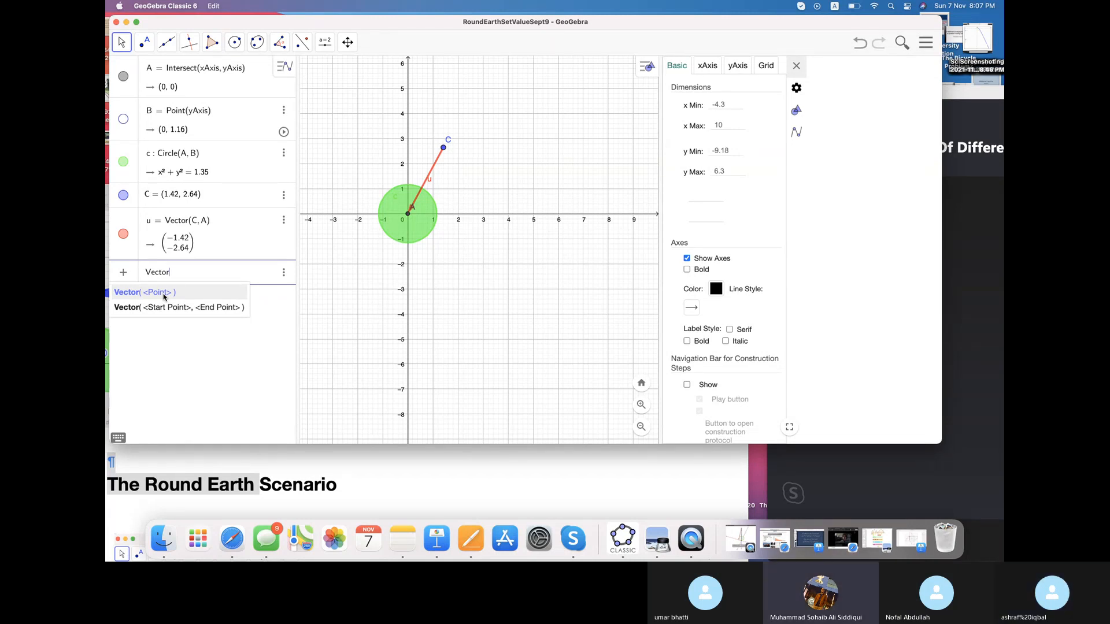
pyautogui.click(163, 292)
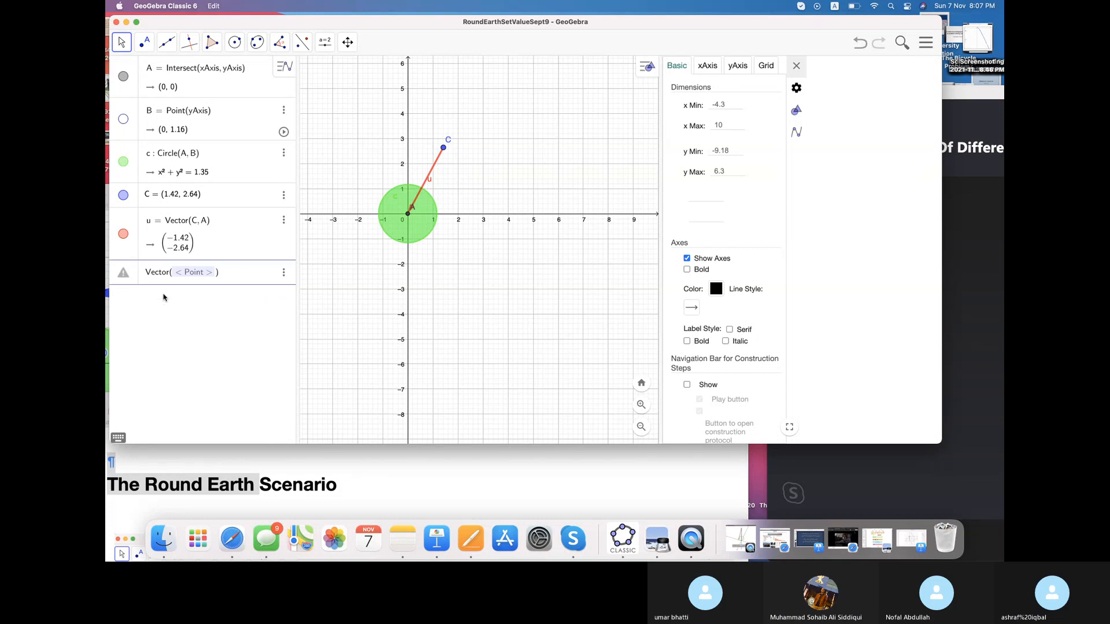
pyautogui.write('C')
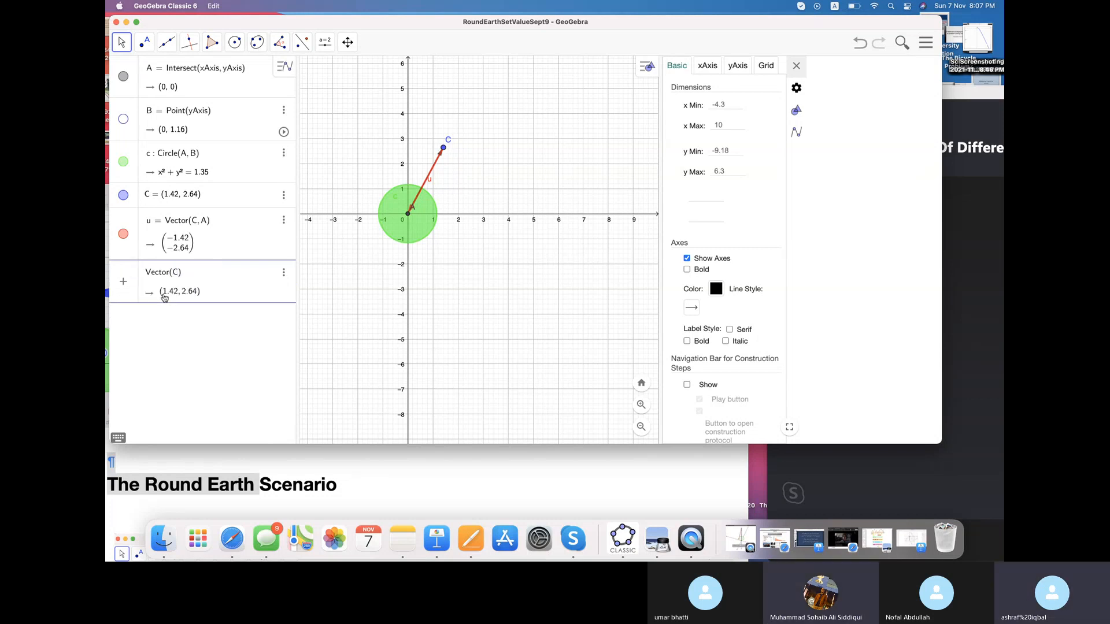
pyautogui.press('Return')
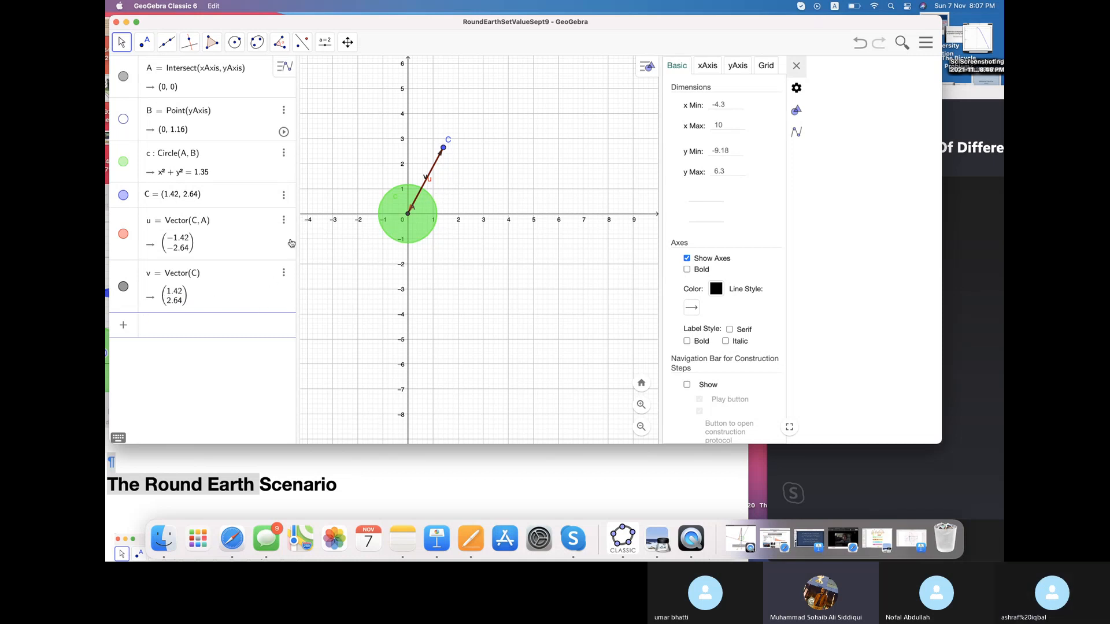
# - Set the starting point of vector v to point C in its position settings
pyautogui.click(283, 273)
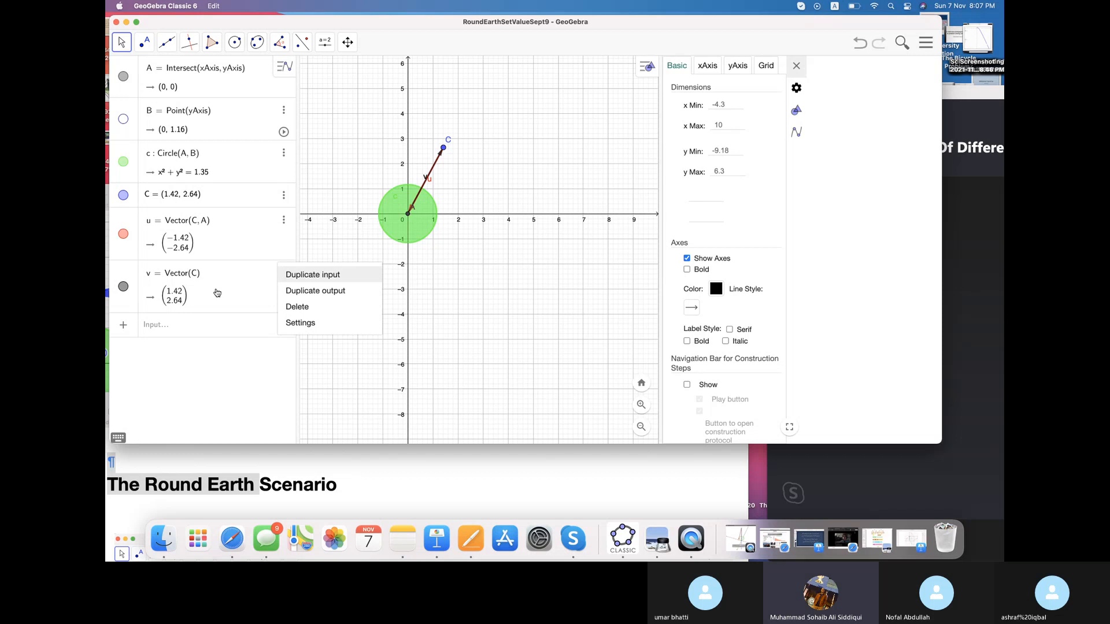
pyautogui.click(283, 273)
pyautogui.click(283, 273)
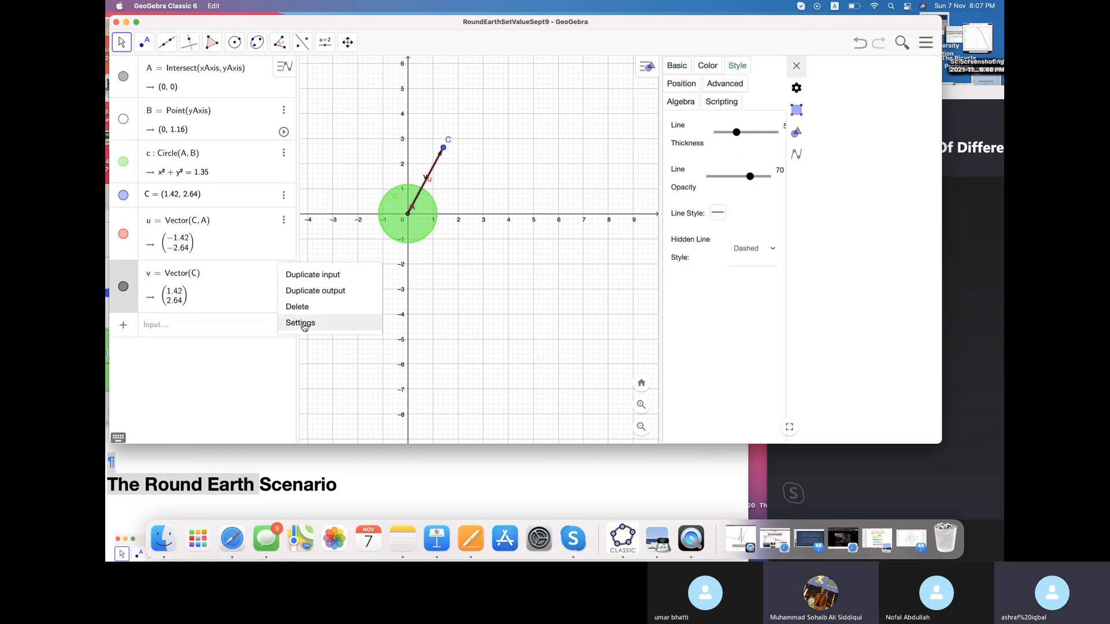
pyautogui.click(300, 323)
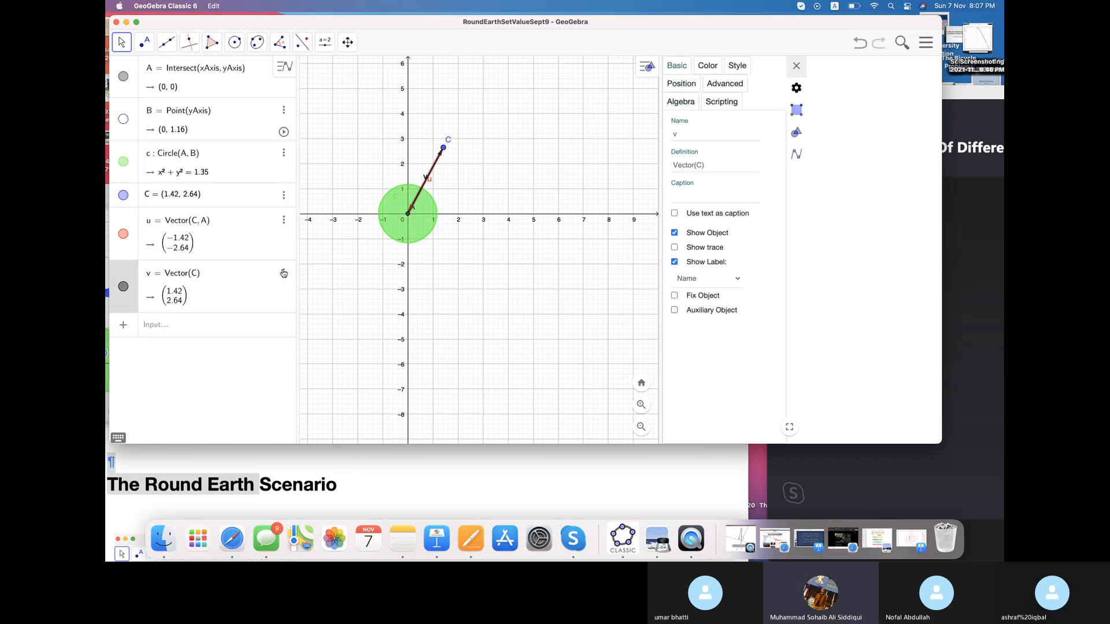
pyautogui.click(283, 273)
pyautogui.click(301, 322)
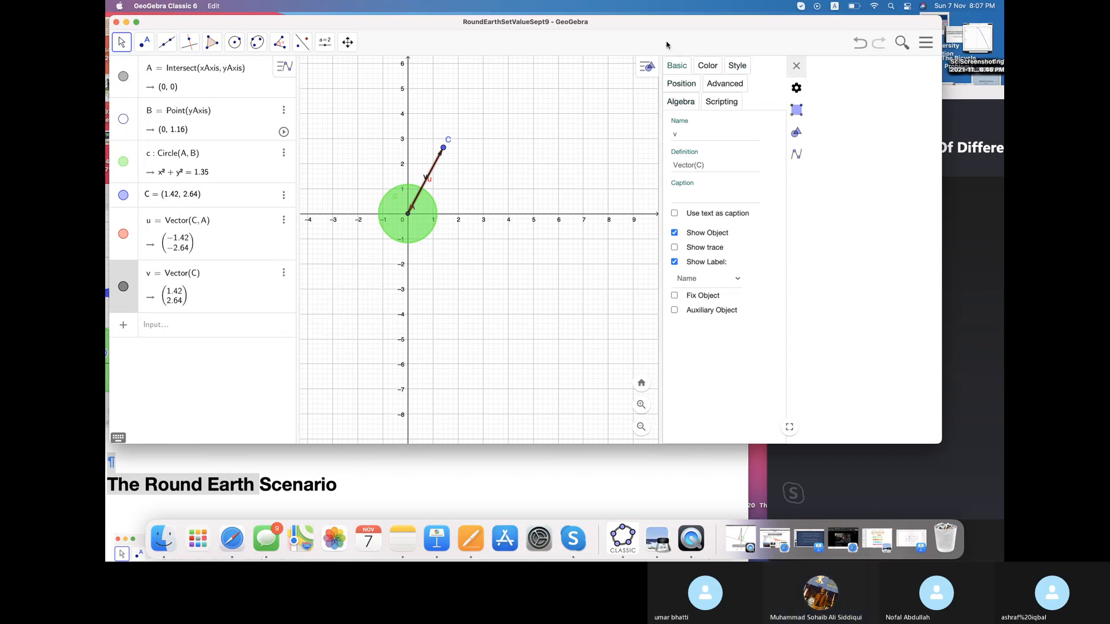
pyautogui.click(674, 83)
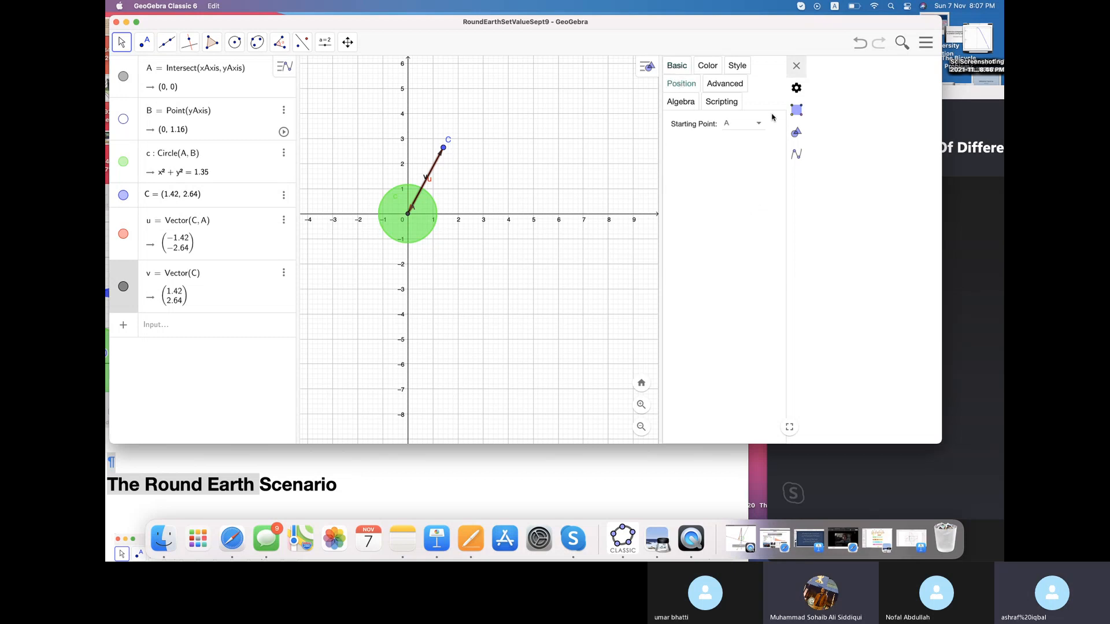
pyautogui.click(761, 126)
pyautogui.click(744, 158)
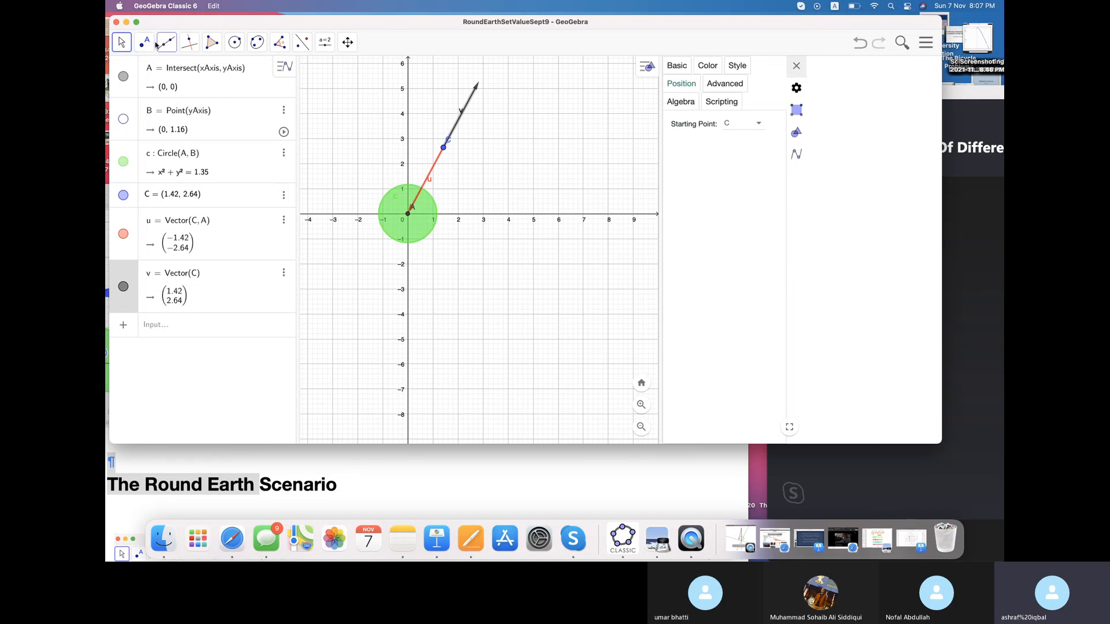
# - Try to move the tip of vector v on its own, and delete the vector
pyautogui.click(121, 41)
pyautogui.click(280, 42)
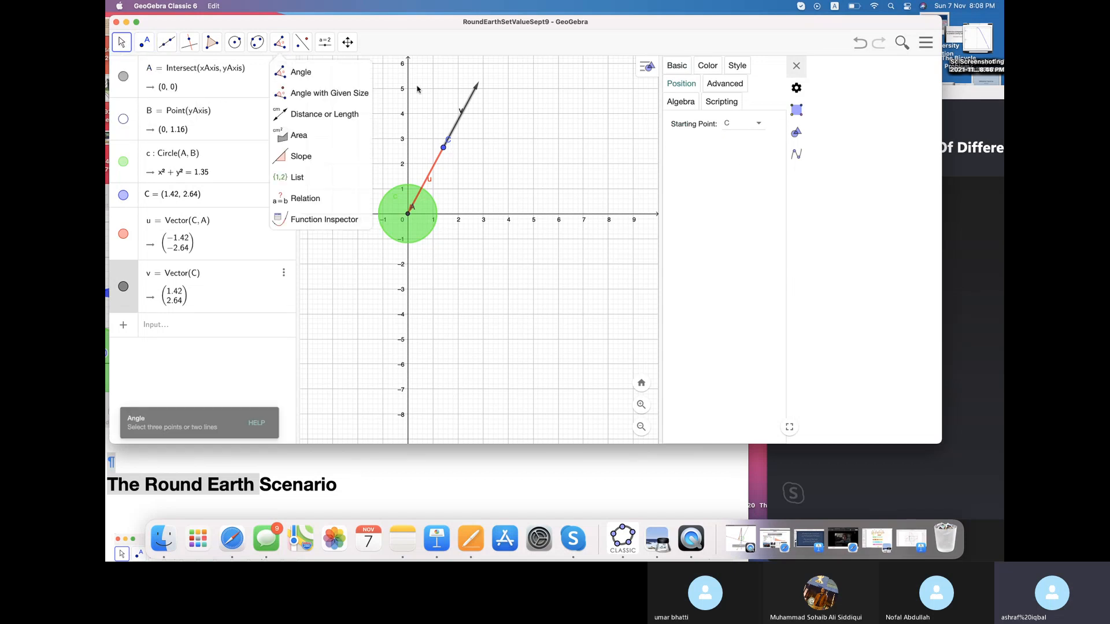
pyautogui.moveTo(480, 87)
pyautogui.mouseDown()
pyautogui.moveTo(500, 103)
pyautogui.moveTo(411, 74)
pyautogui.moveTo(479, 85)
pyautogui.mouseUp()
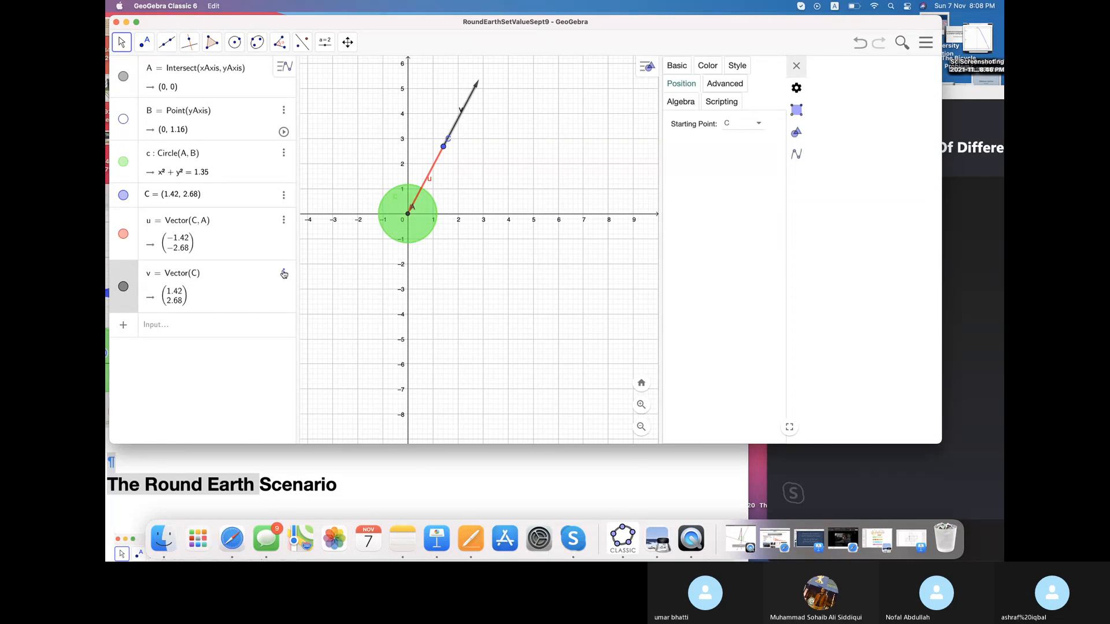
pyautogui.click(284, 274)
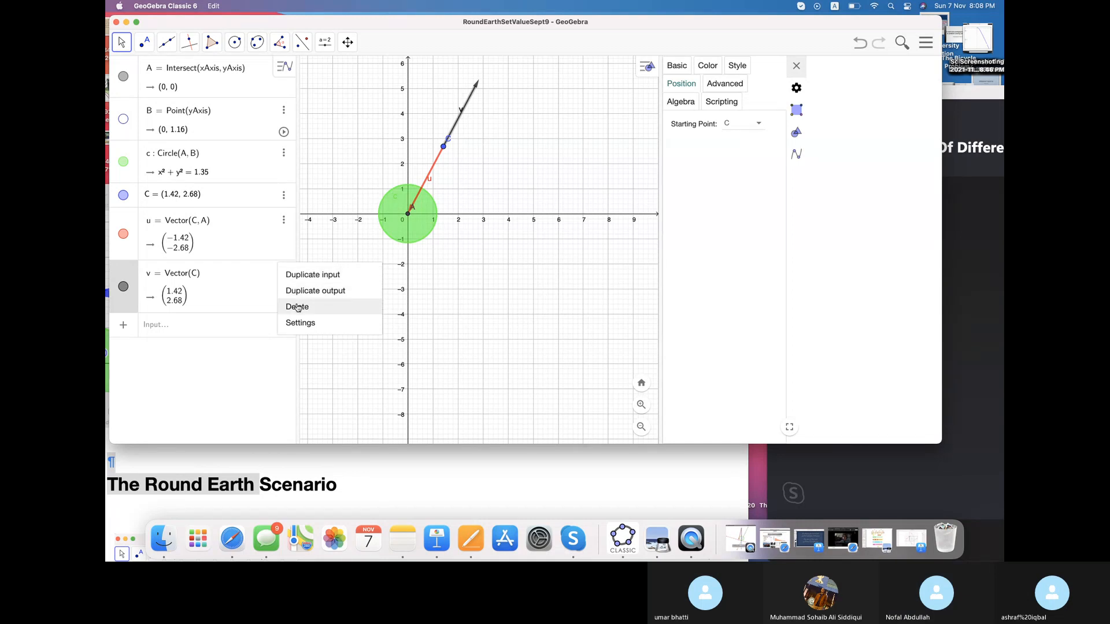
pyautogui.click(298, 306)
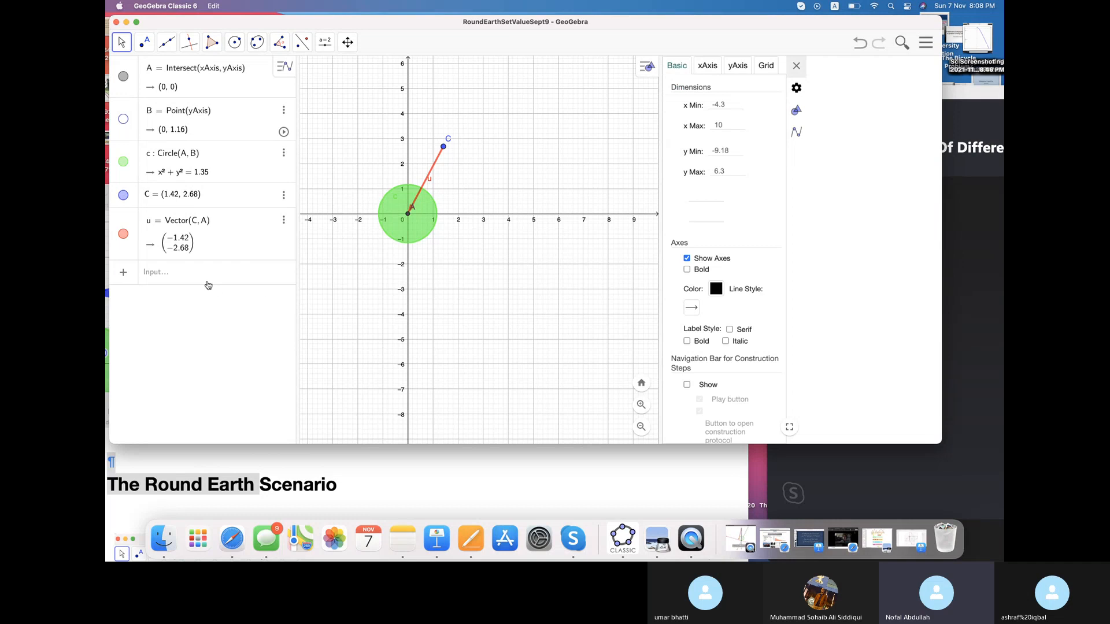
# - Create the position vector of point C again with Vector(C)
pyautogui.click(195, 272)
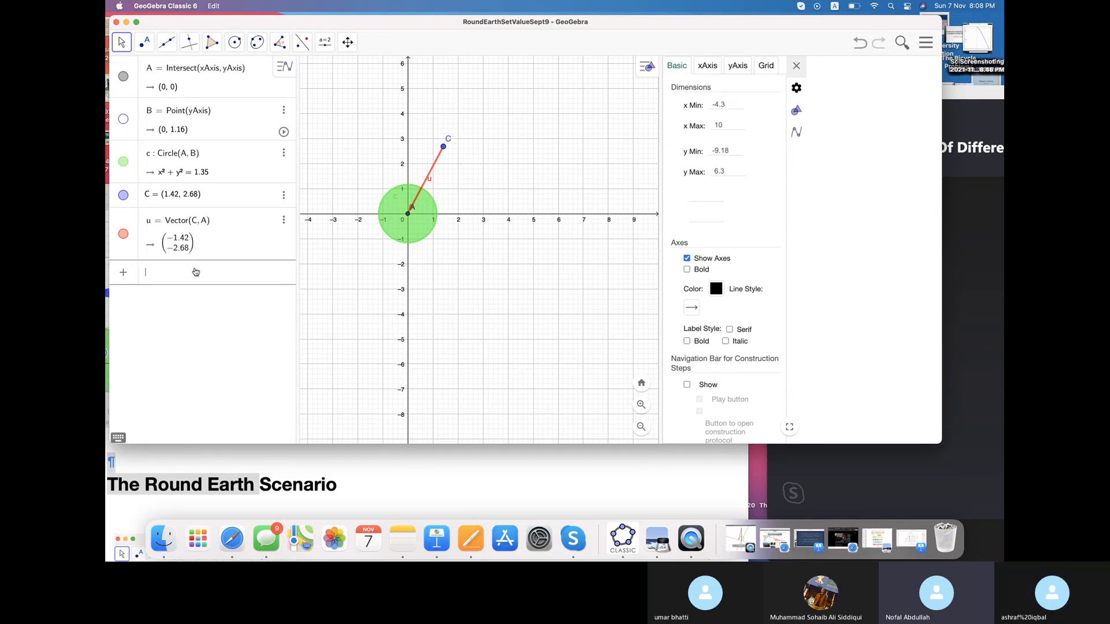
pyautogui.write('Vec')
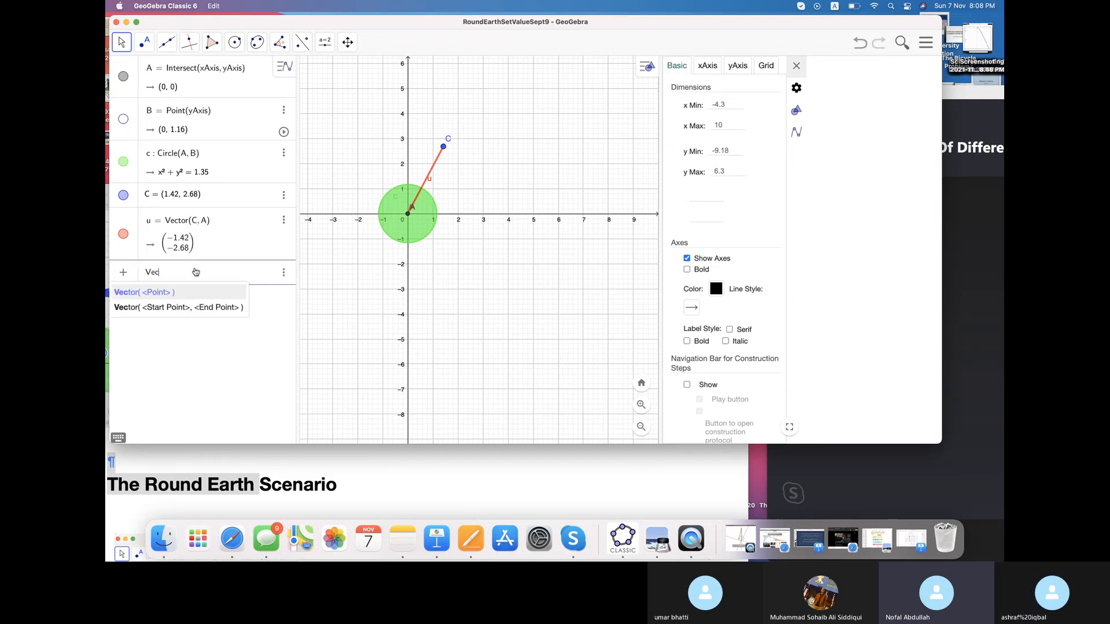
pyautogui.write('tor')
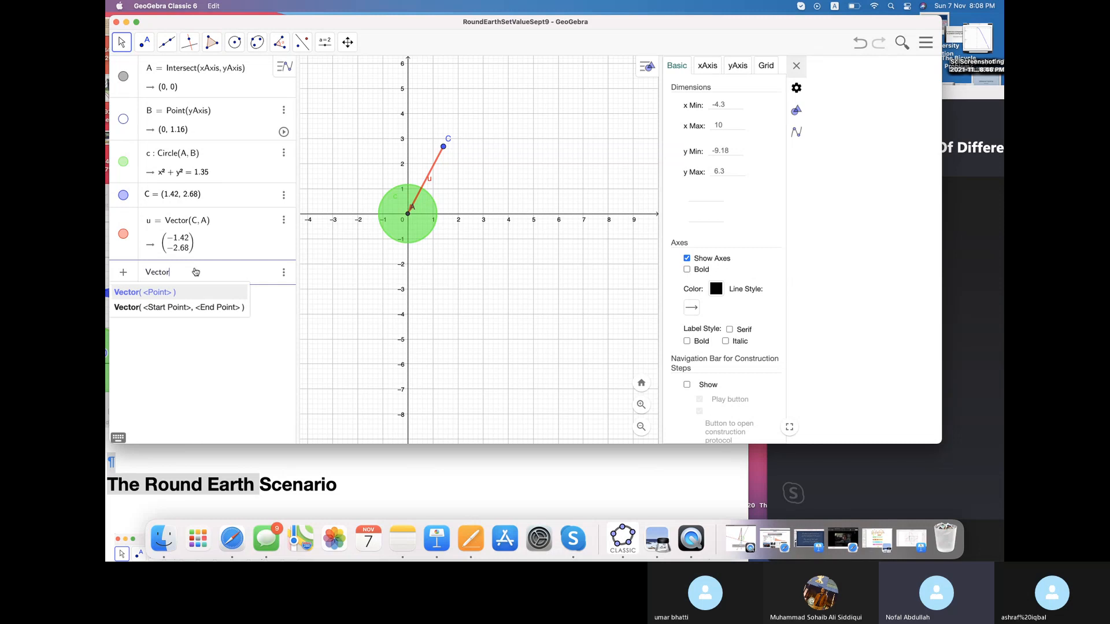
pyautogui.click(165, 294)
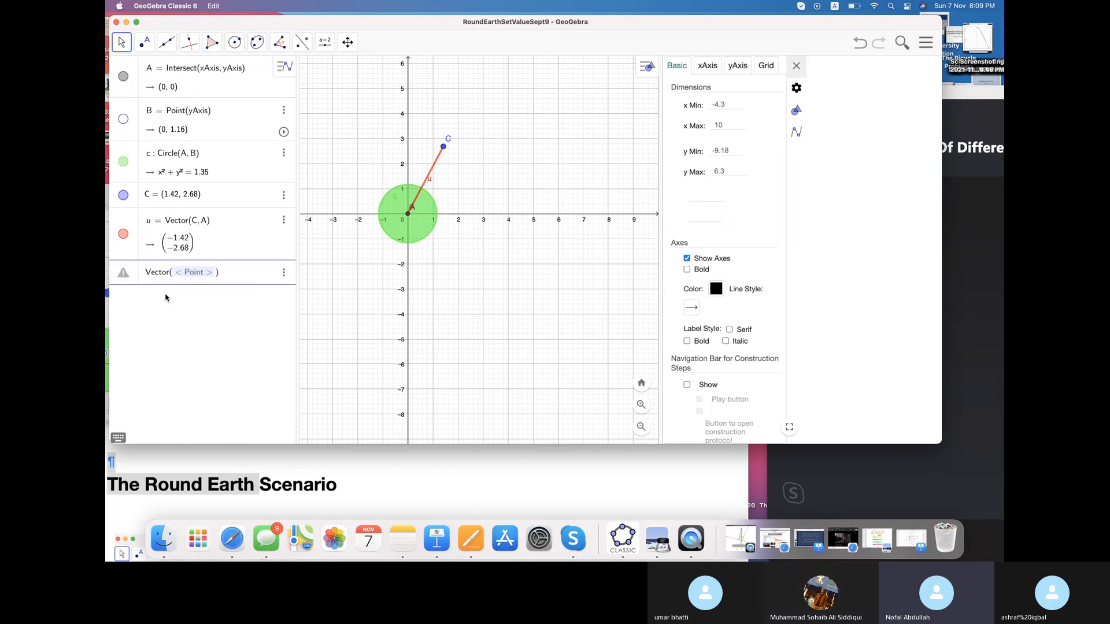
pyautogui.write('C')
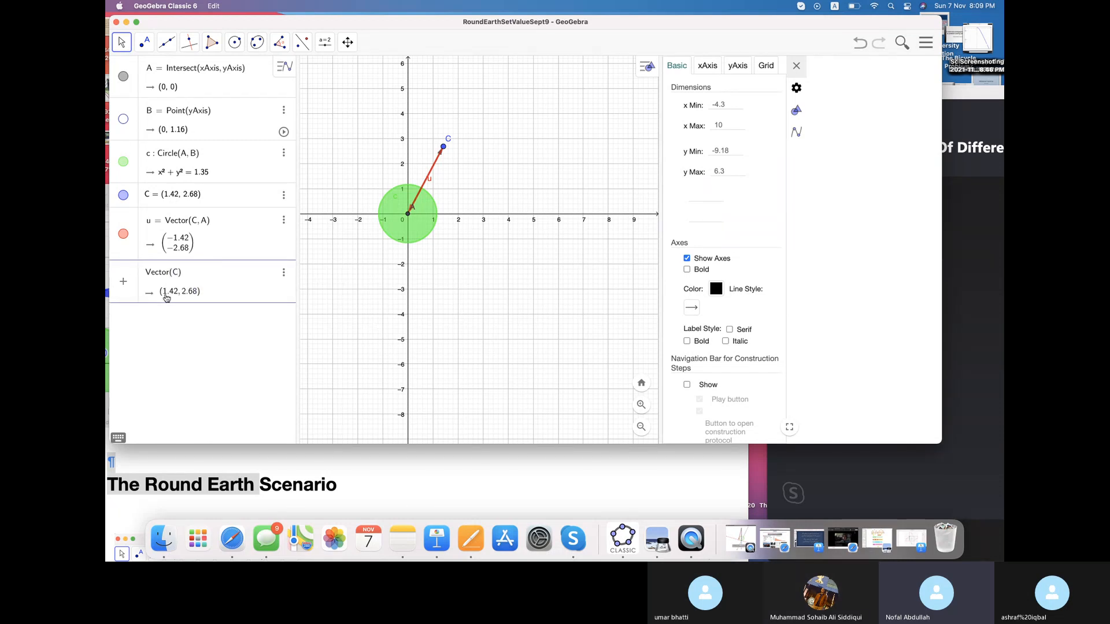
pyautogui.press('Return')
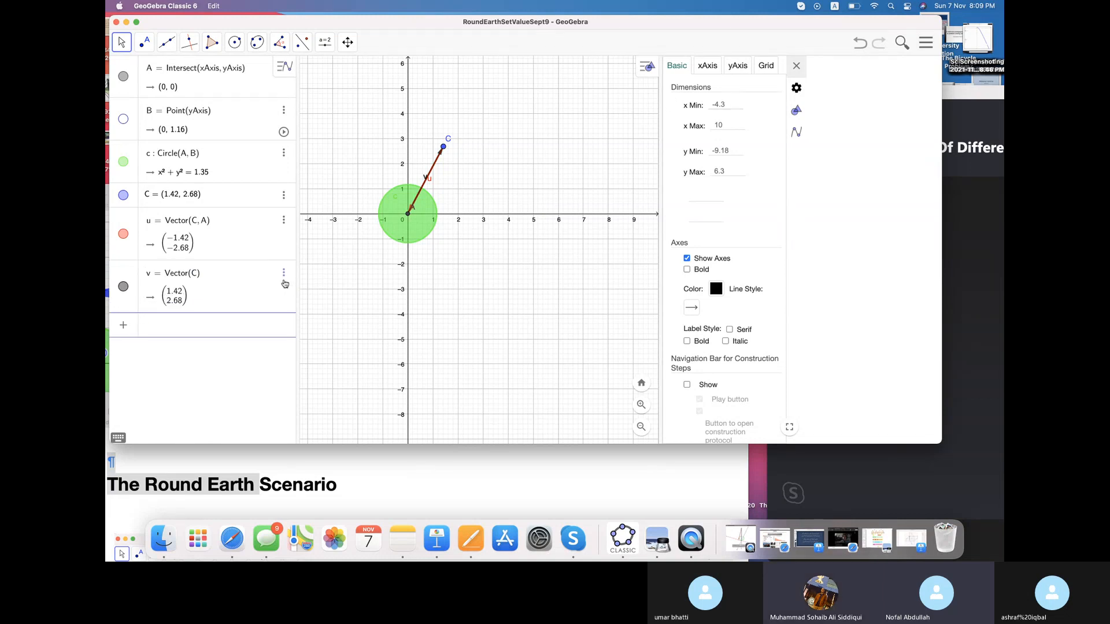
# - Try to redefine vector v as Vector(D), and delete the vector
pyautogui.click(200, 277)
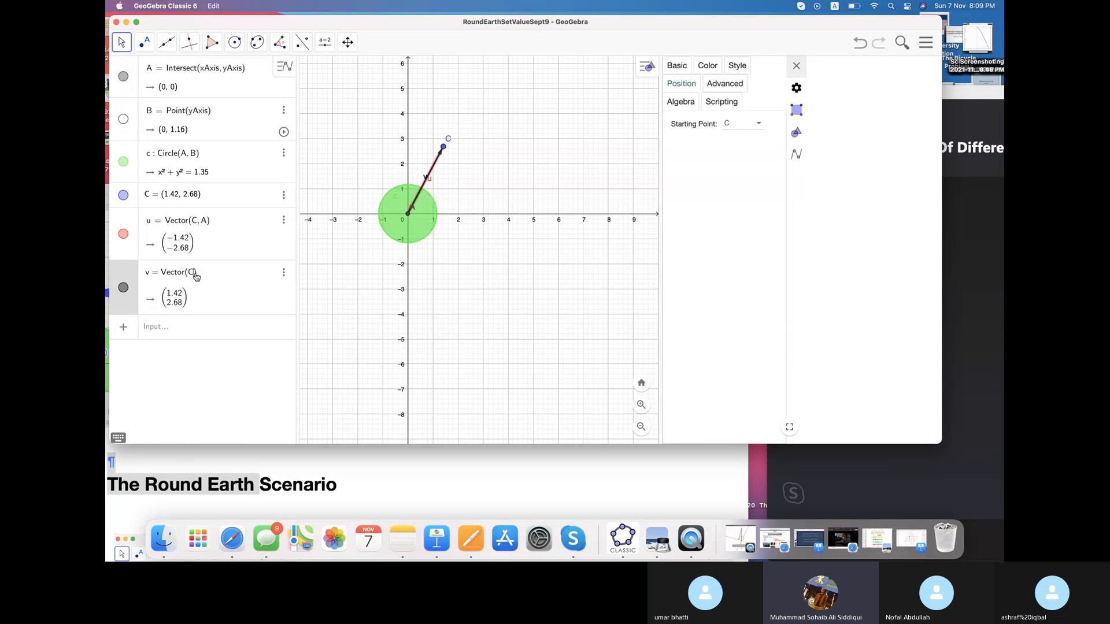
pyautogui.press('BackSpace')
pyautogui.write('D')
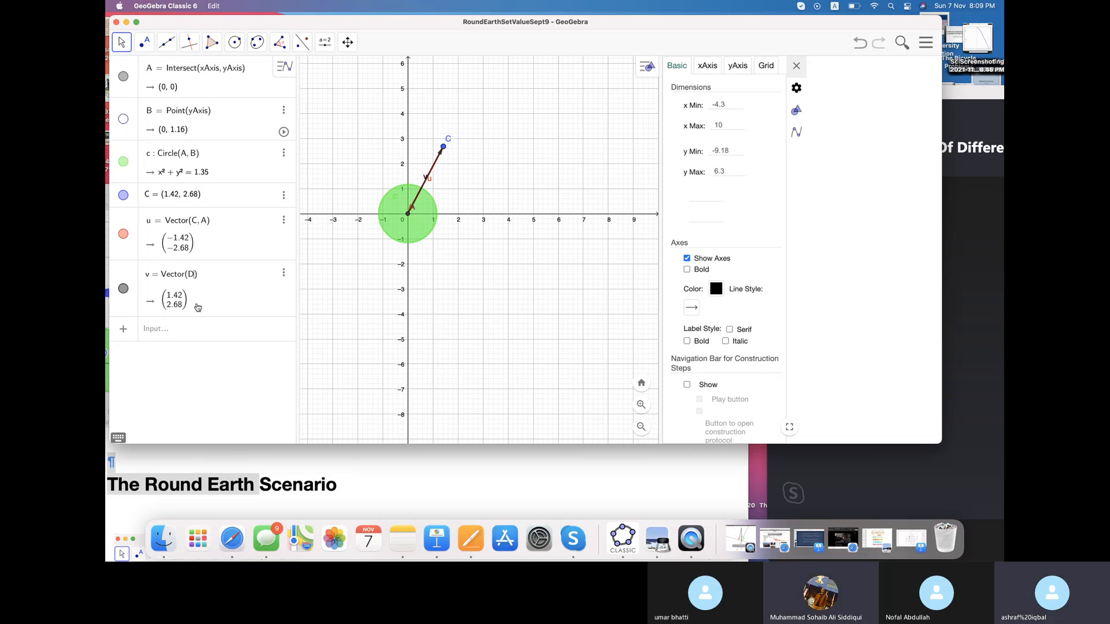
pyautogui.click(283, 273)
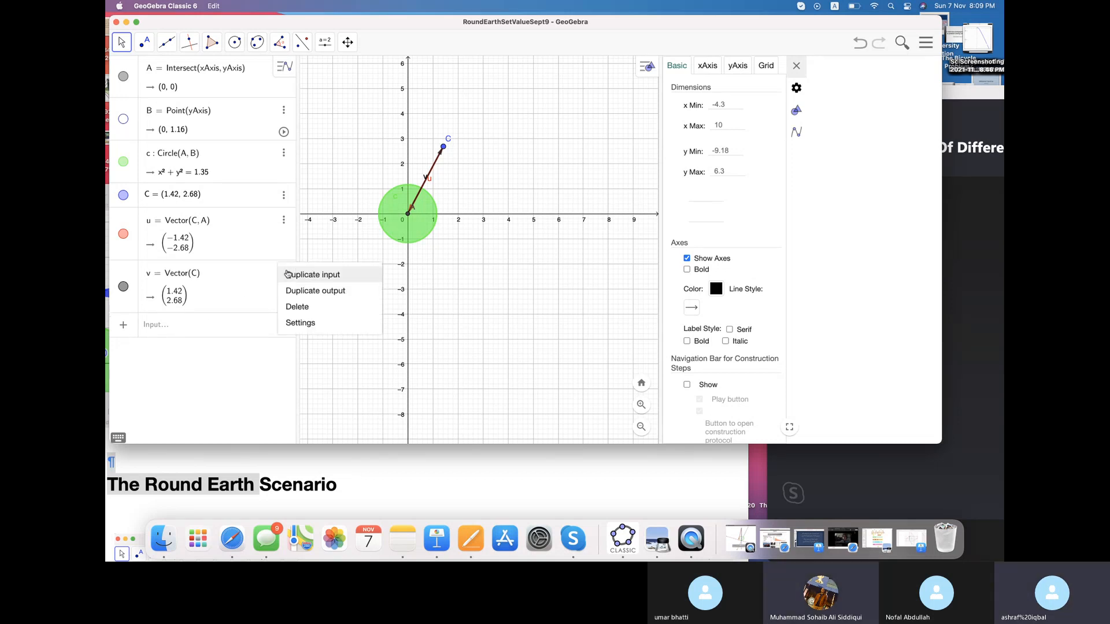
pyautogui.click(297, 308)
# - Place a free point at about (3.7, 4.26), above and to the right of point C
pyautogui.click(195, 277)
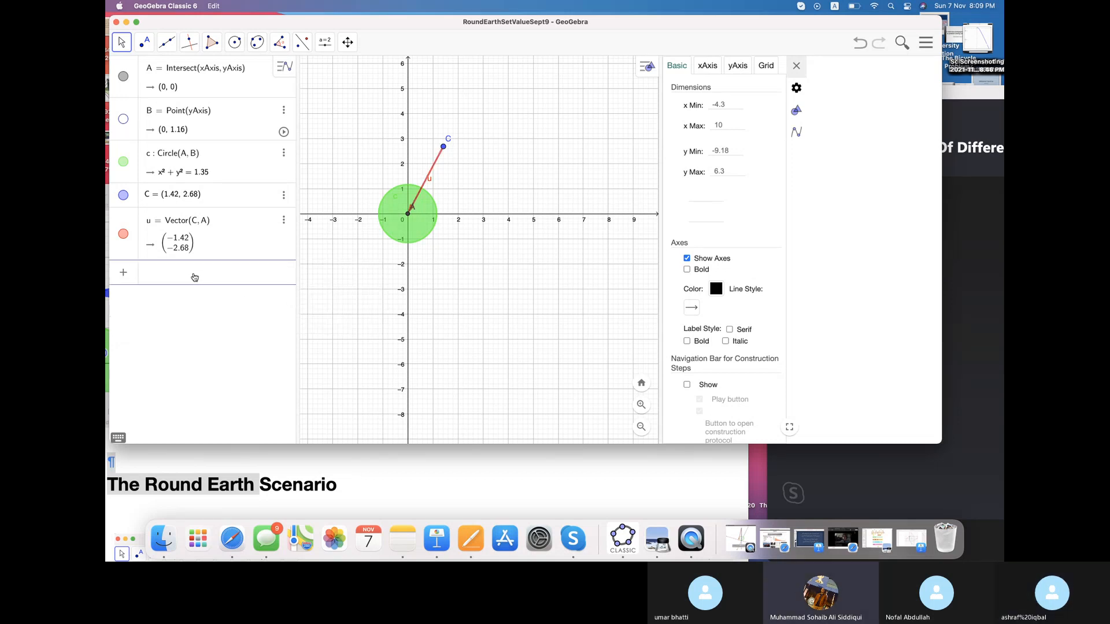
pyautogui.write('ve')
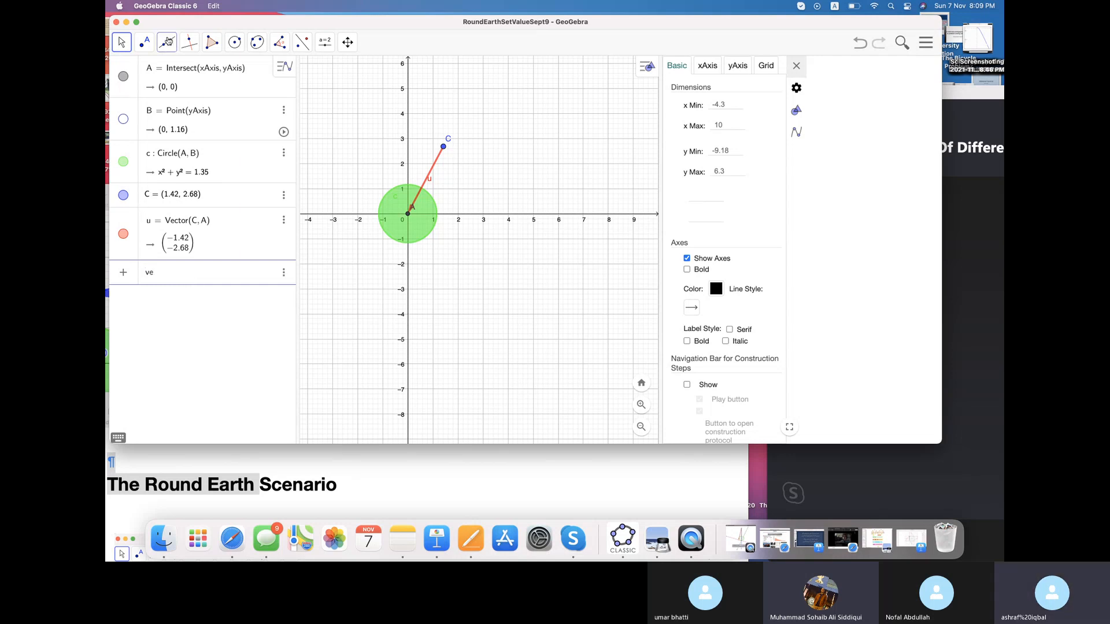
pyautogui.click(143, 44)
pyautogui.click(257, 43)
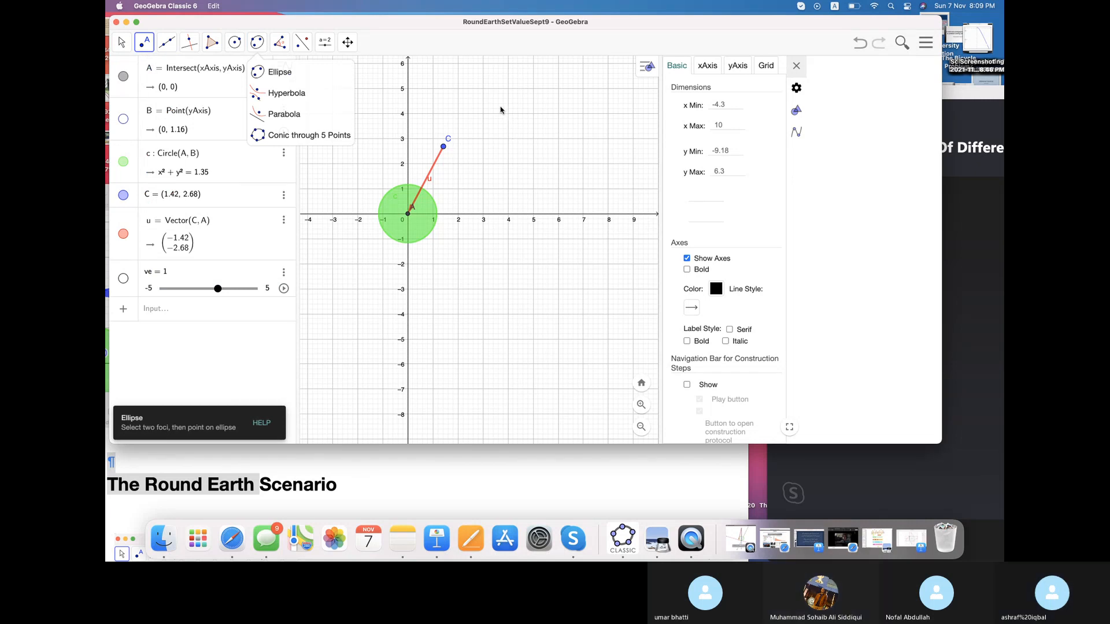
pyautogui.click(501, 107)
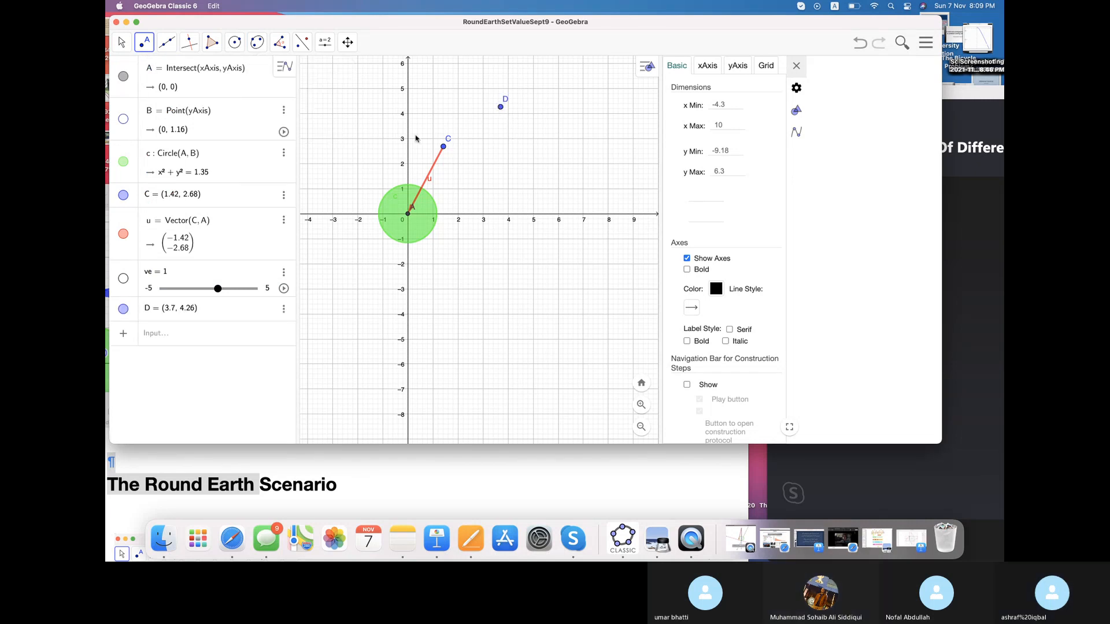
# - Create a position vector of the new point D with Vector(D)
pyautogui.click(197, 335)
pyautogui.write('Ve')
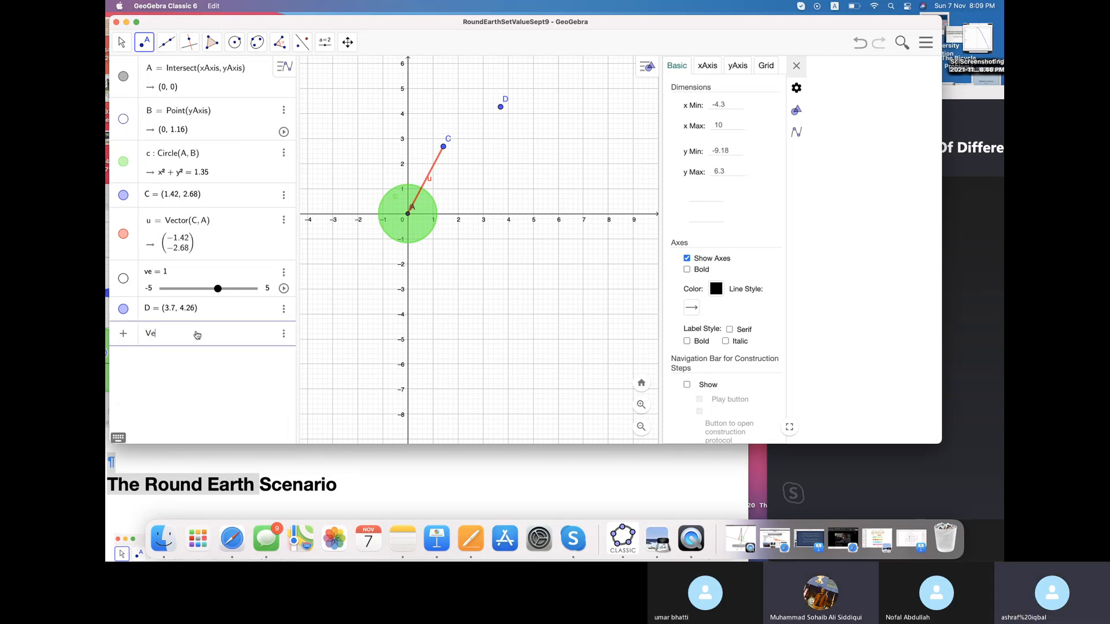
pyautogui.write('ctor')
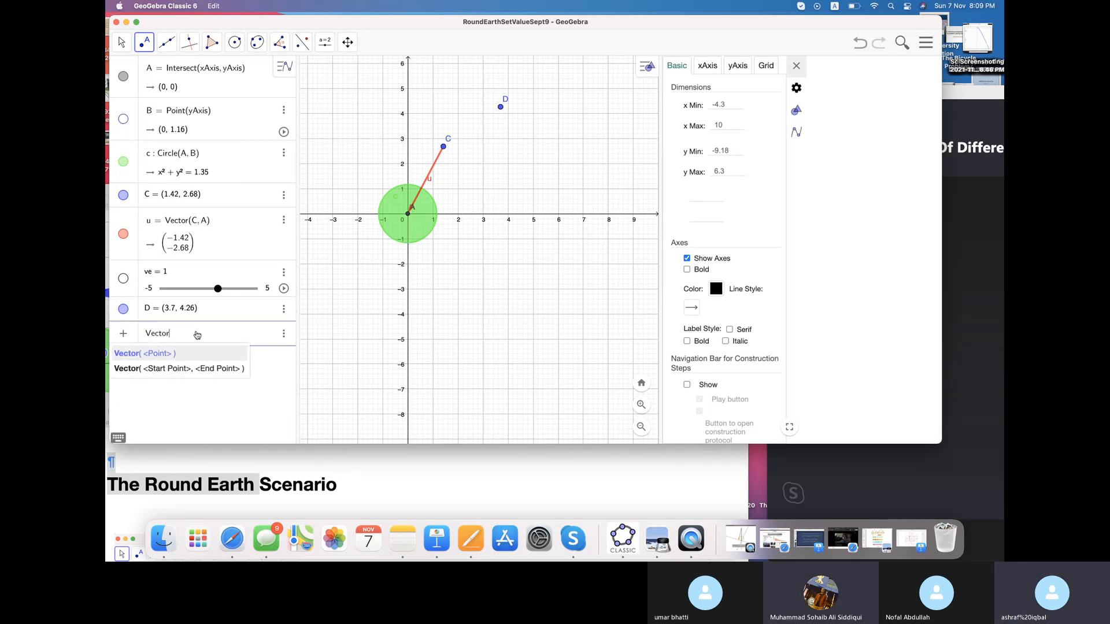
pyautogui.click(171, 355)
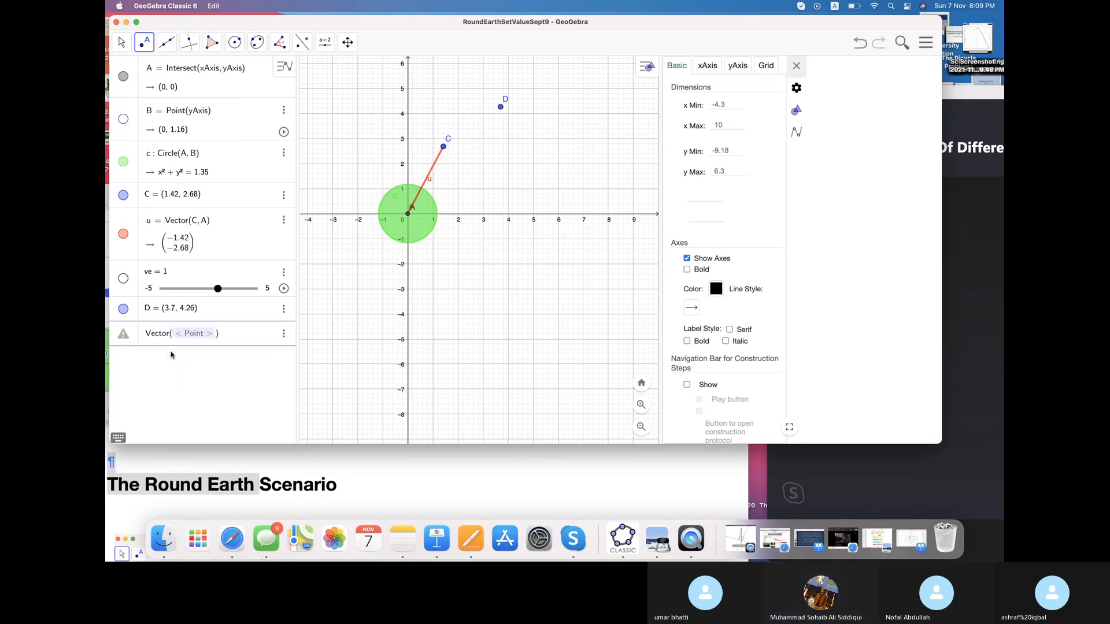
pyautogui.write('D')
pyautogui.press('Return')
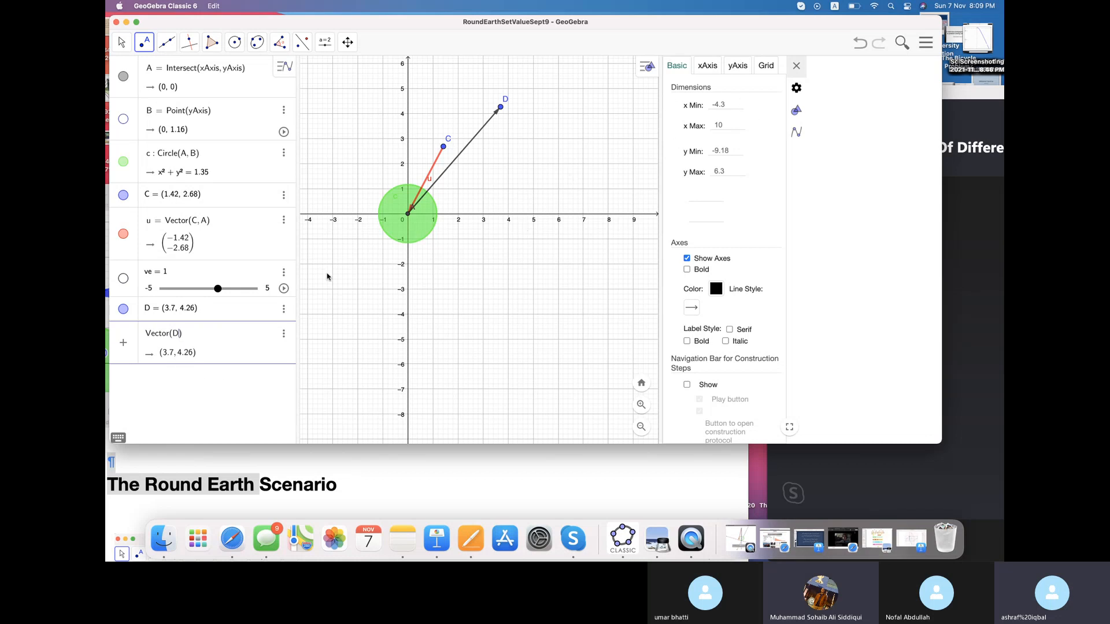
# - Set the starting point of vector v to point C
pyautogui.click(288, 334)
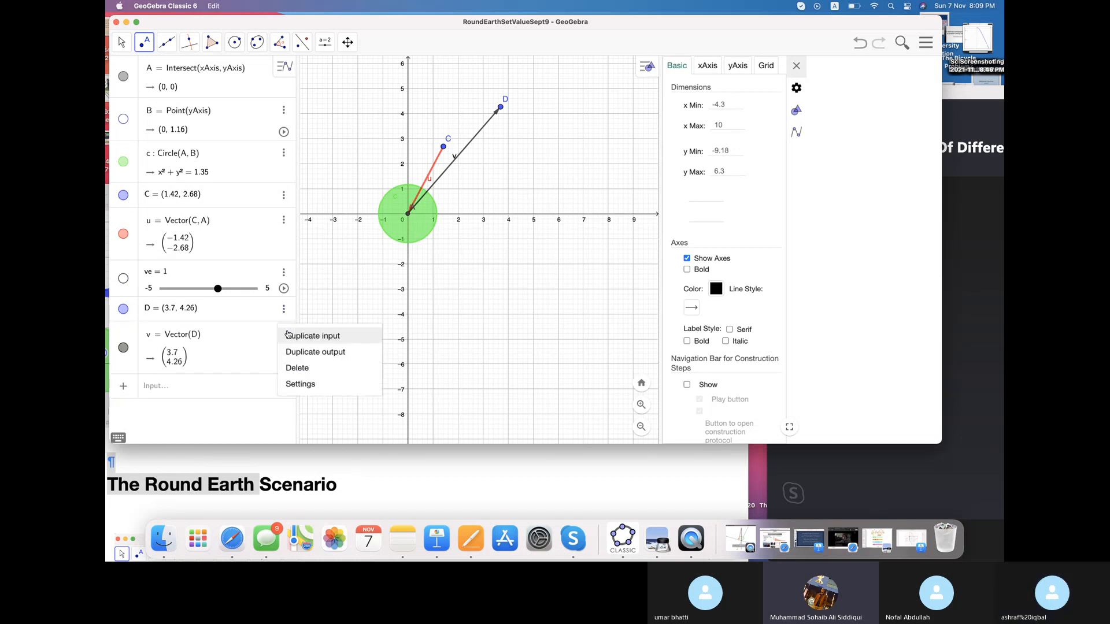
pyautogui.click(304, 385)
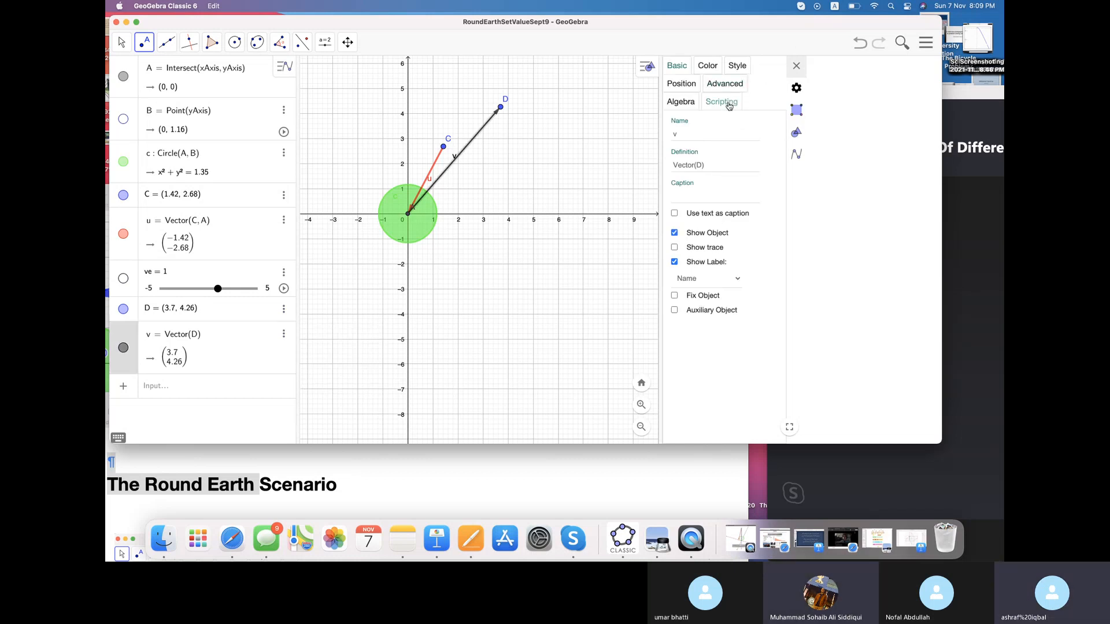
pyautogui.click(681, 83)
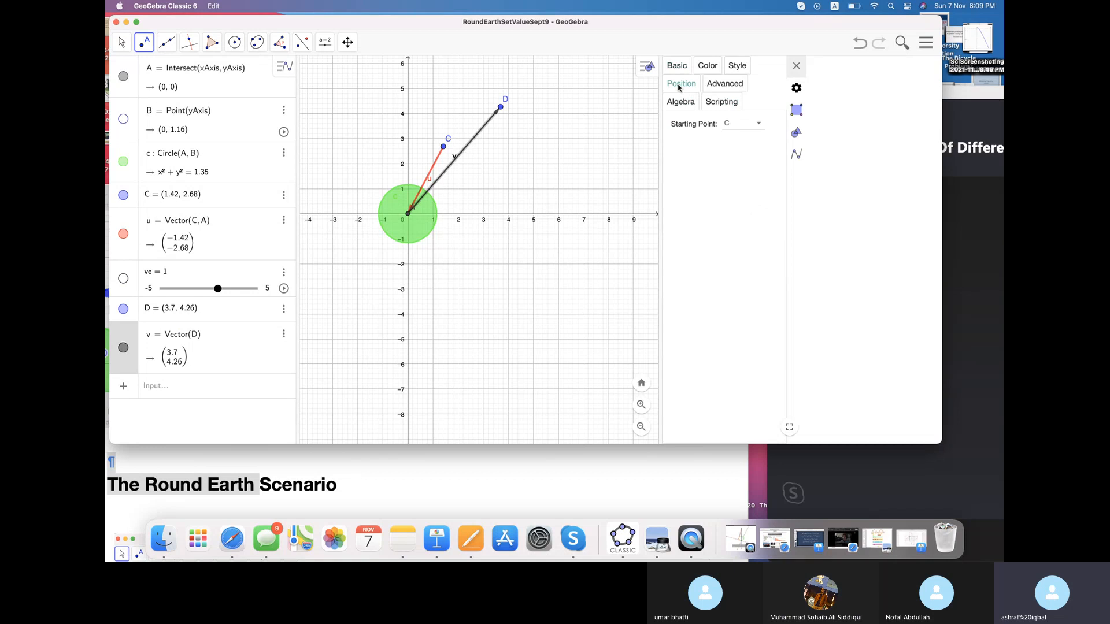
pyautogui.click(761, 126)
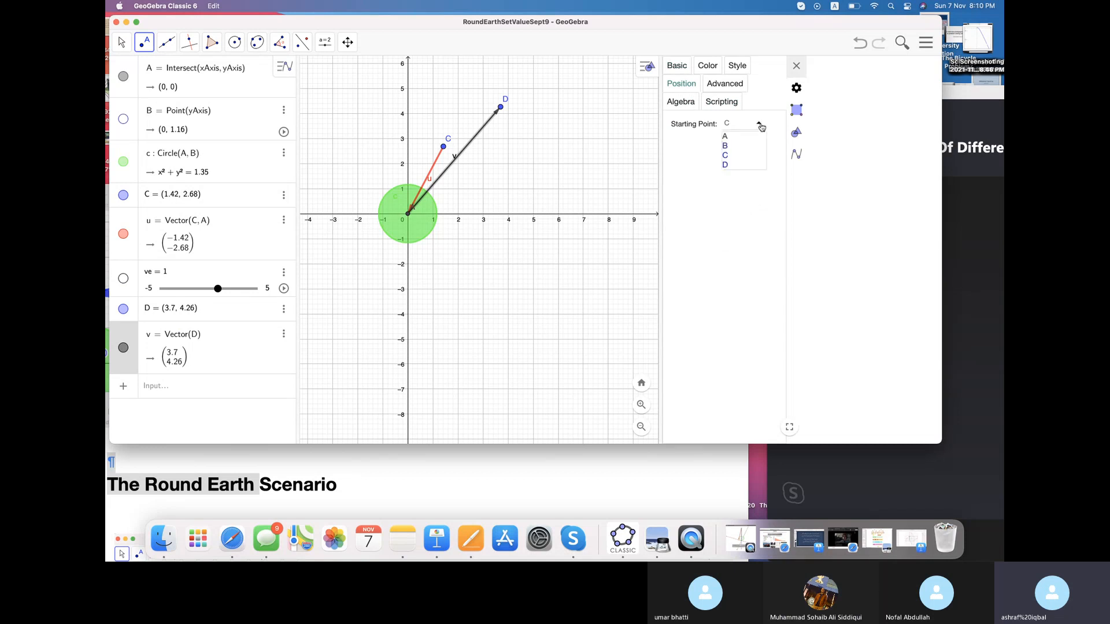
pyautogui.click(724, 156)
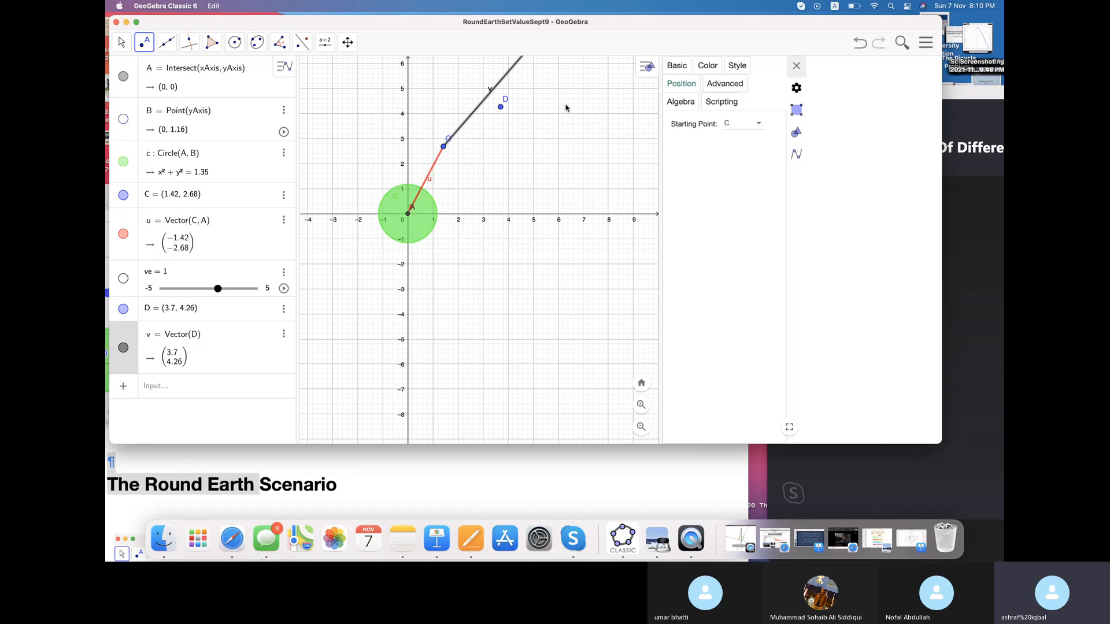
pyautogui.click(558, 165)
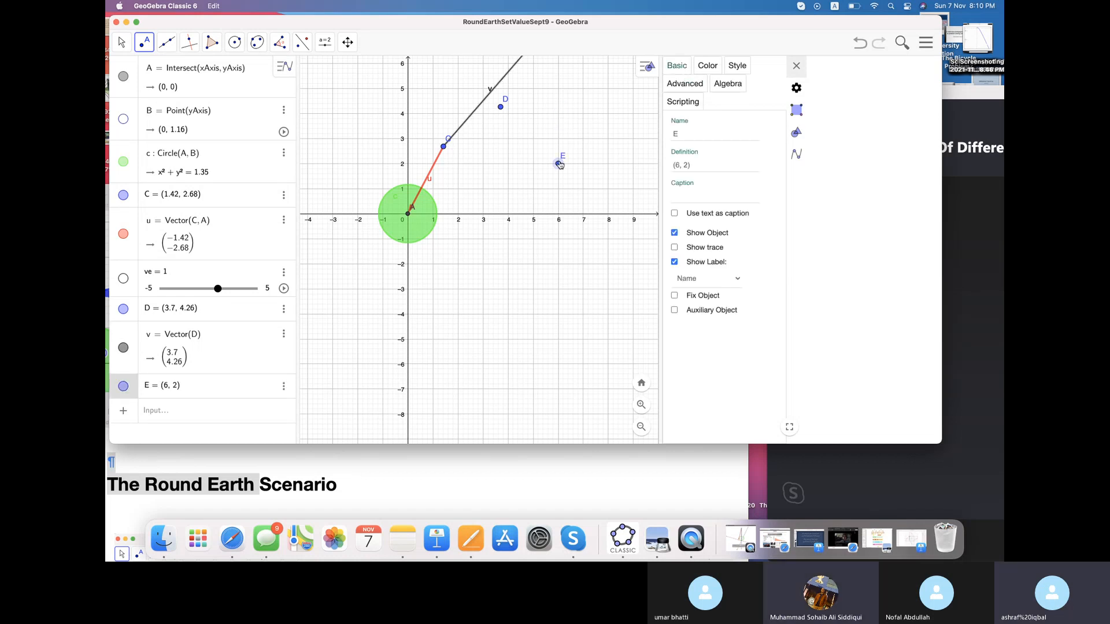
# - Hide point D in the graphics view
pyautogui.click(122, 43)
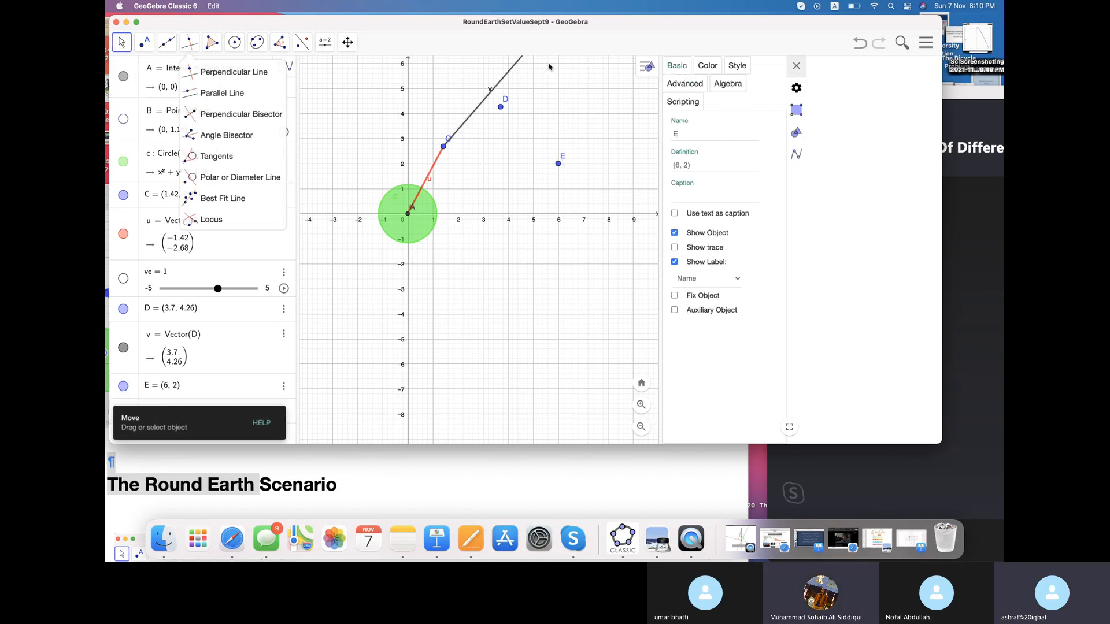
pyautogui.rightClick(503, 109)
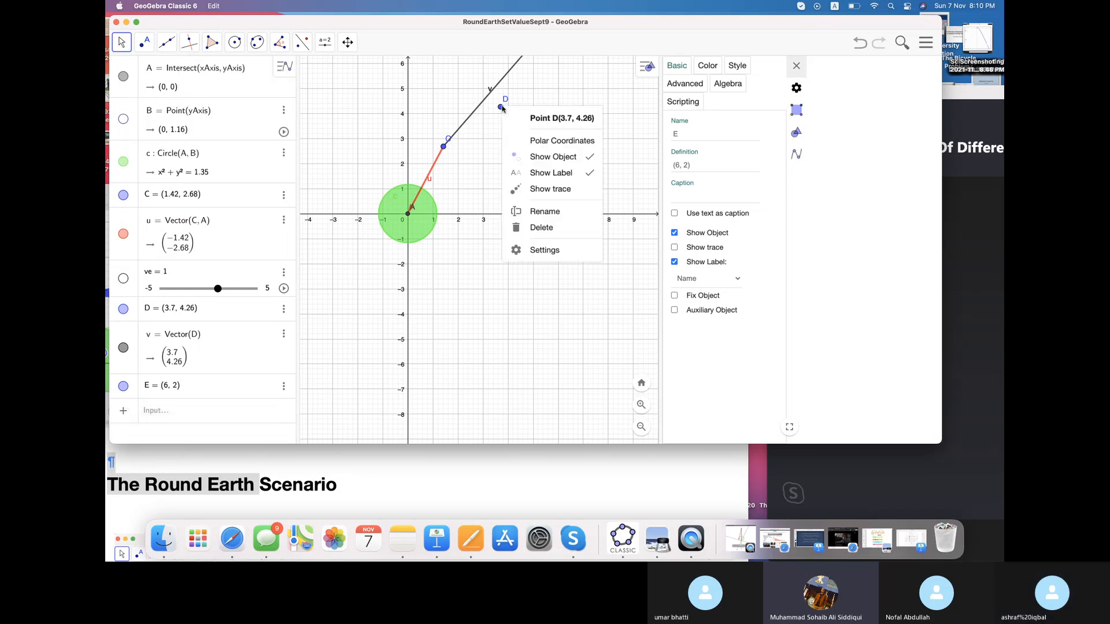
pyautogui.click(545, 161)
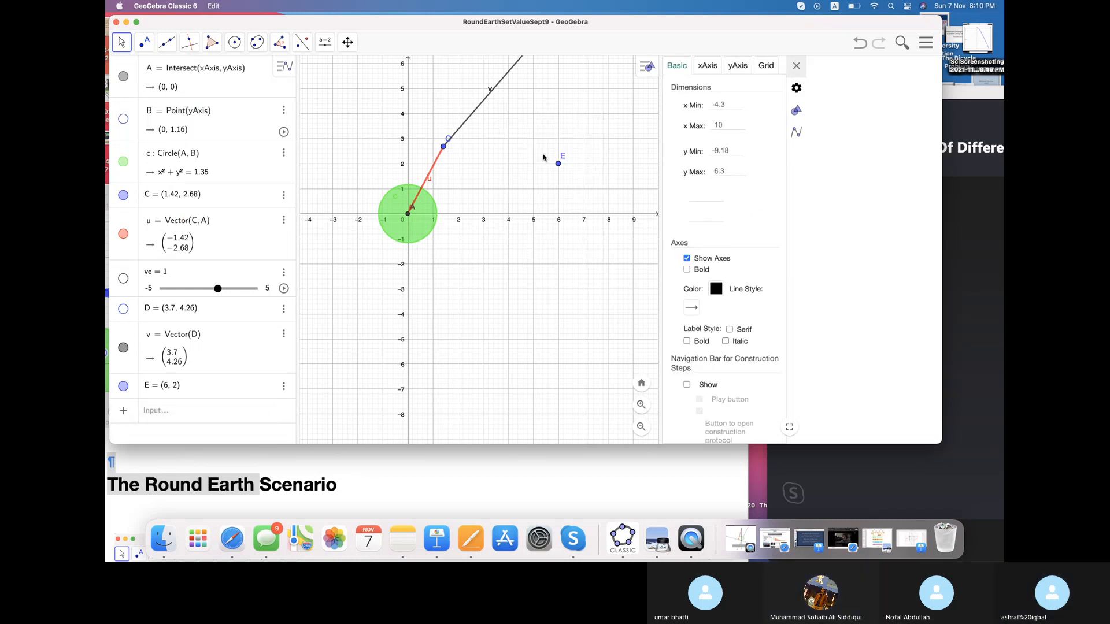
# - Delete the stray point E at (6, 2)
pyautogui.click(558, 164)
pyautogui.rightClick(558, 163)
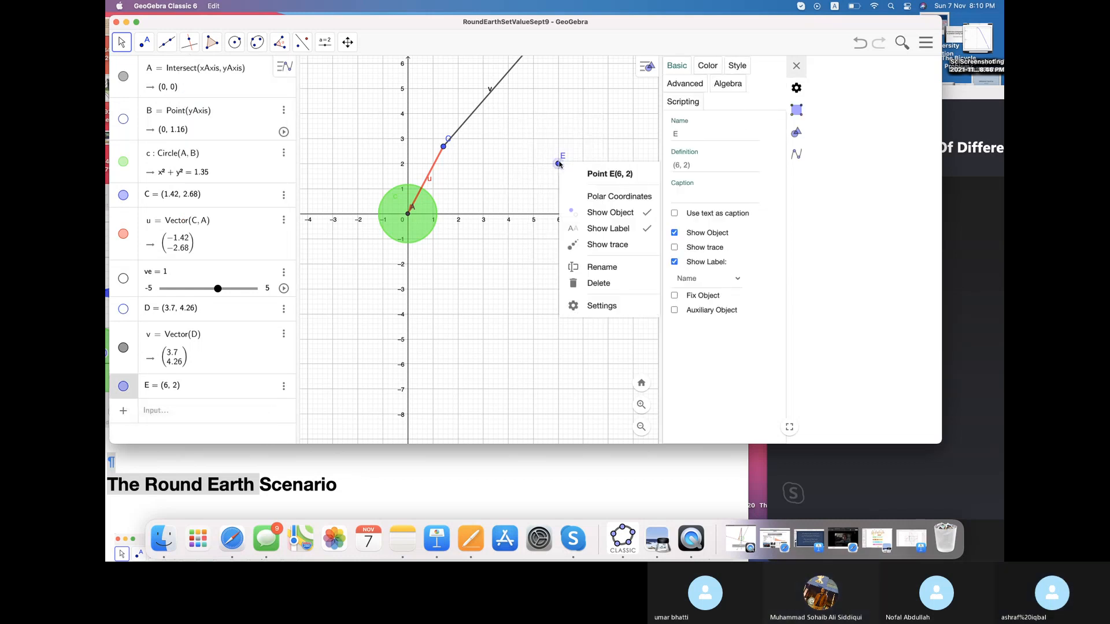
pyautogui.click(609, 283)
# - Reshape vector v to about (5.48, 0.02), nearly horizontal, and move point C to about (2.52, 5.96)
pyautogui.moveTo(592, 159); pyautogui.dragTo(595, 195)
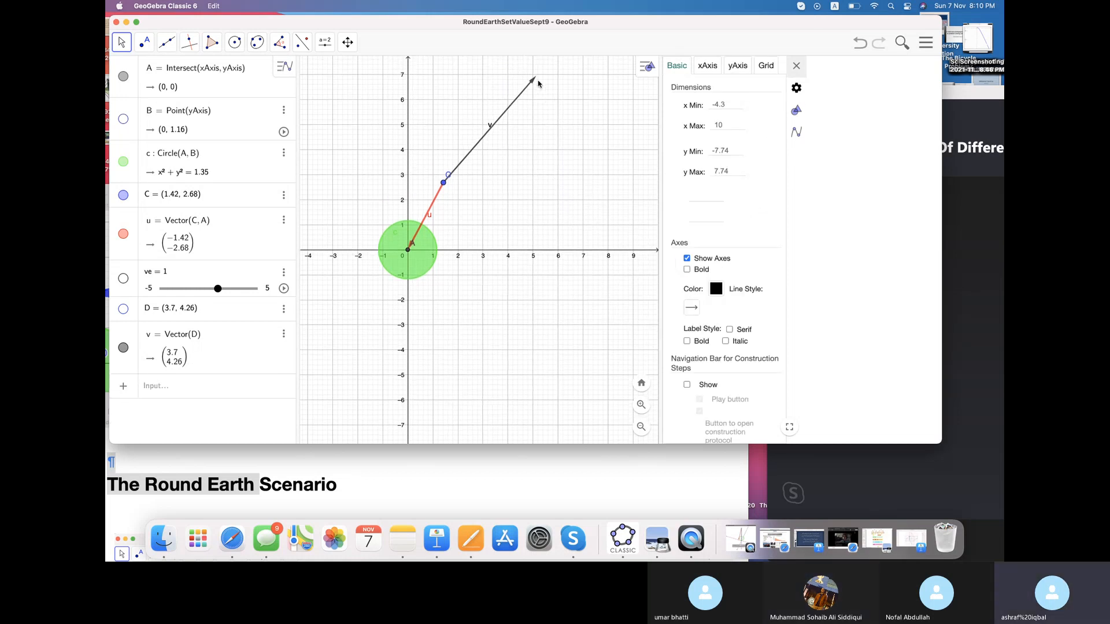
pyautogui.moveTo(534, 80); pyautogui.dragTo(579, 184)
pyautogui.moveTo(445, 182); pyautogui.dragTo(471, 103)
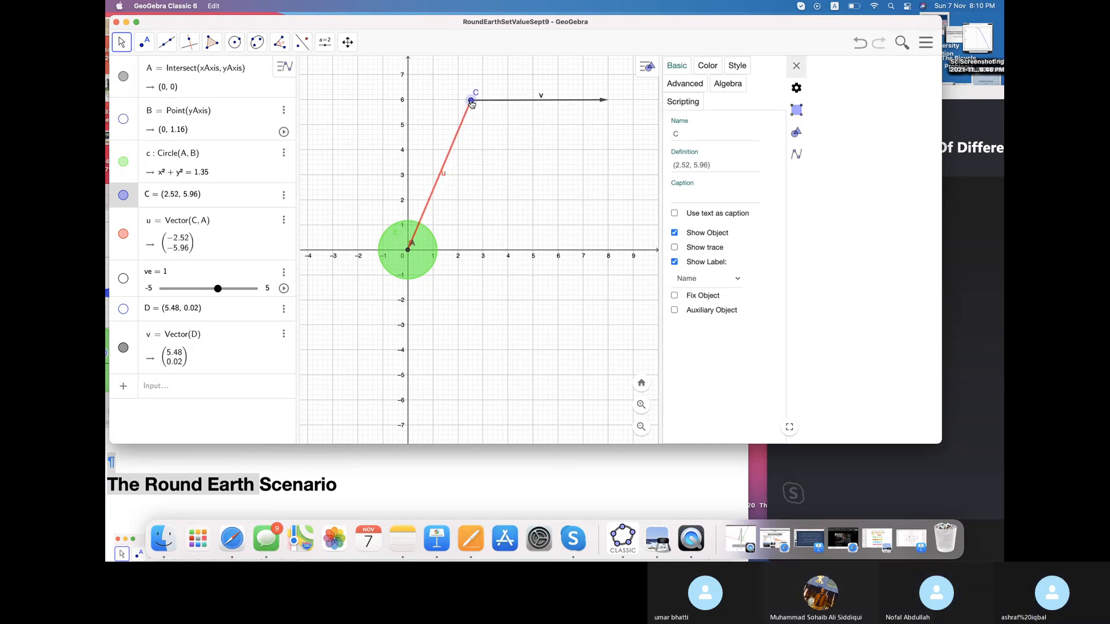
pyautogui.click(198, 385)
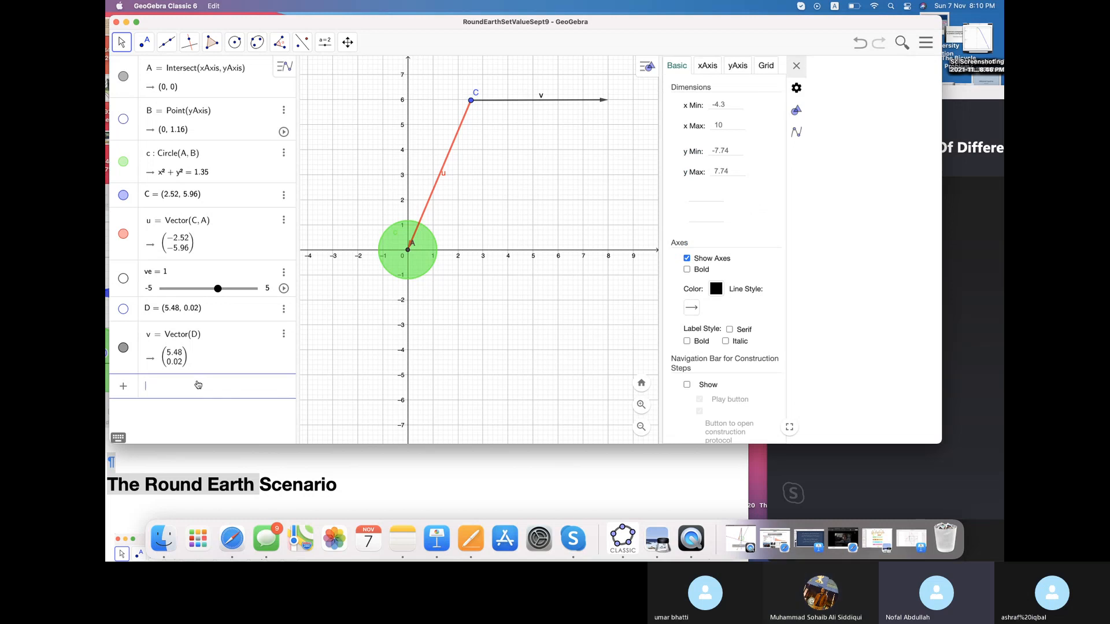
pyautogui.click(796, 68)
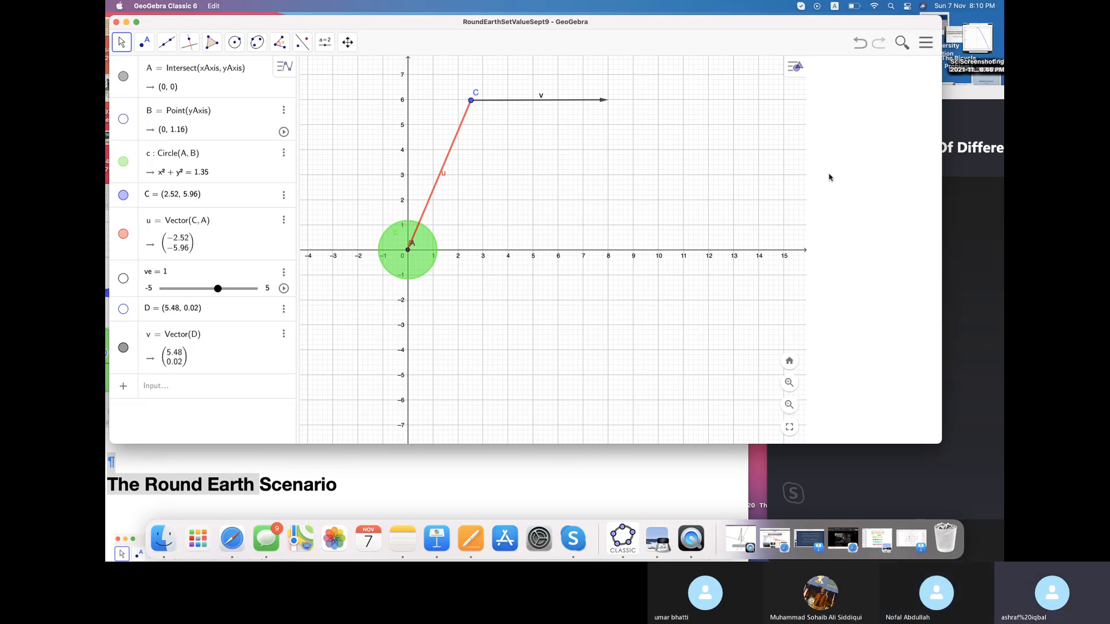
# - Start a definition of a number named a and activate the Slider tool
pyautogui.click(182, 390)
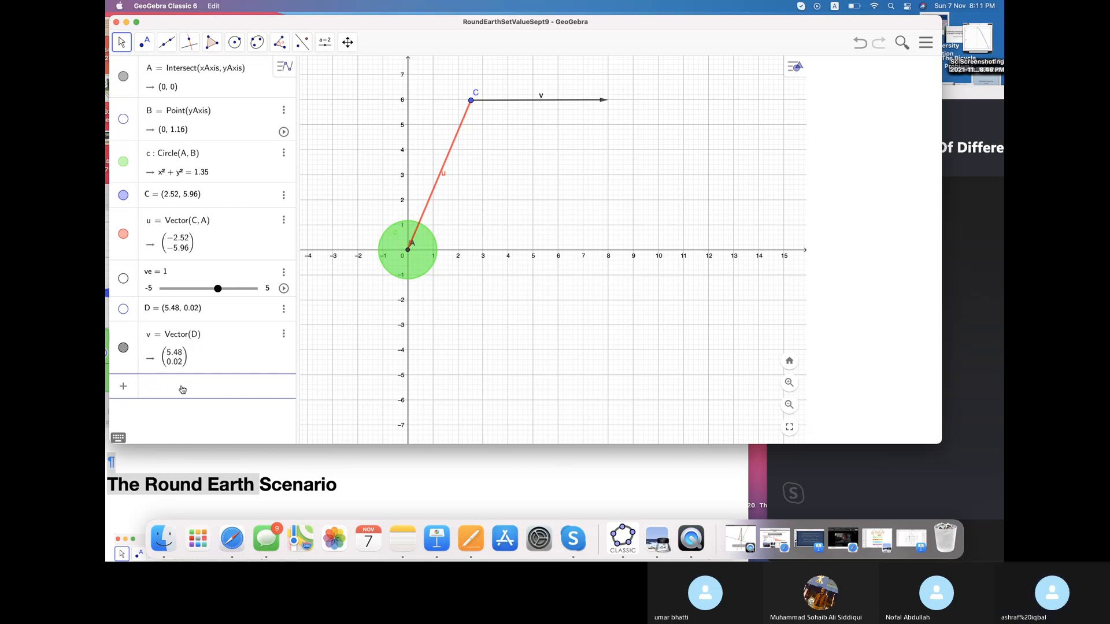
pyautogui.write('a ')
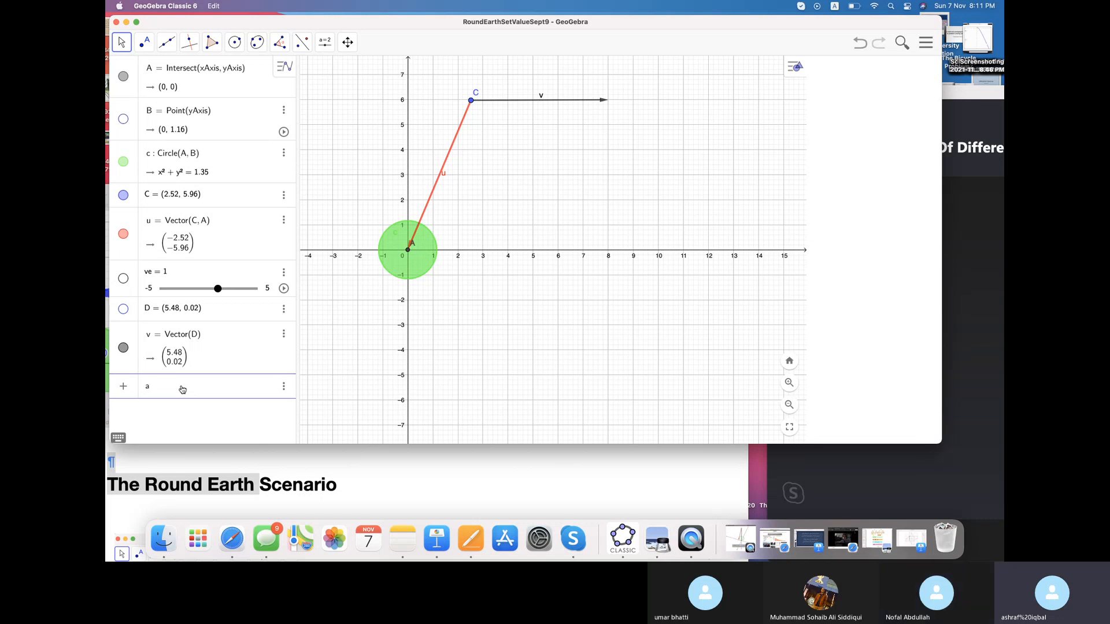
pyautogui.write('=')
pyautogui.click(327, 49)
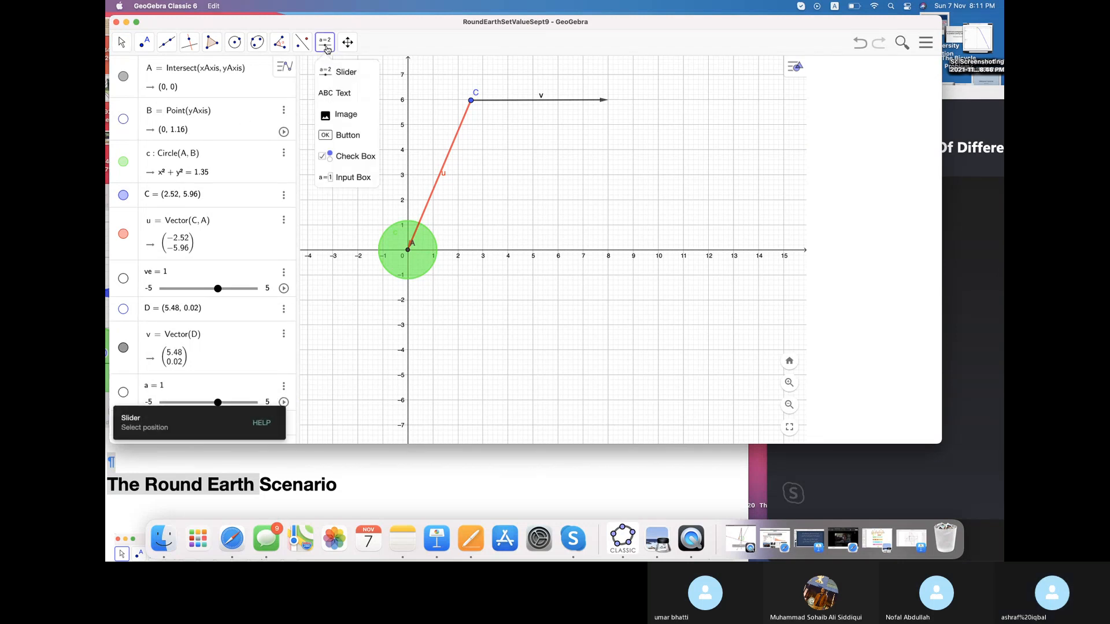
pyautogui.click(332, 75)
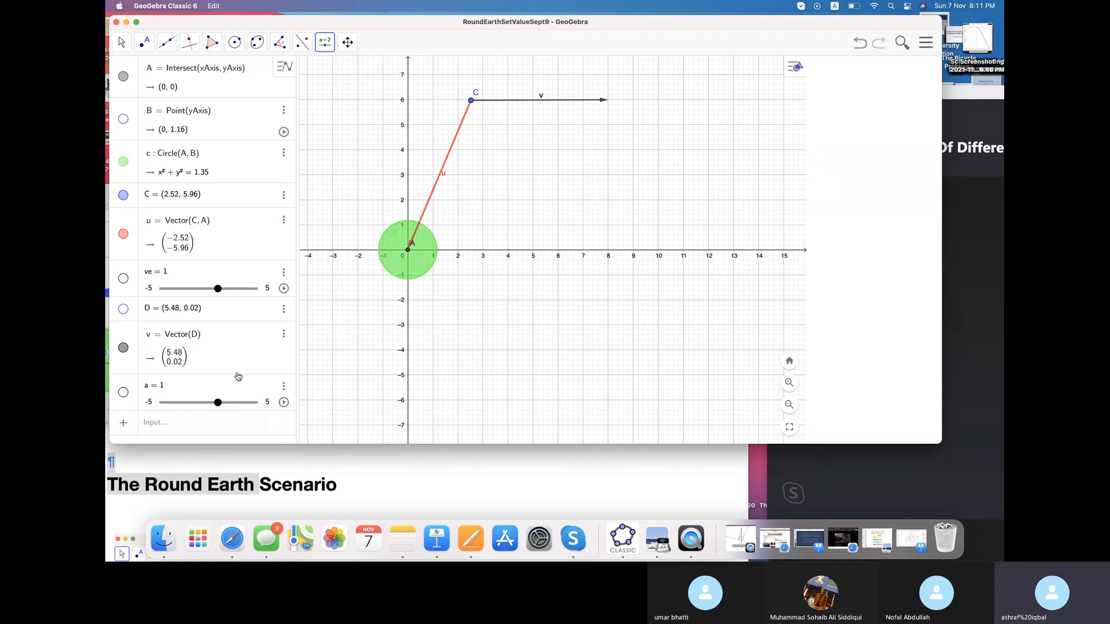
# - Define d as the distance between points C and A with d = Distance(C, A)
pyautogui.click(193, 426)
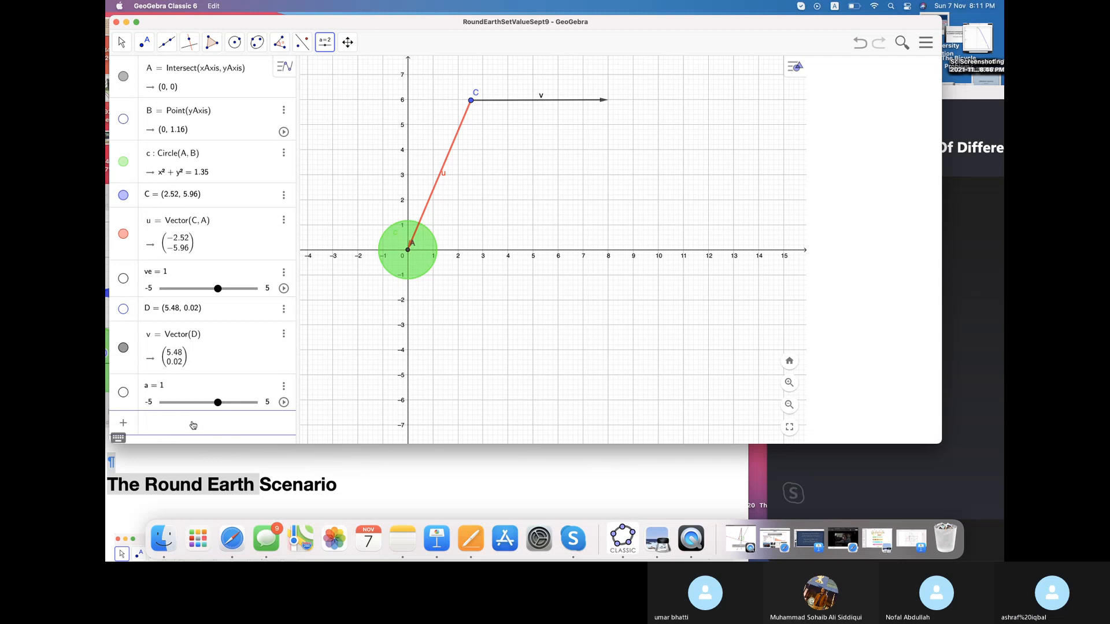
pyautogui.write('d = Disr')
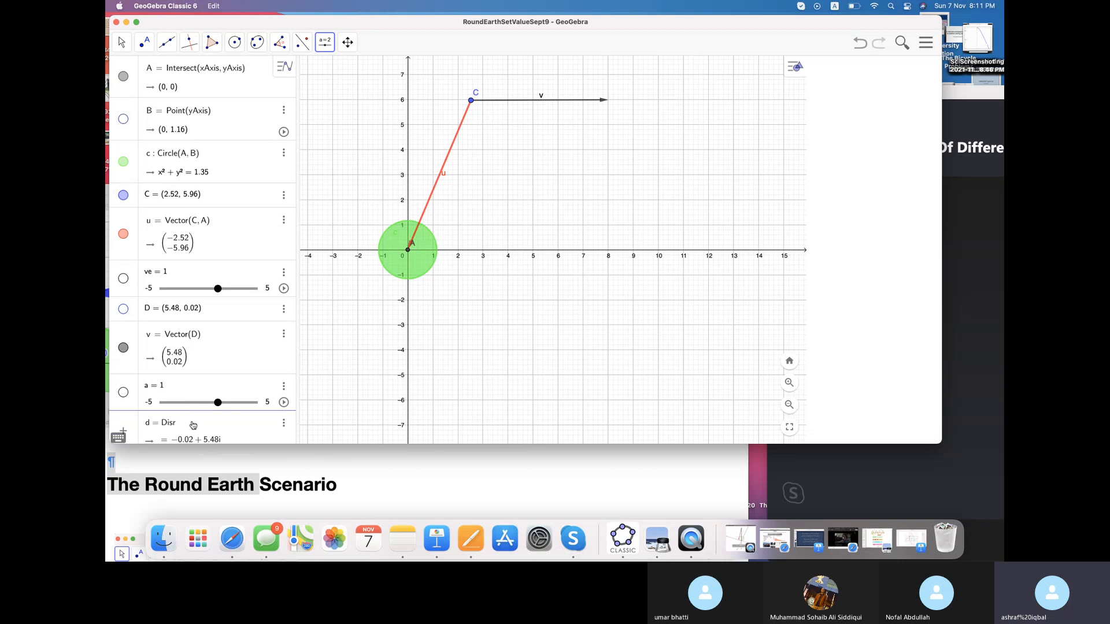
pyautogui.press('BackSpace')
pyautogui.write('tance')
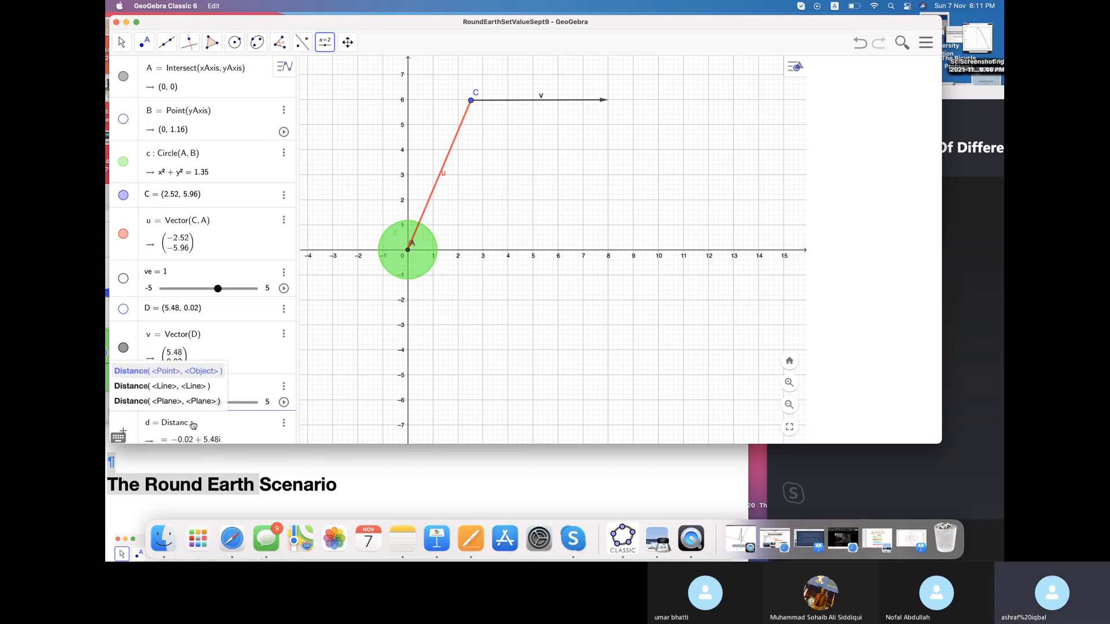
pyautogui.write('(')
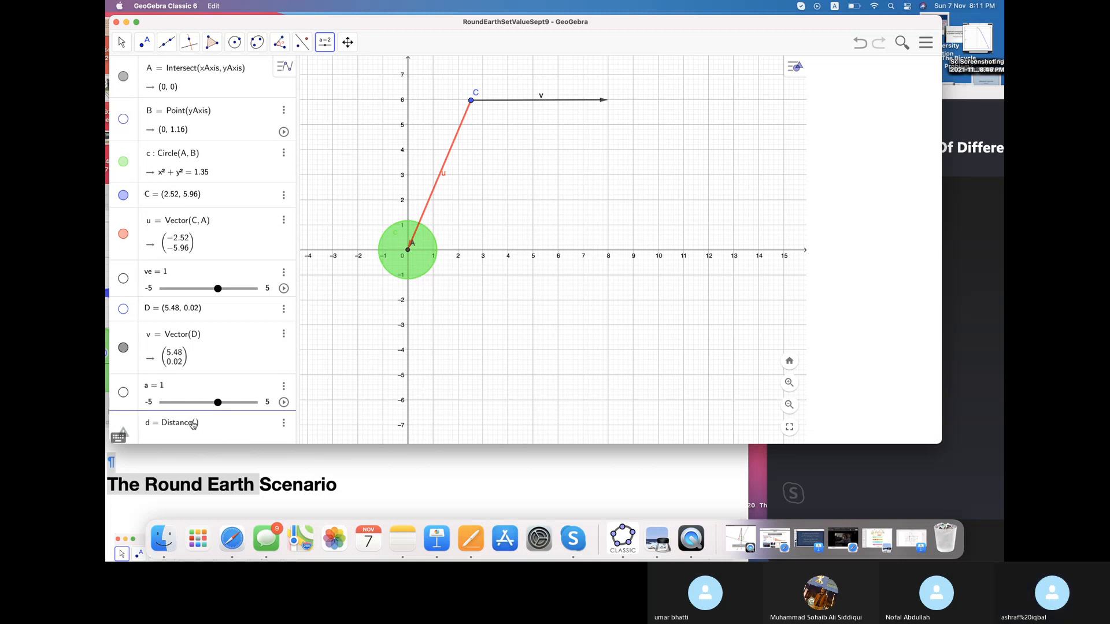
pyautogui.write('c')
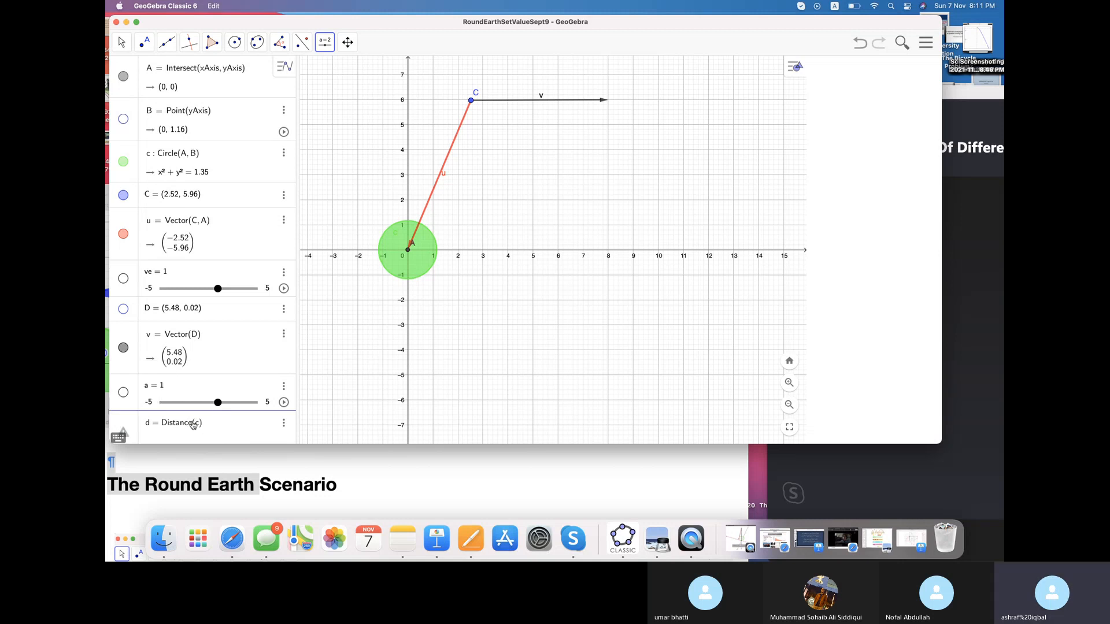
pyautogui.write(', a')
pyautogui.press('BackSpace')
pyautogui.press('BackSpace')
pyautogui.press('BackSpace')
pyautogui.press('BackSpace')
pyautogui.write('C, A')
pyautogui.press('Return')
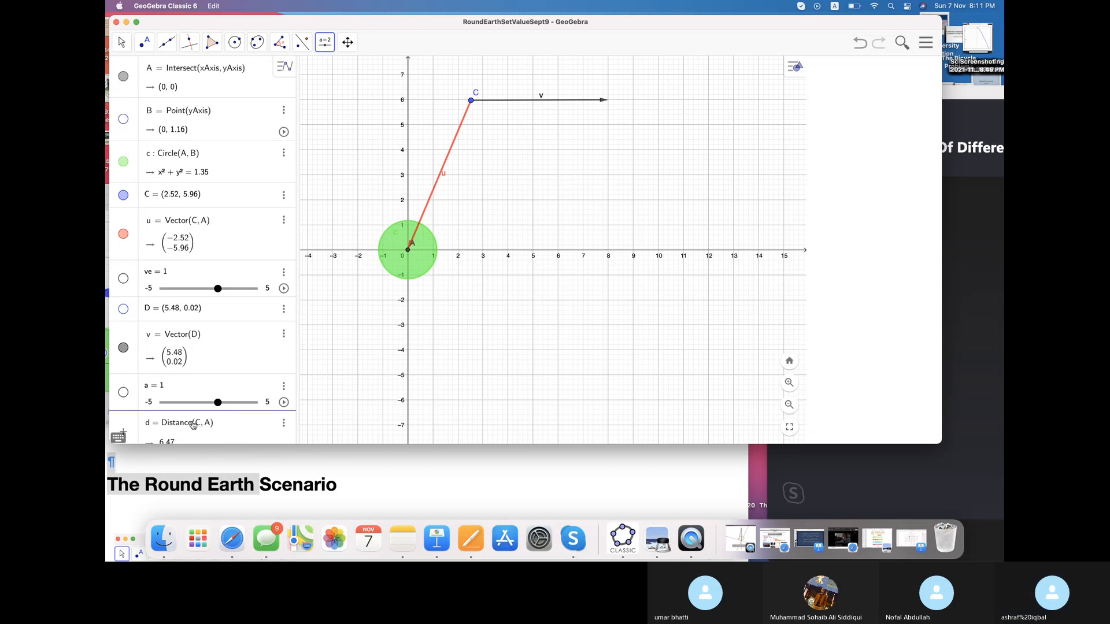
pyautogui.scroll(-2, 192, 425)
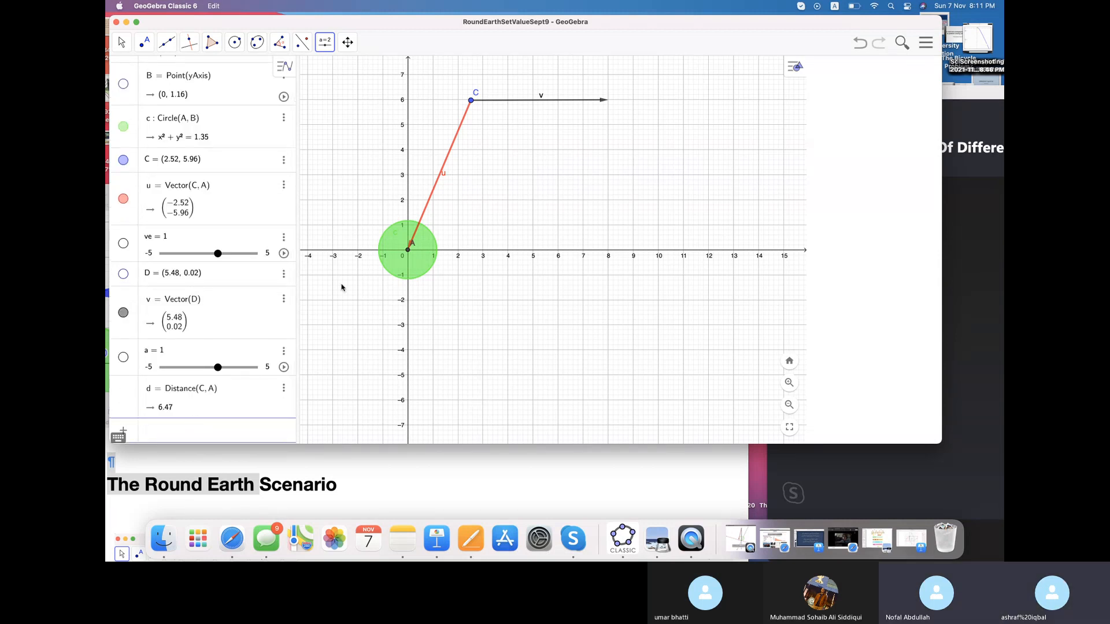
# - Move point C to about (2.16, 5.18) and accept these coordinates as its definition
pyautogui.click(471, 100)
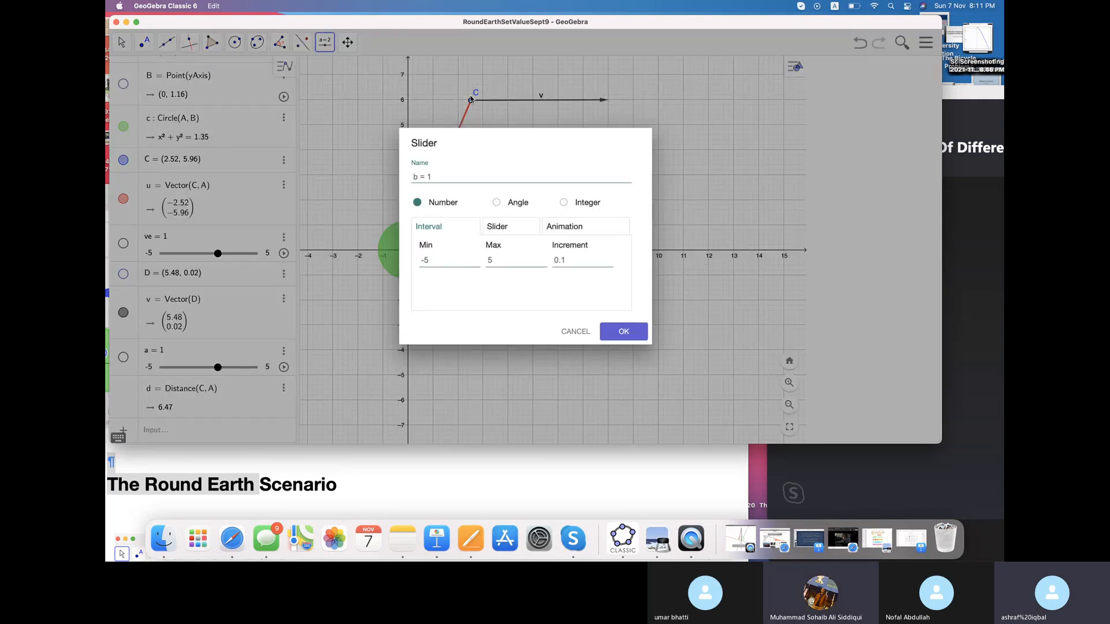
pyautogui.click(576, 331)
pyautogui.click(122, 41)
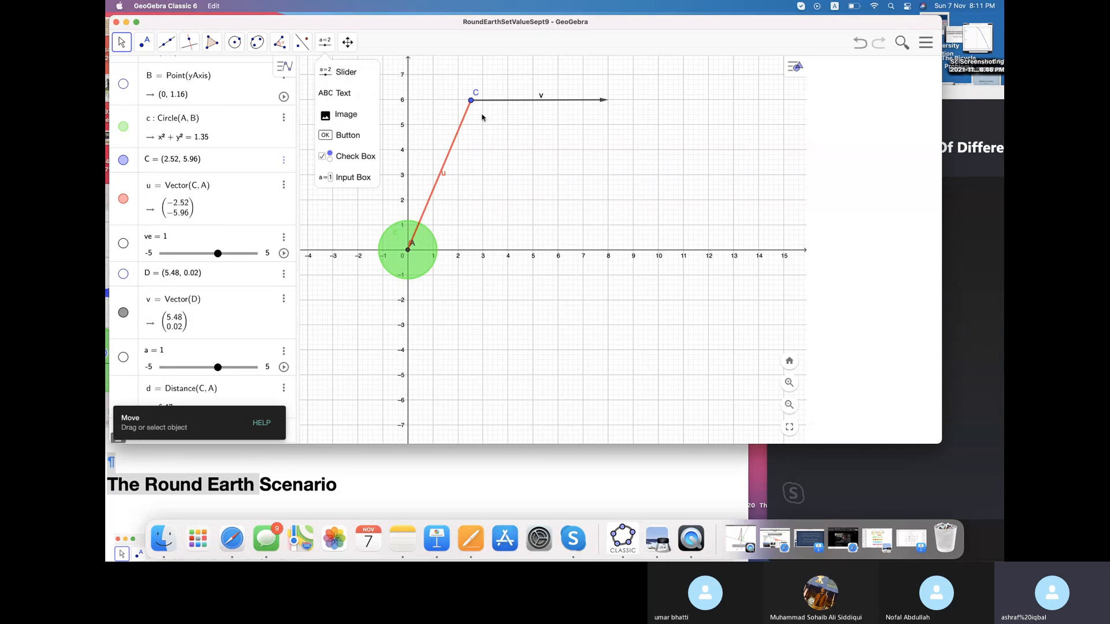
pyautogui.moveTo(471, 104); pyautogui.dragTo(461, 120)
pyautogui.doubleClick(461, 120)
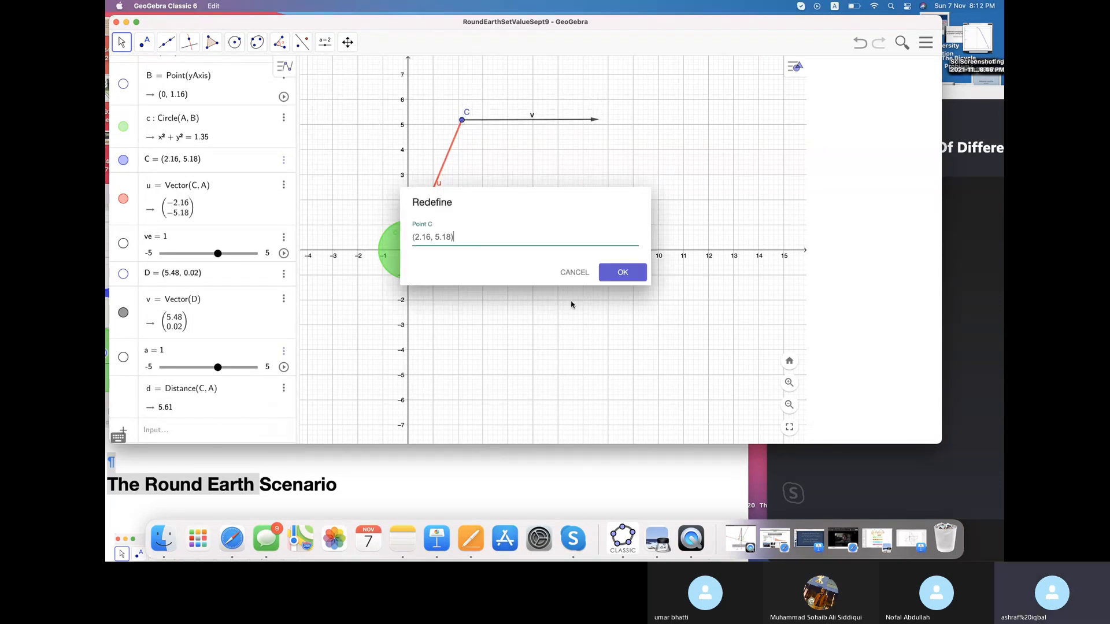
pyautogui.click(617, 274)
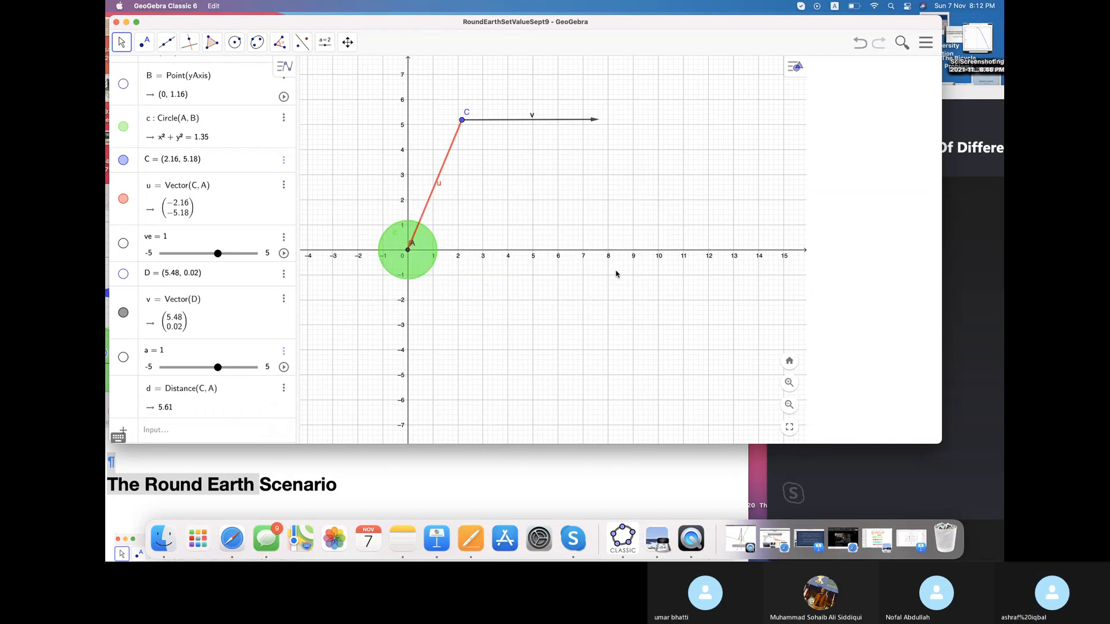
# - Try to define a as a fraction with a in the numerator, and delete the slider a
pyautogui.click(198, 435)
pyautogui.write('a = ')
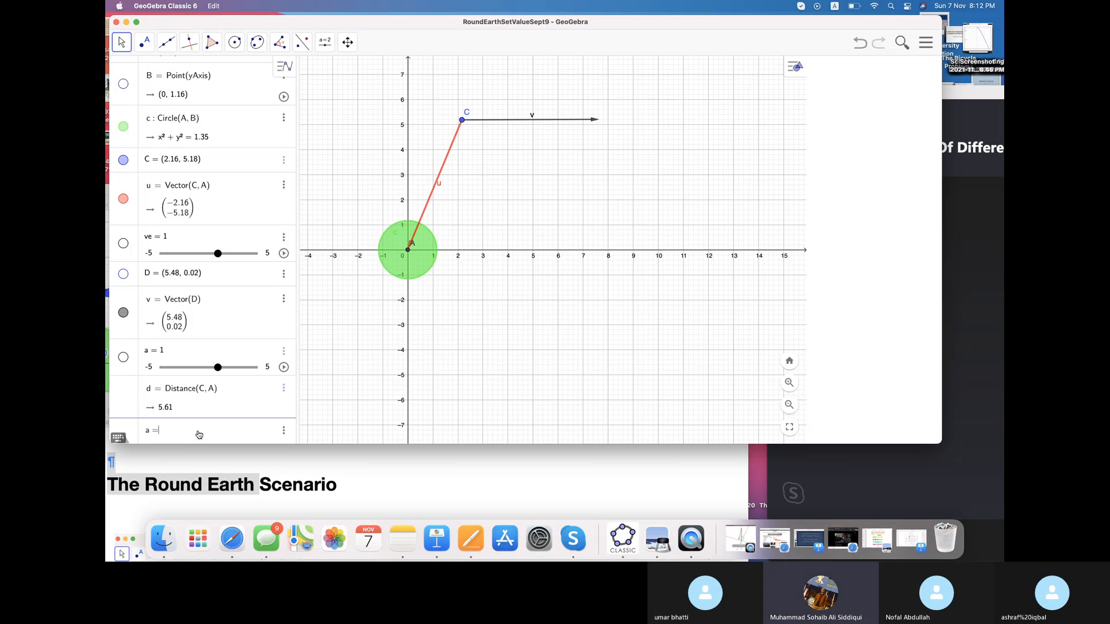
pyautogui.write('a/')
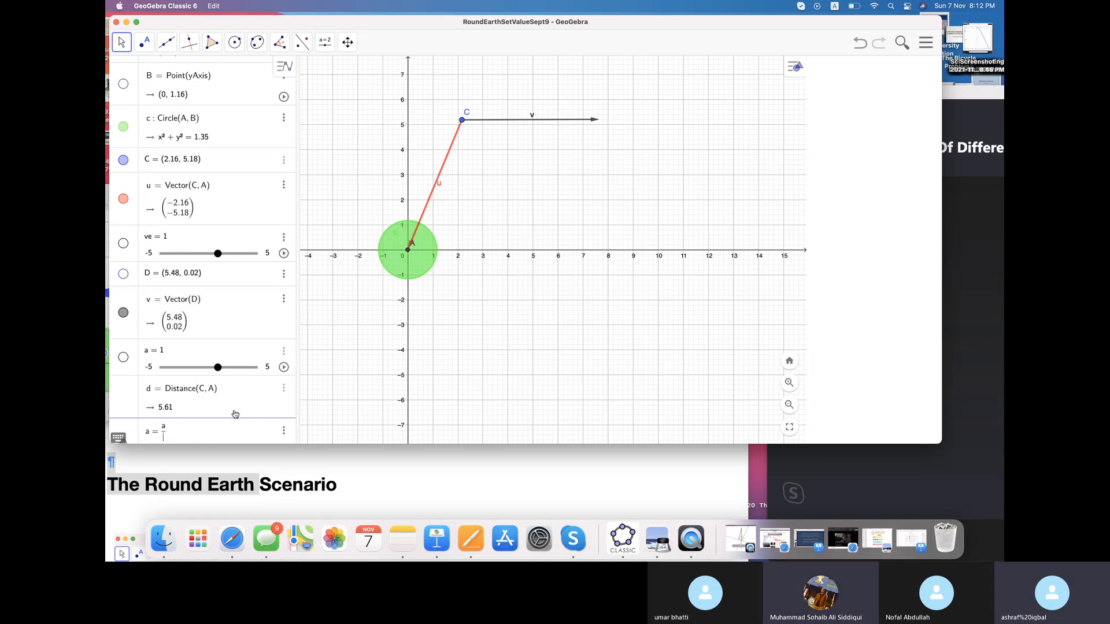
pyautogui.click(284, 352)
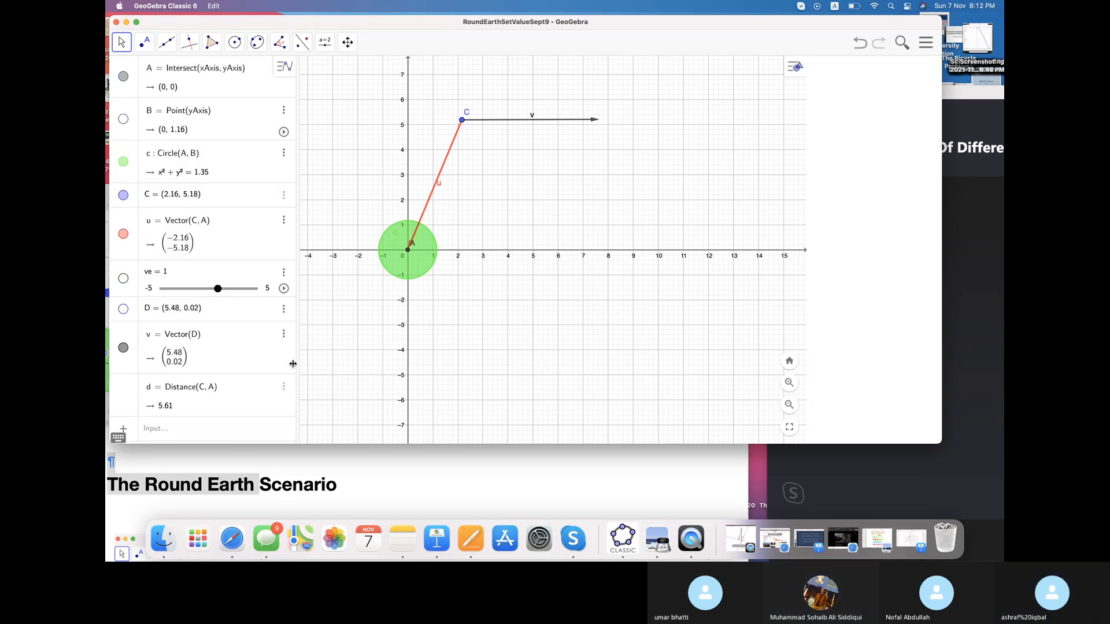
# - Start a new number slider in the upper part of the graph, beyond vector v, and name it k
pyautogui.click(325, 42)
pyautogui.click(336, 73)
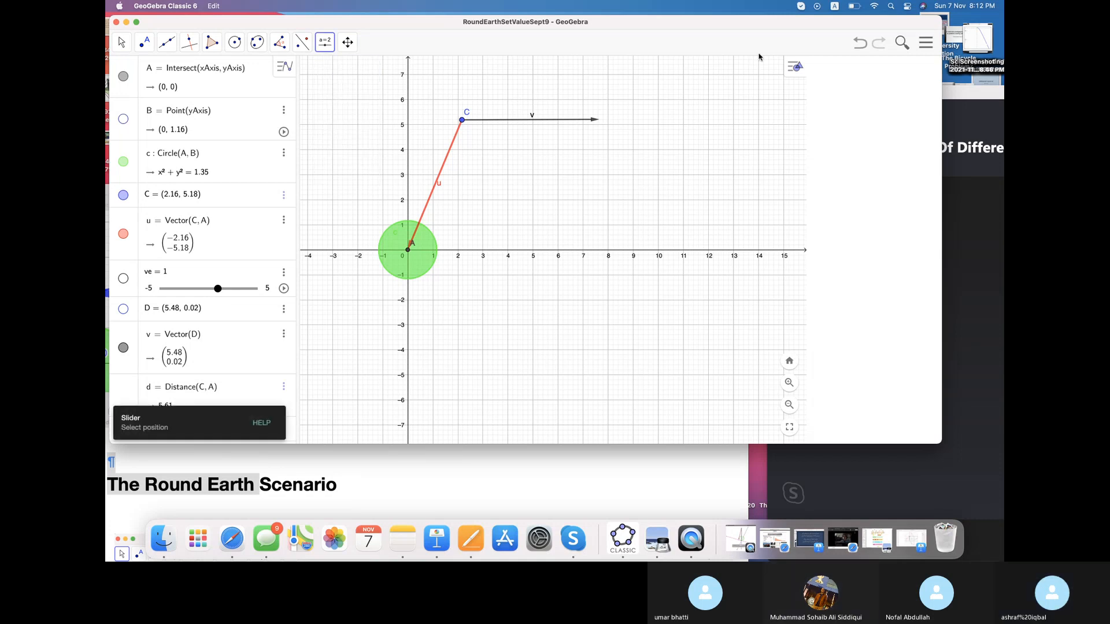
pyautogui.click(730, 77)
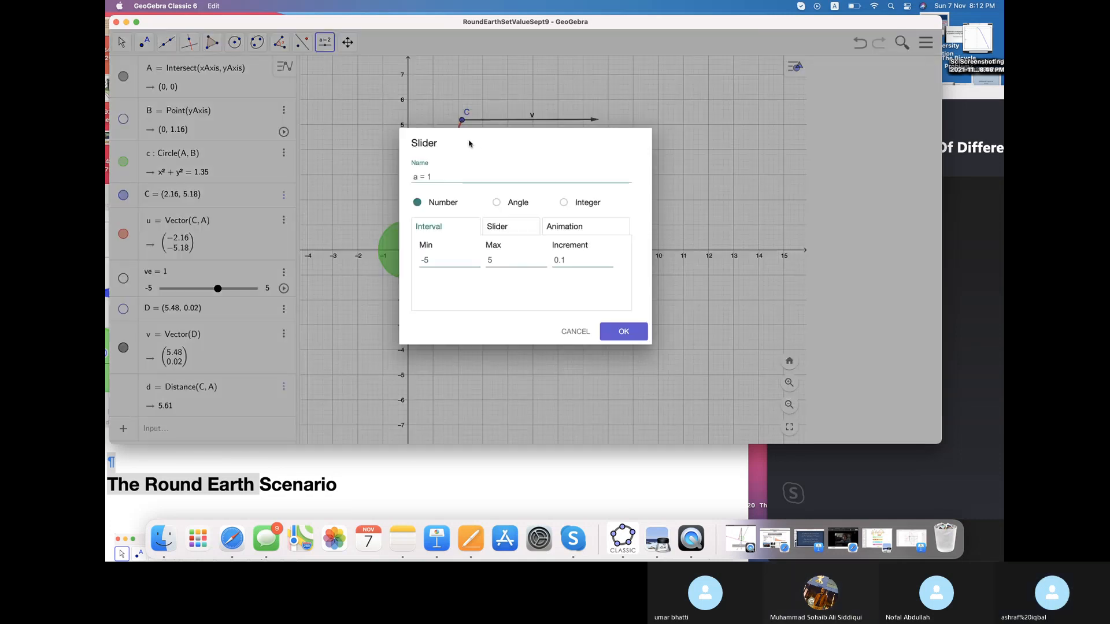
pyautogui.doubleClick(417, 177)
pyautogui.write('k')
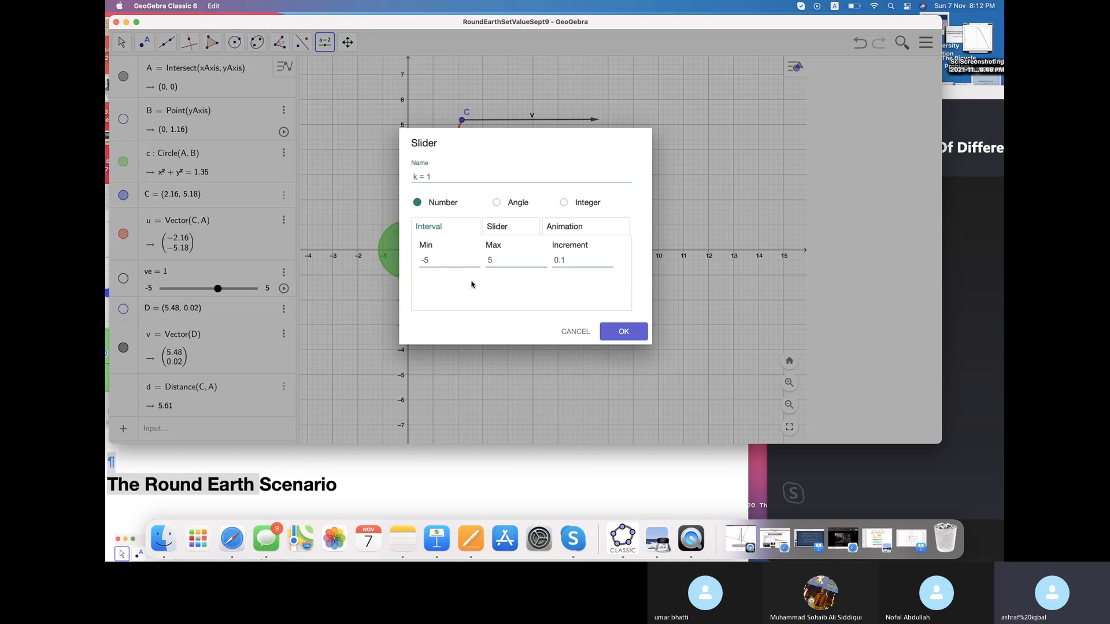
# - Set slider k's interval to a minimum of 1 and a maximum of 50, and create it
pyautogui.click(427, 259)
pyautogui.press('BackSpace')
pyautogui.press('BackSpace')
pyautogui.write('1')
pyautogui.click(489, 259)
pyautogui.write('10')
pyautogui.press('BackSpace')
pyautogui.press('BackSpace')
pyautogui.write('50')
pyautogui.click(625, 332)
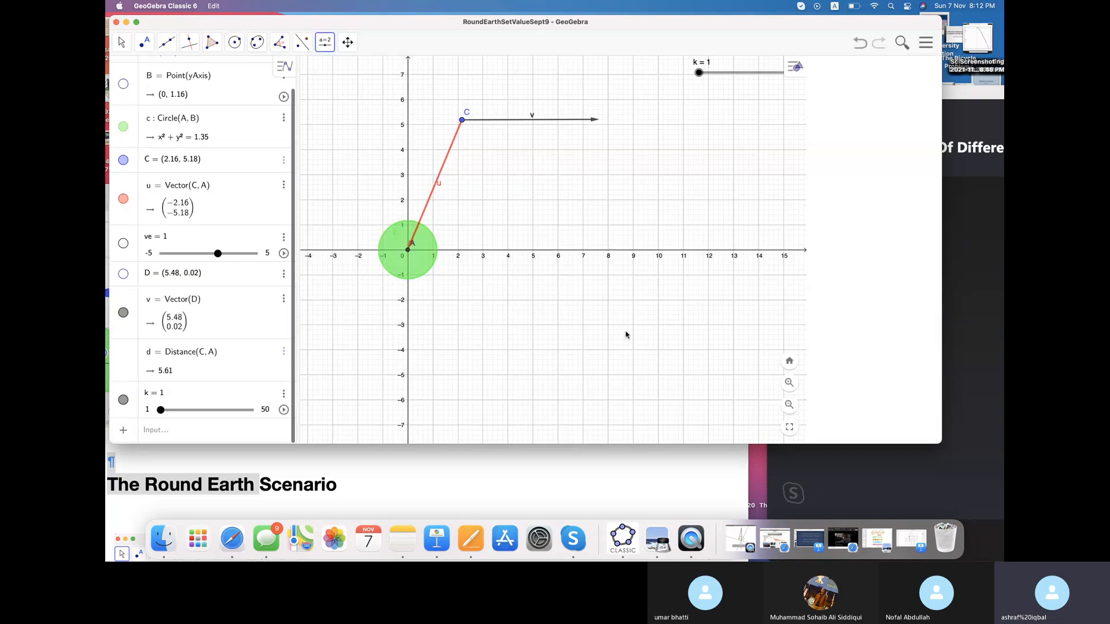
# - Begin the definition of a in a new algebra row as the fraction k/d^2
pyautogui.click(197, 435)
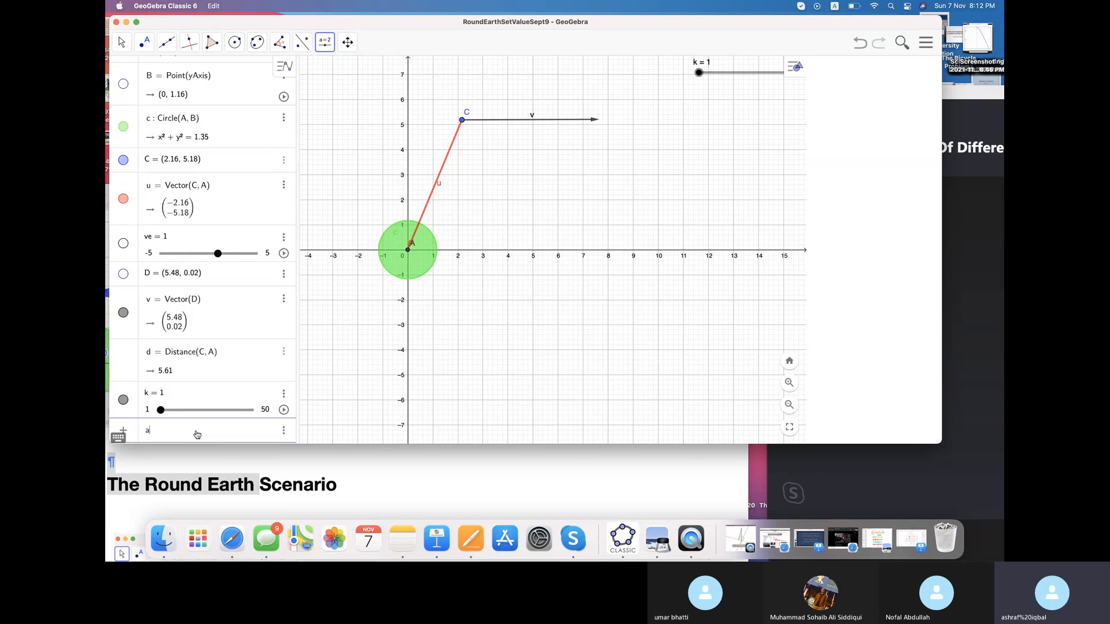
pyautogui.write('a=')
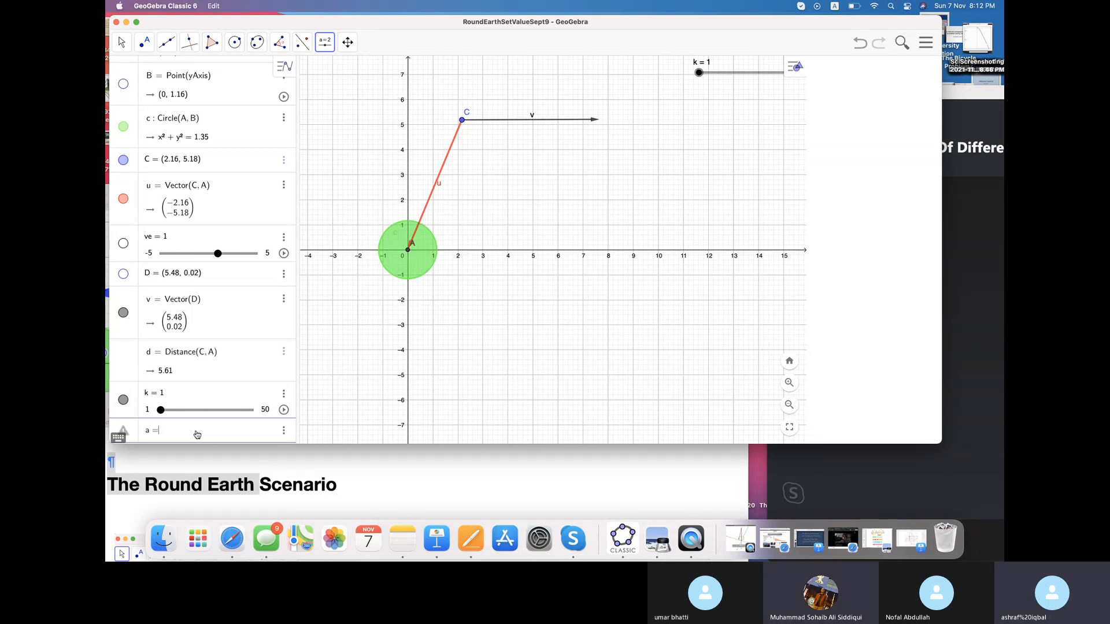
pyautogui.write('k/d')
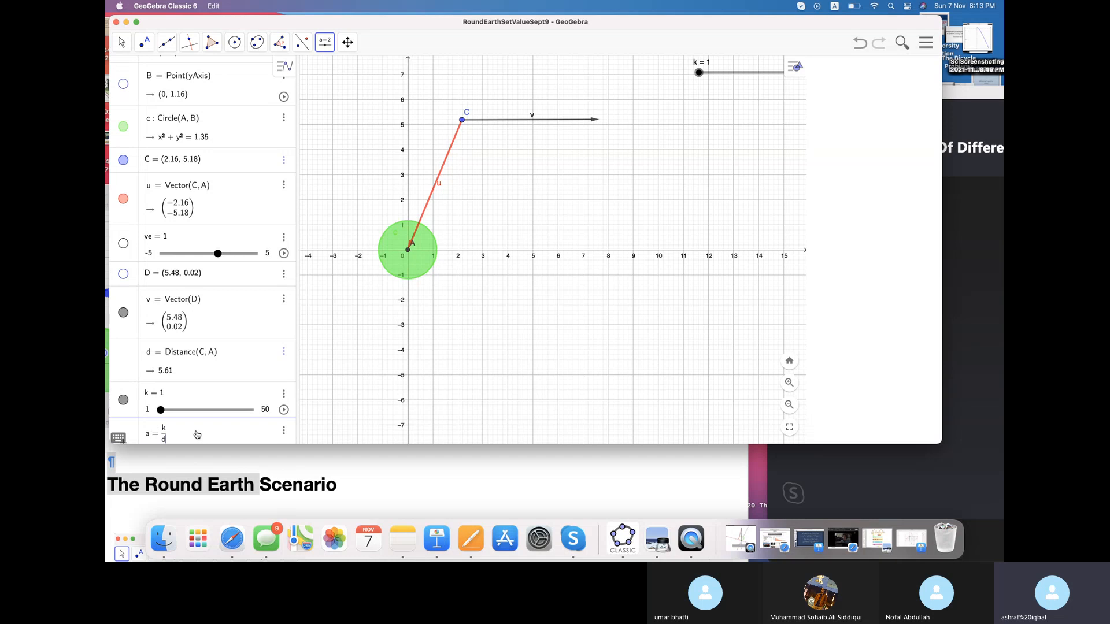
pyautogui.write('^2')
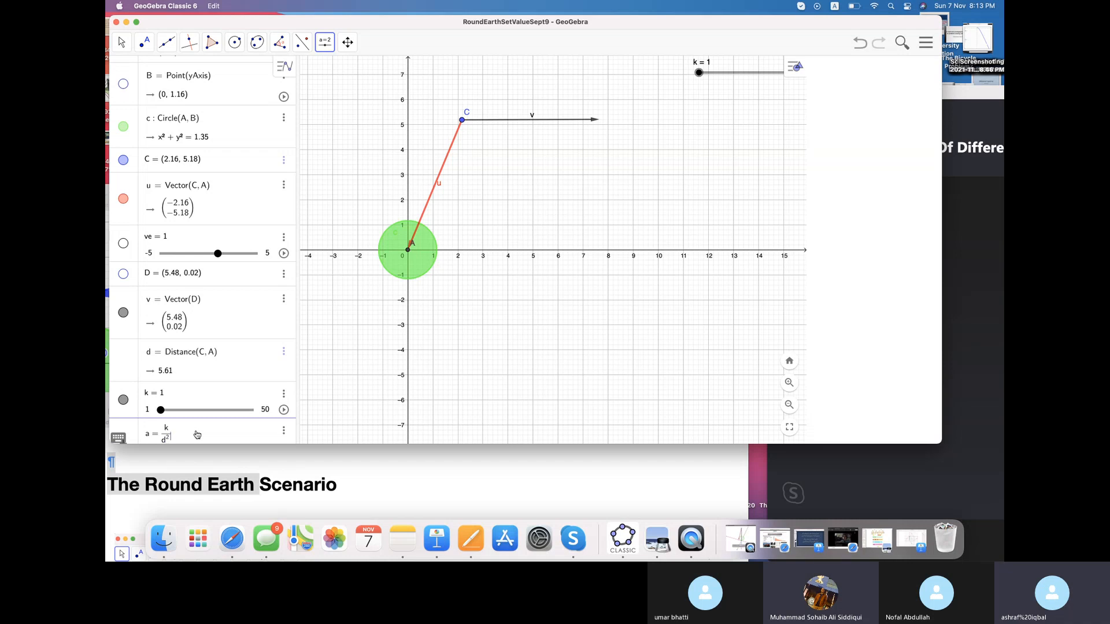
# - Multiply the fraction in a's definition by UnitVector(u) and create the vector
pyautogui.click(185, 432)
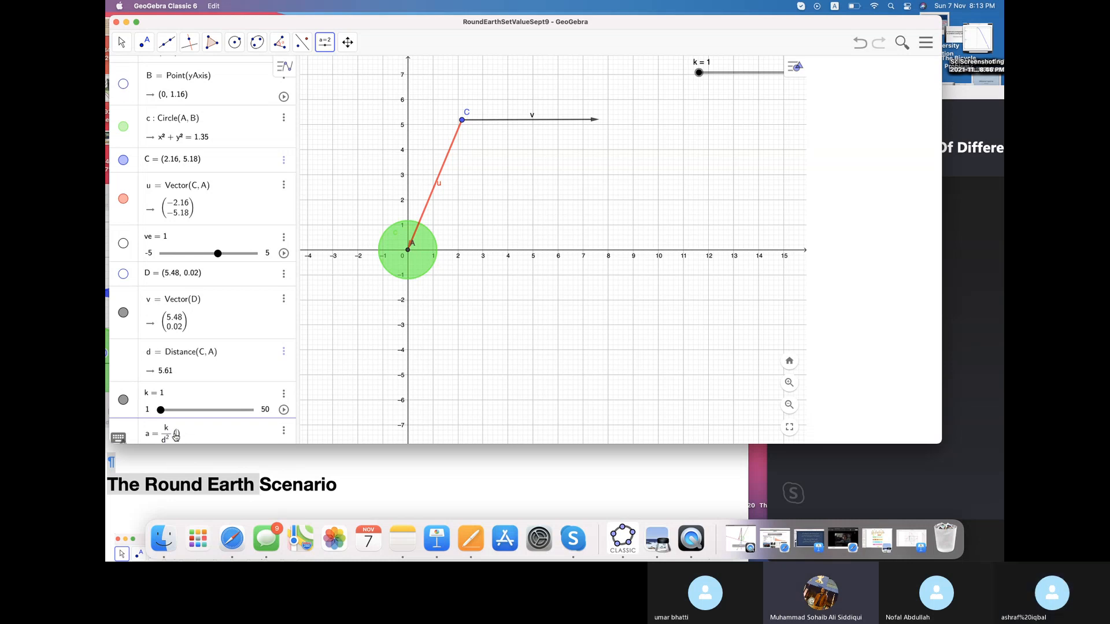
pyautogui.write('(uni')
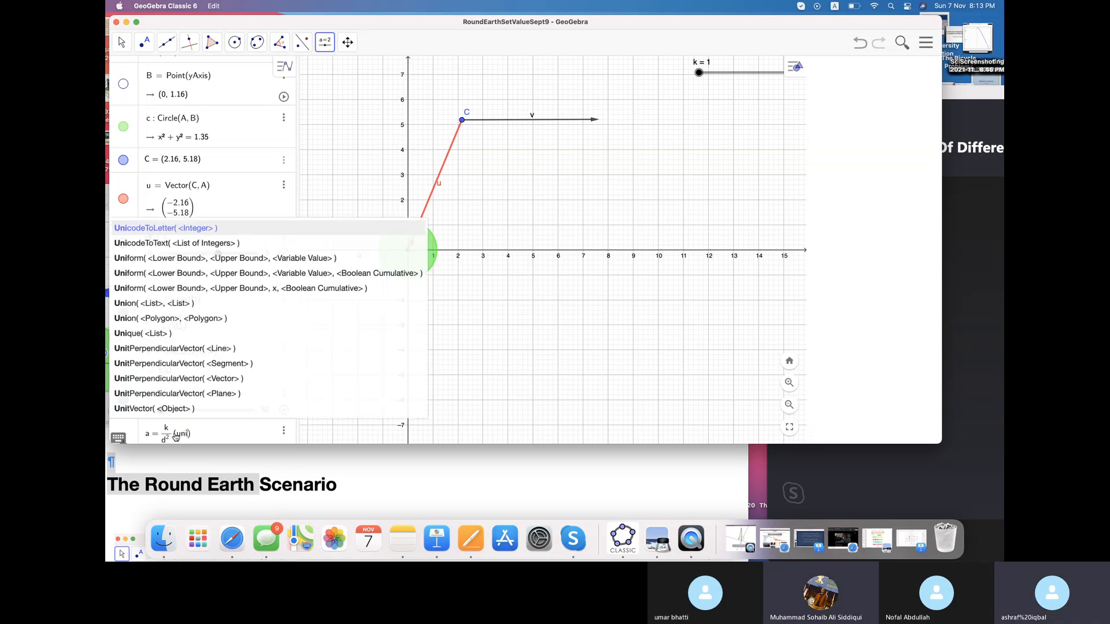
pyautogui.write('nt')
pyautogui.press('BackSpace')
pyautogui.press('BackSpace')
pyautogui.press('BackSpace')
pyautogui.press('BackSpace')
pyautogui.press('BackSpace')
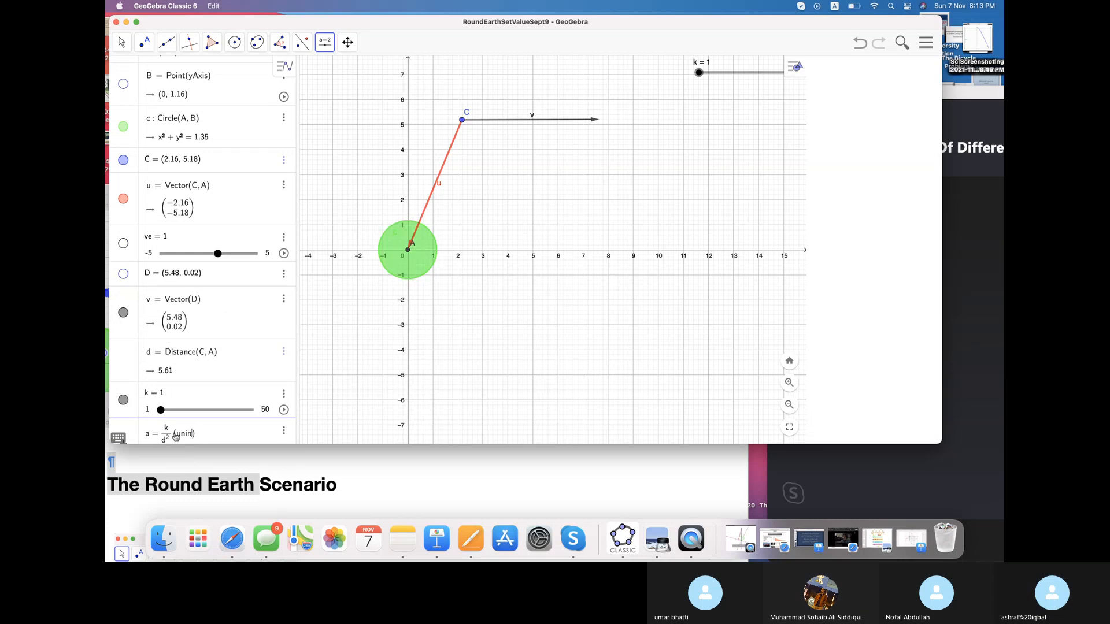
pyautogui.write('Unit')
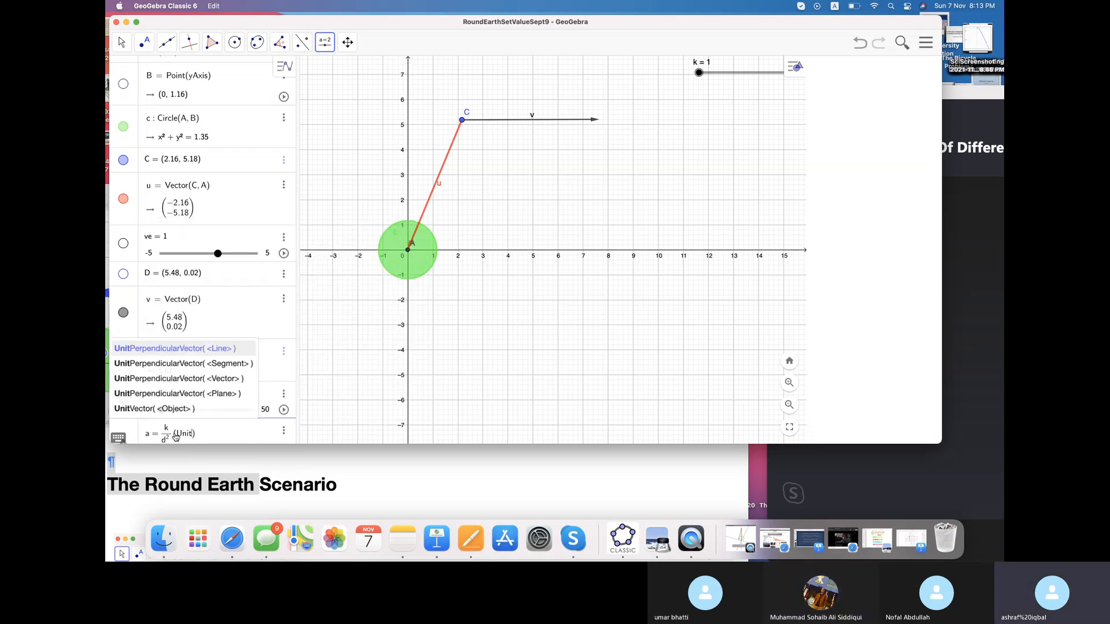
pyautogui.write('VEctor')
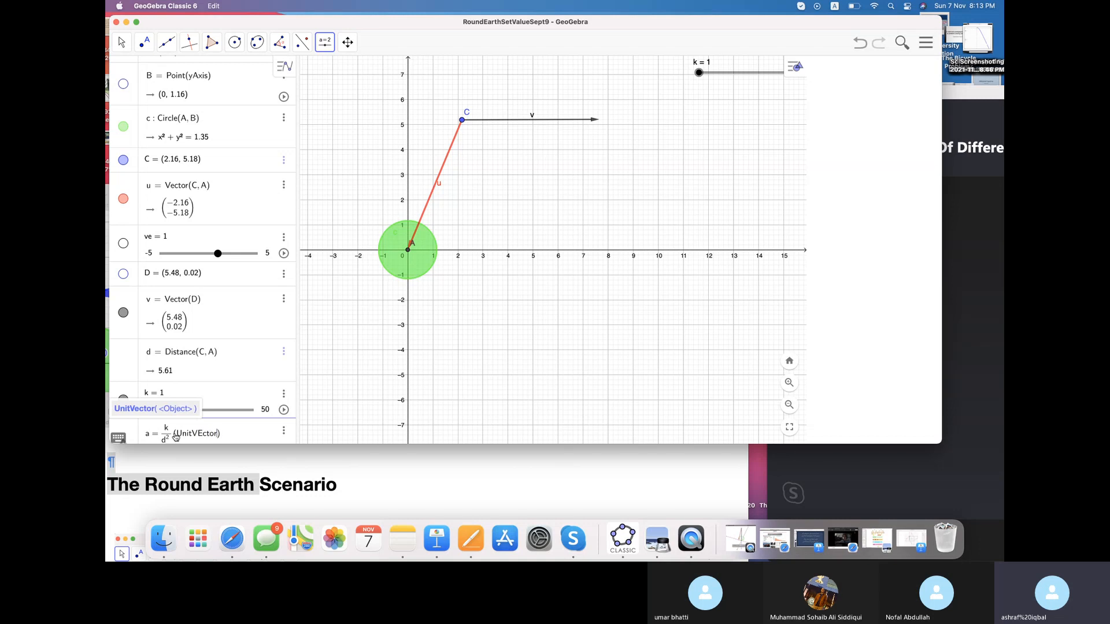
pyautogui.press('BackSpace')
pyautogui.press('BackSpace')
pyautogui.press('BackSpace')
pyautogui.press('BackSpace')
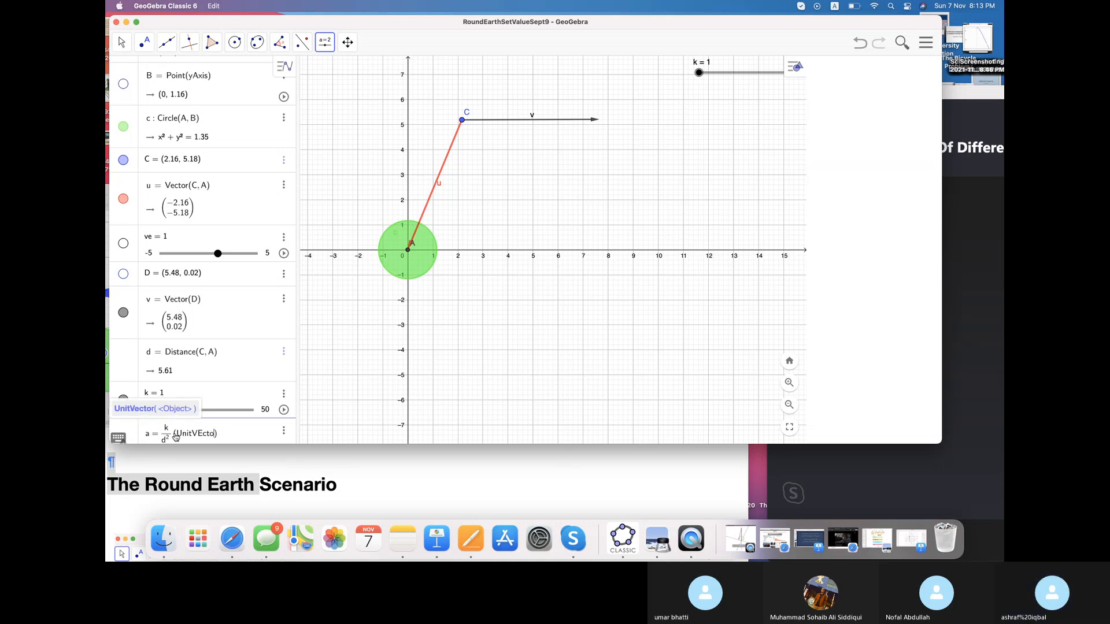
pyautogui.press('BackSpace')
pyautogui.write('e')
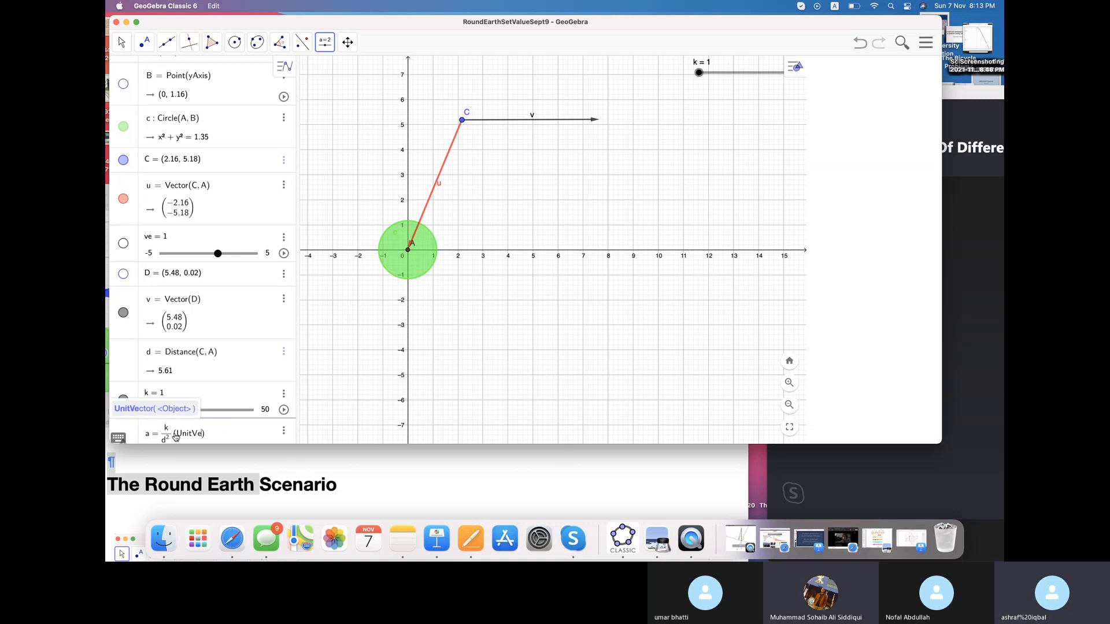
pyautogui.write('ctor')
pyautogui.press('Return')
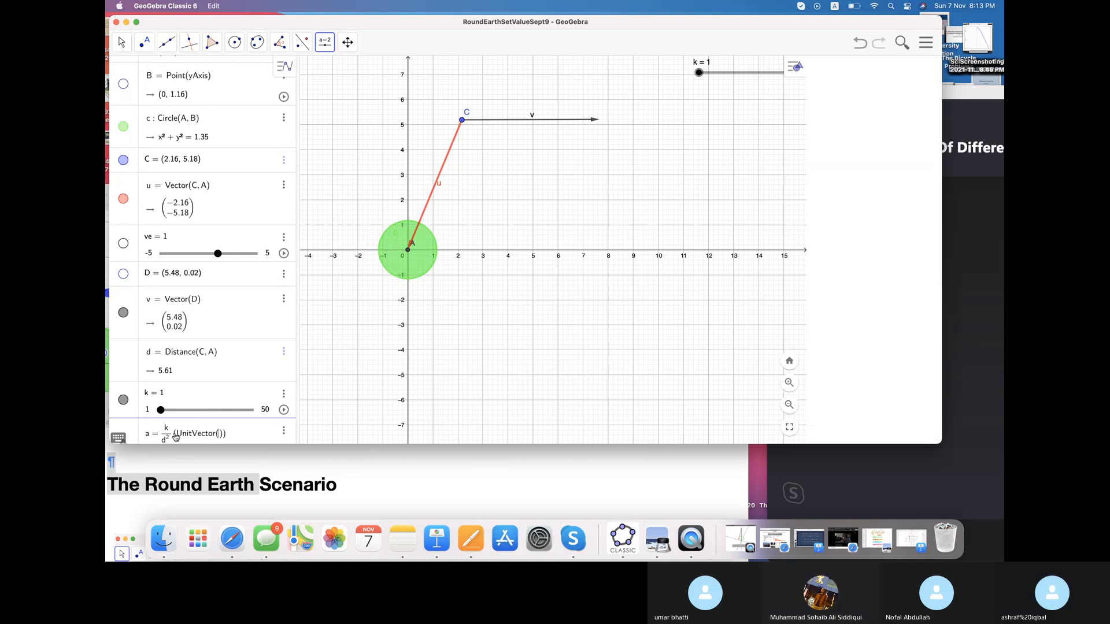
pyautogui.write('u')
pyautogui.press('Return')
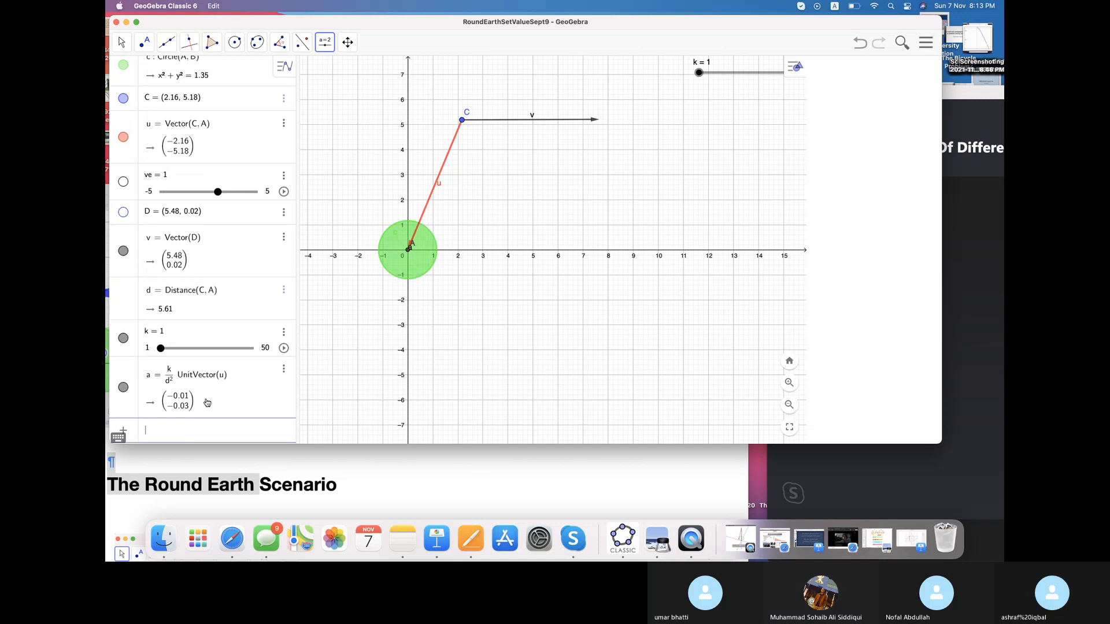
# - Create a number slider named Start below slider k in the graph, keeping the default interval
pyautogui.click(326, 44)
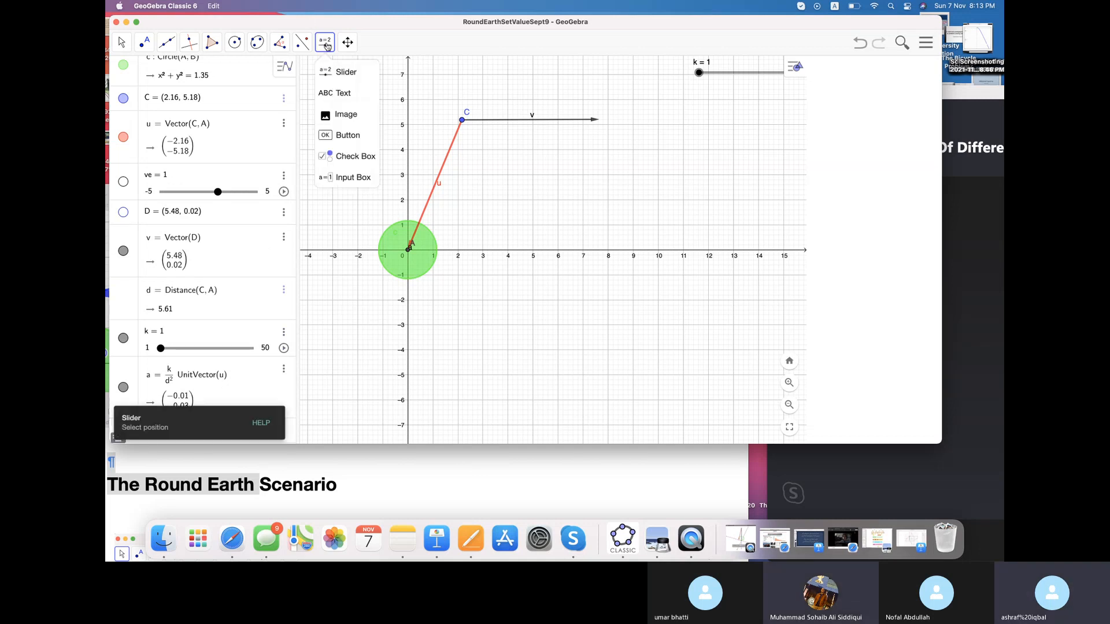
pyautogui.click(346, 72)
pyautogui.click(732, 111)
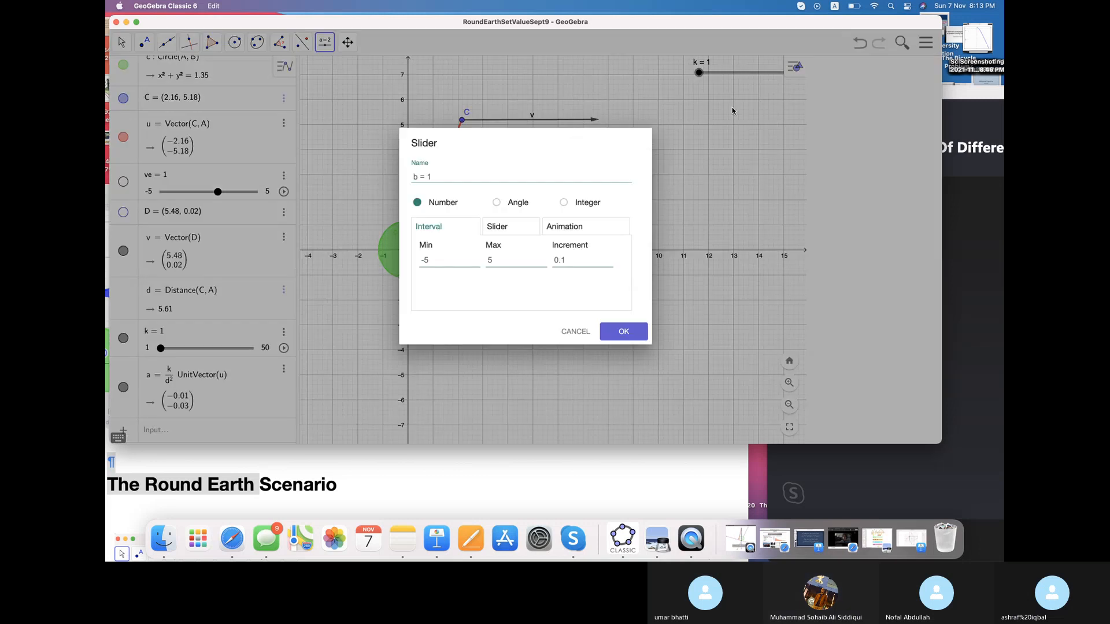
pyautogui.doubleClick(416, 177)
pyautogui.write('Start')
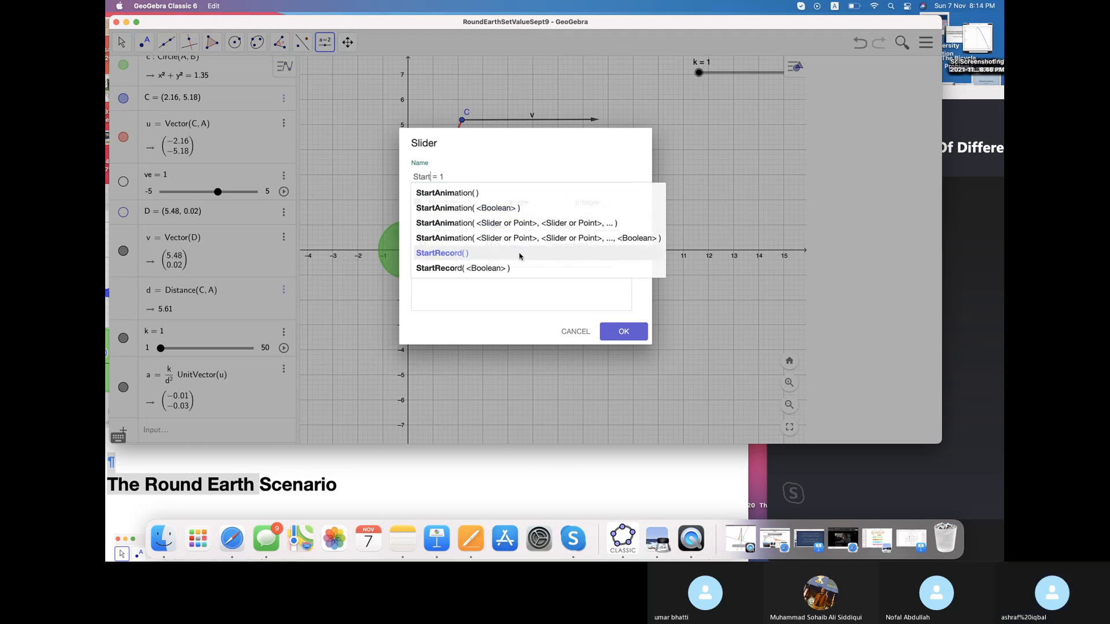
pyautogui.click(625, 334)
pyautogui.click(624, 334)
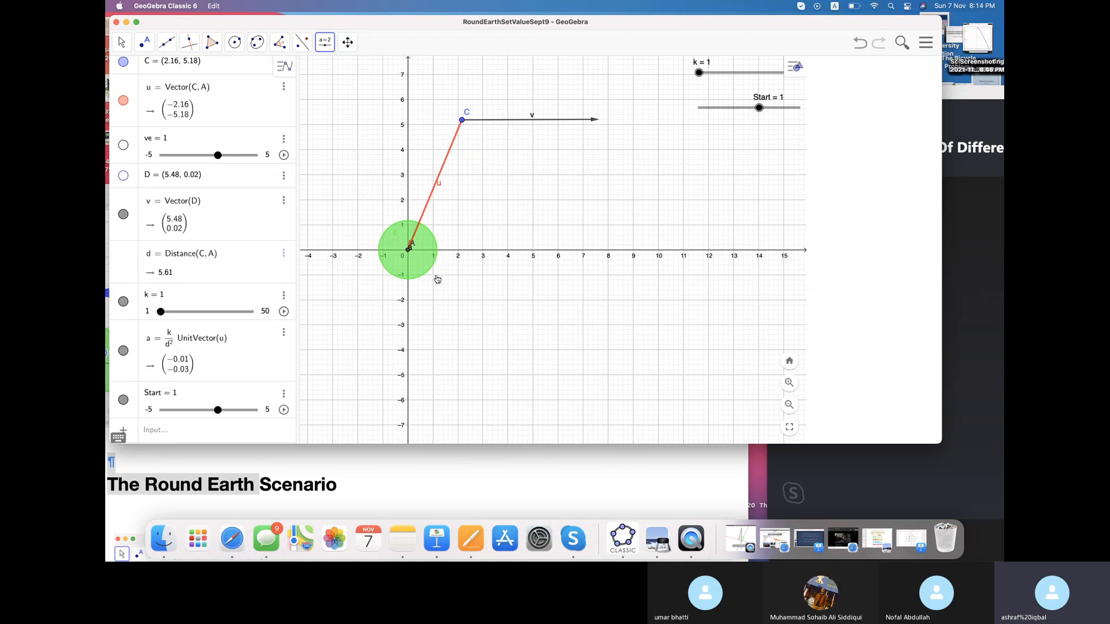
# - Enter SetValue(C,C+0.01v) as the first line of the Start slider's On Update script
pyautogui.click(283, 394)
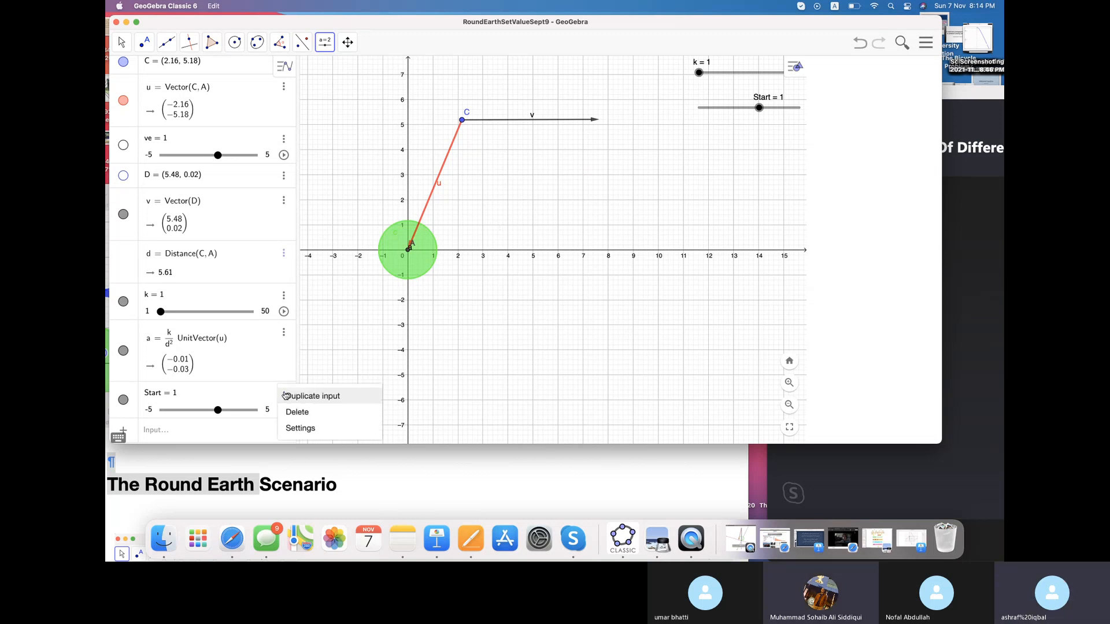
pyautogui.click(301, 428)
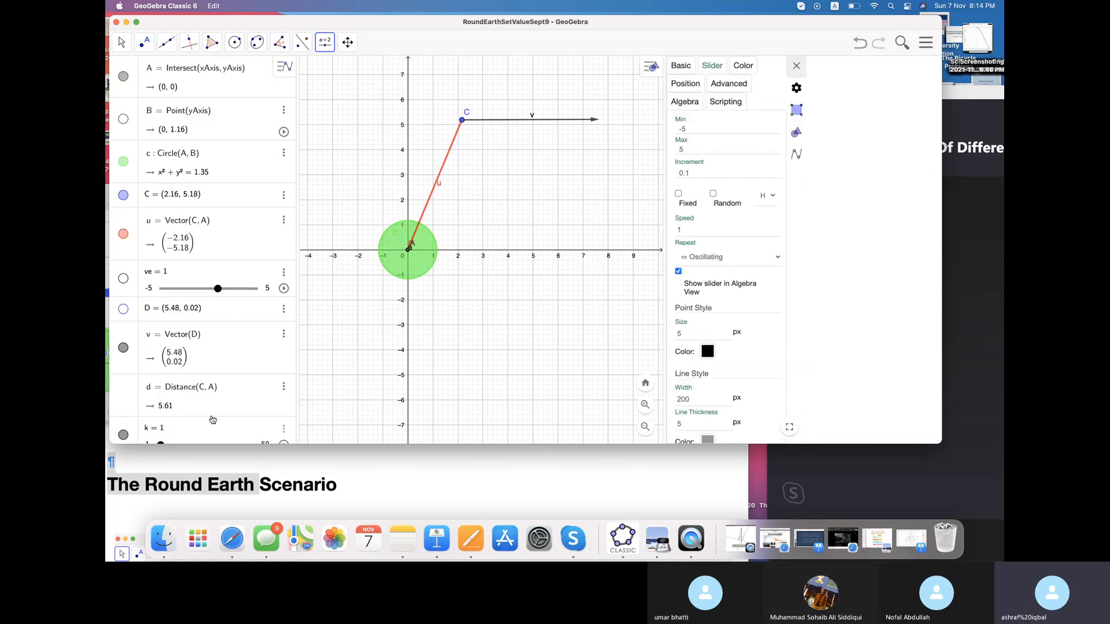
pyautogui.scroll(-5, 192, 389)
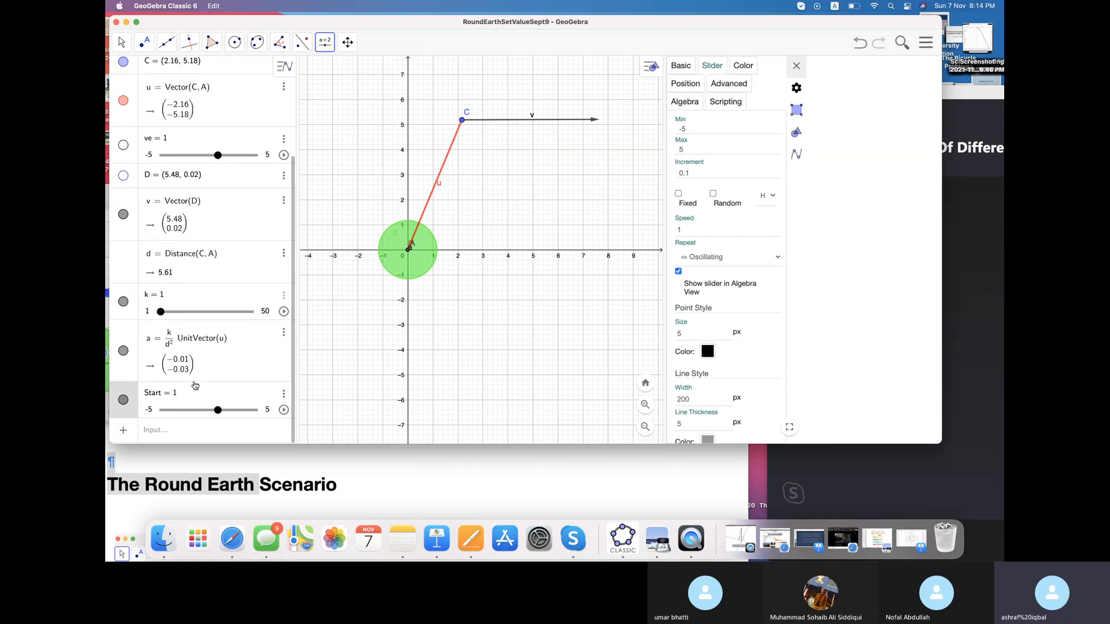
pyautogui.click(206, 398)
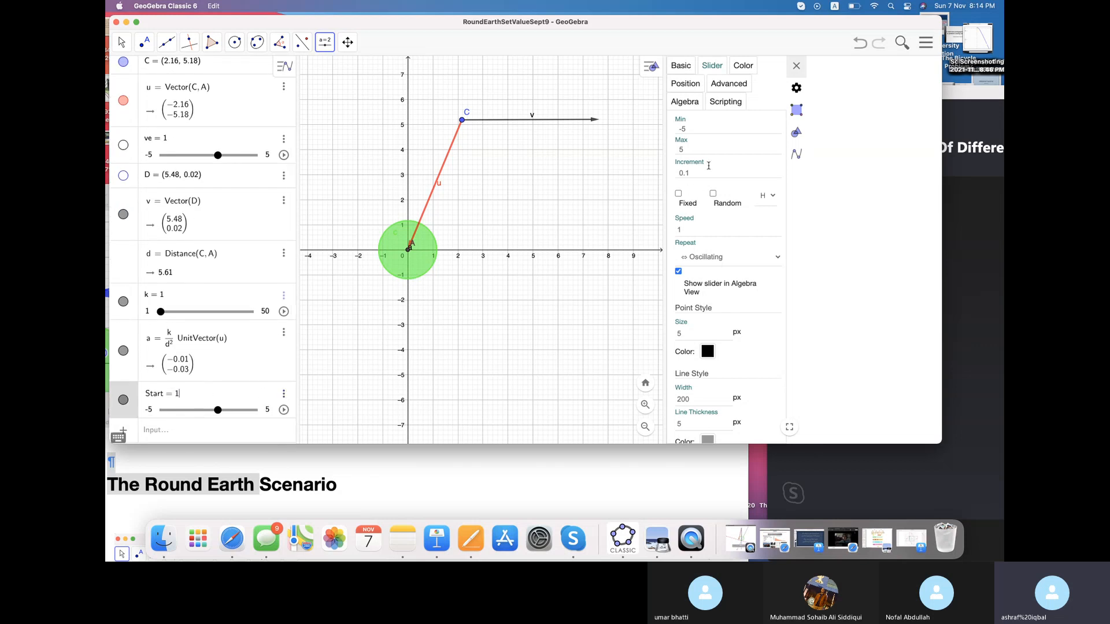
pyautogui.click(727, 102)
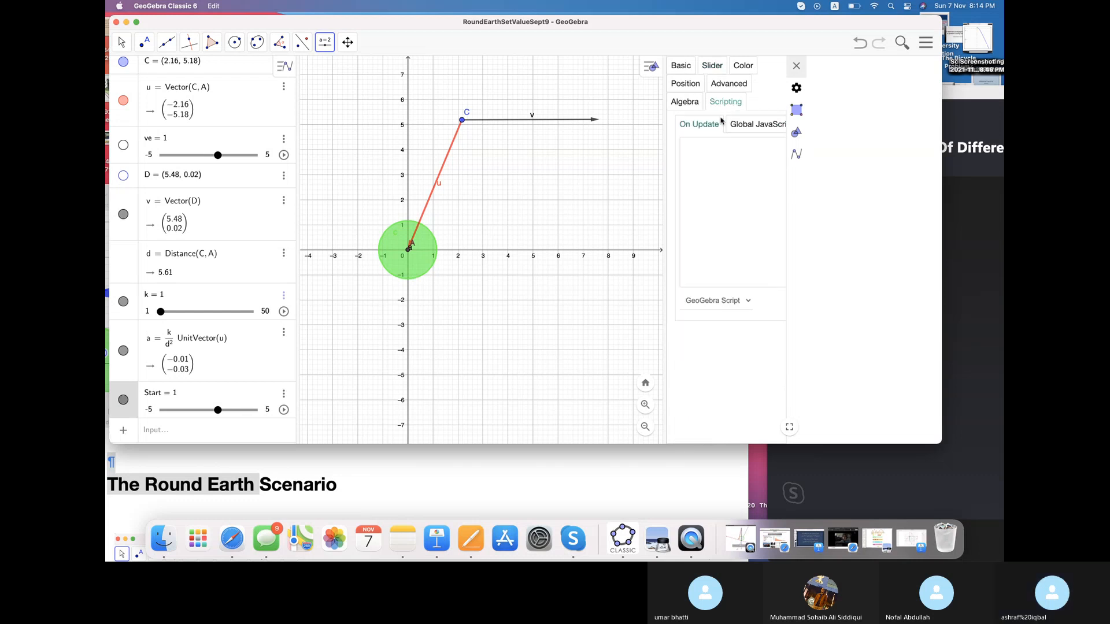
pyautogui.click(694, 148)
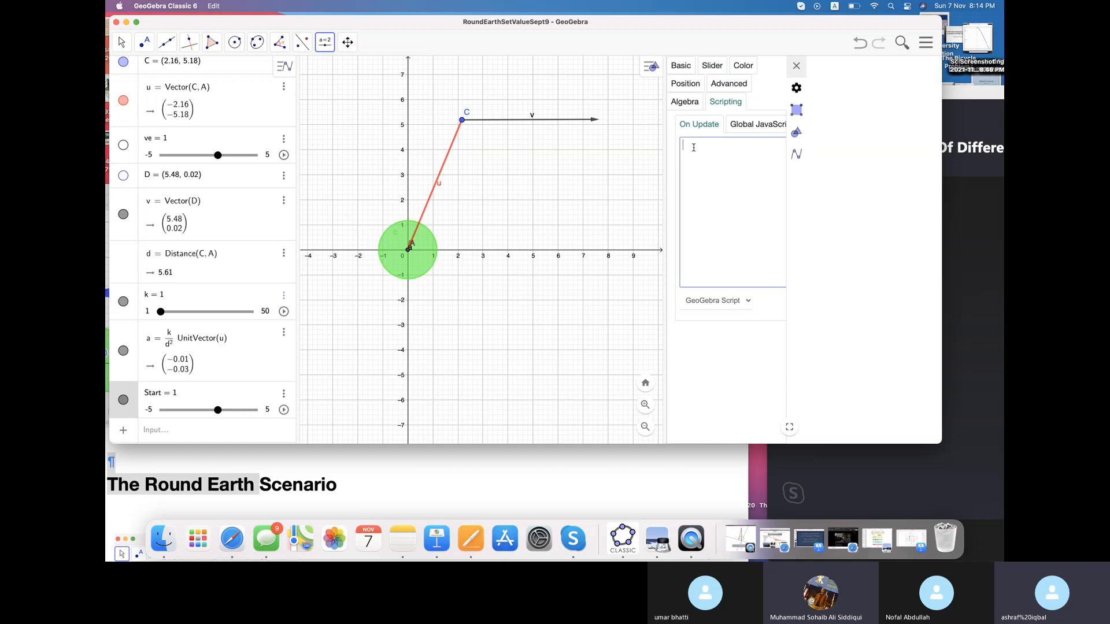
pyautogui.write('SetValue(C,C=')
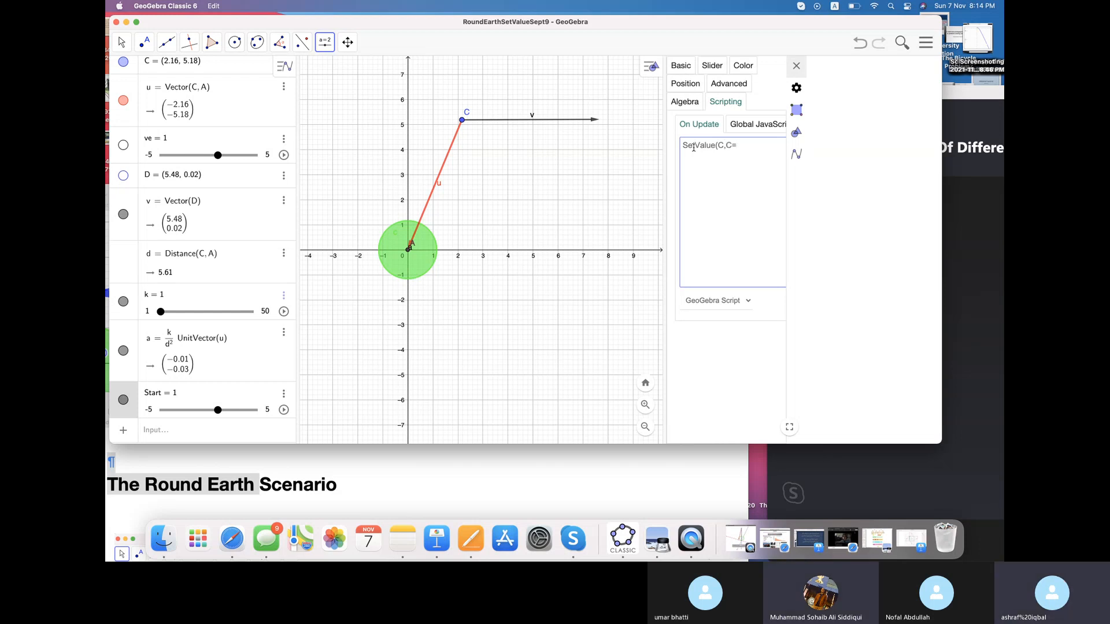
pyautogui.press('BackSpace')
pyautogui.write('+0.01v')
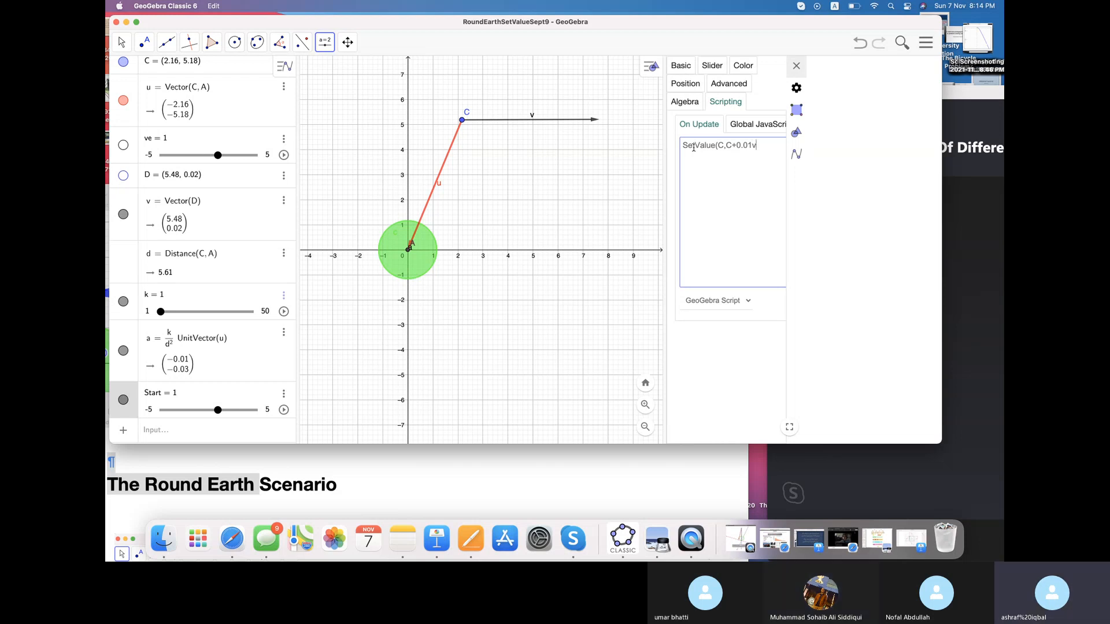
pyautogui.write(')')
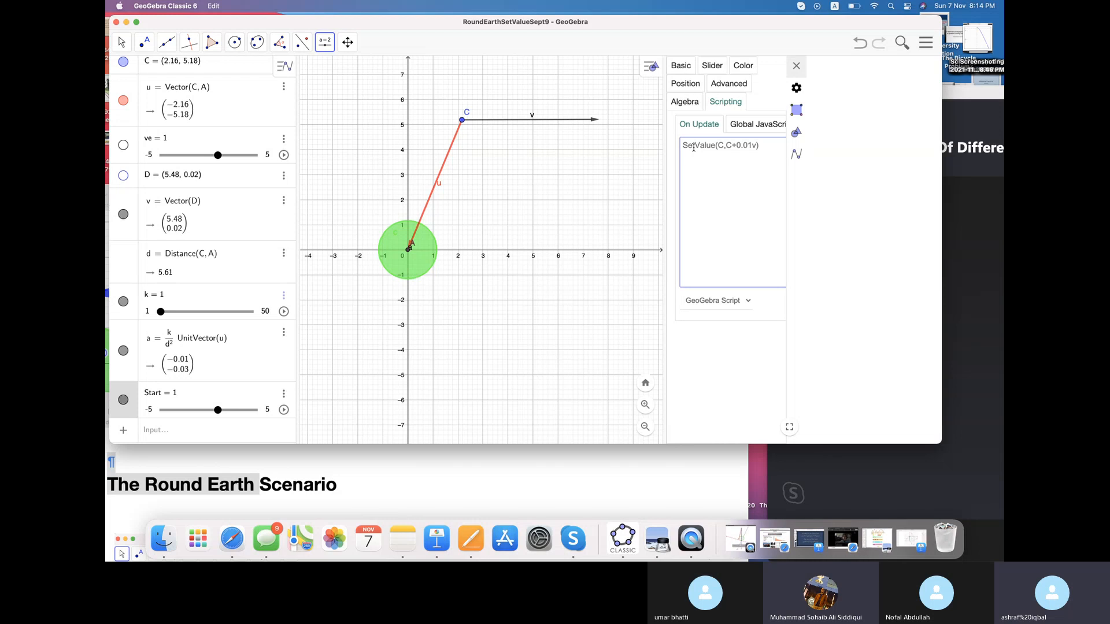
# - Add a second line to the Start slider's On Update script: SetValue(v, v+0.01a)
pyautogui.press('Return')
pyautogui.write('SetValue')
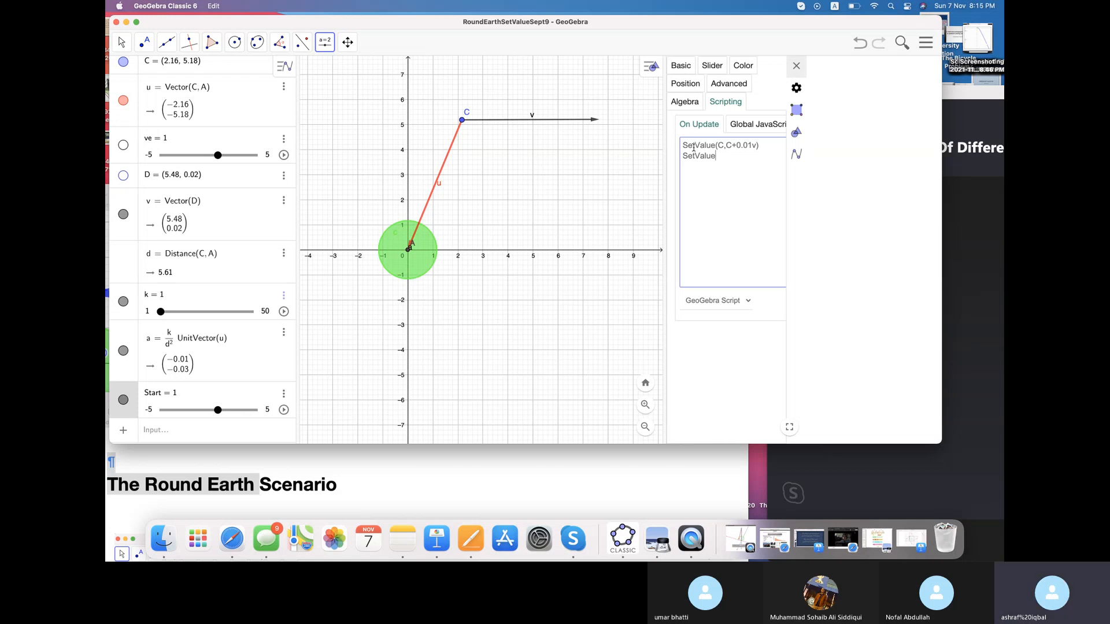
pyautogui.write('(')
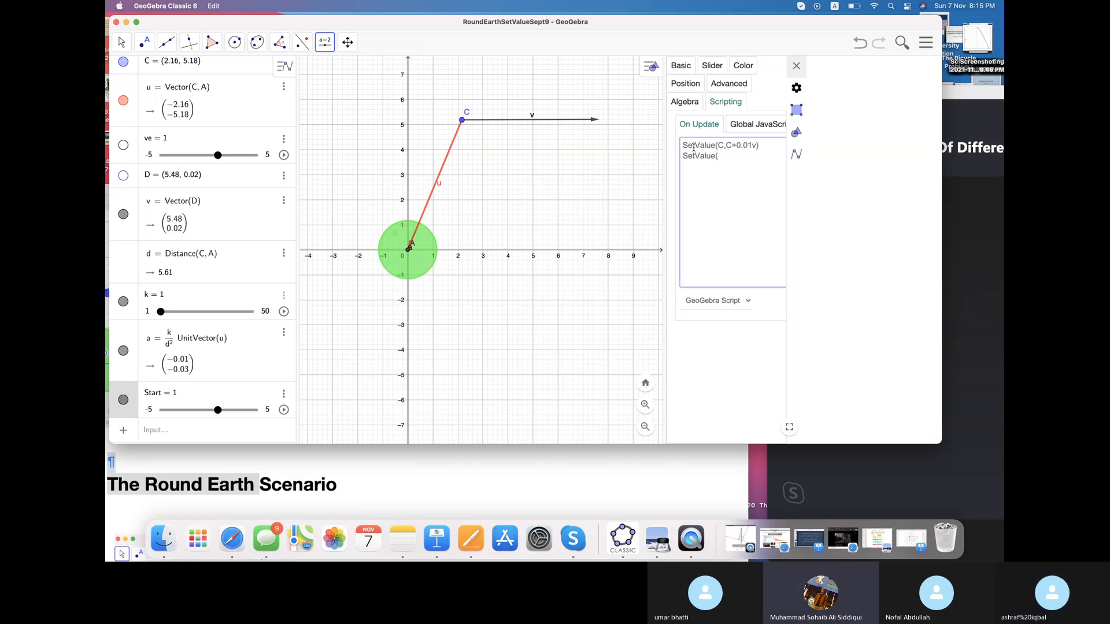
pyautogui.write('v')
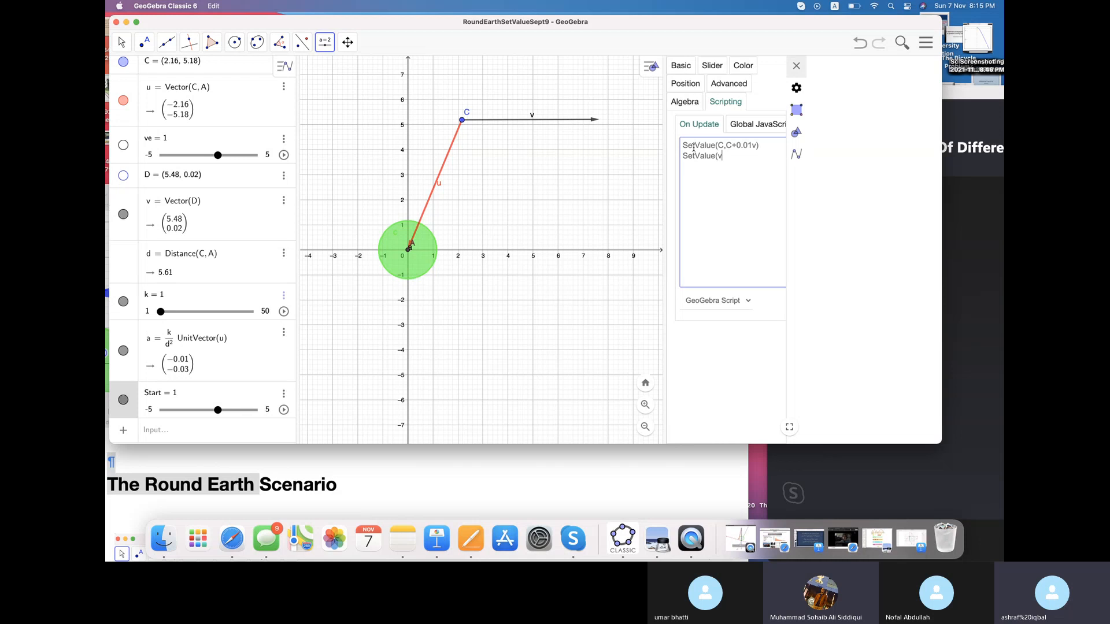
pyautogui.write(',v')
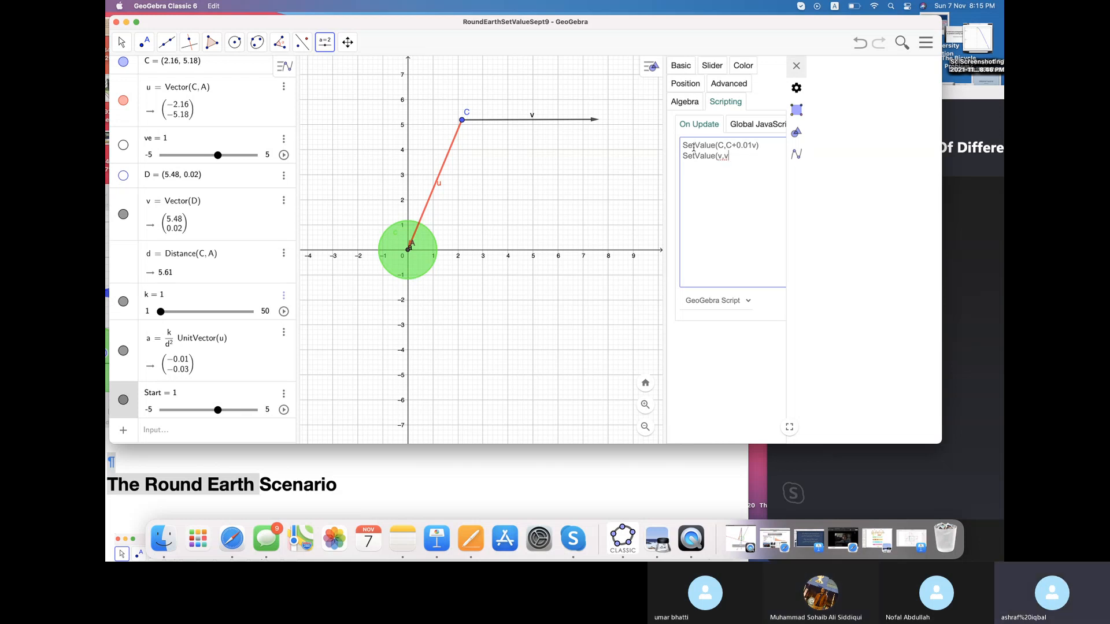
pyautogui.press('BackSpace')
pyautogui.write('v+0.01a)')
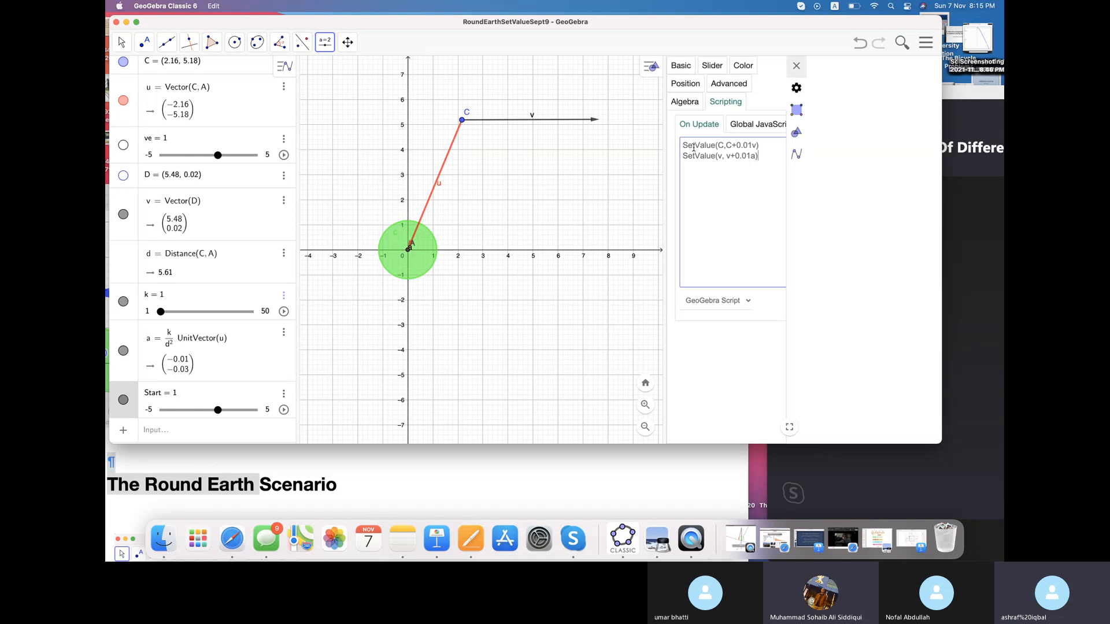
# - Play the Start slider's animation to test C's motion, stop it, and undo the movement
pyautogui.click(796, 67)
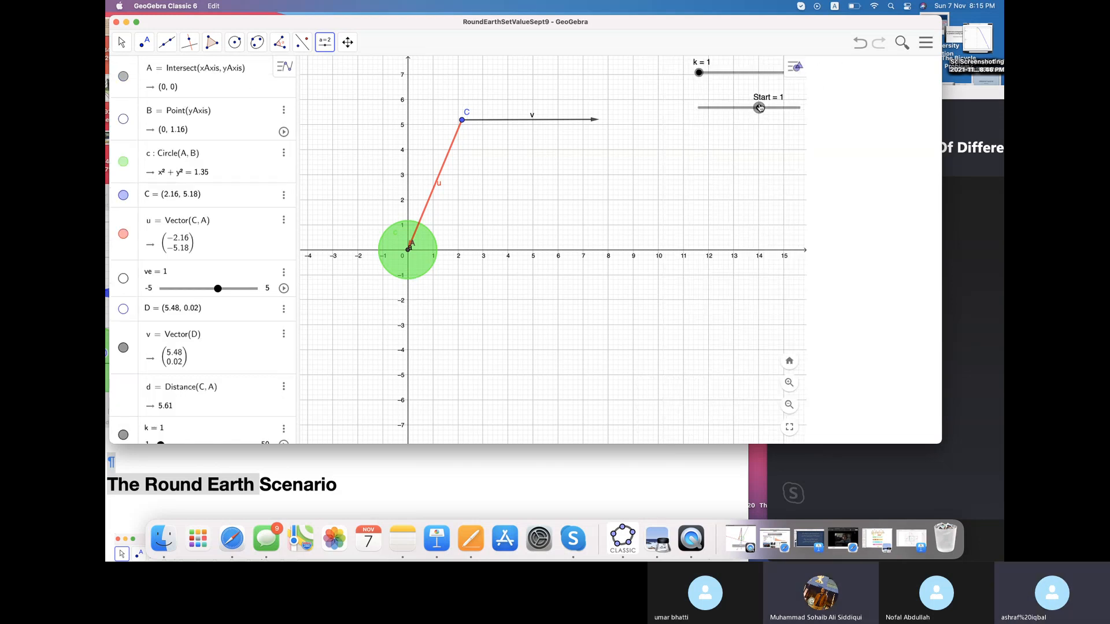
pyautogui.scroll(-5, 262, 355)
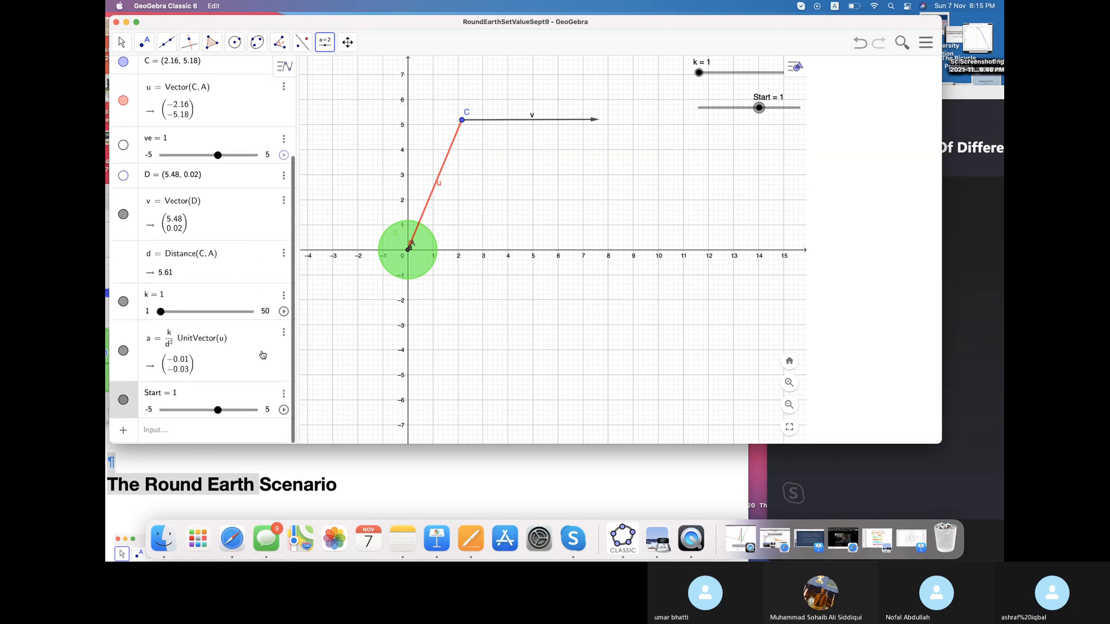
pyautogui.click(284, 410)
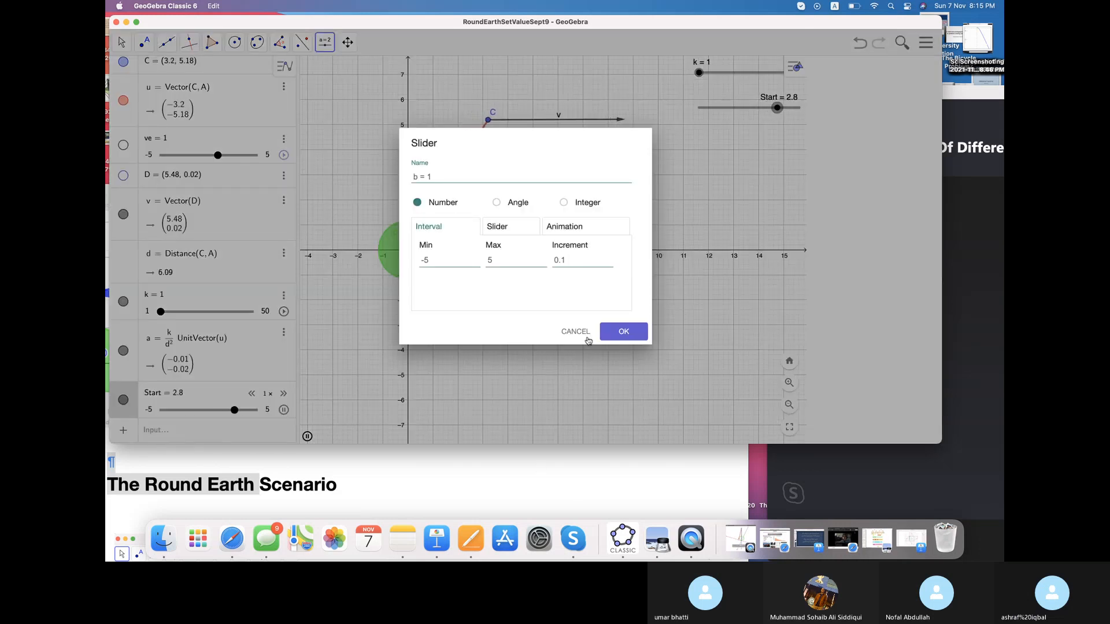
pyautogui.click(576, 332)
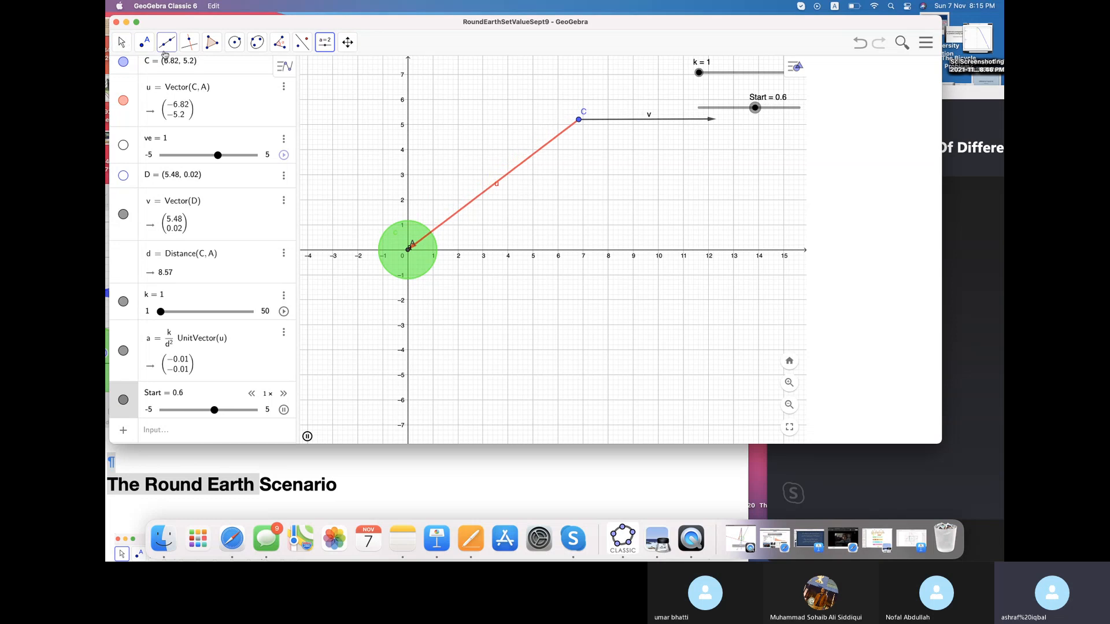
pyautogui.click(122, 43)
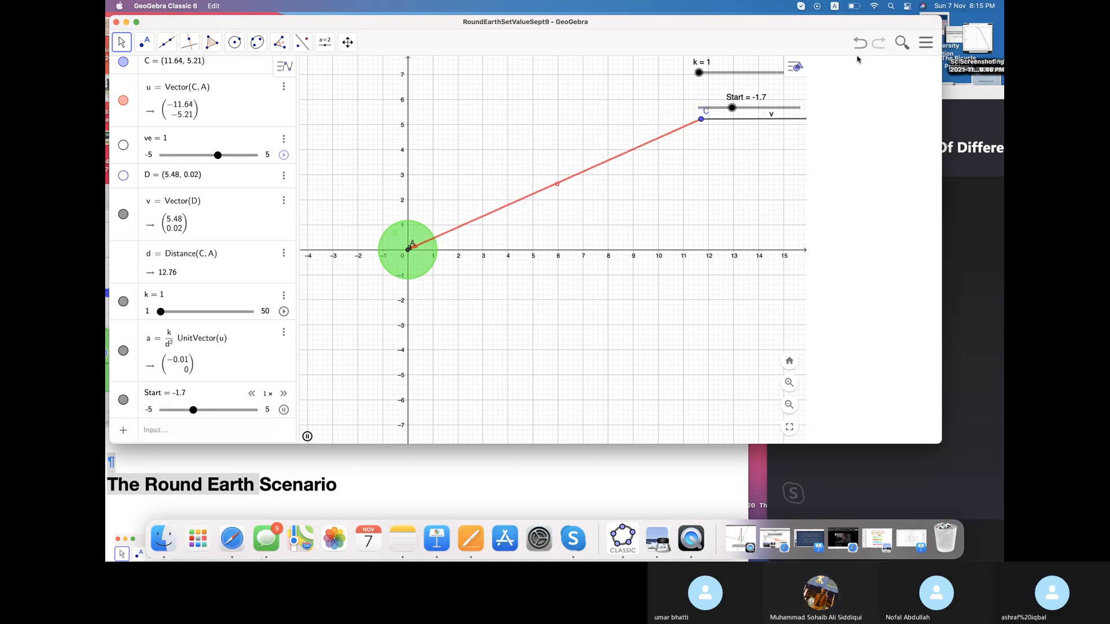
pyautogui.click(284, 409)
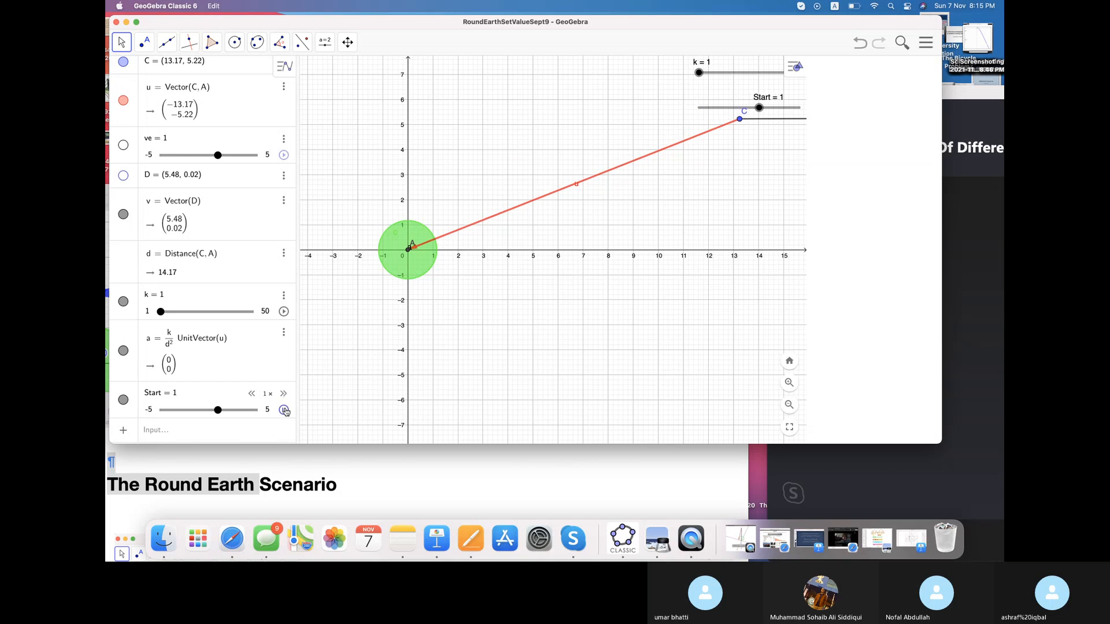
pyautogui.click(859, 42)
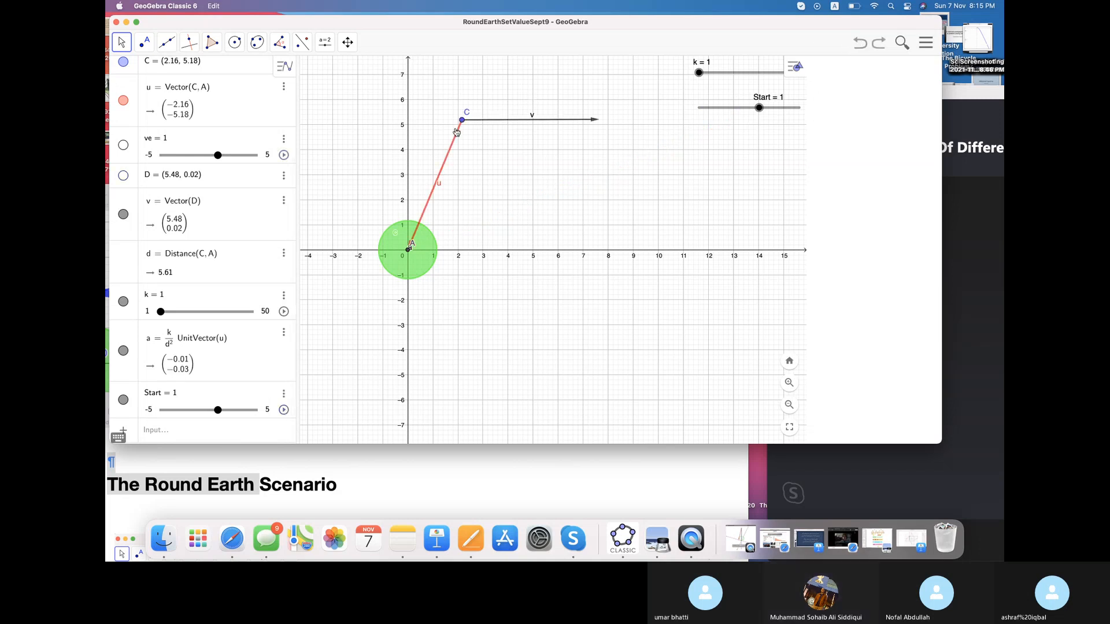
# - Move point C onto the y-axis at (0, 3), keeping vector a shown
pyautogui.moveTo(465, 122); pyautogui.dragTo(408, 178)
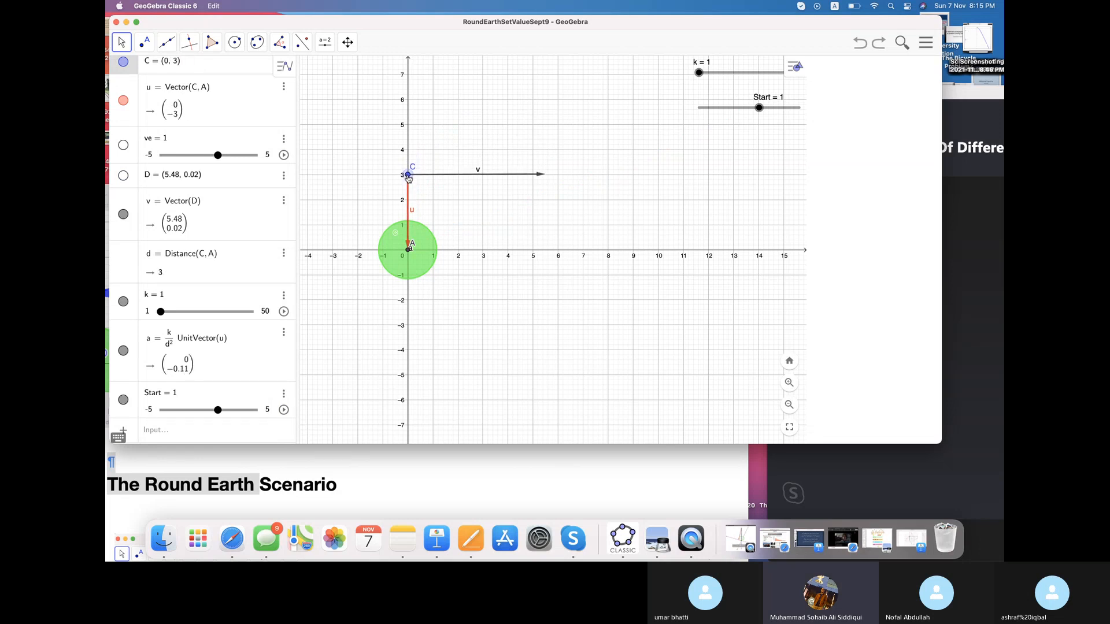
pyautogui.moveTo(411, 178); pyautogui.dragTo(410, 174)
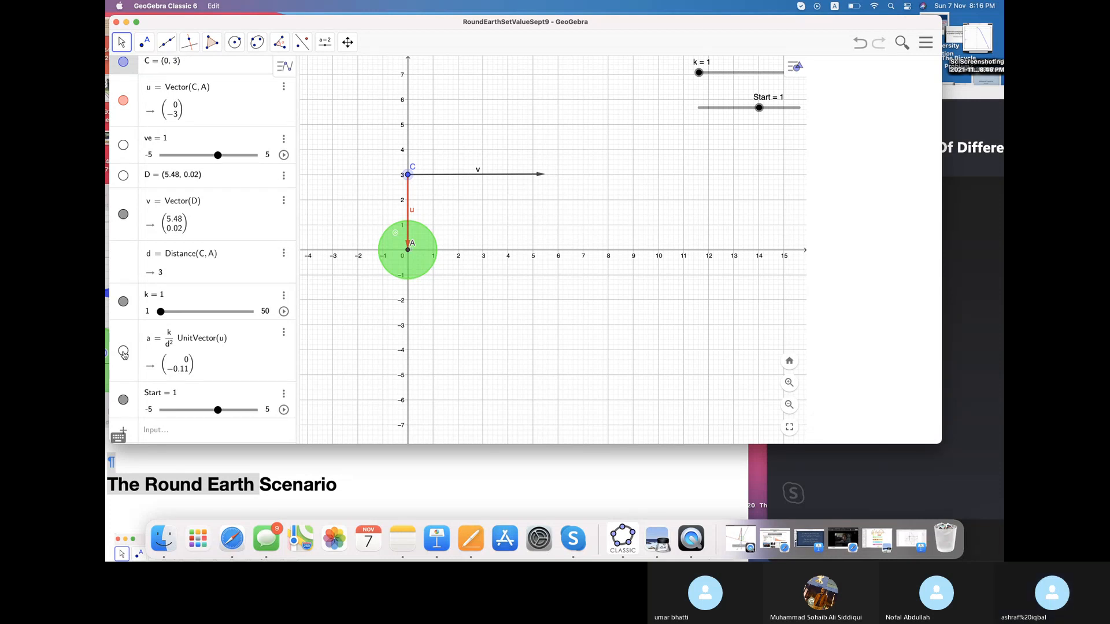
pyautogui.click(123, 351)
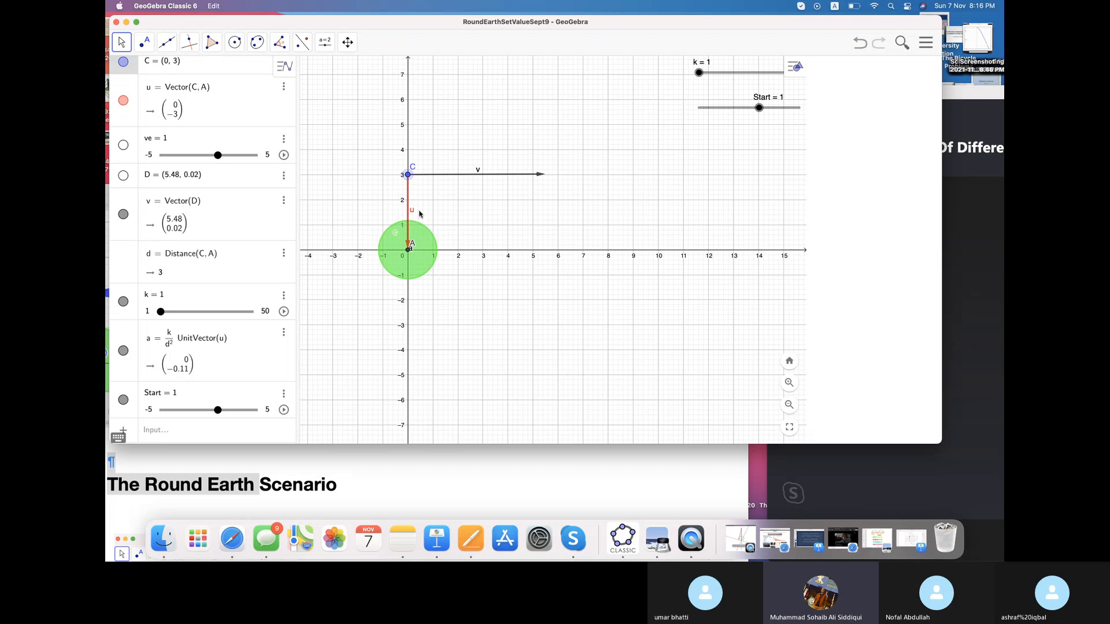
# - Hide vector u and move vector a's label up and away from point A
pyautogui.click(409, 198)
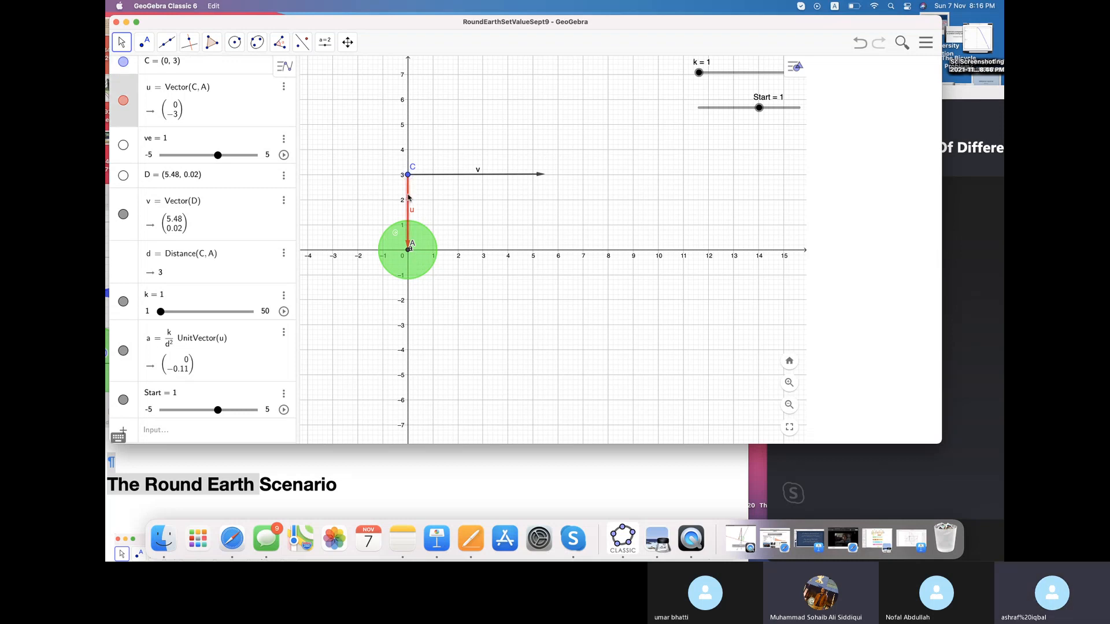
pyautogui.rightClick(410, 198)
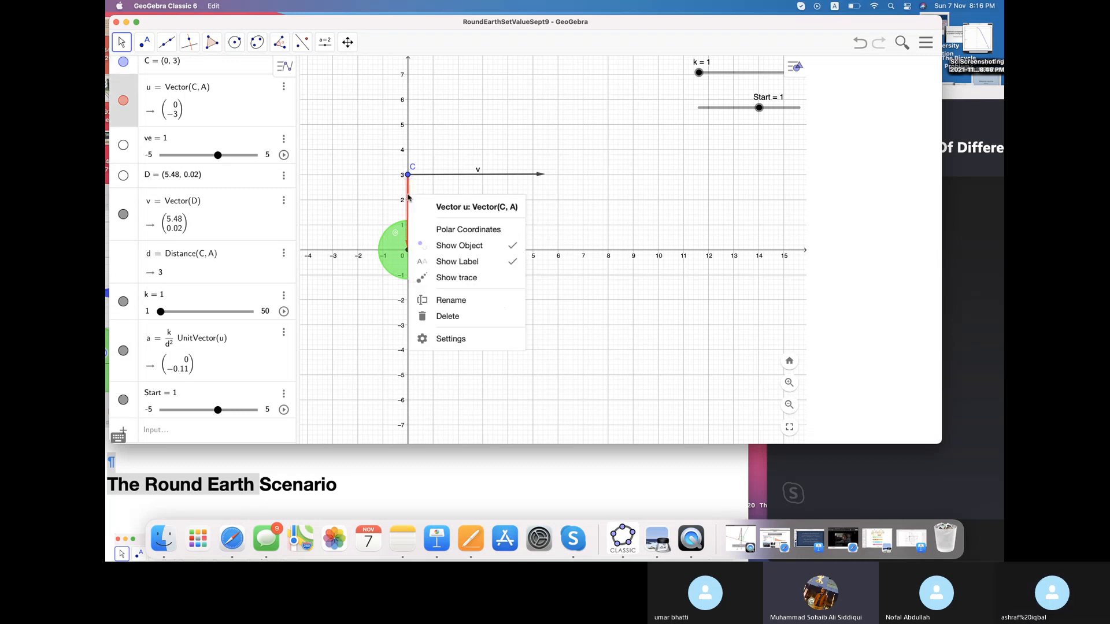
pyautogui.click(474, 247)
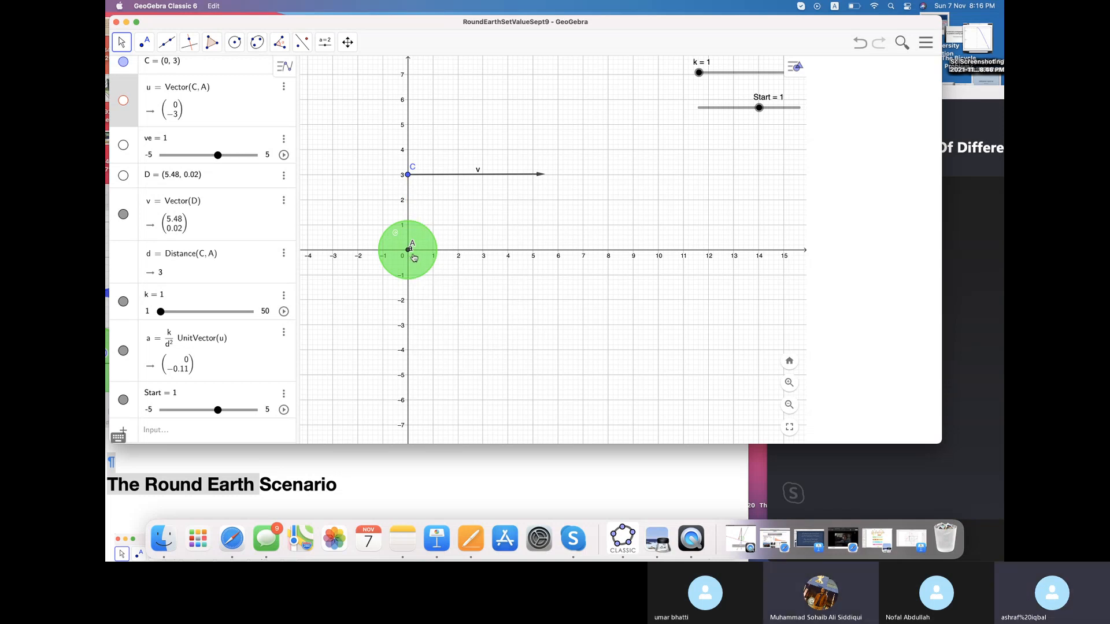
pyautogui.moveTo(413, 253); pyautogui.dragTo(437, 203)
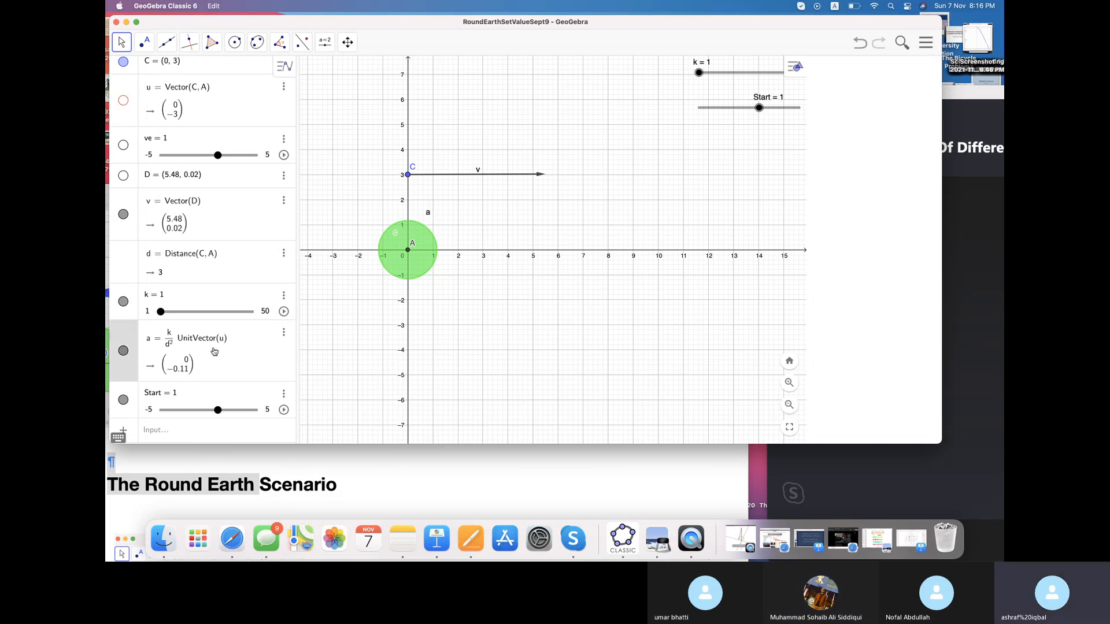
# - Set the starting point of vector a to C in its settings
pyautogui.click(284, 333)
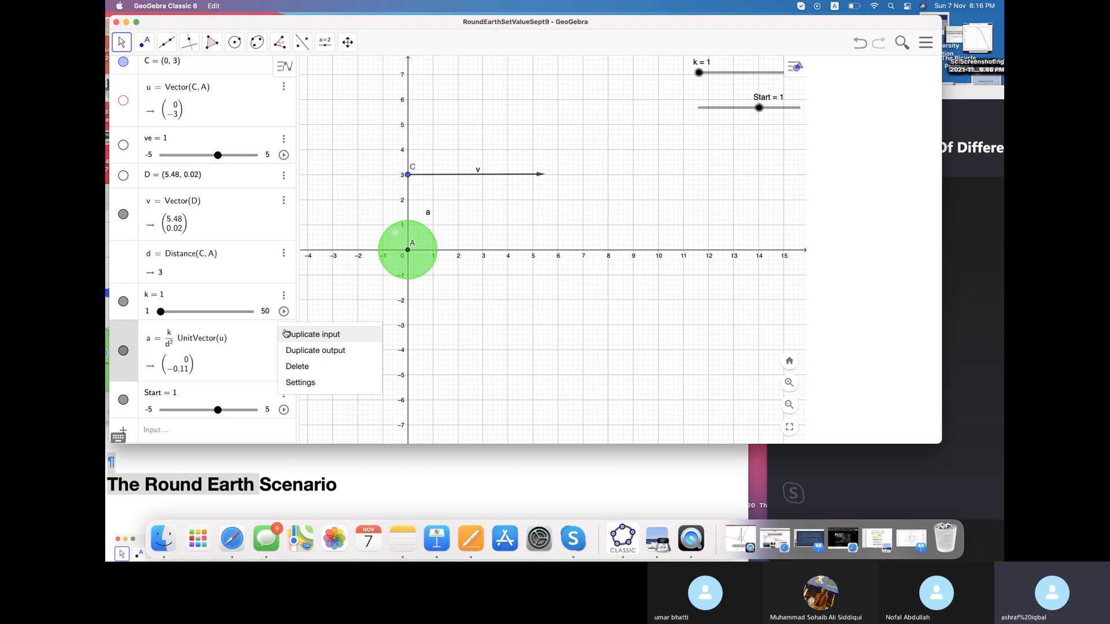
pyautogui.click(308, 384)
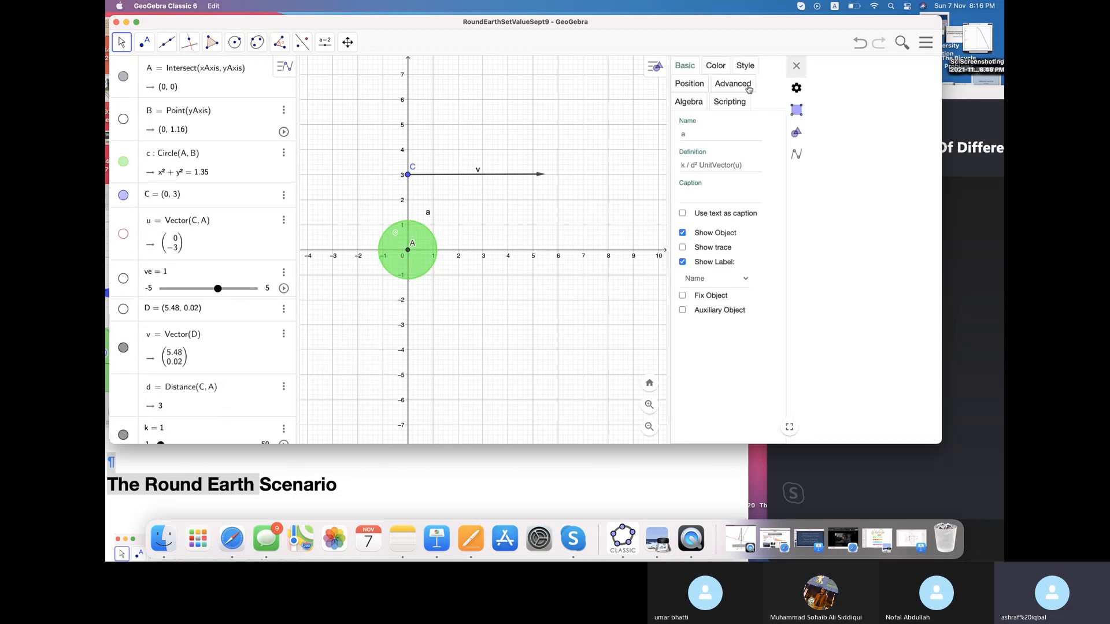
pyautogui.click(693, 84)
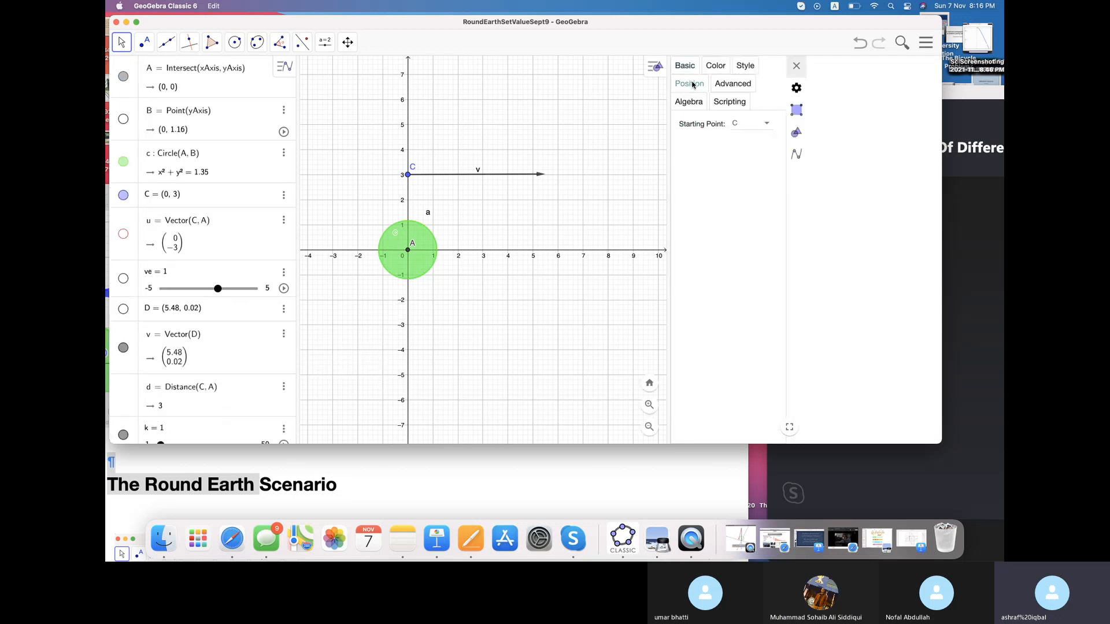
pyautogui.click(769, 125)
pyautogui.click(755, 156)
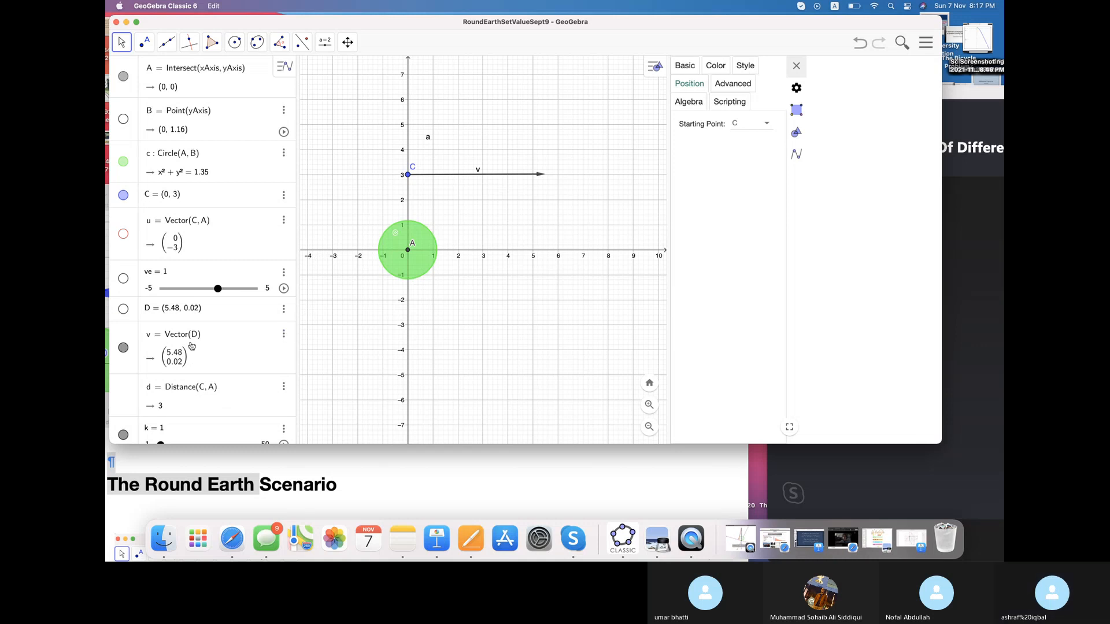
# - Toggle the visibility of vectors v, u and a to check which arrows are drawn
pyautogui.click(123, 348)
pyautogui.click(123, 348)
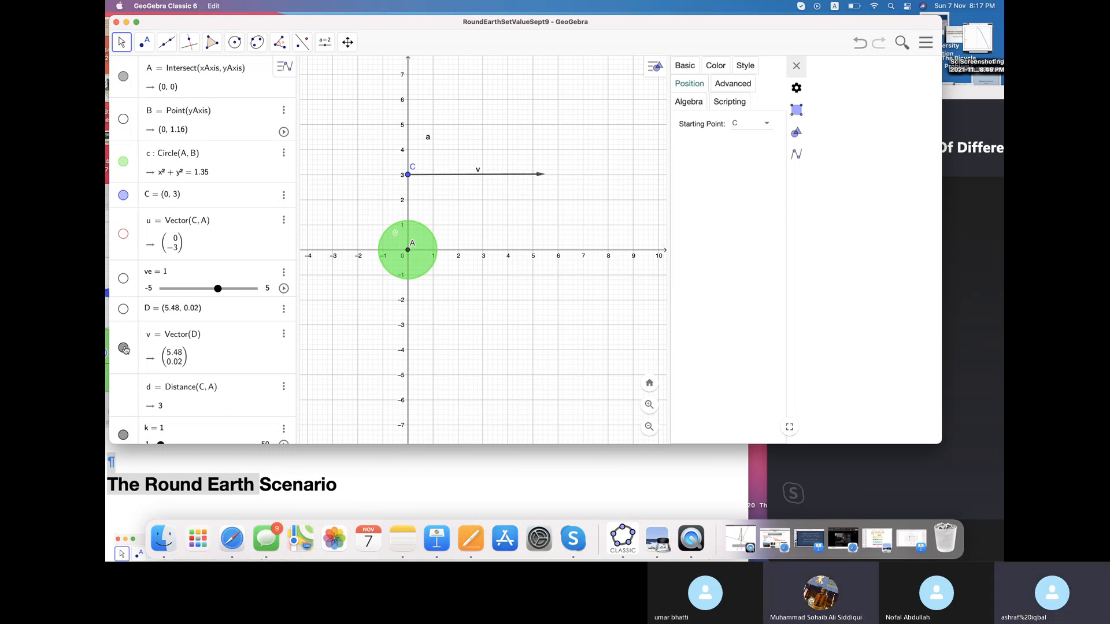
pyautogui.click(124, 235)
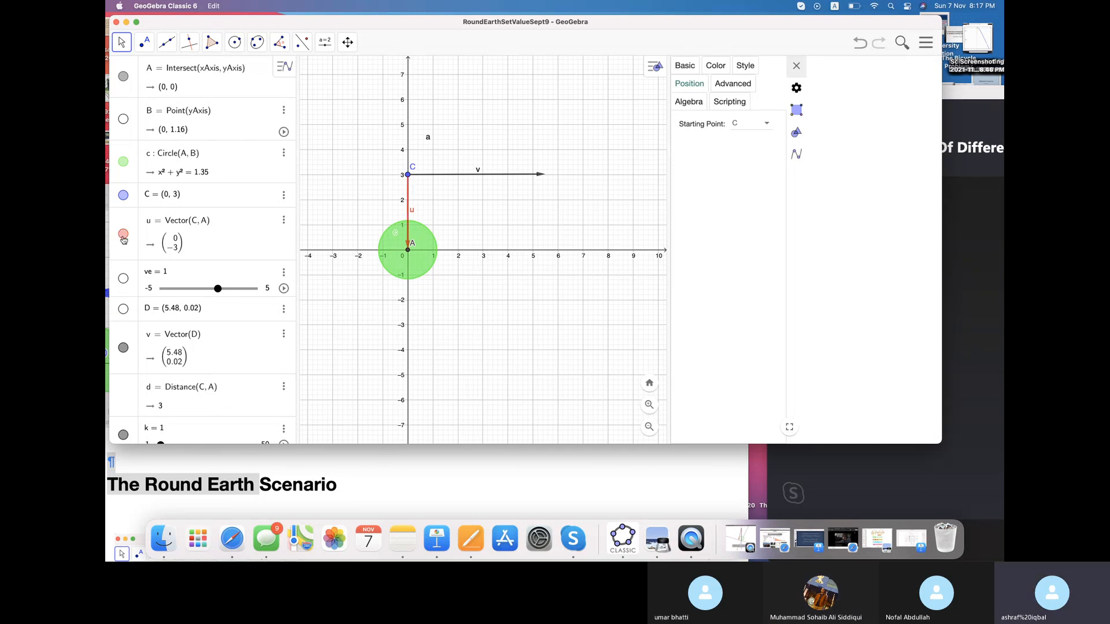
pyautogui.click(123, 235)
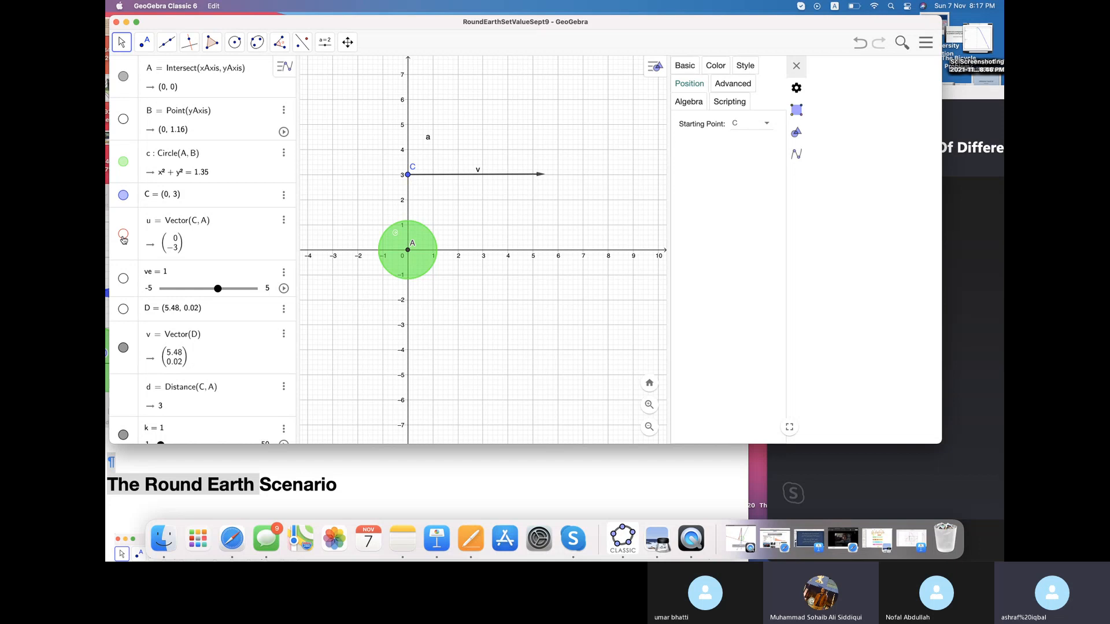
pyautogui.scroll(-3, 178, 300)
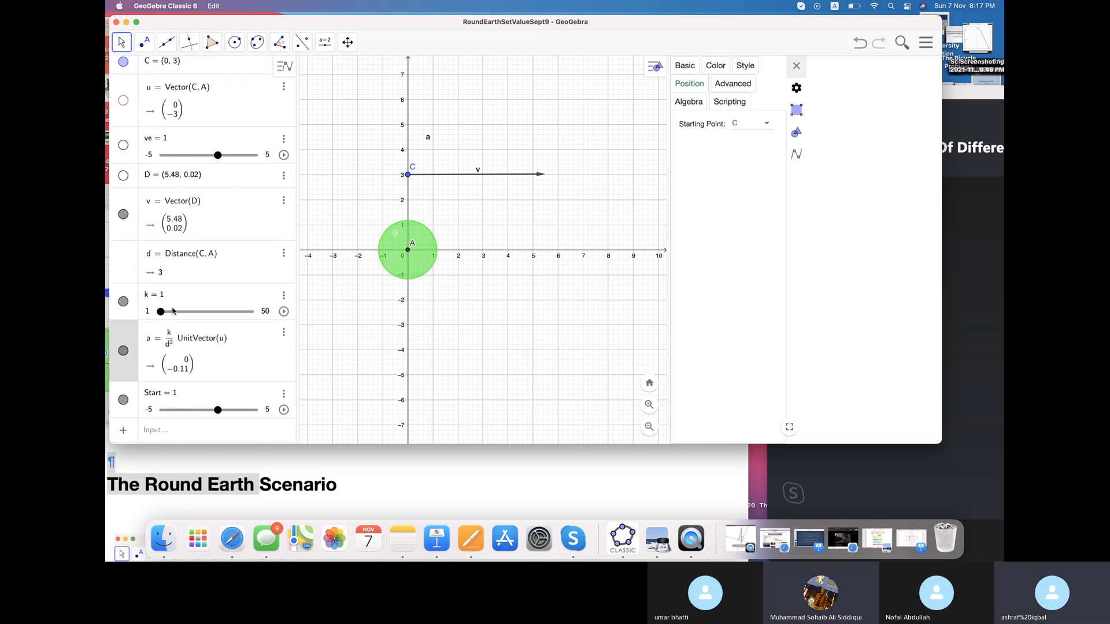
pyautogui.click(123, 352)
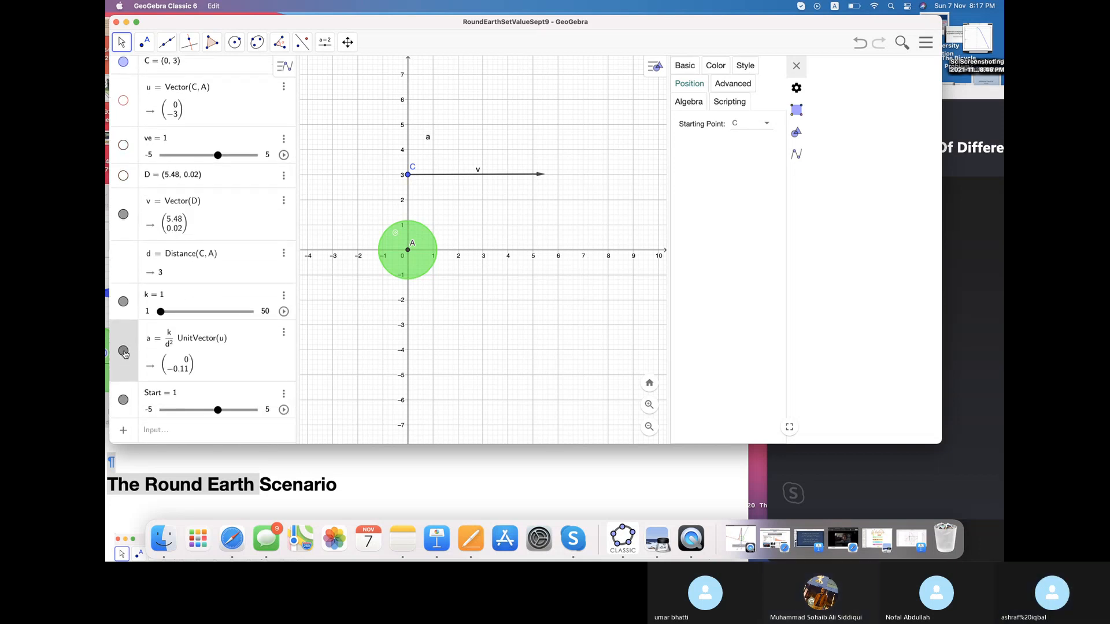
# - Increase vector a's line thickness and colour it red (255, 0, 0)
pyautogui.click(286, 335)
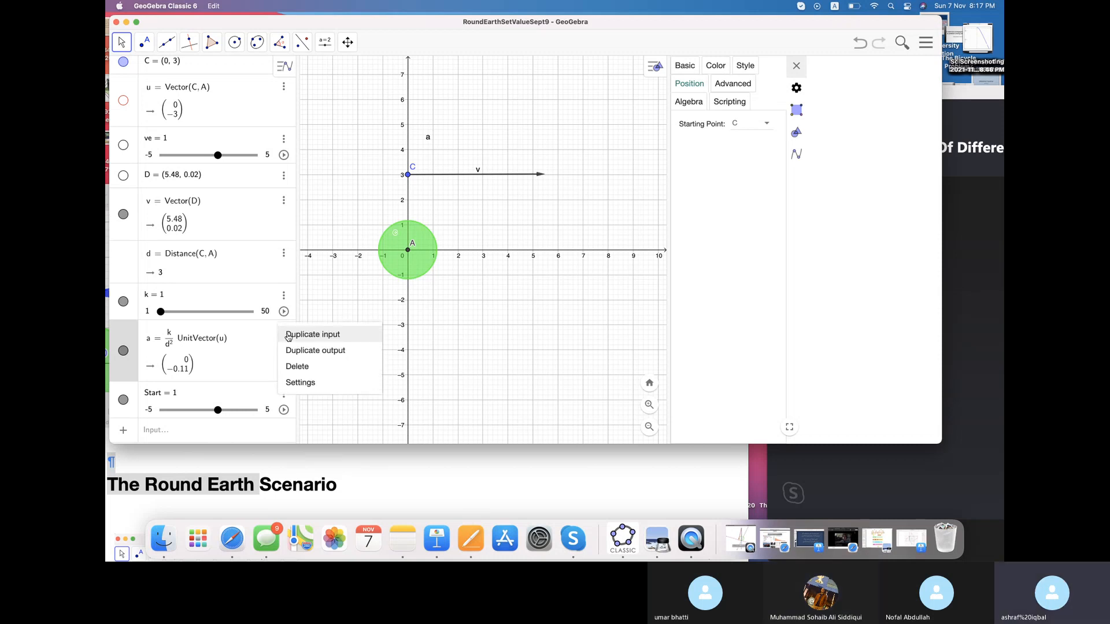
pyautogui.click(302, 384)
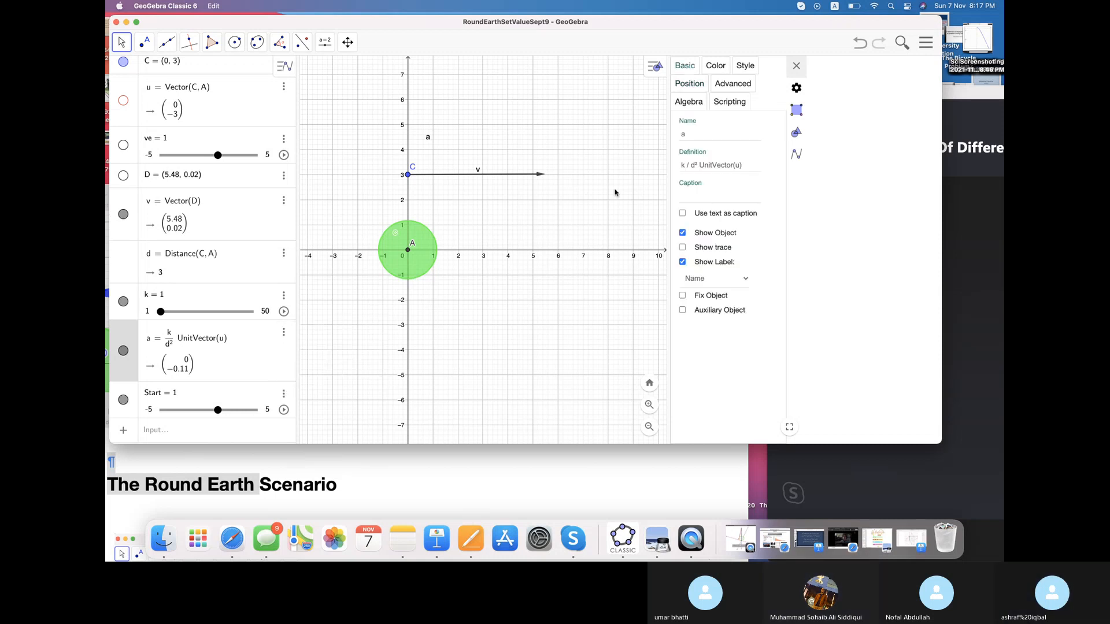
pyautogui.click(744, 67)
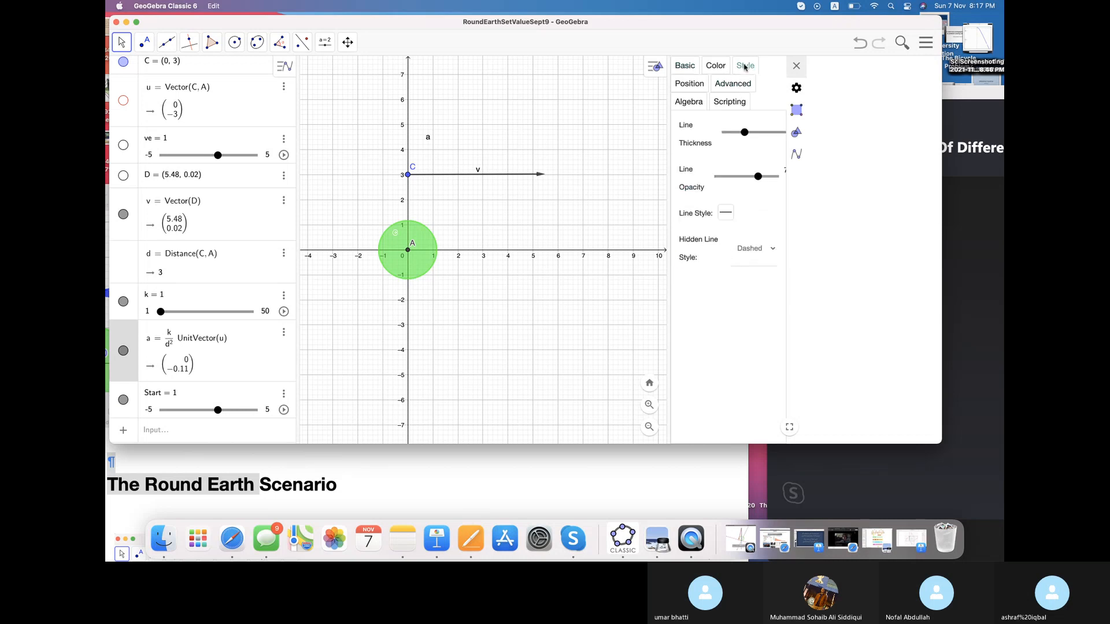
pyautogui.click(763, 132)
pyautogui.click(716, 69)
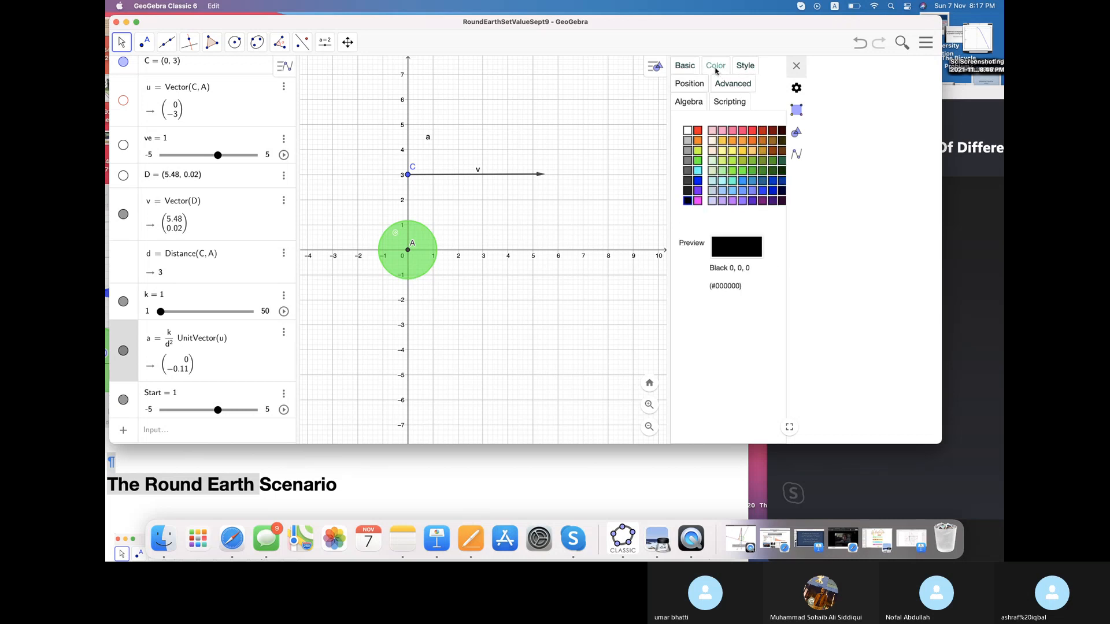
pyautogui.click(699, 131)
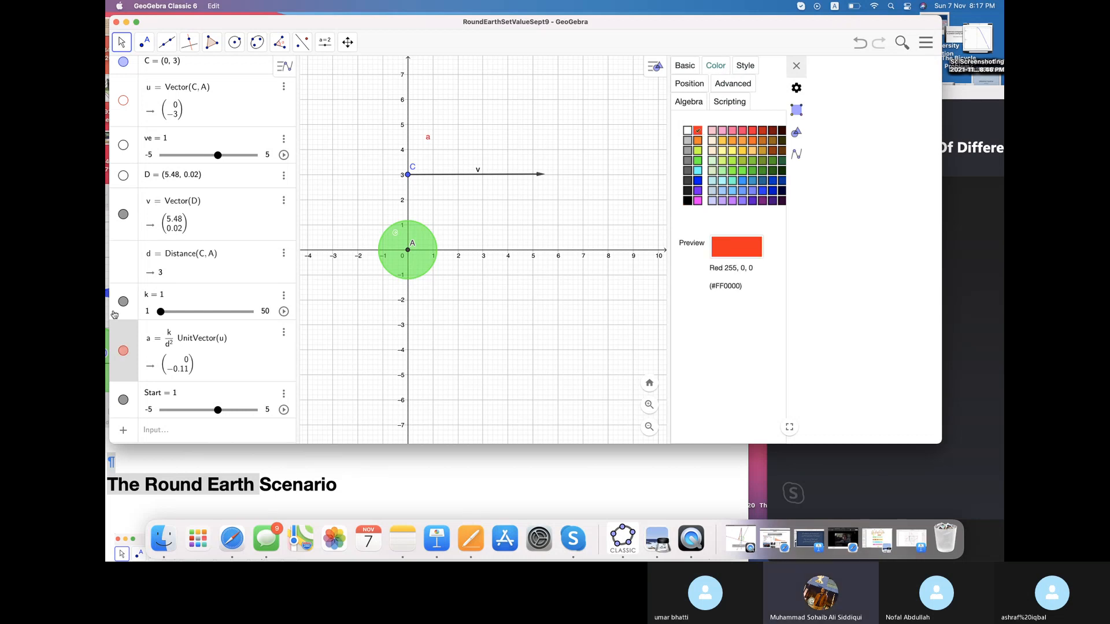
# - Raise slider k to 16.9 and close the object settings
pyautogui.moveTo(161, 312); pyautogui.dragTo(191, 317)
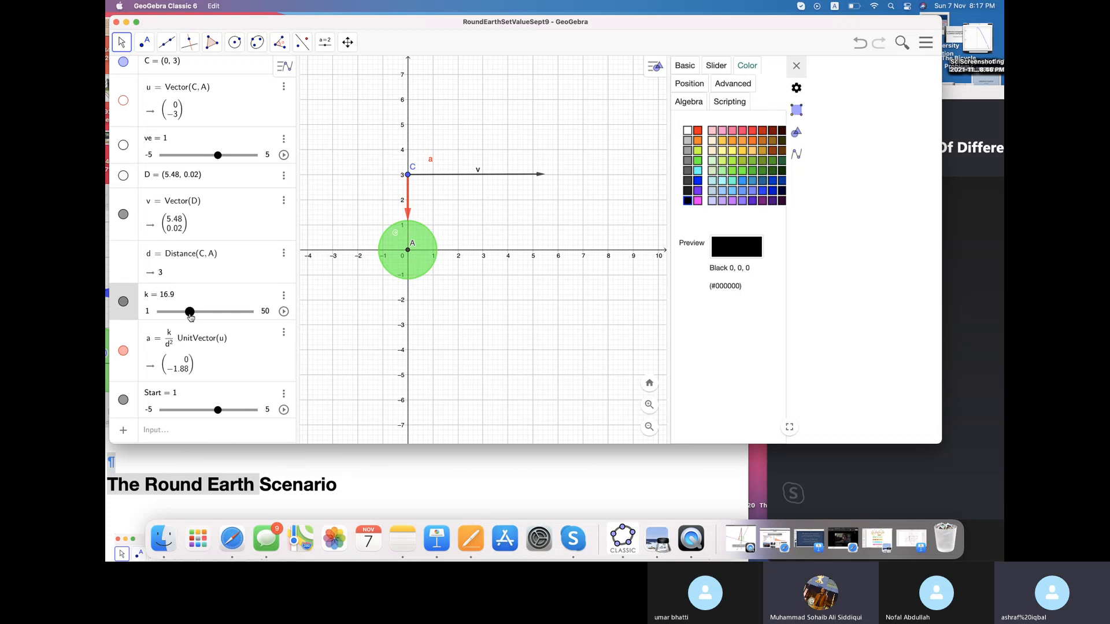
pyautogui.click(797, 66)
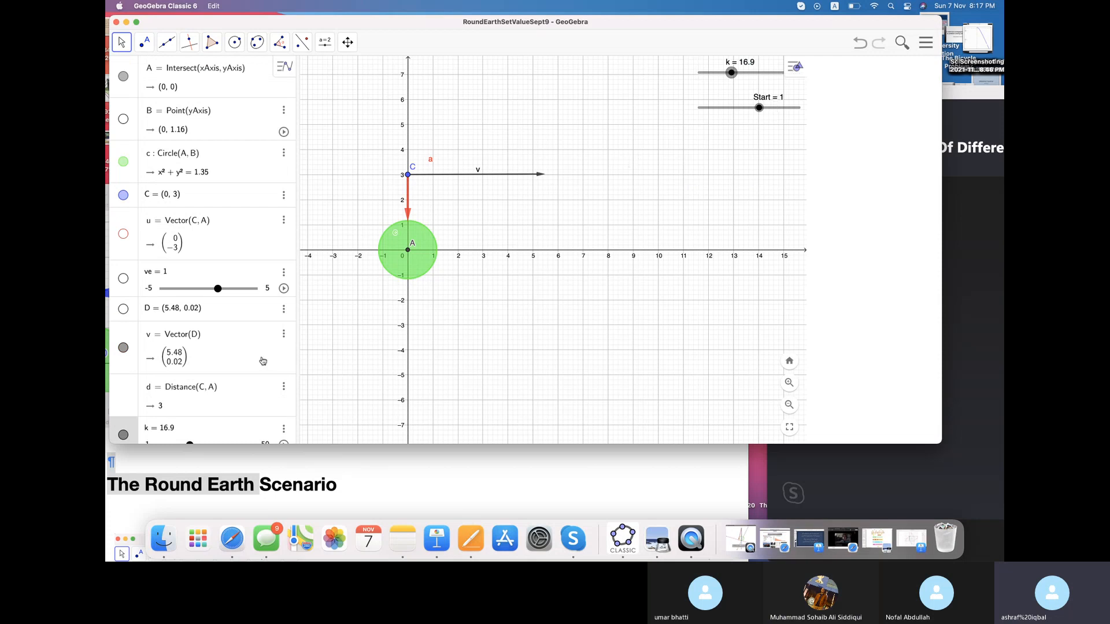
pyautogui.scroll(-5, 262, 360)
pyautogui.scroll(-1, 263, 361)
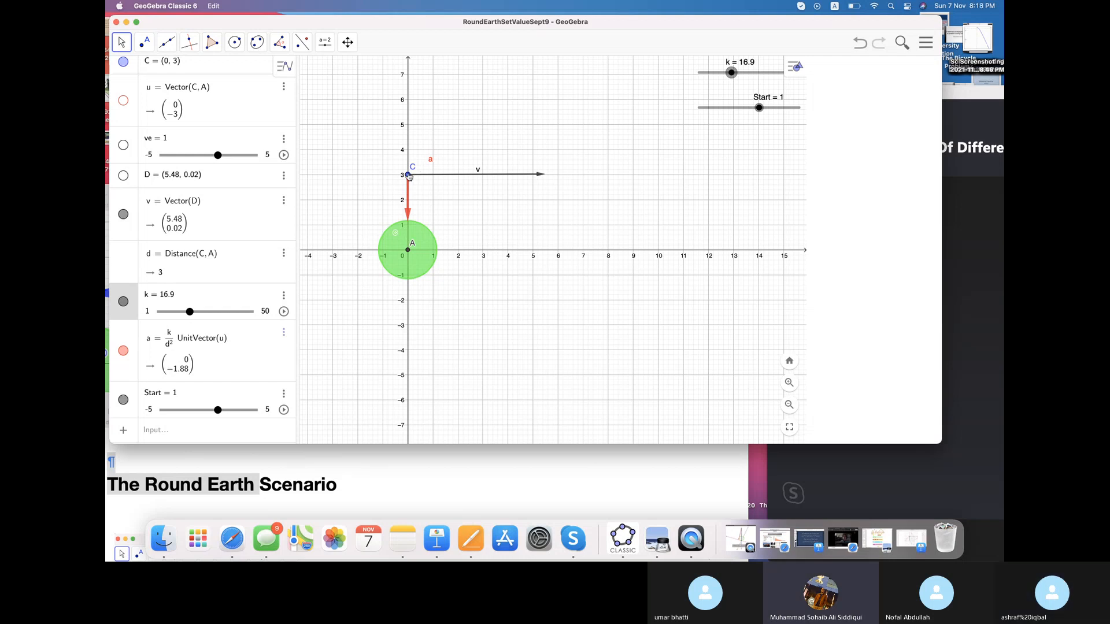
# - Run the Start slider's animation again, stop it, and move point C back to (0, 3)
pyautogui.moveTo(409, 176)
pyautogui.mouseDown()
pyautogui.moveTo(409, 127)
pyautogui.moveTo(412, 181)
pyautogui.moveTo(460, 167)
pyautogui.moveTo(507, 191)
pyautogui.moveTo(435, 157)
pyautogui.moveTo(409, 177)
pyautogui.moveTo(446, 157)
pyautogui.moveTo(511, 162)
pyautogui.moveTo(458, 156)
pyautogui.moveTo(408, 176)
pyautogui.moveTo(490, 159)
pyautogui.moveTo(592, 164)
pyautogui.moveTo(409, 163)
pyautogui.moveTo(409, 175)
pyautogui.moveTo(452, 167)
pyautogui.moveTo(407, 181)
pyautogui.mouseUp()
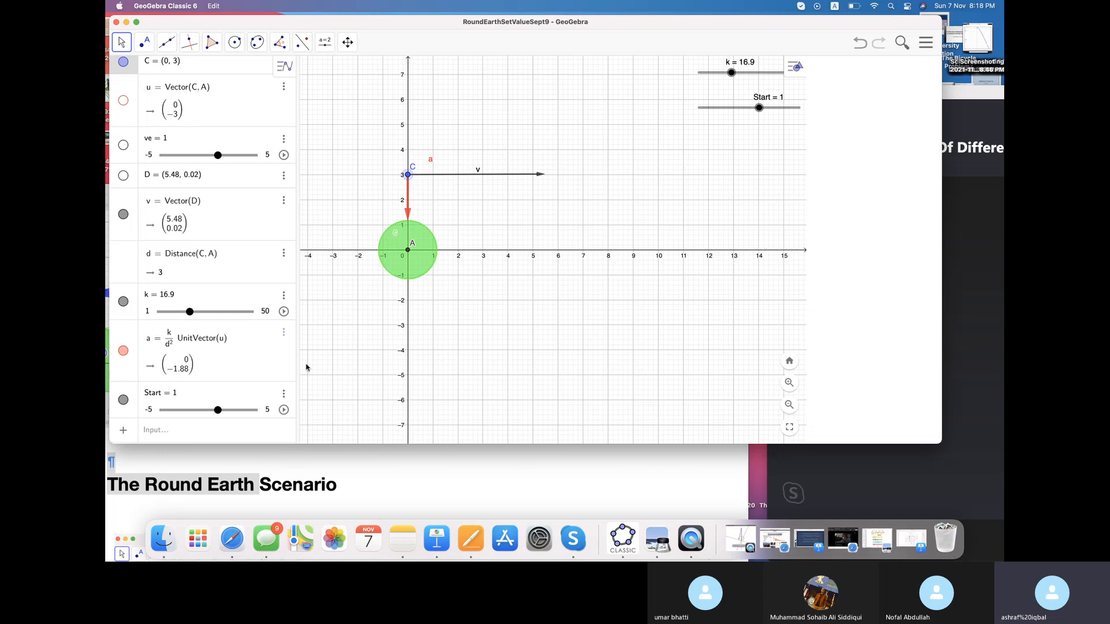
pyautogui.click(284, 410)
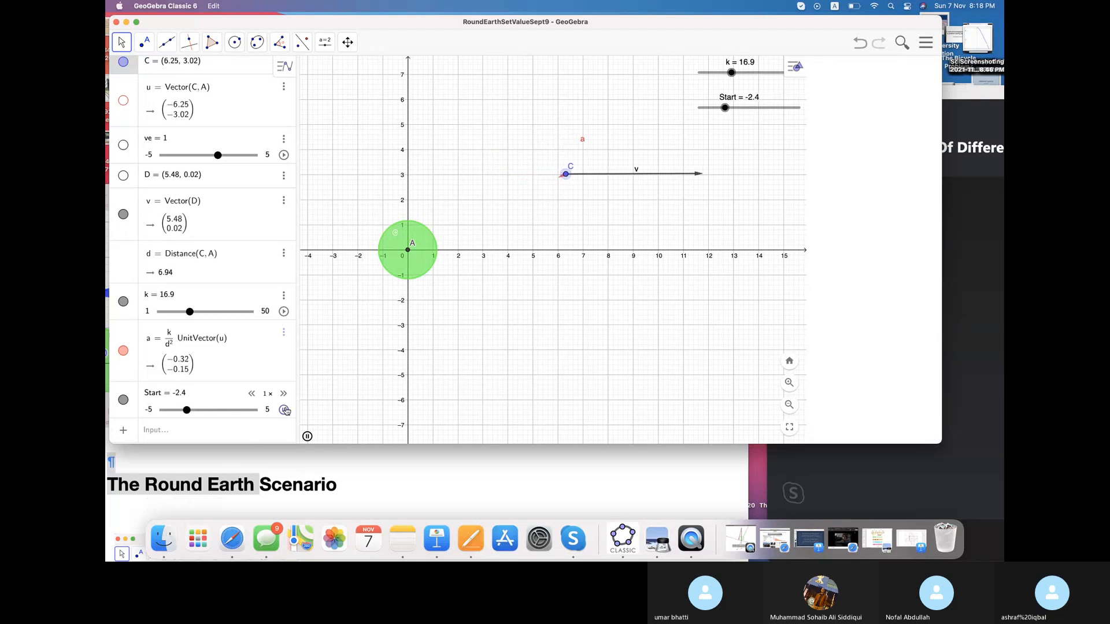
pyautogui.click(283, 410)
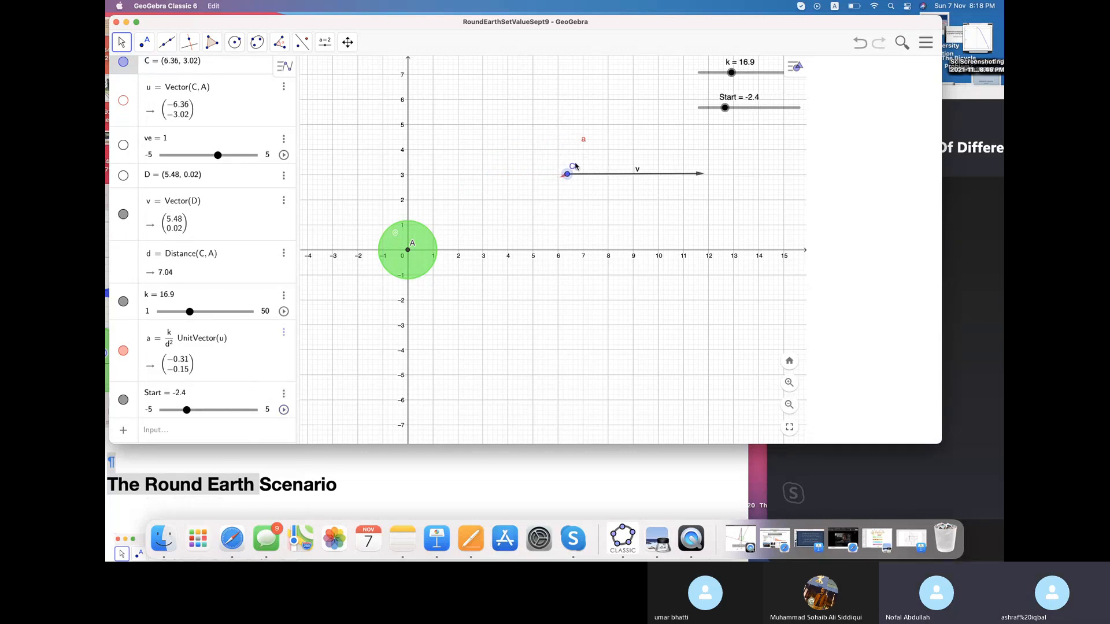
pyautogui.moveTo(575, 167); pyautogui.dragTo(408, 178)
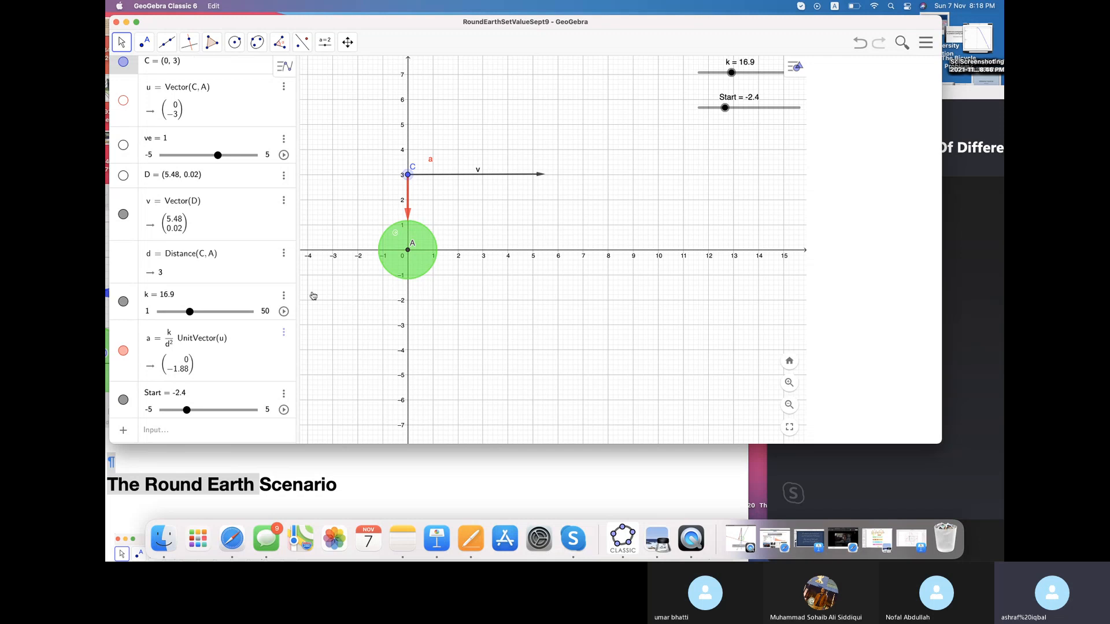
pyautogui.click(465, 177)
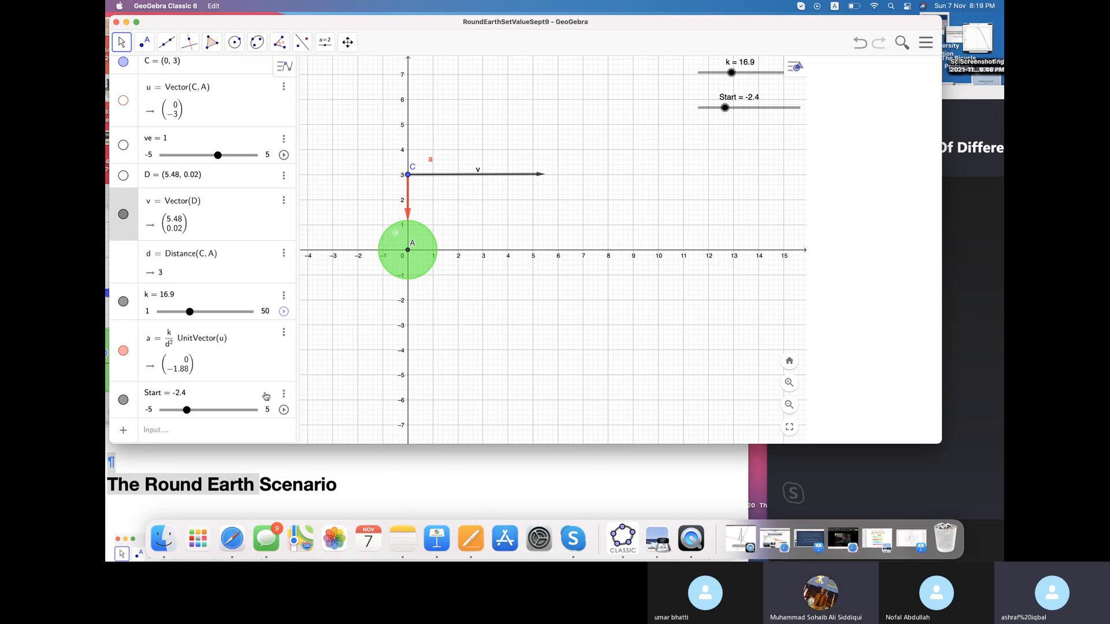
# - Open the scripting settings of vector v to inspect its On Click script
pyautogui.click(283, 393)
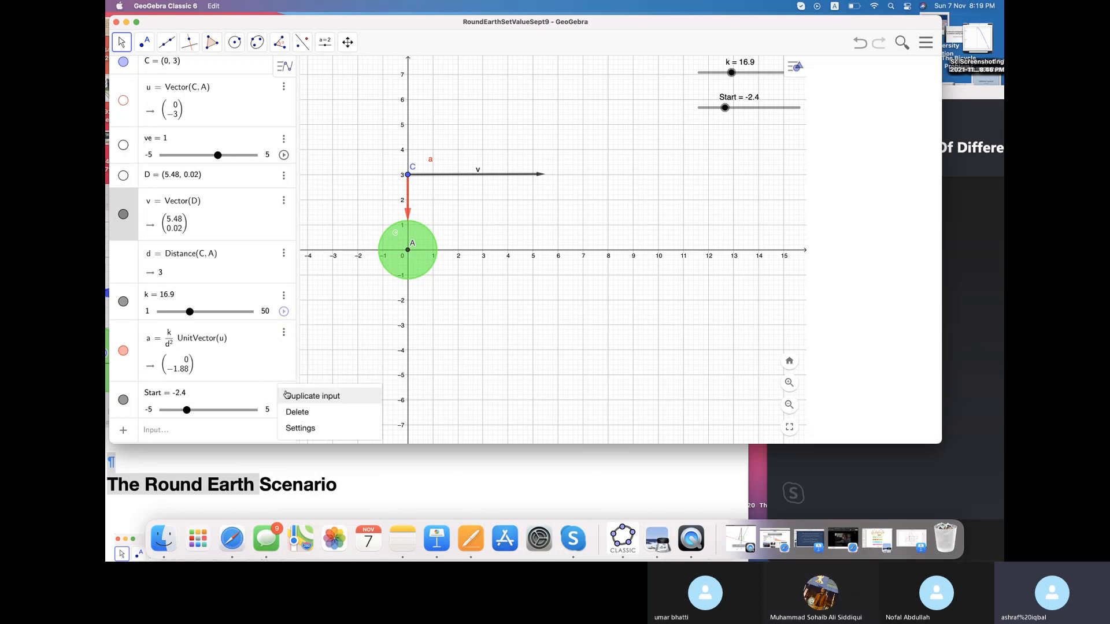
pyautogui.click(299, 429)
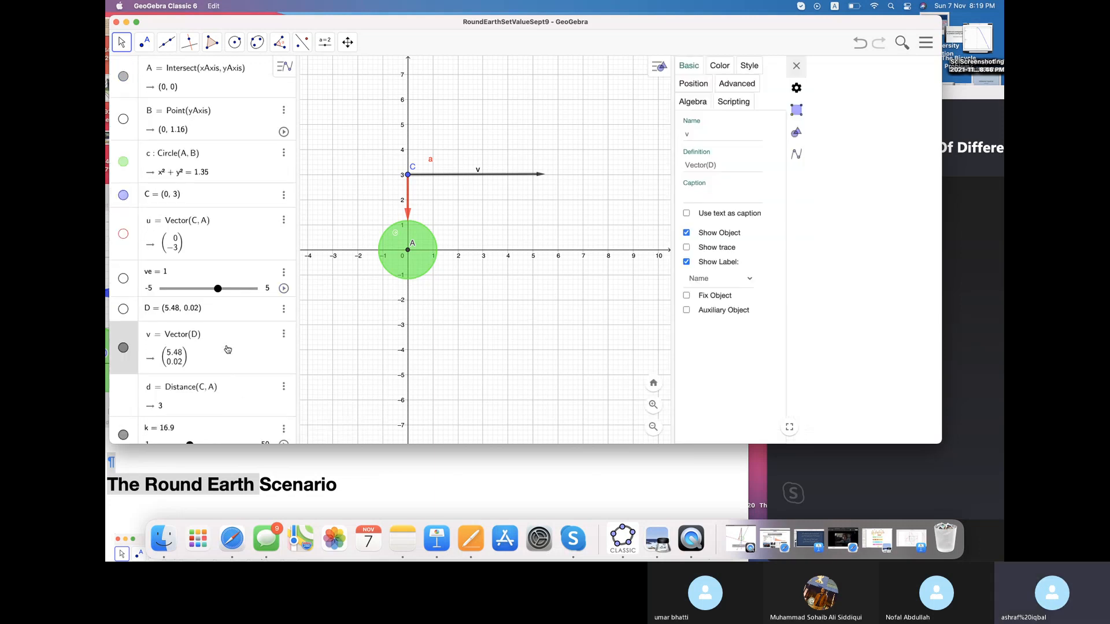
pyautogui.click(284, 335)
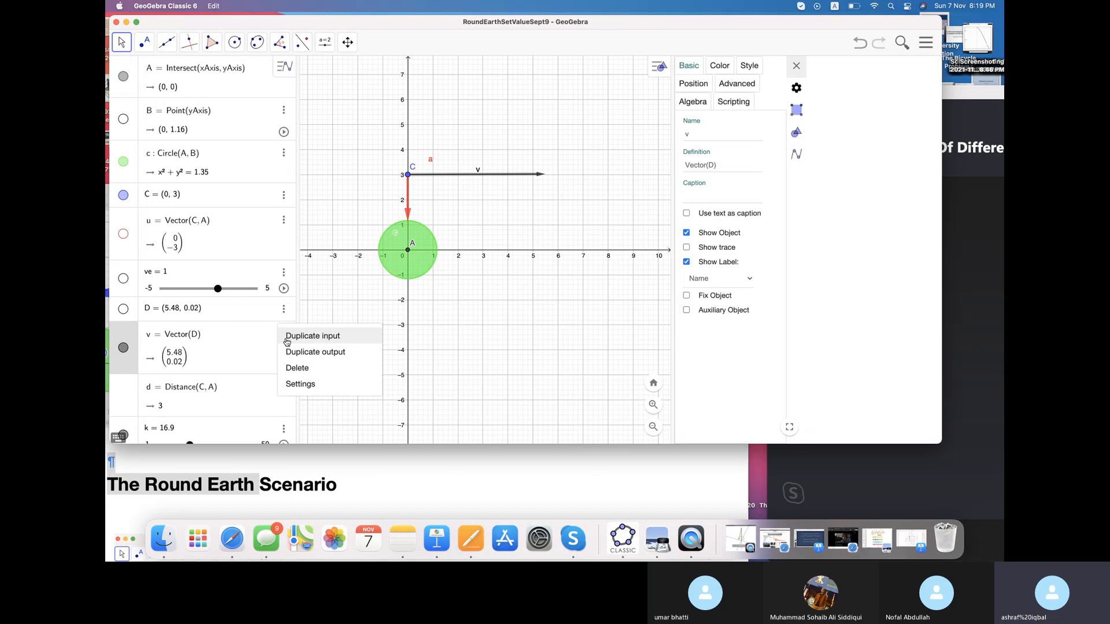
pyautogui.click(299, 384)
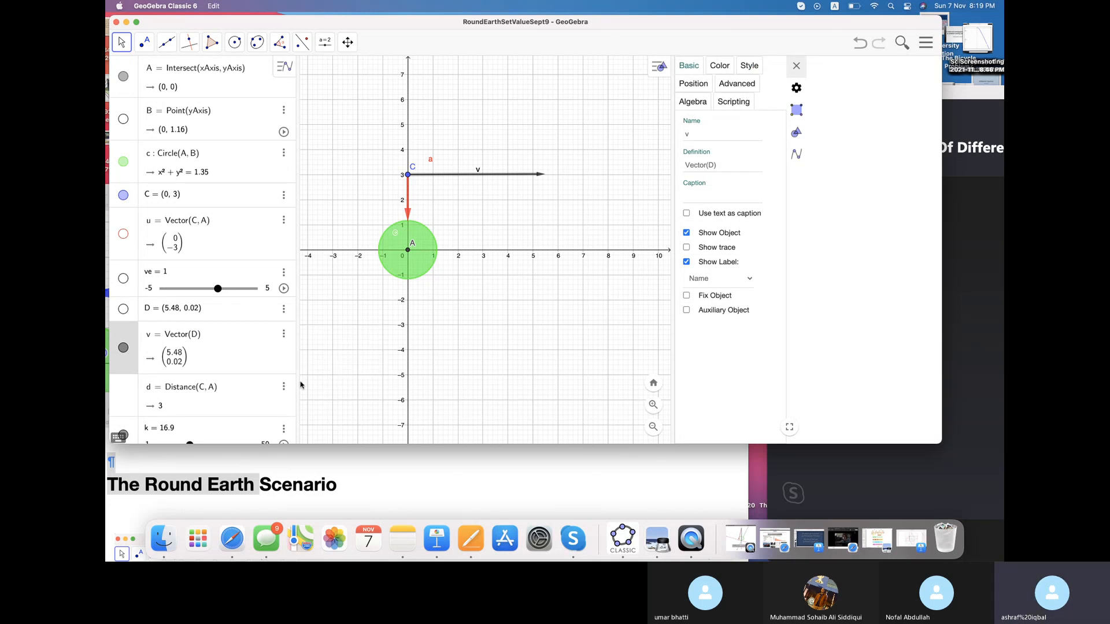
pyautogui.click(733, 103)
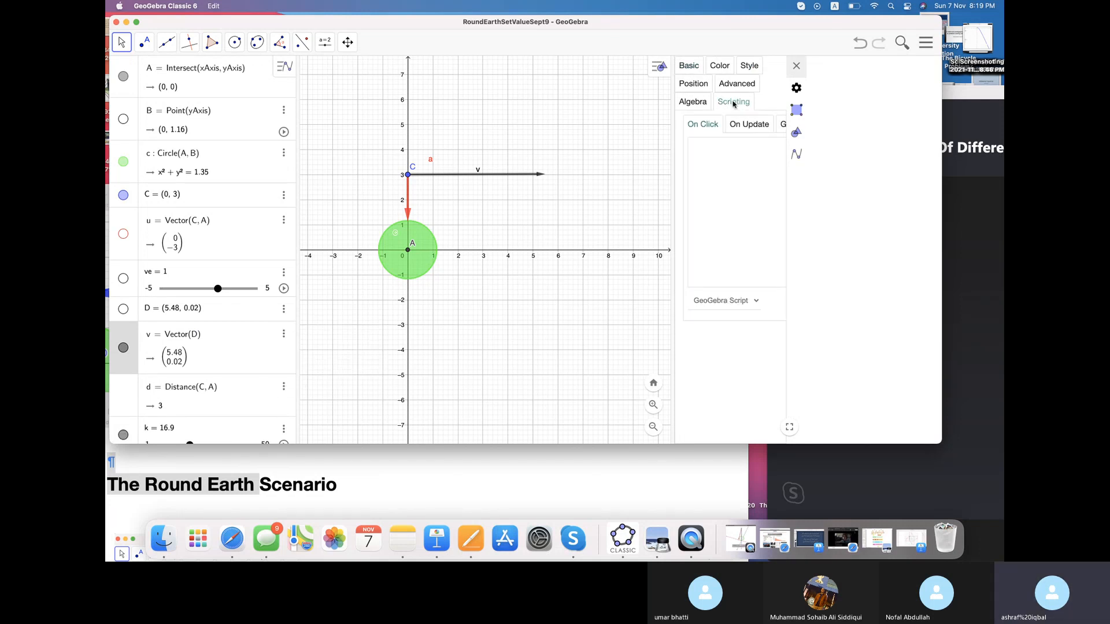
# - Delete the slider ve from the algebra list
pyautogui.scroll(-2, 213, 360)
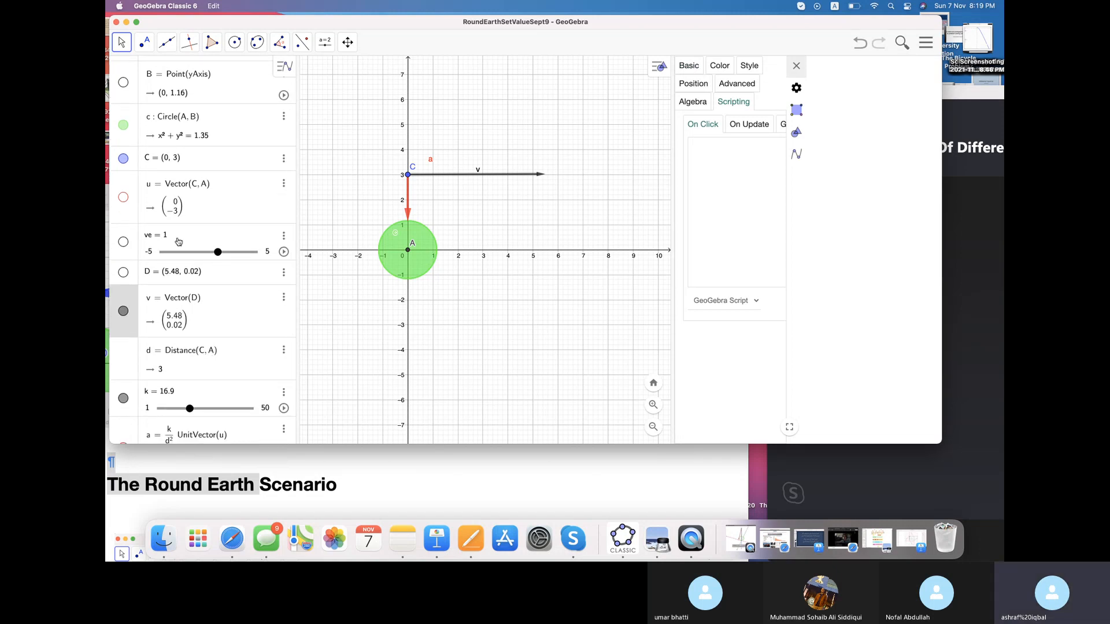
pyautogui.click(283, 235)
pyautogui.click(294, 252)
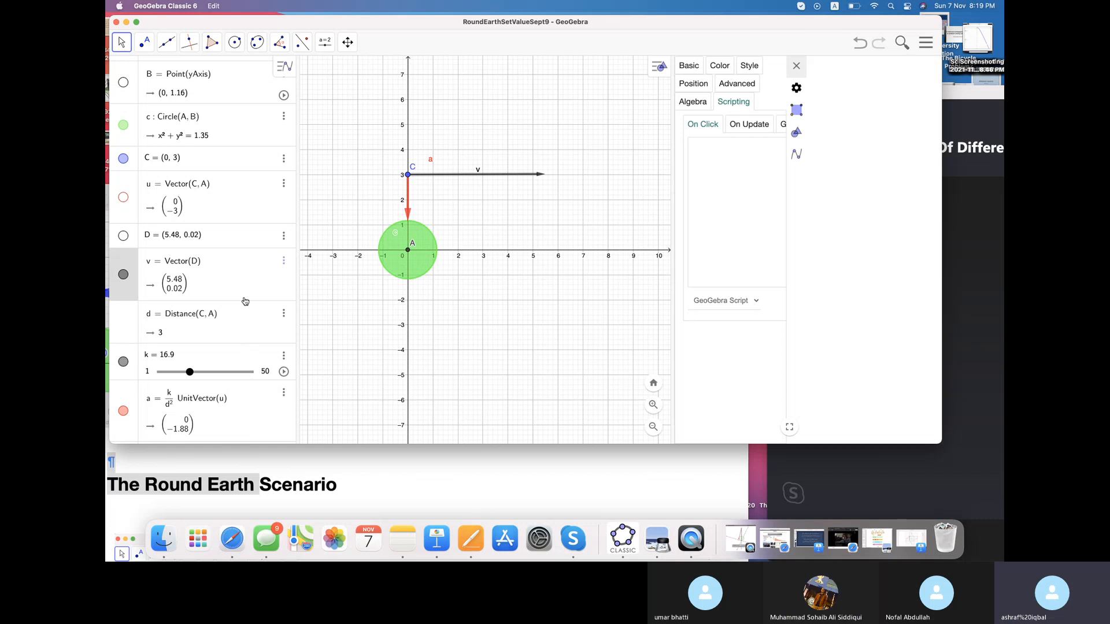
# - Remove the spaces from the second line of the Start slider's On Update script so it reads SetValue(v,v+0.01a), and close the settings
pyautogui.scroll(-3, 245, 301)
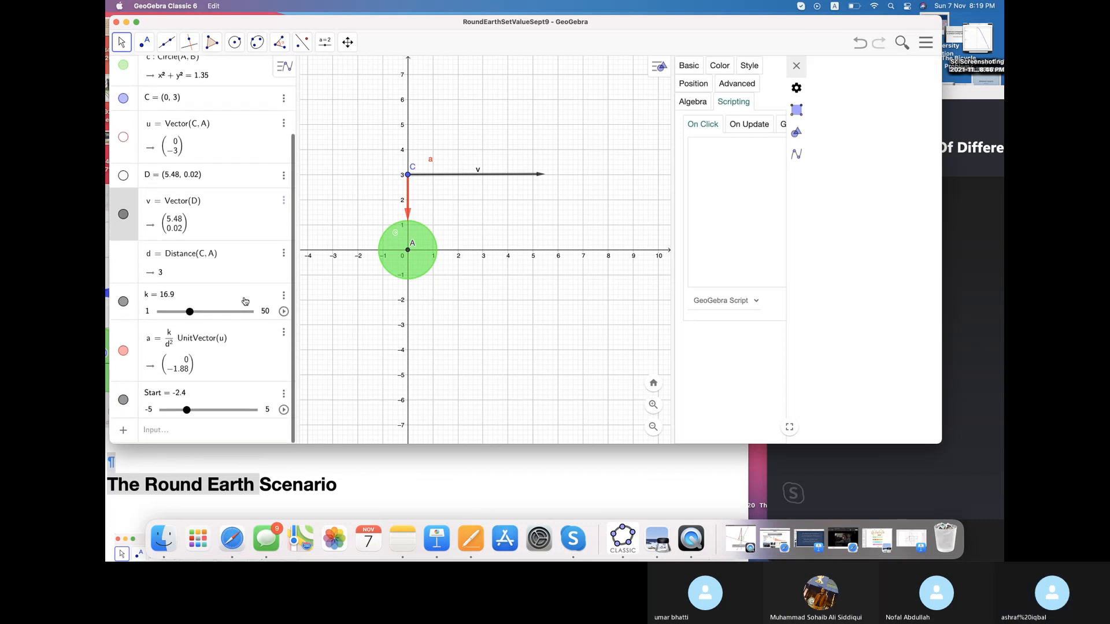
pyautogui.click(283, 394)
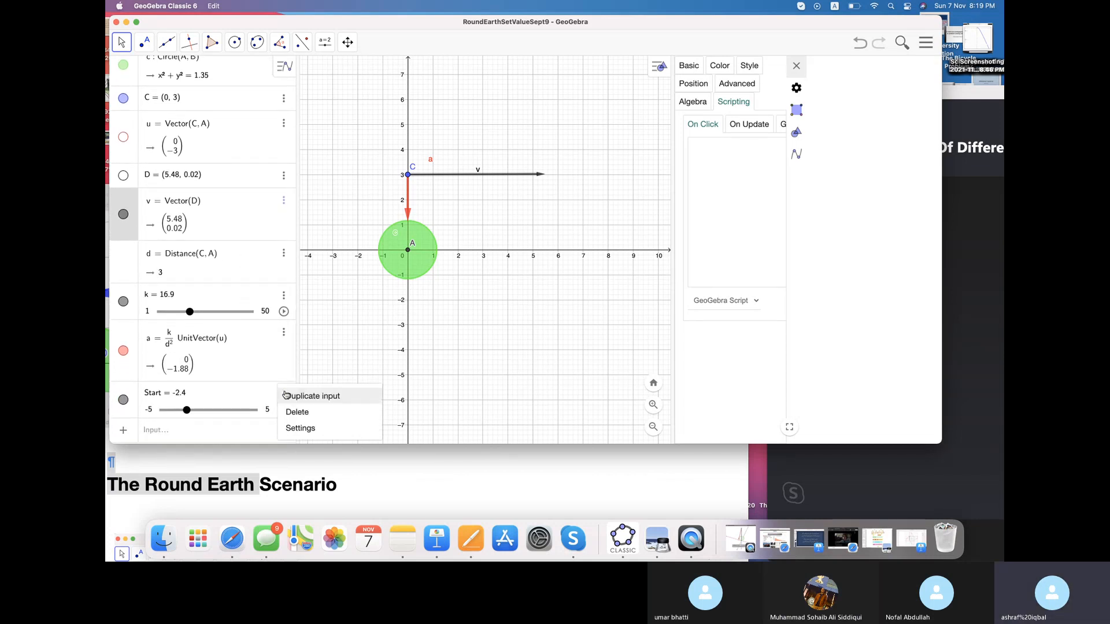
pyautogui.click(291, 428)
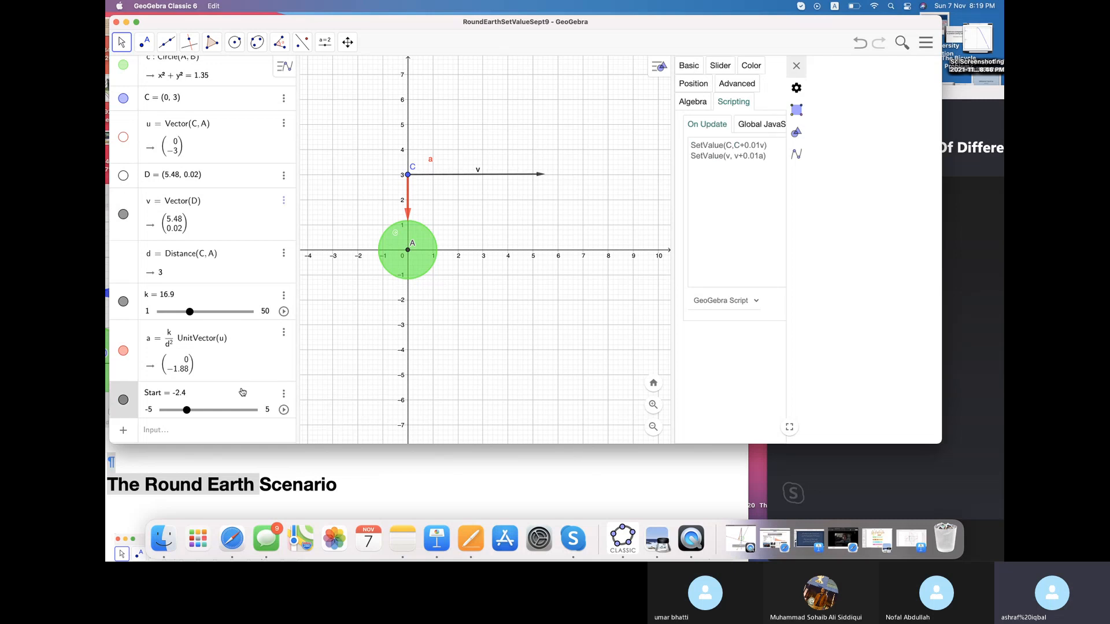
pyautogui.click(284, 394)
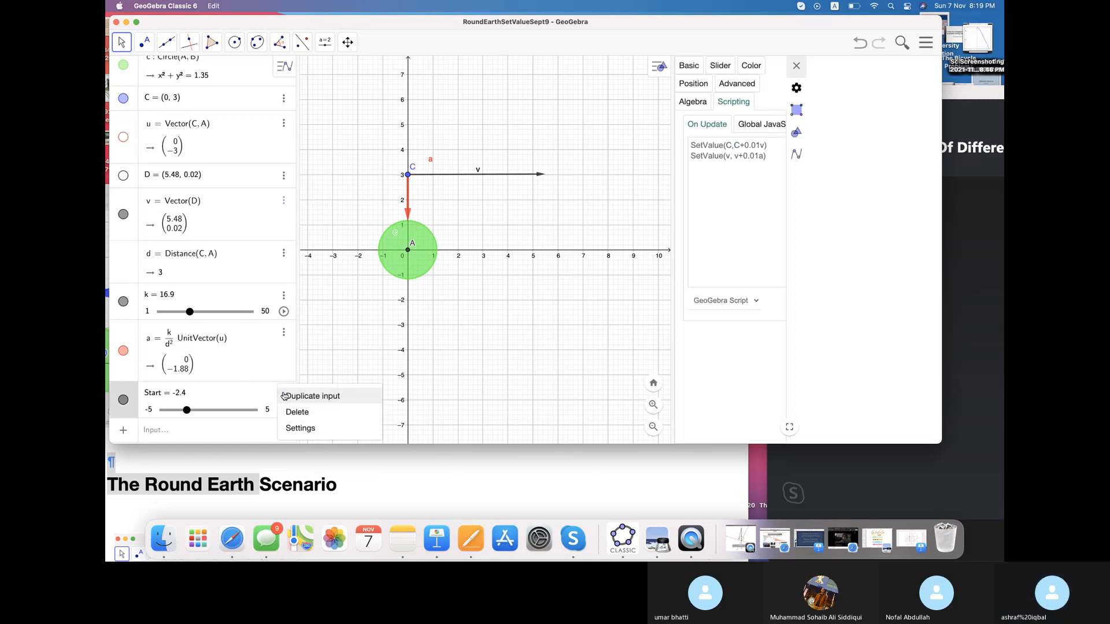
pyautogui.click(298, 428)
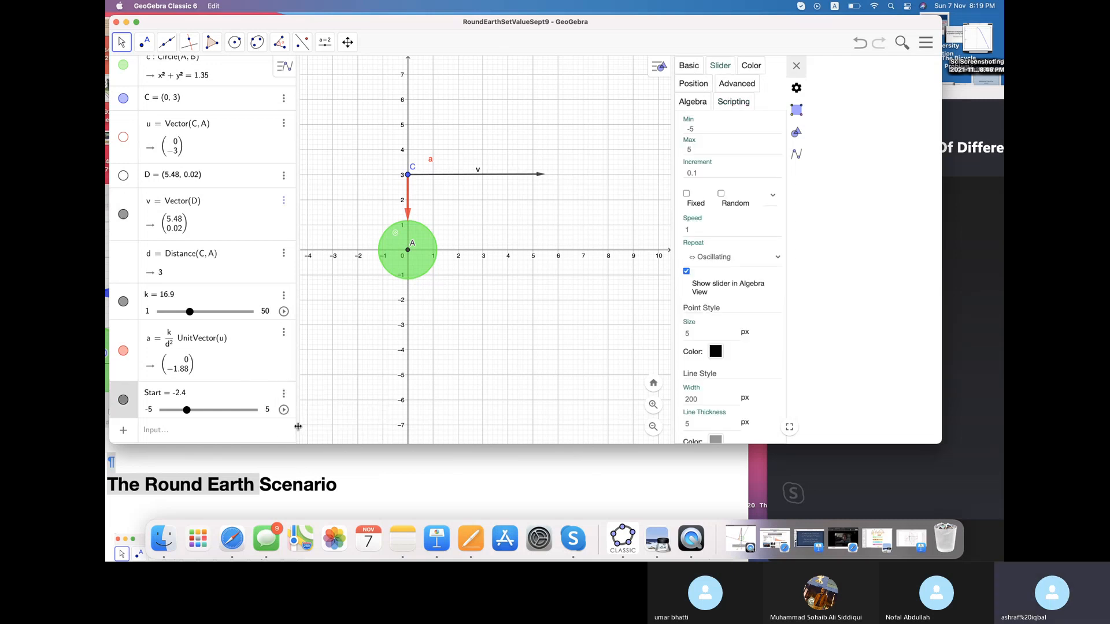
pyautogui.click(735, 103)
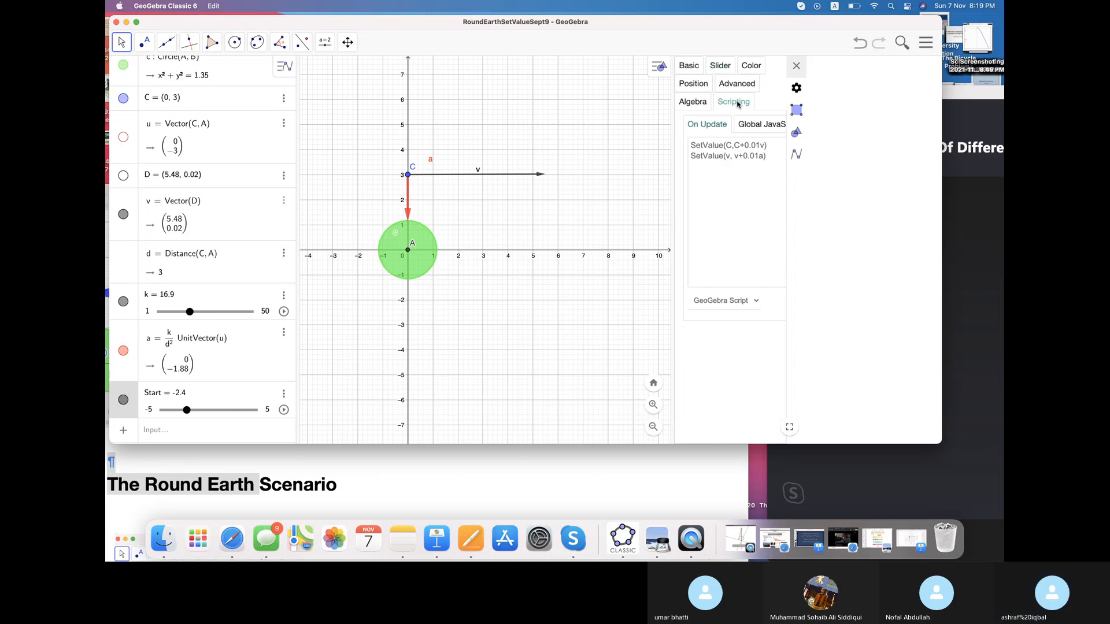
pyautogui.click(743, 156)
pyautogui.write('(')
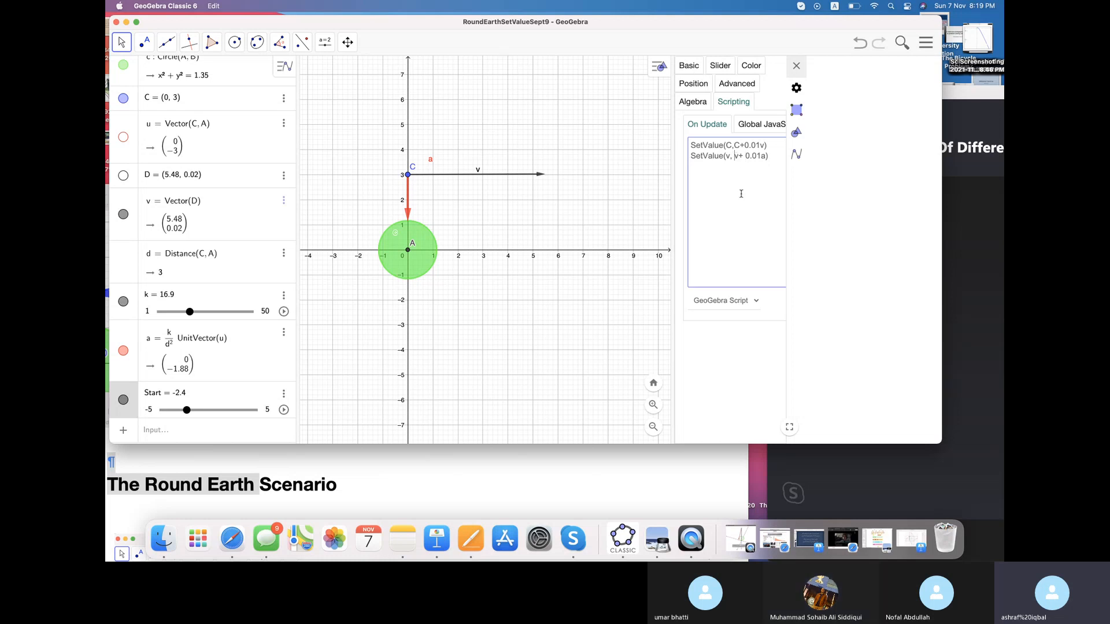
pyautogui.press('BackSpace')
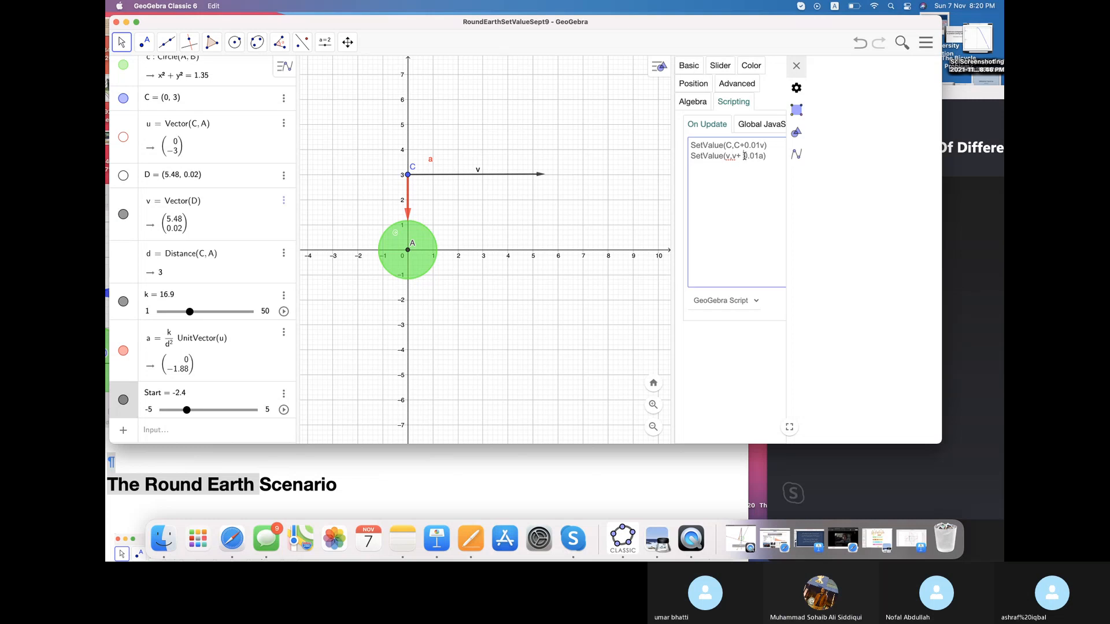
pyautogui.press('BackSpace')
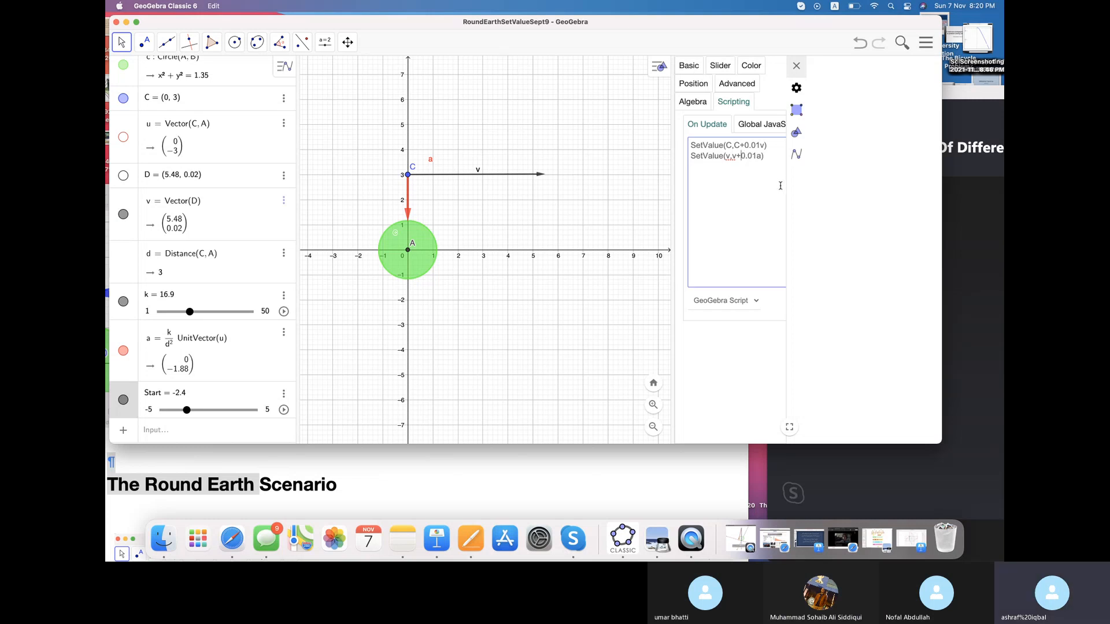
pyautogui.click(797, 67)
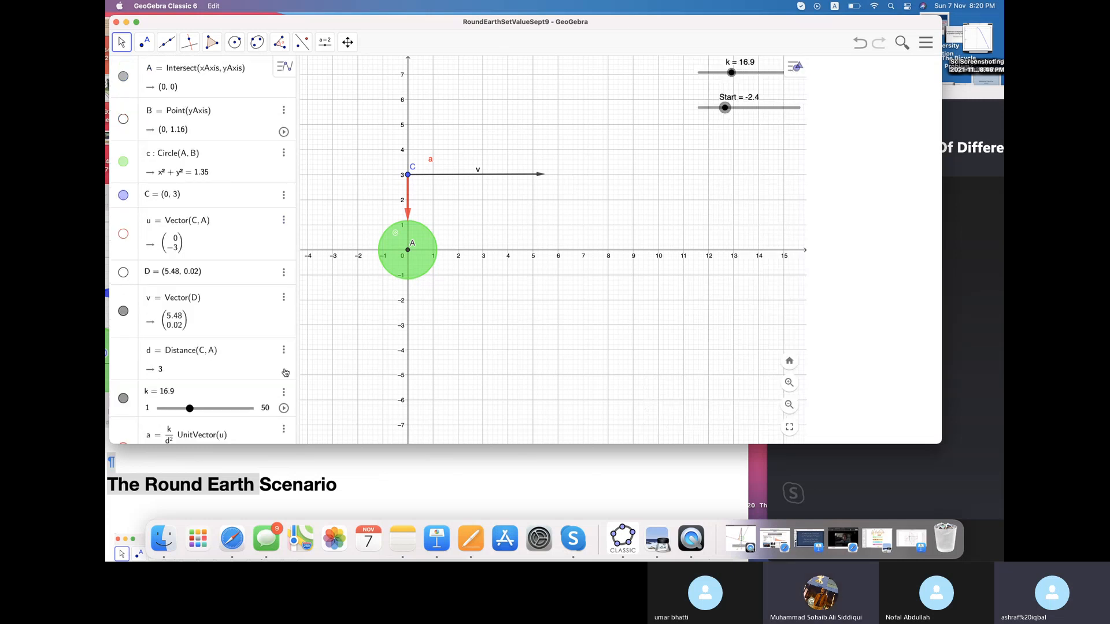
# - Run the animation of slider k and stop it at 22
pyautogui.click(284, 409)
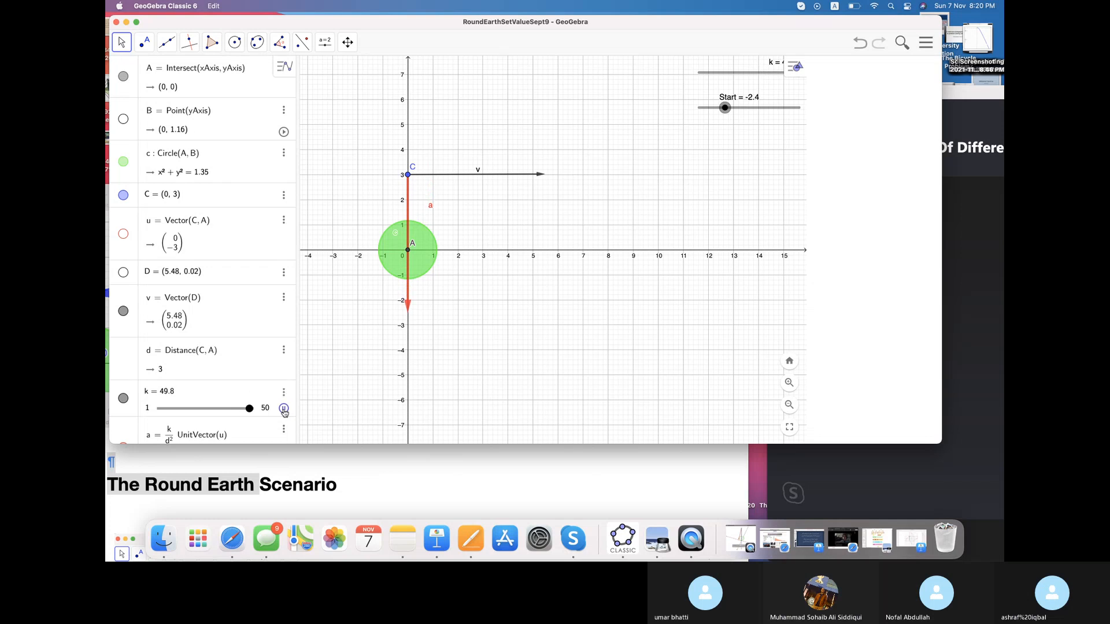
pyautogui.click(284, 409)
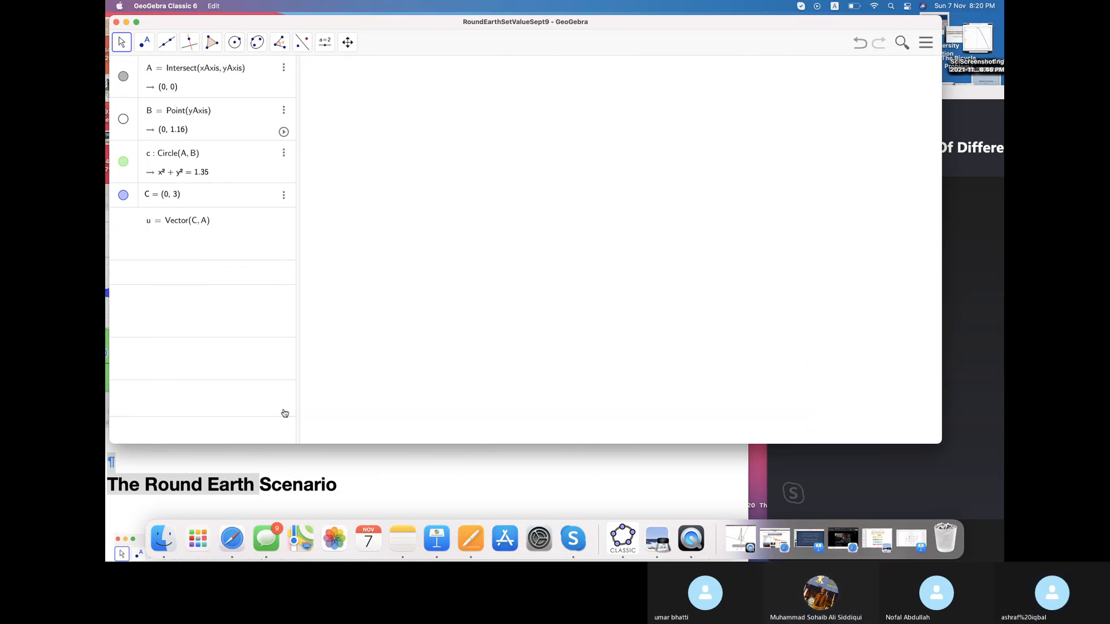
pyautogui.click(284, 409)
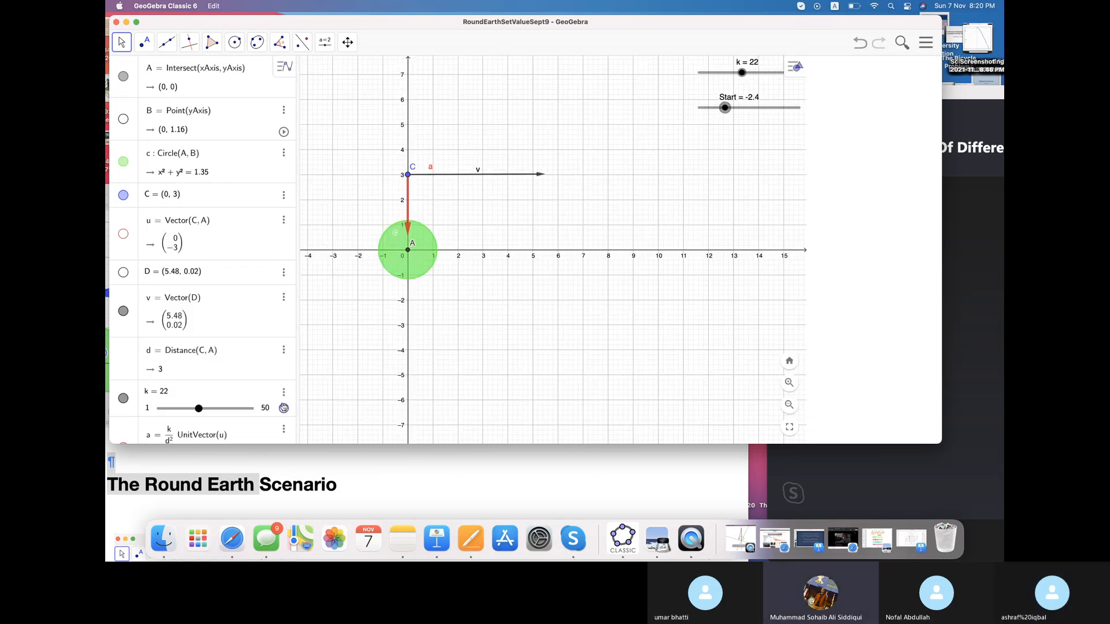
# - Open the Start slider's On Update script for review
pyautogui.scroll(-3, 260, 319)
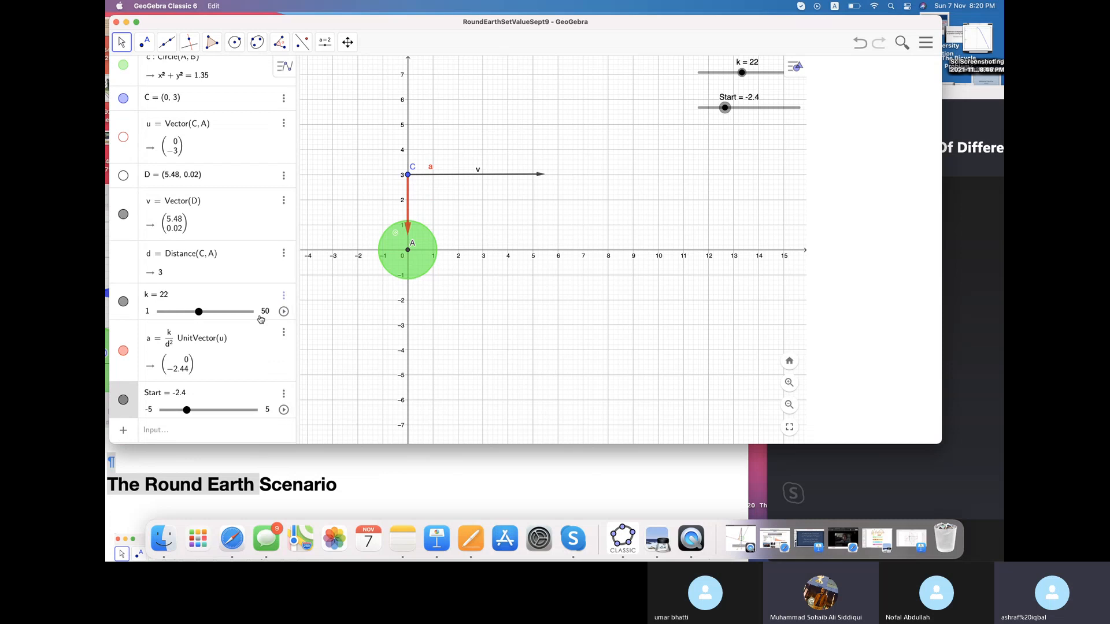
pyautogui.click(284, 393)
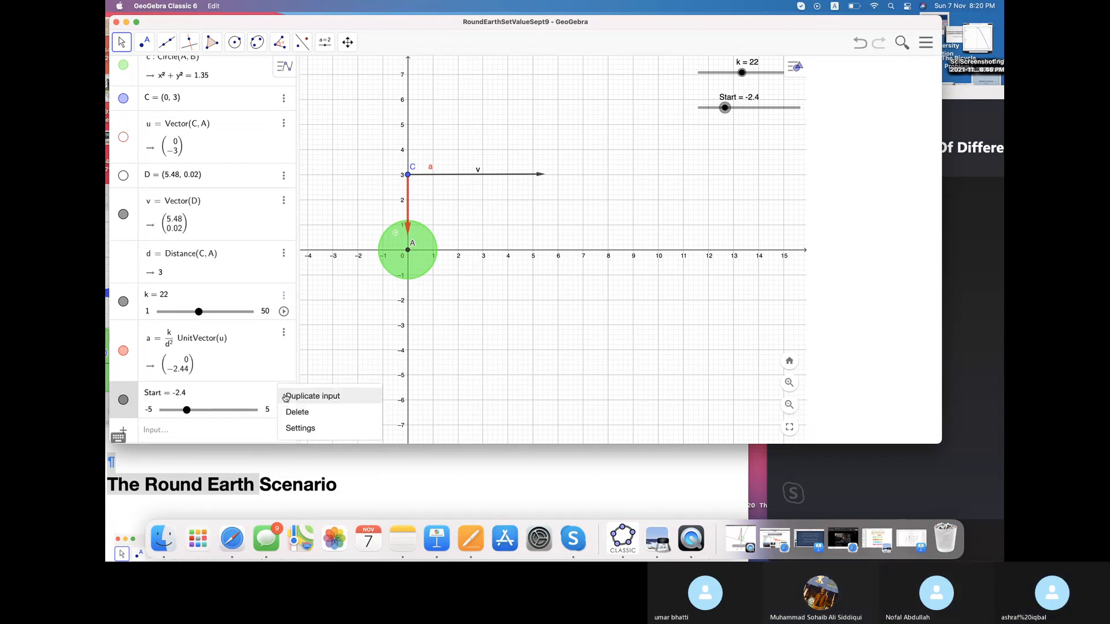
pyautogui.click(300, 431)
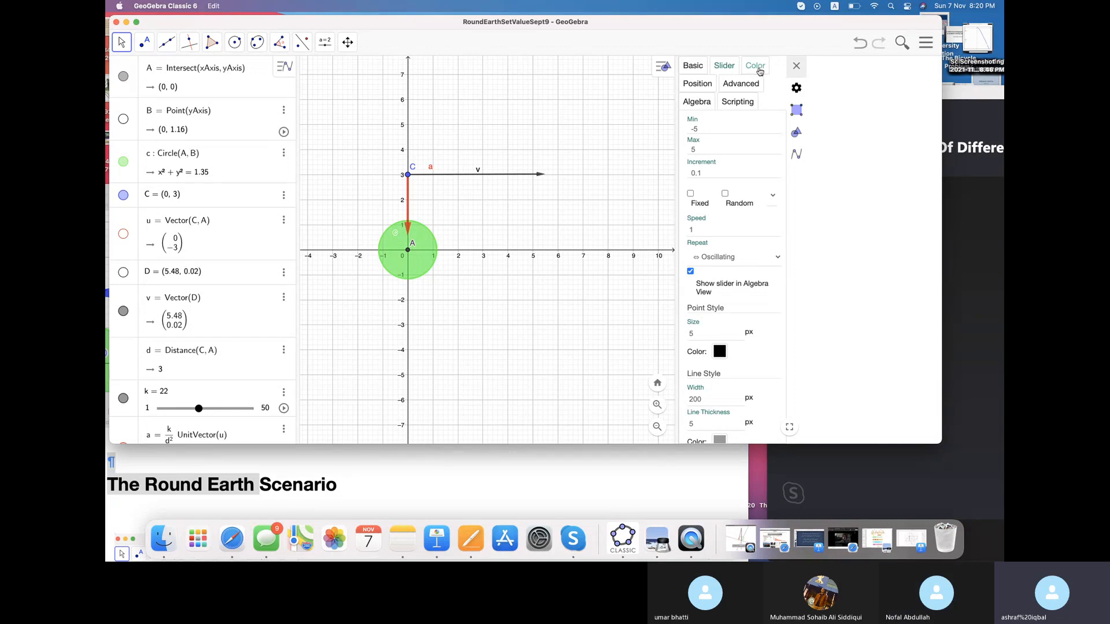
pyautogui.click(742, 102)
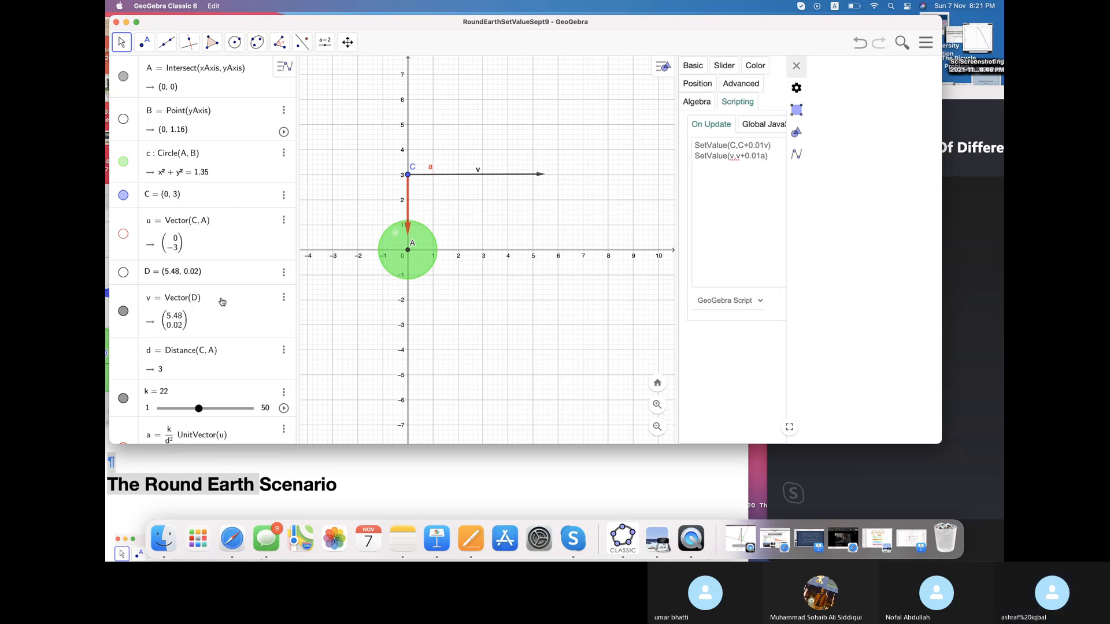
# - Hide and reshow vector v, and shorten it by moving its tip so its components are about (4.12, -0.02)
pyautogui.click(124, 312)
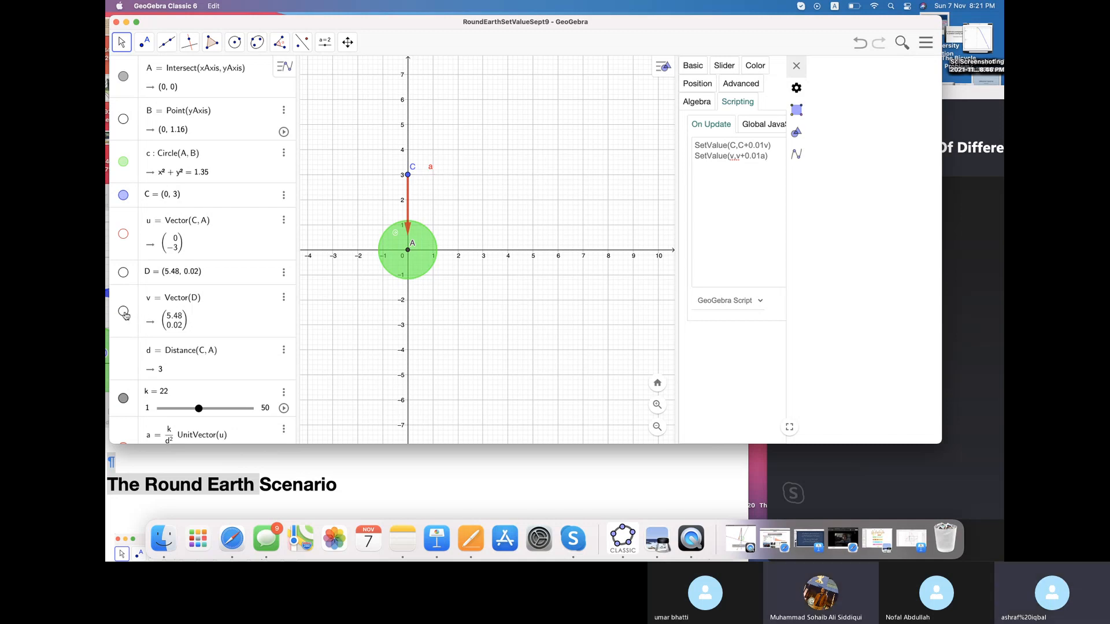
pyautogui.click(124, 312)
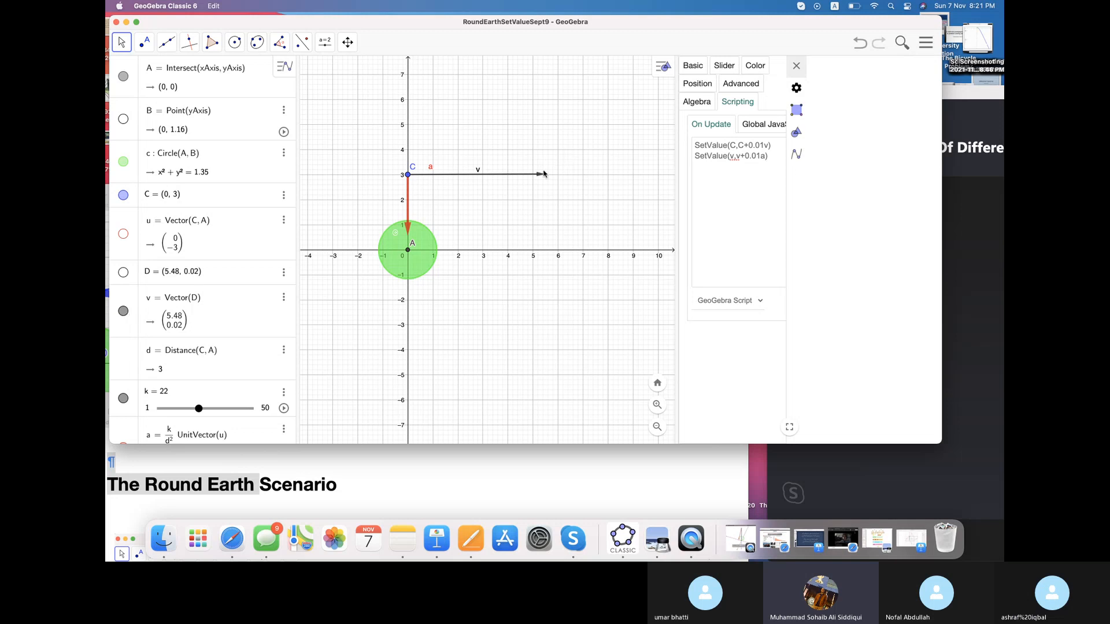
pyautogui.moveTo(544, 175); pyautogui.dragTo(489, 177)
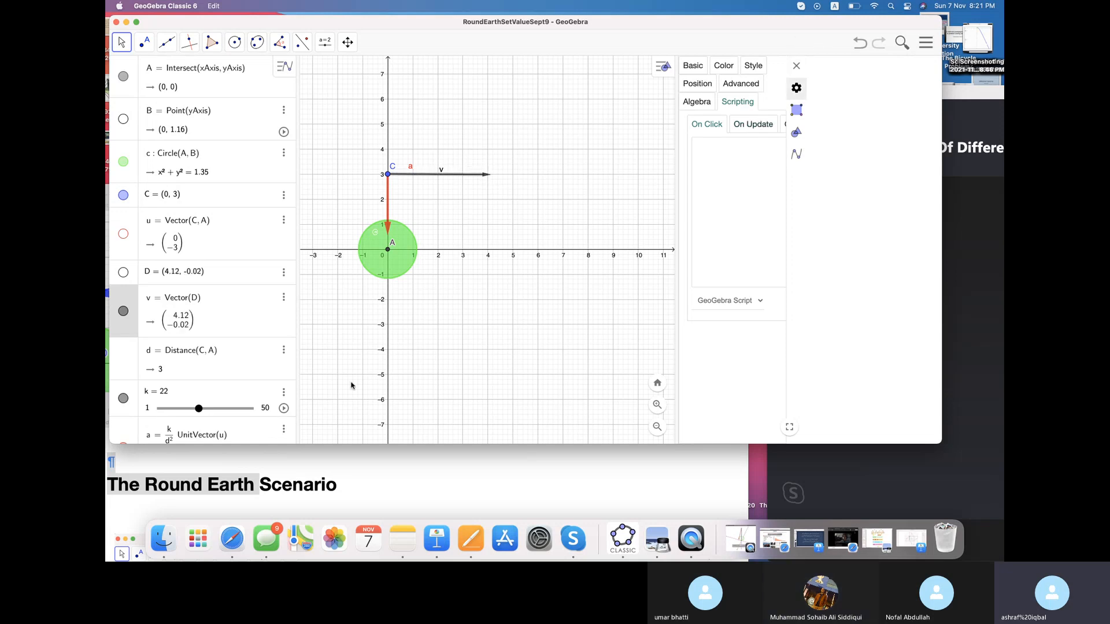
# - Open the Start slider's settings to view its range, increment and animation options
pyautogui.scroll(-3, 220, 347)
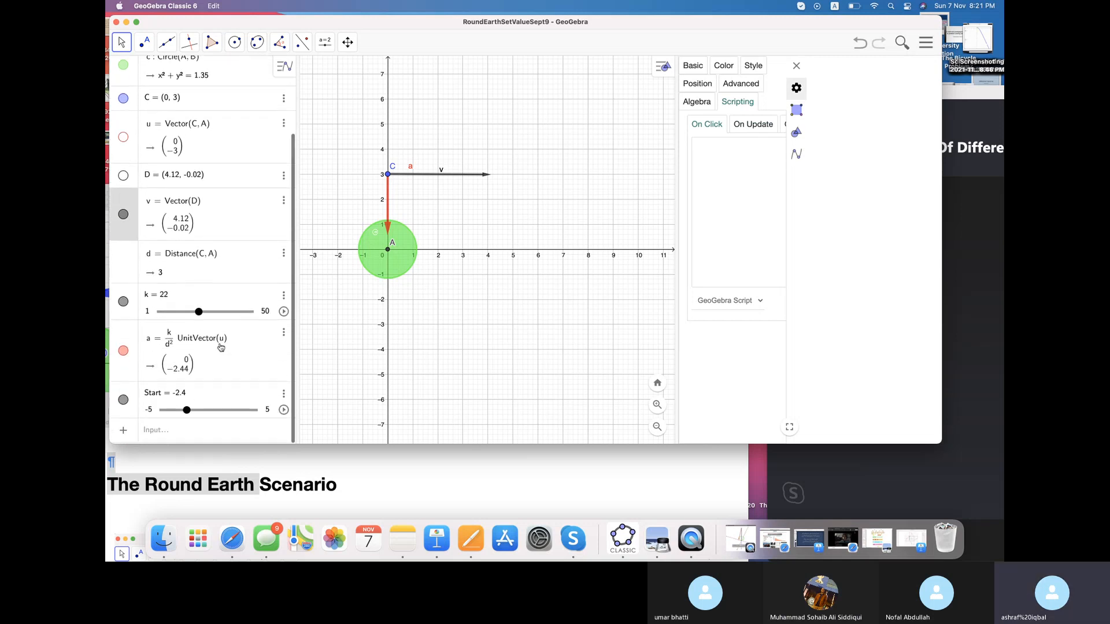
pyautogui.click(283, 393)
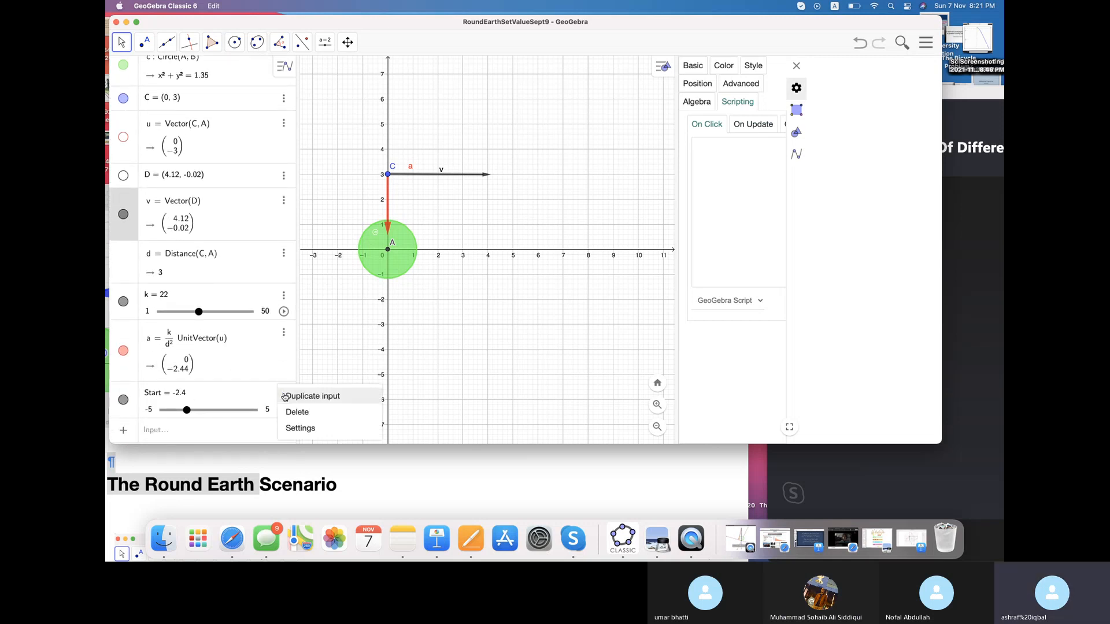
pyautogui.click(240, 403)
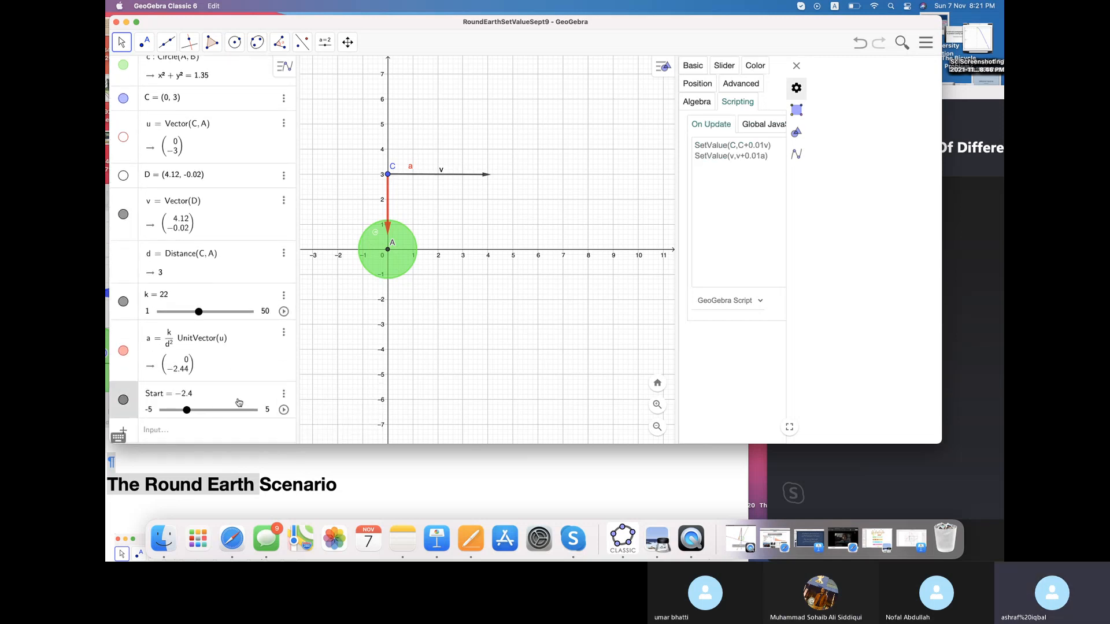
pyautogui.click(283, 394)
pyautogui.click(302, 427)
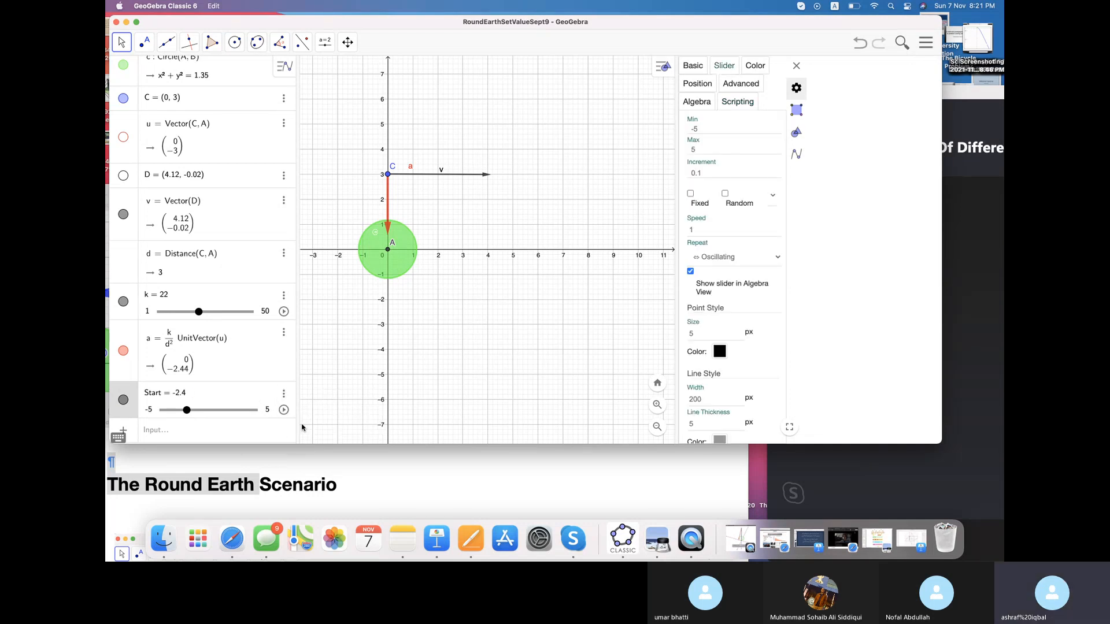
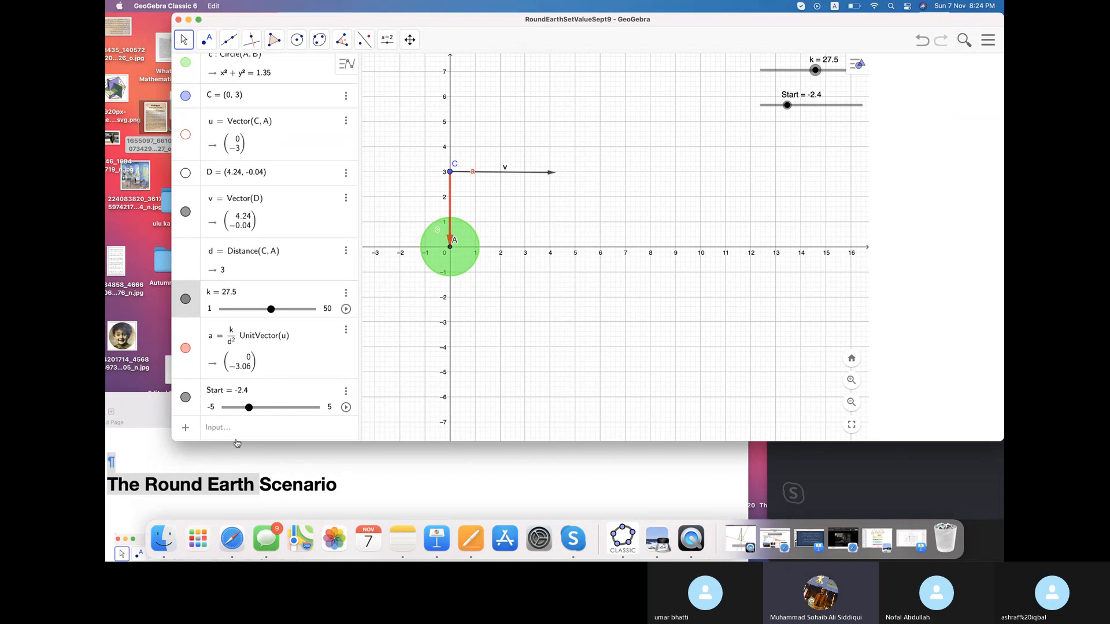
# - Create a free vector s with components (-2, 4)
pyautogui.click(236, 430)
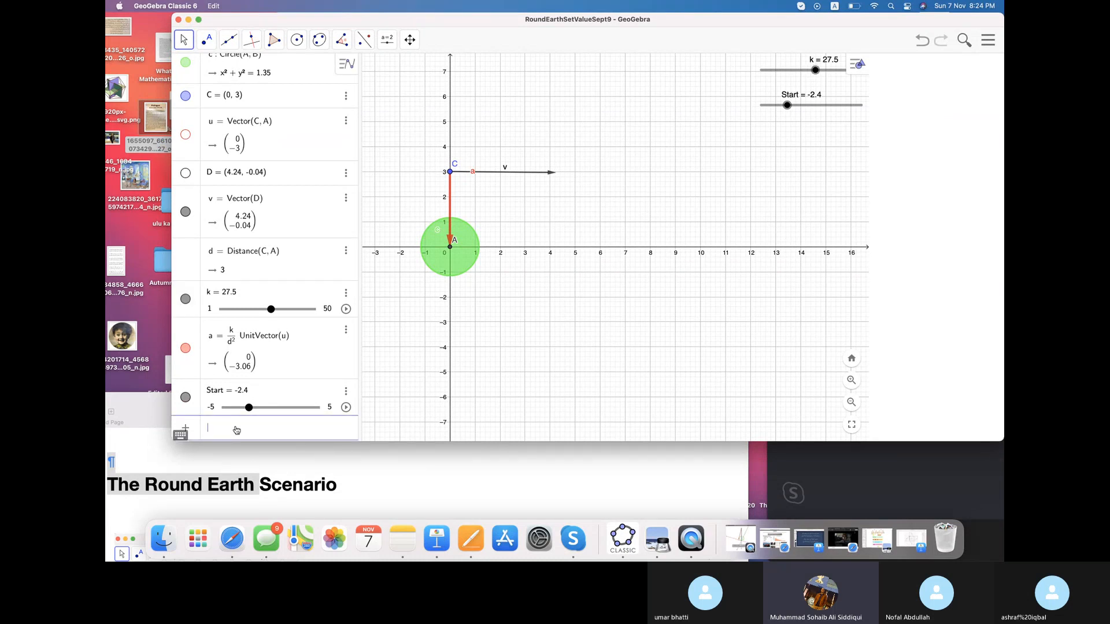
pyautogui.write('Vectr')
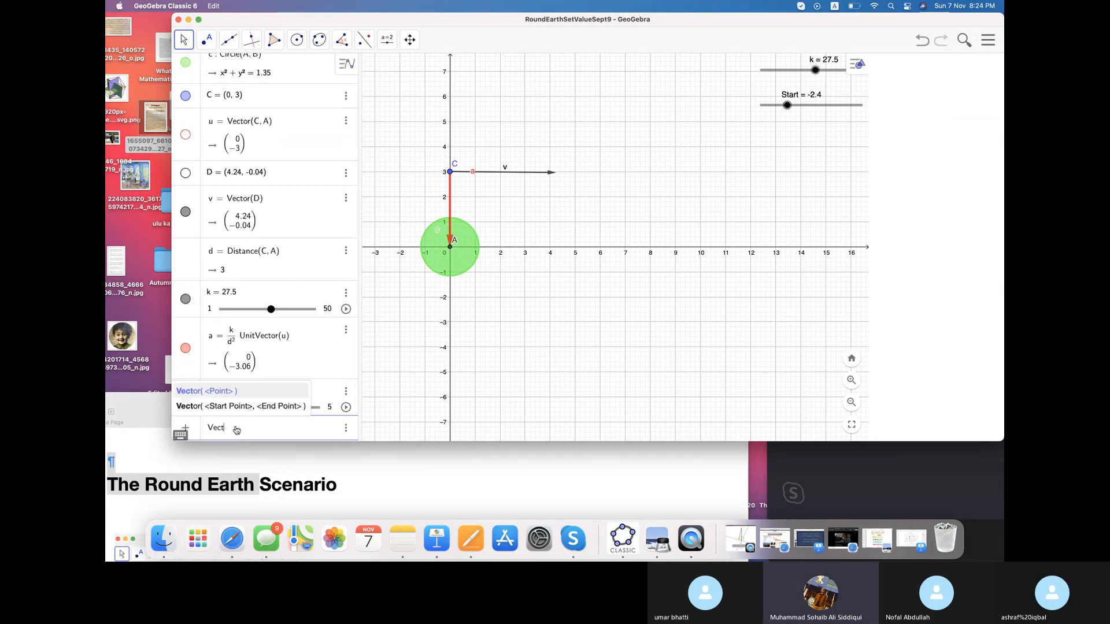
pyautogui.press('BackSpace')
pyautogui.press('BackSpace')
pyautogui.press('BackSpace')
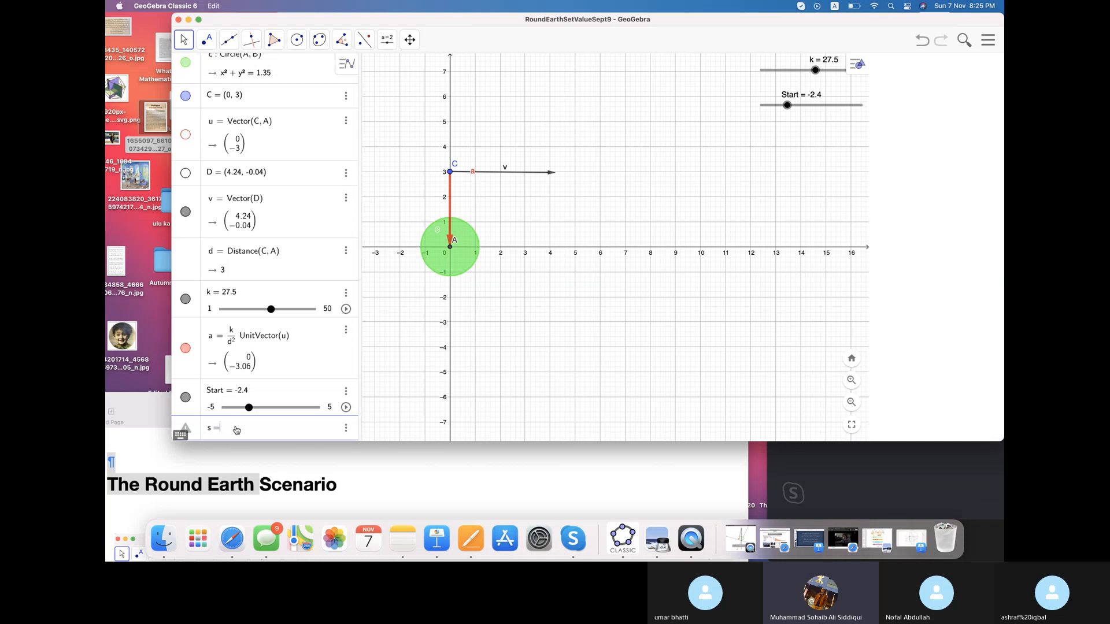
pyautogui.write('(')
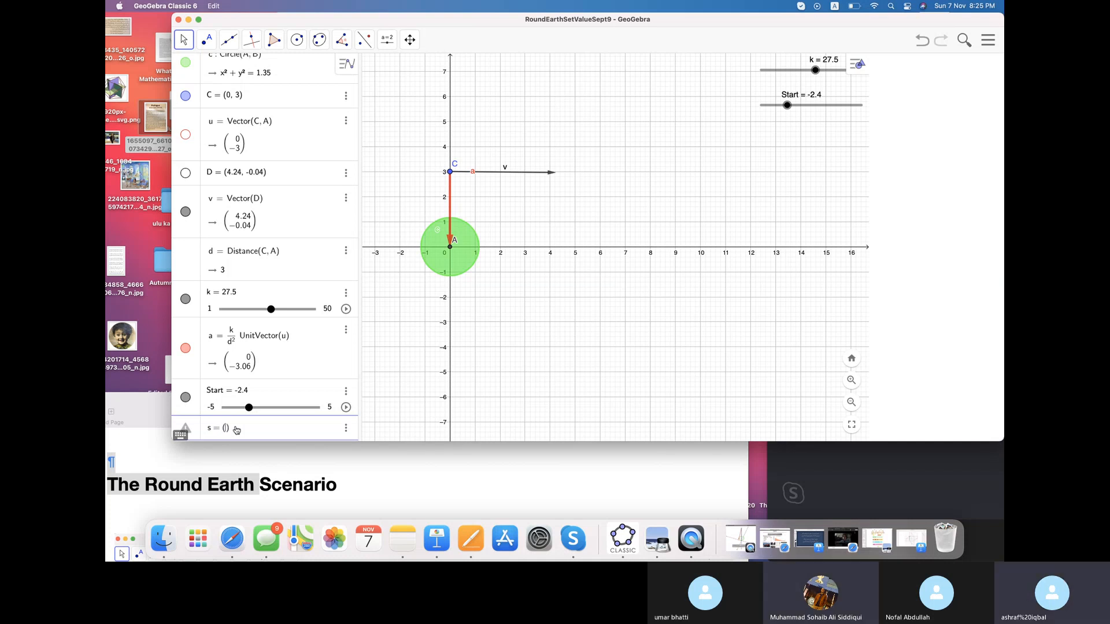
pyautogui.write('-2,4')
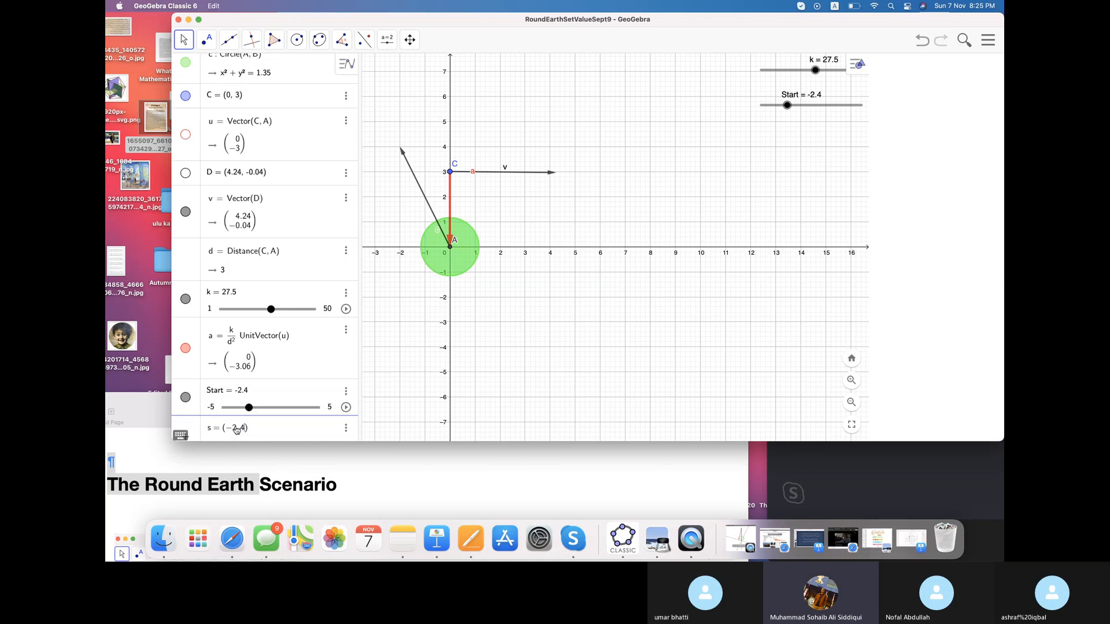
pyautogui.press('Return')
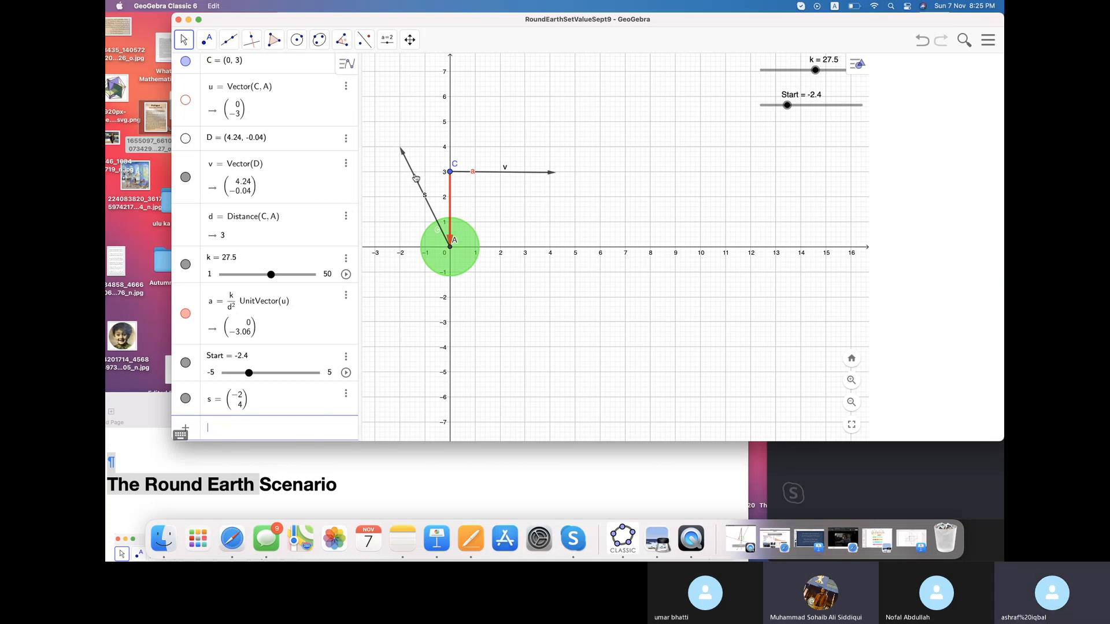
# - Set point C as the starting point of vector s, and swing its tip over to the upper right of C
pyautogui.click(346, 394)
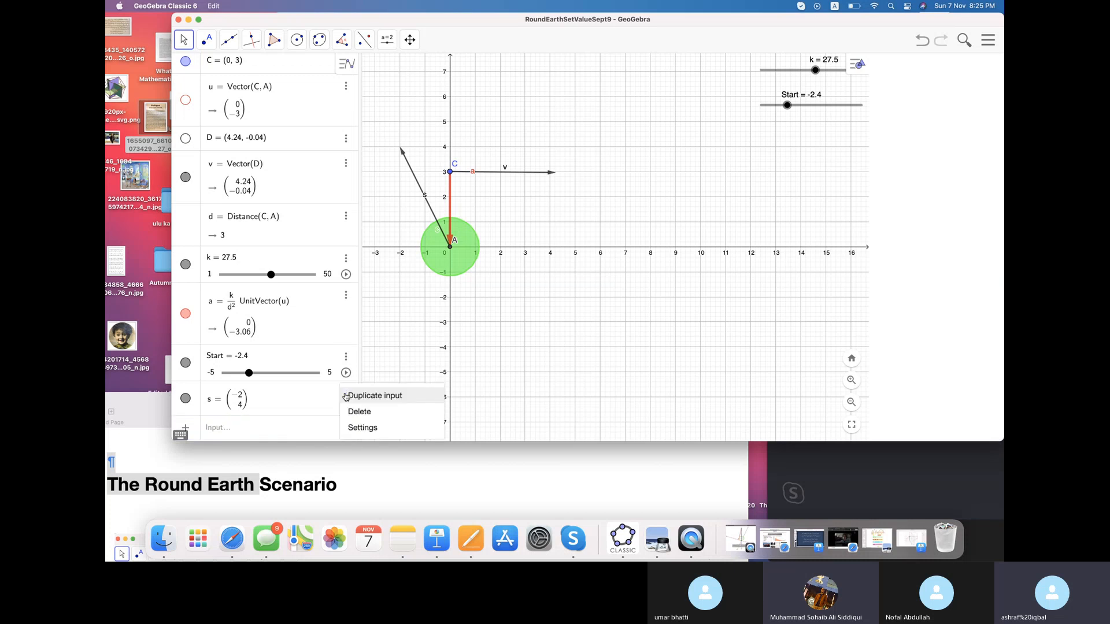
pyautogui.click(290, 400)
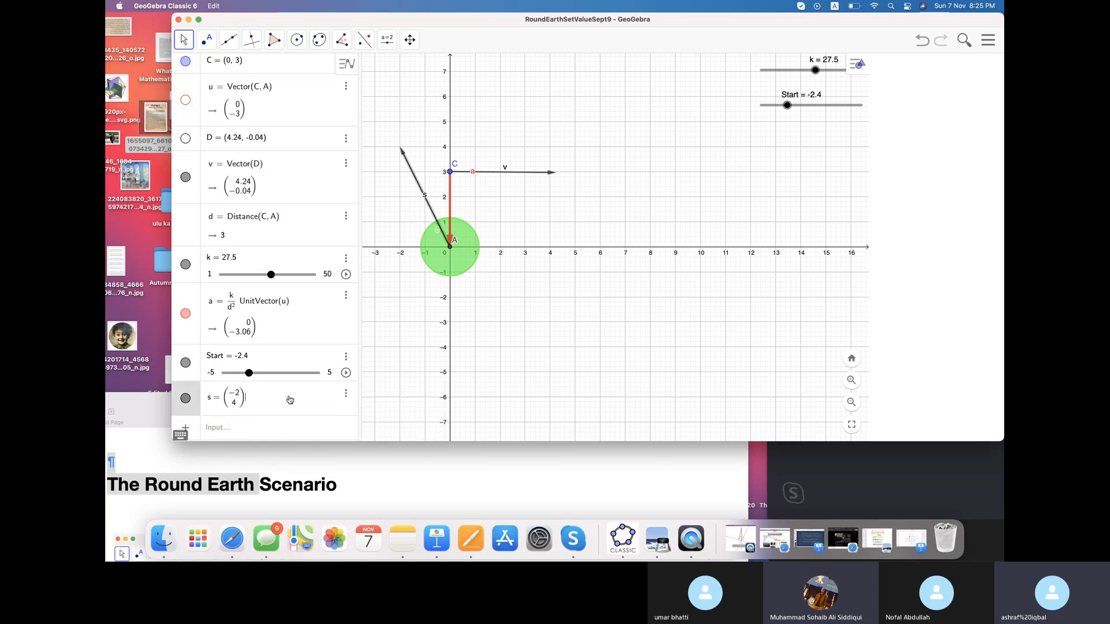
pyautogui.click(345, 394)
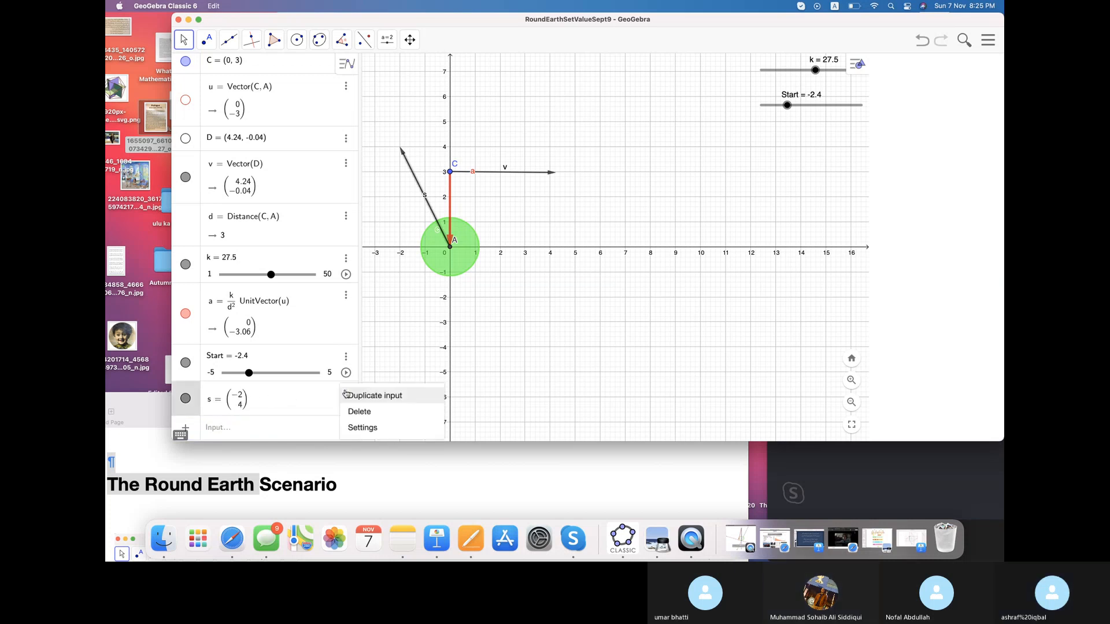
pyautogui.click(374, 433)
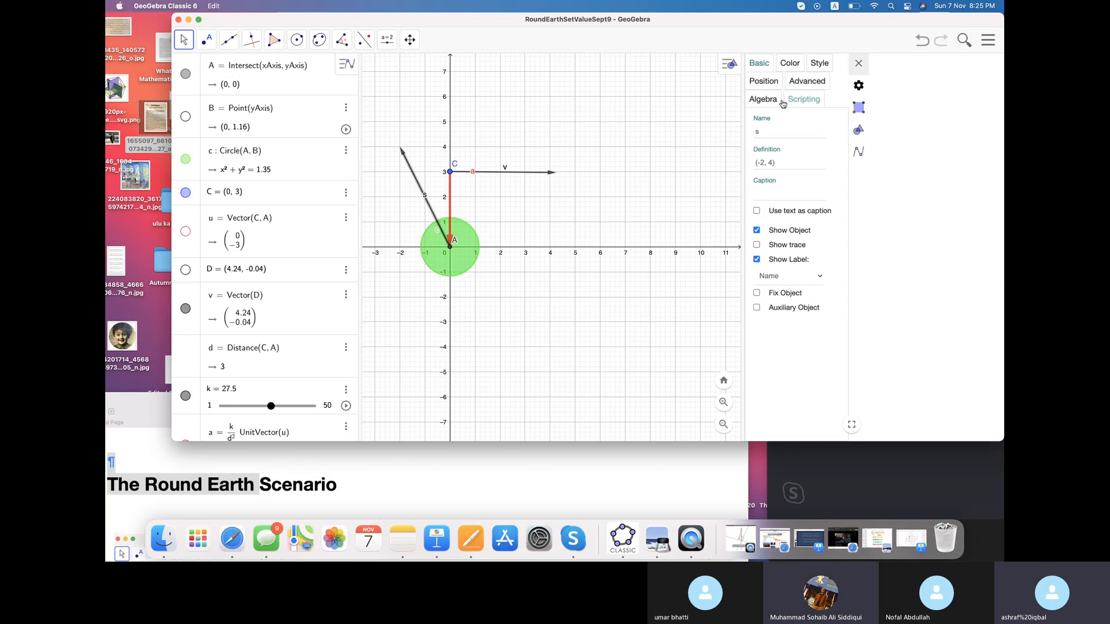
pyautogui.click(760, 83)
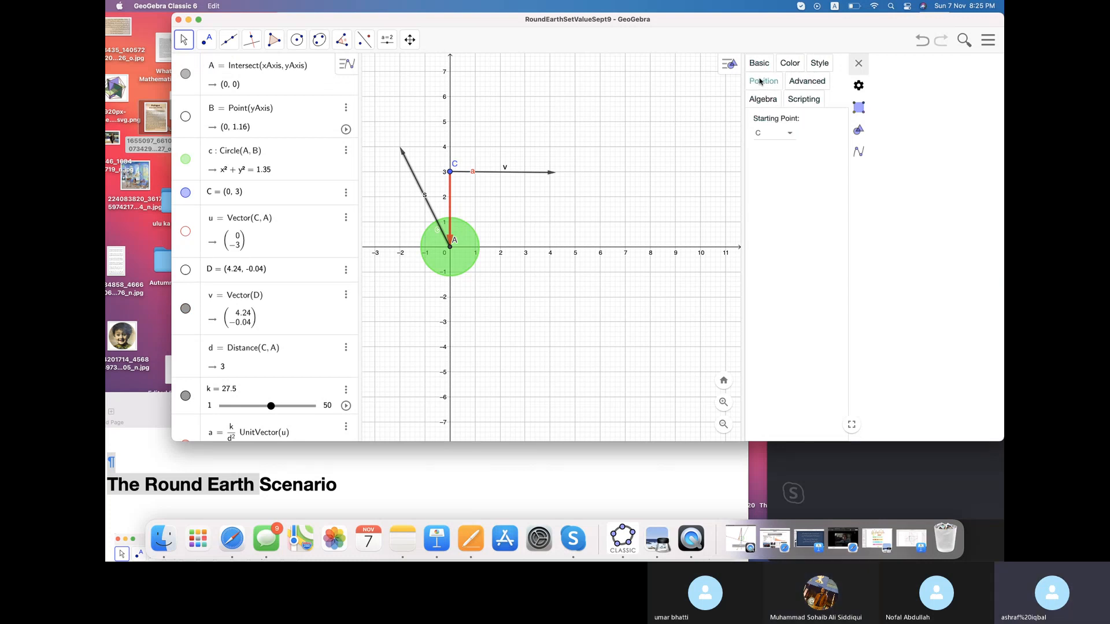
pyautogui.click(789, 133)
pyautogui.click(756, 167)
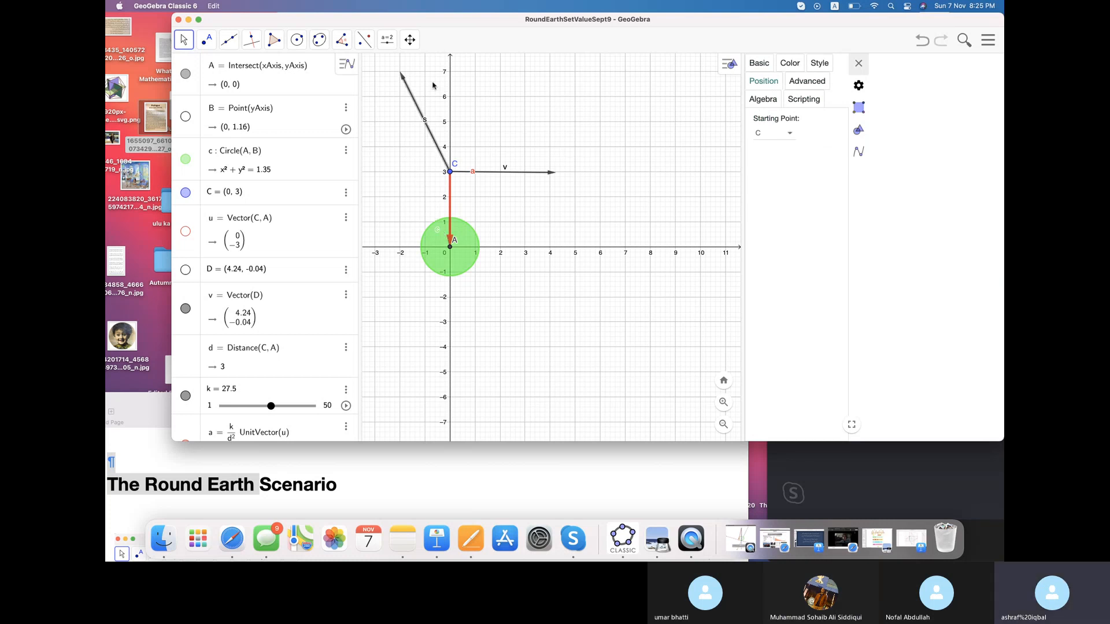
pyautogui.moveTo(401, 78); pyautogui.dragTo(556, 111)
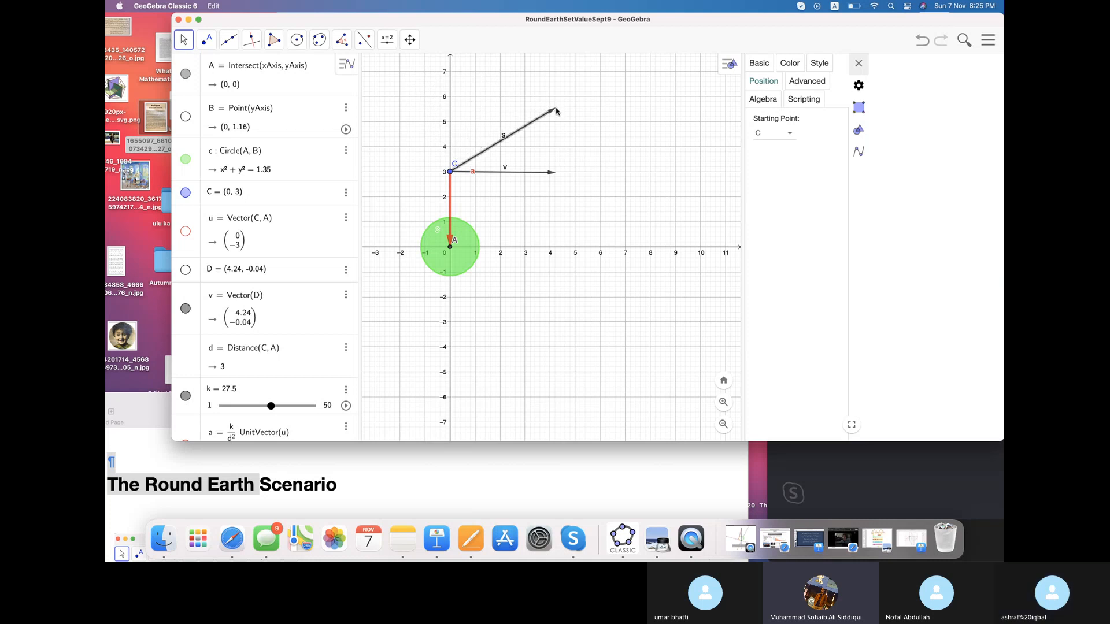
# - Delete the old vector v that is defined from point D
pyautogui.click(532, 176)
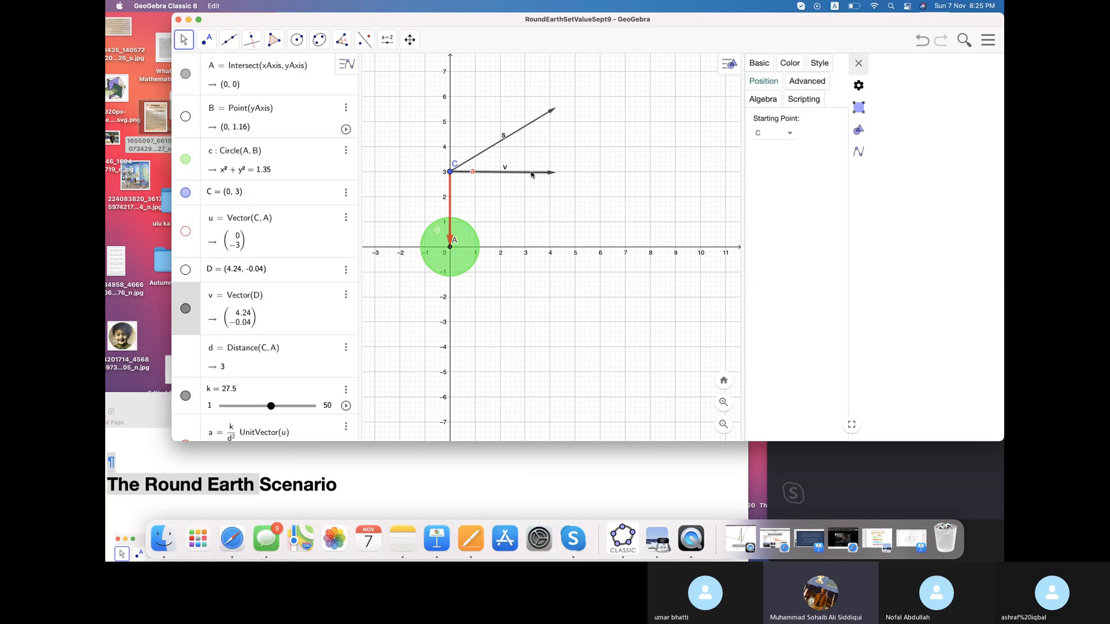
pyautogui.rightClick(530, 174)
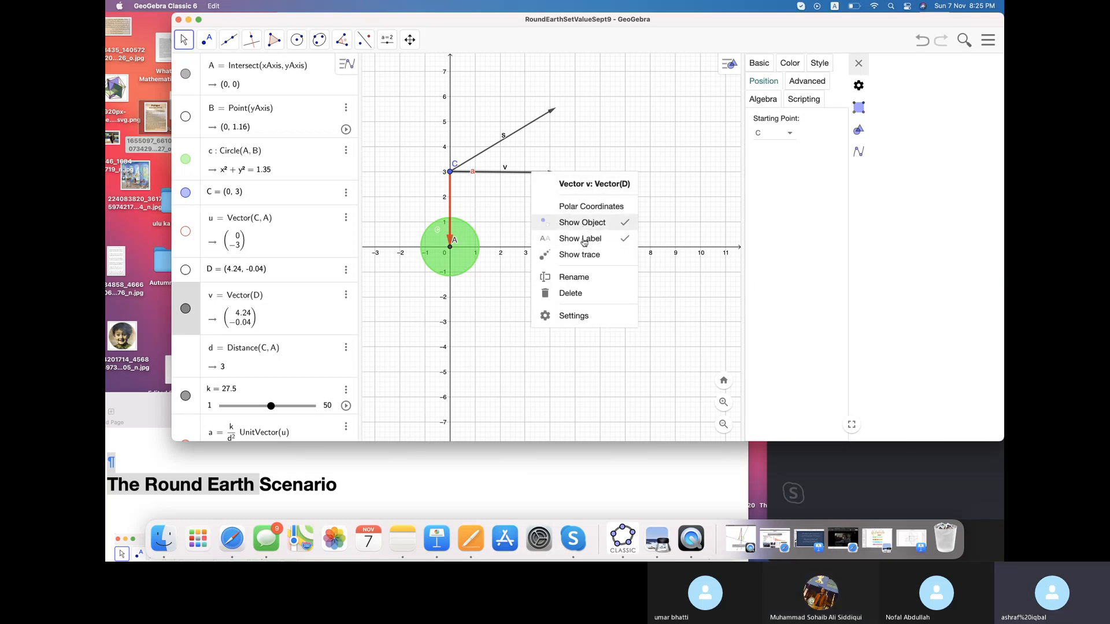
pyautogui.click(585, 295)
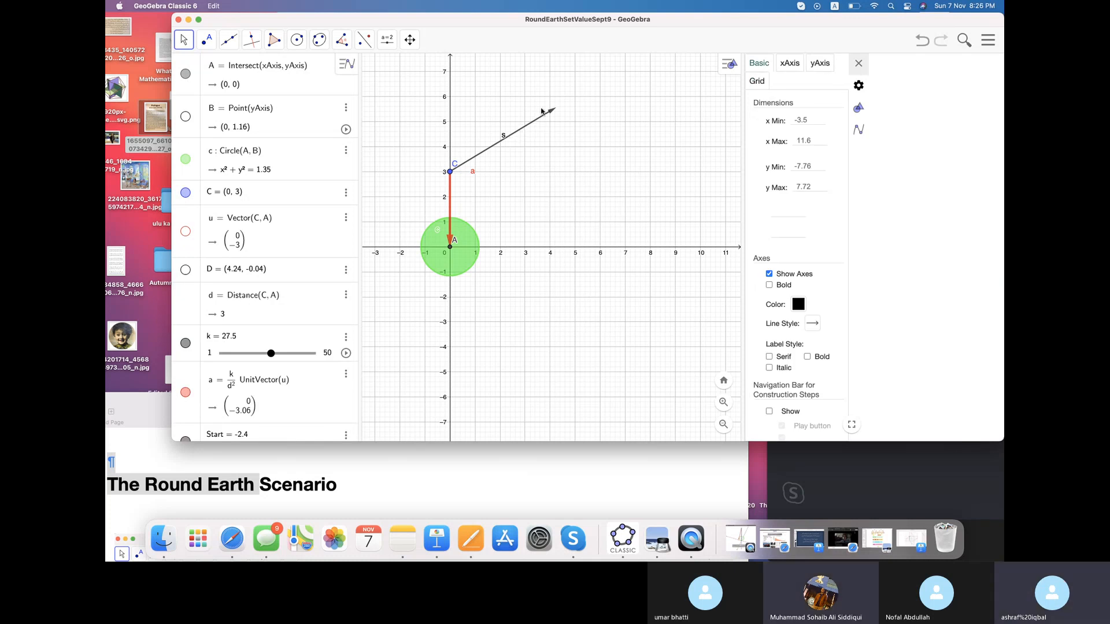
# - Move vector s's tip level with C so its components are about (4.56, 0.01), and move label a to the left of its arrow
pyautogui.moveTo(554, 111)
pyautogui.mouseDown()
pyautogui.moveTo(570, 173)
pyautogui.moveTo(561, 131)
pyautogui.mouseUp()
pyautogui.scroll(2, 510, 152)
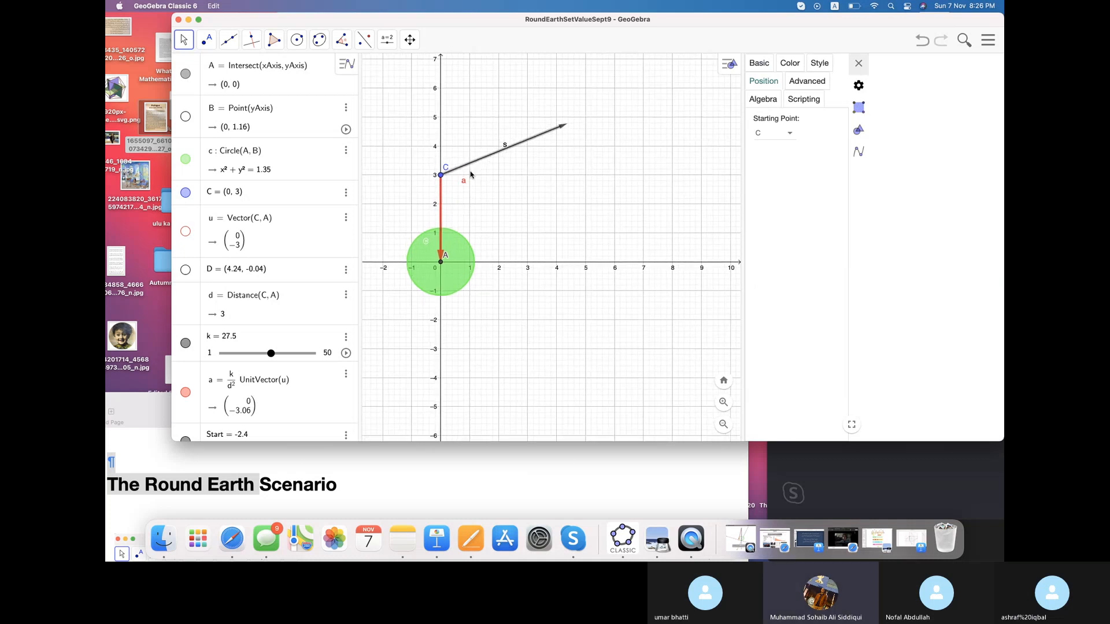
pyautogui.moveTo(464, 186); pyautogui.dragTo(422, 200)
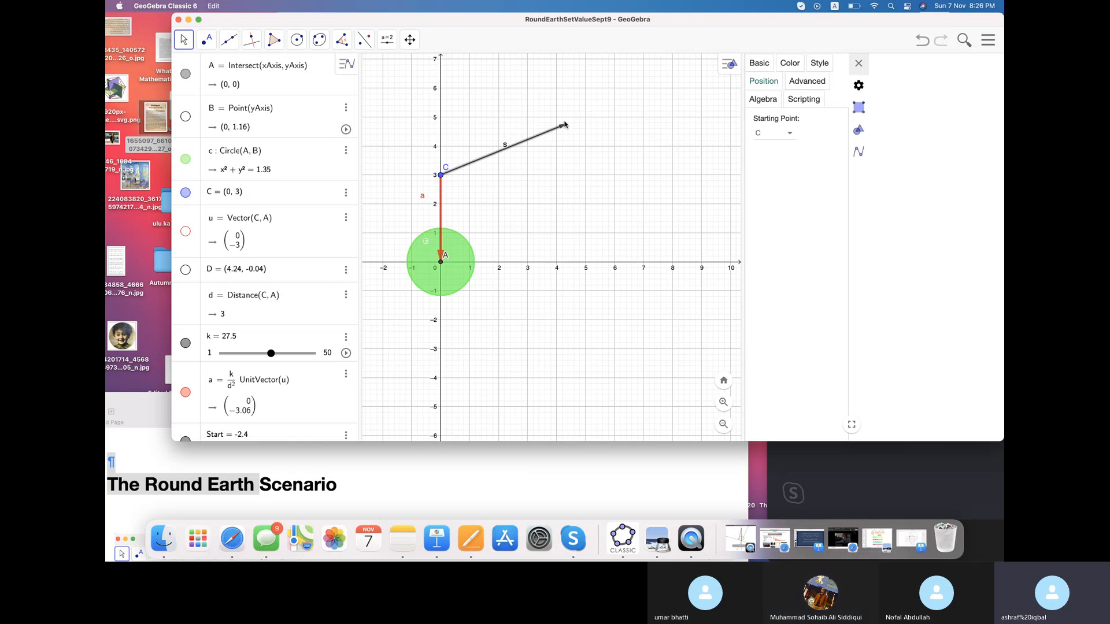
pyautogui.moveTo(564, 125); pyautogui.dragTo(574, 178)
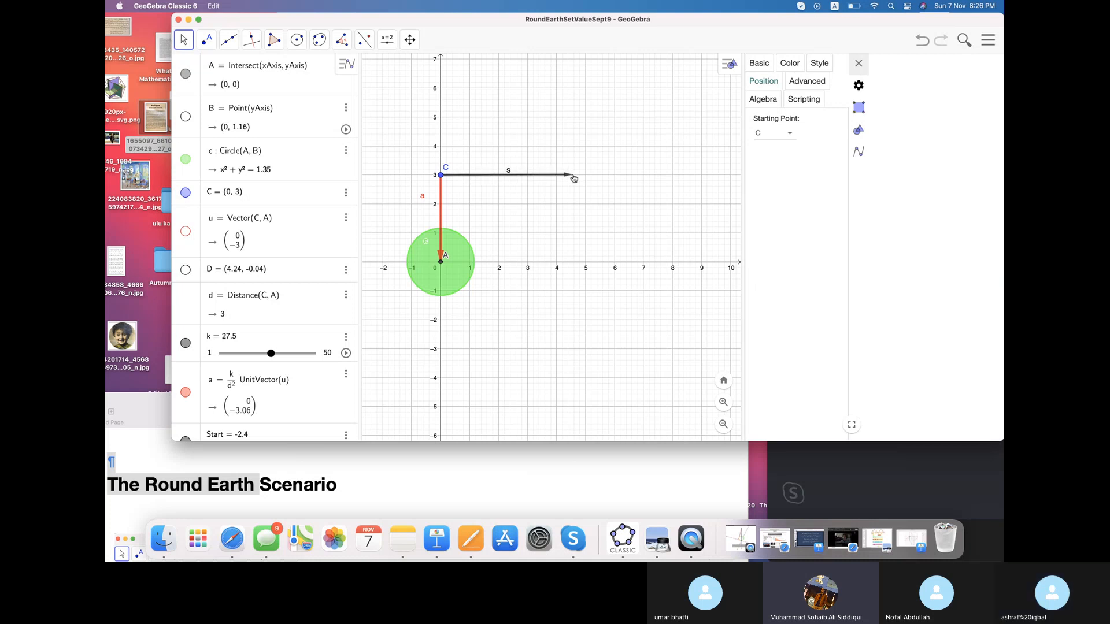
# - Rename vector s to v and move its tip so its components are about (4.18, 0.15), keeping point C at (0, 3)
pyautogui.rightClick(544, 176)
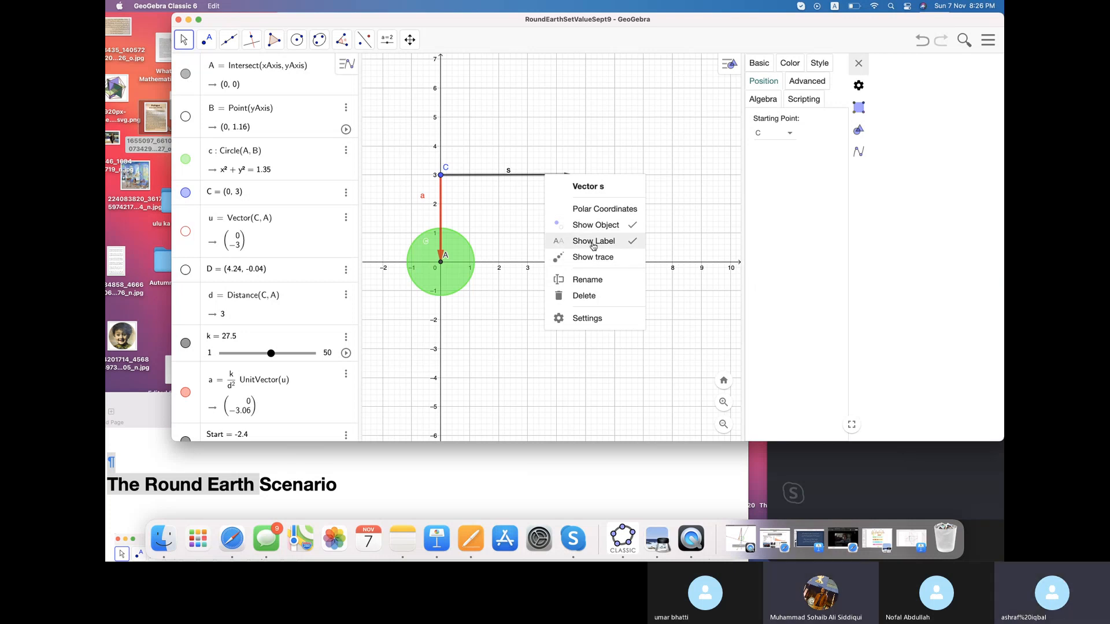
pyautogui.click(598, 282)
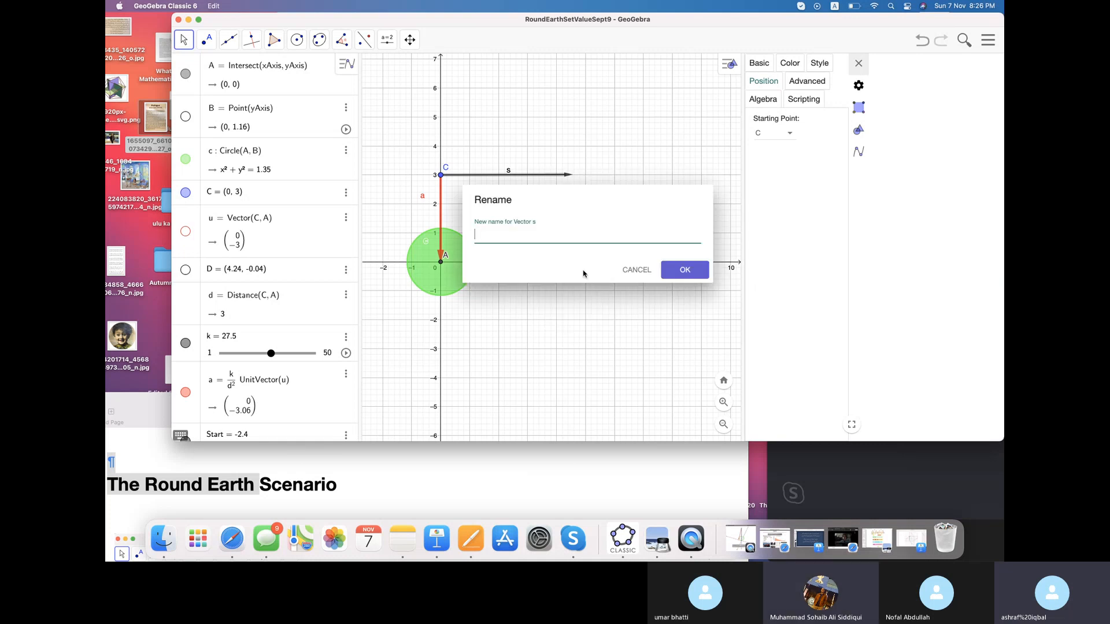
pyautogui.write('v')
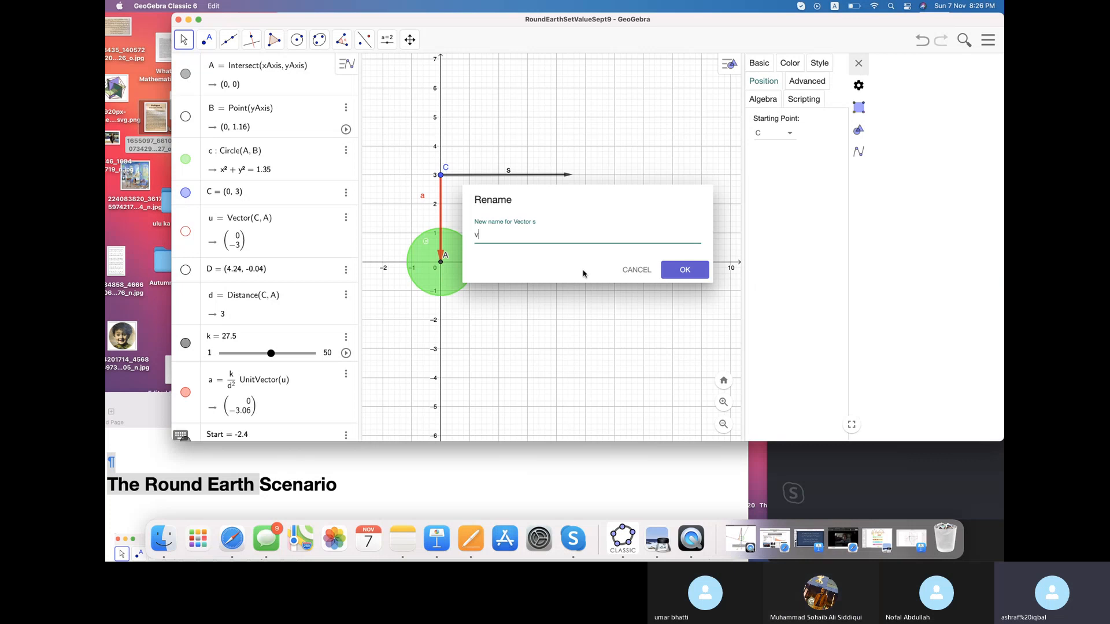
pyautogui.click(686, 271)
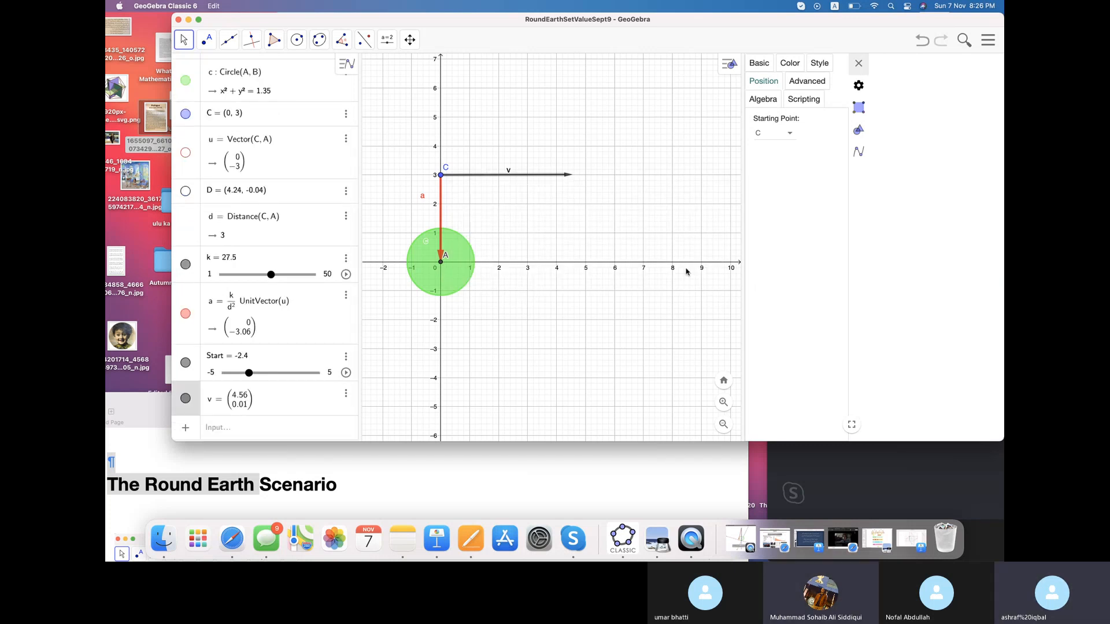
pyautogui.moveTo(567, 178)
pyautogui.mouseDown()
pyautogui.moveTo(540, 121)
pyautogui.moveTo(525, 158)
pyautogui.moveTo(564, 171)
pyautogui.mouseUp()
pyautogui.moveTo(445, 176)
pyautogui.mouseDown()
pyautogui.moveTo(523, 132)
pyautogui.moveTo(556, 143)
pyautogui.moveTo(565, 166)
pyautogui.moveTo(555, 189)
pyautogui.moveTo(441, 176)
pyautogui.moveTo(532, 127)
pyautogui.moveTo(462, 151)
pyautogui.moveTo(443, 181)
pyautogui.mouseUp()
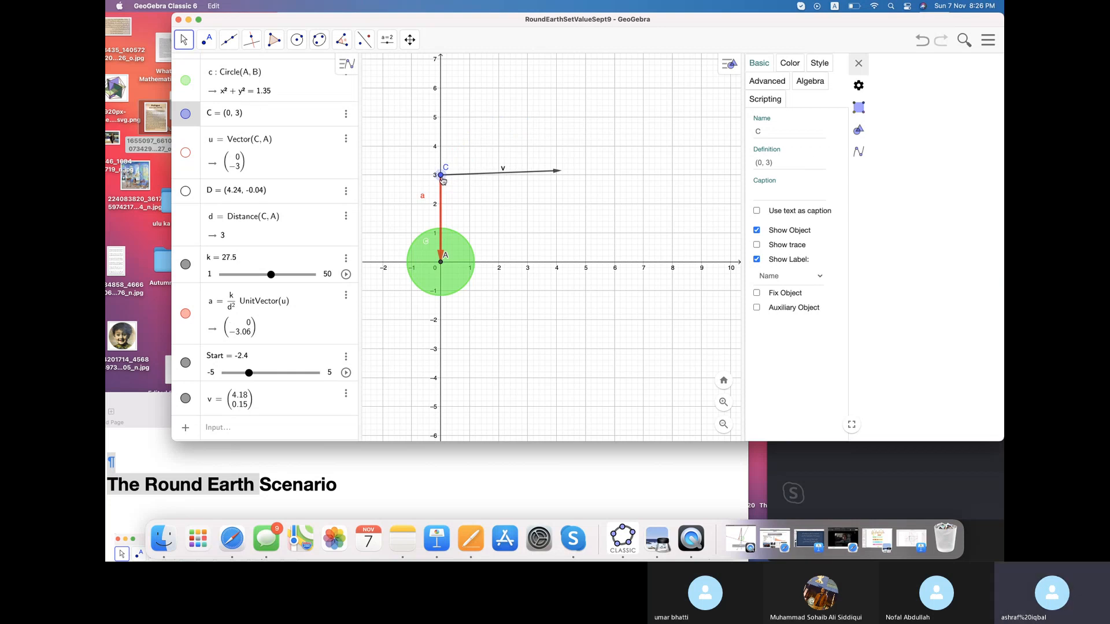
# - Run the Start slider's animation, turn on point C's trace while it plays, and stop the animation
pyautogui.click(346, 373)
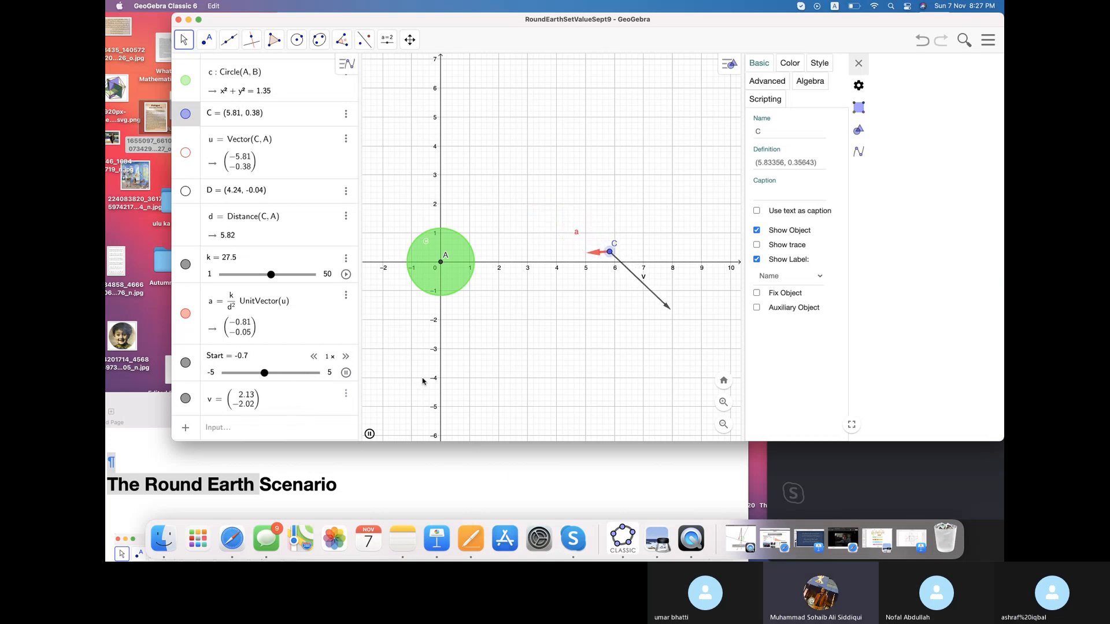
pyautogui.click(756, 245)
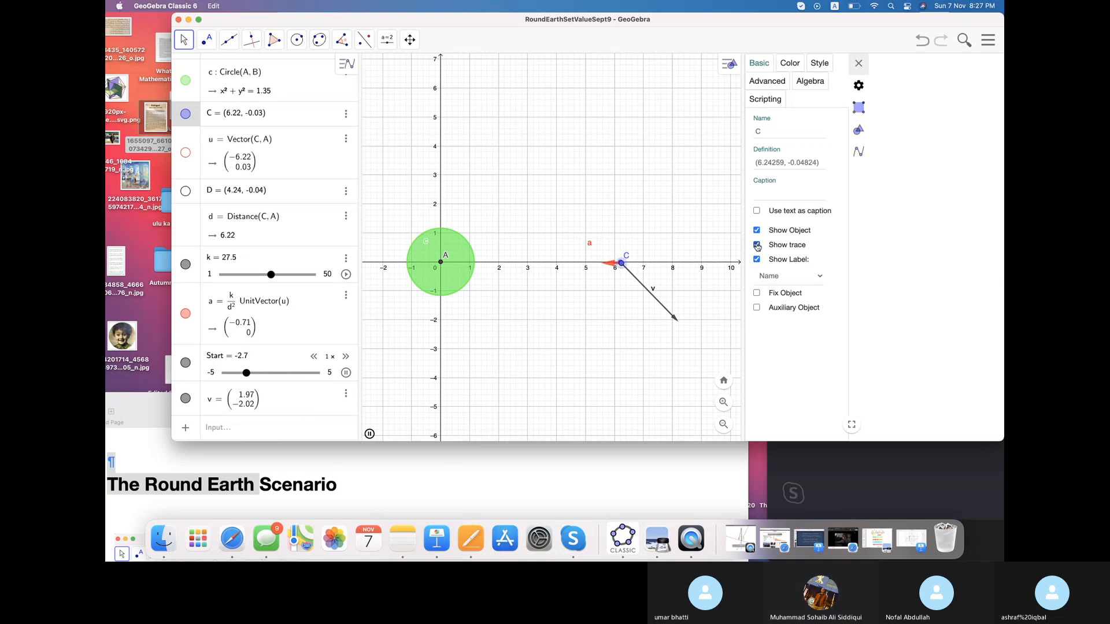
pyautogui.click(345, 373)
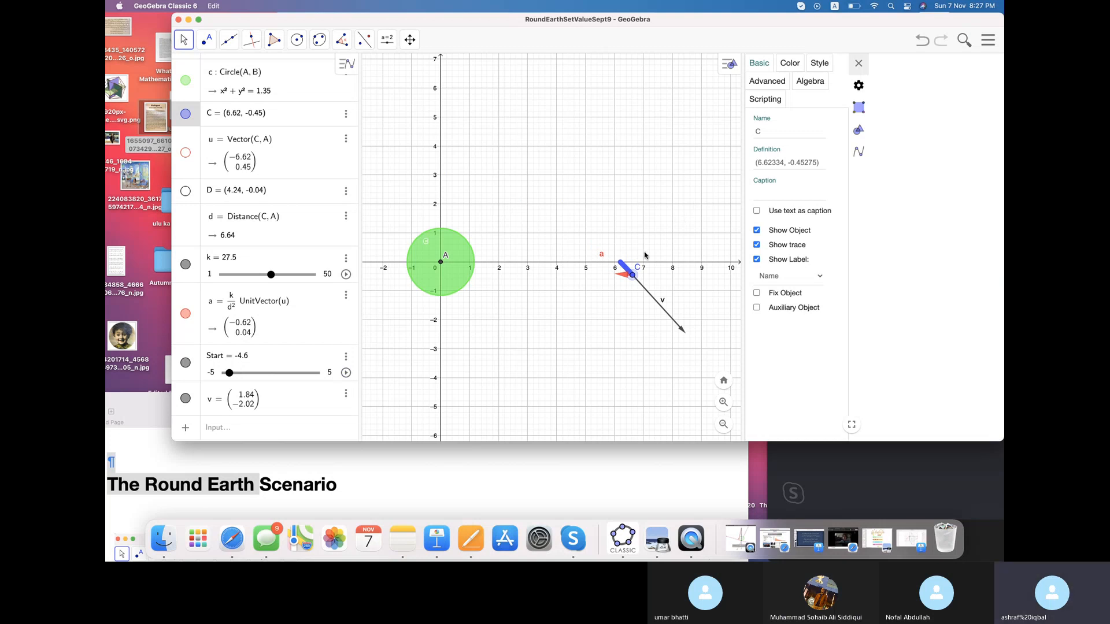
# - Reset the simulation with point C at (0, 3) and vector v as (3, 0), and clear the old trace of C
pyautogui.moveTo(632, 276)
pyautogui.mouseDown()
pyautogui.moveTo(493, 186)
pyautogui.moveTo(442, 177)
pyautogui.mouseUp()
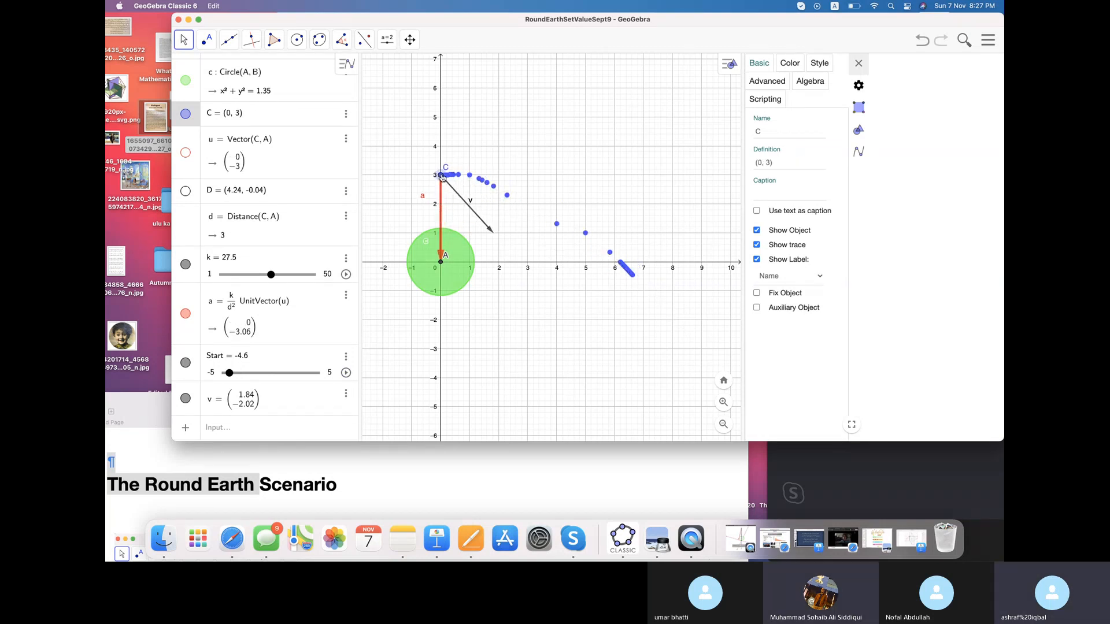
pyautogui.moveTo(491, 233); pyautogui.dragTo(529, 181)
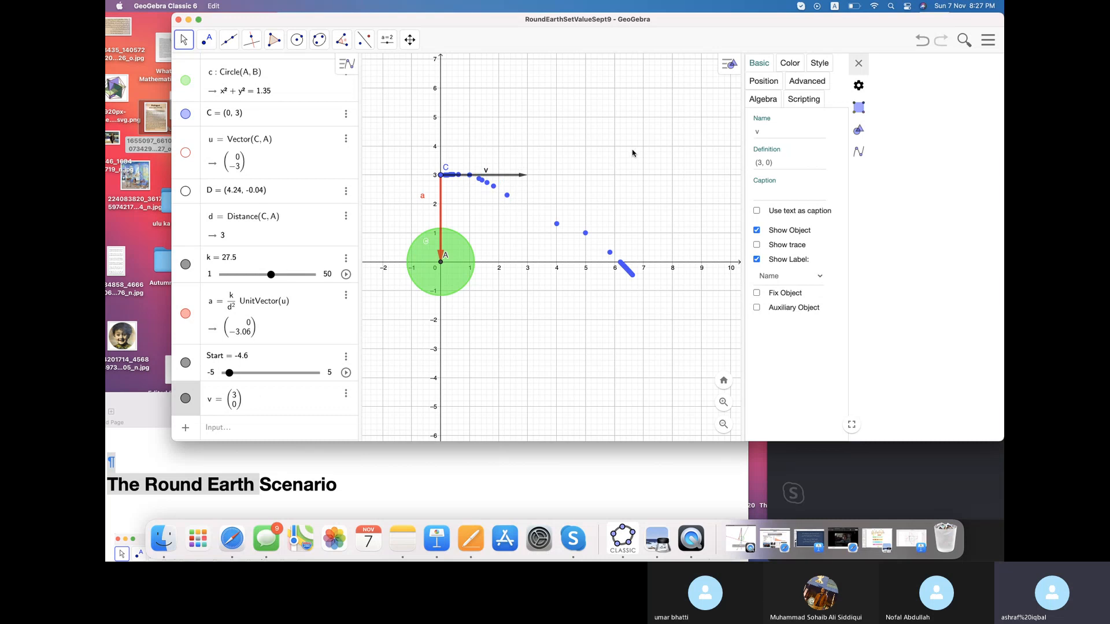
pyautogui.scroll(3, 631, 154)
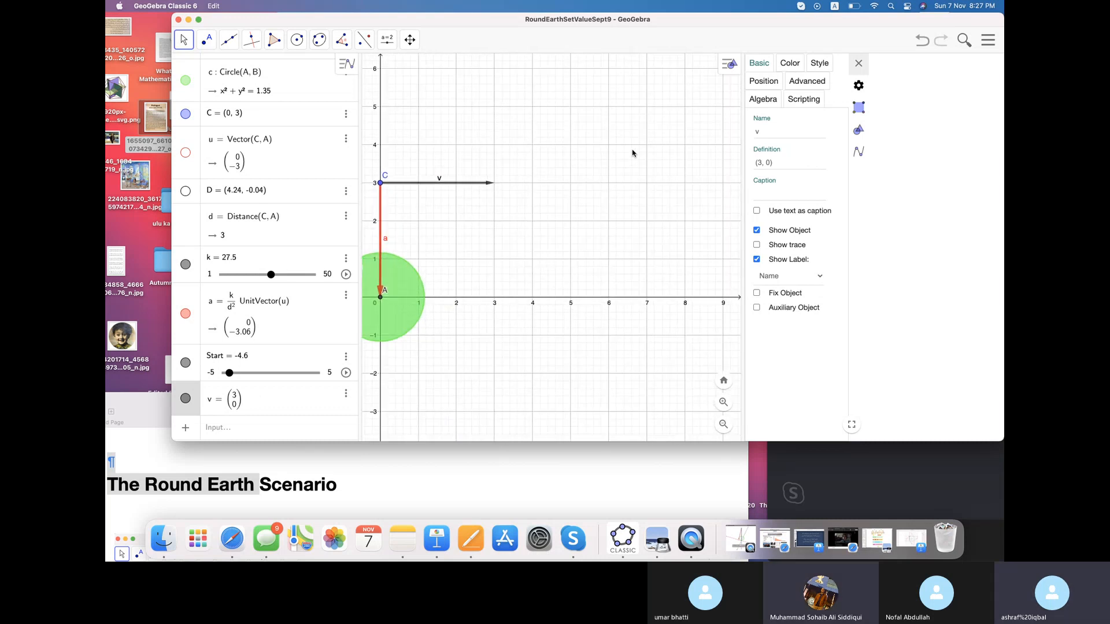
pyautogui.scroll(-3, 632, 153)
pyautogui.scroll(2, 631, 153)
pyautogui.scroll(1, 631, 154)
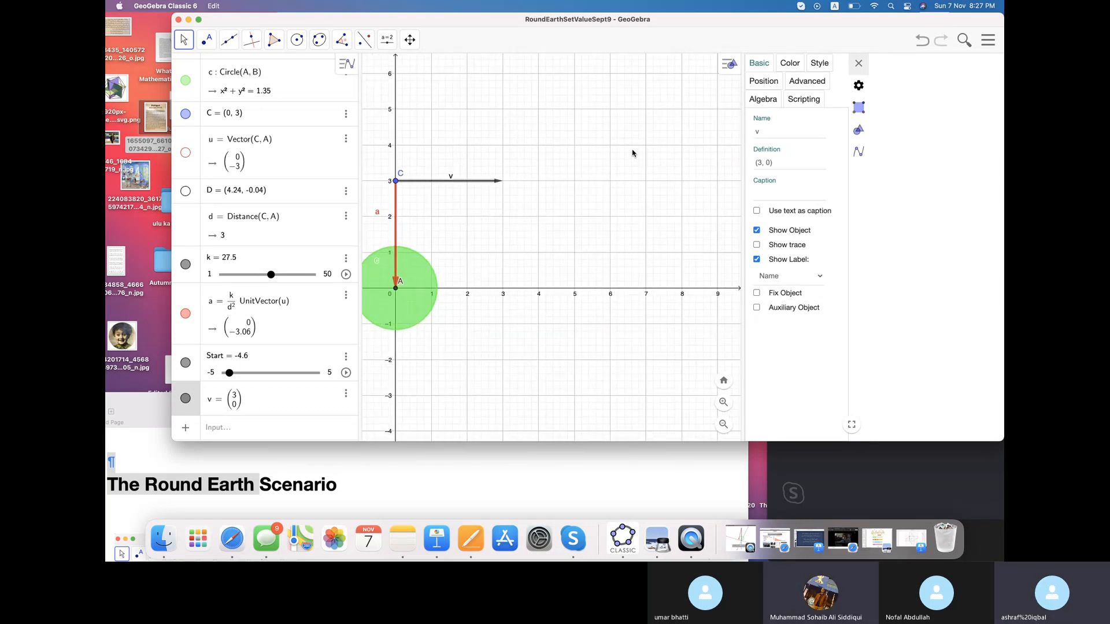
pyautogui.scroll(-2, 631, 153)
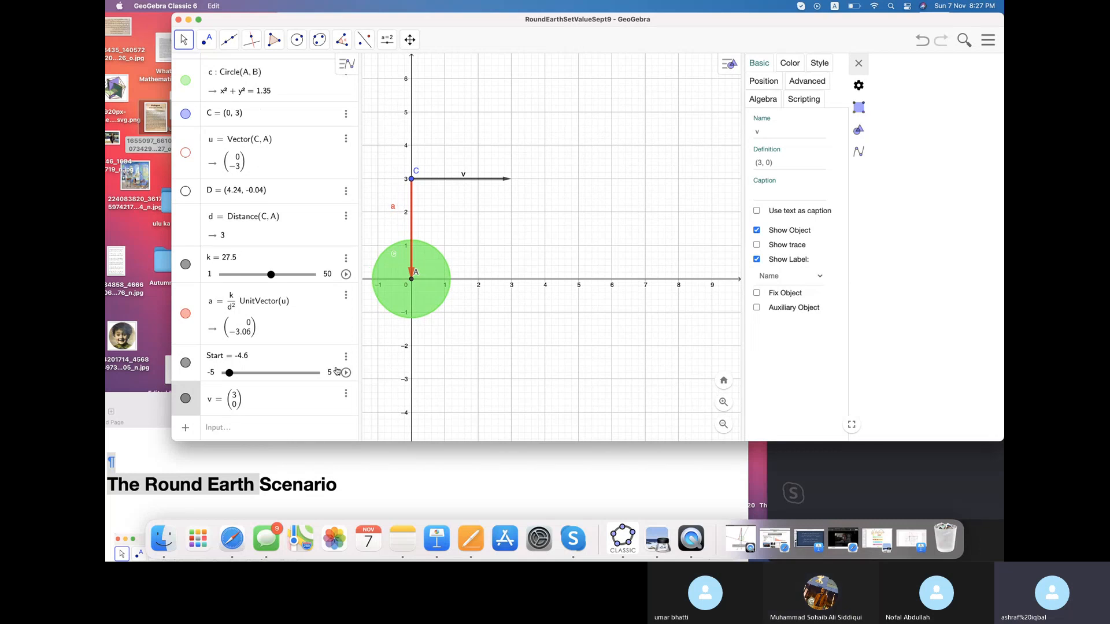
# - Inspect vector v's definition, and select slider k to show its properties
pyautogui.click(236, 400)
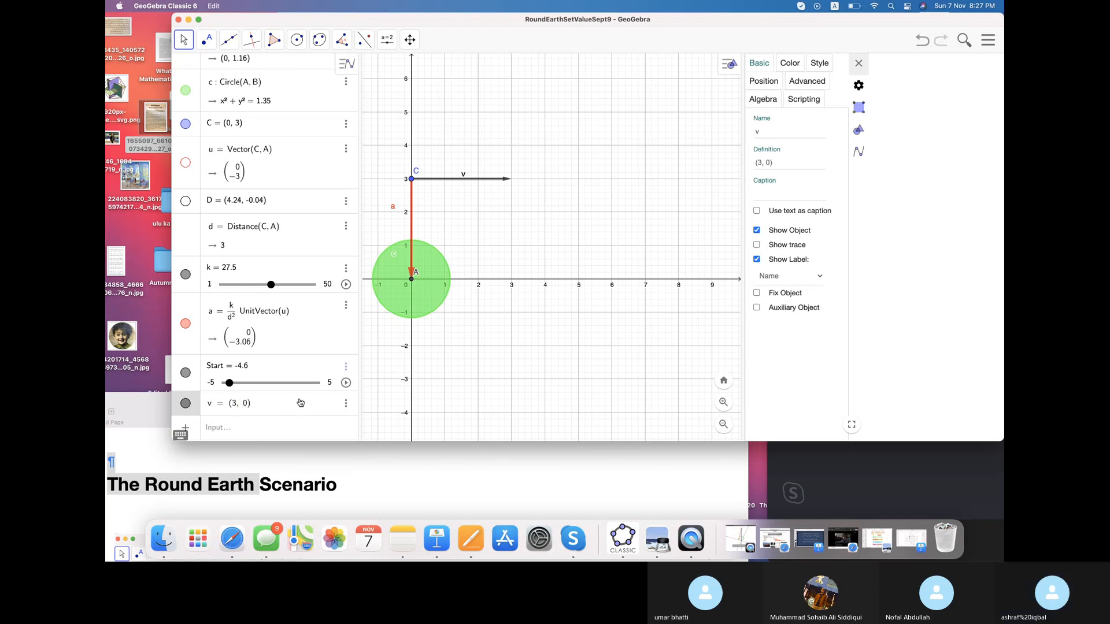
pyautogui.moveTo(568, 261); pyautogui.dragTo(618, 216)
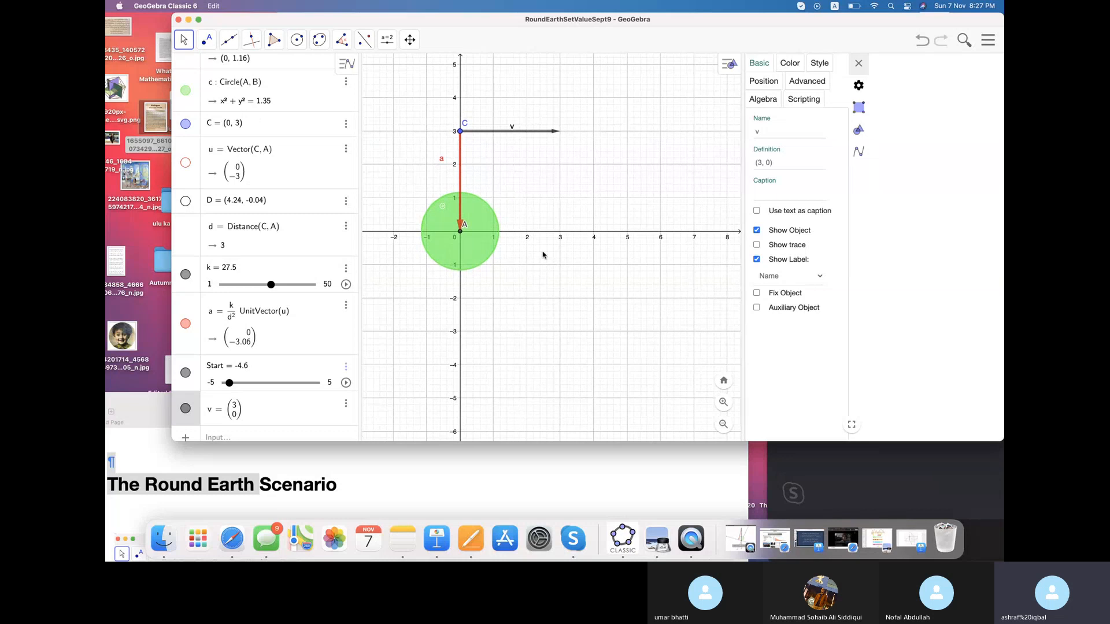
pyautogui.click(270, 286)
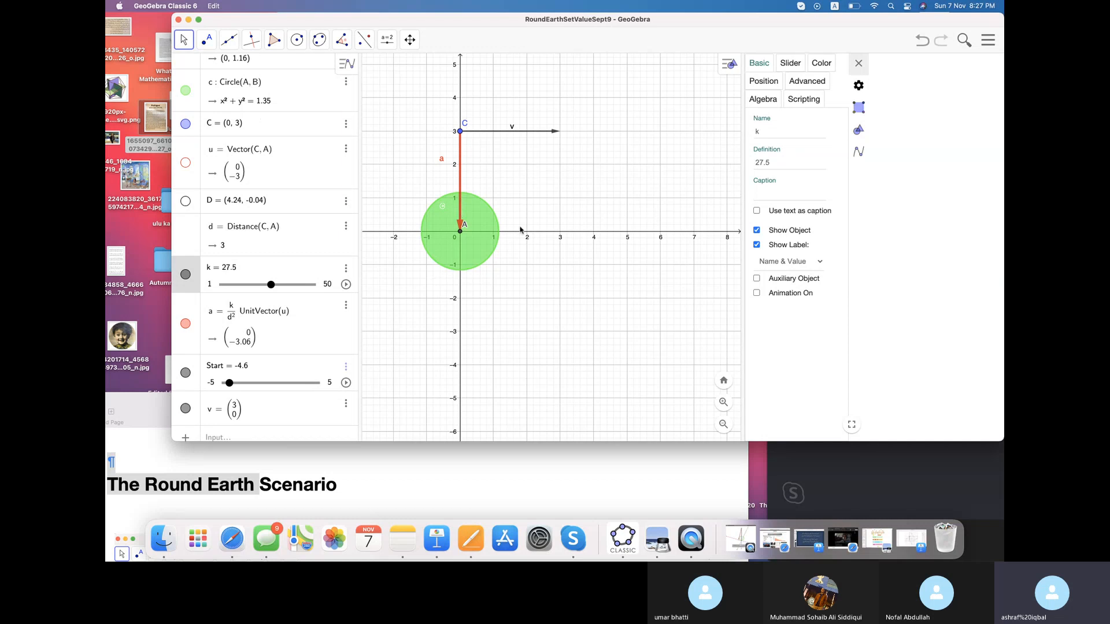
# - Show point C's properties, run the Start slider's animation to trace C around the circle, and stop it
pyautogui.click(260, 125)
pyautogui.click(346, 124)
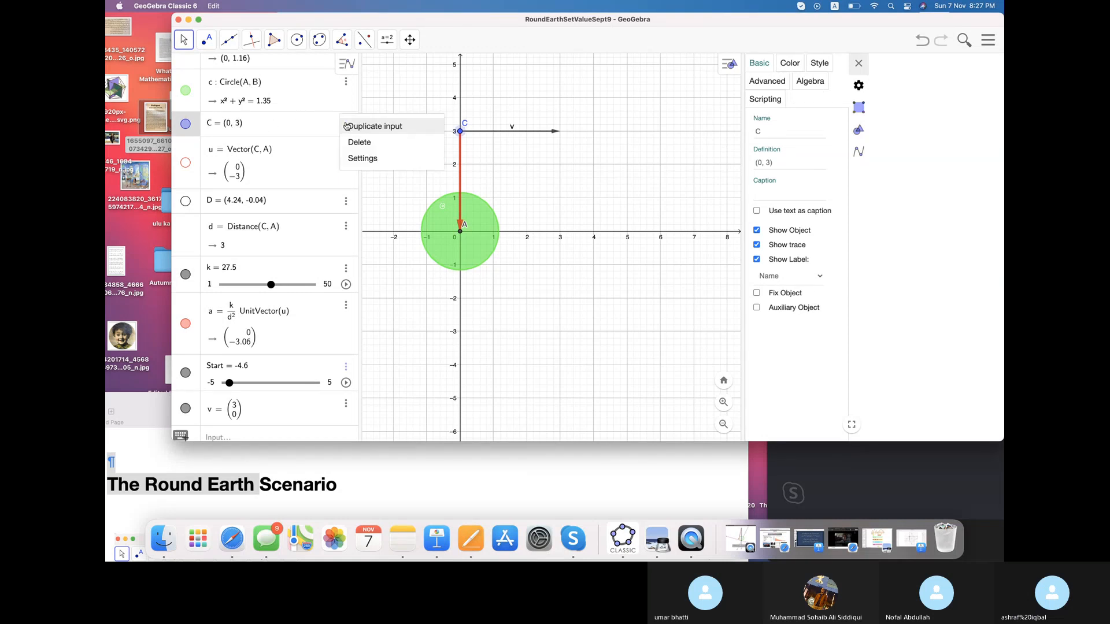
pyautogui.click(360, 159)
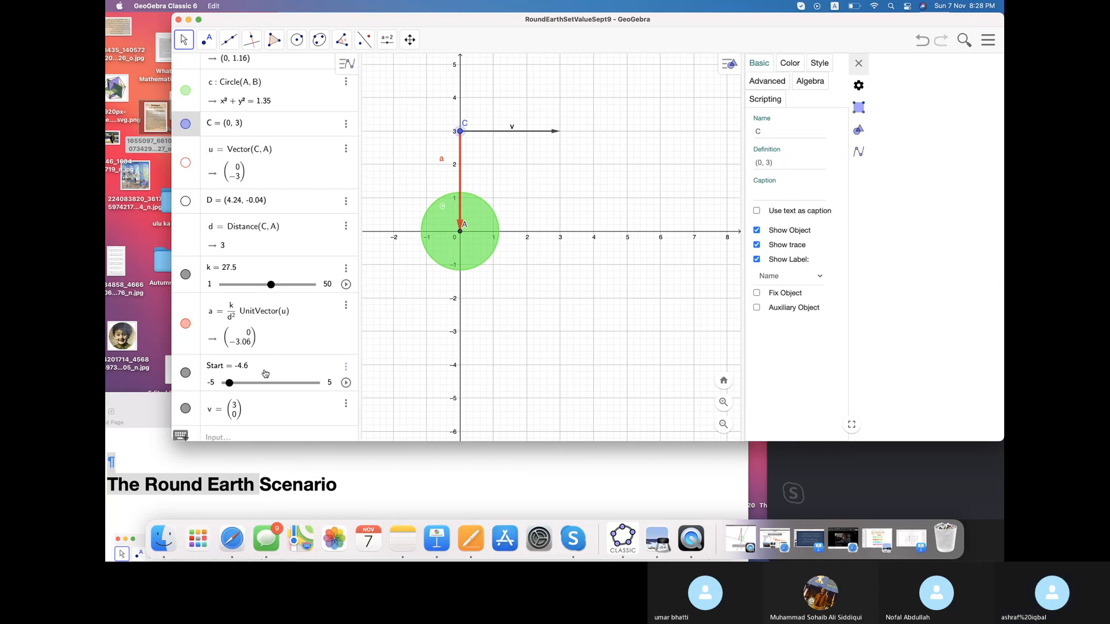
pyautogui.click(345, 383)
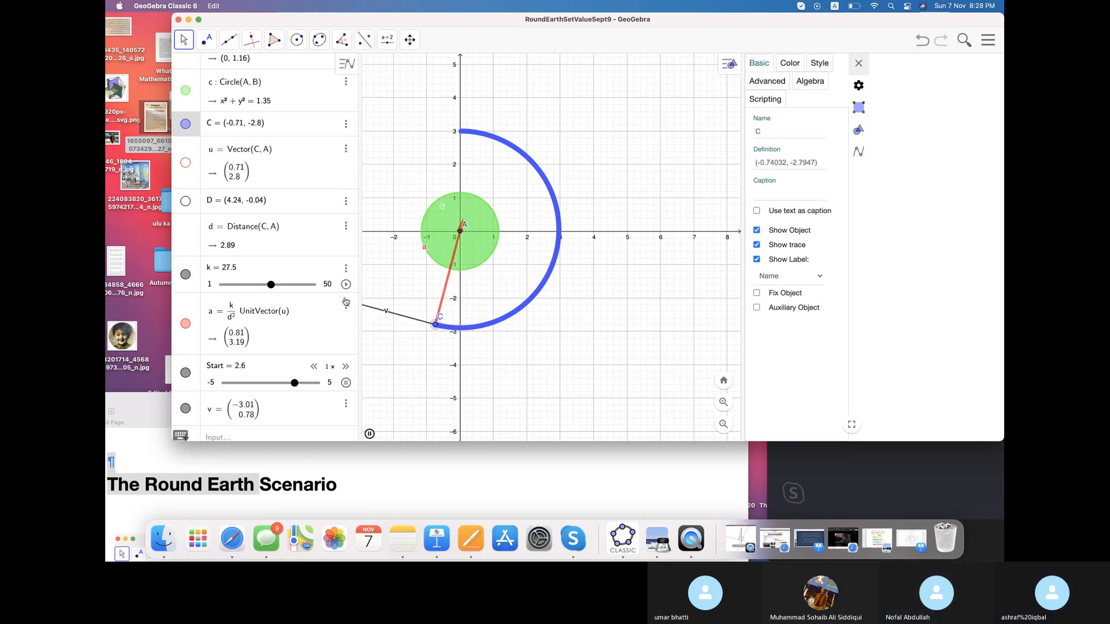
pyautogui.click(346, 383)
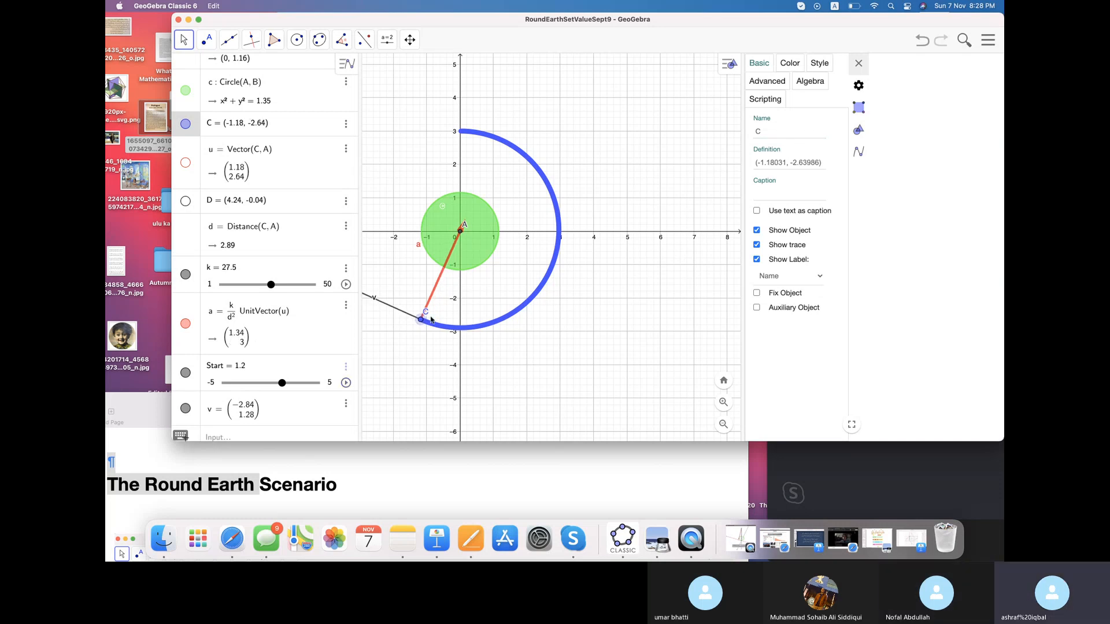
# - Reset point C to (0, 3), move vector v's tip so its components are about (2.4, -0.02), and clear the old trace
pyautogui.moveTo(421, 323)
pyautogui.mouseDown()
pyautogui.moveTo(452, 292)
pyautogui.moveTo(461, 137)
pyautogui.mouseUp()
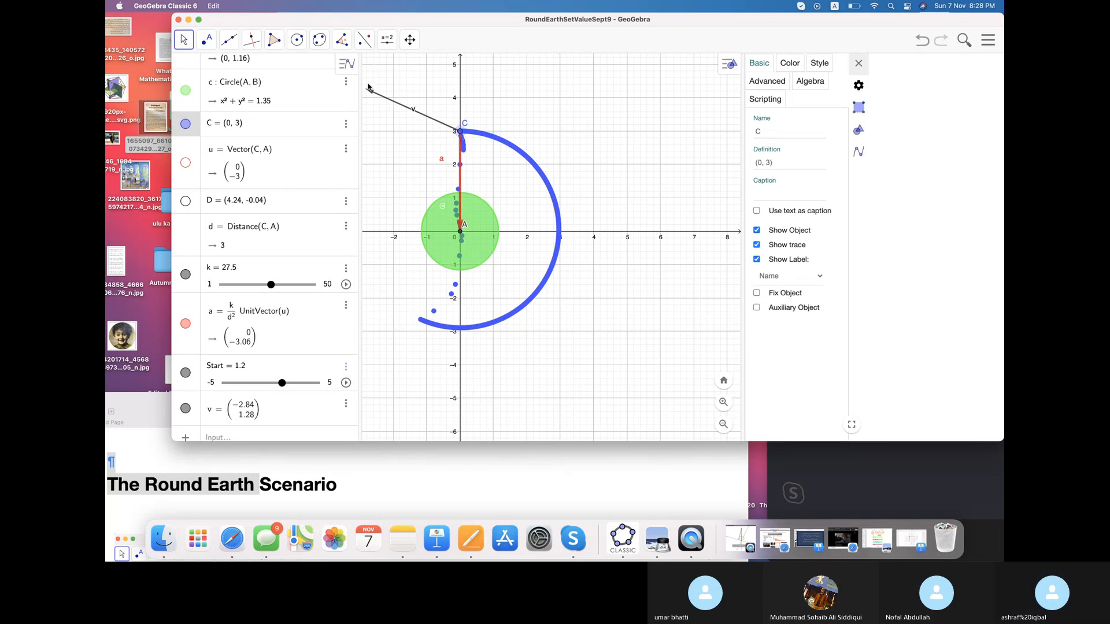
pyautogui.moveTo(369, 93); pyautogui.dragTo(542, 136)
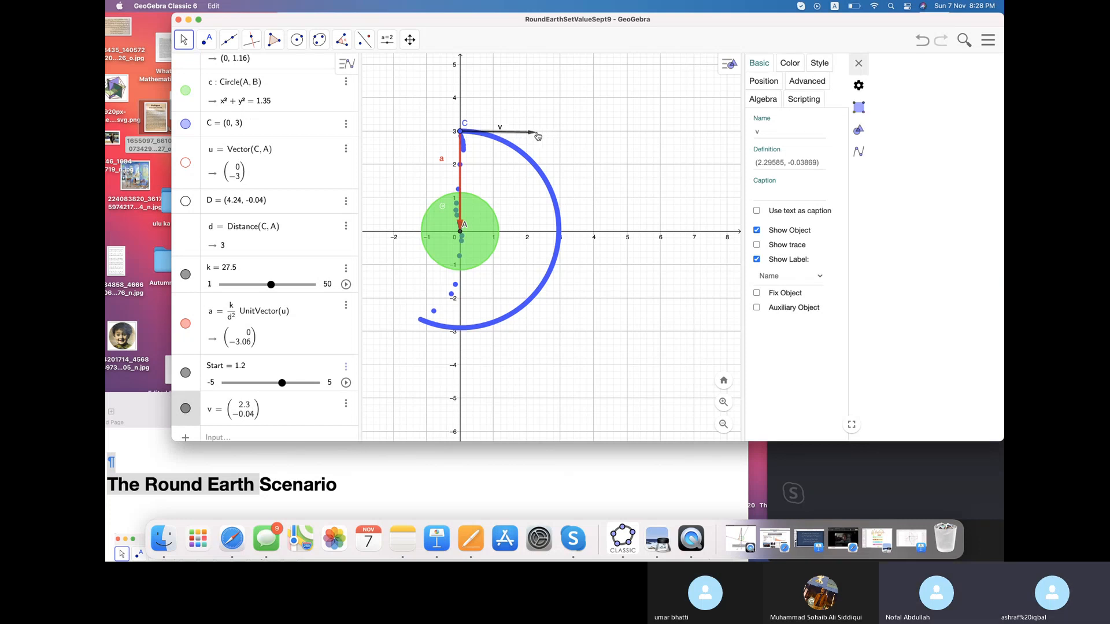
pyautogui.moveTo(540, 136); pyautogui.dragTo(541, 137)
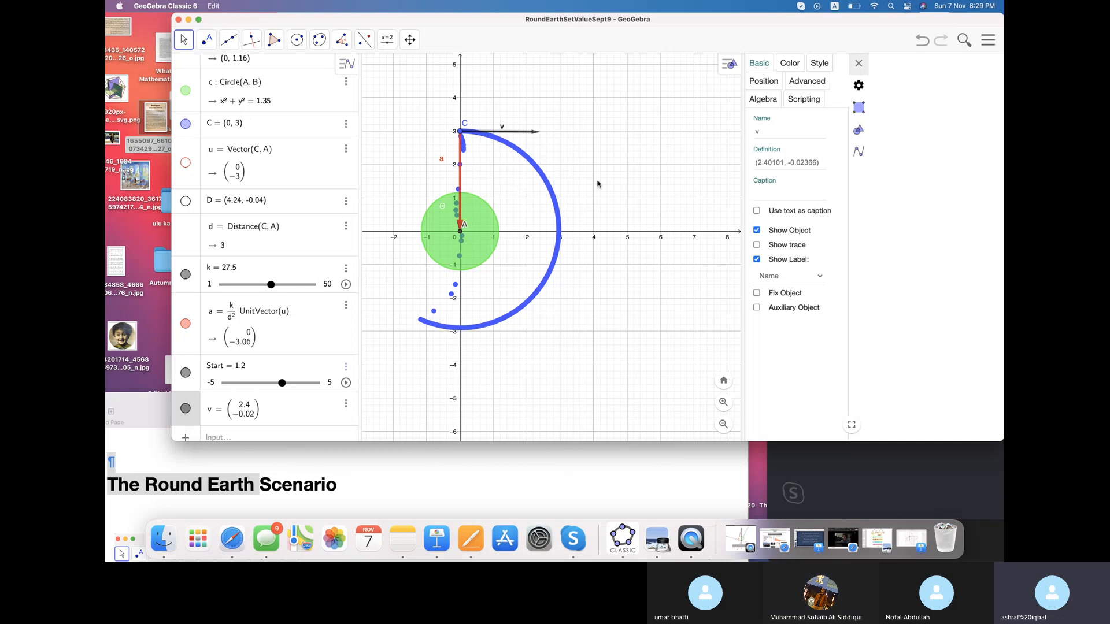
pyautogui.scroll(1, 598, 184)
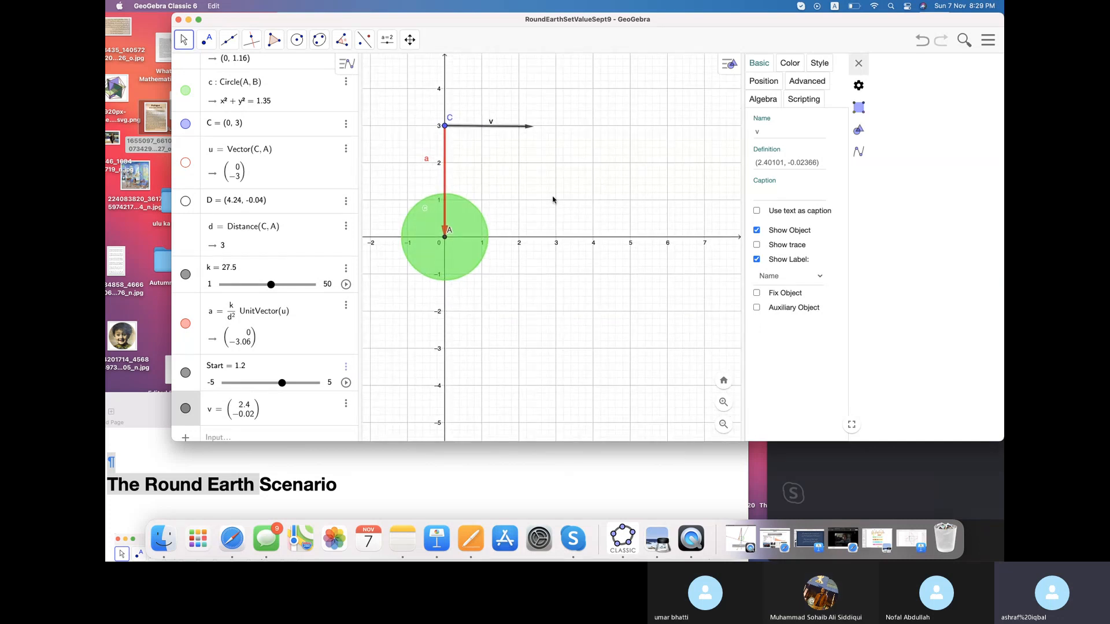
# - Show hidden point B and move it up the y-axis to about (0, 1.53), enlarging the green circle
pyautogui.click(462, 225)
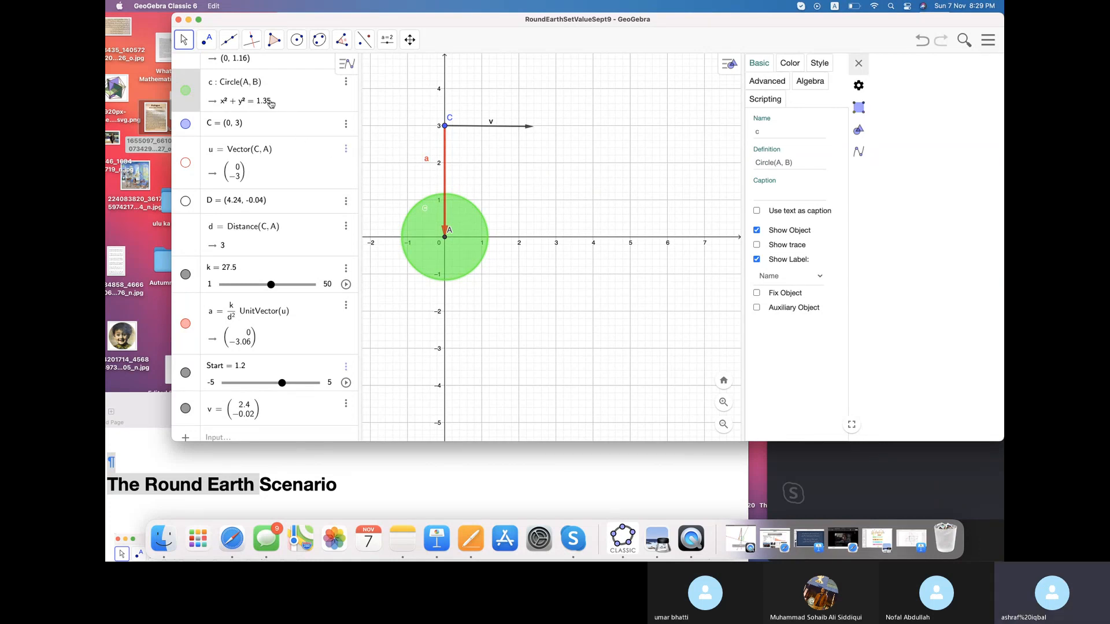
pyautogui.click(255, 85)
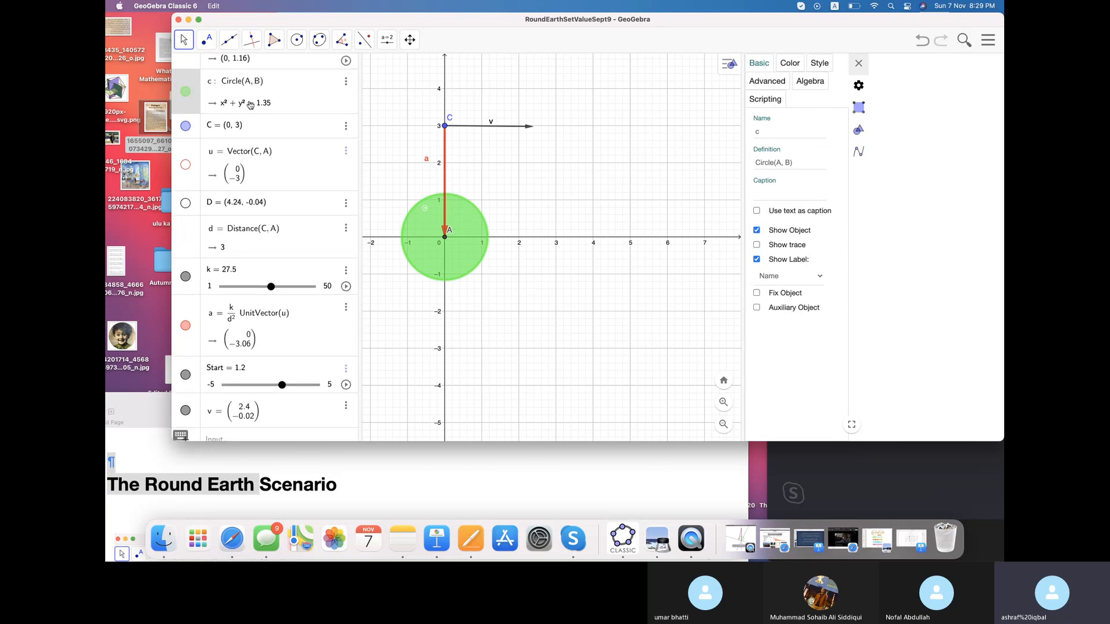
pyautogui.scroll(3, 259, 167)
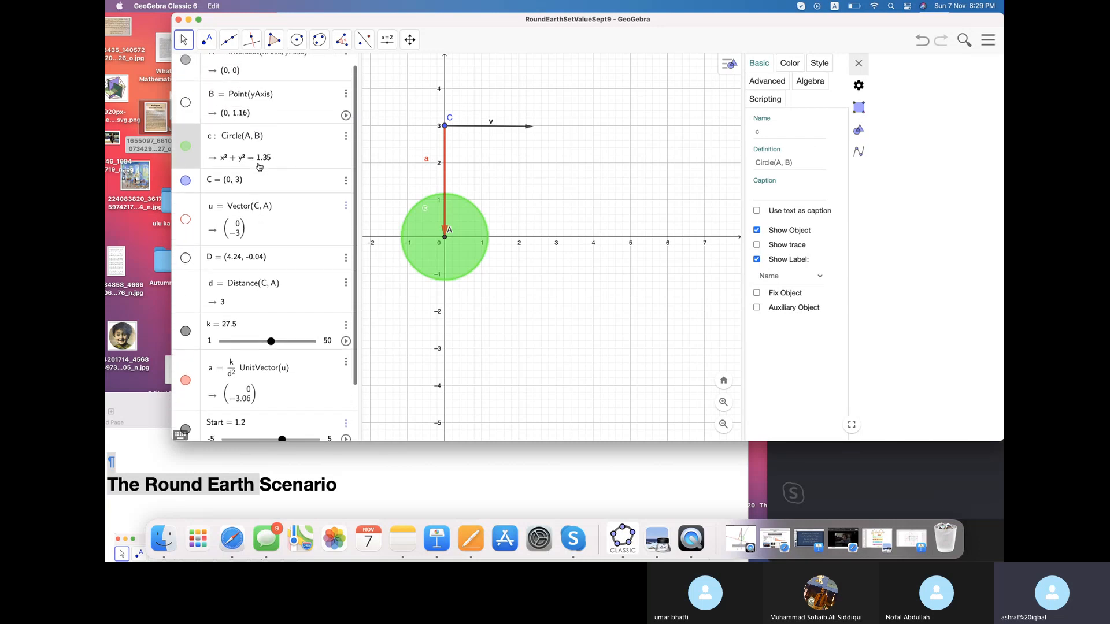
pyautogui.click(186, 115)
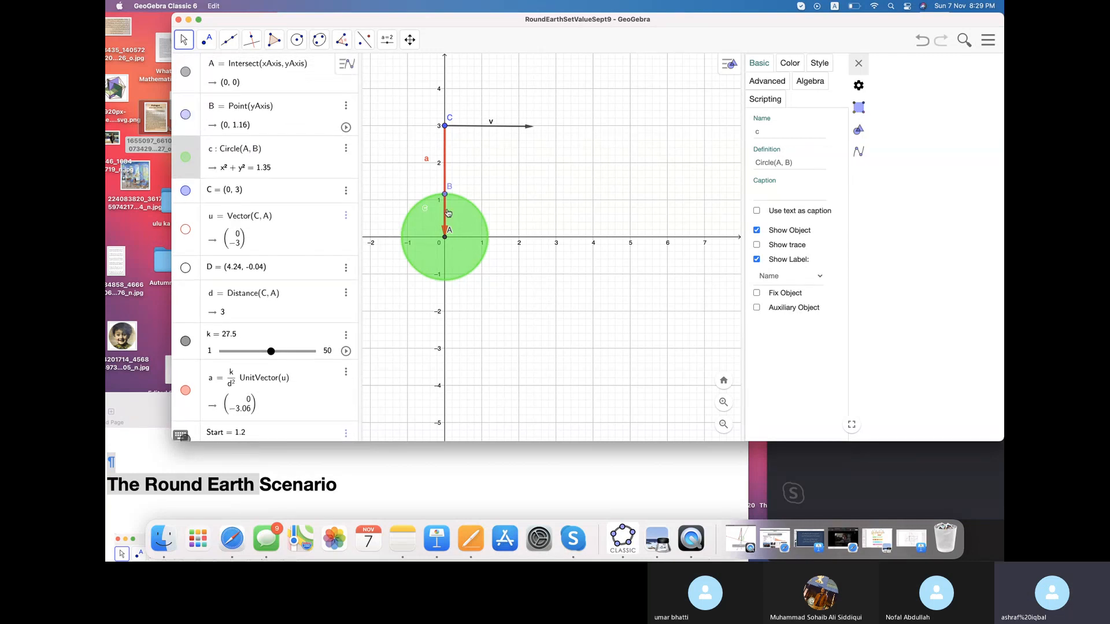
pyautogui.moveTo(446, 195); pyautogui.dragTo(444, 183)
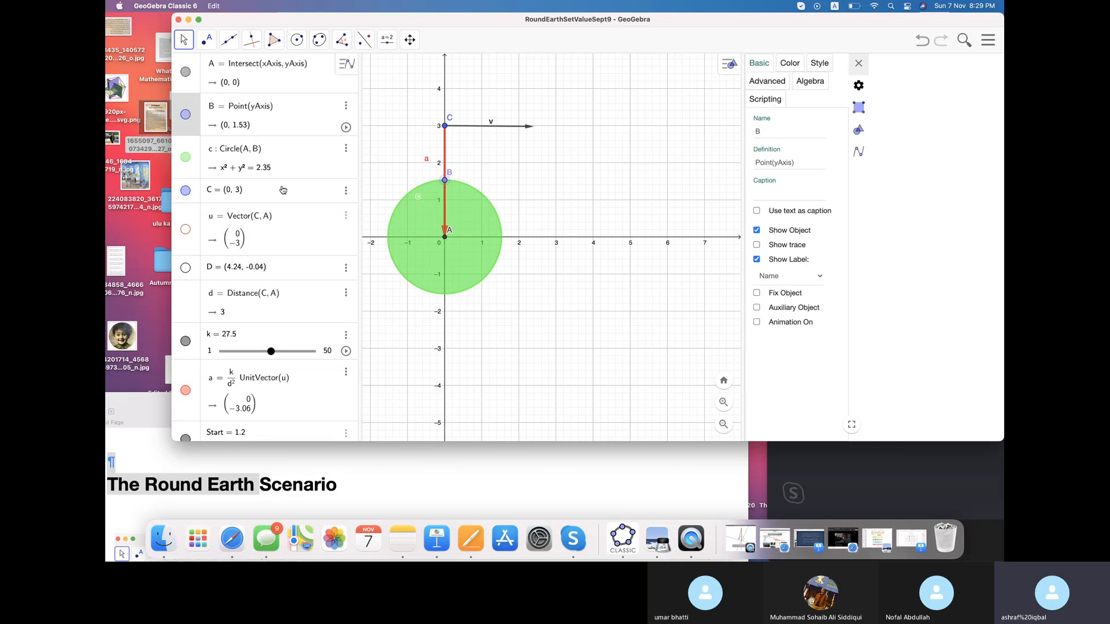
# - Run and stop the Start slider's animation with the enlarged circle, and undo both the run and the enlargement
pyautogui.scroll(-3, 332, 364)
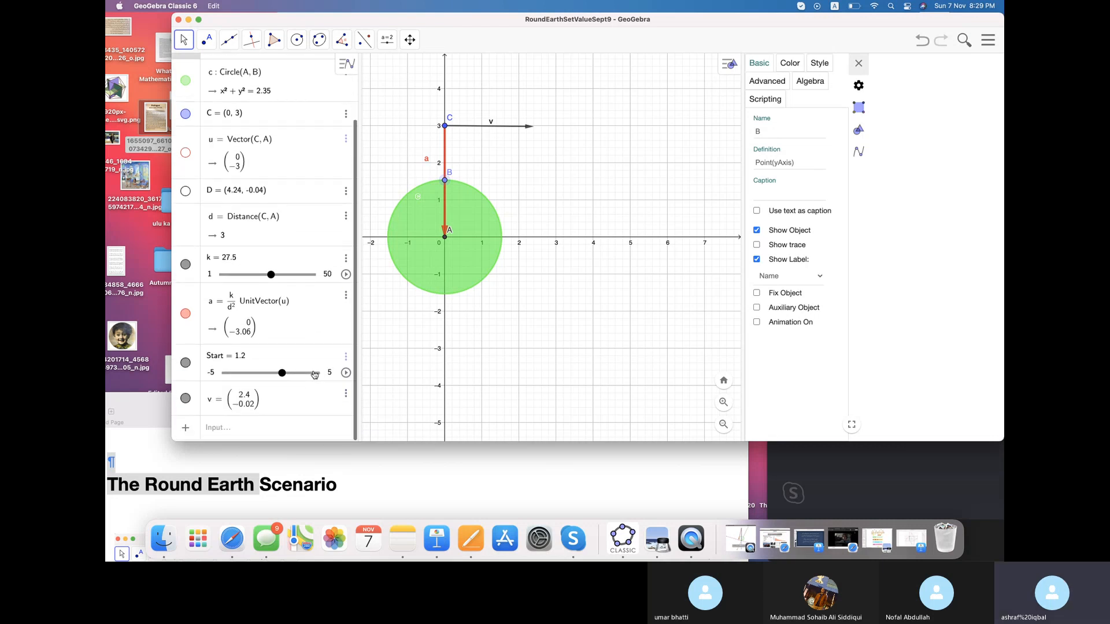
pyautogui.click(346, 373)
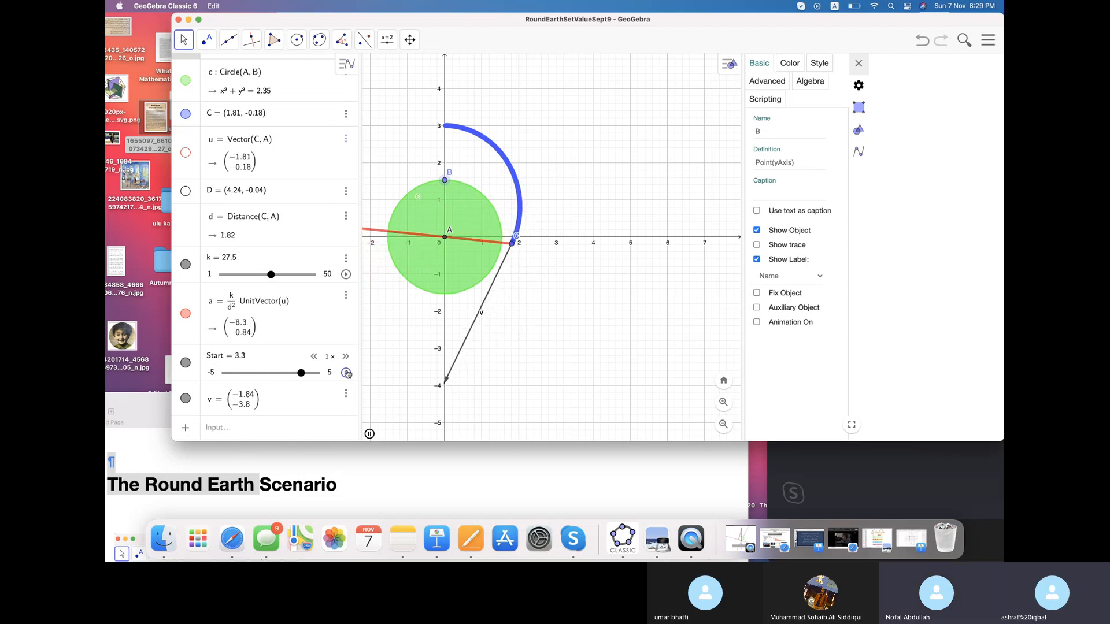
pyautogui.click(345, 373)
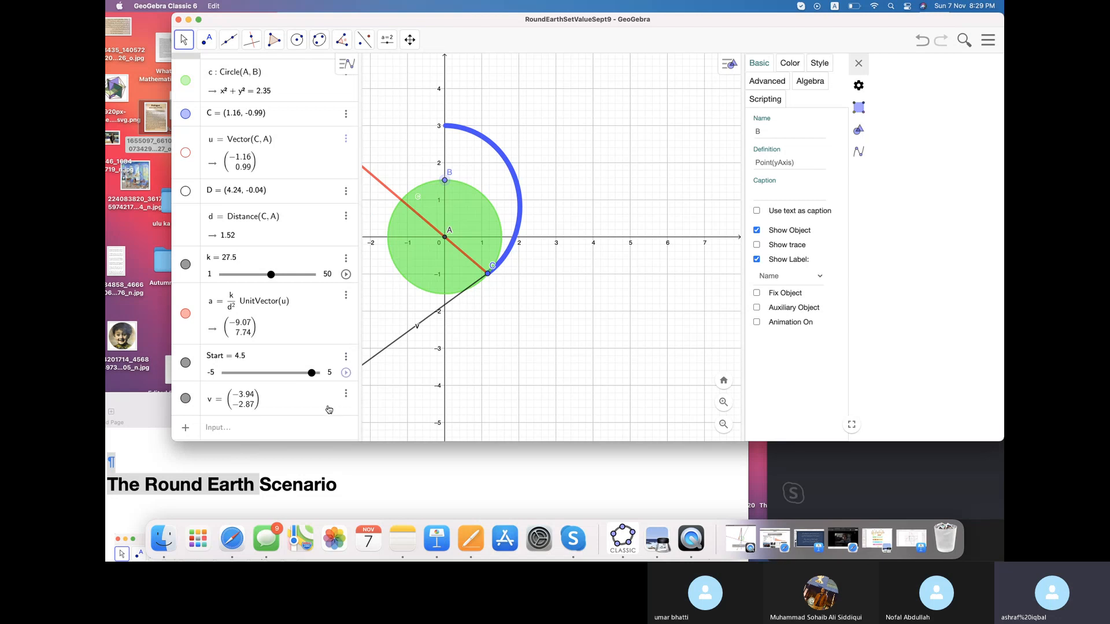
pyautogui.click(922, 41)
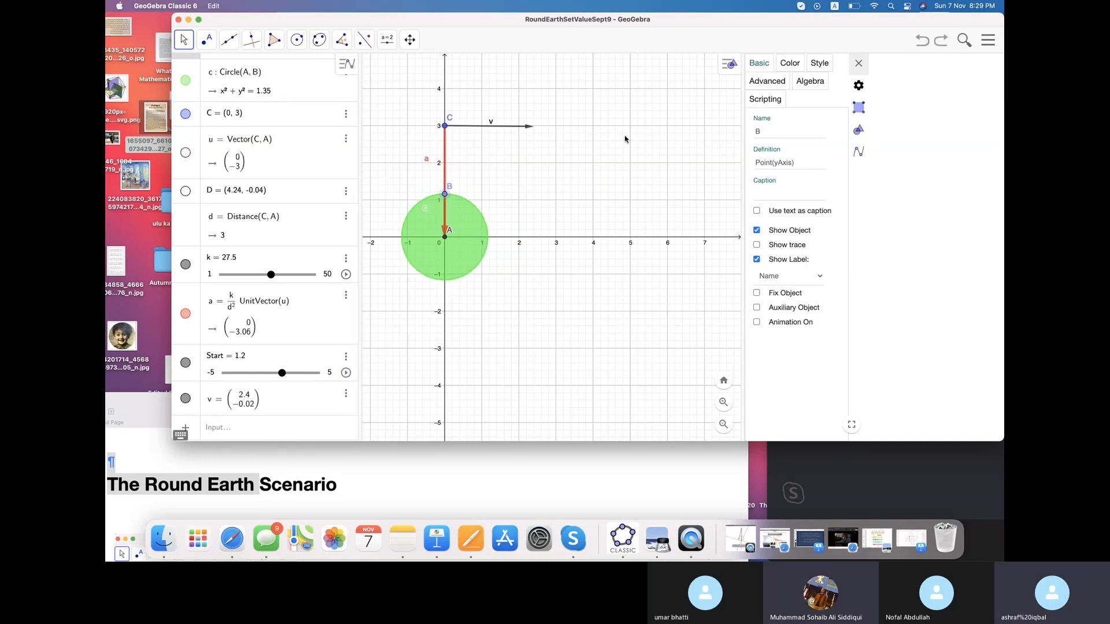
# - Lengthen vector v horizontally by moving its tip so its components are about (4.68, -0.02)
pyautogui.click(527, 128)
pyautogui.moveTo(539, 130); pyautogui.dragTo(558, 130)
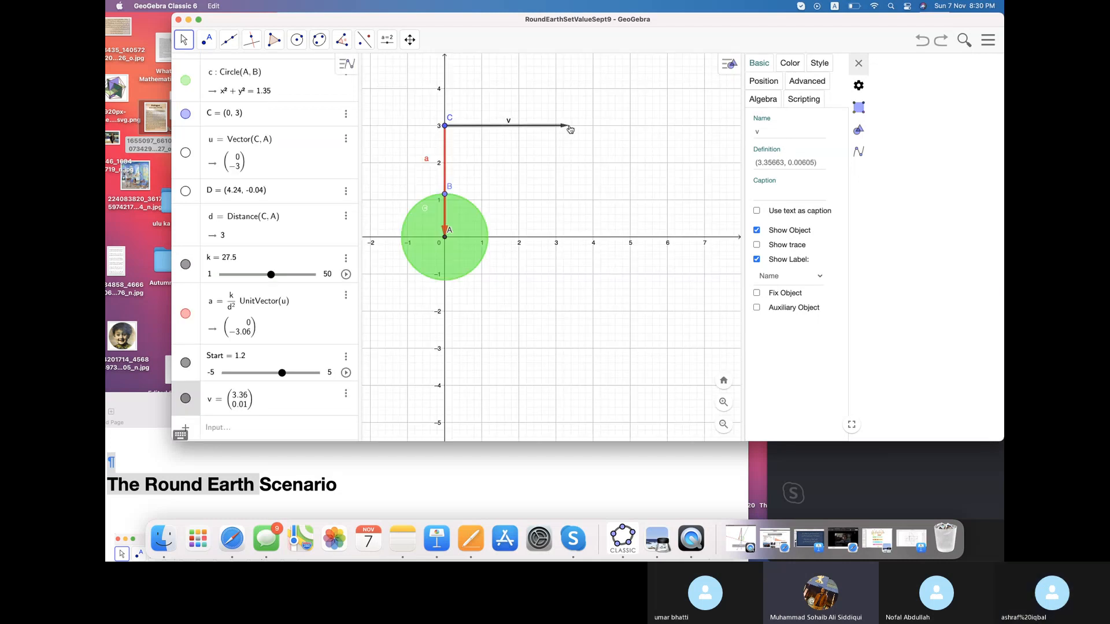
pyautogui.moveTo(570, 128); pyautogui.dragTo(619, 130)
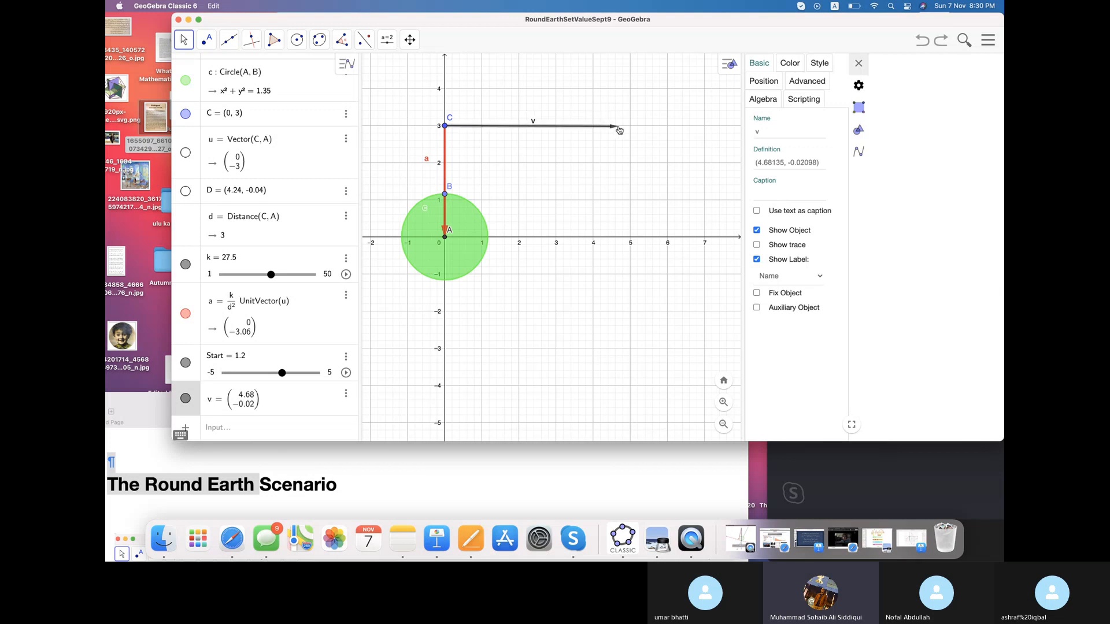
pyautogui.moveTo(619, 130); pyautogui.dragTo(618, 129)
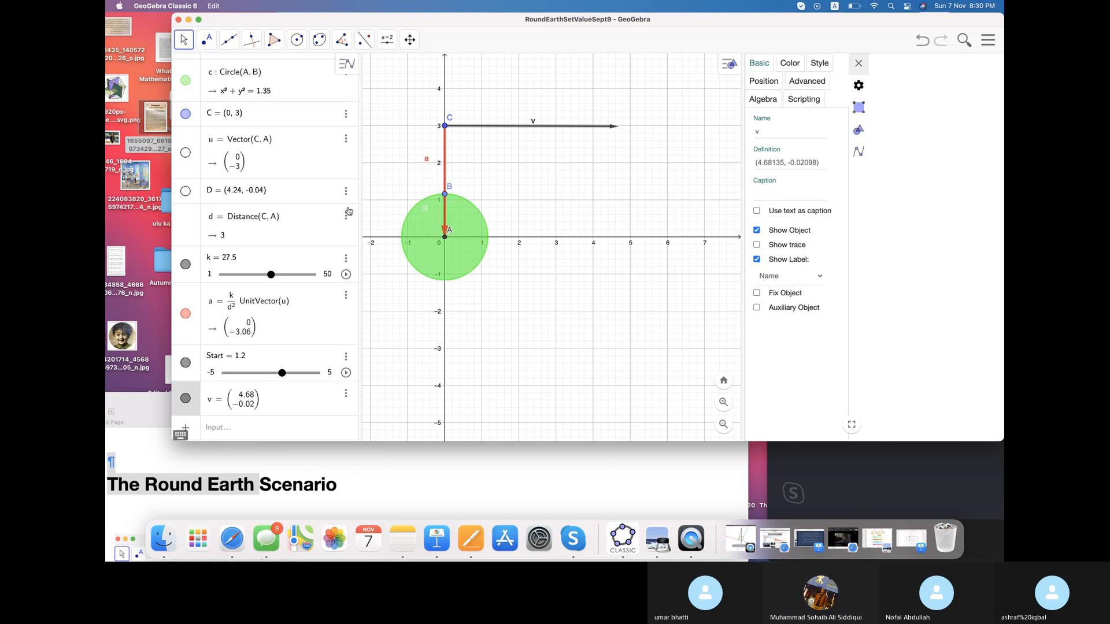
# - Run the Start slider's animation, close the object properties, stop the run, and undo it along with vector v's lengthening
pyautogui.click(346, 373)
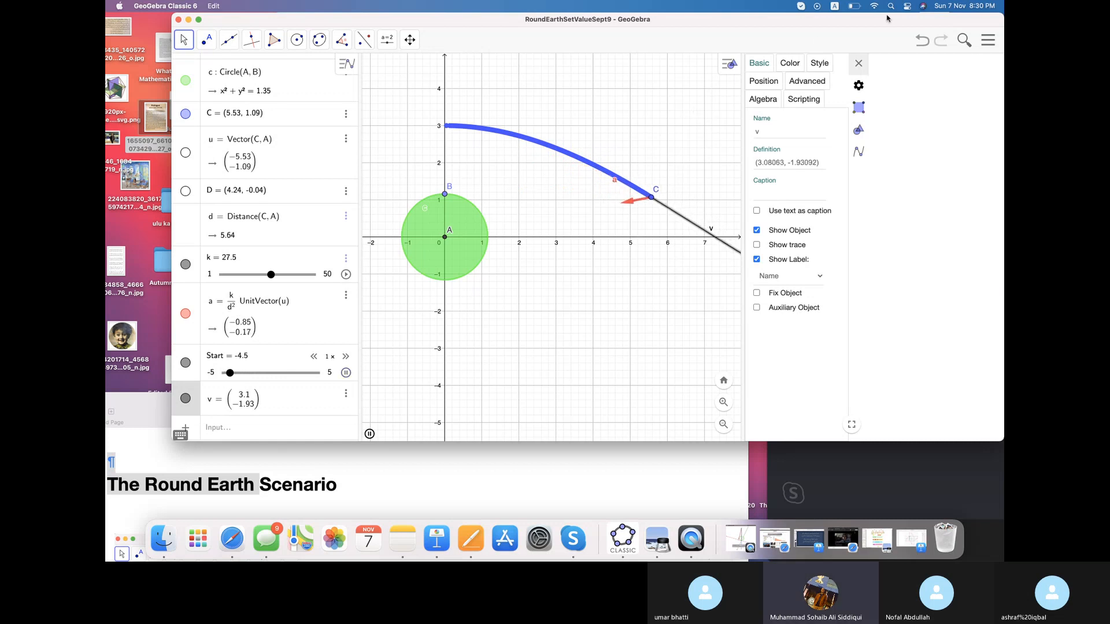
pyautogui.click(859, 65)
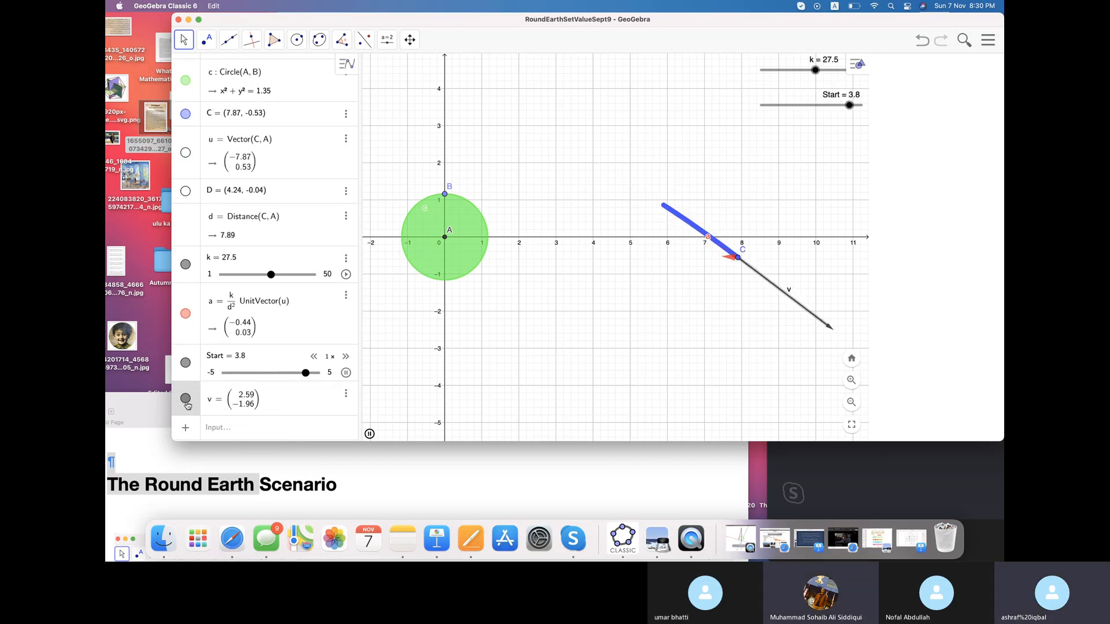
pyautogui.click(349, 373)
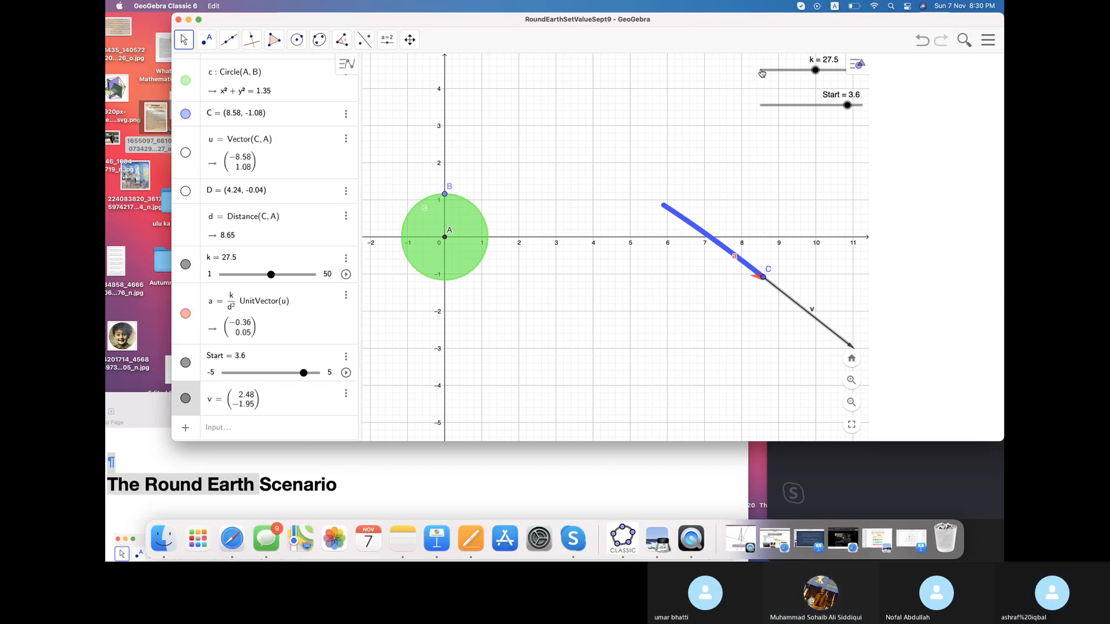
pyautogui.click(920, 41)
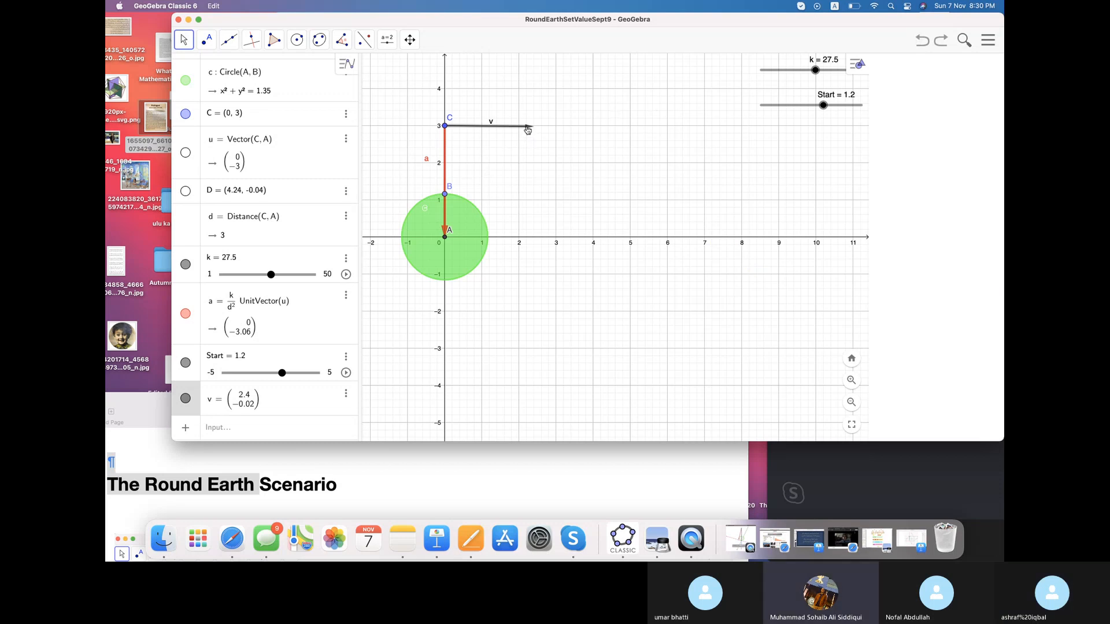
# - Shorten vector v slightly and run the Start slider's animation until point C reaches the green circle, stopping it there
pyautogui.moveTo(512, 130); pyautogui.dragTo(514, 132)
pyautogui.click(346, 372)
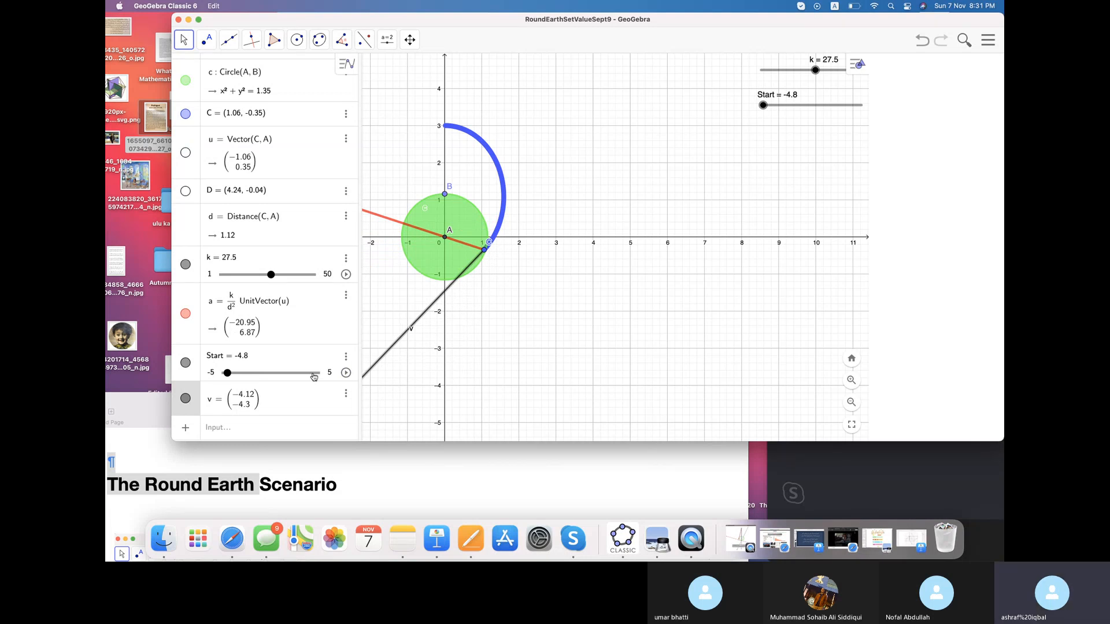
pyautogui.click(298, 435)
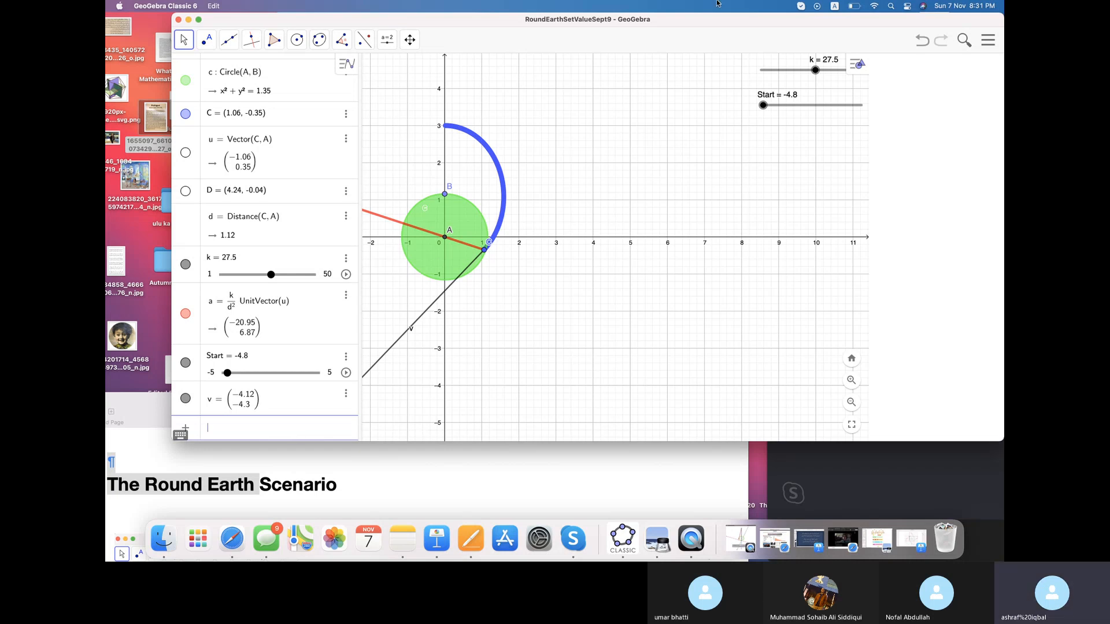
# - Save the construction with a title made of the participant's first name followed by "November 7", and move the window back into place
pyautogui.moveTo(616, 25); pyautogui.dragTo(615, 24)
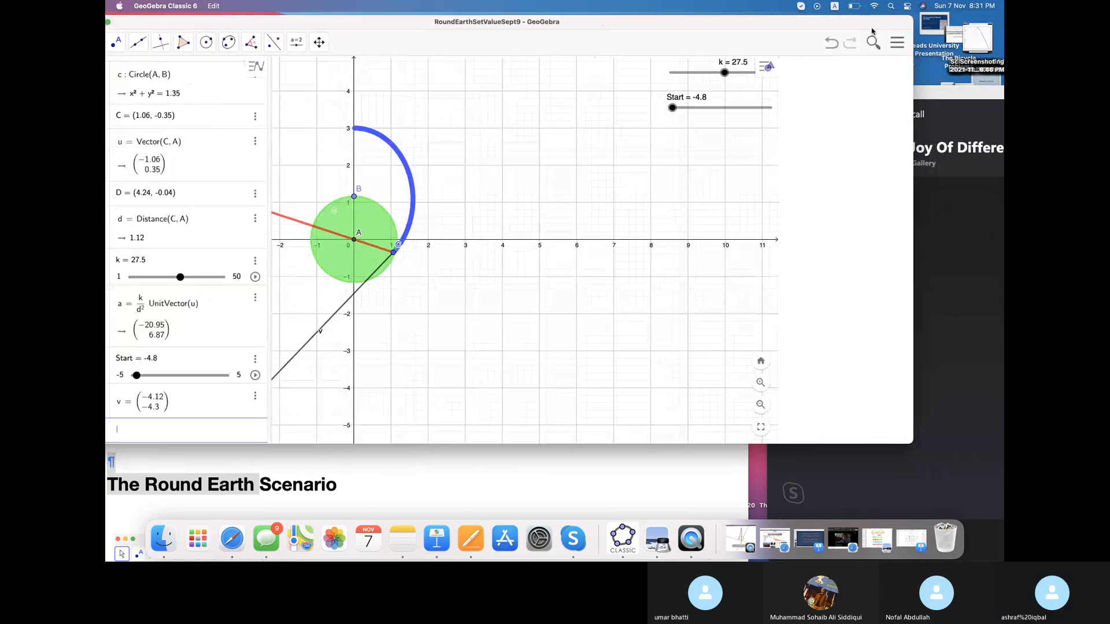
pyautogui.click(902, 45)
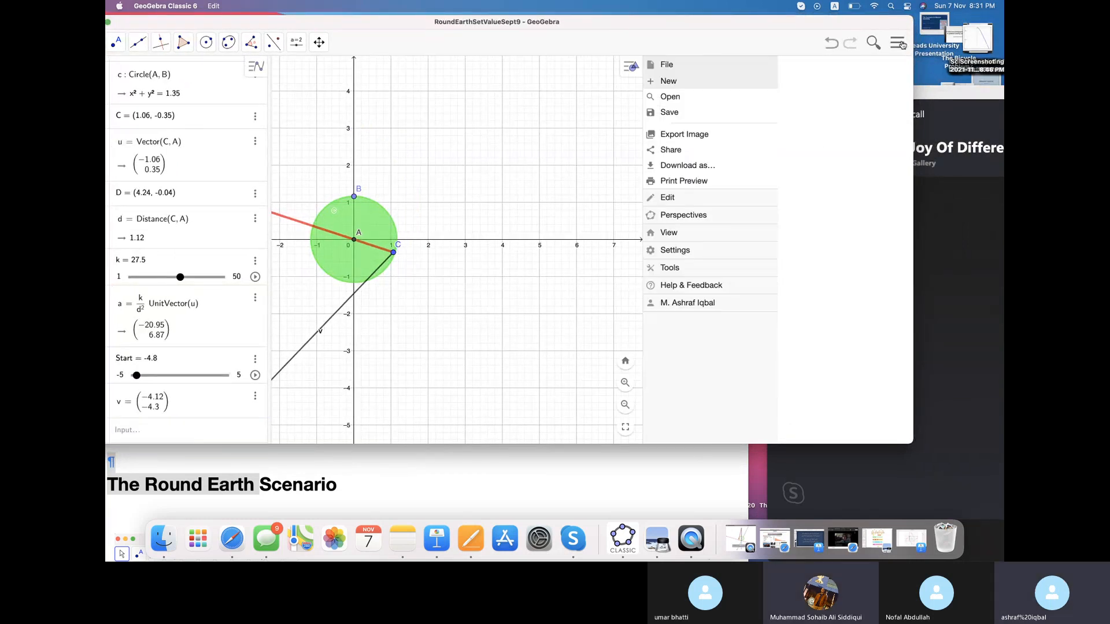
pyautogui.click(733, 116)
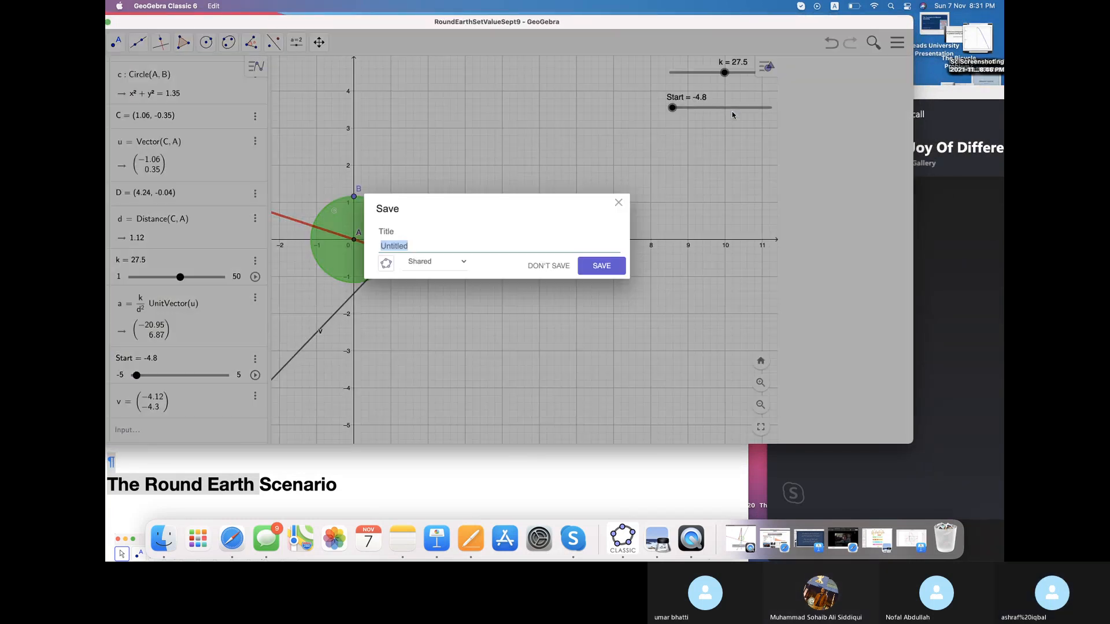
pyautogui.write('SohaibNovember ')
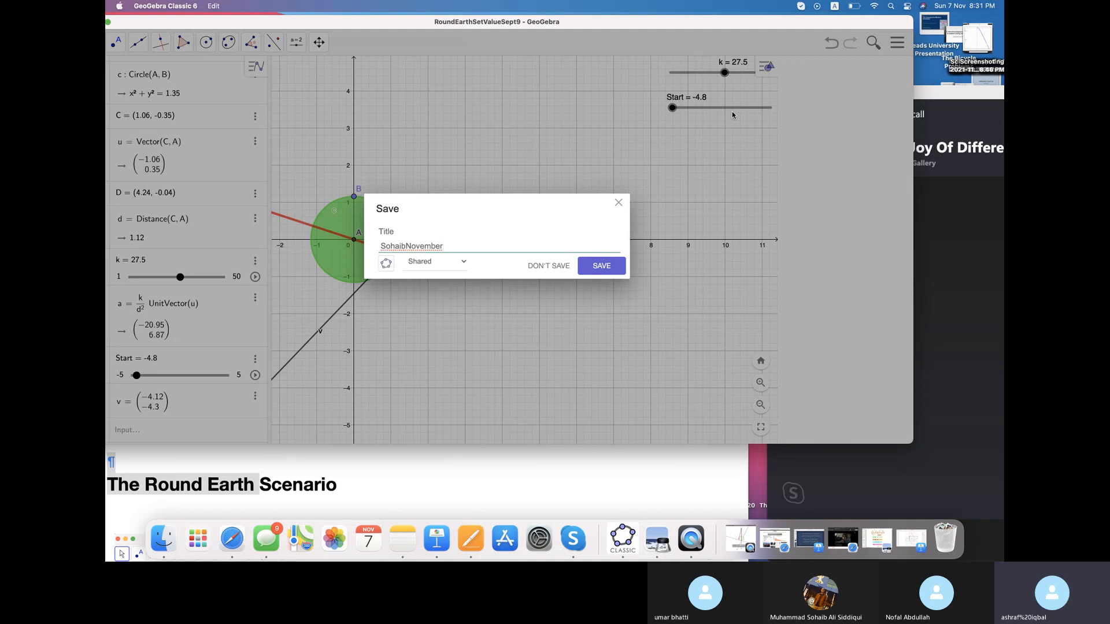
pyautogui.write('7')
pyautogui.click(605, 268)
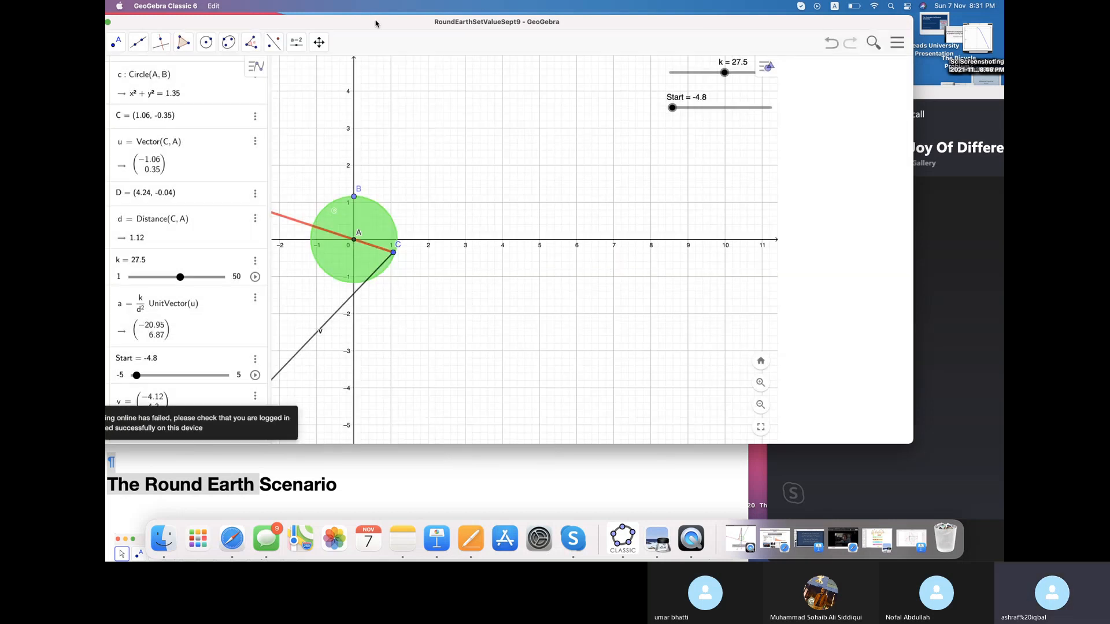
pyautogui.moveTo(375, 23); pyautogui.dragTo(519, 21)
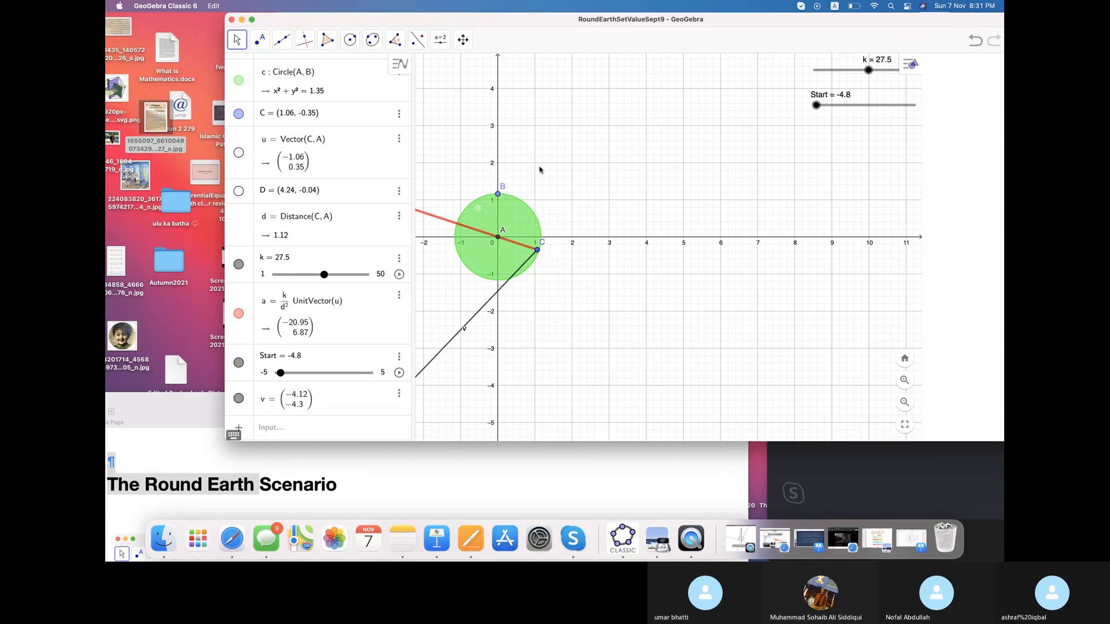
# - Undo the last animation run and duplicate the input of point C at (0, 3)
pyautogui.click(974, 40)
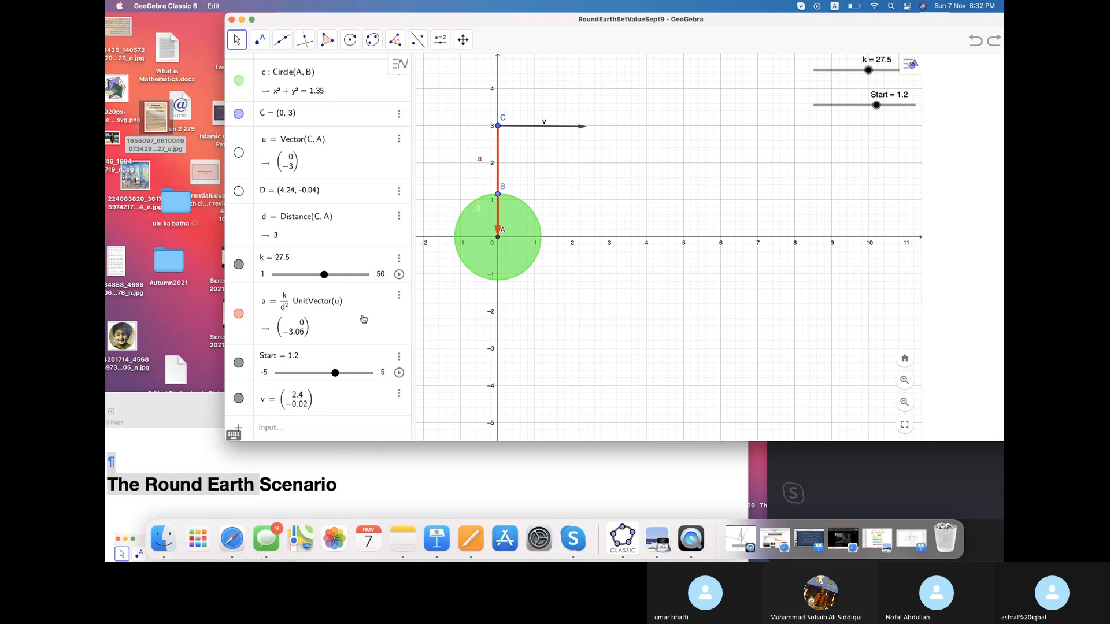
pyautogui.click(399, 116)
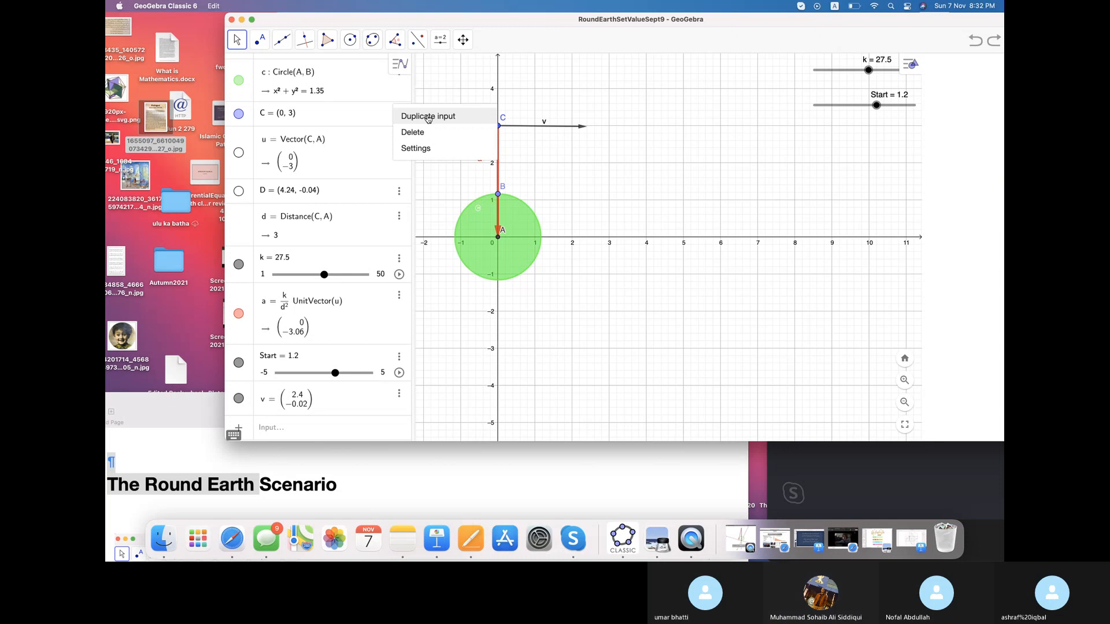
pyautogui.click(428, 117)
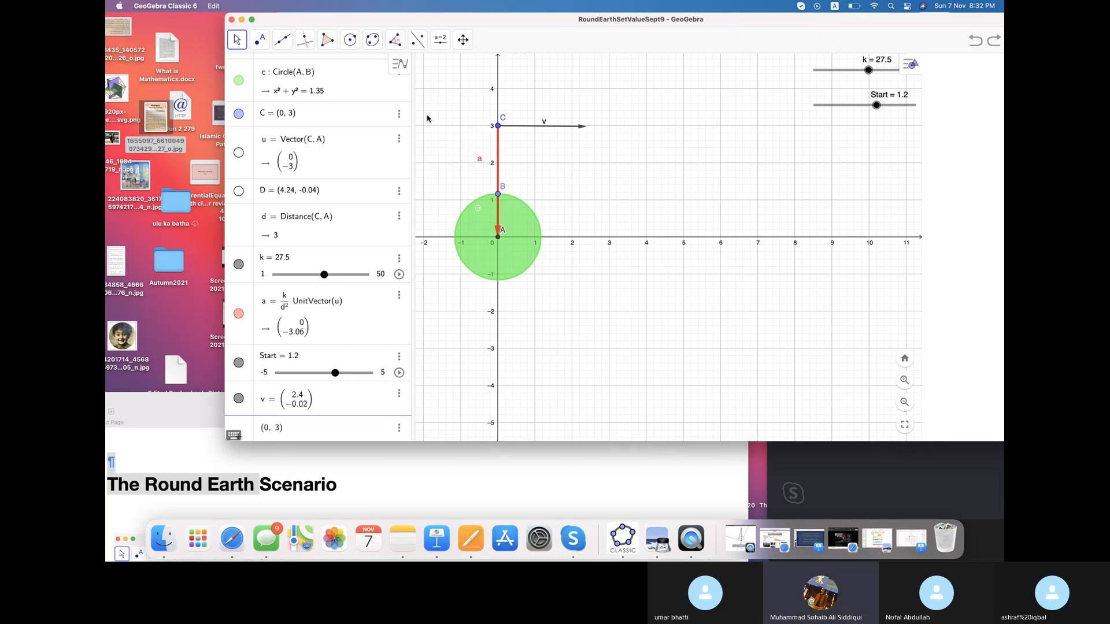
pyautogui.click(398, 113)
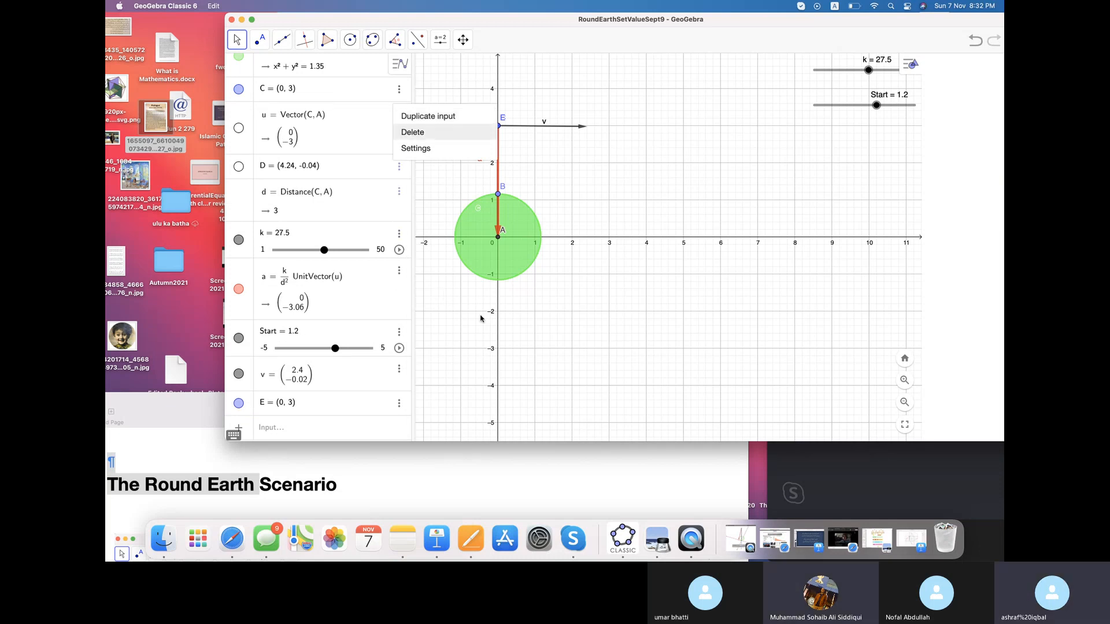
# - Move the duplicated point E up the y-axis to (0, 4)
pyautogui.scroll(-2, 558, 349)
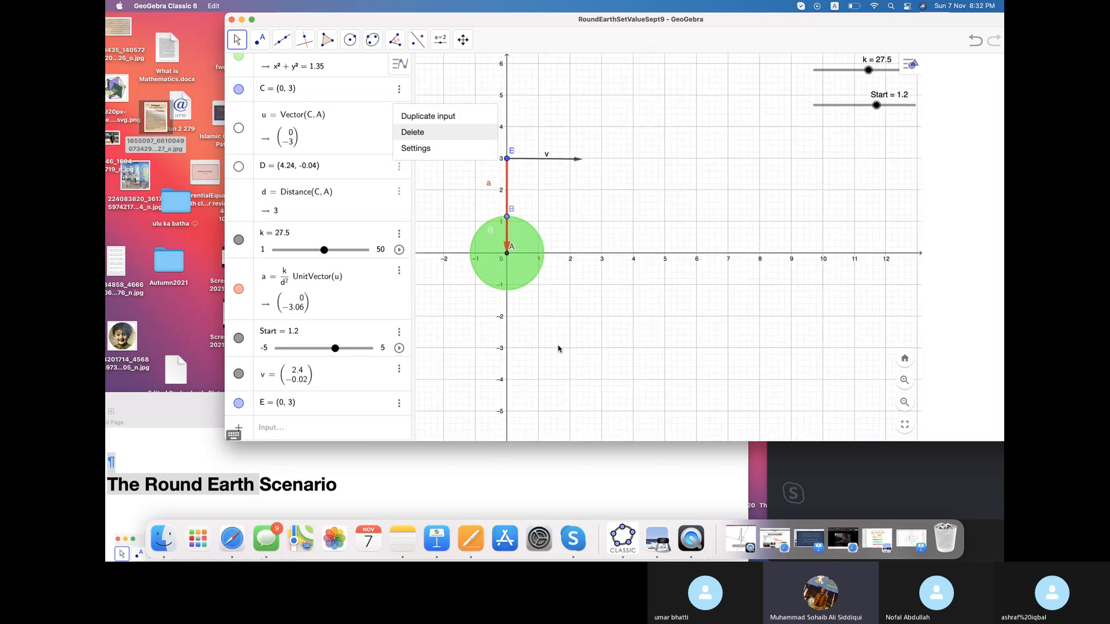
pyautogui.scroll(-2, 558, 349)
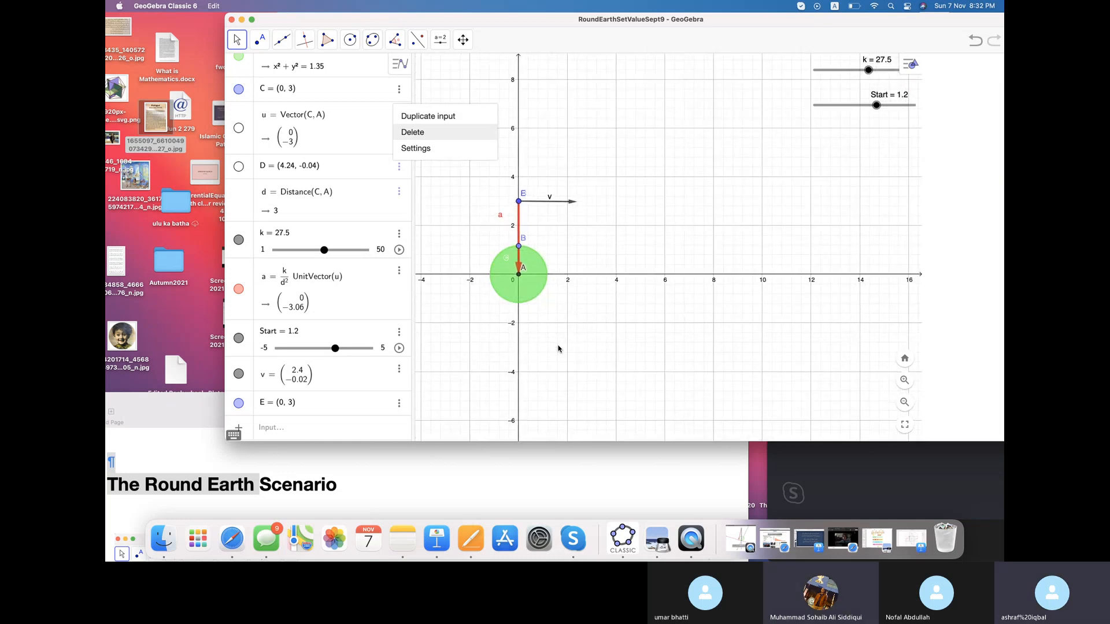
pyautogui.click(519, 202)
pyautogui.moveTo(519, 202); pyautogui.dragTo(520, 158)
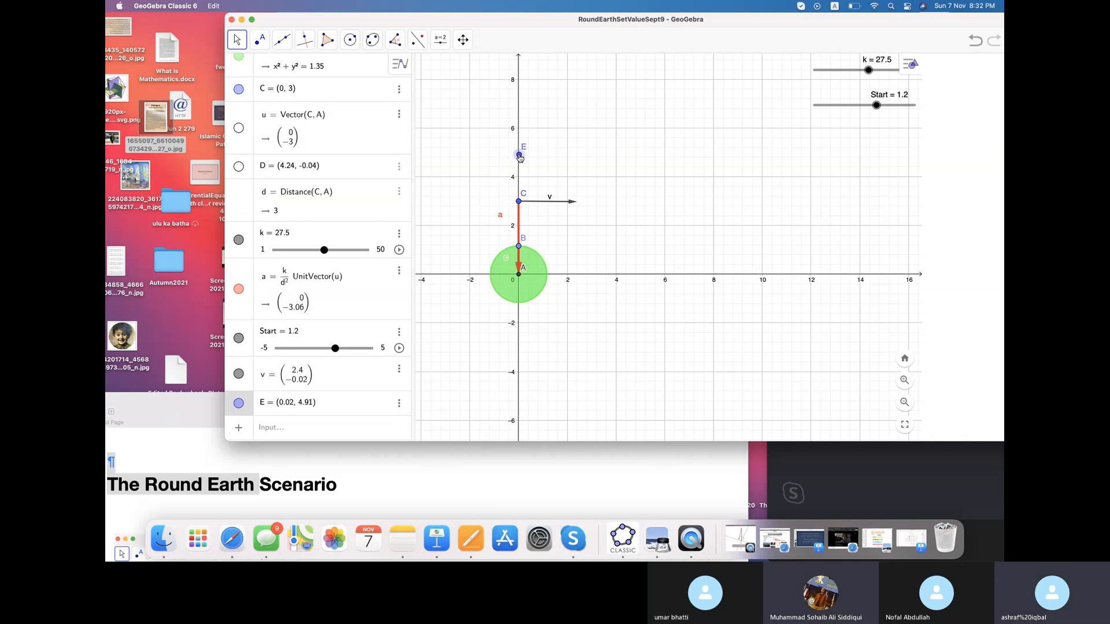
pyautogui.moveTo(520, 158); pyautogui.dragTo(518, 180)
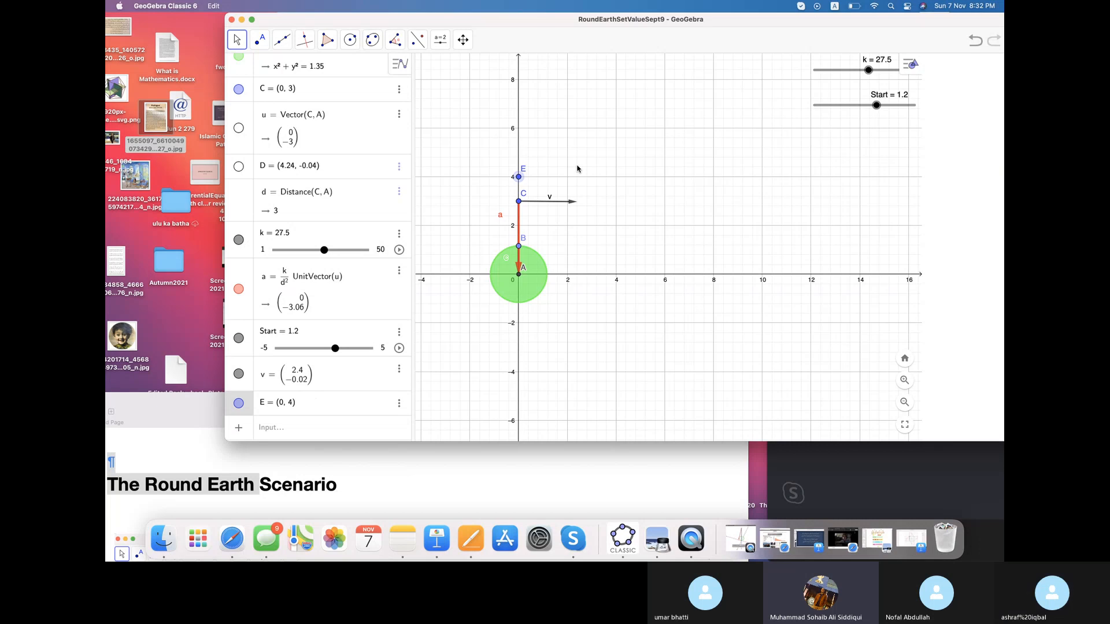
# - Create a new vector r = (2, 2) in the algebra input
pyautogui.click(399, 333)
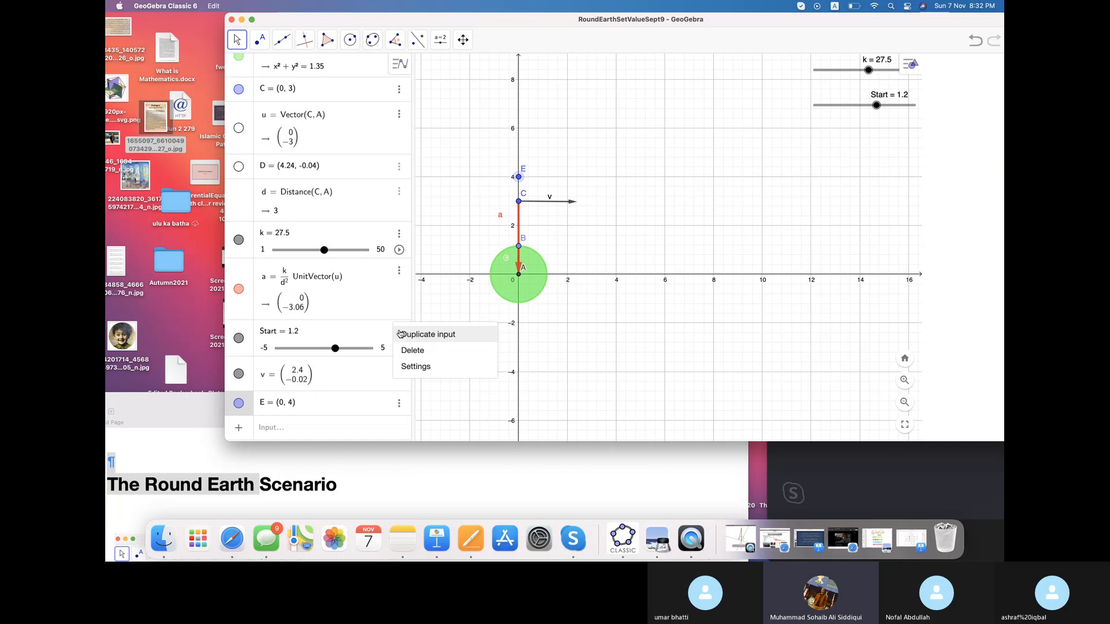
pyautogui.click(324, 334)
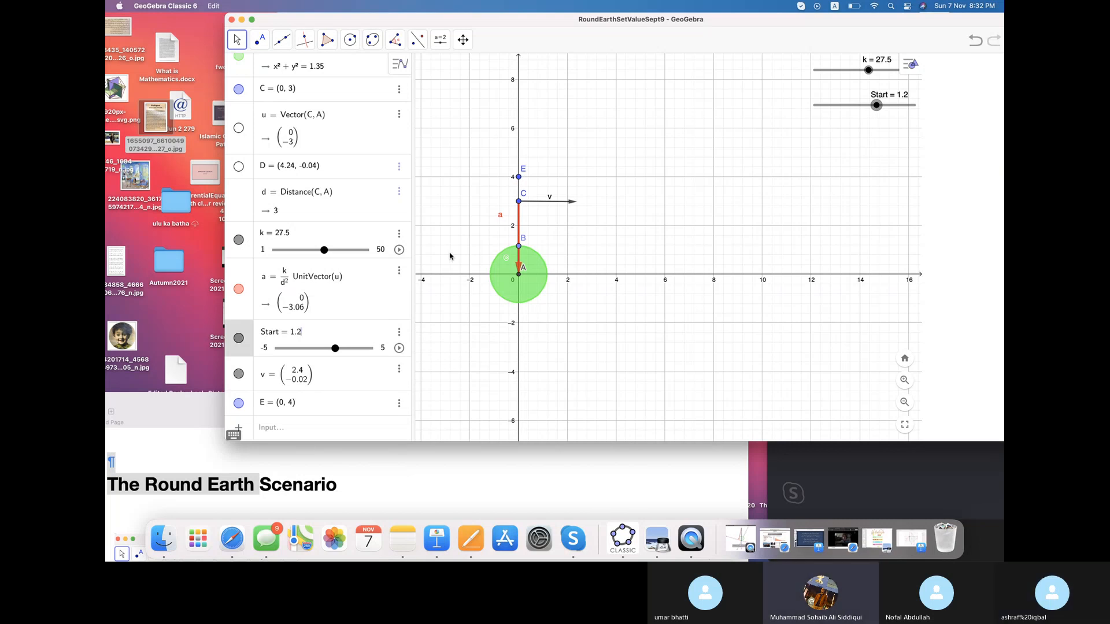
pyautogui.click(302, 430)
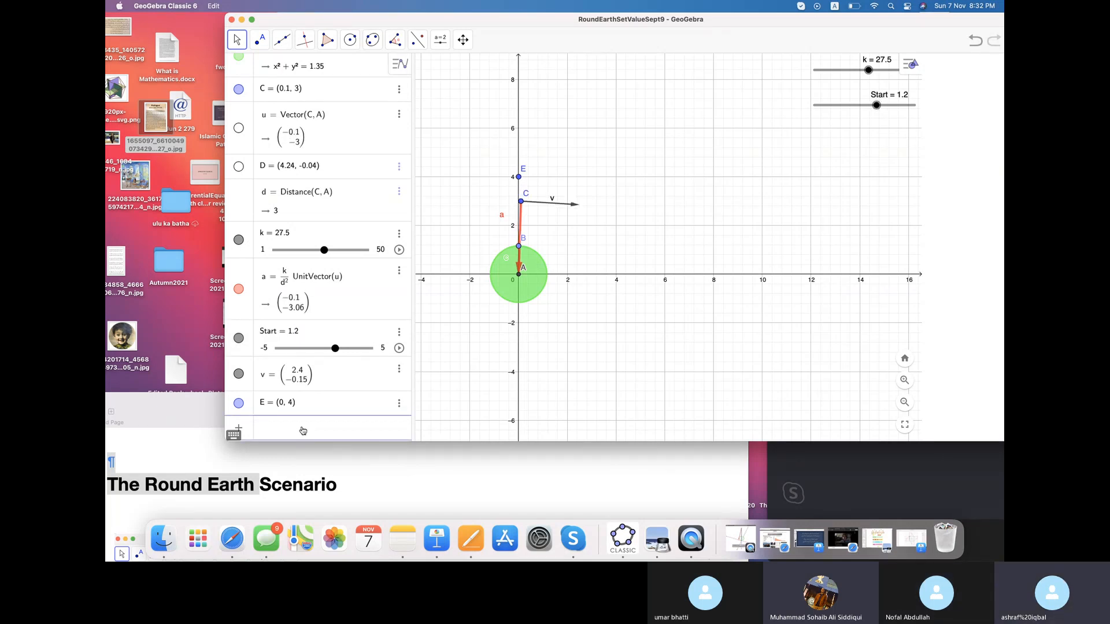
pyautogui.write('(2')
pyautogui.press('BackSpace')
pyautogui.press('BackSpace')
pyautogui.write('r = (')
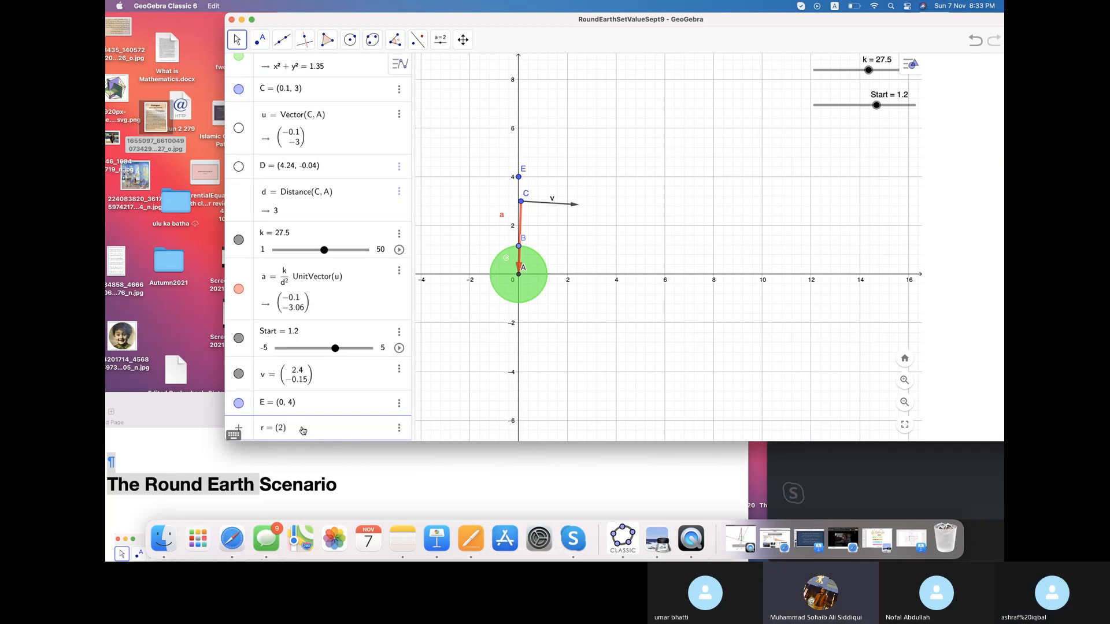
pyautogui.write('2, 2')
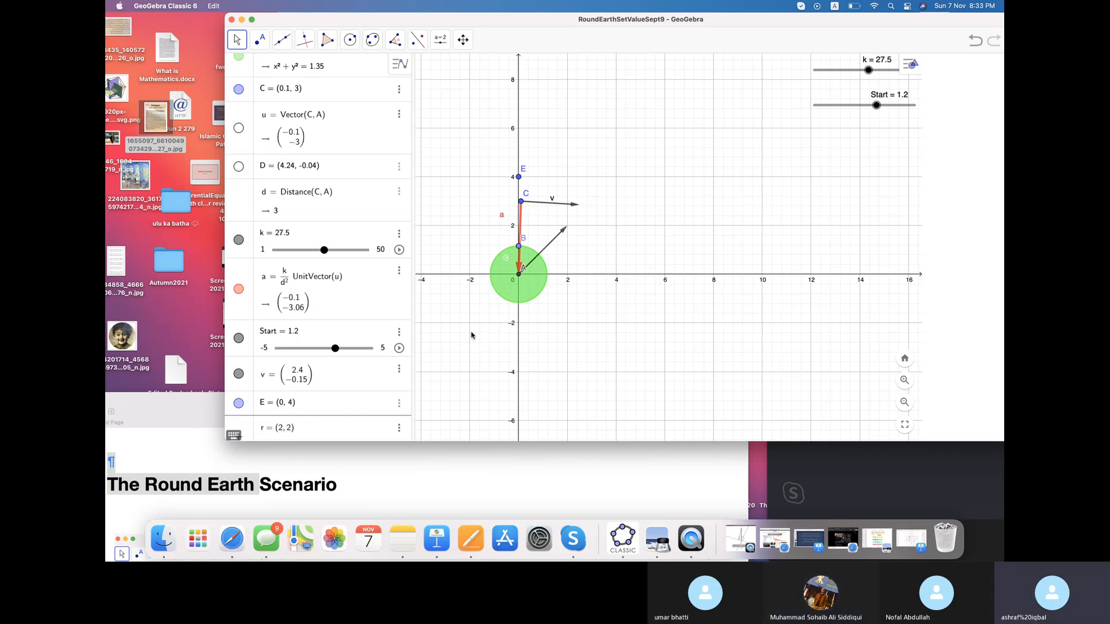
# - Set vector r's starting point to E and stretch it horizontally to about (3.6, 0.01)
pyautogui.click(399, 428)
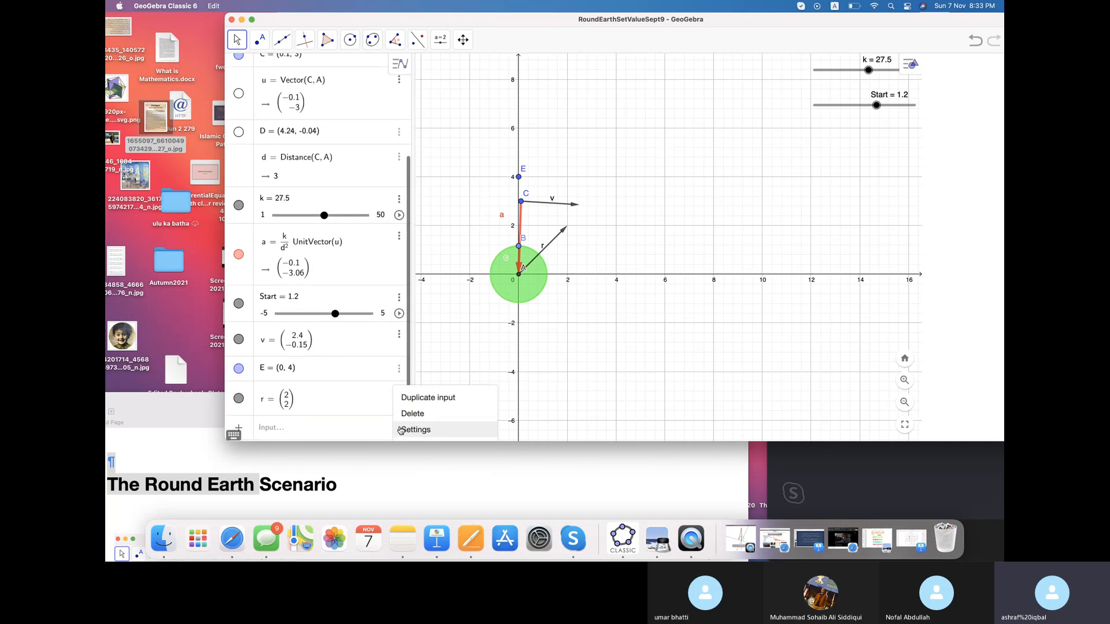
pyautogui.click(345, 403)
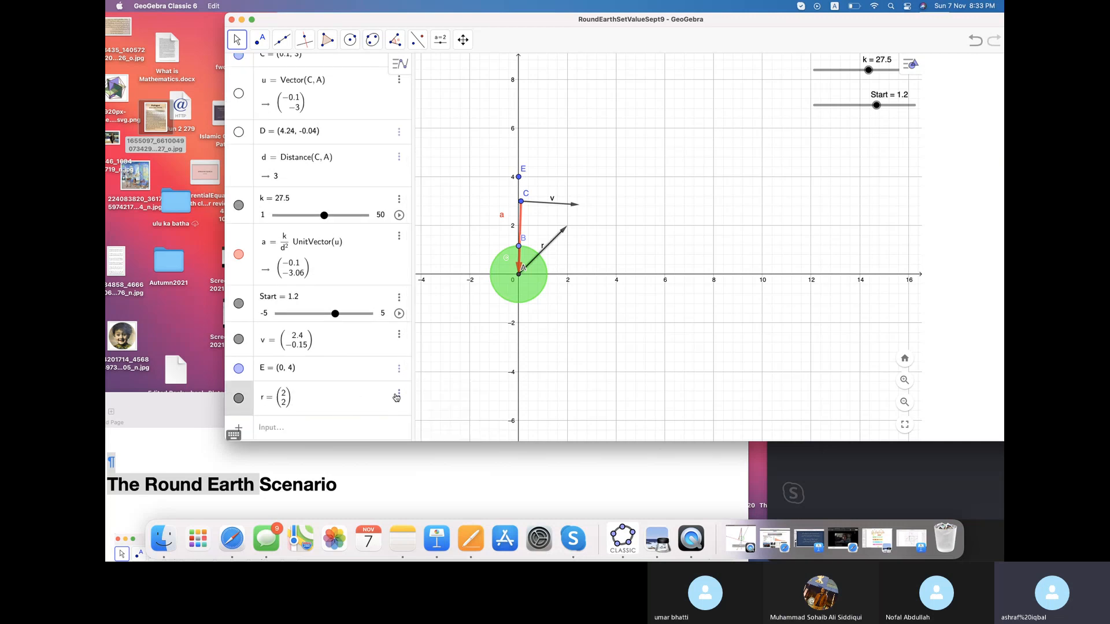
pyautogui.click(399, 395)
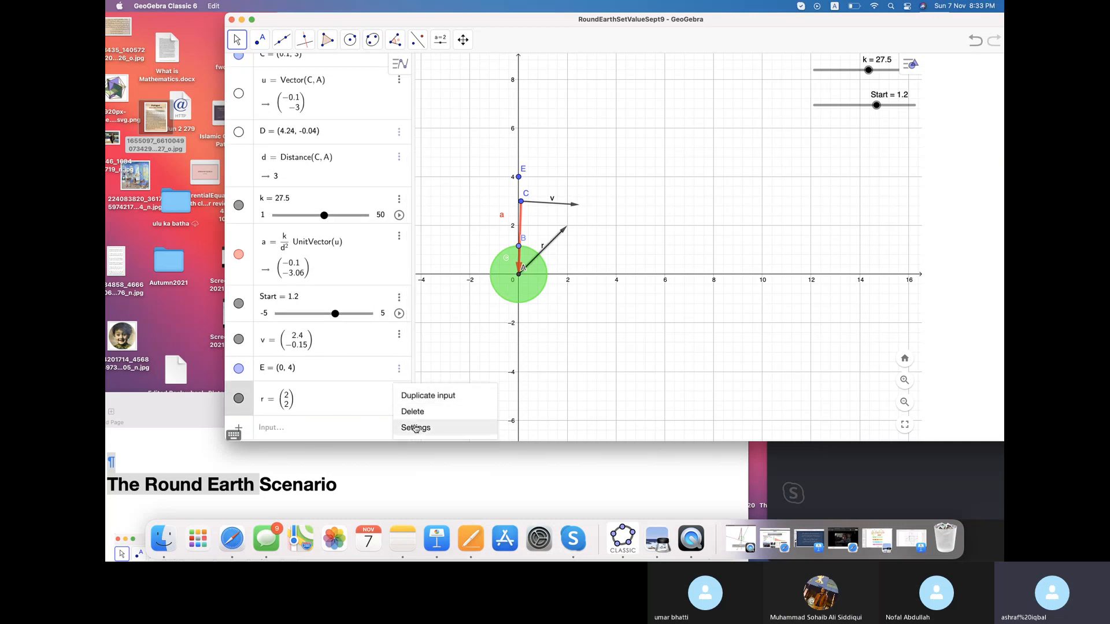
pyautogui.click(416, 428)
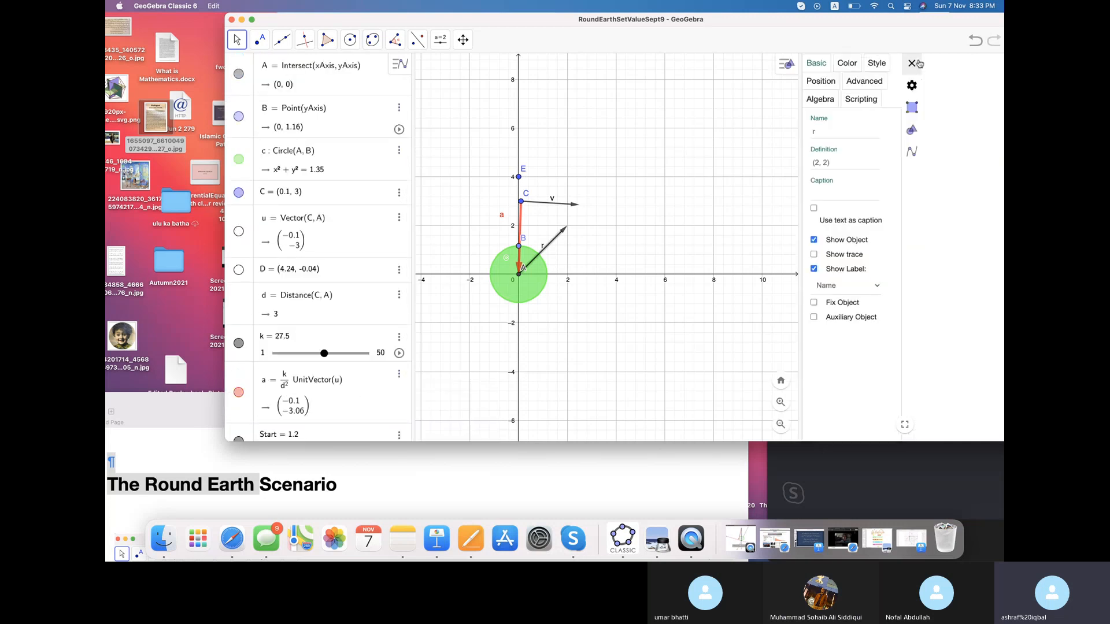
pyautogui.click(821, 84)
pyautogui.click(846, 134)
pyautogui.click(832, 185)
pyautogui.moveTo(565, 131); pyautogui.dragTo(592, 180)
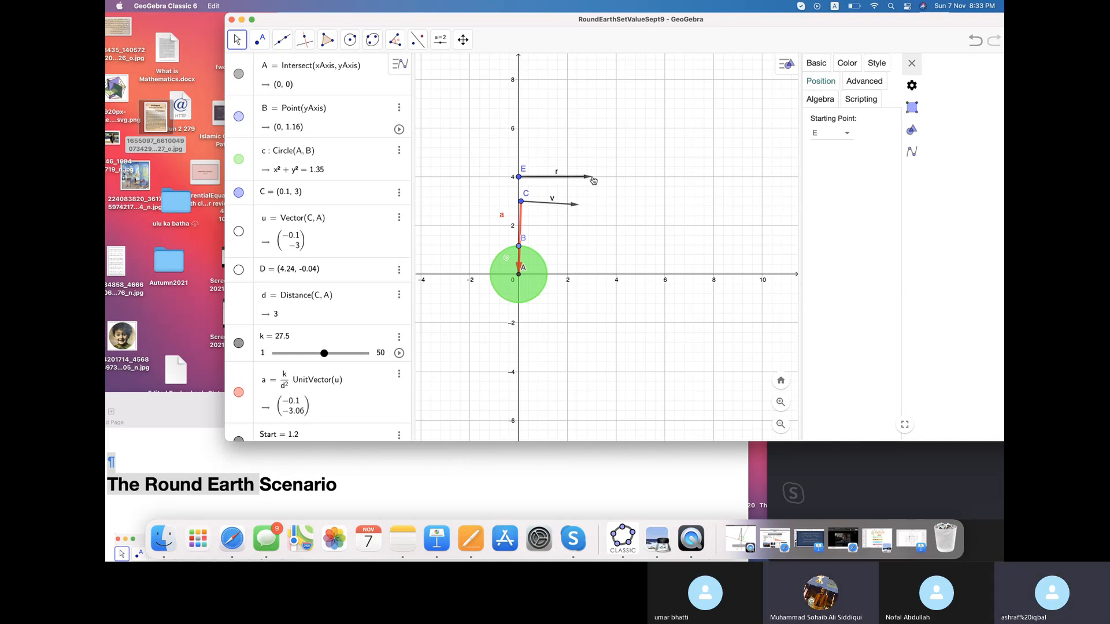
pyautogui.moveTo(592, 181); pyautogui.dragTo(607, 181)
# - Save the construction with a title made of the participant's first name followed by "November7"
pyautogui.moveTo(476, 22); pyautogui.dragTo(403, 28)
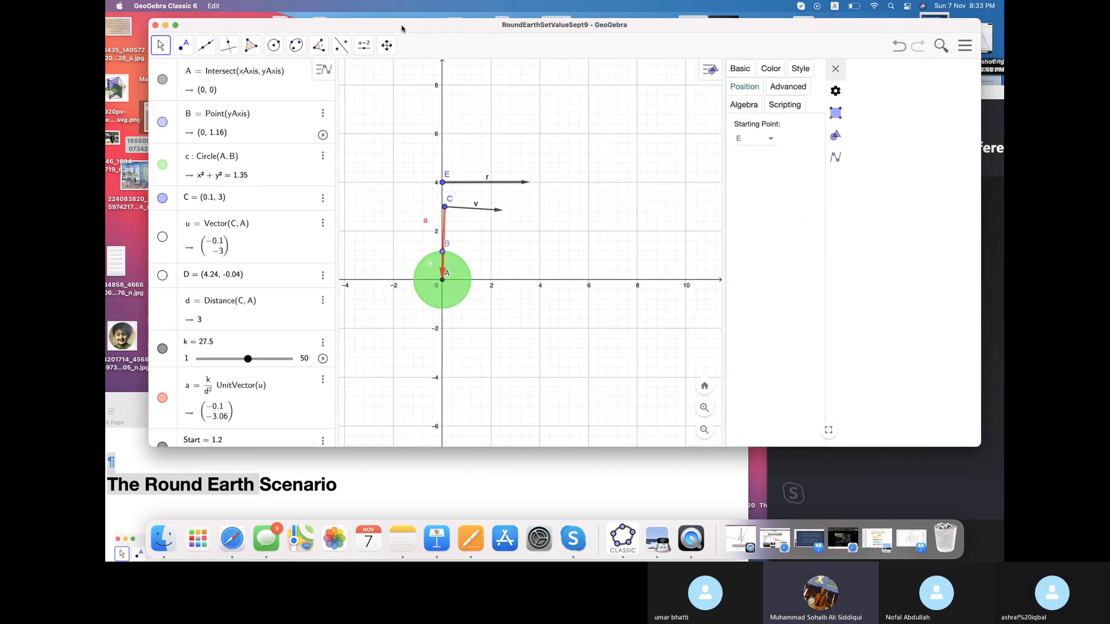
pyautogui.click(971, 49)
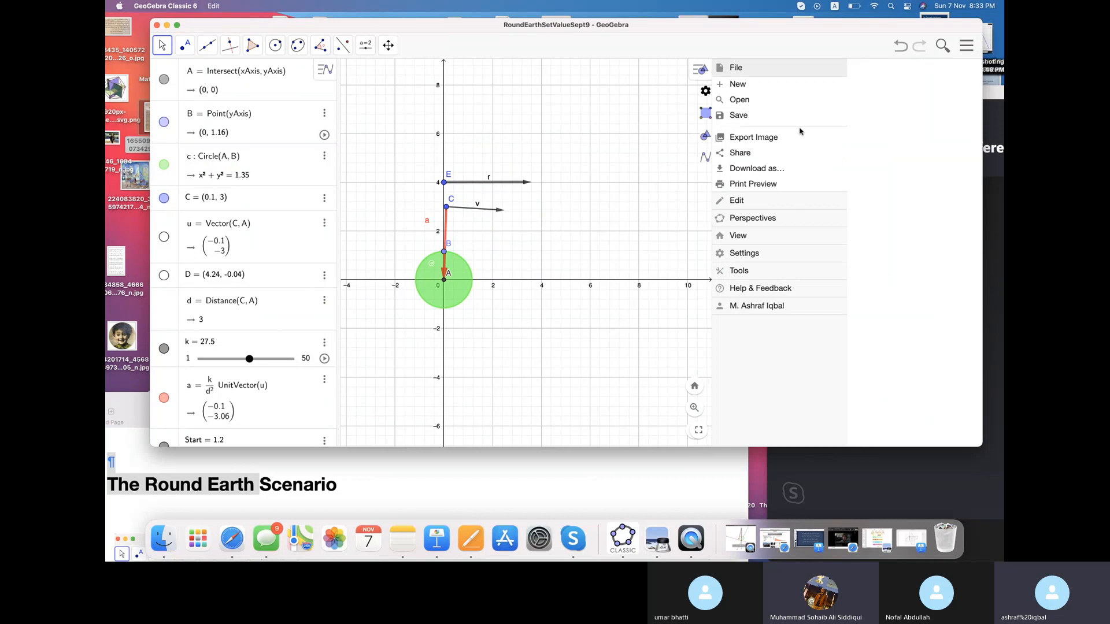
pyautogui.click(746, 117)
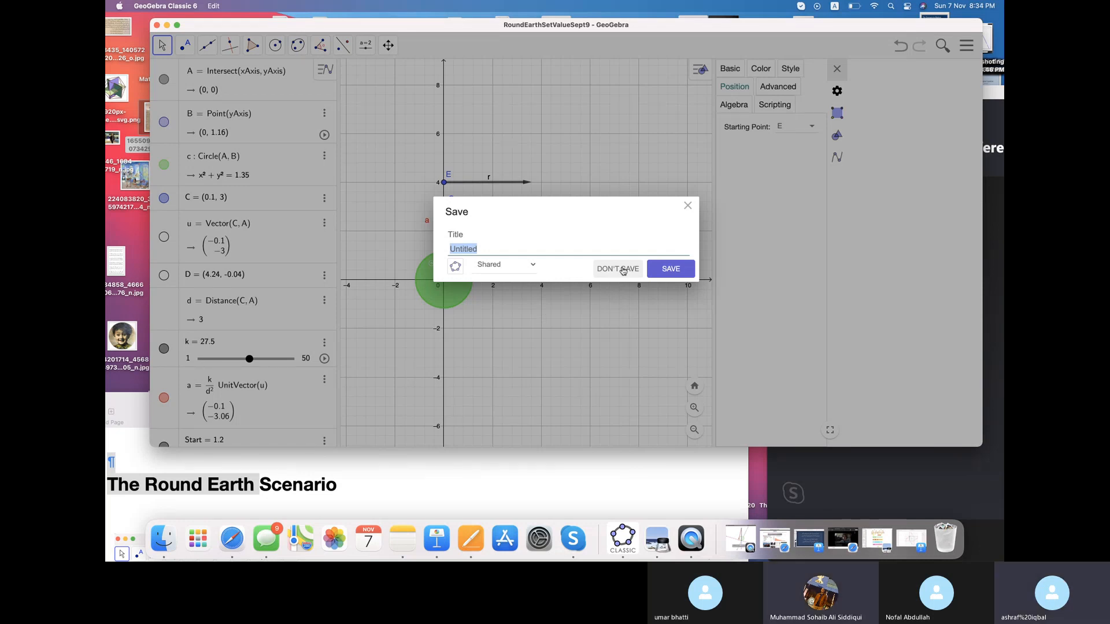
pyautogui.click(490, 249)
pyautogui.press('BackSpace')
pyautogui.press('BackSpace')
pyautogui.press('BackSpace')
pyautogui.press('BackSpace')
pyautogui.press('BackSpace')
pyautogui.press('BackSpace')
pyautogui.press('BackSpace')
pyautogui.press('BackSpace')
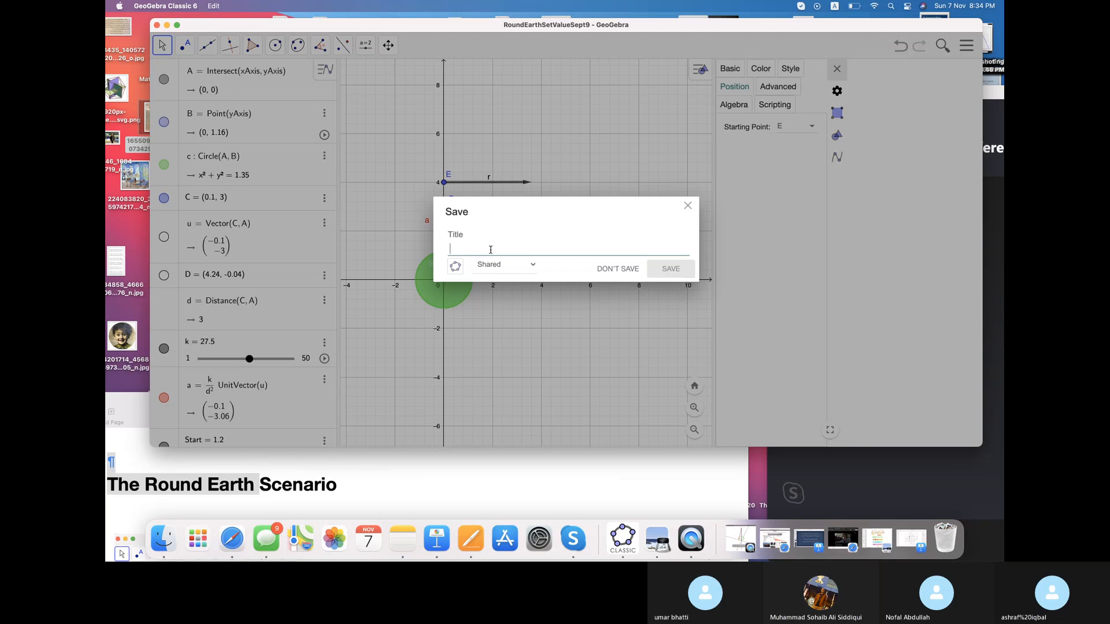
pyautogui.write('So')
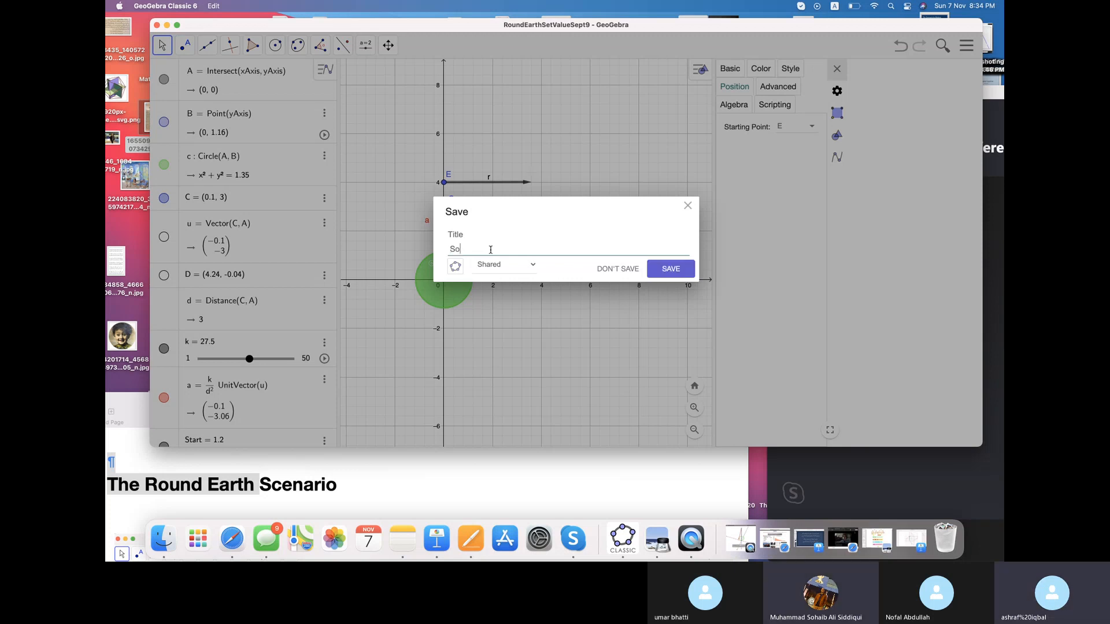
pyautogui.write('haib')
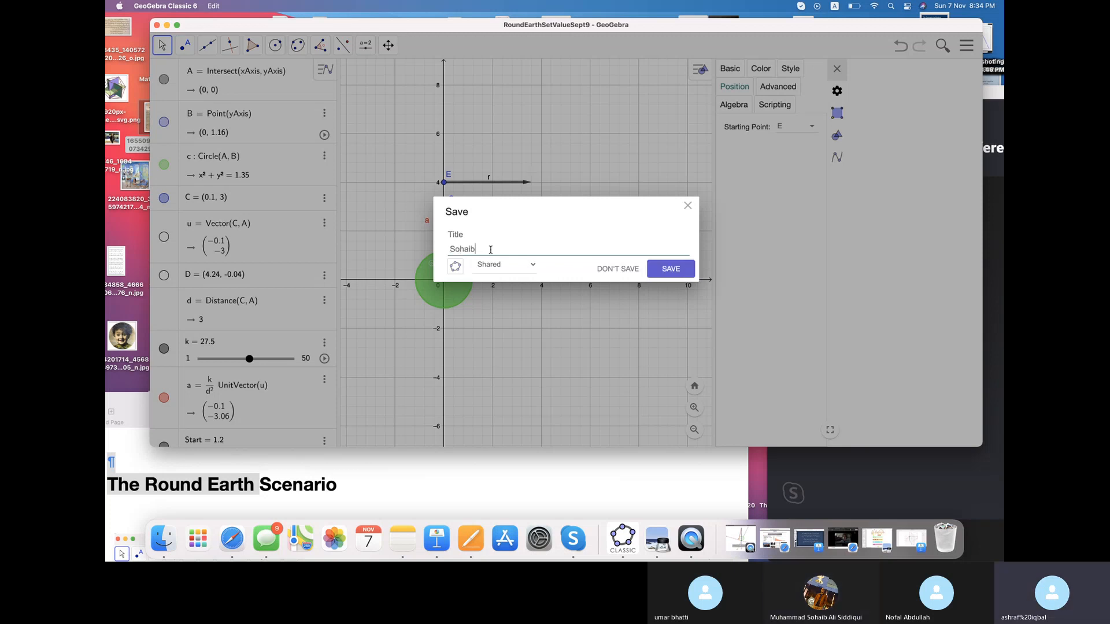
pyautogui.write('November7')
pyautogui.click(667, 270)
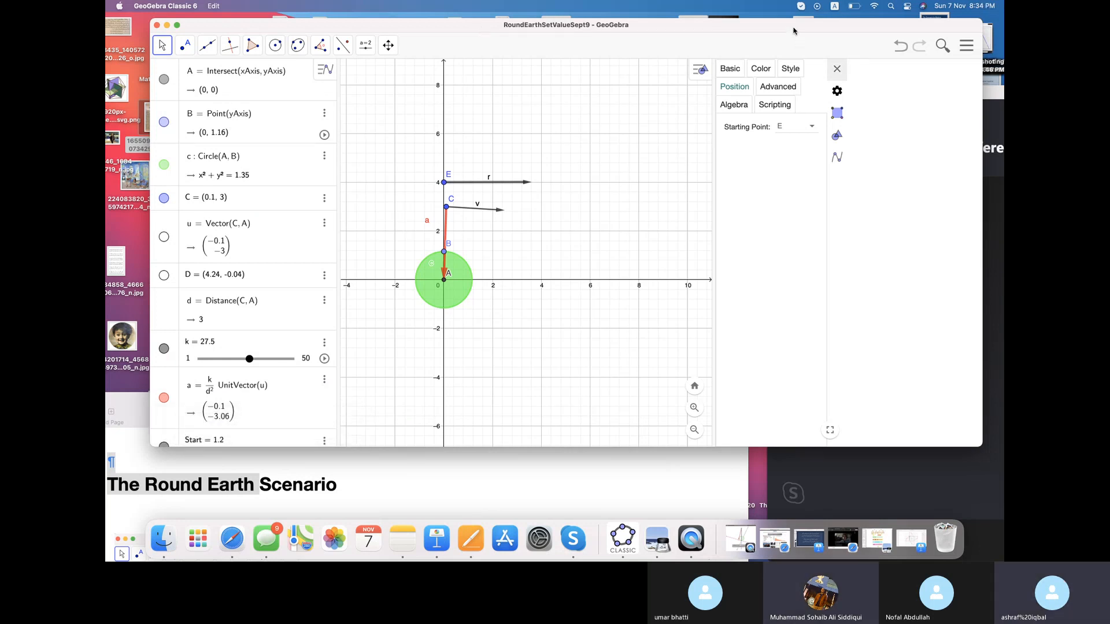
# - Check the computer's Wi-Fi connection and the account signed in to GeoGebra
pyautogui.click(875, 8)
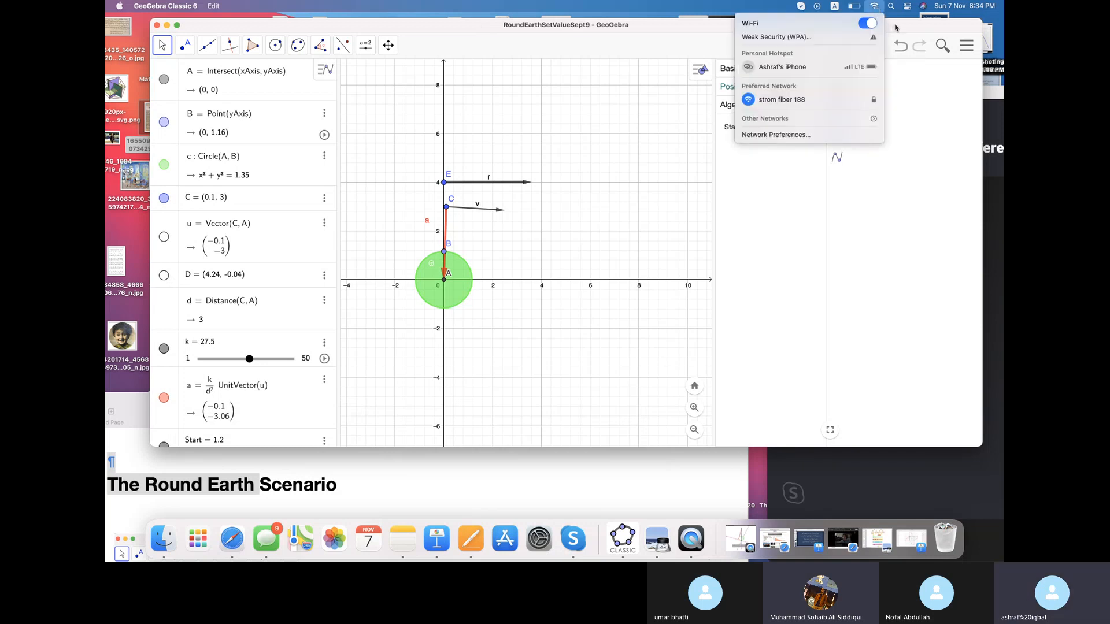
pyautogui.click(895, 27)
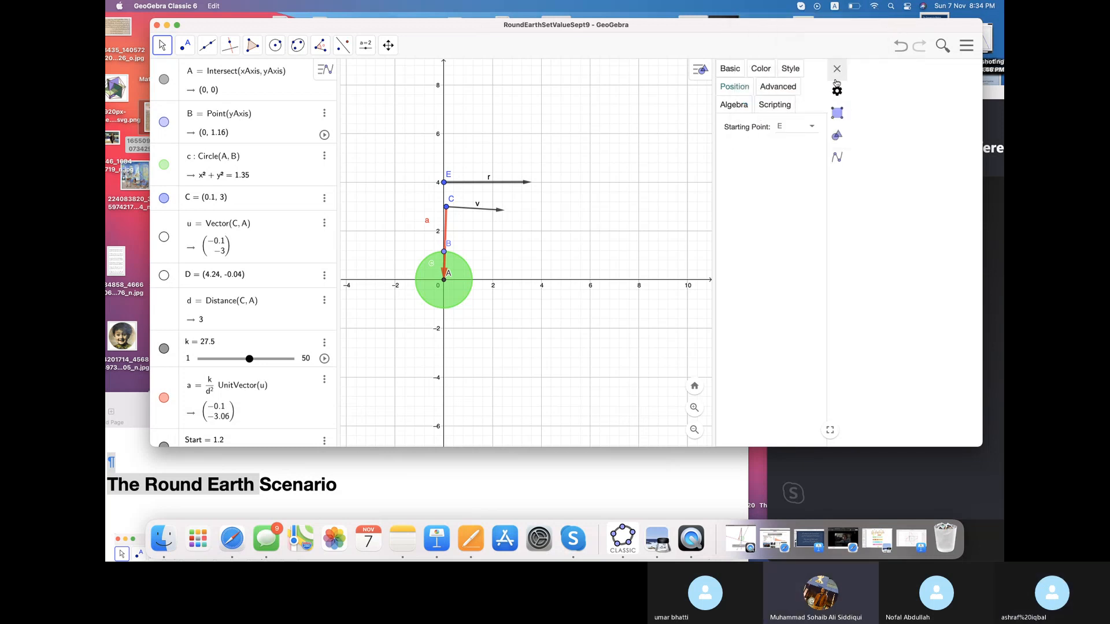
pyautogui.click(966, 46)
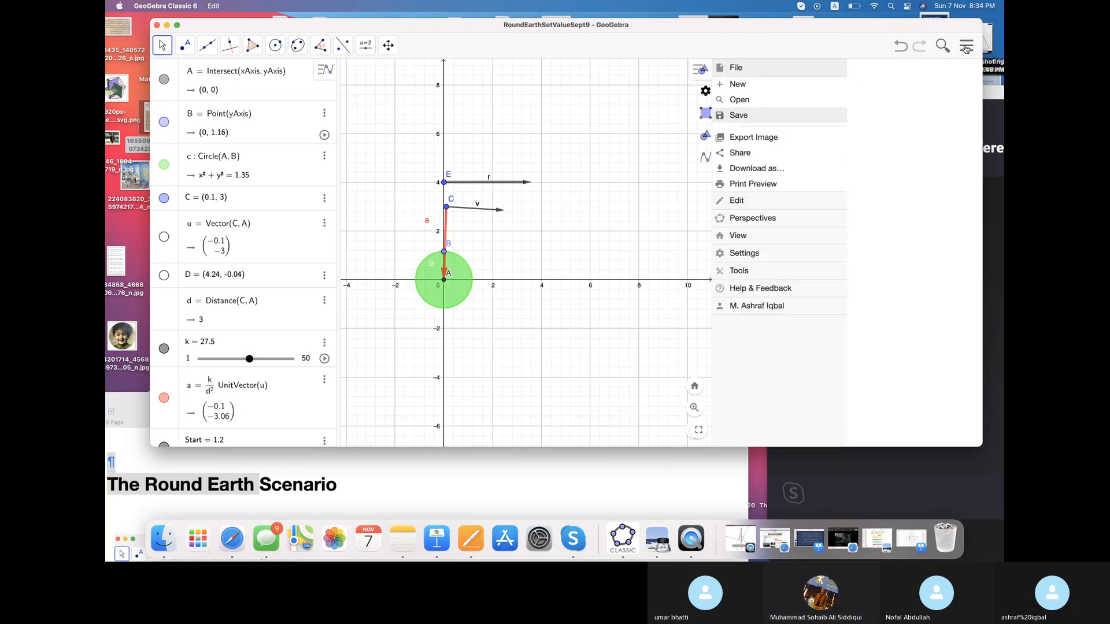
pyautogui.click(769, 307)
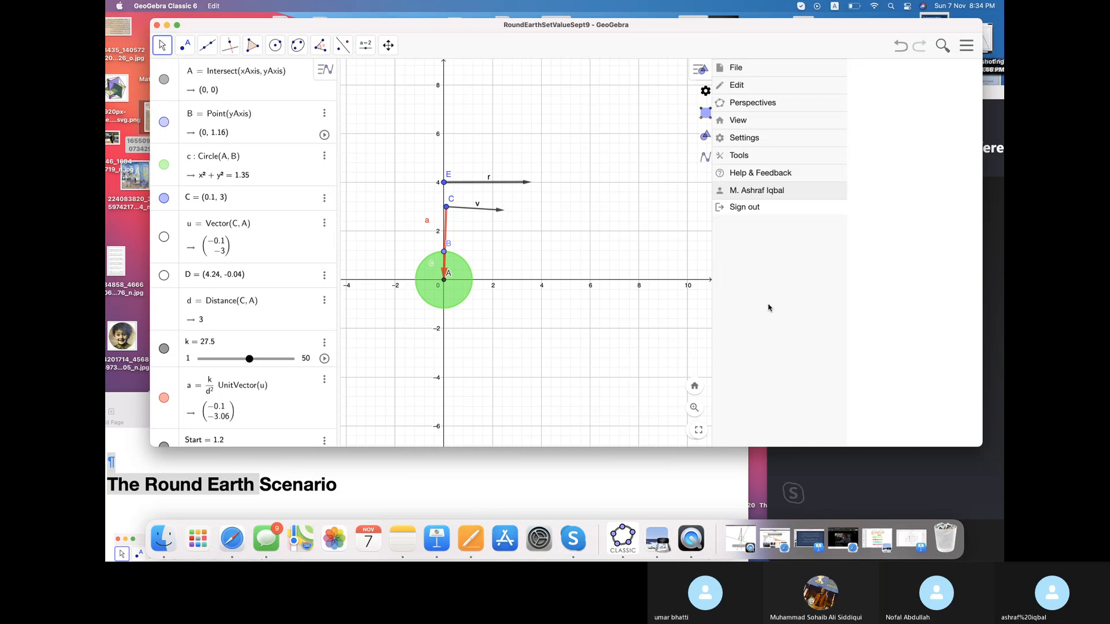
# - Save the construction again and open the saved copy titled with the participant's first name and "November7" for editing
pyautogui.click(735, 69)
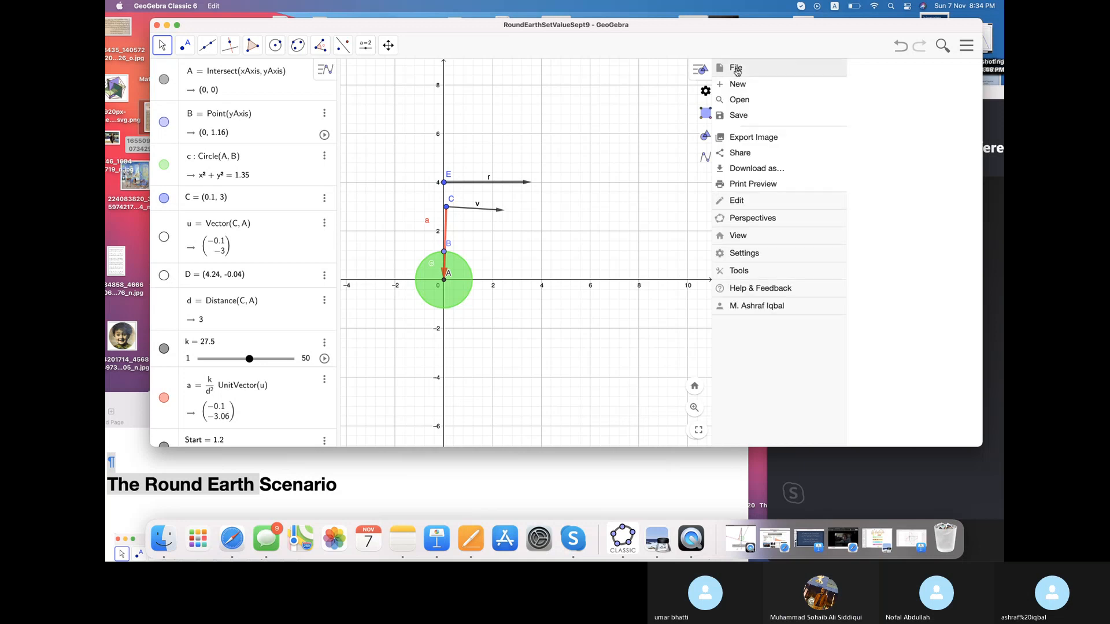
pyautogui.click(738, 115)
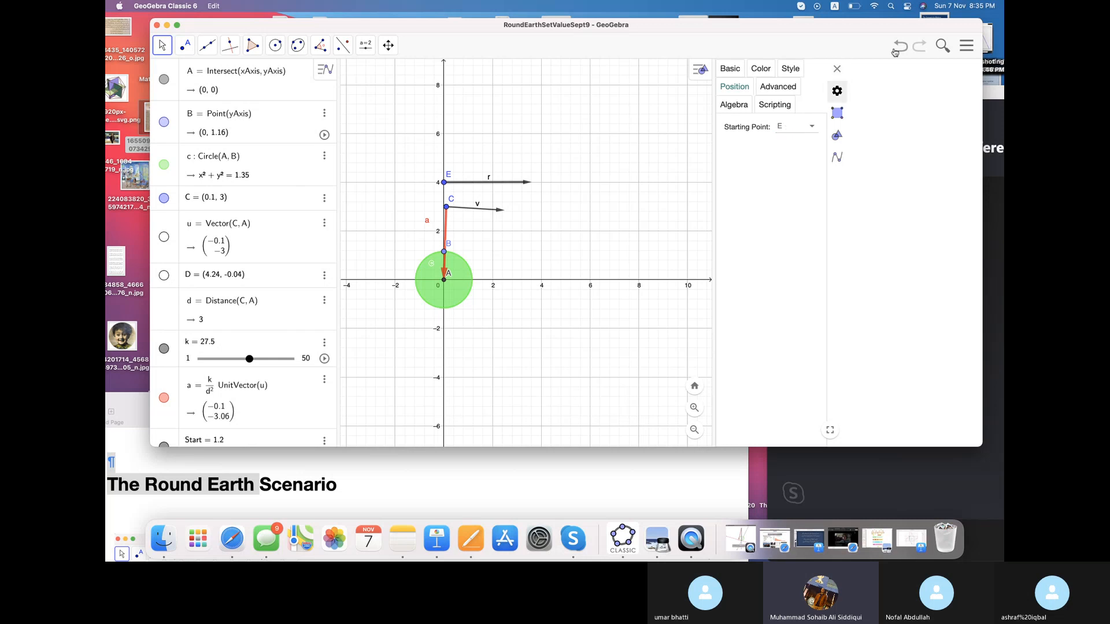
pyautogui.click(966, 47)
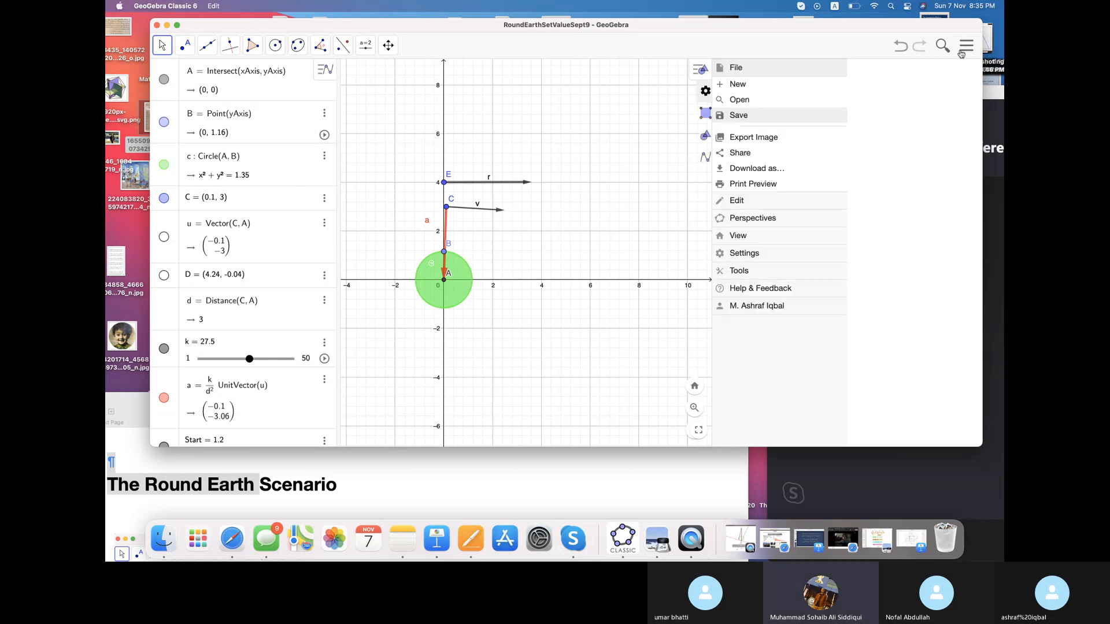
pyautogui.click(820, 104)
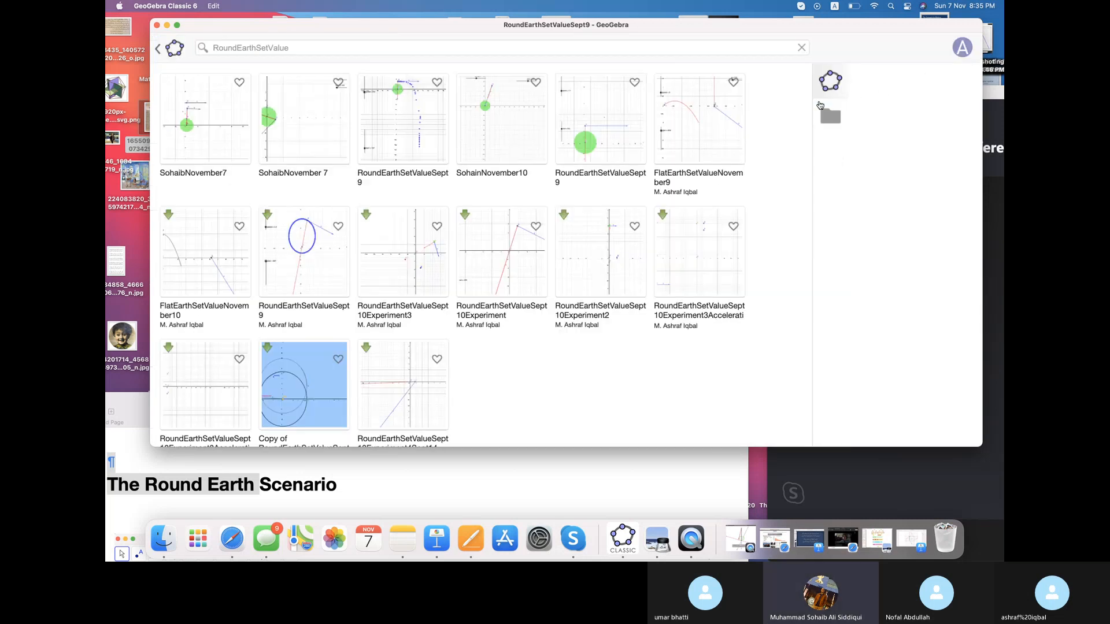
pyautogui.click(210, 153)
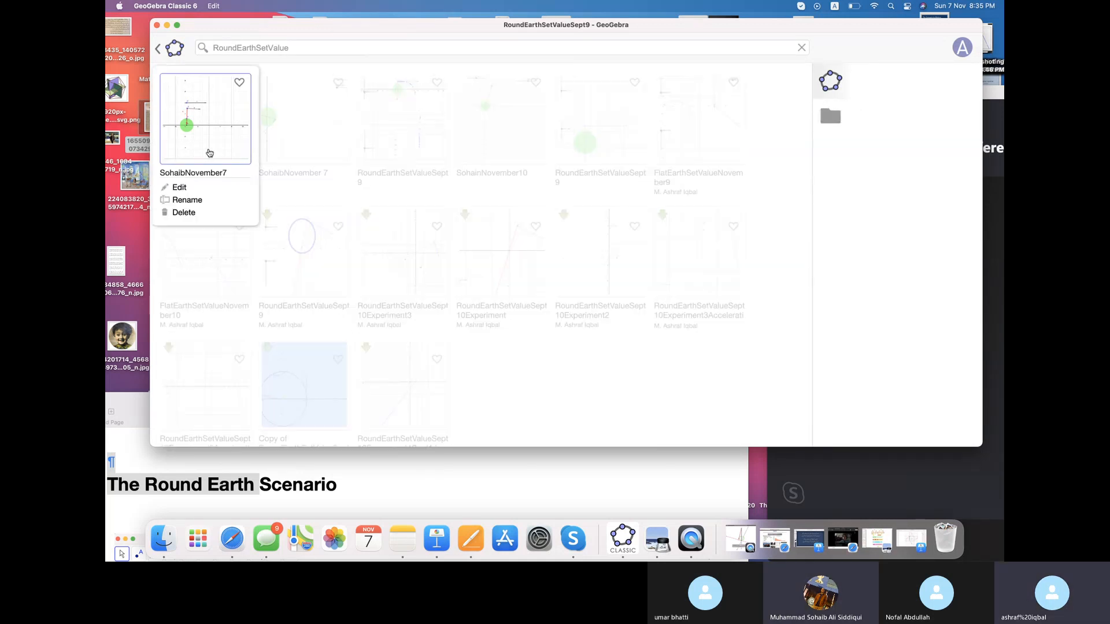
pyautogui.click(195, 188)
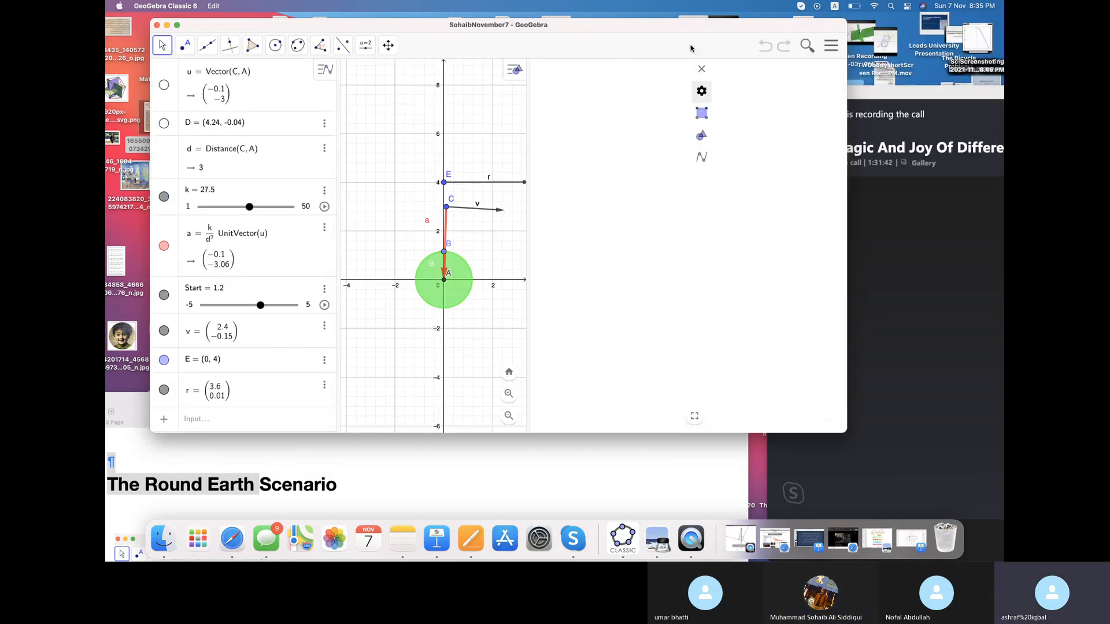
# - Close the settings and save the construction again under its existing title
pyautogui.click(701, 70)
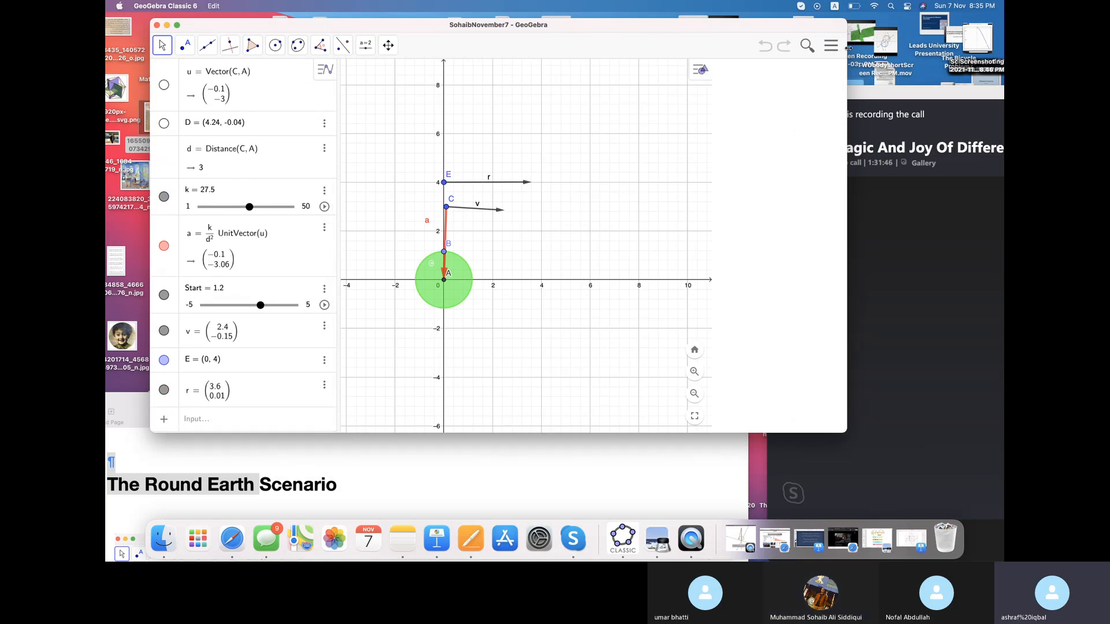
pyautogui.click(831, 51)
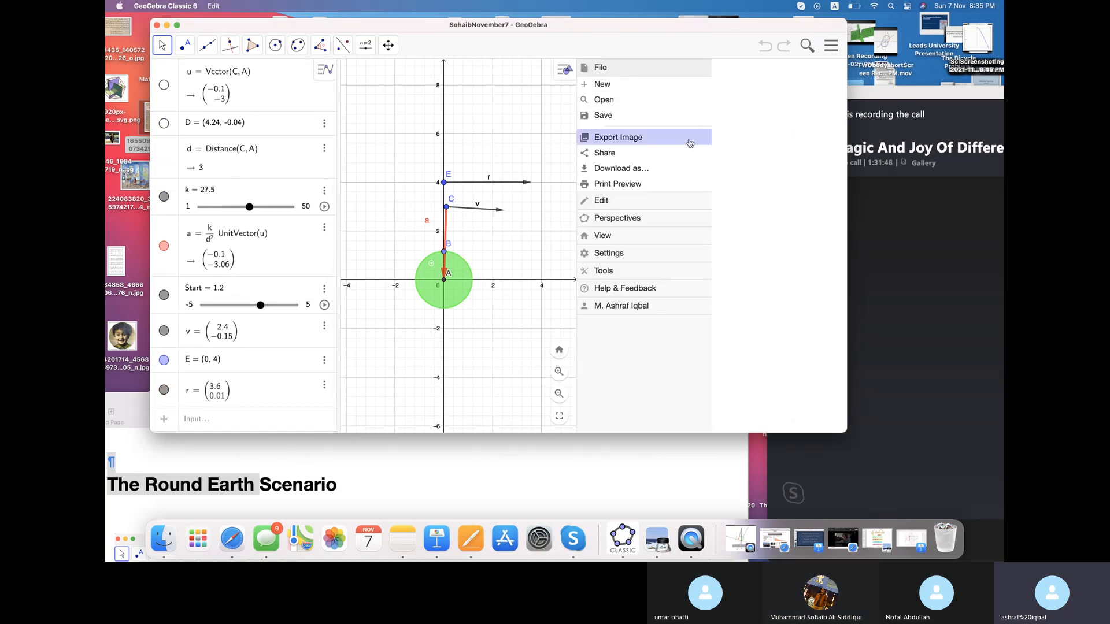
pyautogui.click(674, 119)
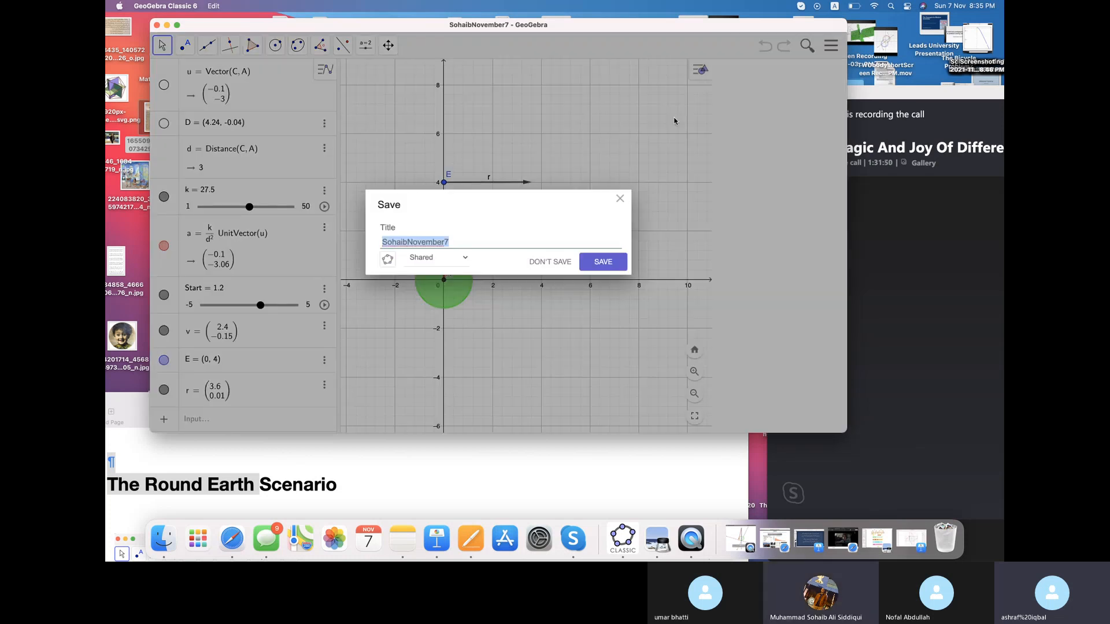
pyautogui.click(603, 261)
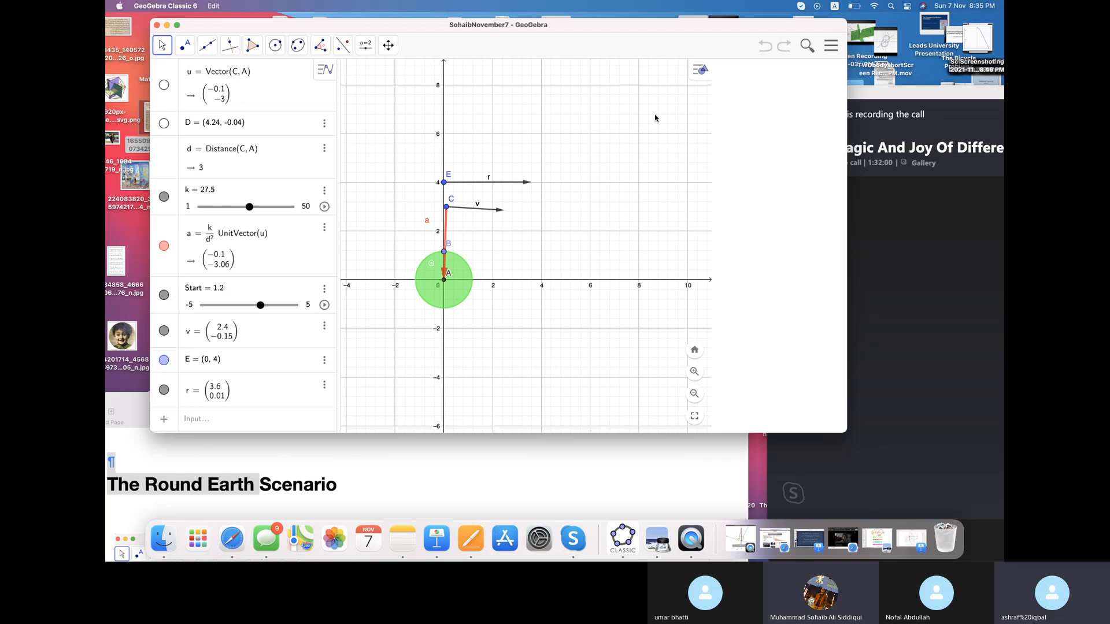
# - Save the construction under a new title by appending "Ver2" to the existing one
pyautogui.click(832, 47)
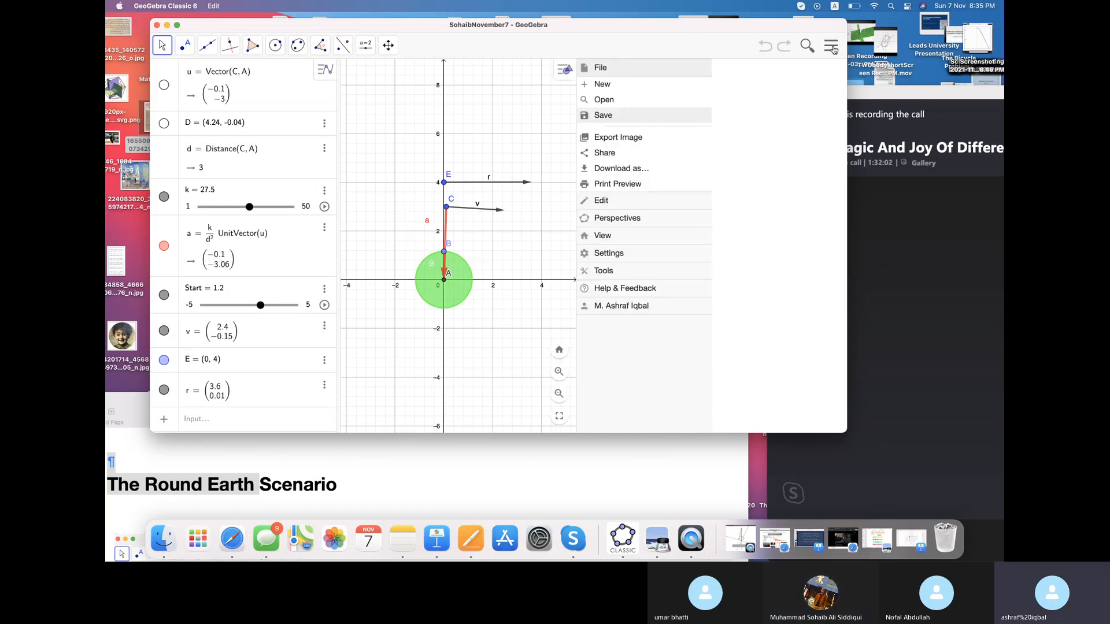
pyautogui.click(666, 123)
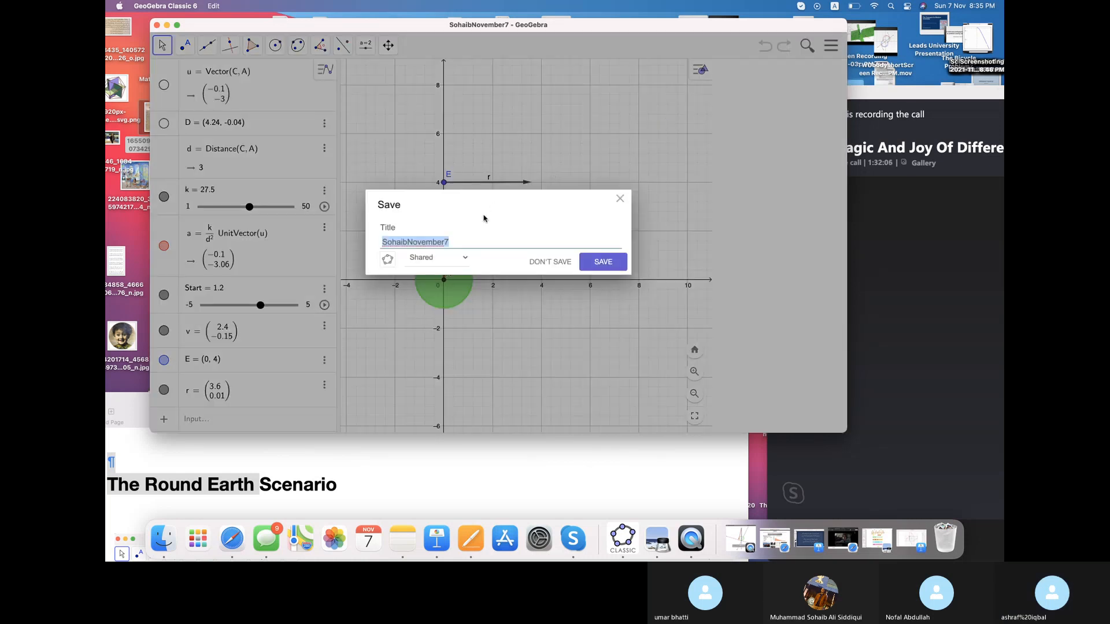
pyautogui.click(456, 242)
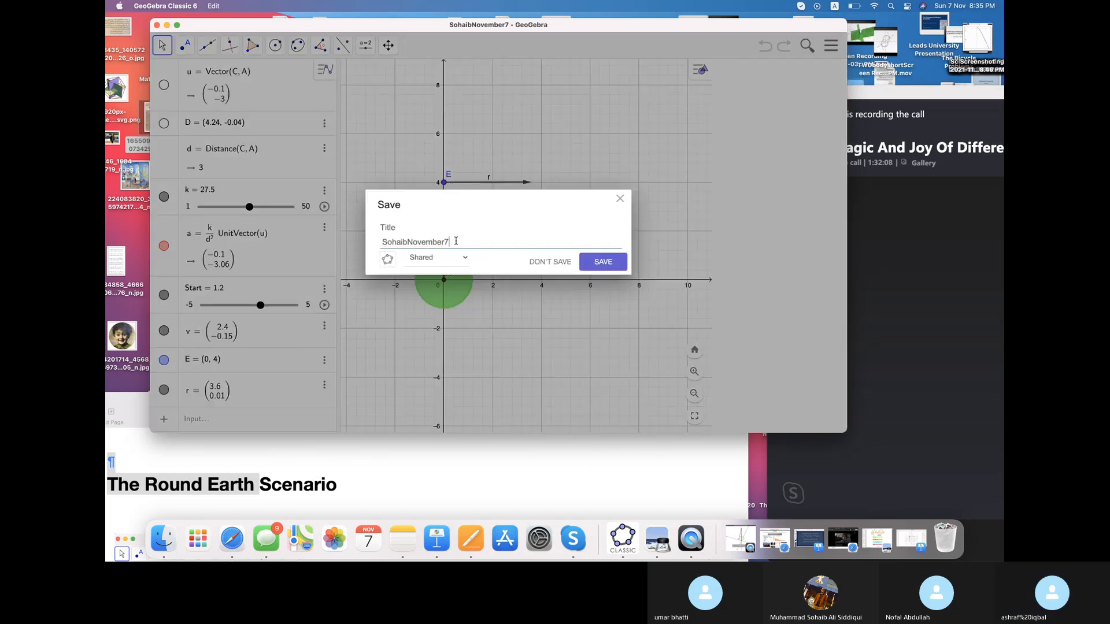
pyautogui.write('Ver2')
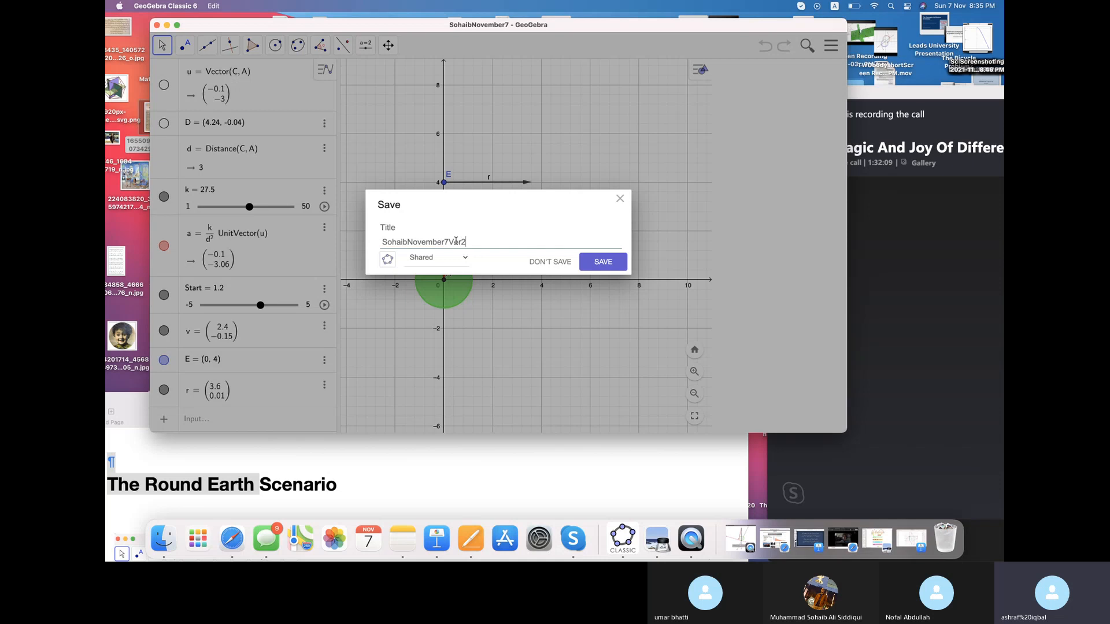
pyautogui.click(602, 261)
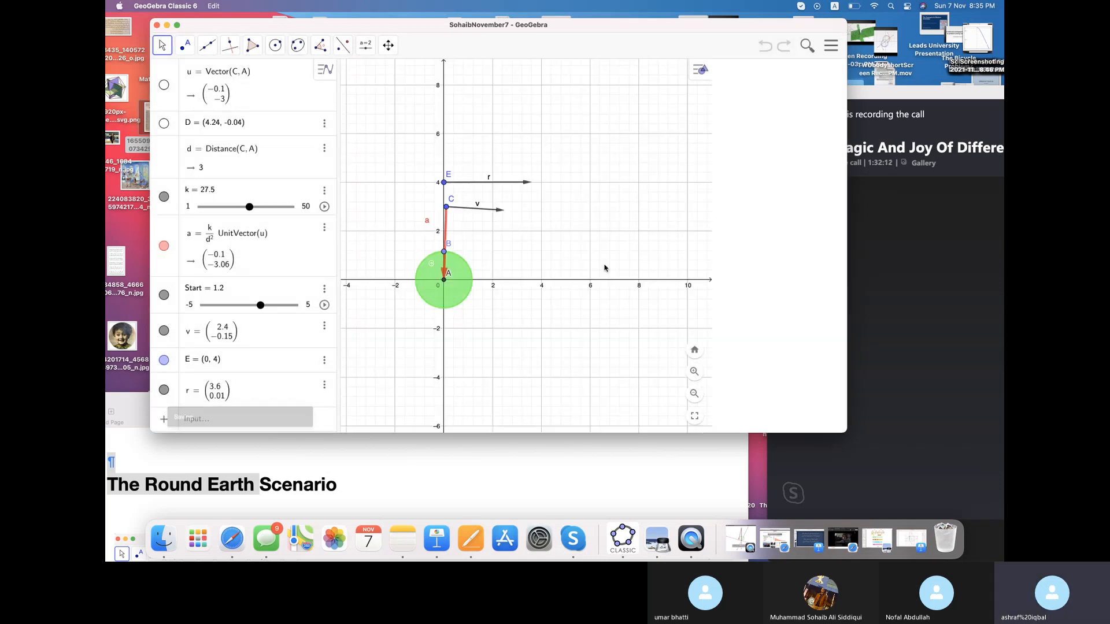
# - Run the Start slider animation to trace point C's orbit around the Earth circle, and stop it
pyautogui.click(325, 306)
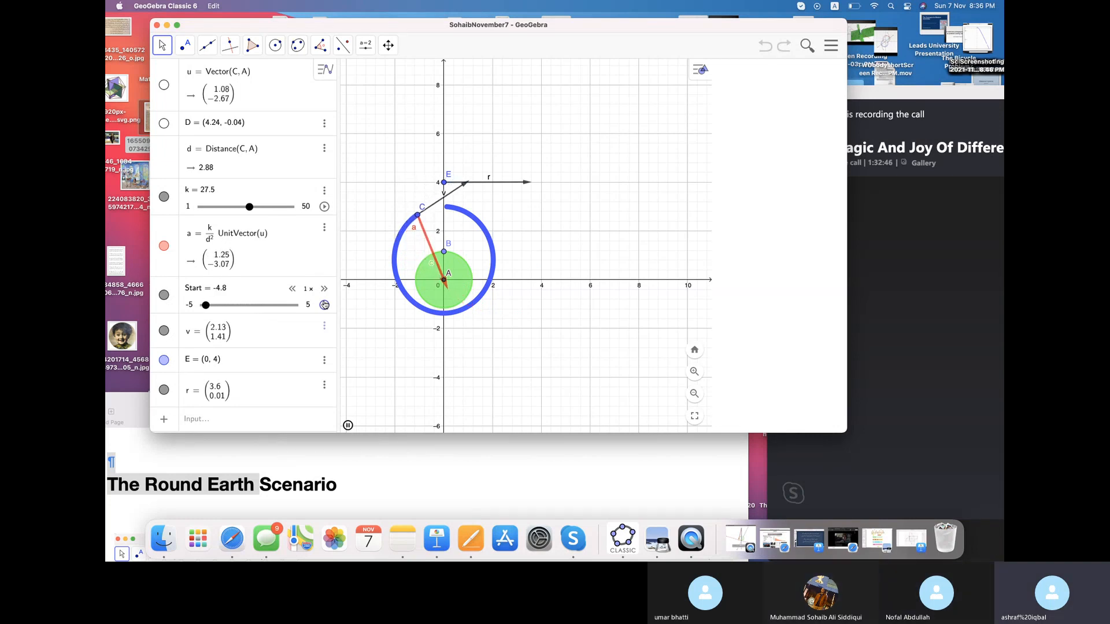
pyautogui.click(324, 304)
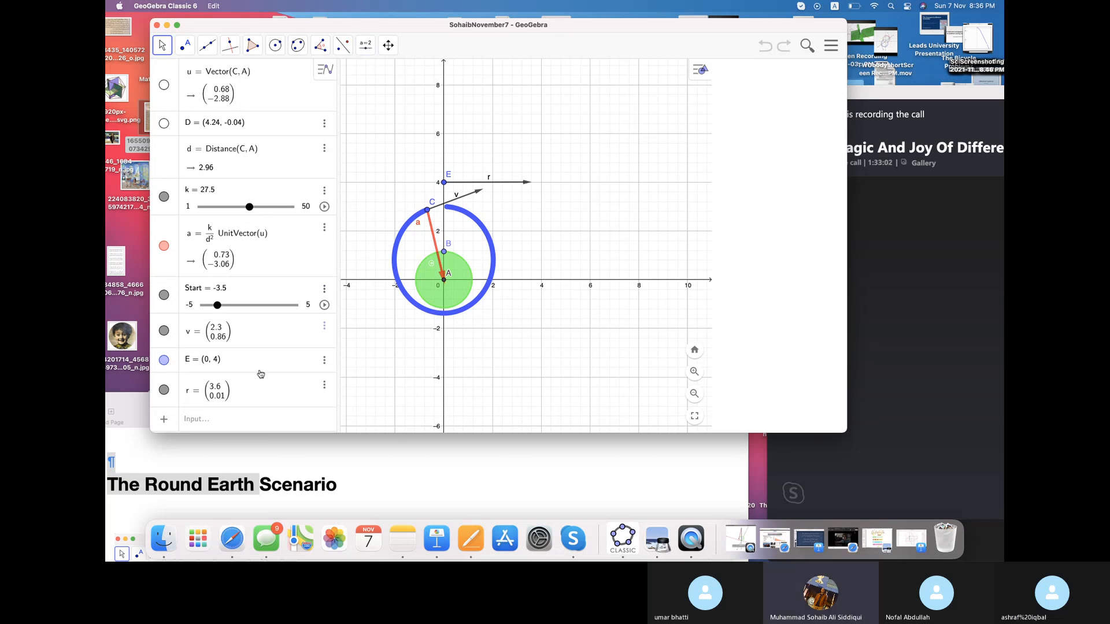
pyautogui.click(233, 424)
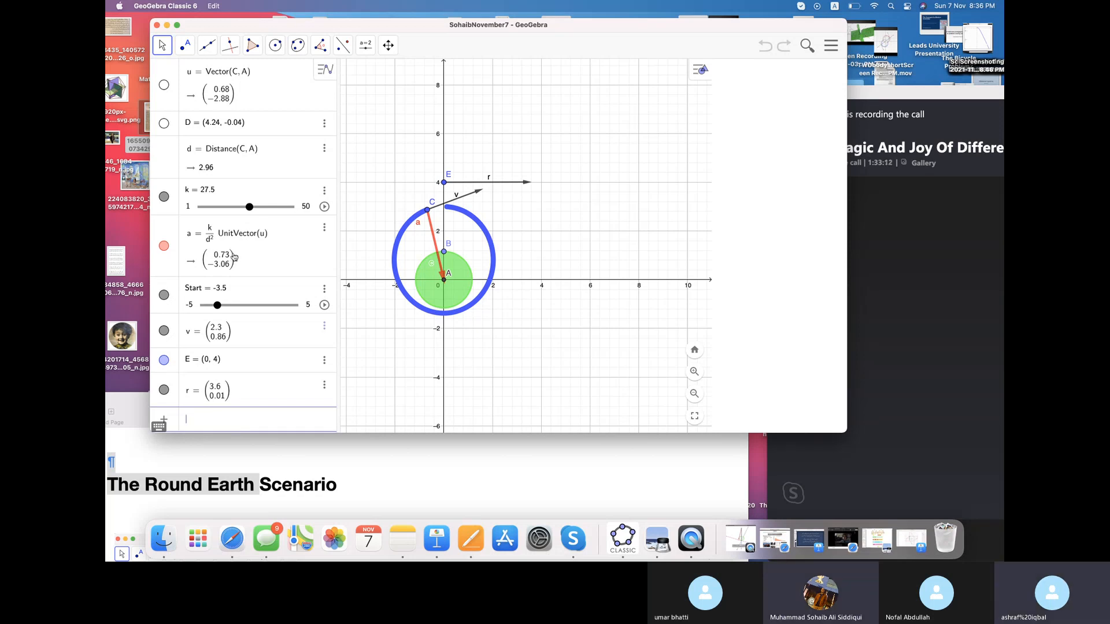
pyautogui.scroll(1, 273, 186)
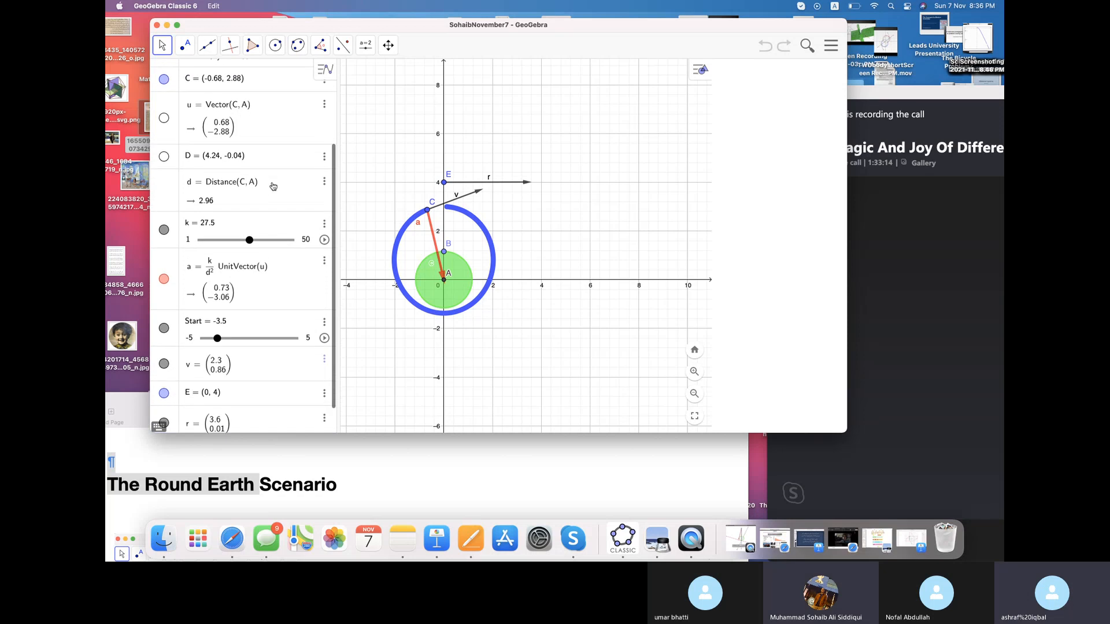
pyautogui.scroll(-1, 273, 185)
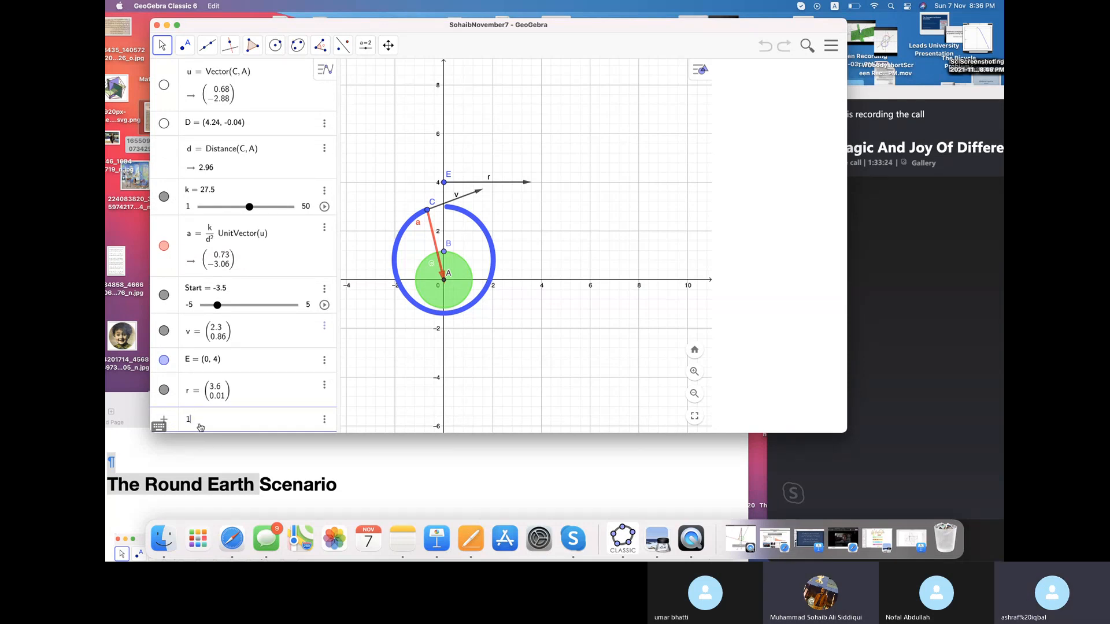
pyautogui.write('a1 ')
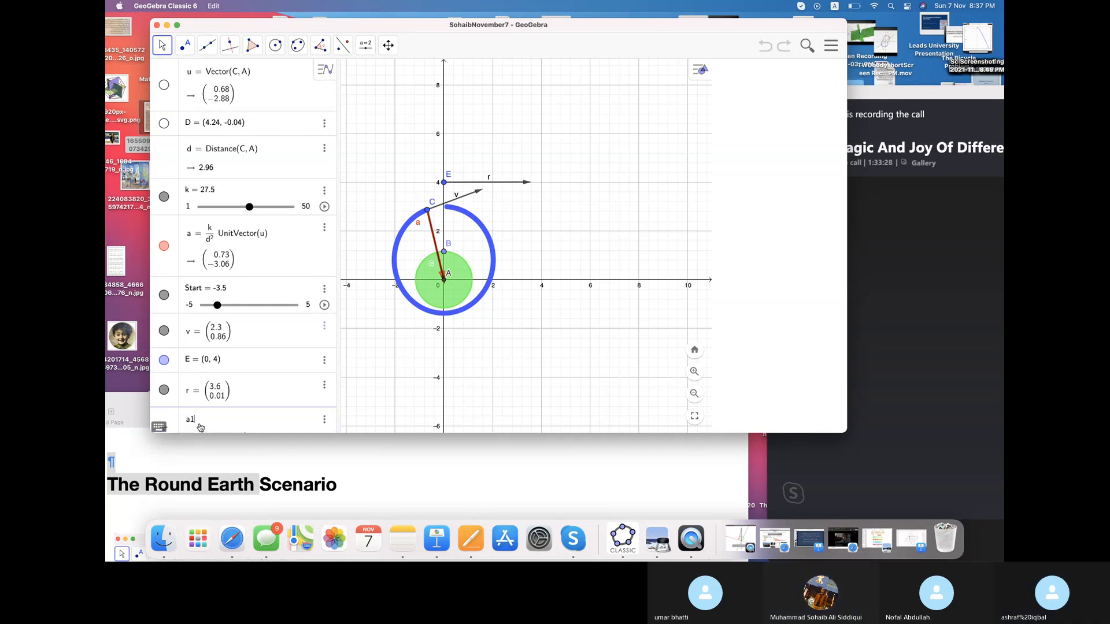
pyautogui.write('= k')
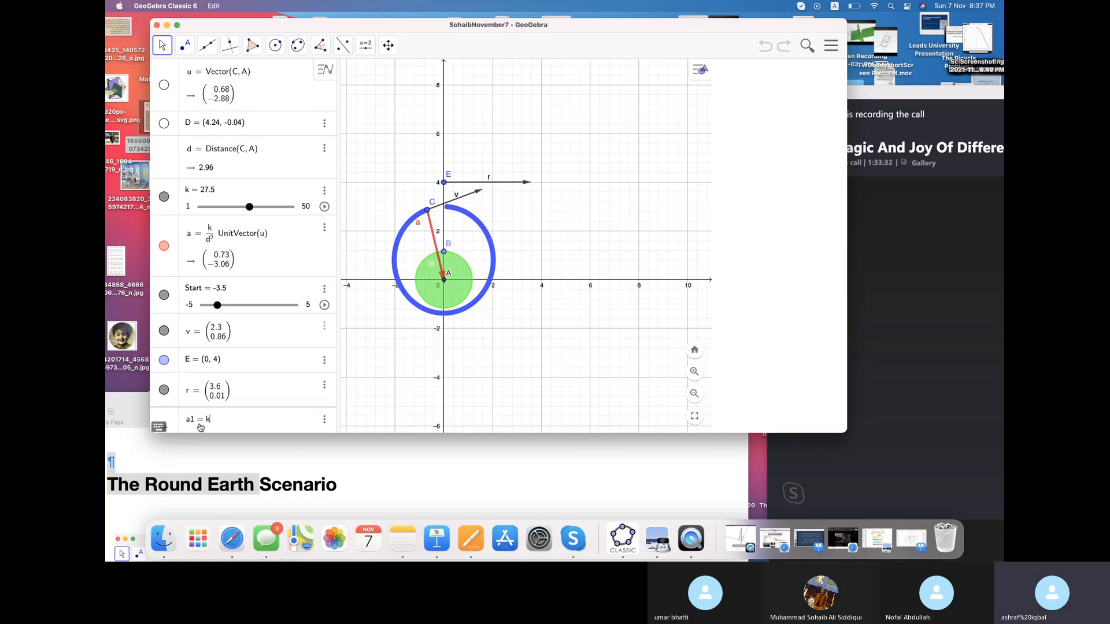
pyautogui.write('/')
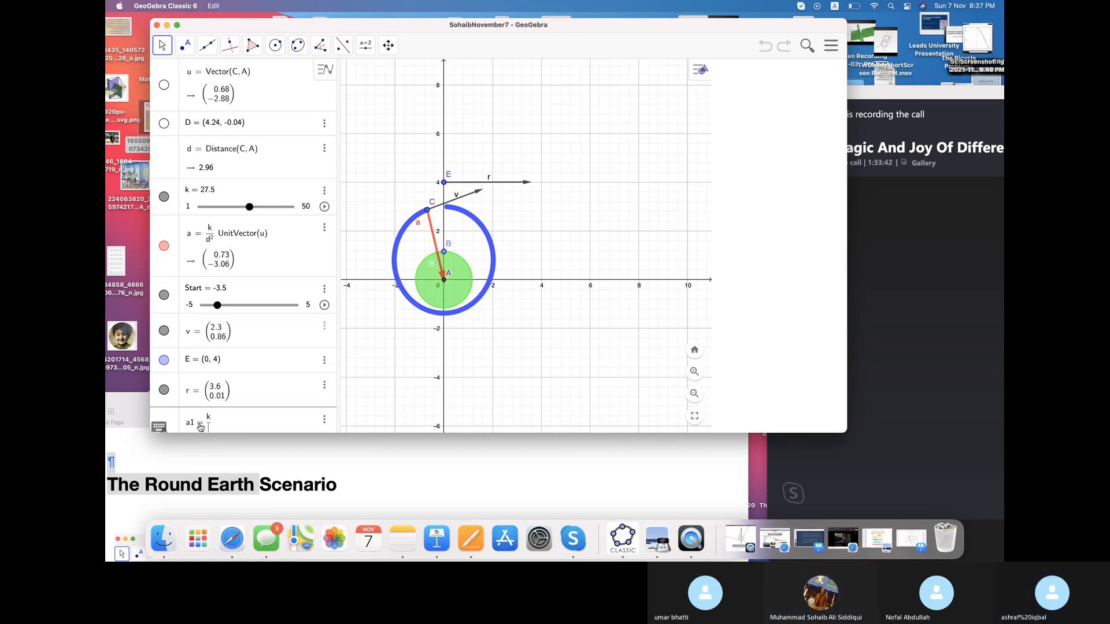
pyautogui.press('BackSpace')
pyautogui.press('BackSpace')
pyautogui.press('BackSpace')
pyautogui.press('BackSpace')
pyautogui.press('BackSpace')
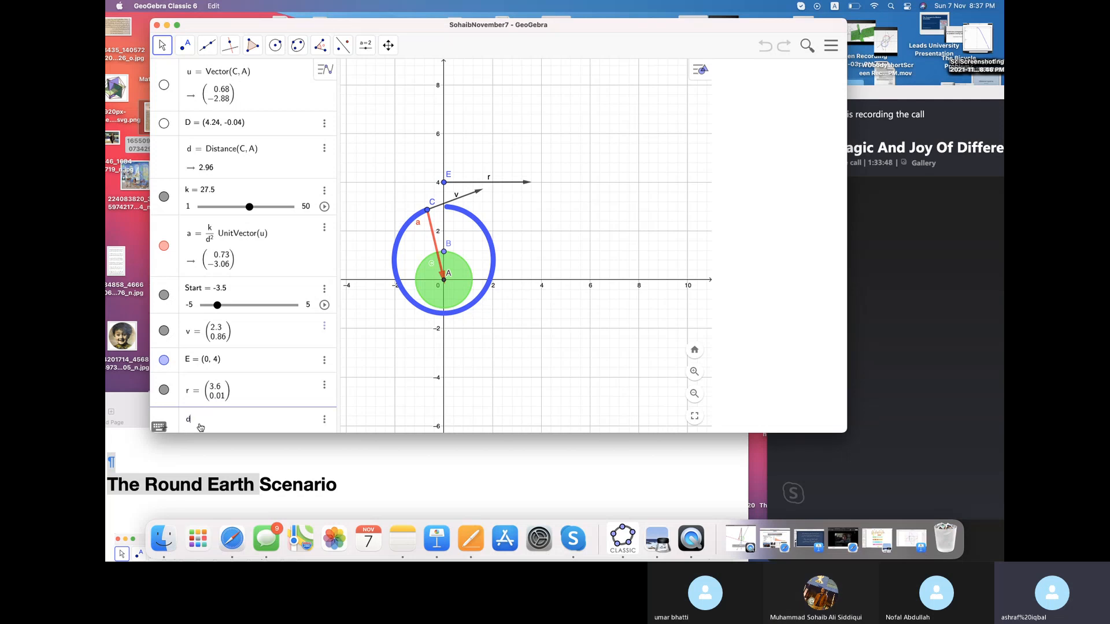
# - Try to define d2 as the distance from E to A with "Diatnace(E, A)", and delete the faulty entry
pyautogui.write('d2 = Diatnac')
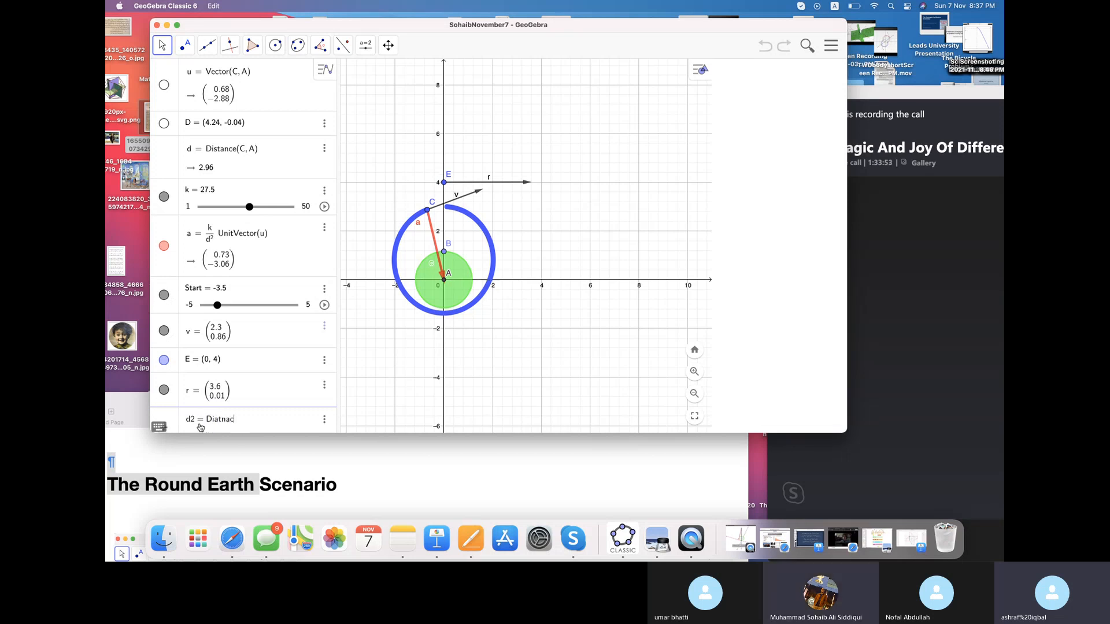
pyautogui.write('e(')
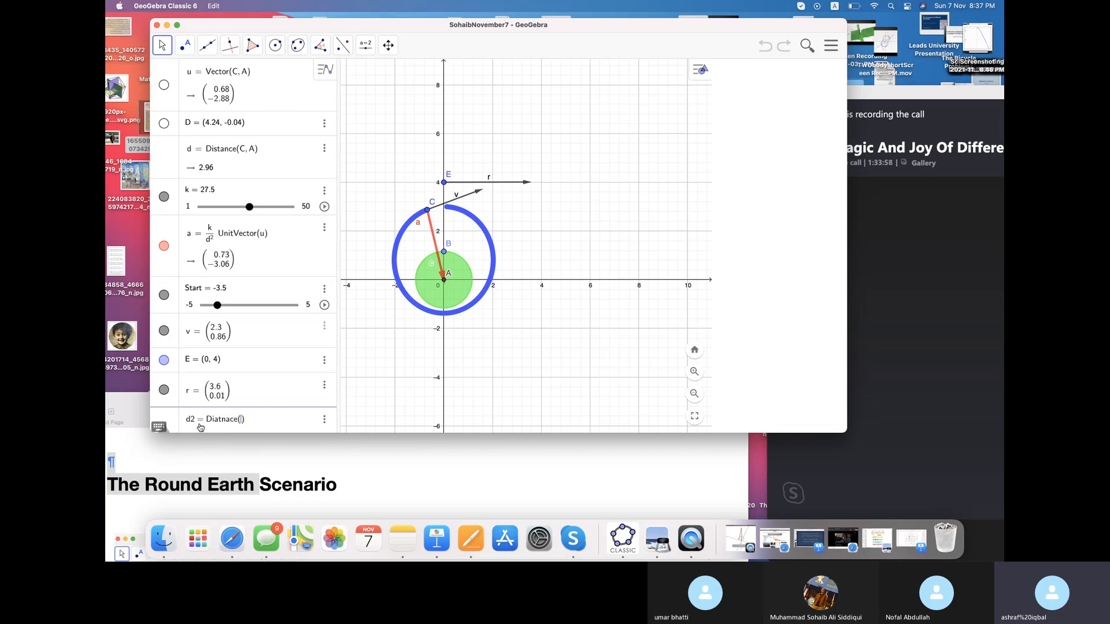
pyautogui.write('E')
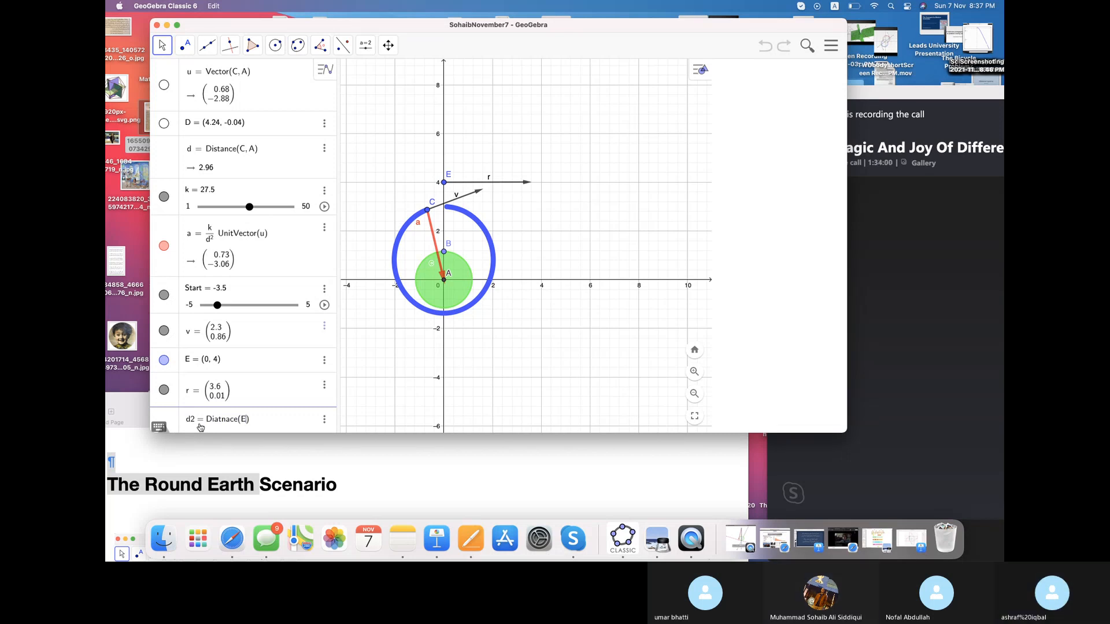
pyautogui.write(', A')
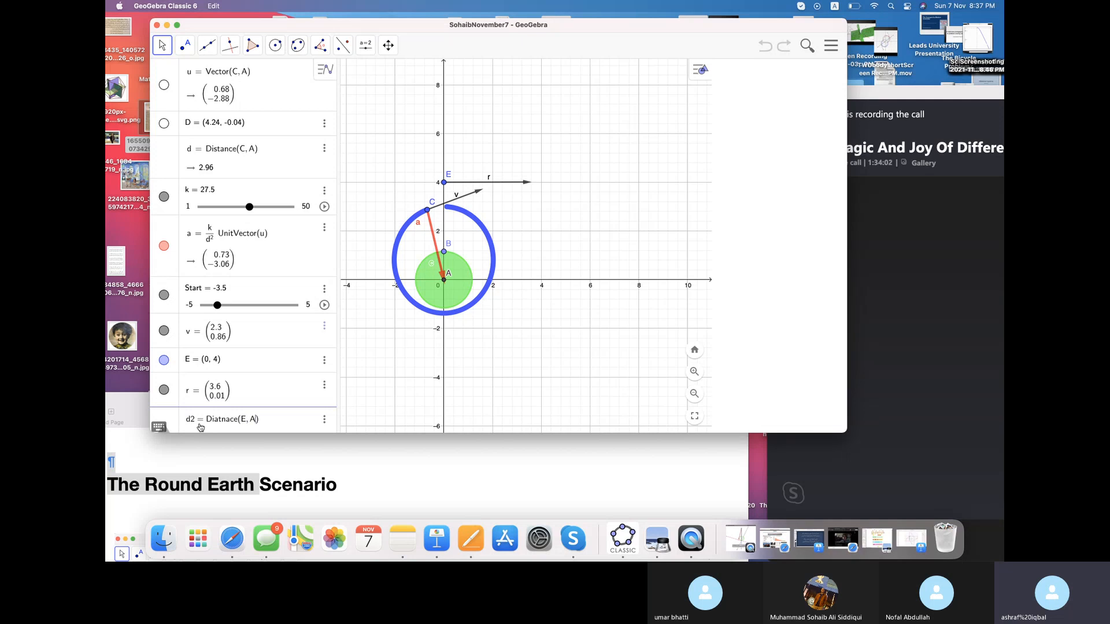
pyautogui.press('Return')
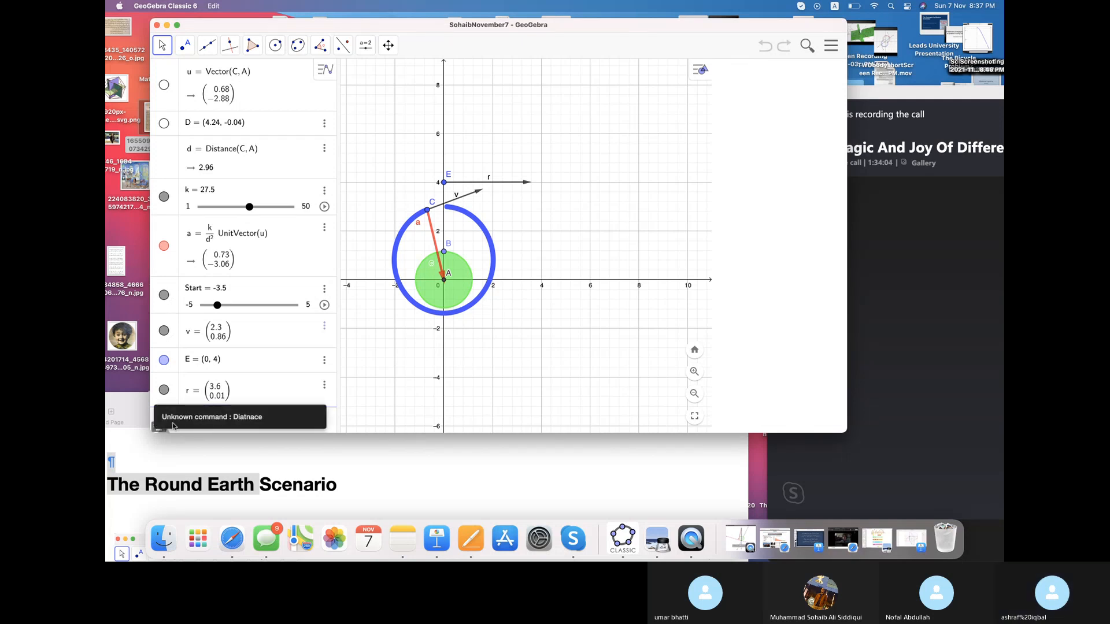
pyautogui.click(276, 383)
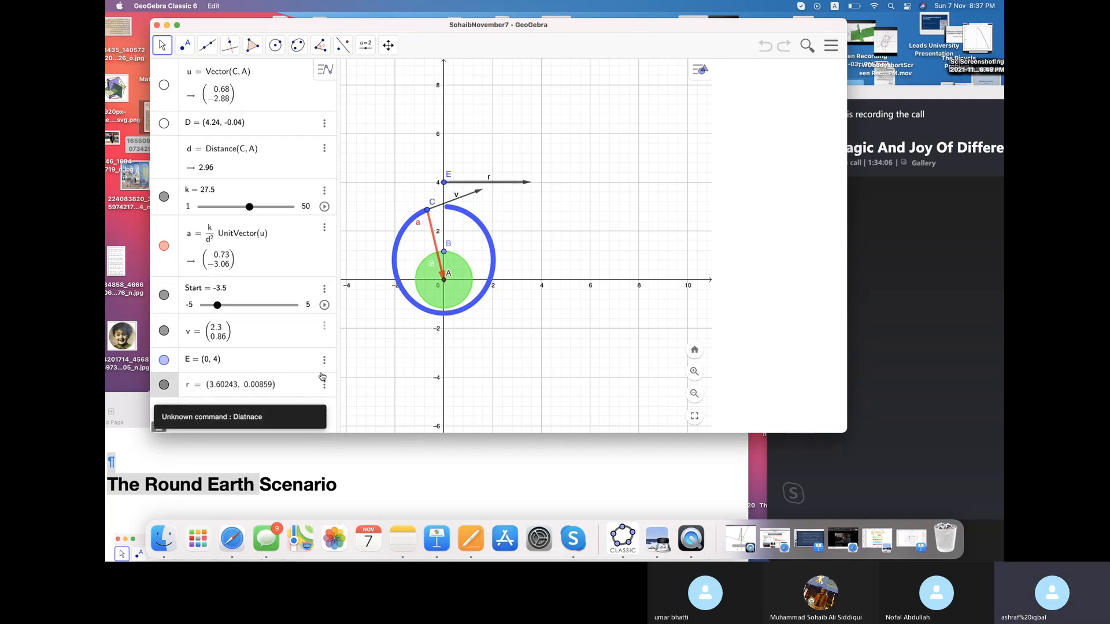
pyautogui.click(382, 362)
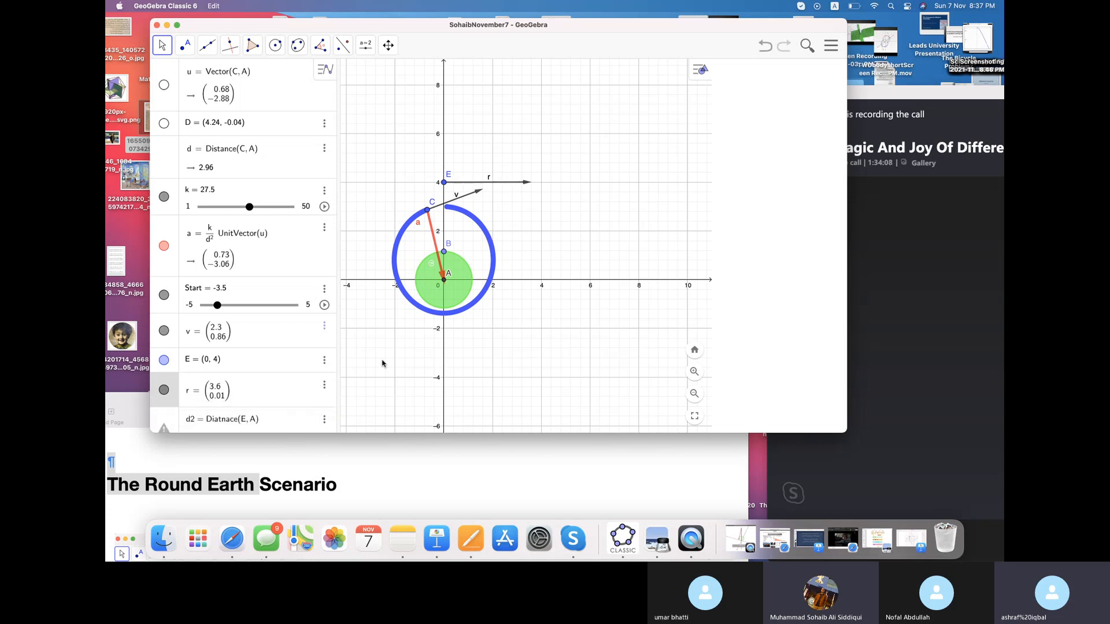
pyautogui.click(236, 425)
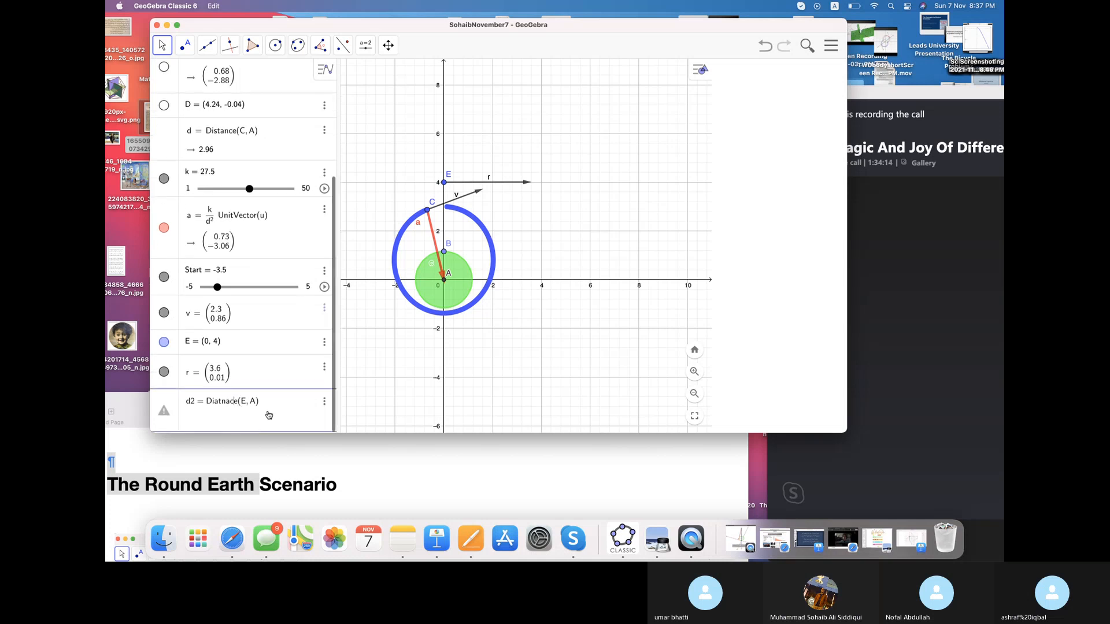
pyautogui.click(327, 406)
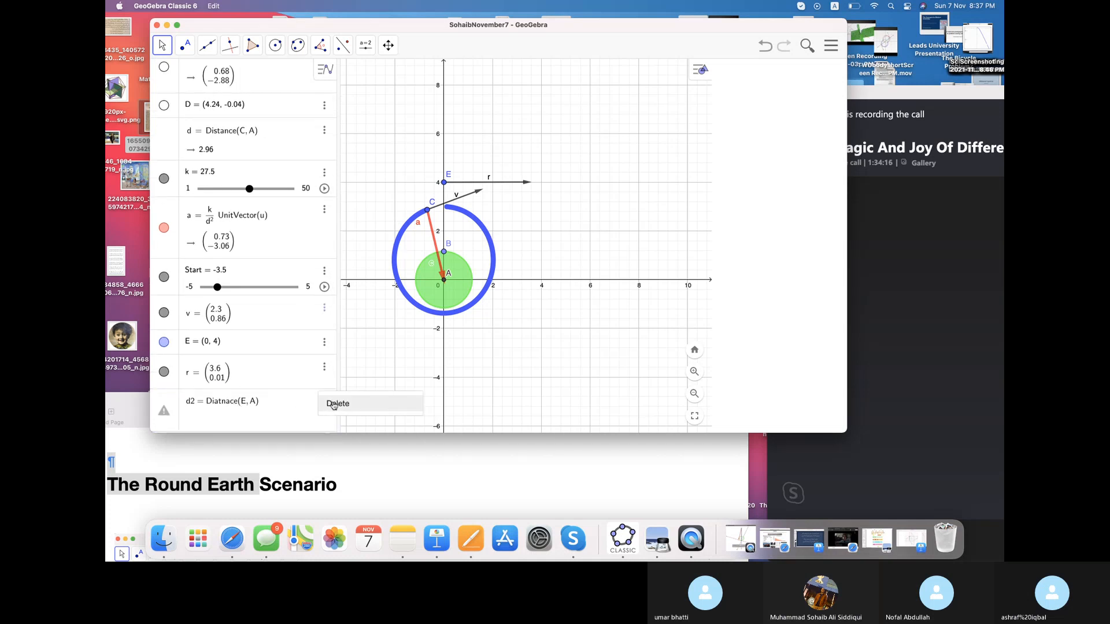
pyautogui.click(334, 405)
pyautogui.click(226, 421)
pyautogui.write('D')
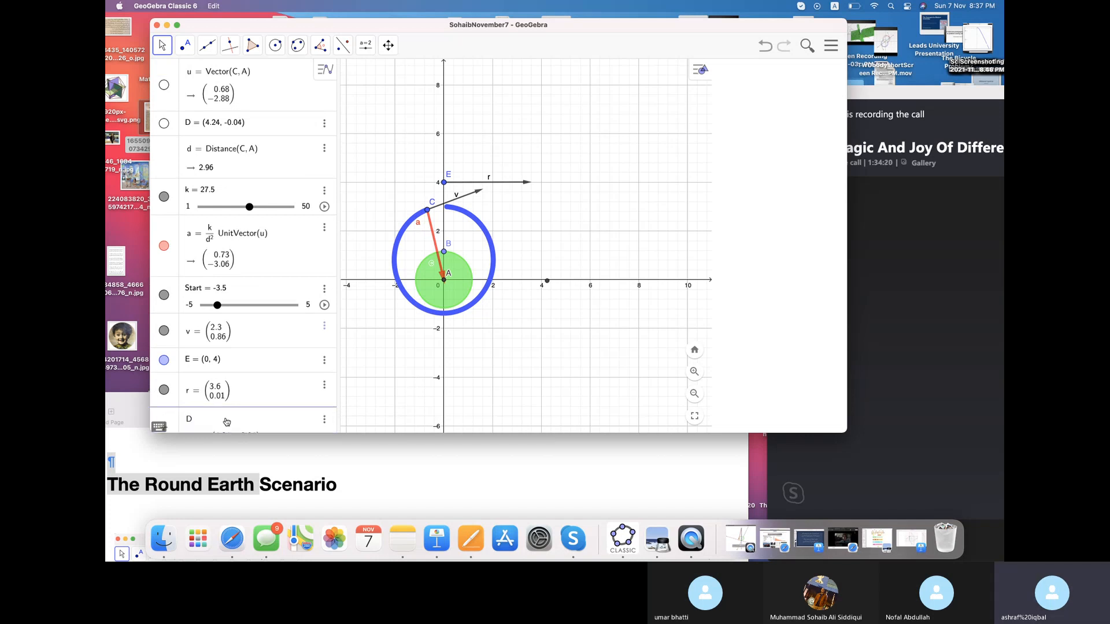
pyautogui.write('iatnace')
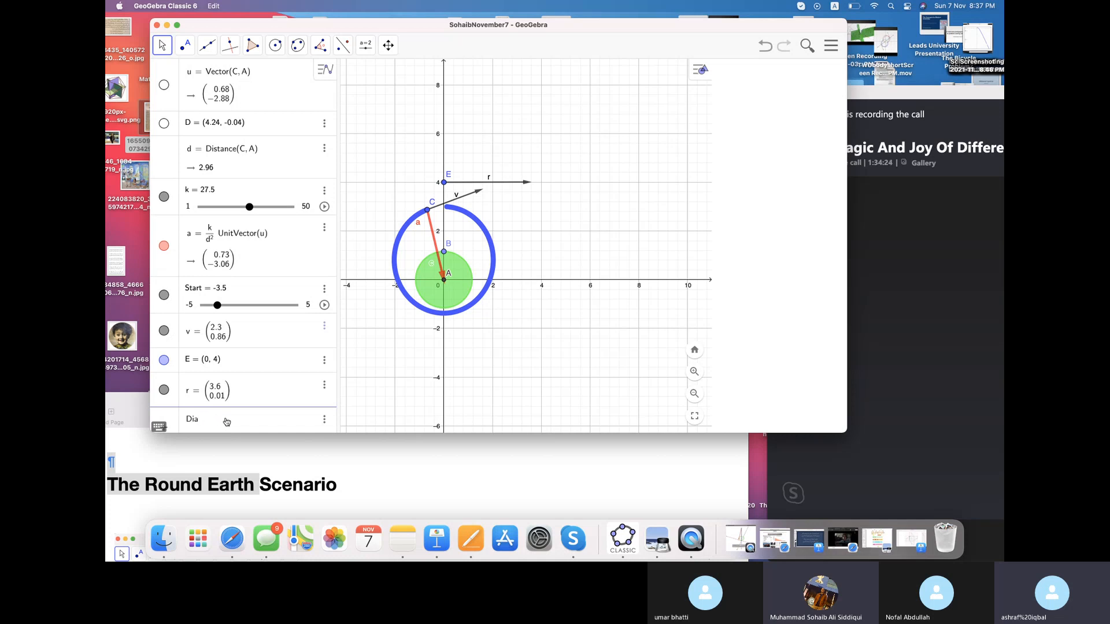
pyautogui.press('BackSpace')
pyautogui.write('s')
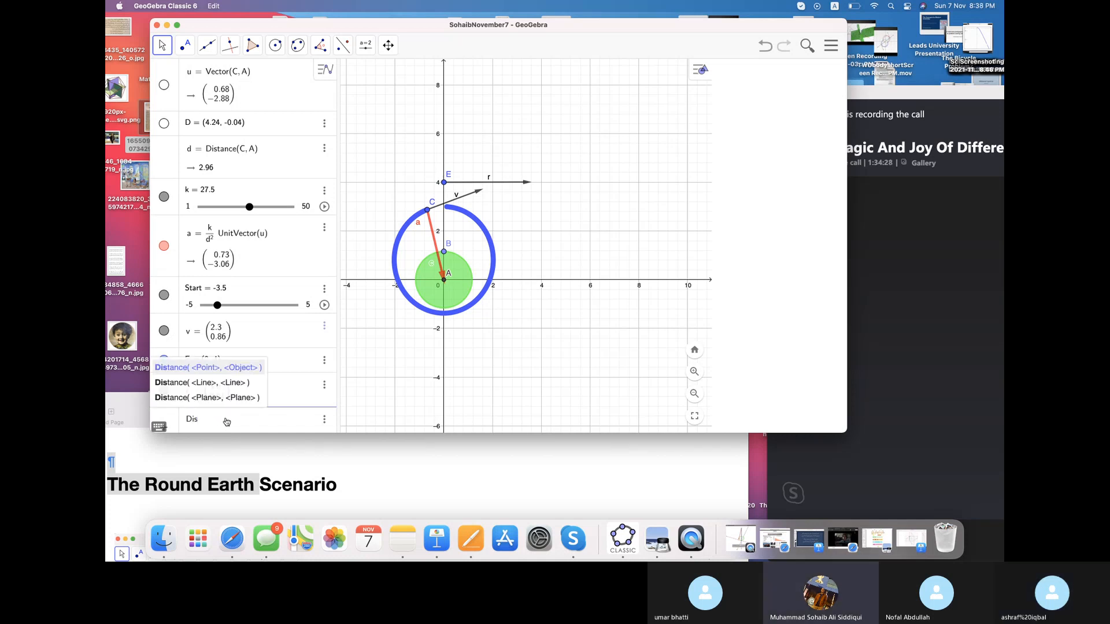
pyautogui.press('BackSpace')
pyautogui.press('BackSpace')
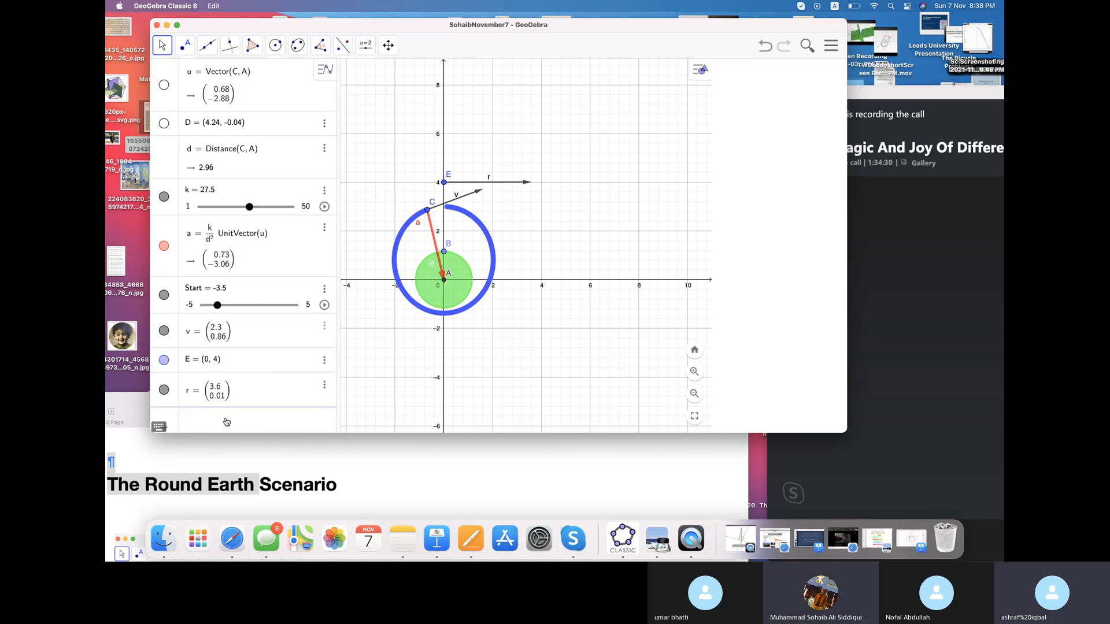
# - Define d2 as the distance between points E and A with Distance(E, A)
pyautogui.write('d2')
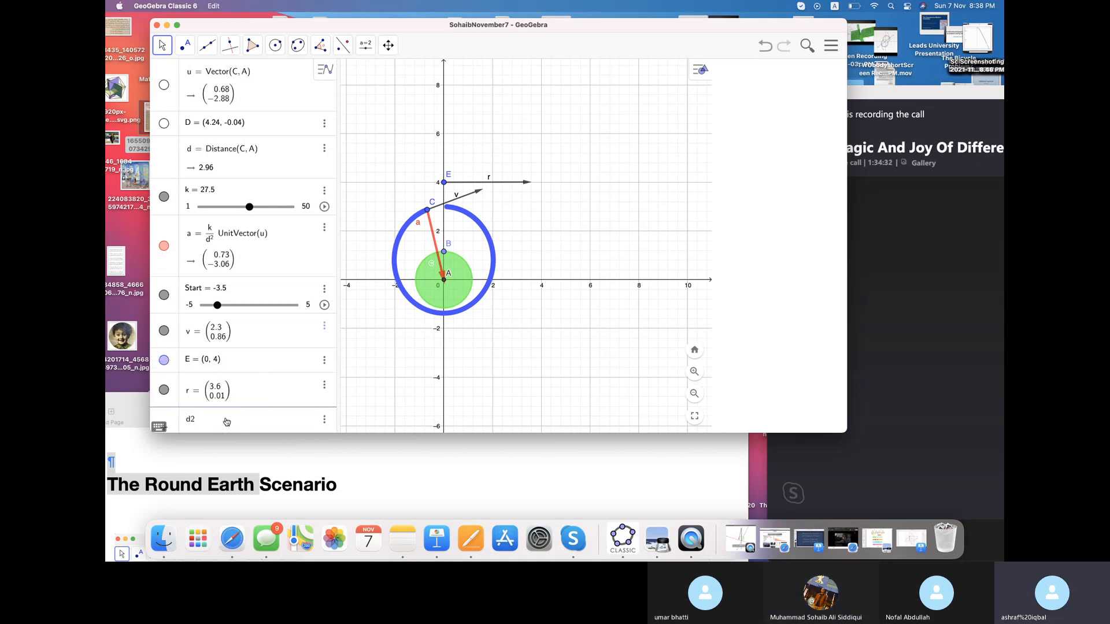
pyautogui.write('Distance')
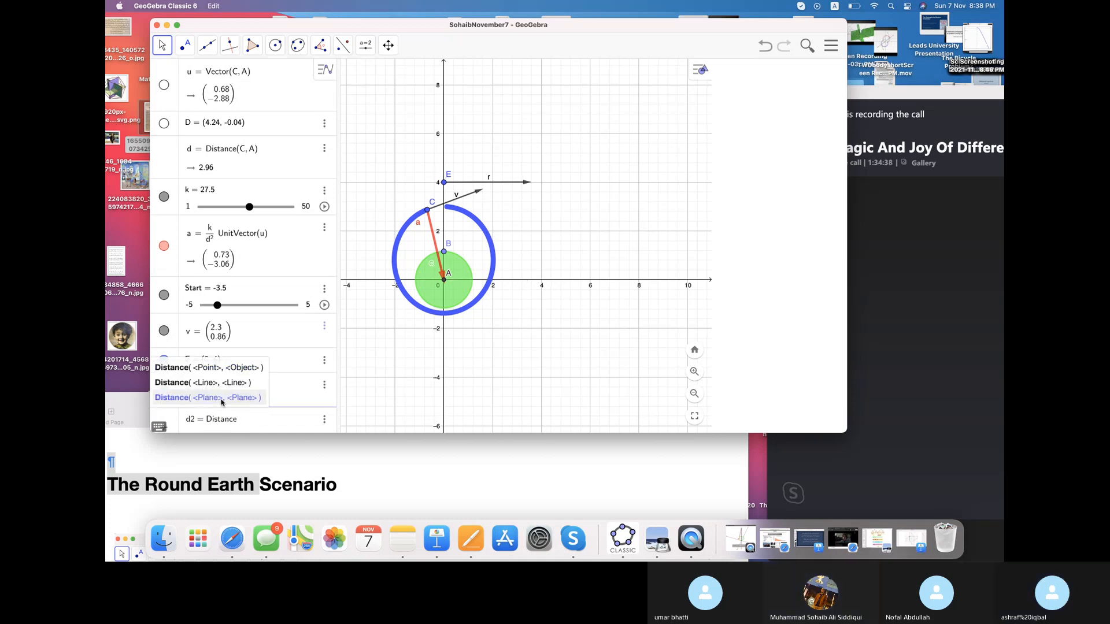
pyautogui.click(231, 370)
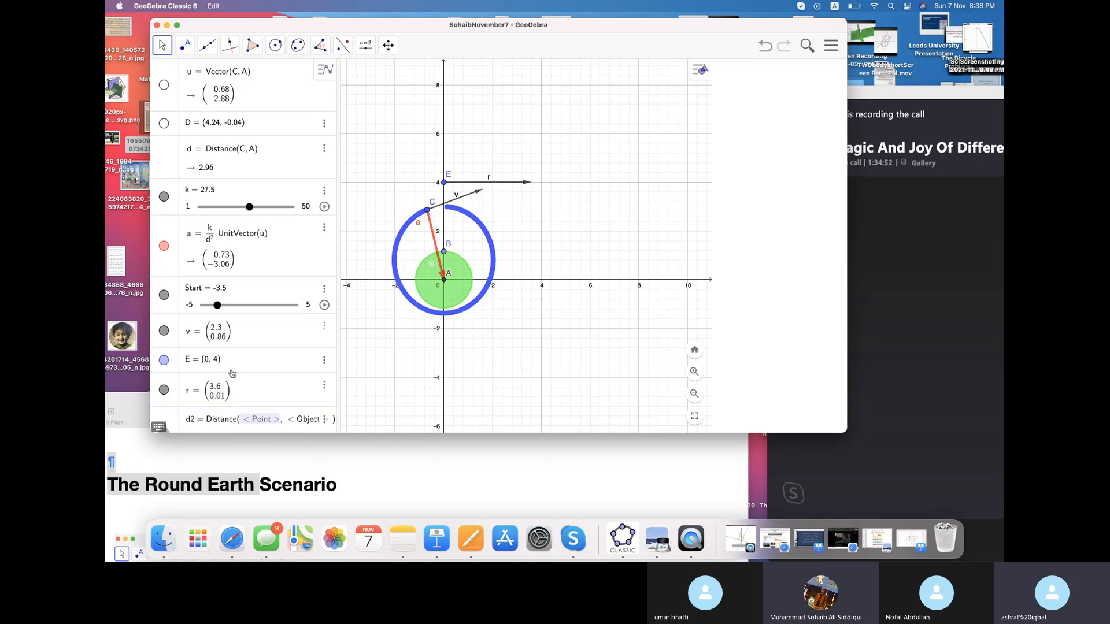
pyautogui.write('E, A')
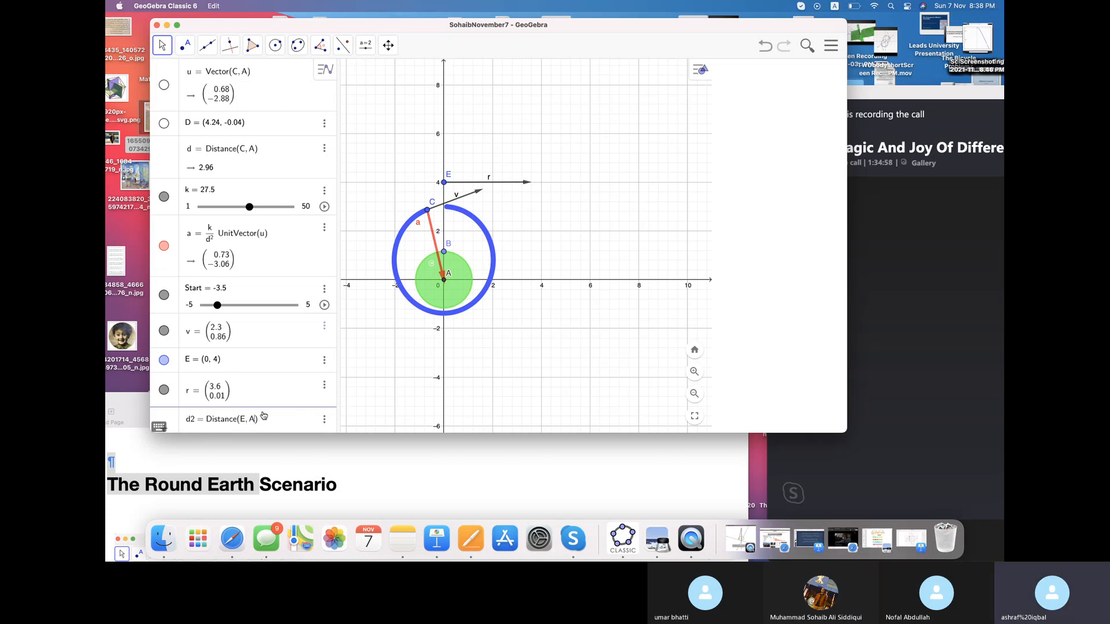
pyautogui.press('Return')
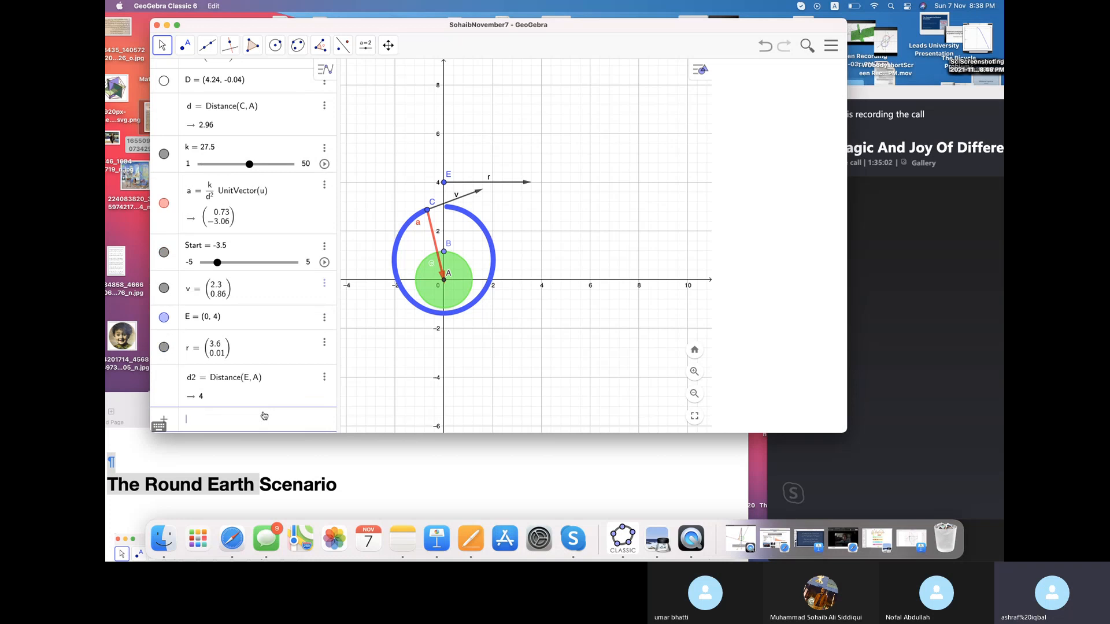
pyautogui.write('a2')
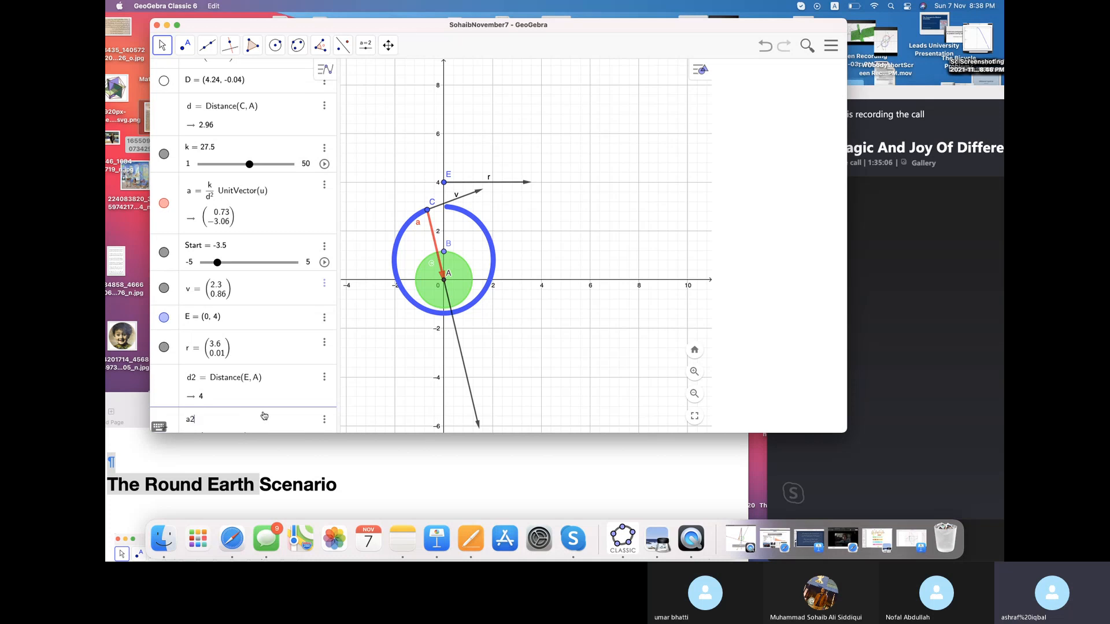
pyautogui.write(' =')
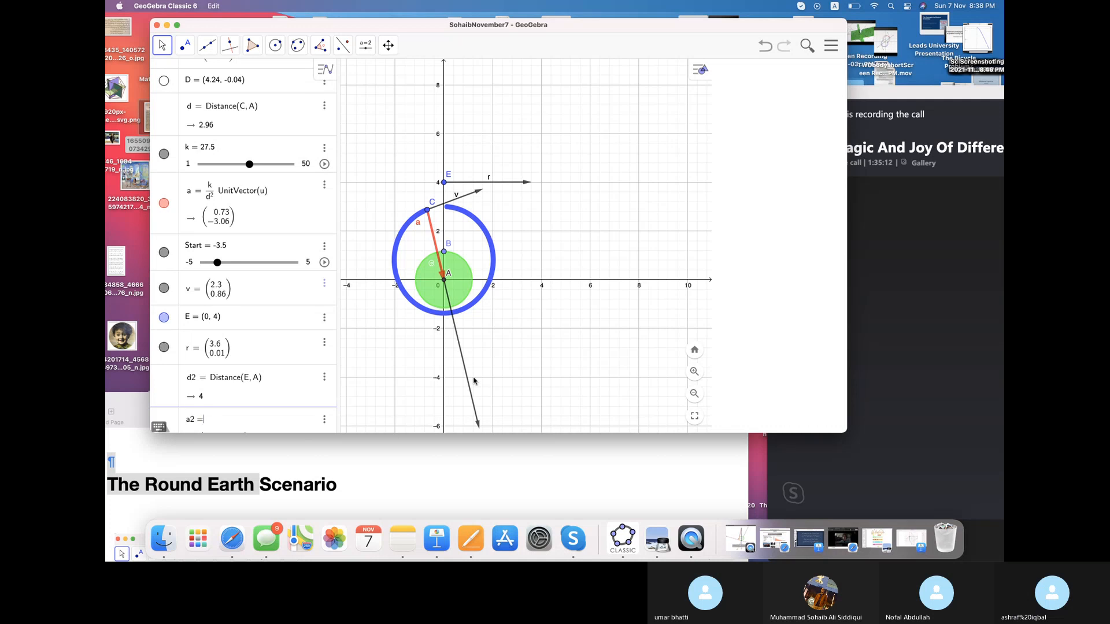
pyautogui.press('BackSpace')
pyautogui.press('BackSpace')
pyautogui.press('BackSpace')
pyautogui.press('BackSpace')
# - Clear the orbit trace and move point C onto the y-axis at (0, 3)
pyautogui.scroll(2, 551, 256)
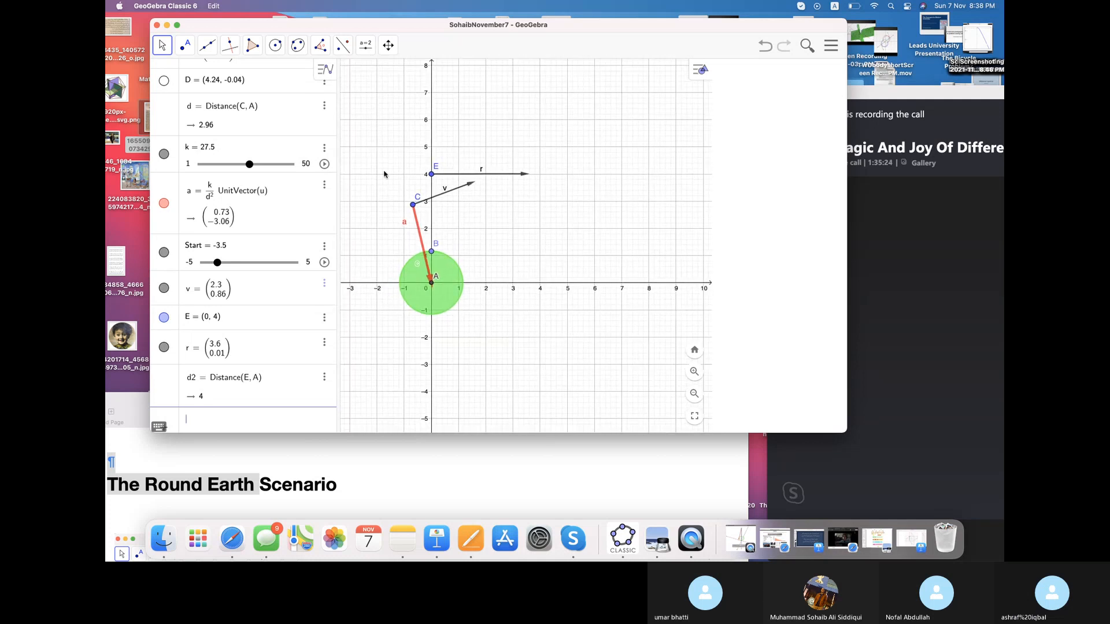
pyautogui.moveTo(413, 205); pyautogui.dragTo(431, 201)
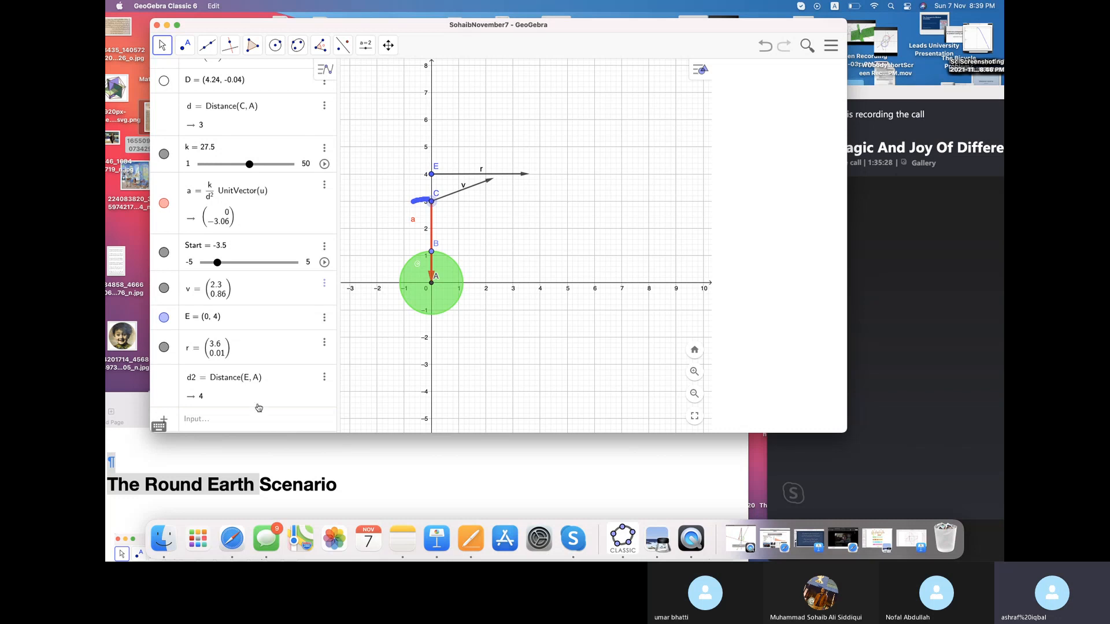
pyautogui.click(233, 422)
pyautogui.write('a2 = k/d2^2')
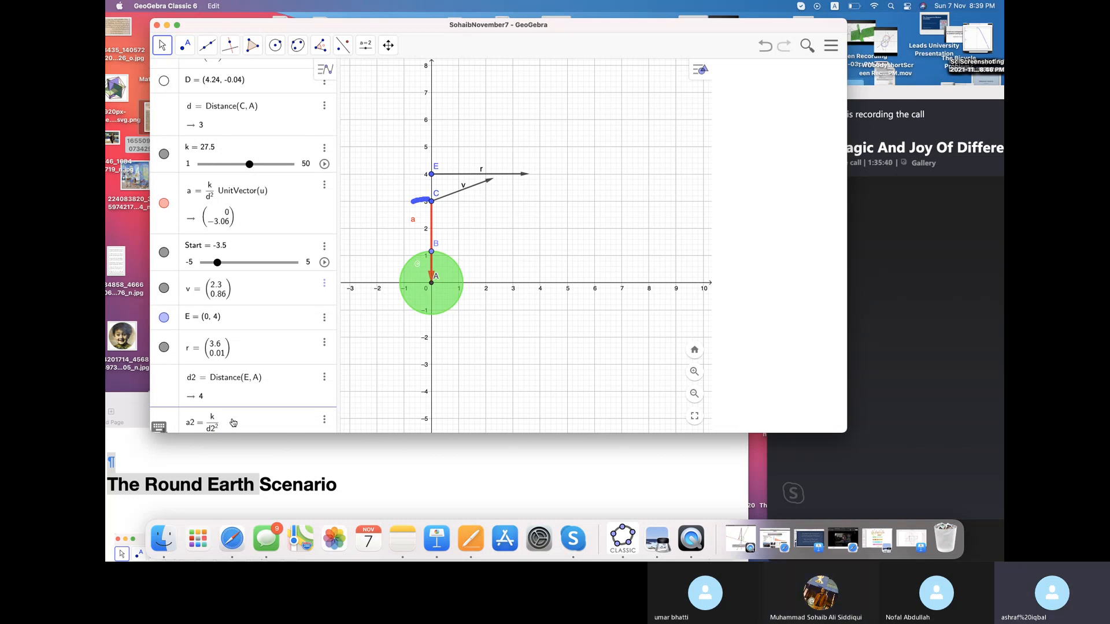
pyautogui.write('(')
pyautogui.press('BackSpace')
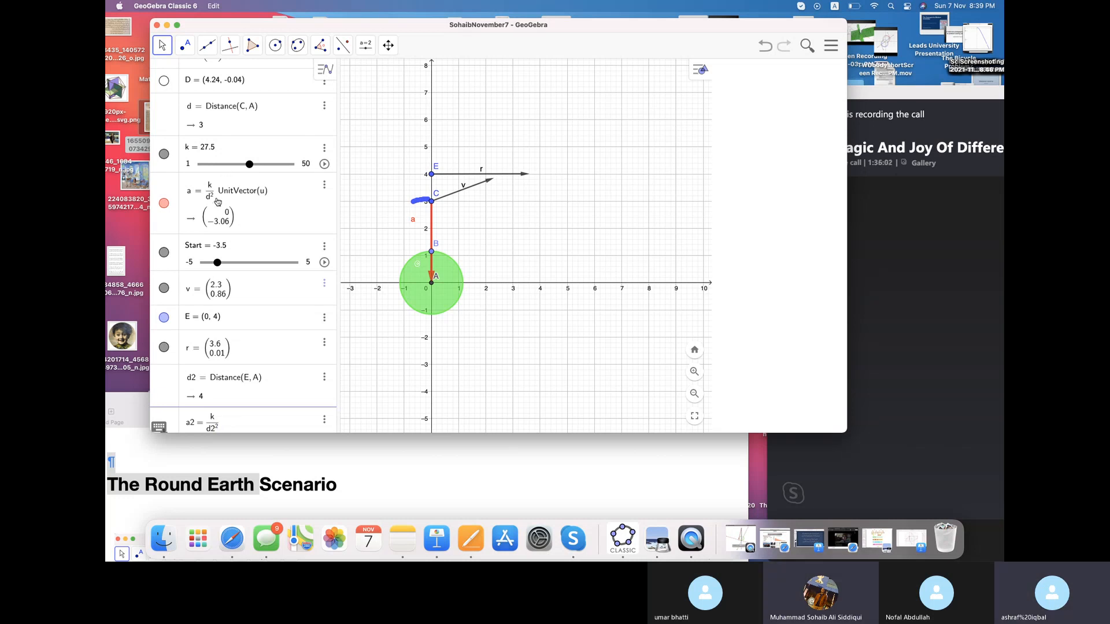
pyautogui.scroll(3, 258, 206)
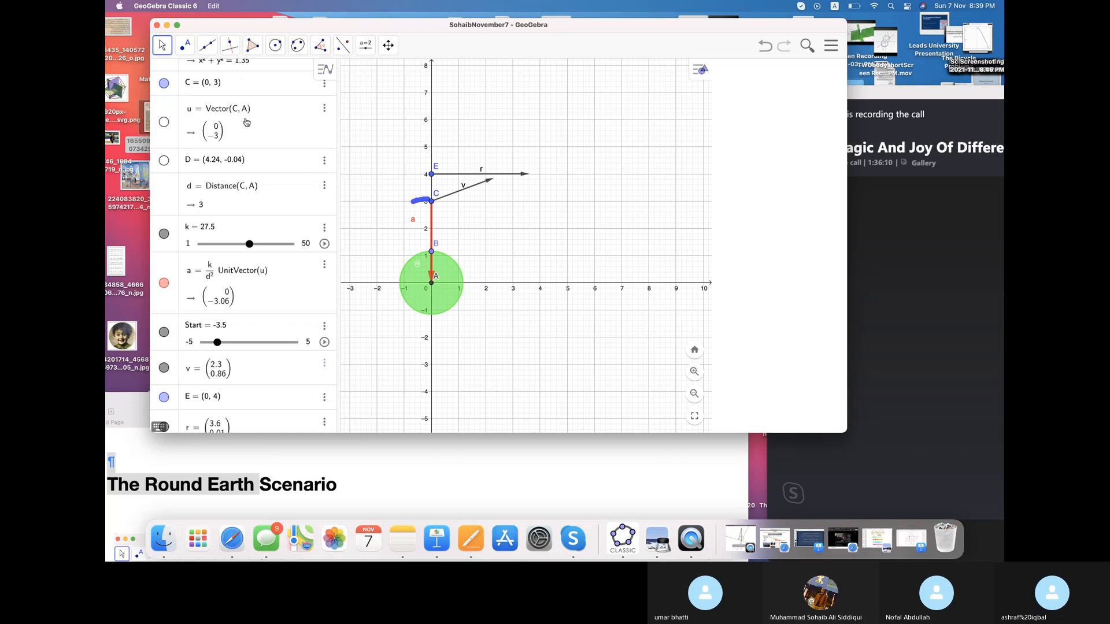
pyautogui.scroll(-4, 276, 409)
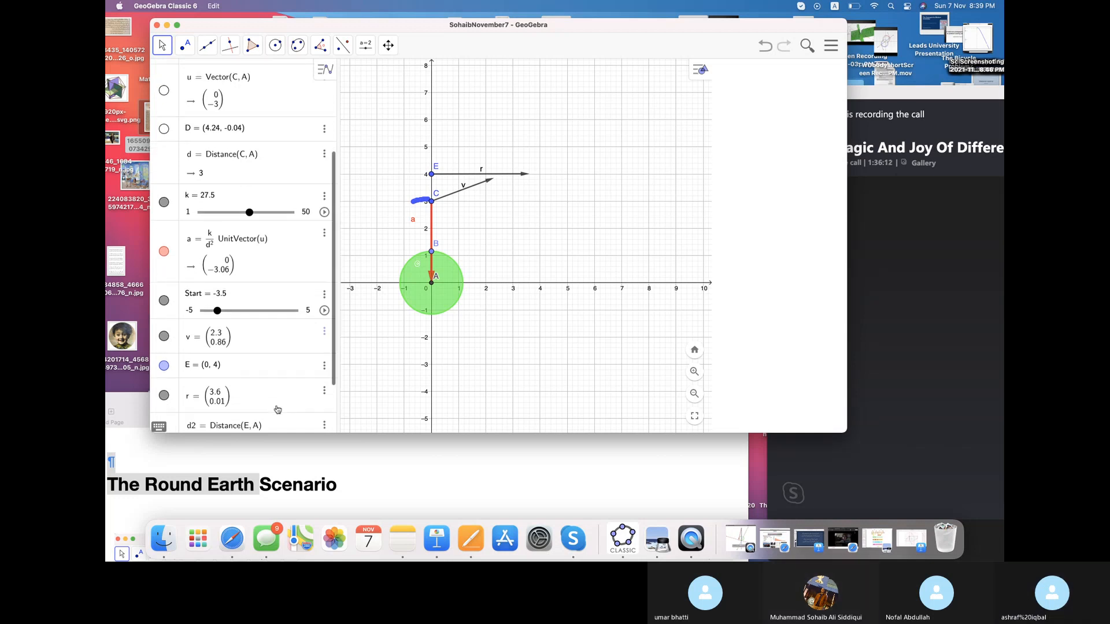
pyautogui.press('BackSpace')
pyautogui.press('BackSpace')
pyautogui.press('BackSpace')
pyautogui.press('BackSpace')
pyautogui.press('BackSpace')
pyautogui.press('BackSpace')
pyautogui.press('BackSpace')
pyautogui.press('BackSpace')
pyautogui.press('BackSpace')
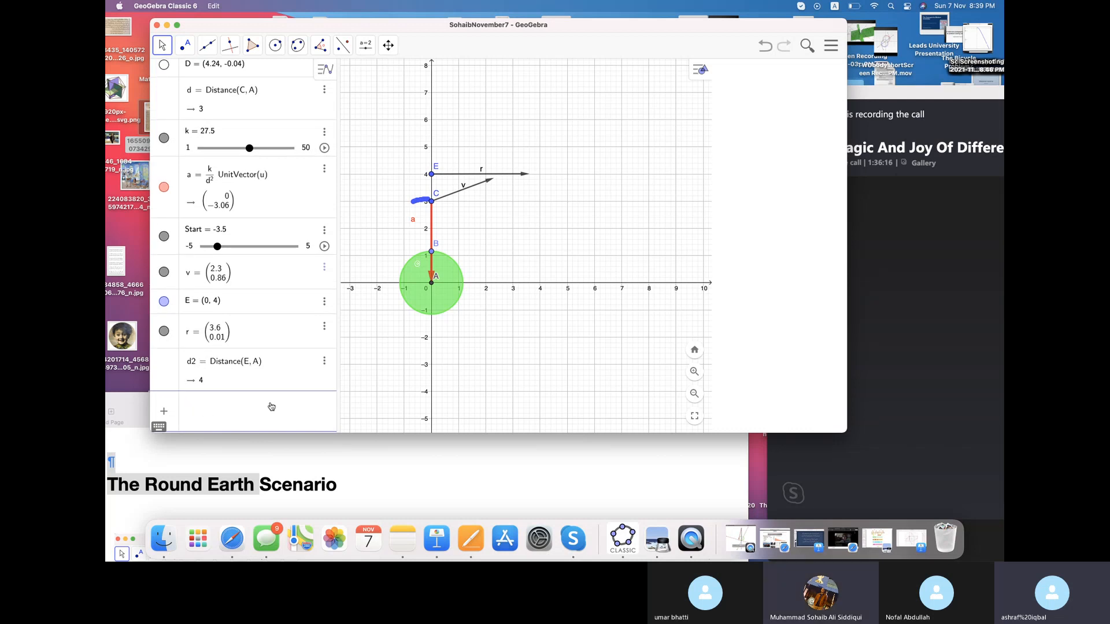
# - Examine how vector u and the other objects for point C are defined in the object list
pyautogui.scroll(3, 271, 406)
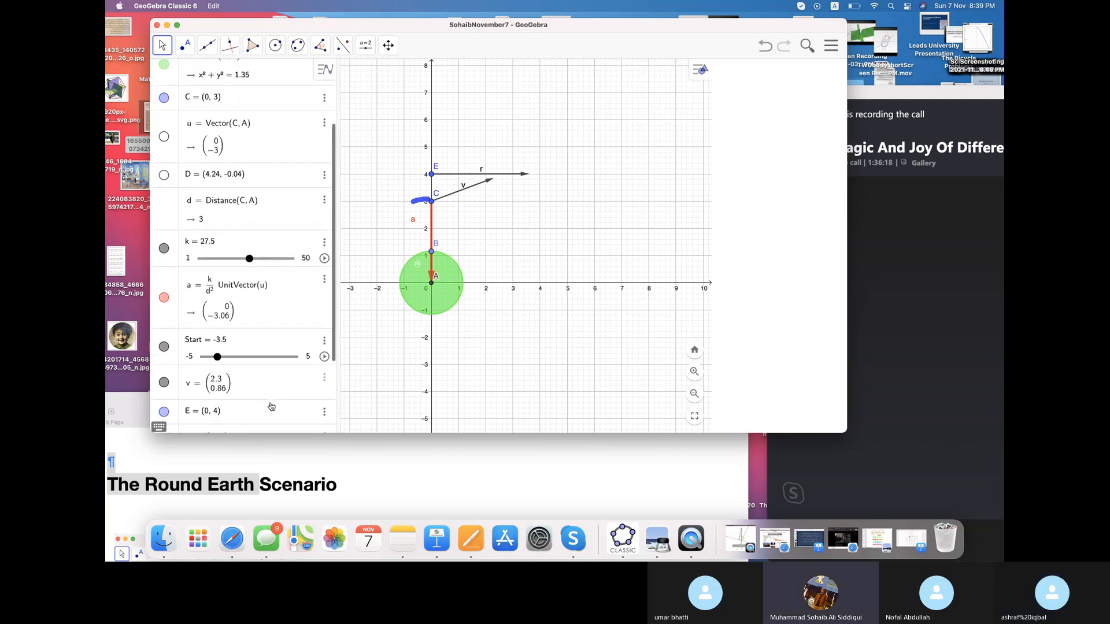
pyautogui.scroll(-1, 271, 406)
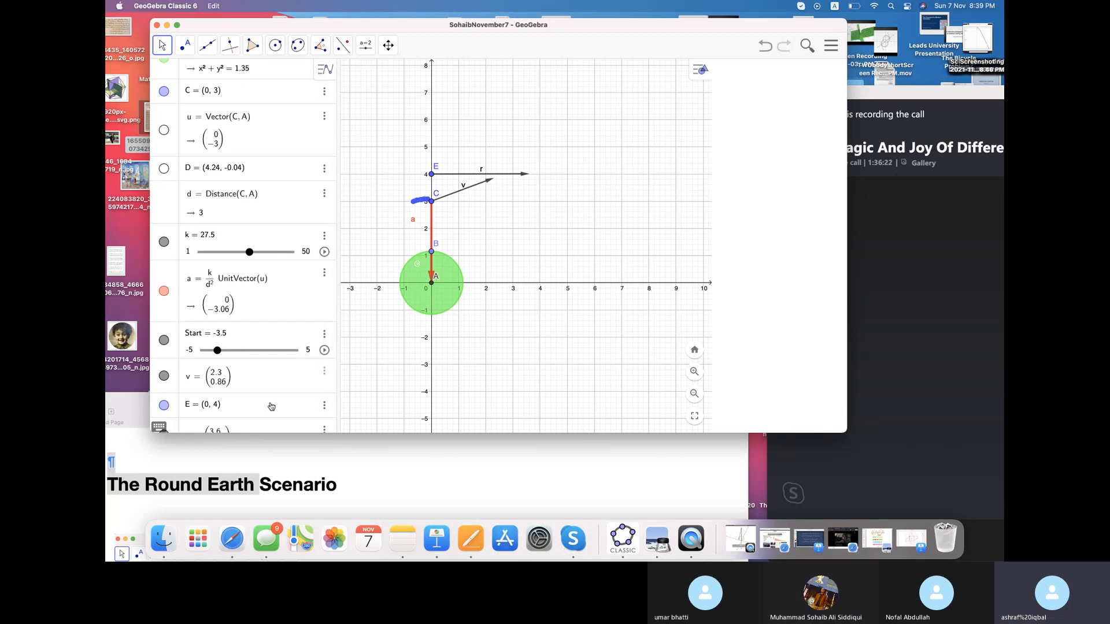
pyautogui.click(277, 126)
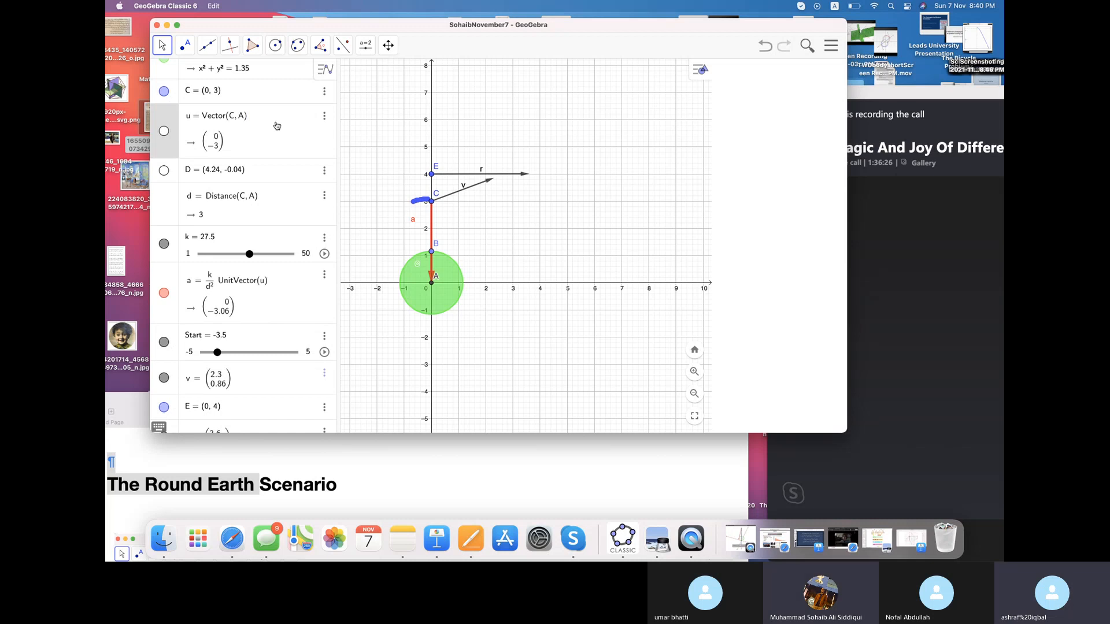
pyautogui.scroll(3, 277, 126)
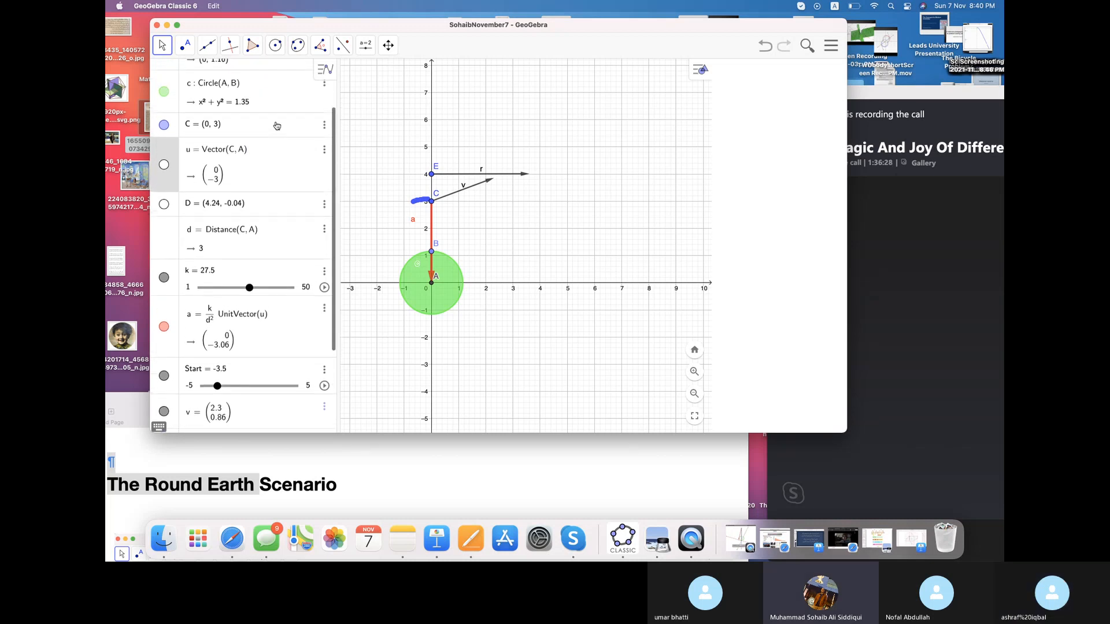
pyautogui.scroll(2, 277, 126)
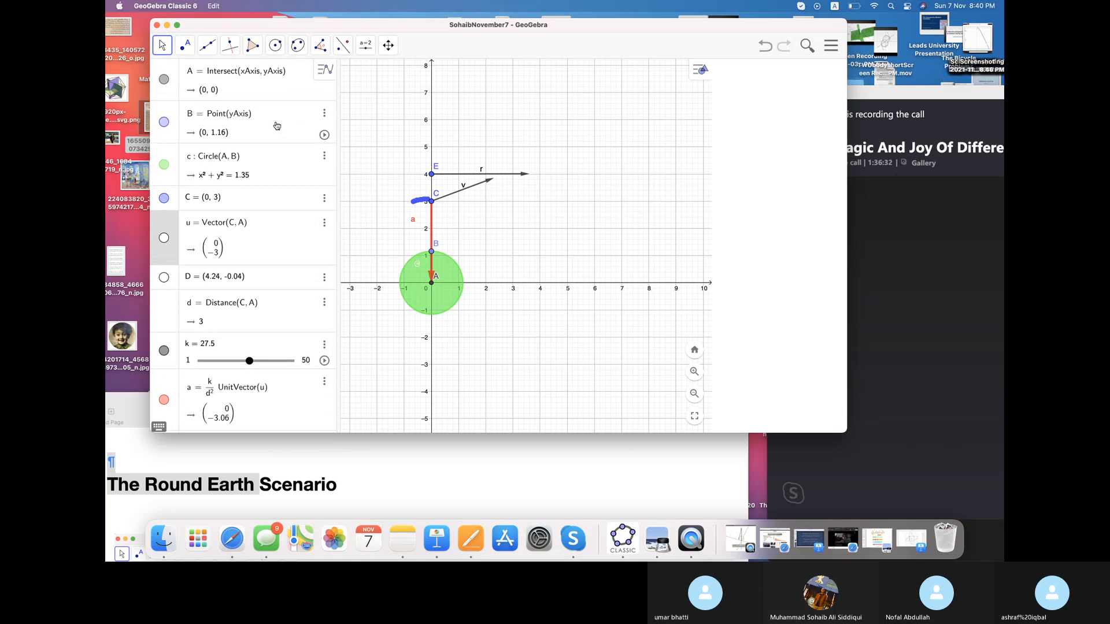
pyautogui.scroll(-3, 277, 126)
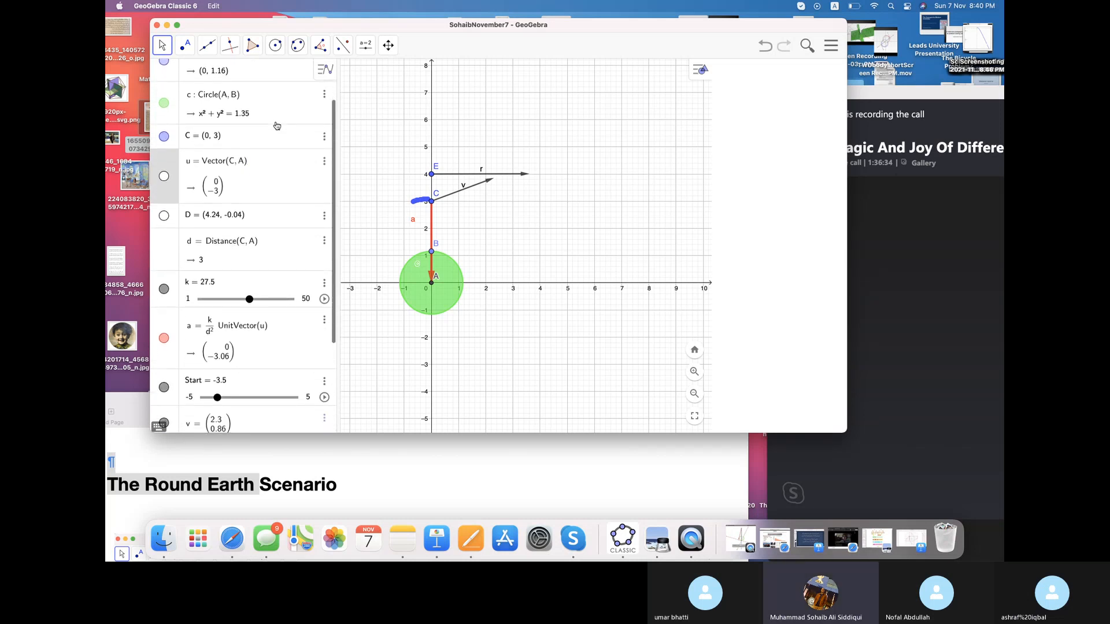
pyautogui.scroll(-3, 277, 126)
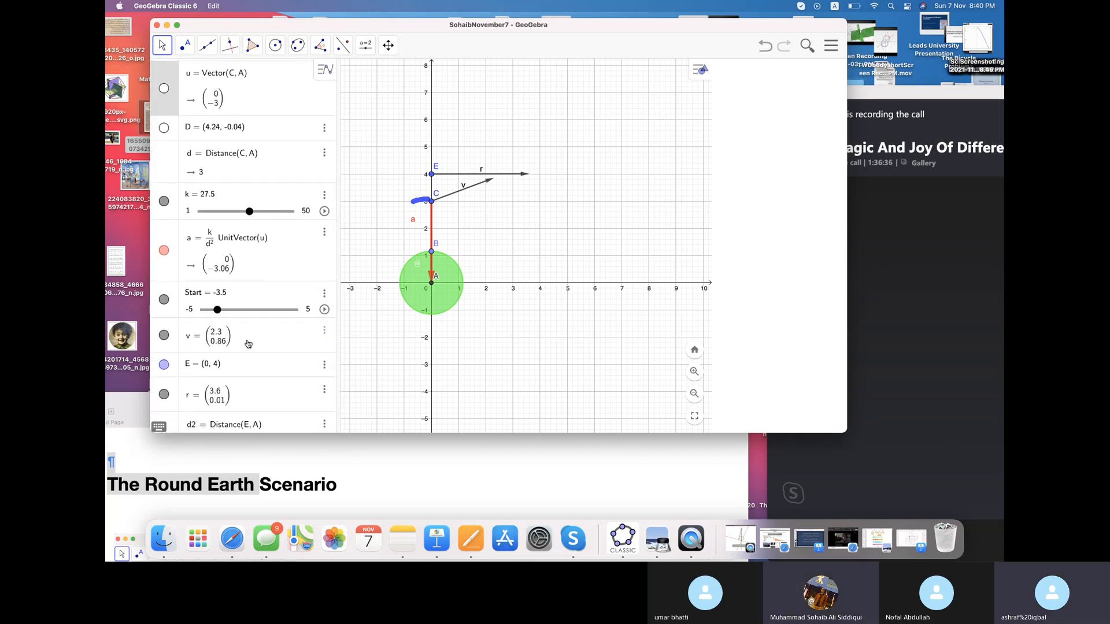
pyautogui.scroll(-2, 247, 344)
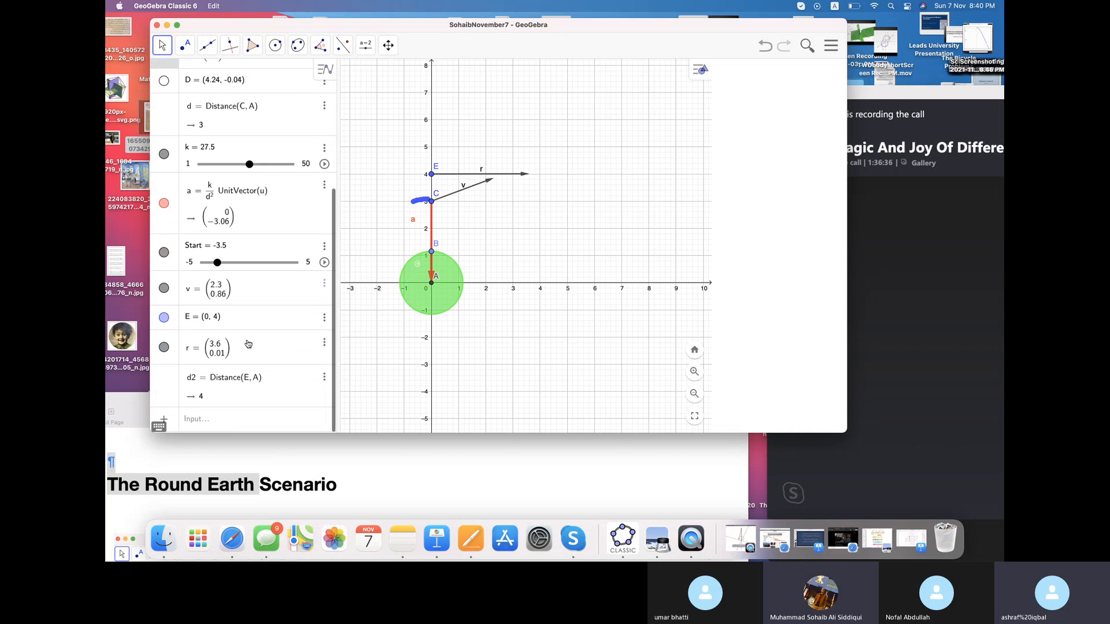
# - Create the vector from E to A with Vector(E, A) and hide it in the drawing
pyautogui.click(214, 420)
pyautogui.write('Vecr')
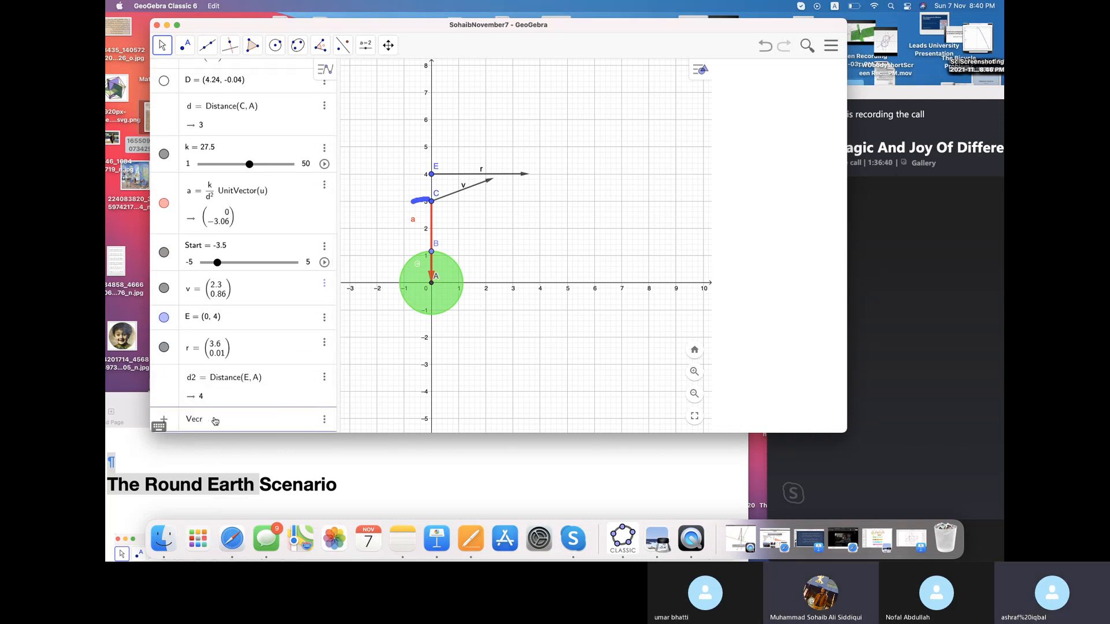
pyautogui.press('BackSpace')
pyautogui.write('t')
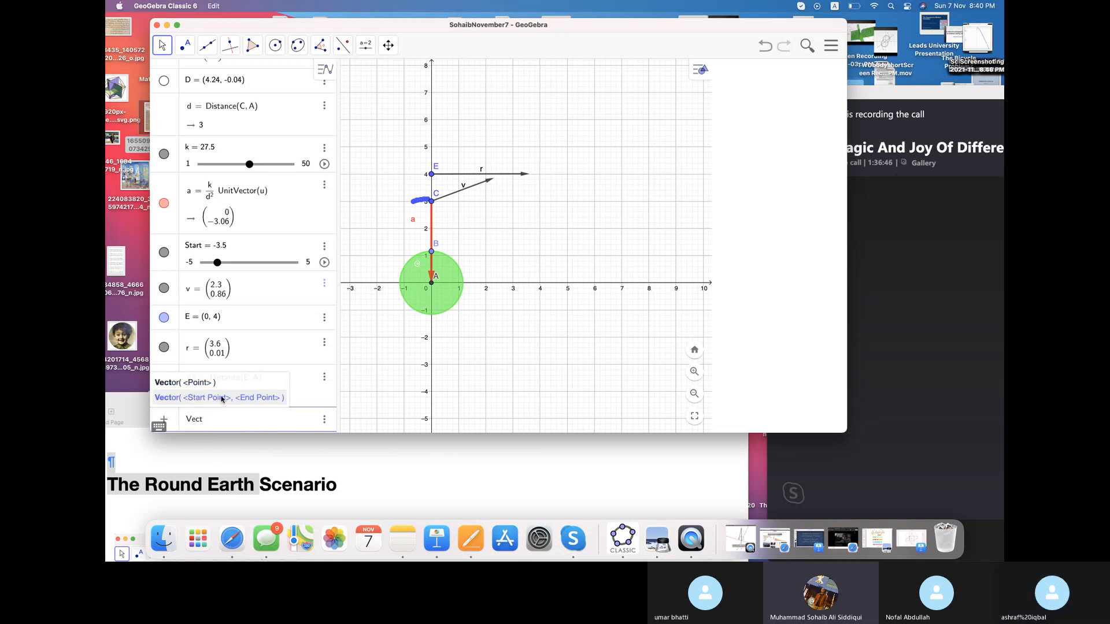
pyautogui.click(221, 398)
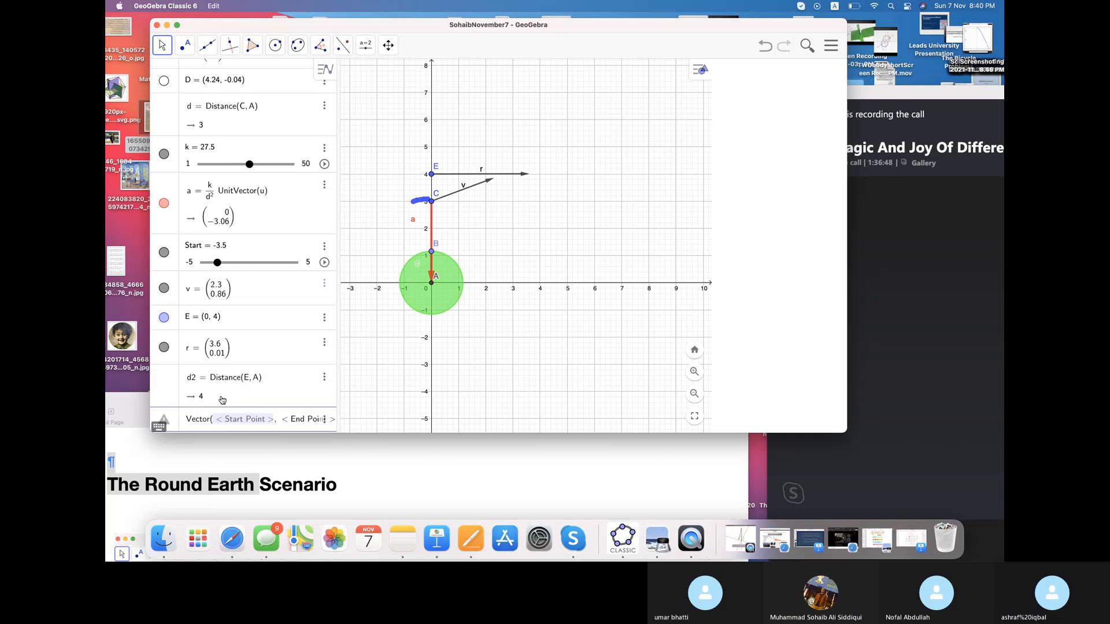
pyautogui.write('E')
pyautogui.press('Tab')
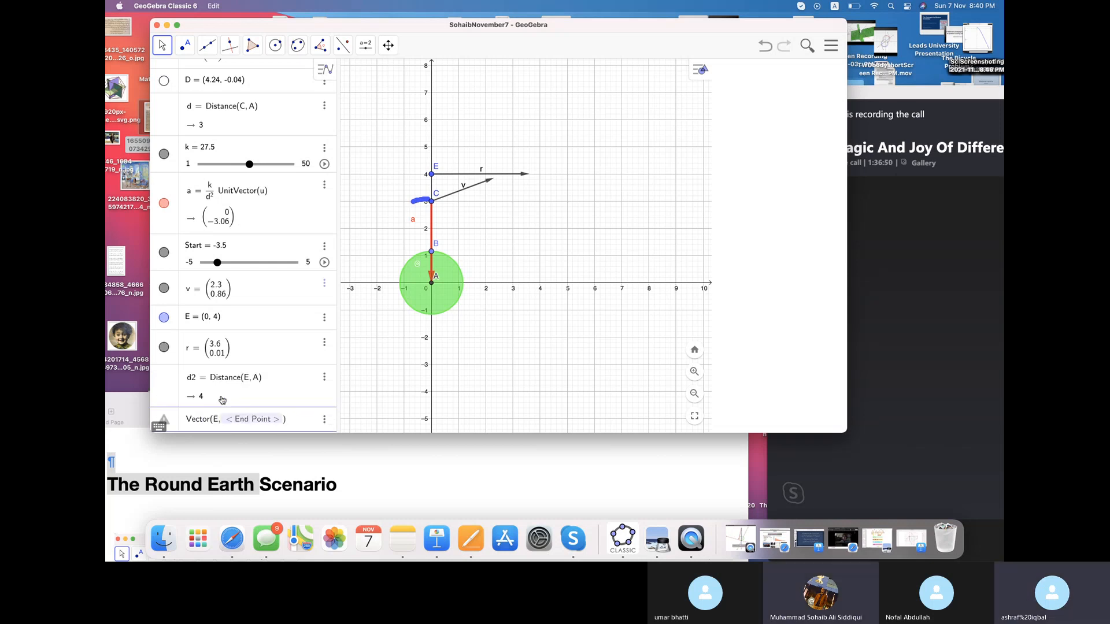
pyautogui.write('A')
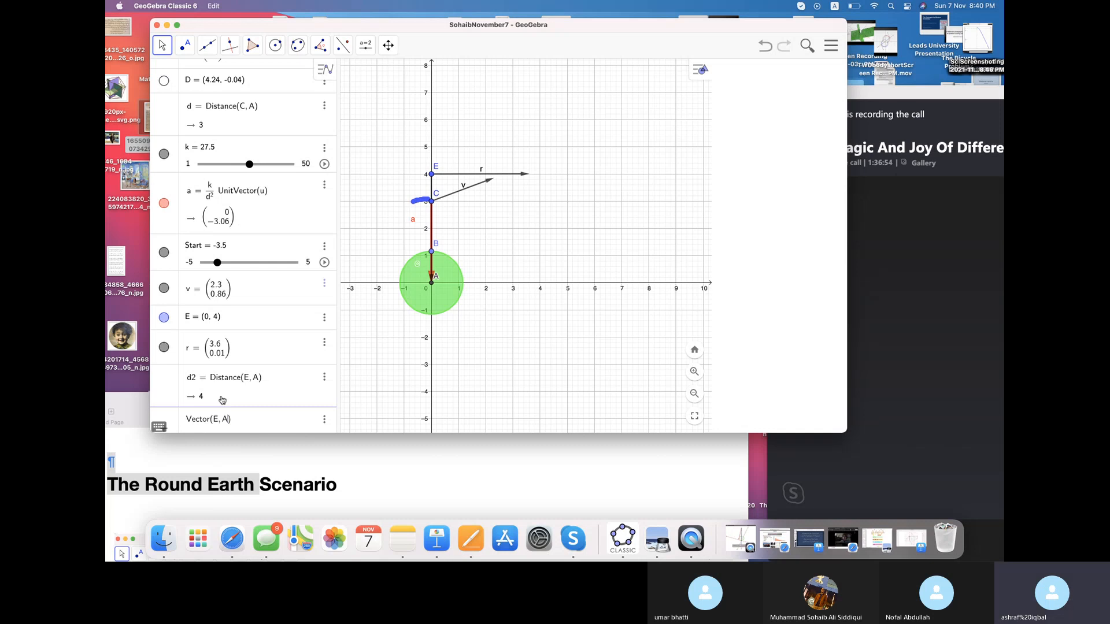
pyautogui.press('Return')
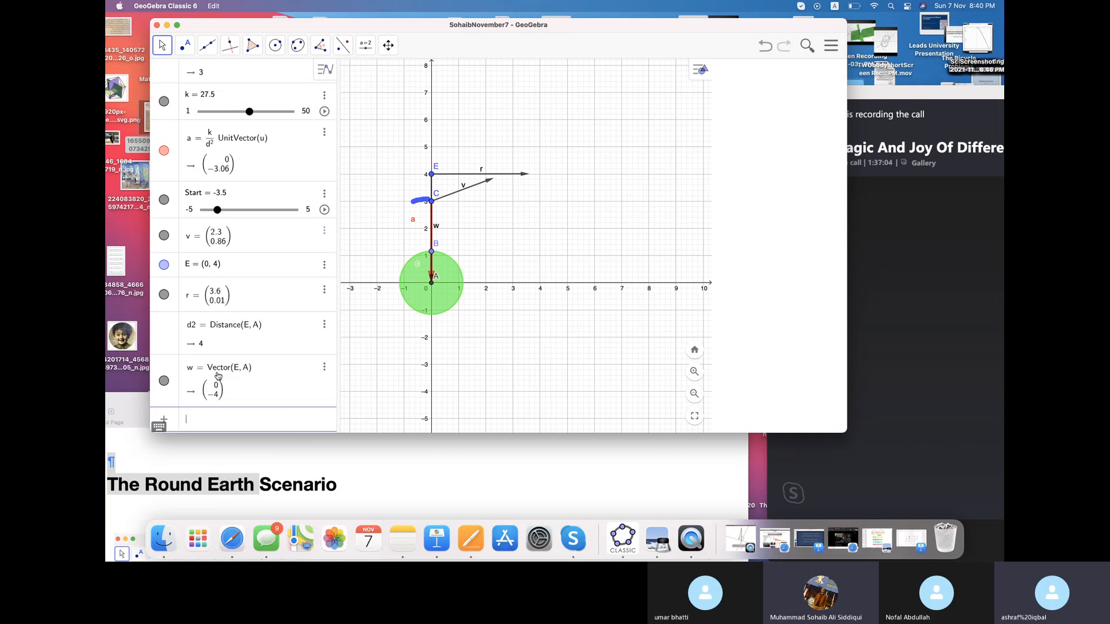
pyautogui.click(165, 382)
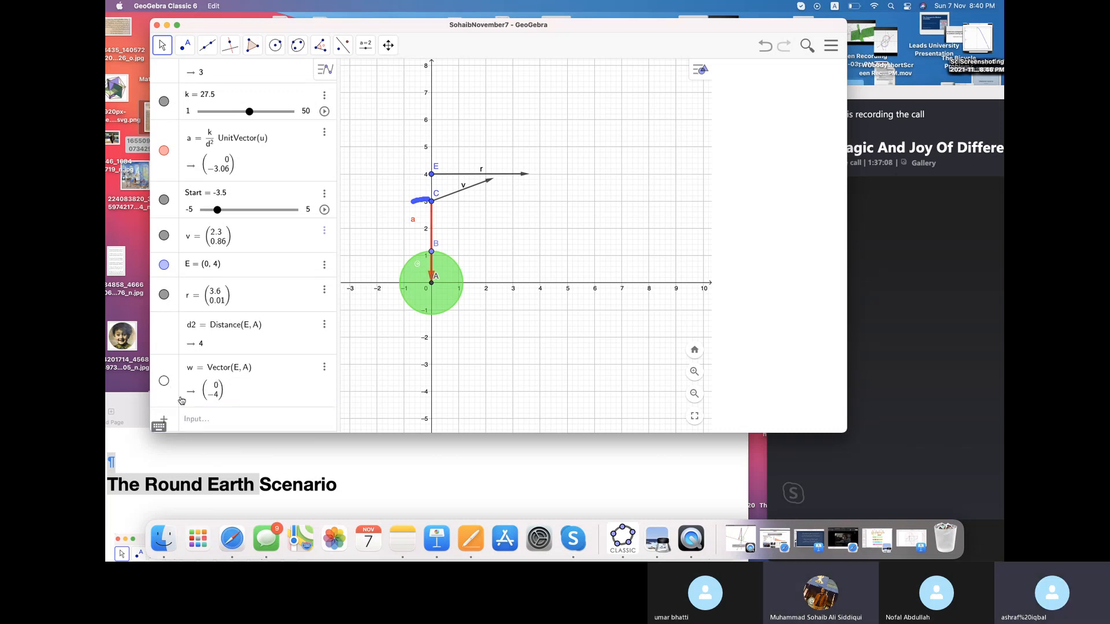
# - Define the acceleration of point E as a2 = k/d2² UnitVector(w)
pyautogui.click(220, 423)
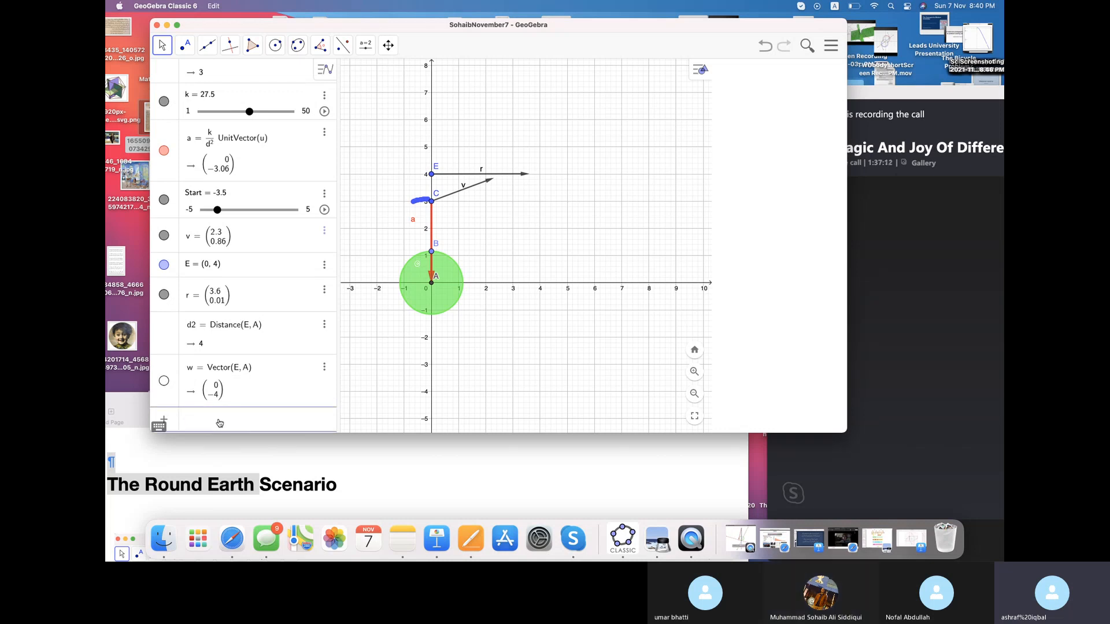
pyautogui.write('a2 ')
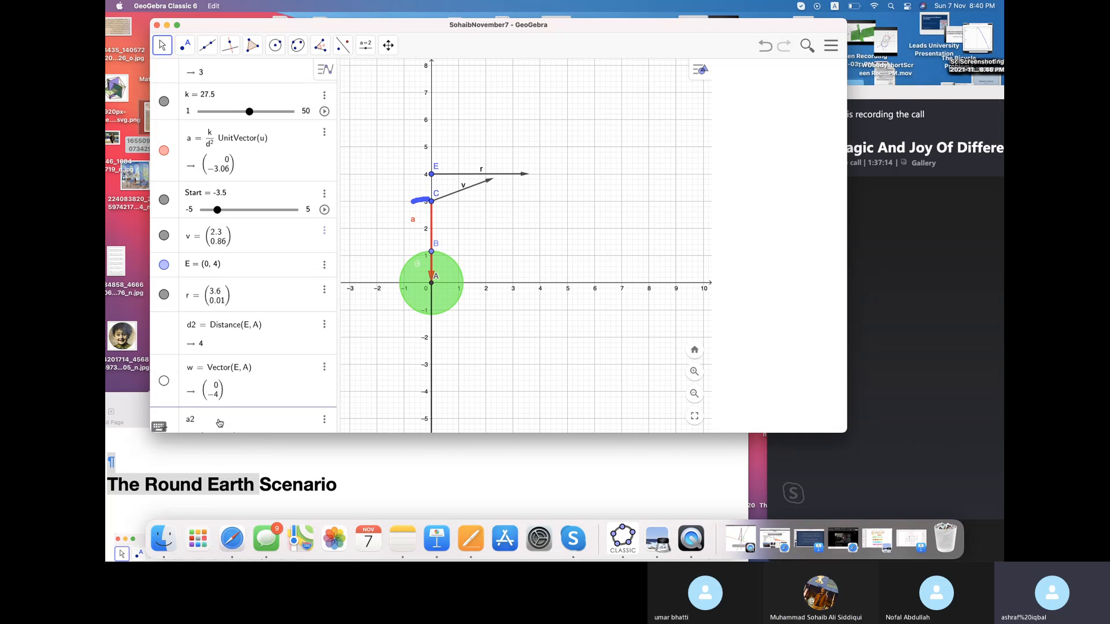
pyautogui.write('= k/d2')
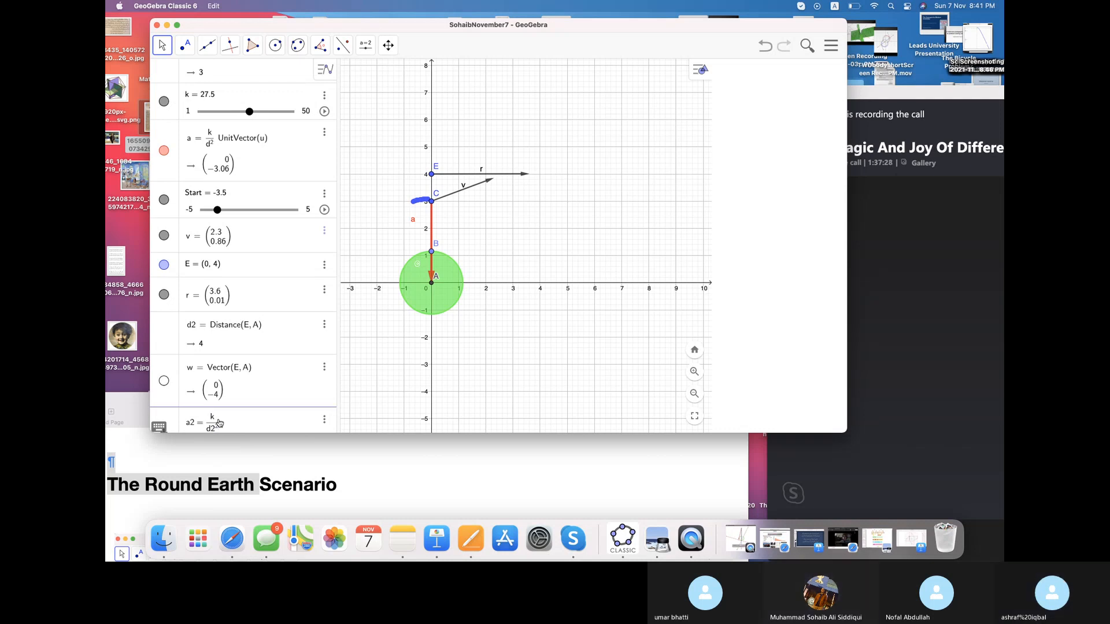
pyautogui.write('(unit')
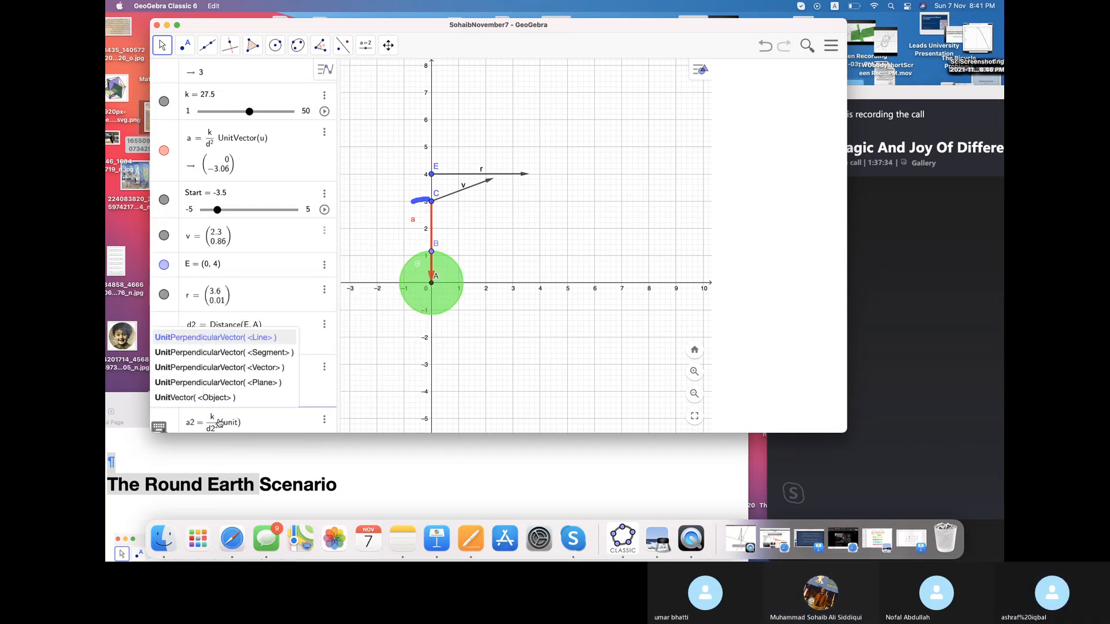
pyautogui.press('BackSpace')
pyautogui.press('BackSpace')
pyautogui.press('BackSpace')
pyautogui.press('BackSpace')
pyautogui.write('UnitVectr')
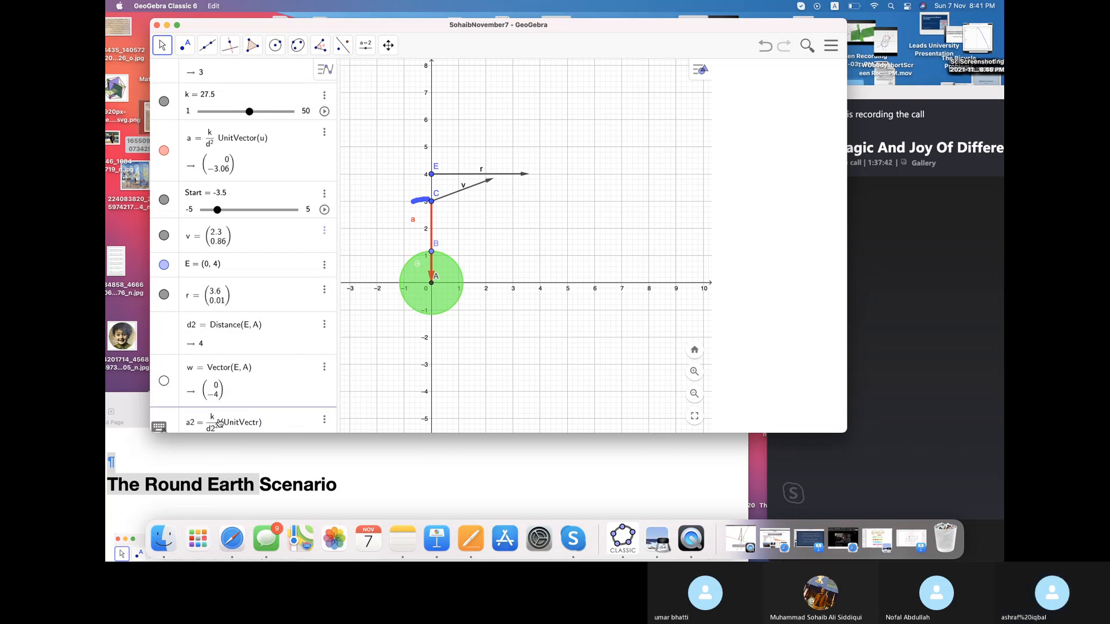
pyautogui.press('BackSpace')
pyautogui.write('or')
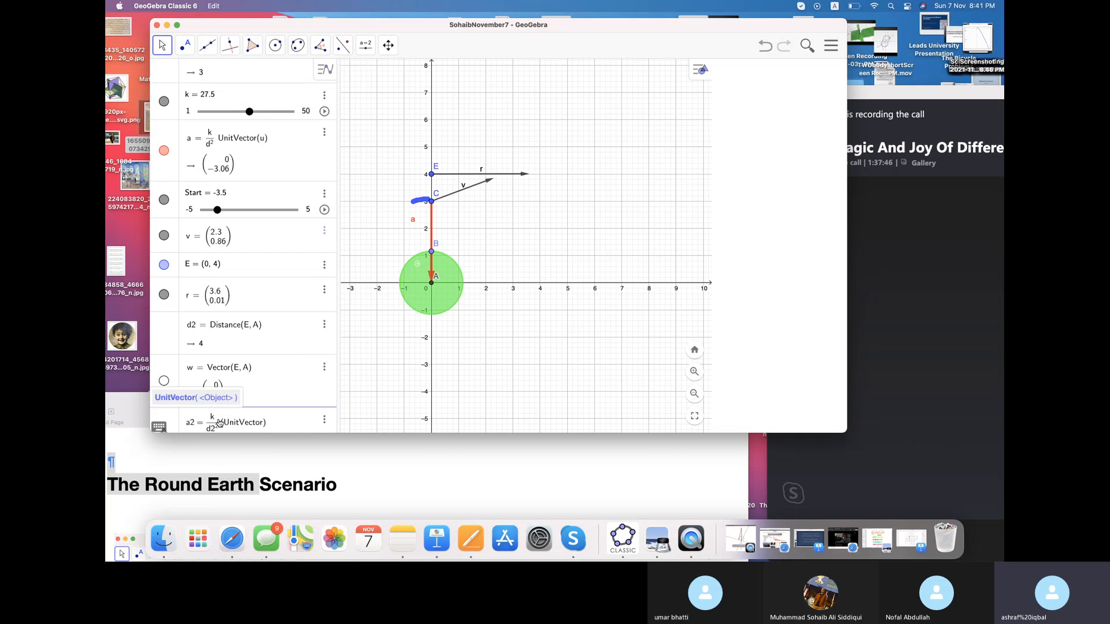
pyautogui.write('(')
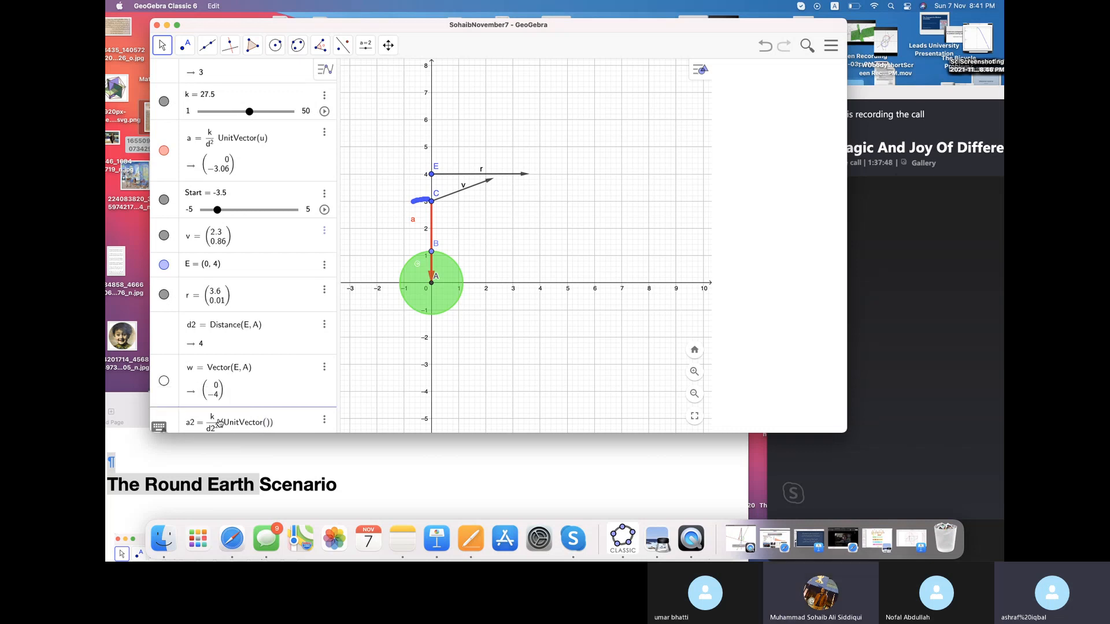
pyautogui.write('w')
pyautogui.press('Return')
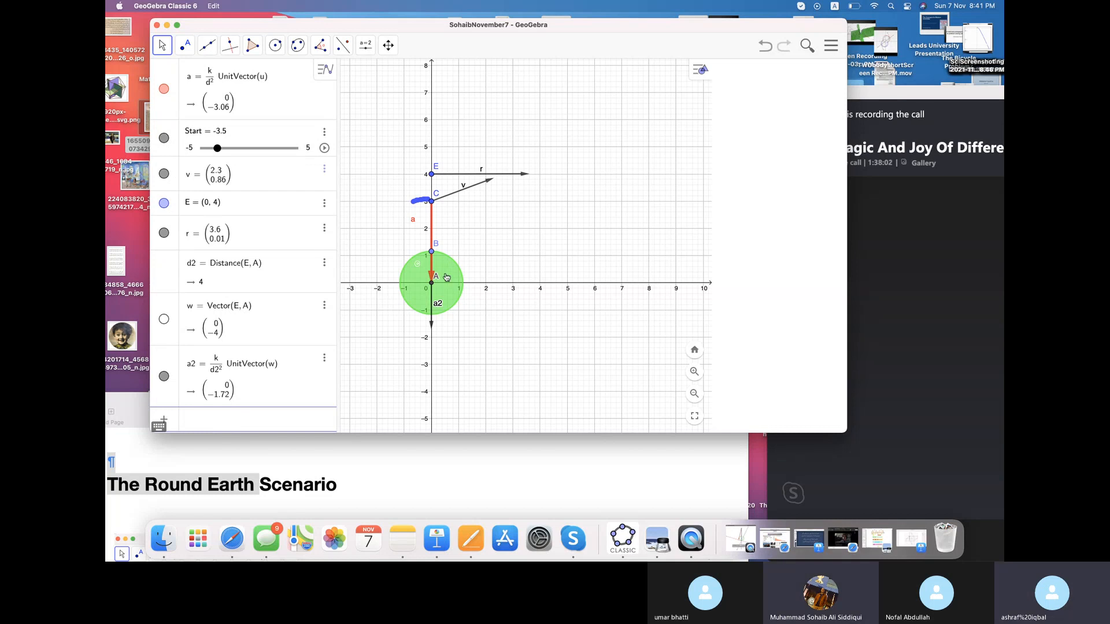
# - Set point E as the starting point of acceleration vector a2
pyautogui.click(325, 358)
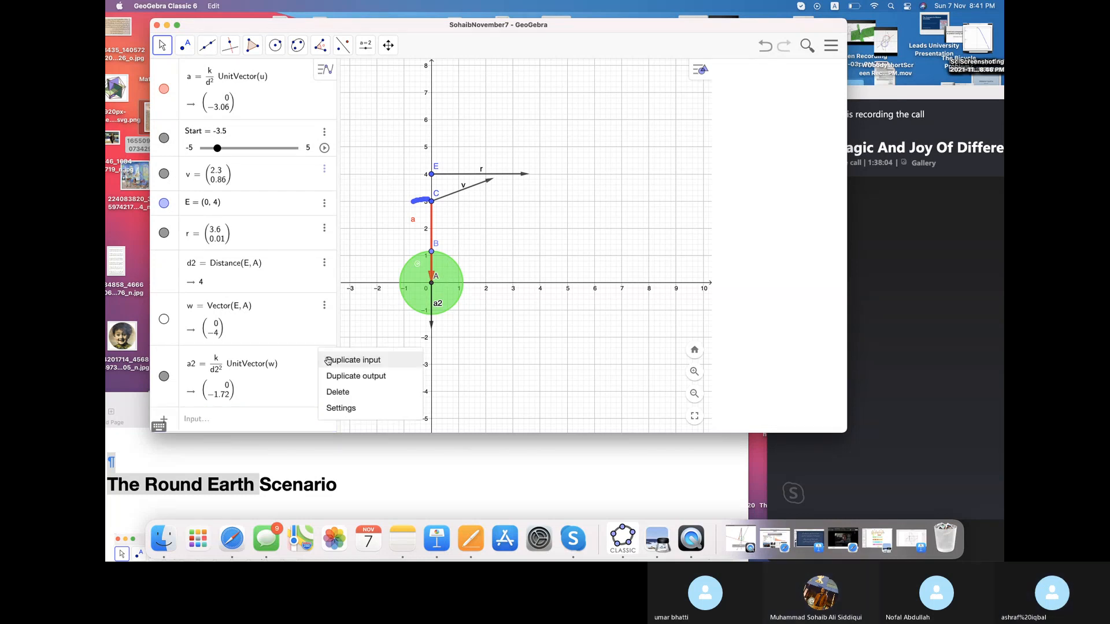
pyautogui.click(341, 408)
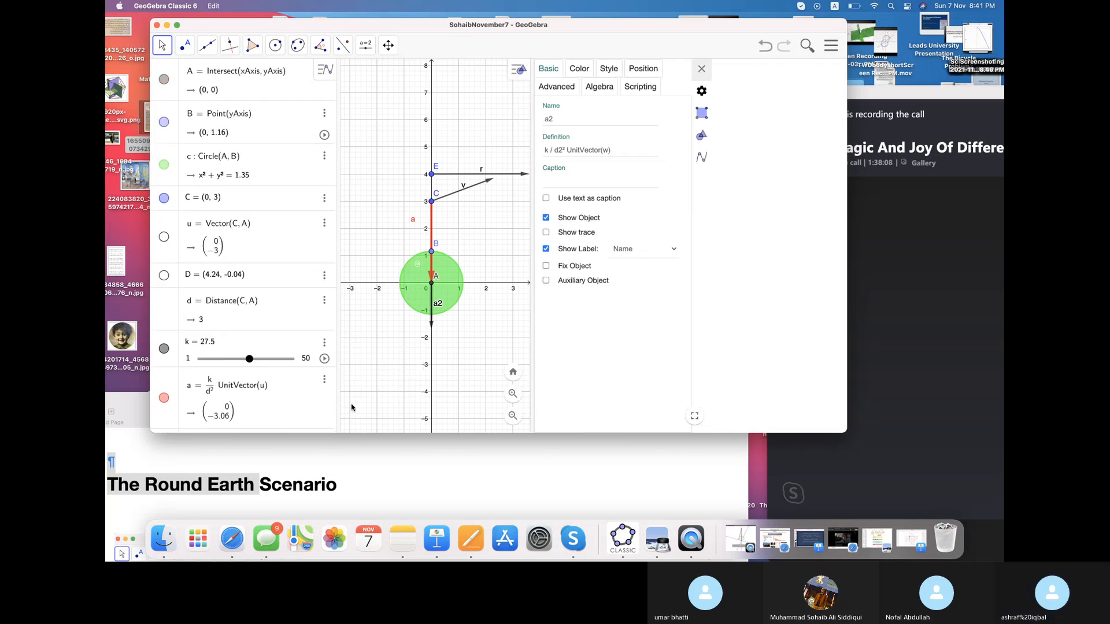
pyautogui.click(643, 69)
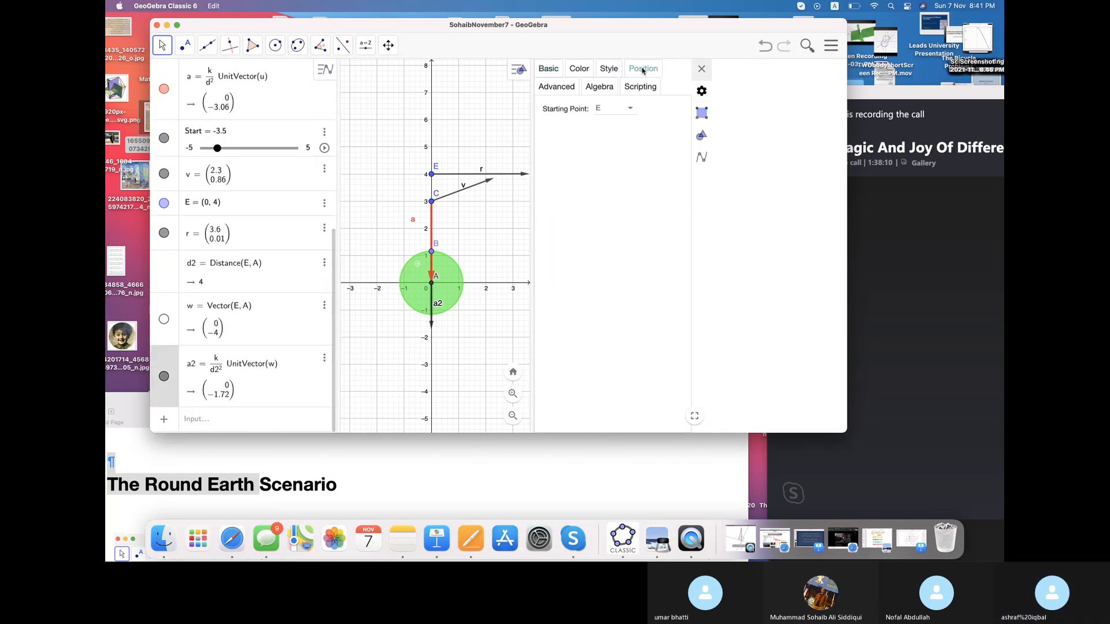
pyautogui.click(631, 110)
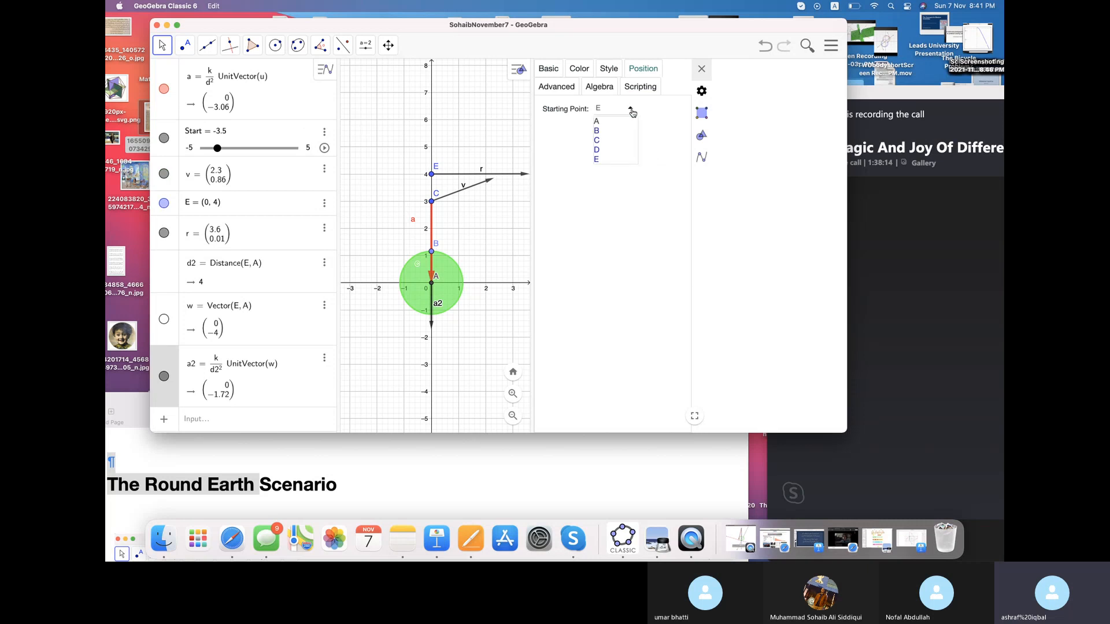
pyautogui.click(625, 160)
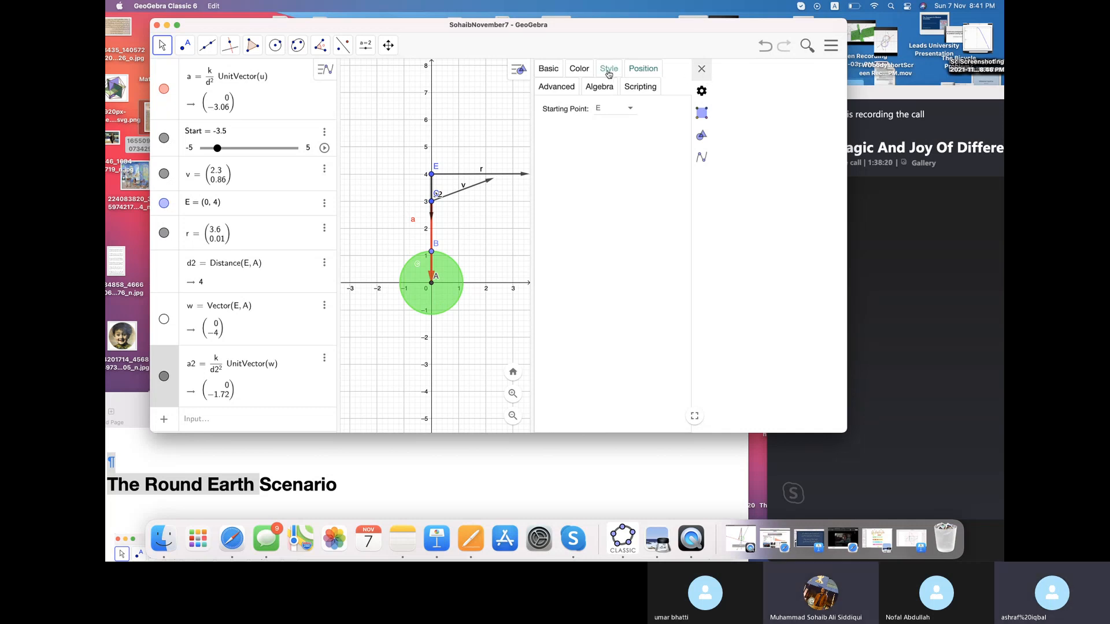
# - Color vector a2 violet (#7F00FF) and increase its line thickness
pyautogui.click(578, 69)
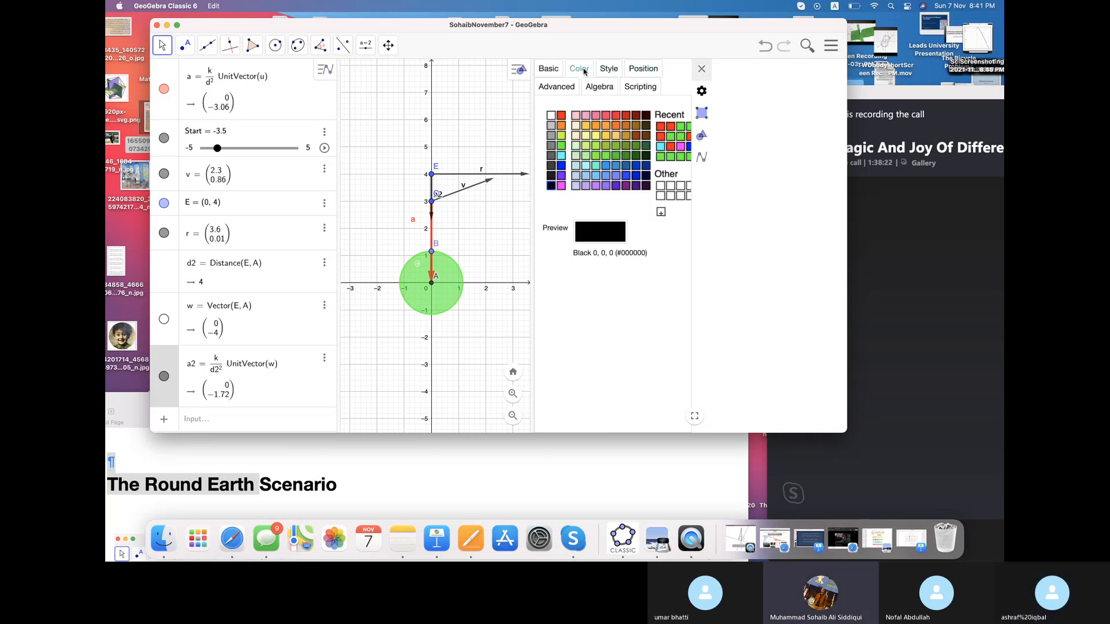
pyautogui.click(561, 177)
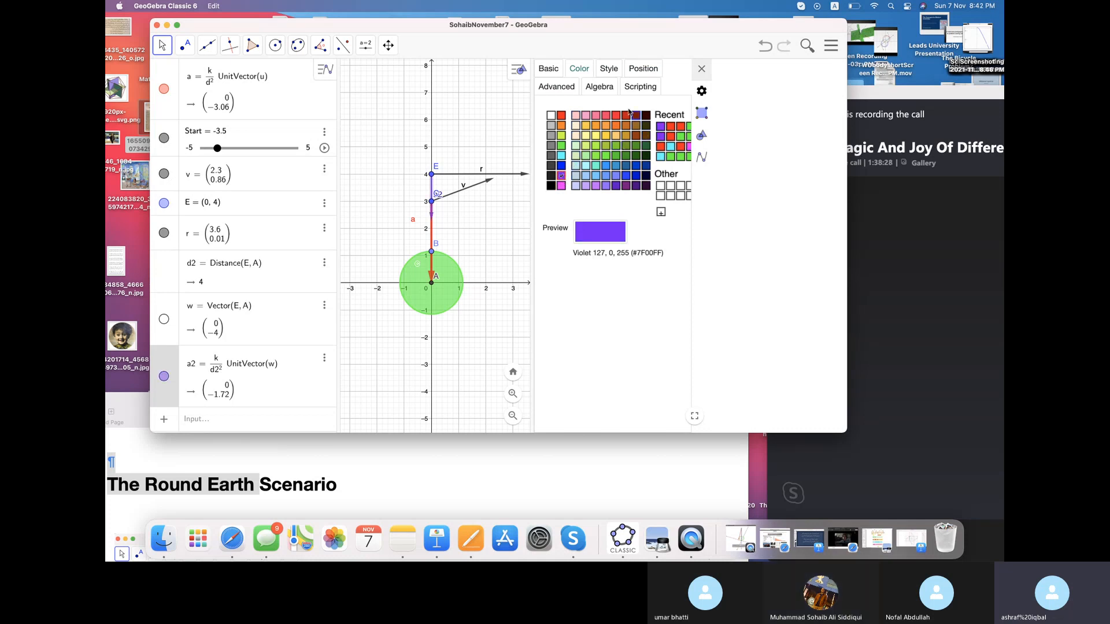
pyautogui.click(609, 75)
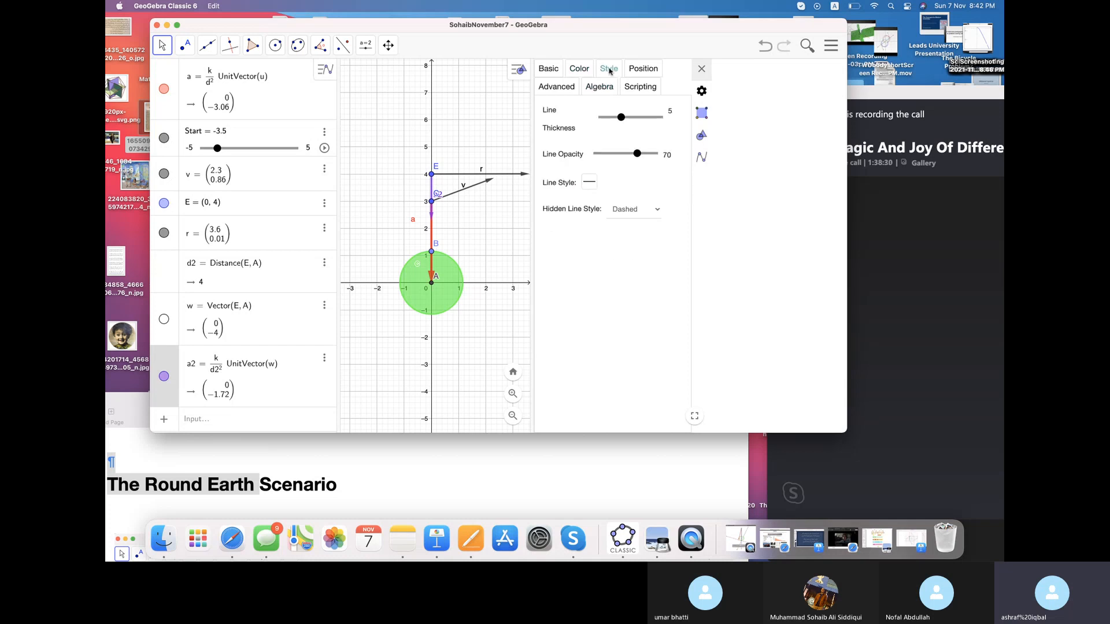
pyautogui.click(639, 118)
# - Move the tip of velocity vector v so that it points horizontally from C, about (2.53, 0)
pyautogui.moveTo(491, 181); pyautogui.dragTo(501, 205)
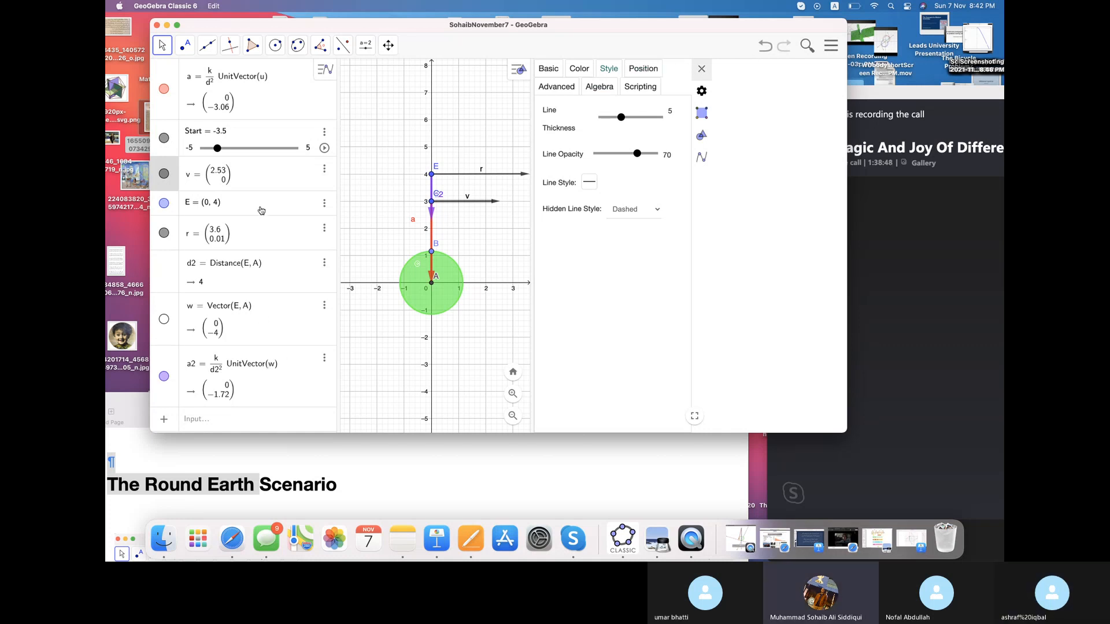
# - Add the line SetValue(E,E+0.01r) to the On Update script of the Start slider, below the commands for C and v
pyautogui.click(250, 135)
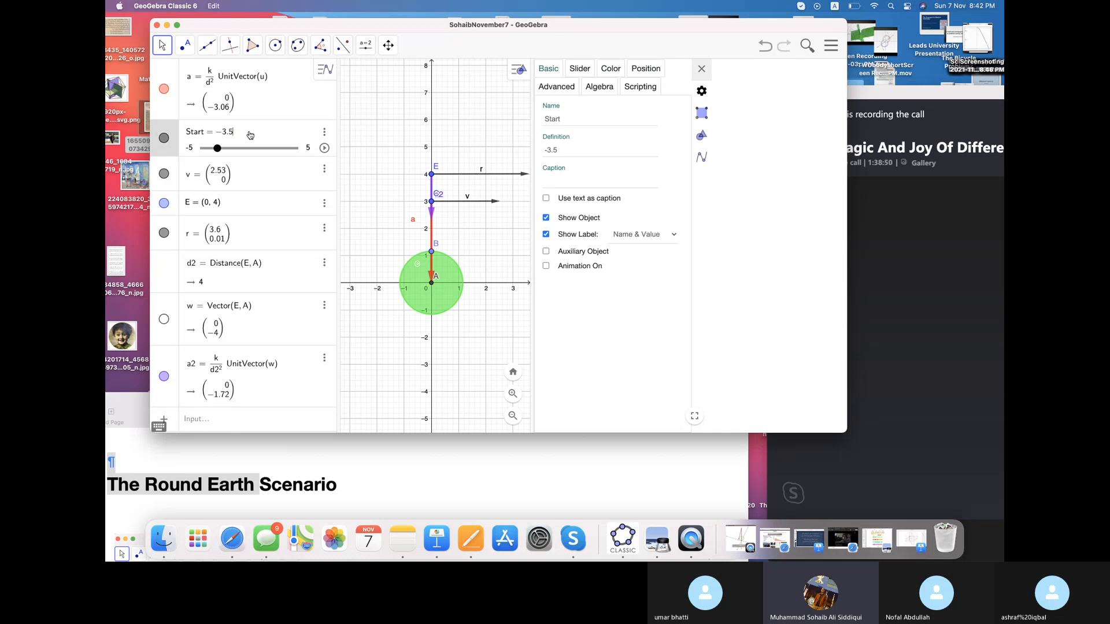
pyautogui.click(324, 132)
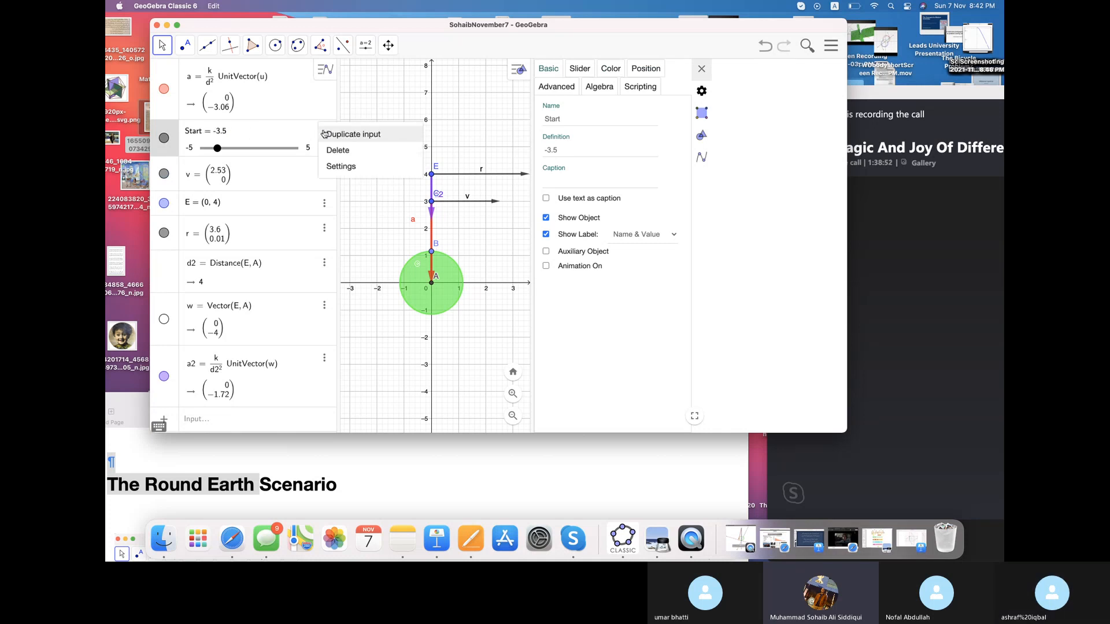
pyautogui.click(340, 167)
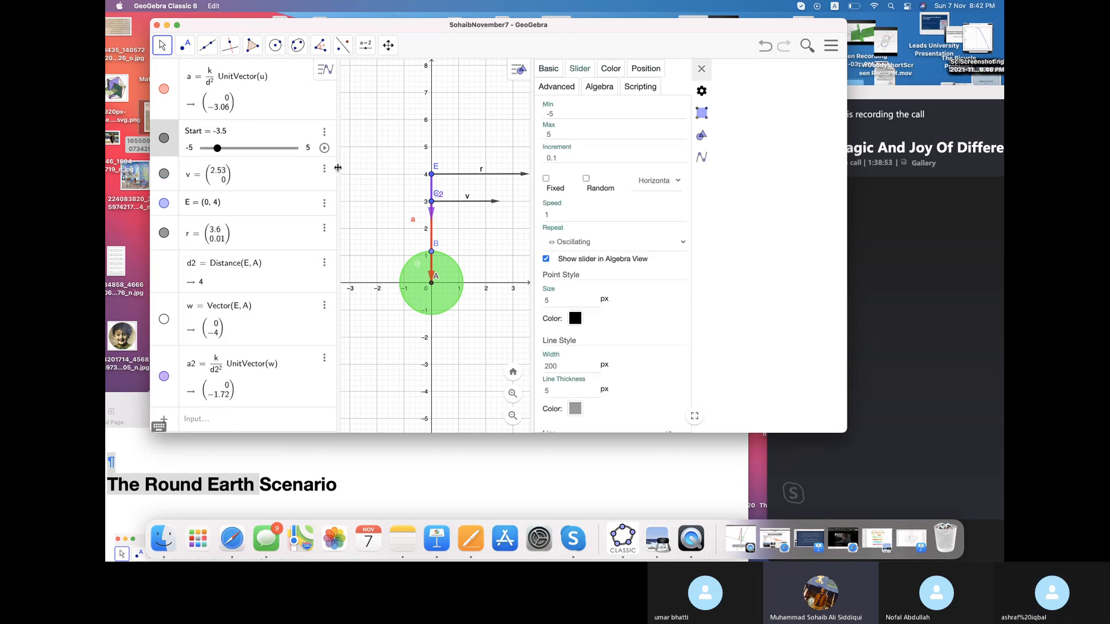
pyautogui.click(640, 87)
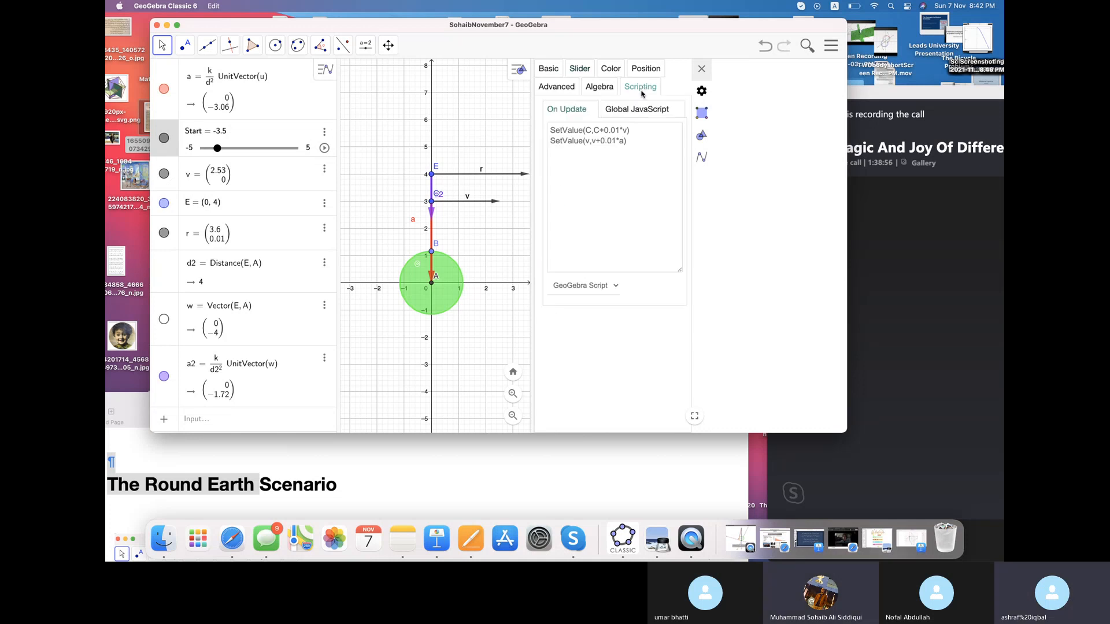
pyautogui.click(633, 140)
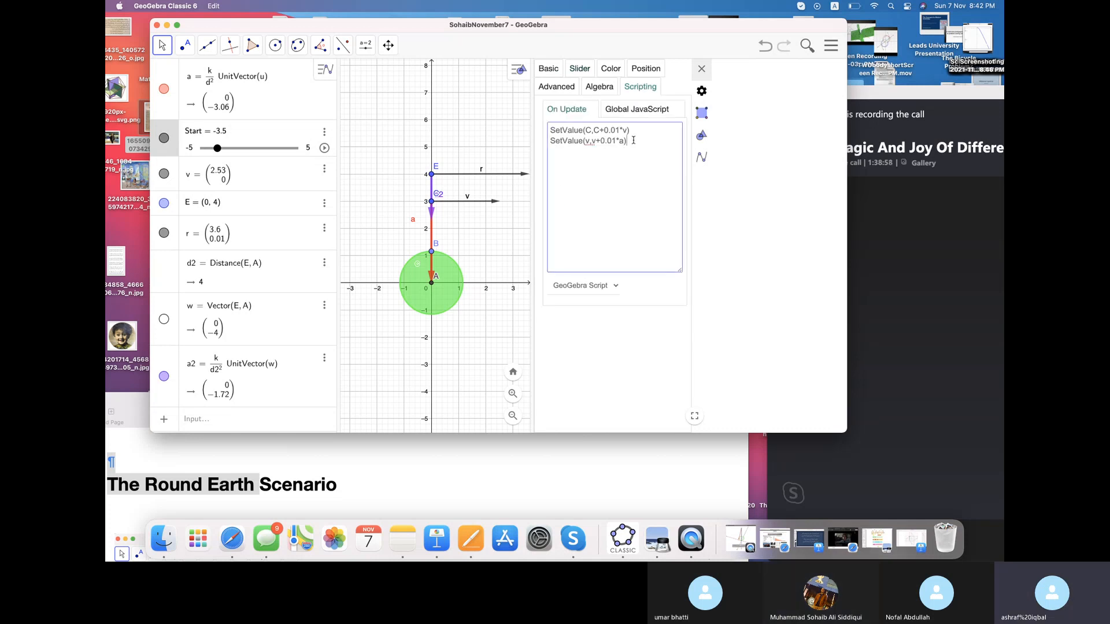
pyautogui.press('Return')
pyautogui.write('SetValue')
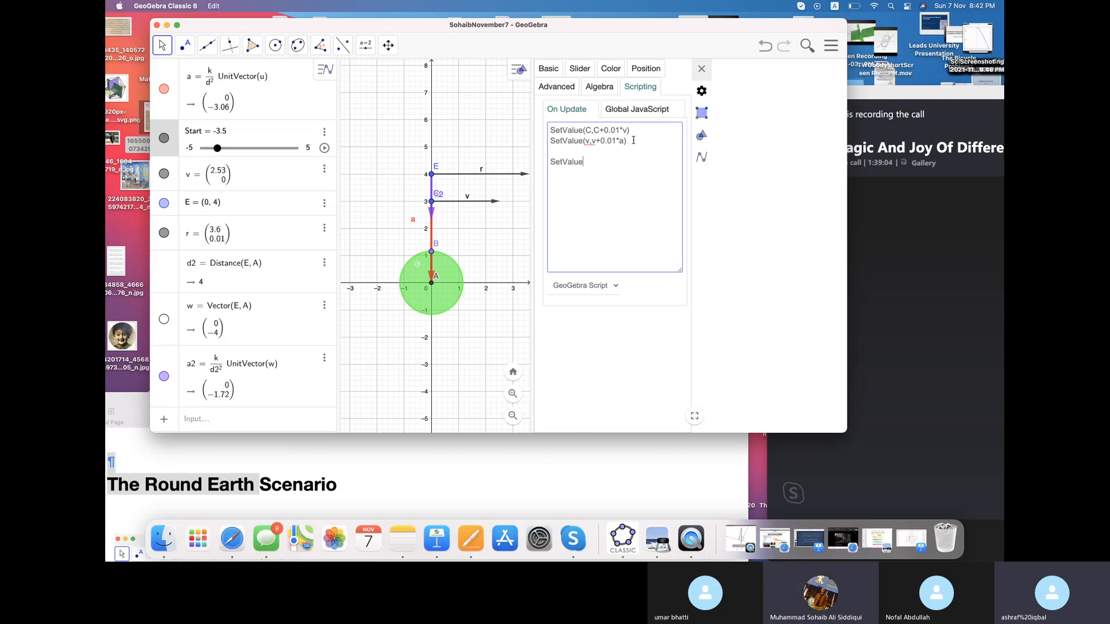
pyautogui.write('(E,E+')
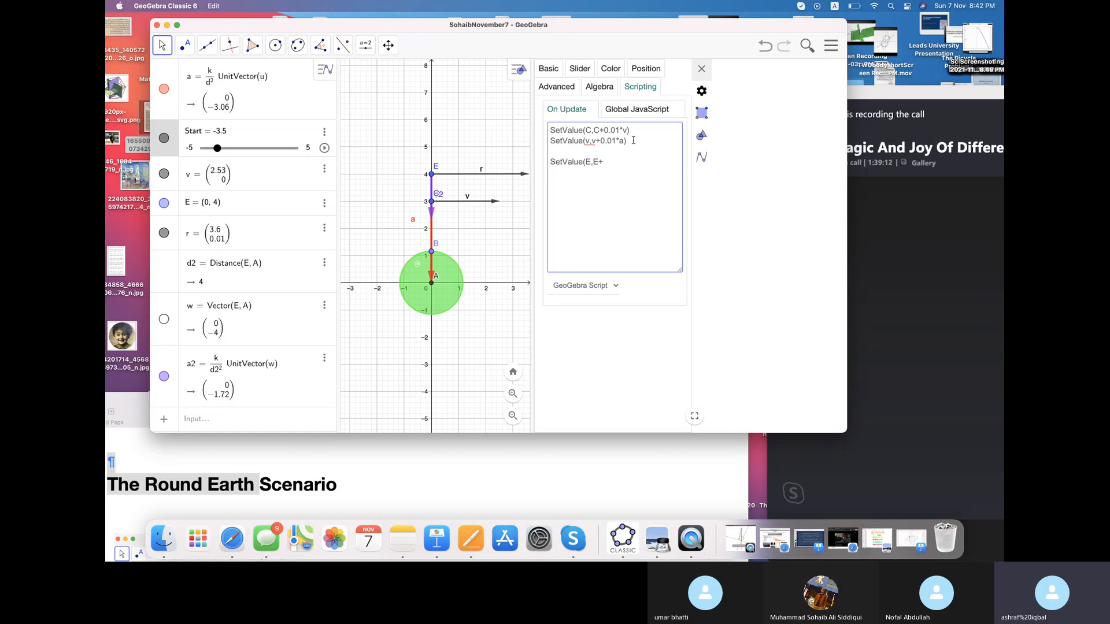
pyautogui.write('0.01')
pyautogui.write('r')
pyautogui.press('BackSpace')
pyautogui.press('BackSpace')
pyautogui.press('BackSpace')
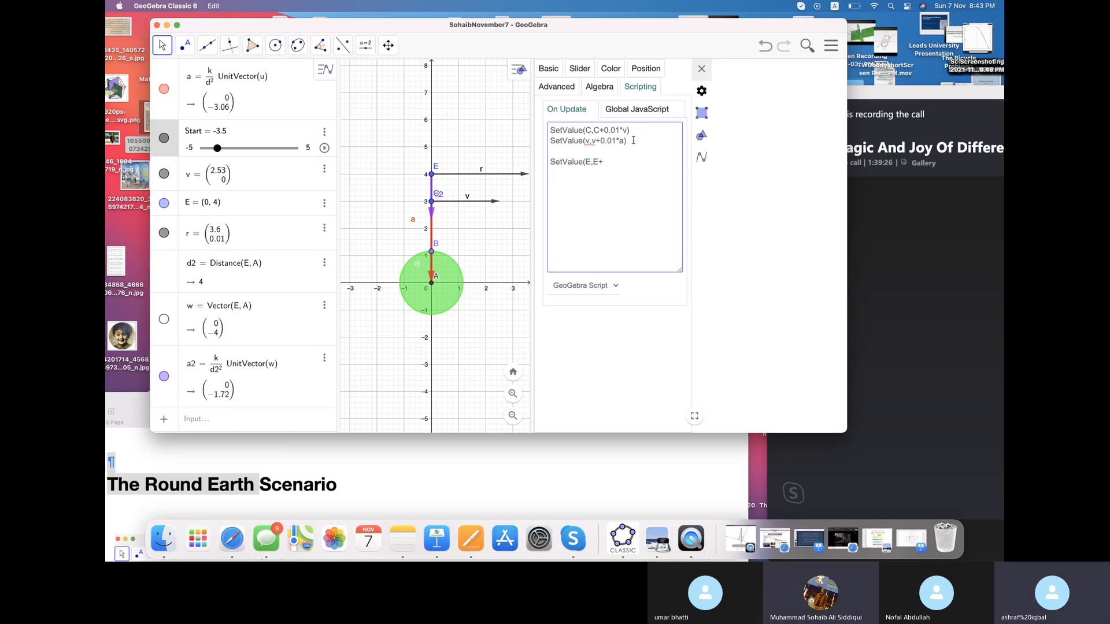
pyautogui.write('0.01')
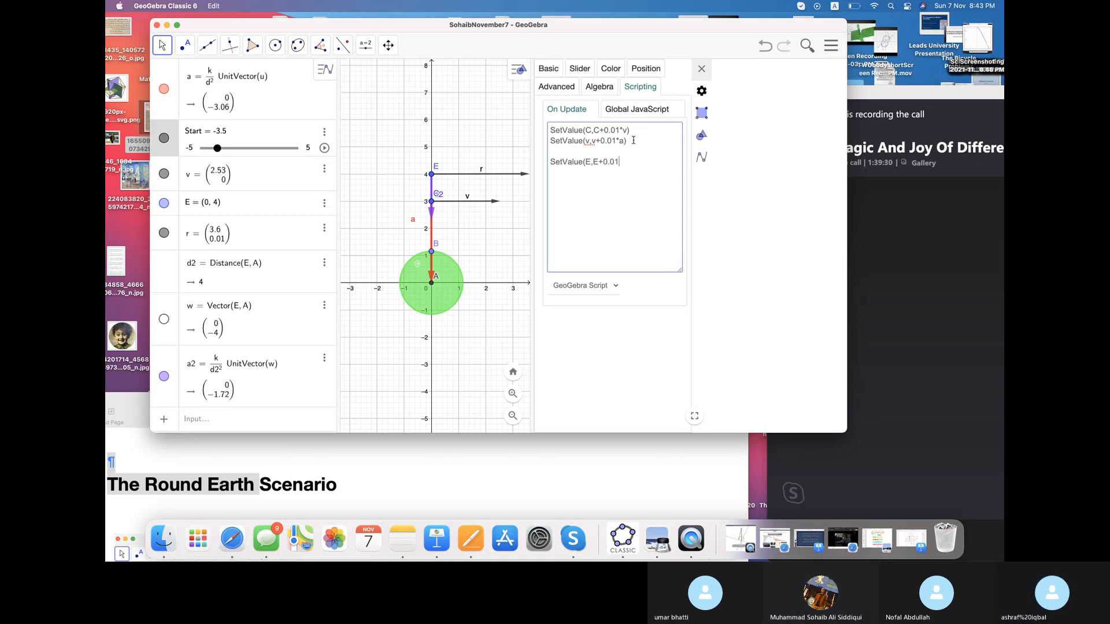
pyautogui.write('r)')
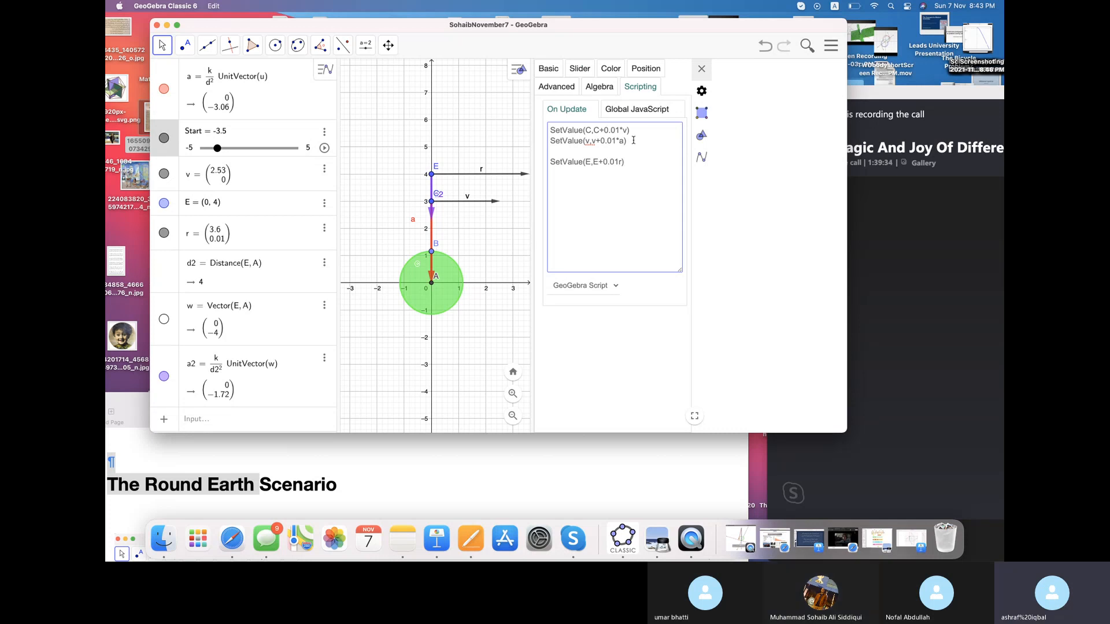
# - Add SetValue(r,r+0.01a2) as the last command of the Start slider's update script and close the settings
pyautogui.press('Return')
pyautogui.write('SEtValue(')
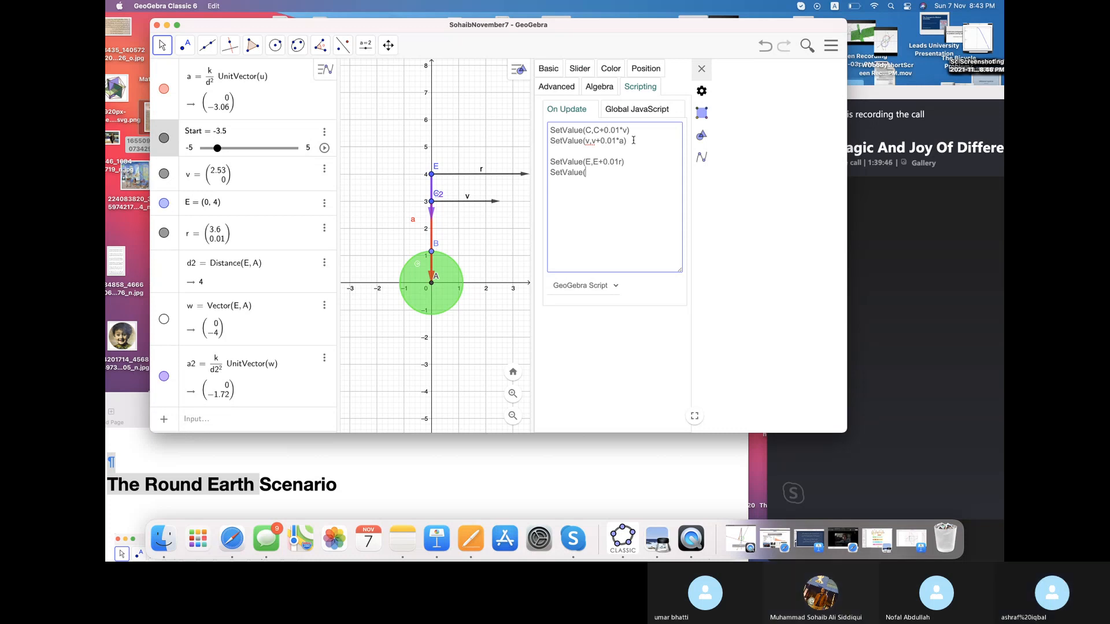
pyautogui.write('r,')
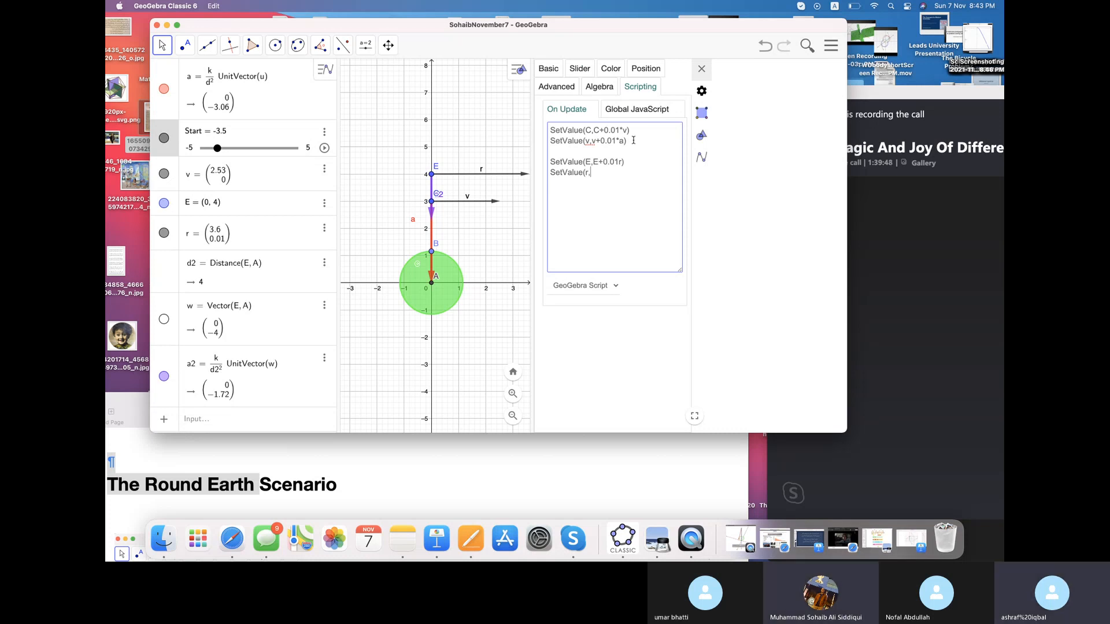
pyautogui.write('r+')
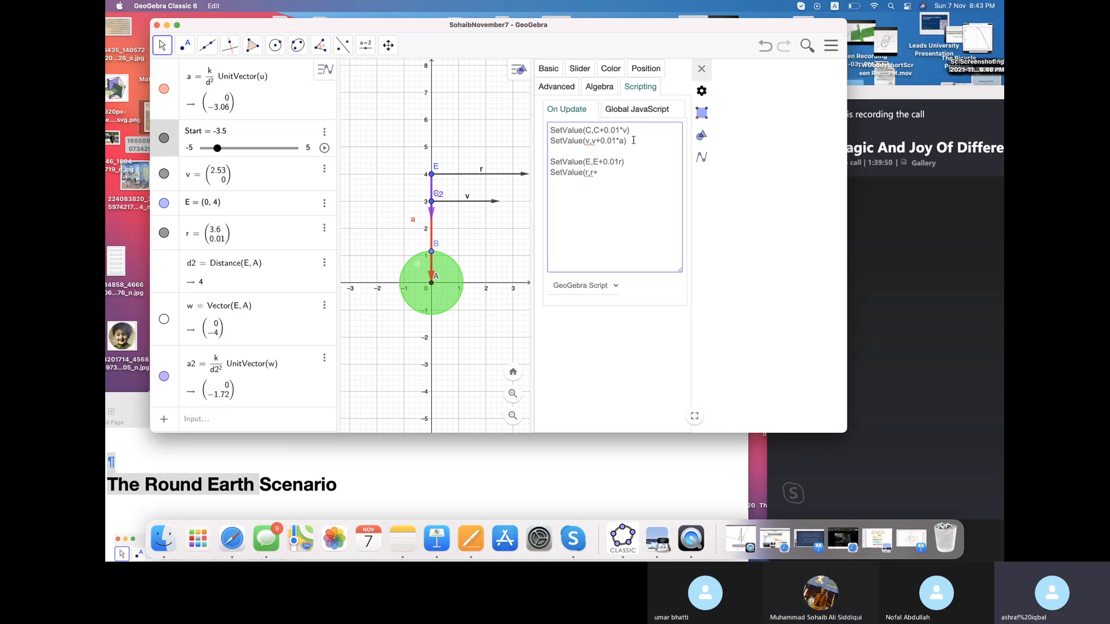
pyautogui.write('0.01a2')
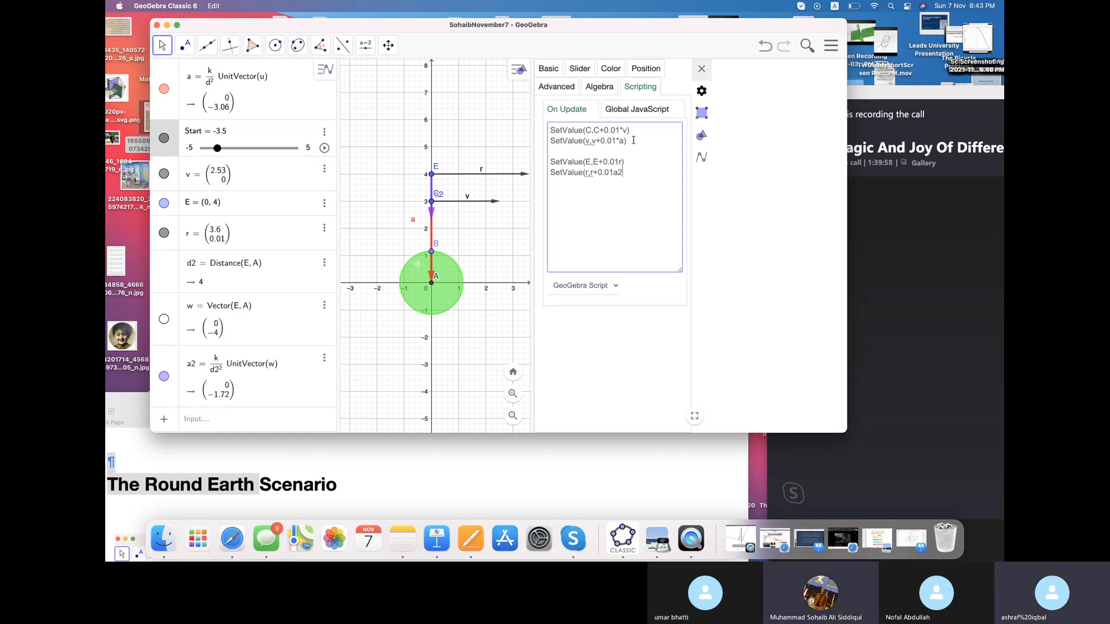
pyautogui.write(')')
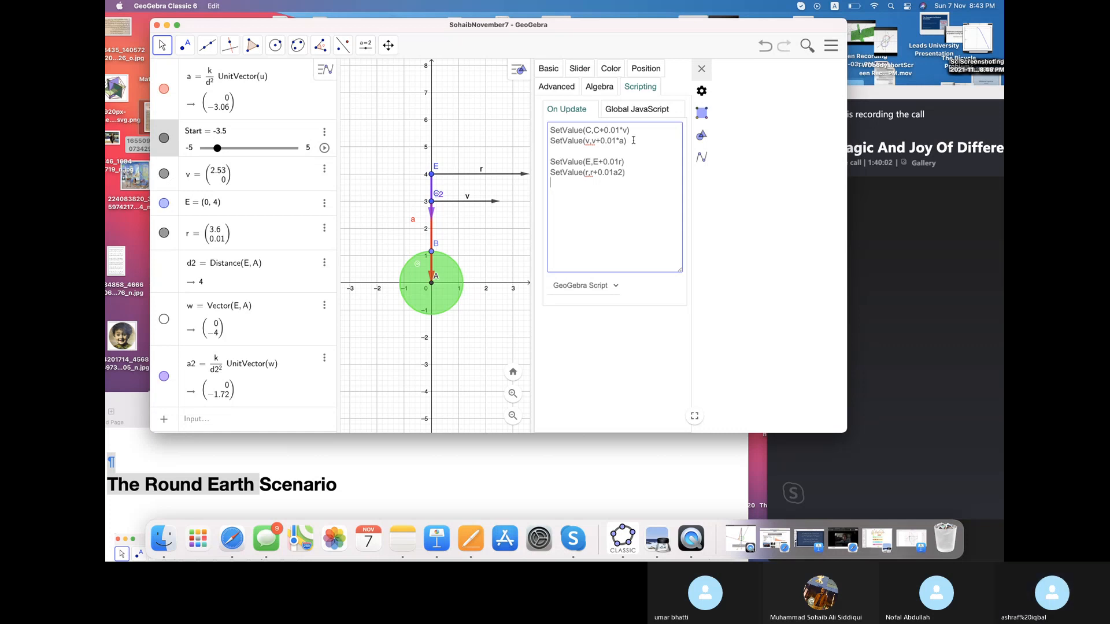
pyautogui.click(742, 67)
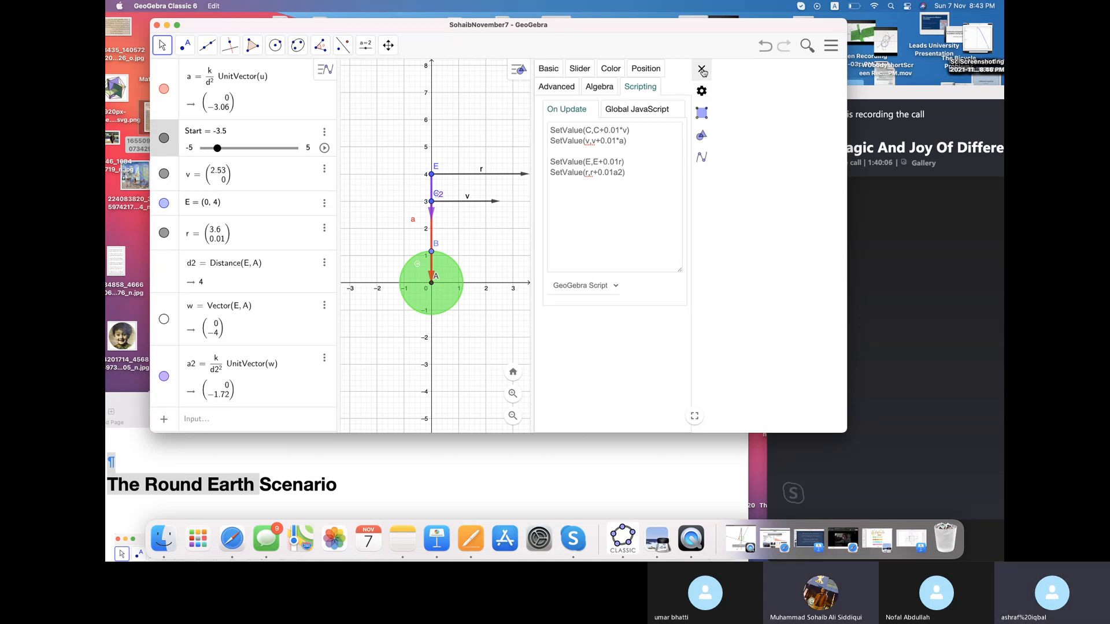
pyautogui.click(702, 69)
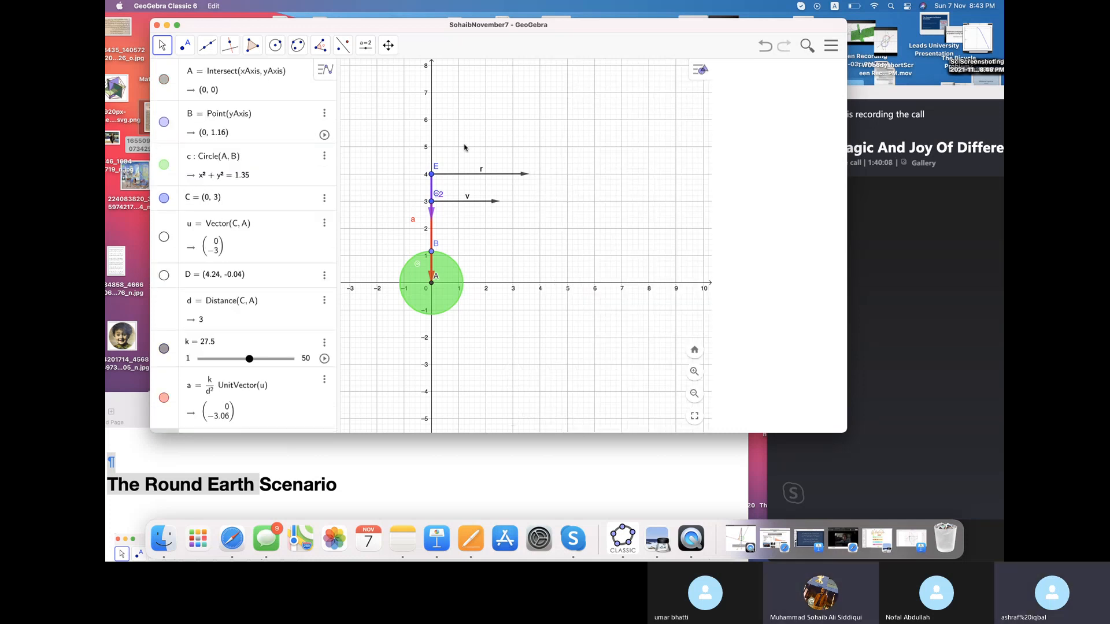
pyautogui.scroll(-10, 277, 324)
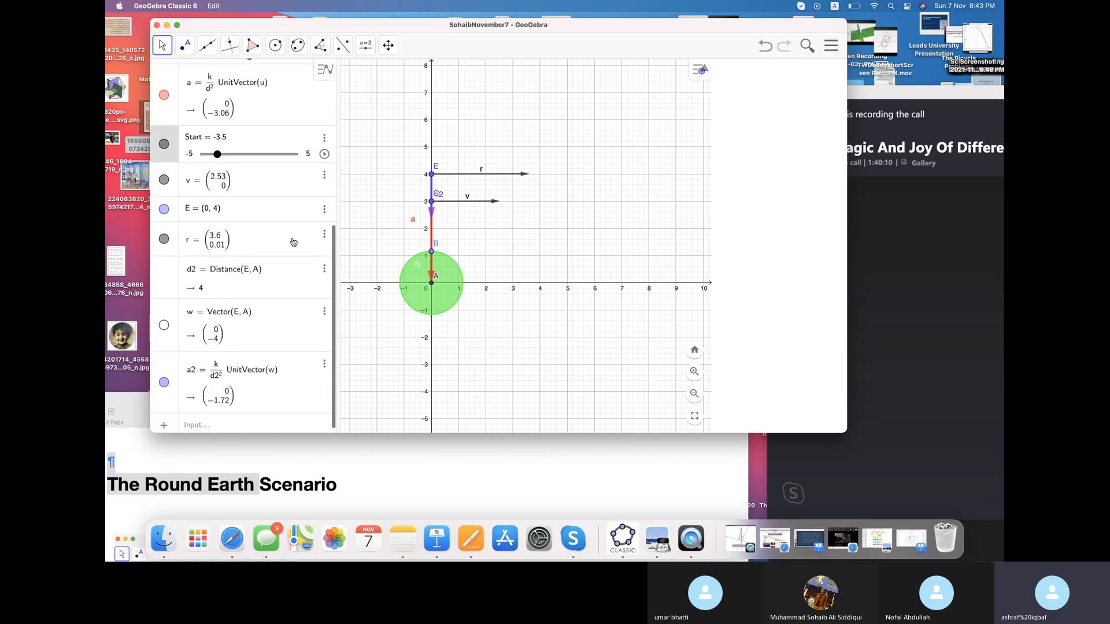
# - Play the Start slider's animation to compare the motion of points C and E, and pause it partway along their curves
pyautogui.click(324, 154)
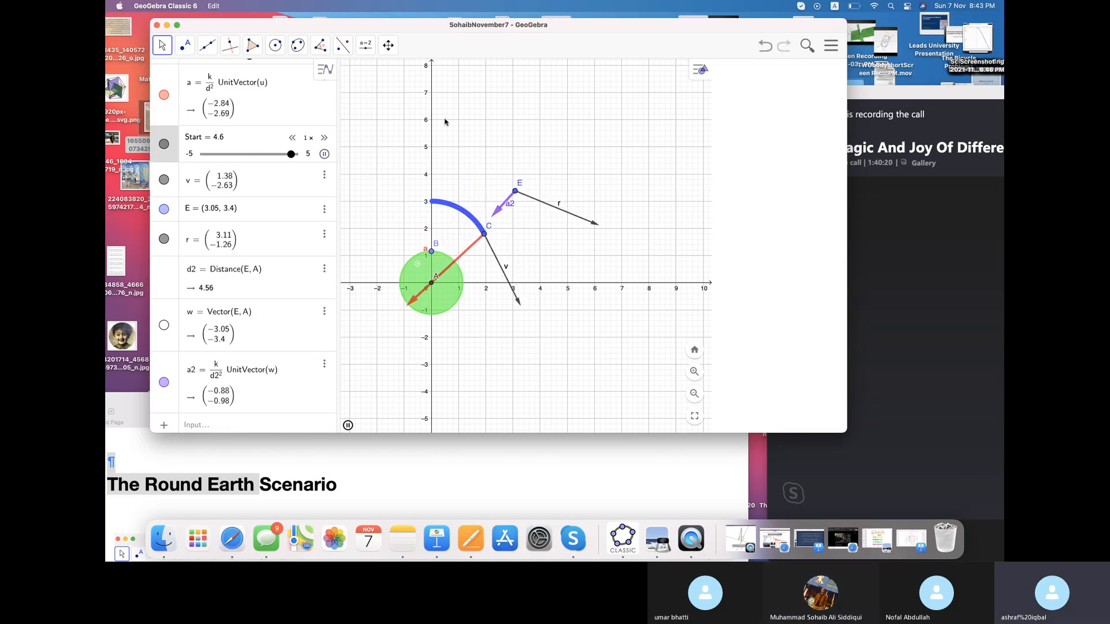
pyautogui.click(324, 154)
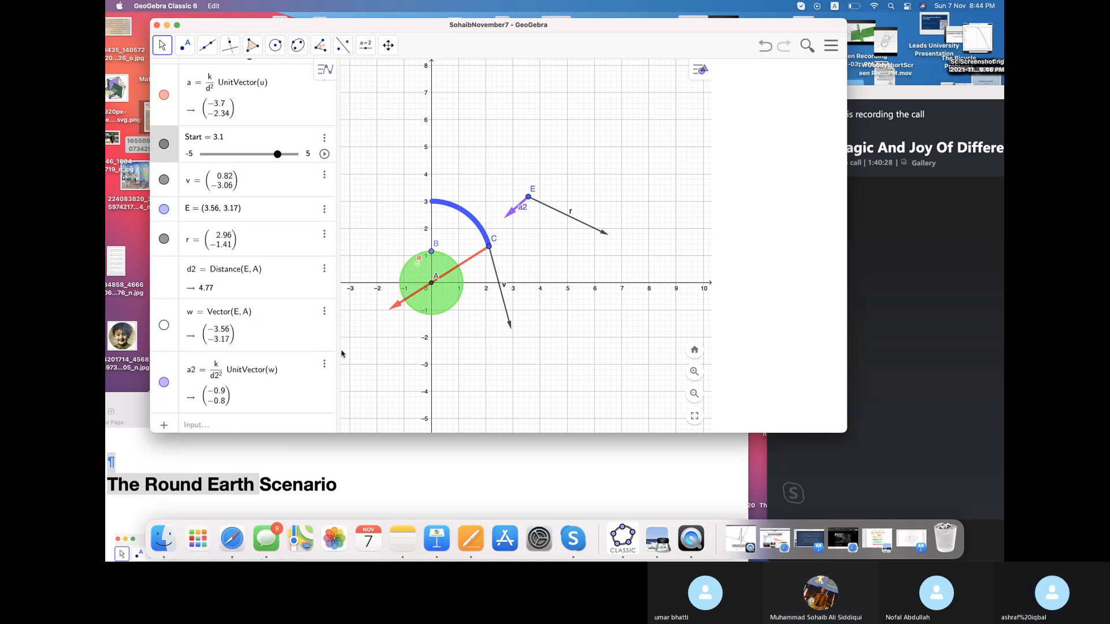
pyautogui.scroll(-1, 214, 393)
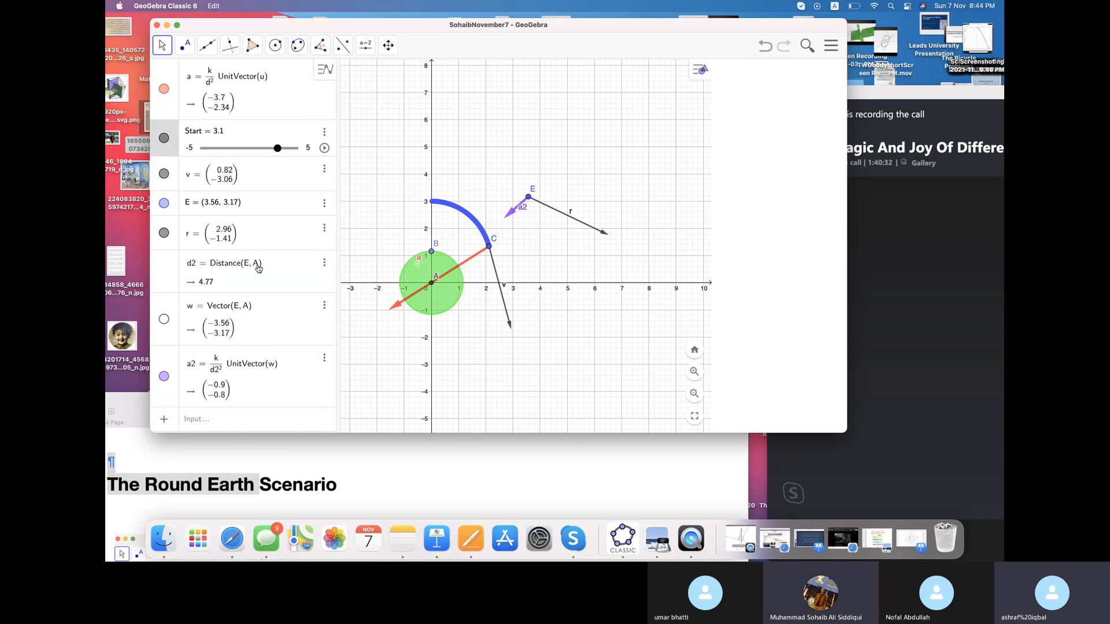
pyautogui.click(324, 205)
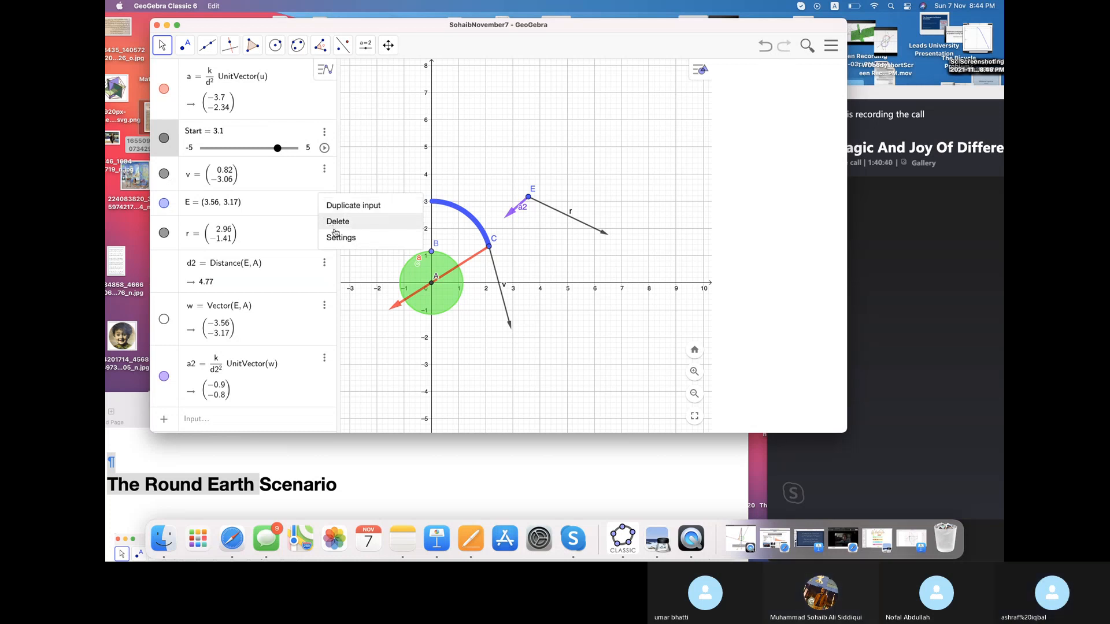
pyautogui.click(340, 239)
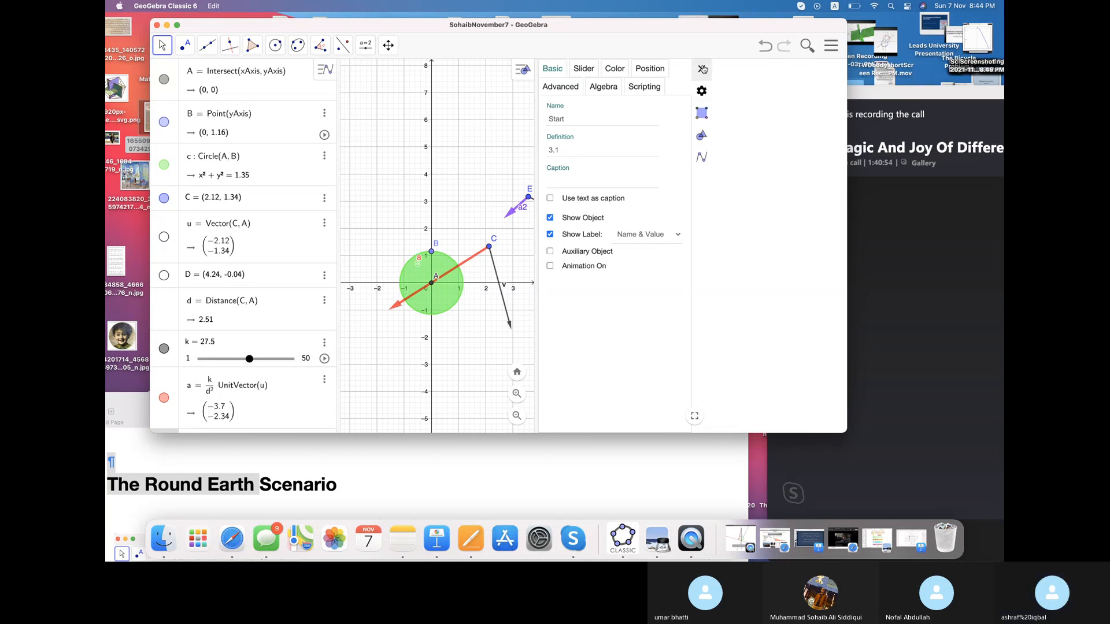
pyautogui.click(700, 69)
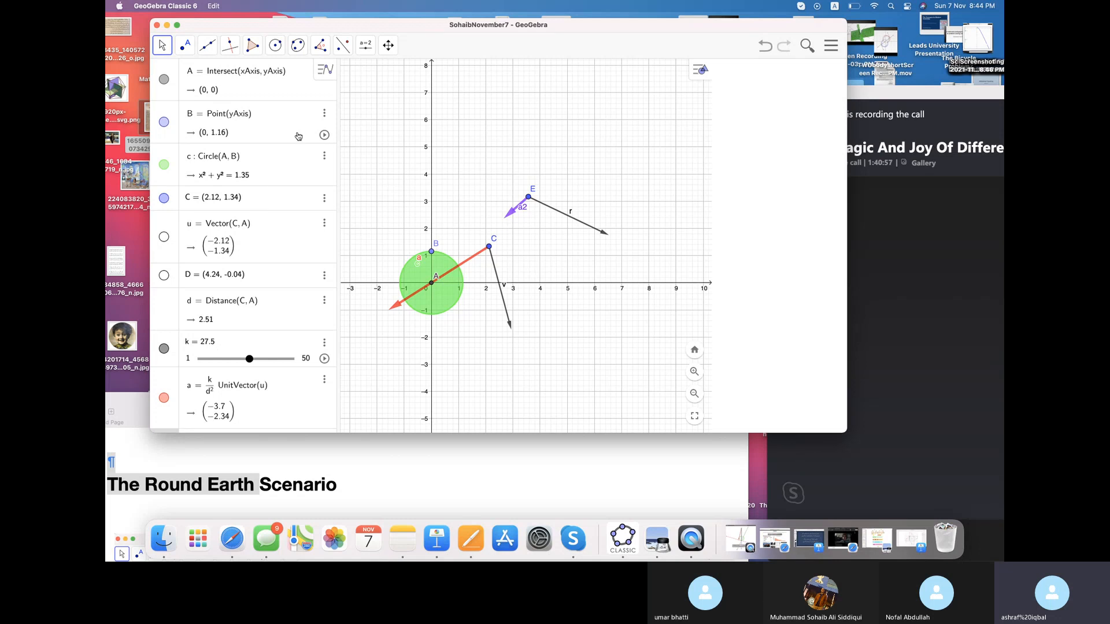
# - Color the Start slider violet (#7F00FF)
pyautogui.scroll(-5, 274, 288)
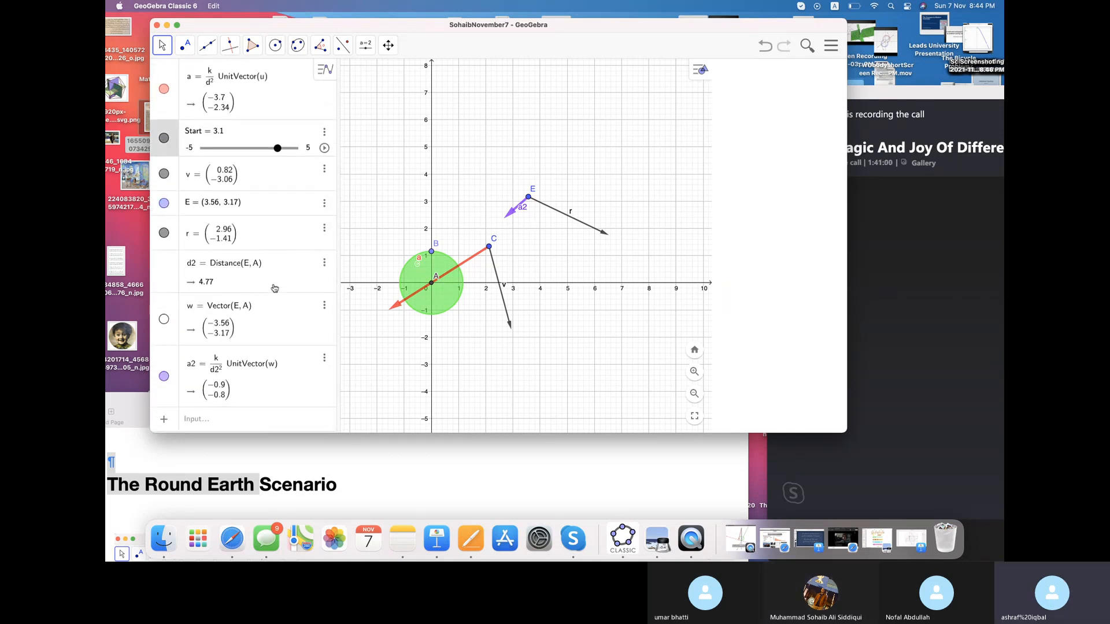
pyautogui.click(164, 204)
pyautogui.click(164, 204)
pyautogui.click(325, 204)
pyautogui.click(339, 238)
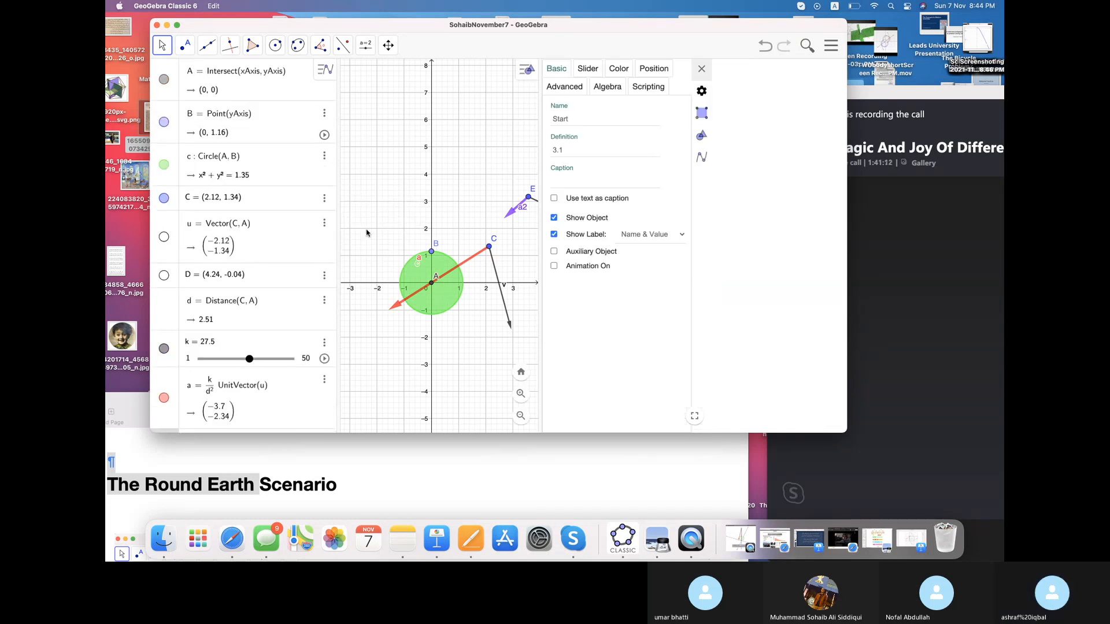
pyautogui.click(622, 69)
pyautogui.click(569, 177)
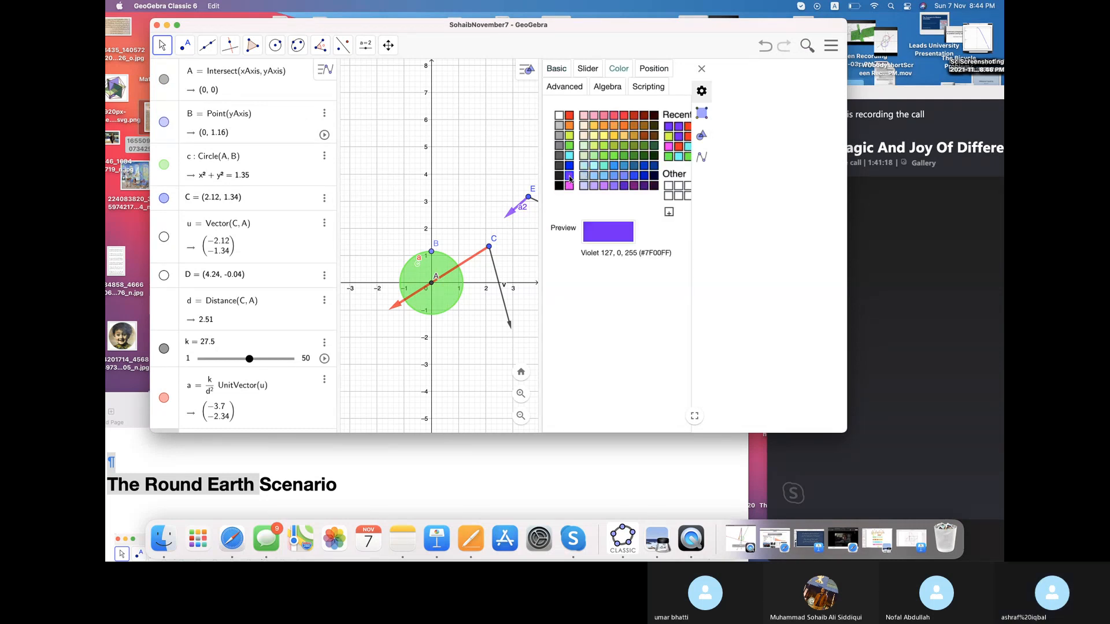
pyautogui.click(569, 178)
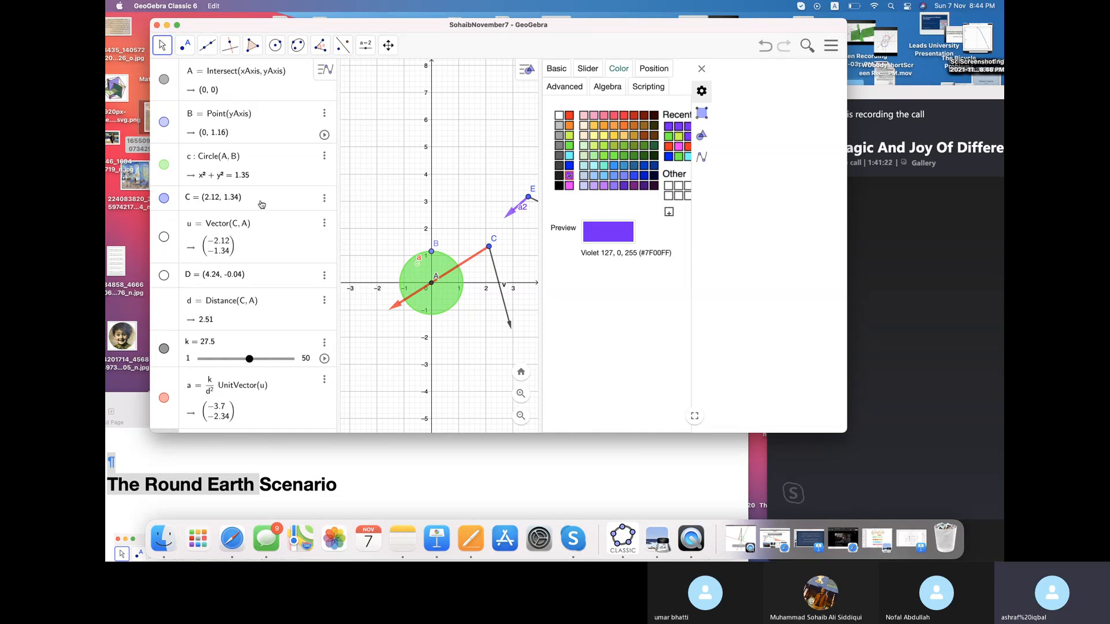
# - Color point E violet (#7F00FF) and close its settings
pyautogui.scroll(-5, 198, 339)
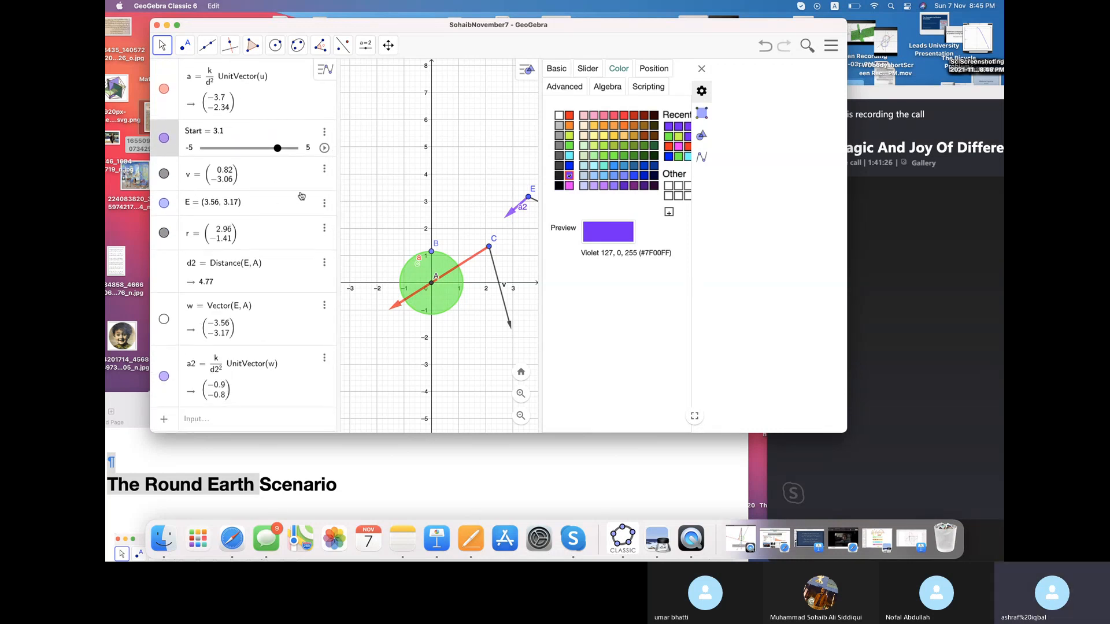
pyautogui.click(325, 207)
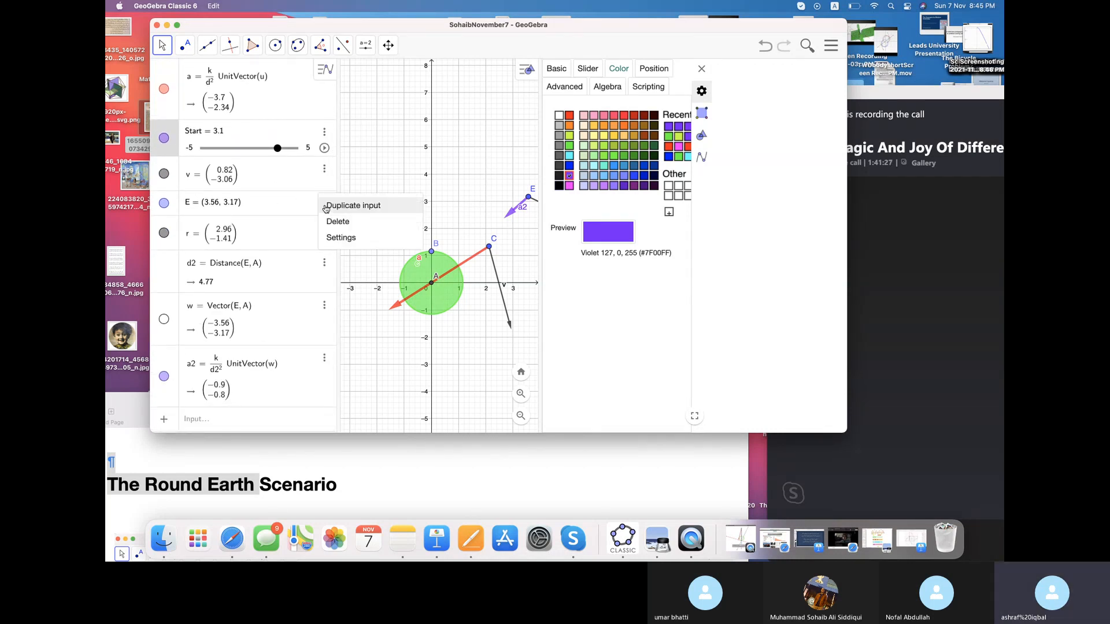
pyautogui.click(339, 239)
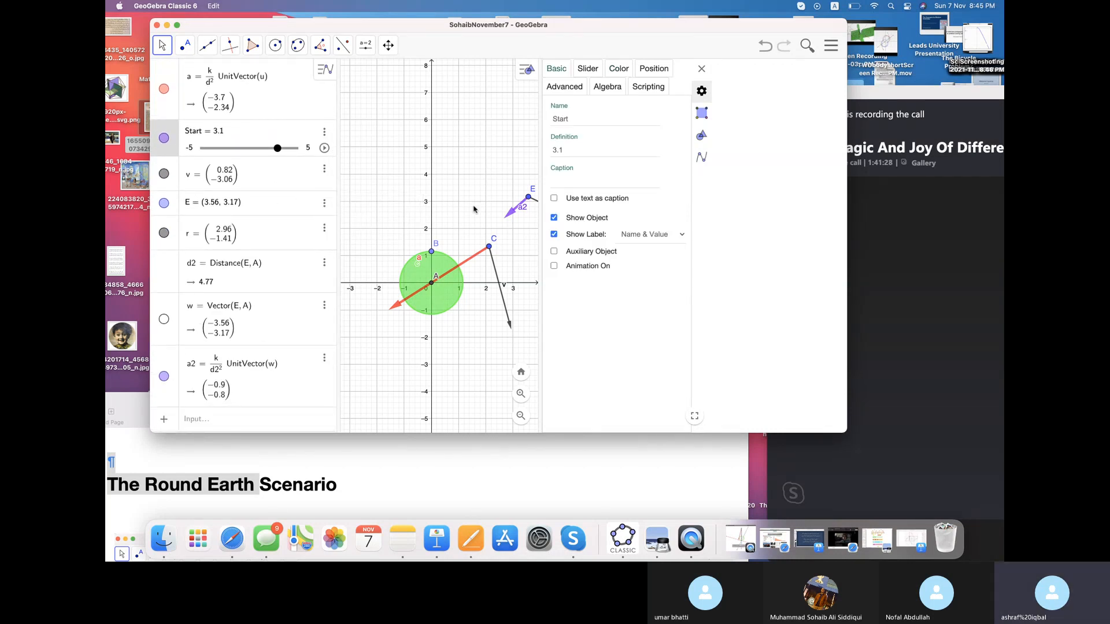
pyautogui.click(618, 68)
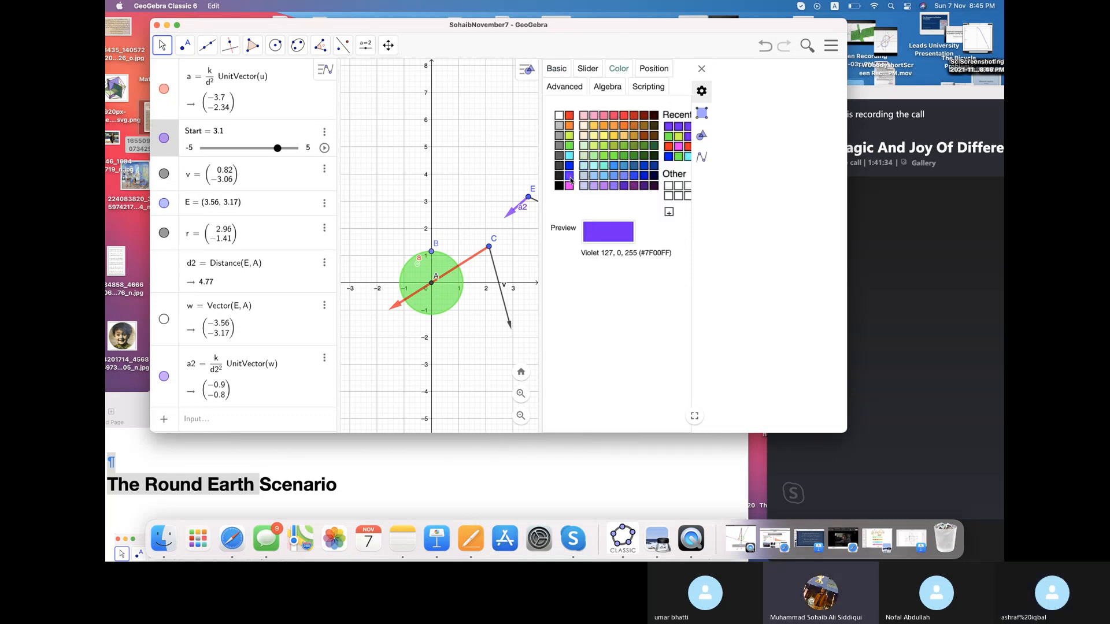
pyautogui.click(295, 204)
pyautogui.click(295, 203)
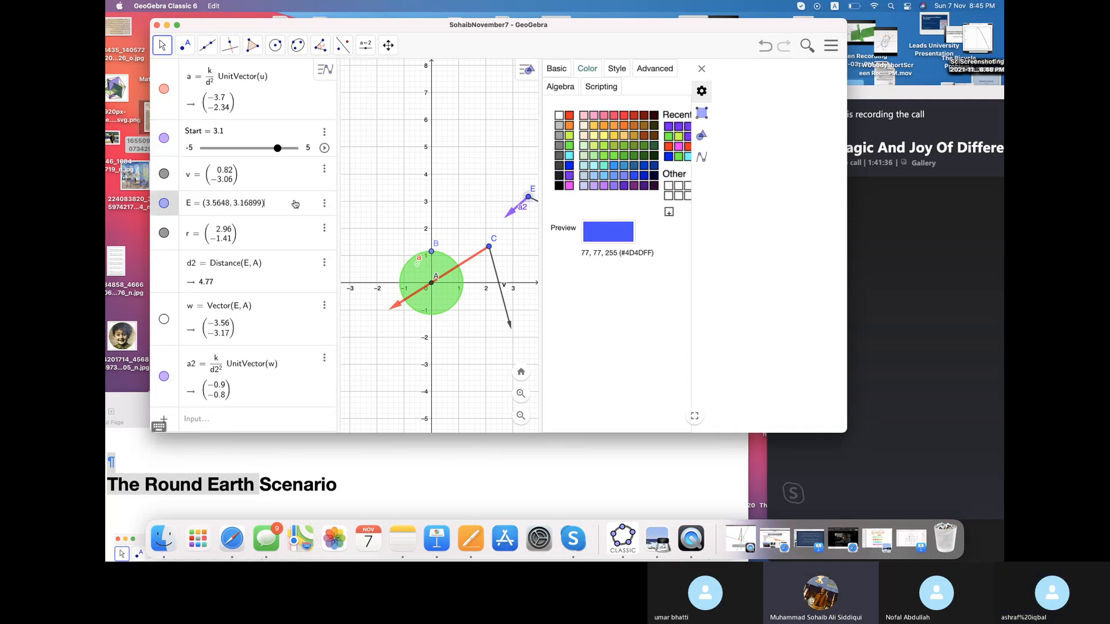
pyautogui.click(569, 175)
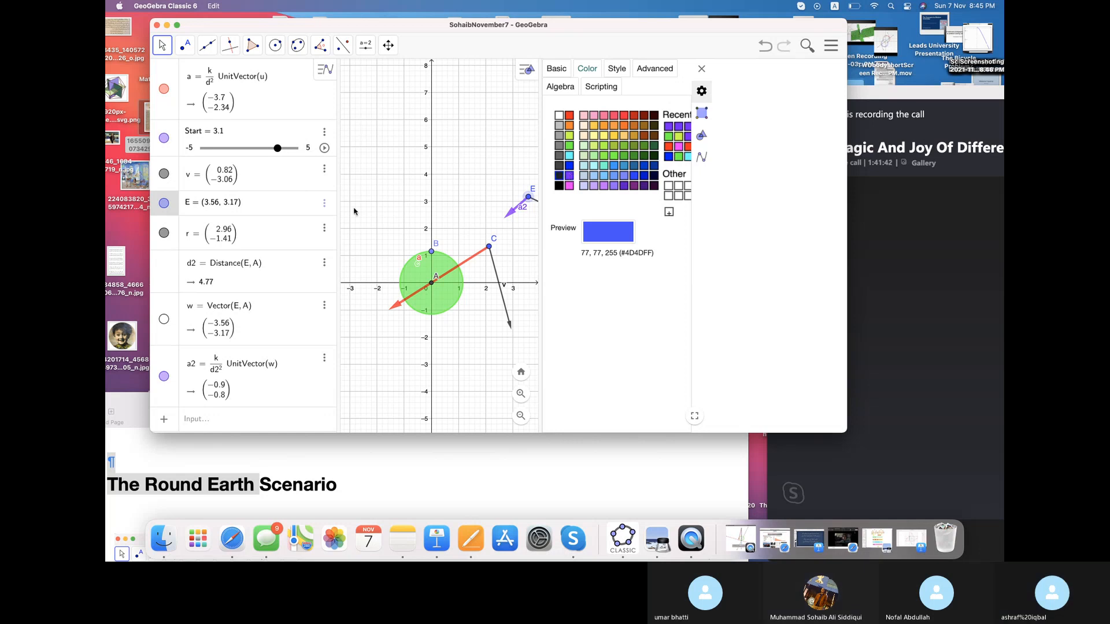
pyautogui.click(325, 204)
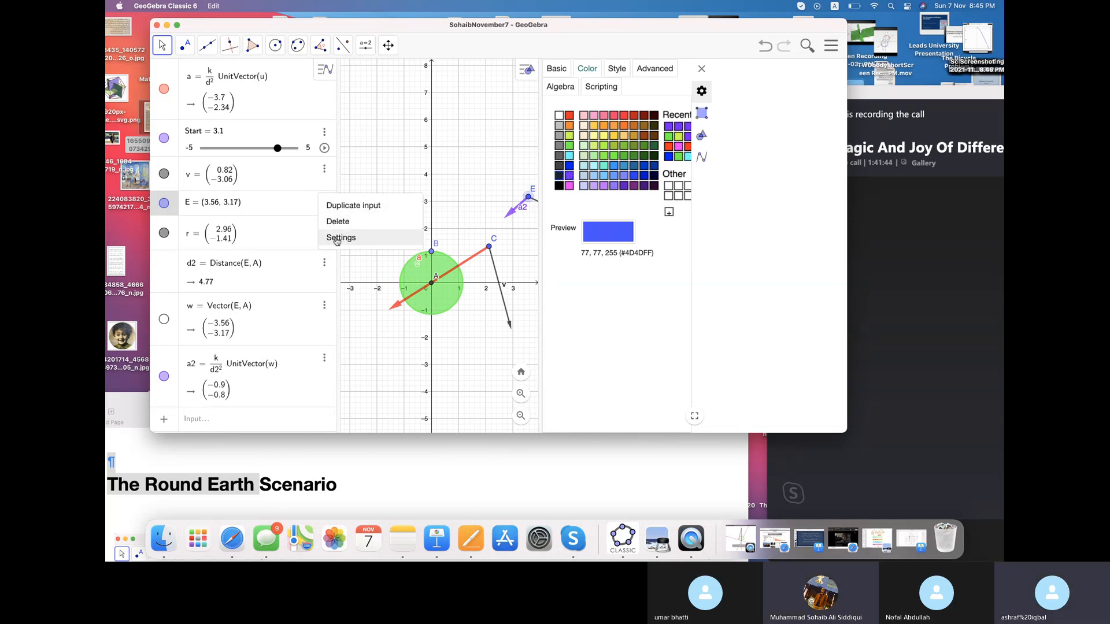
pyautogui.click(337, 242)
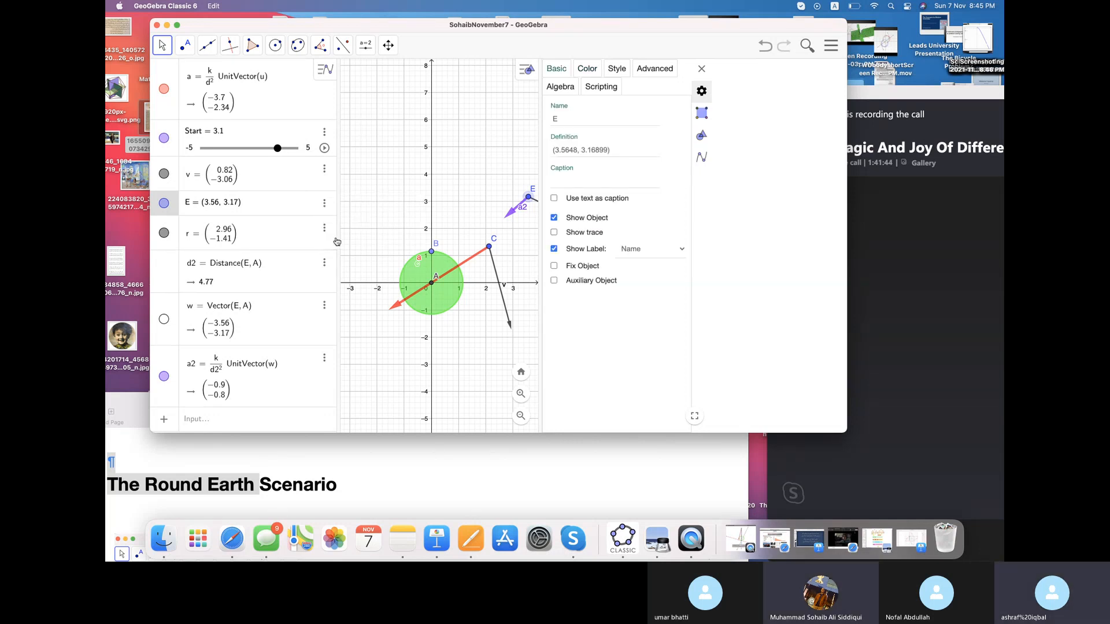
pyautogui.click(588, 68)
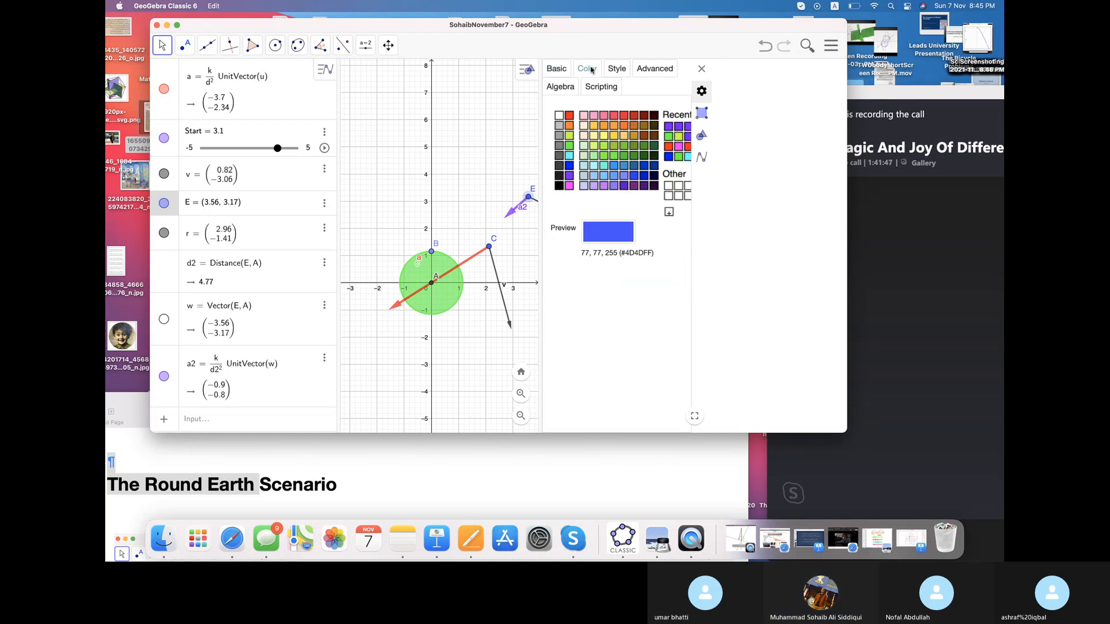
pyautogui.click(570, 176)
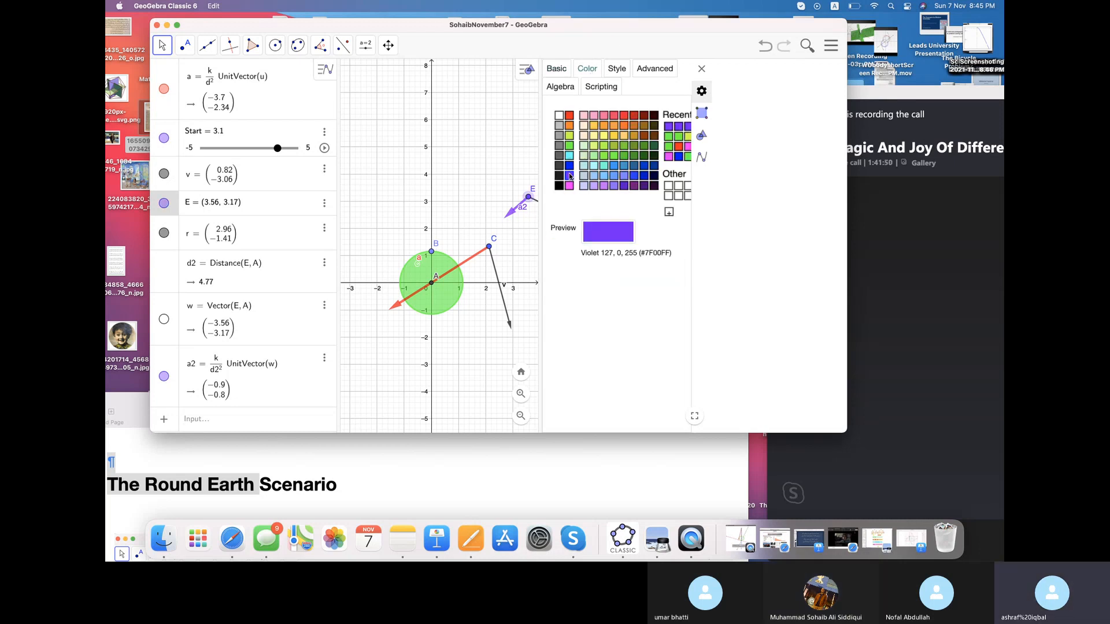
pyautogui.click(701, 70)
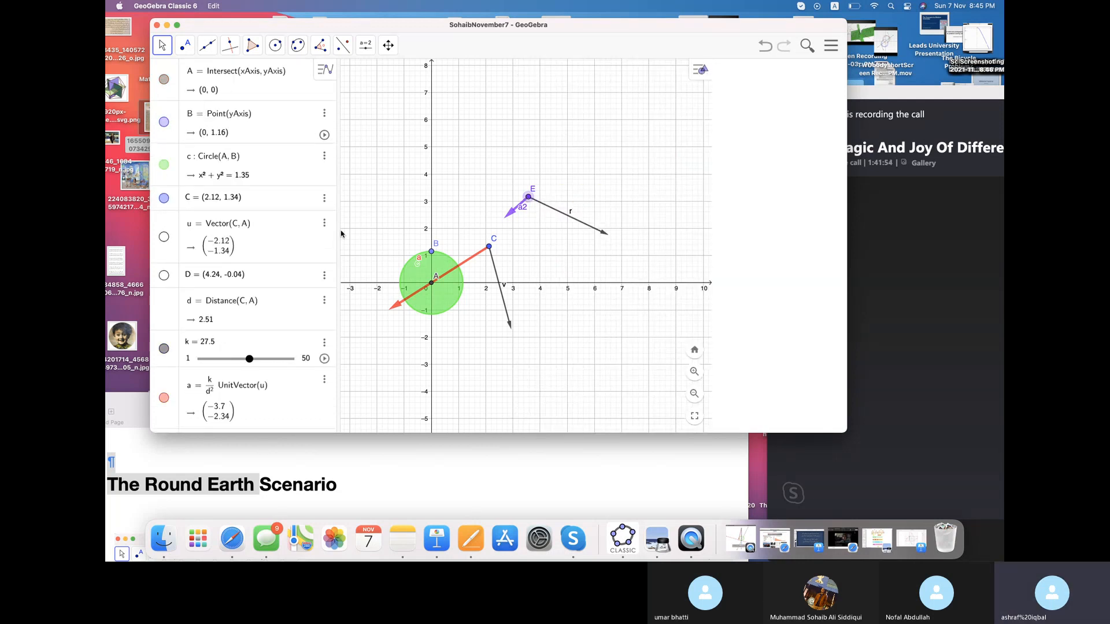
# - Turn on Show trace for point E and close its settings
pyautogui.scroll(-8, 265, 294)
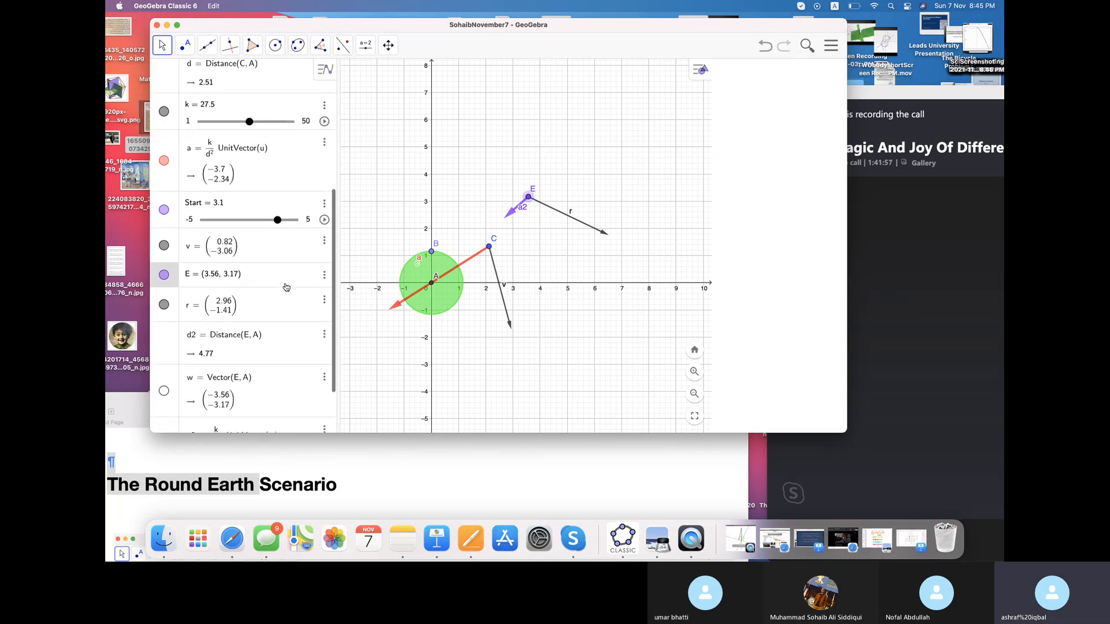
pyautogui.click(324, 275)
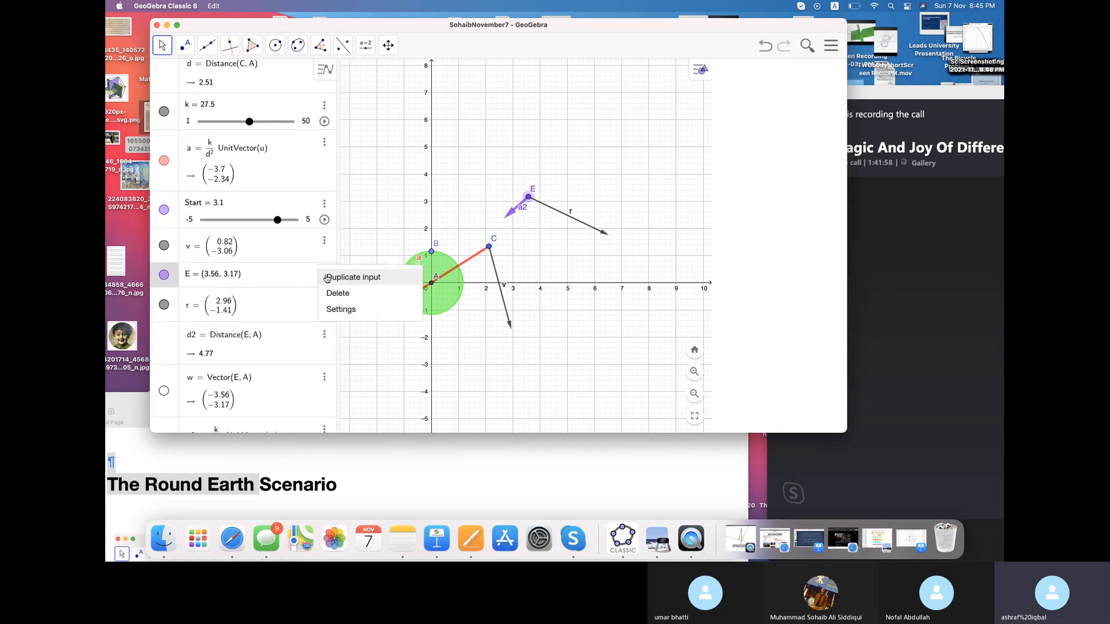
pyautogui.click(341, 309)
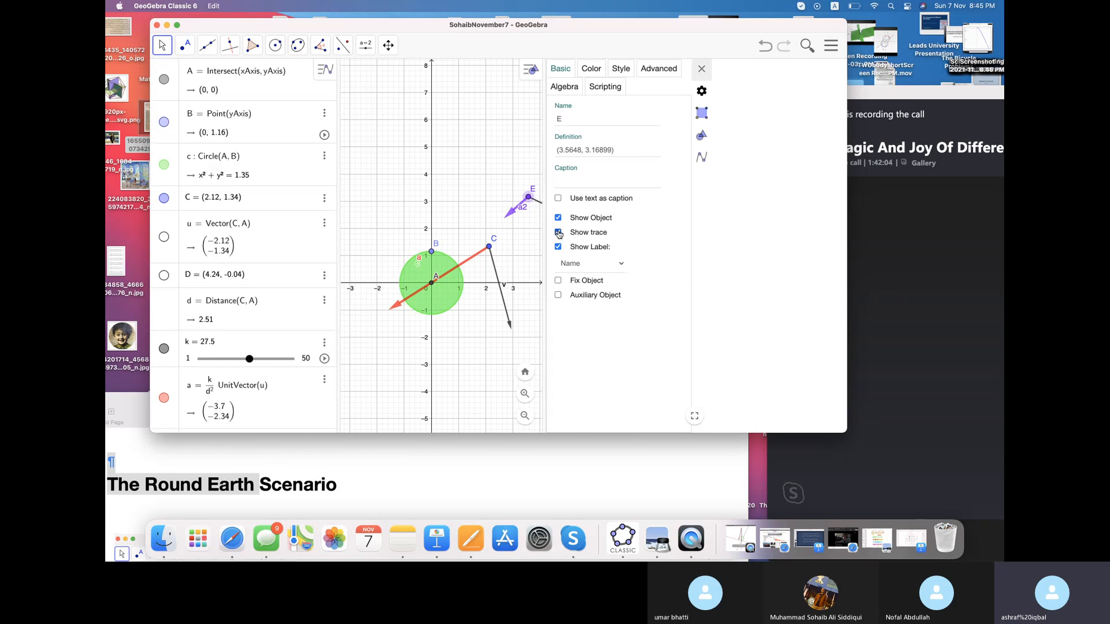
pyautogui.click(700, 70)
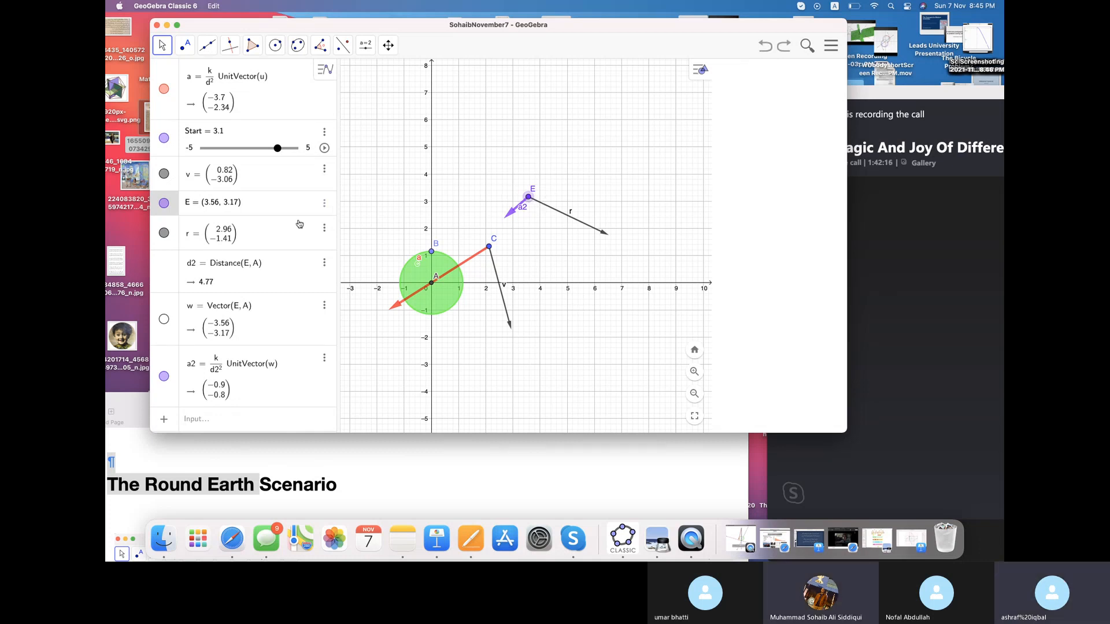
pyautogui.click(325, 202)
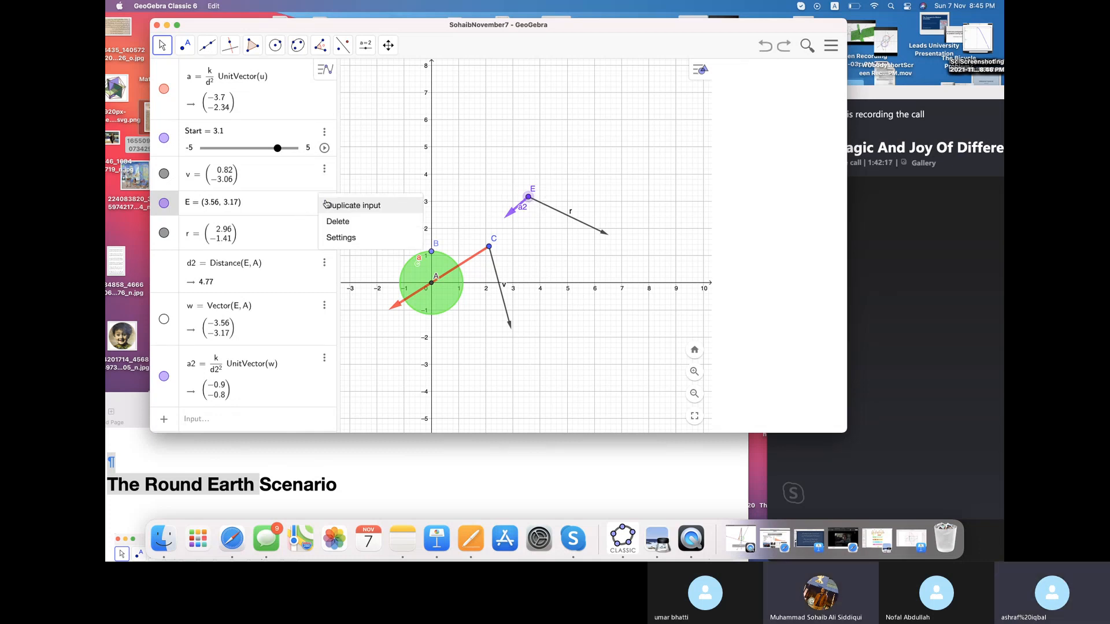
pyautogui.click(334, 243)
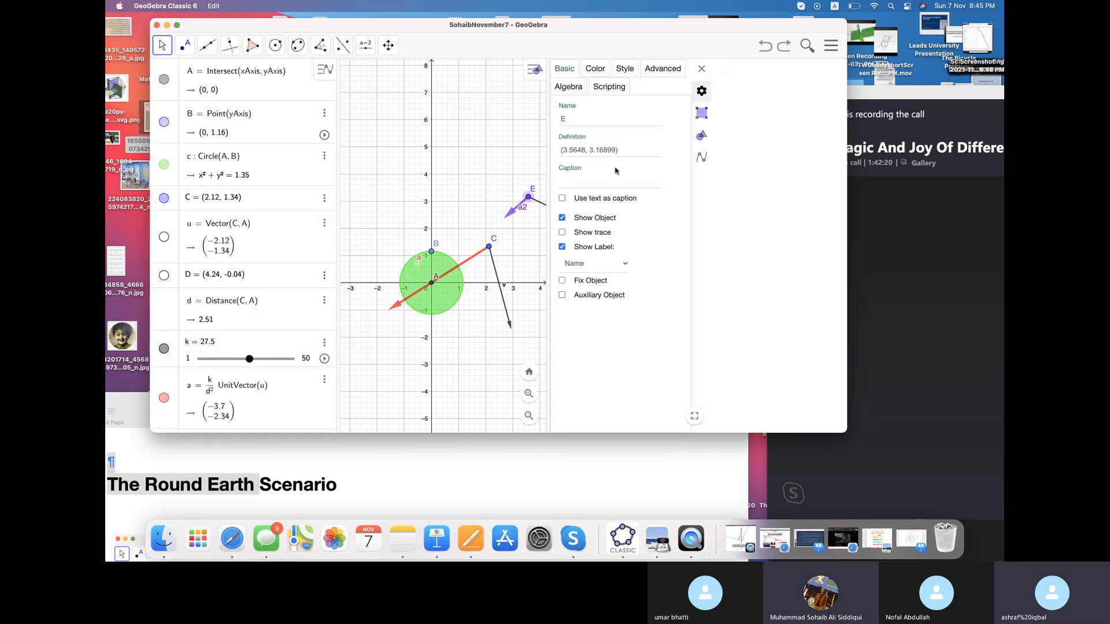
pyautogui.click(562, 232)
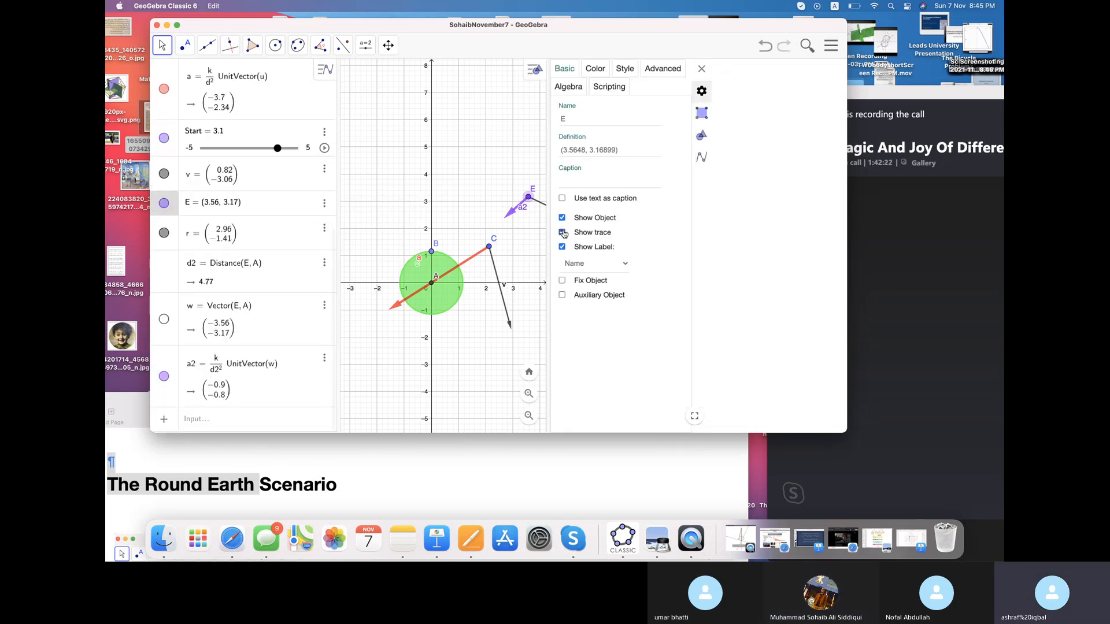
pyautogui.click(701, 70)
# - Move C and E both to (0, 3) and re-aim their vectors, with r about (3.54, 0.08) and v about (2.97, -1.47)
pyautogui.moveTo(490, 248); pyautogui.dragTo(432, 203)
pyautogui.moveTo(527, 200); pyautogui.dragTo(430, 204)
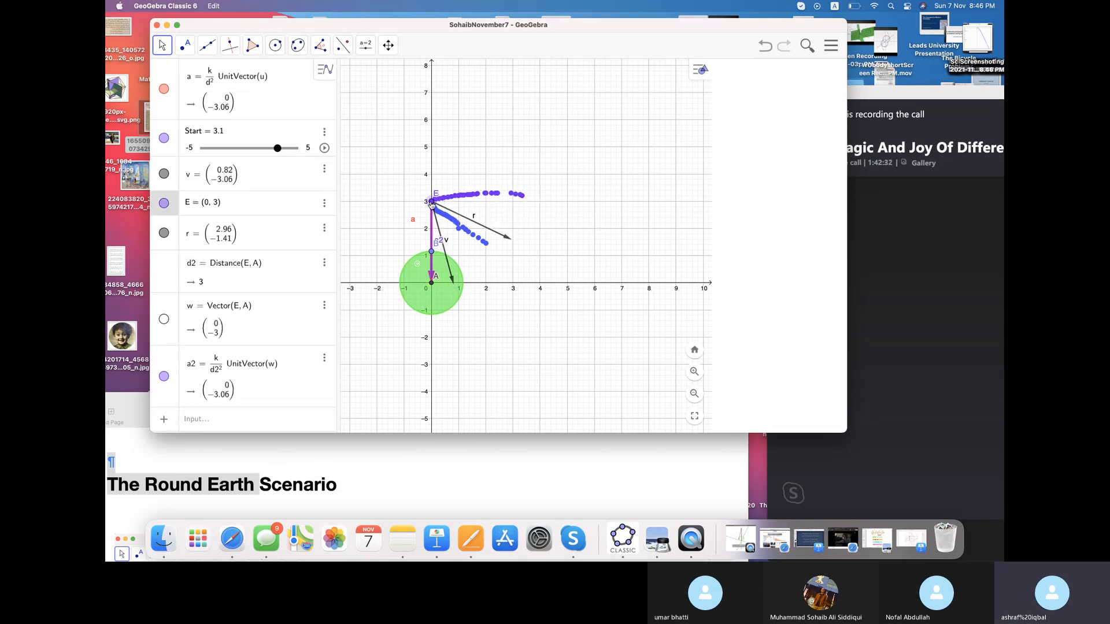
pyautogui.moveTo(509, 242); pyautogui.dragTo(528, 202)
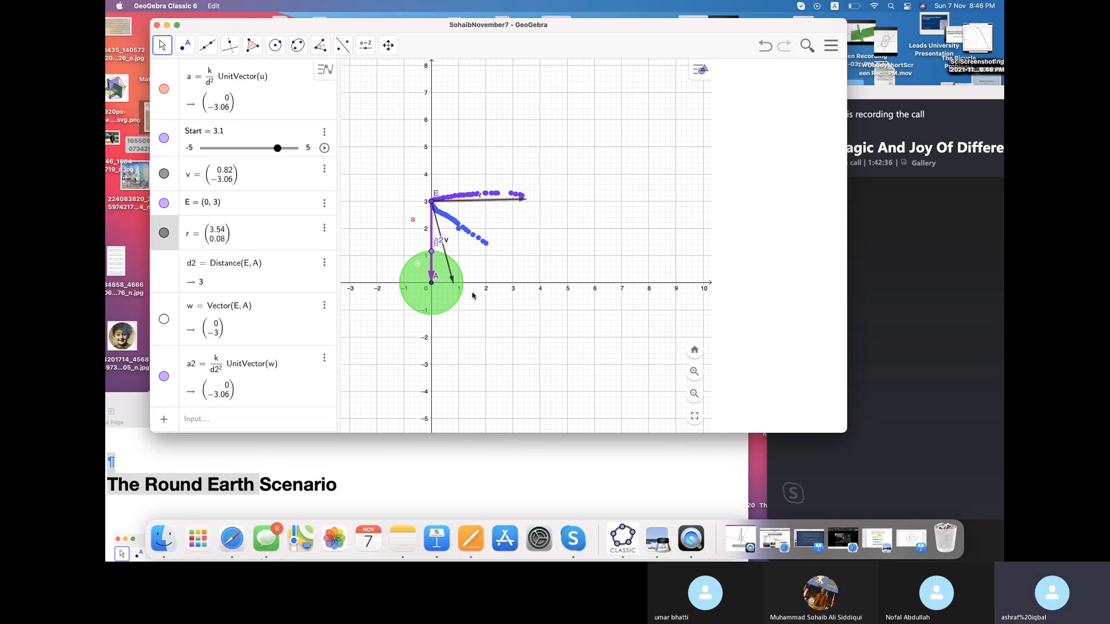
pyautogui.moveTo(452, 285); pyautogui.dragTo(513, 244)
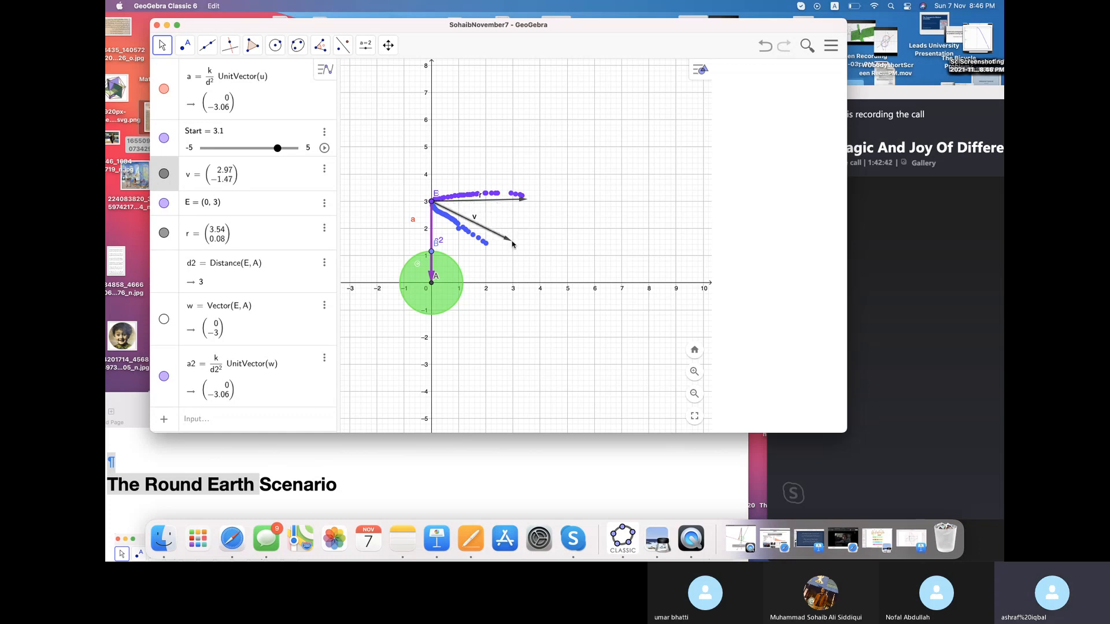
# - Color vector r violet (#7F00FF)
pyautogui.click(501, 203)
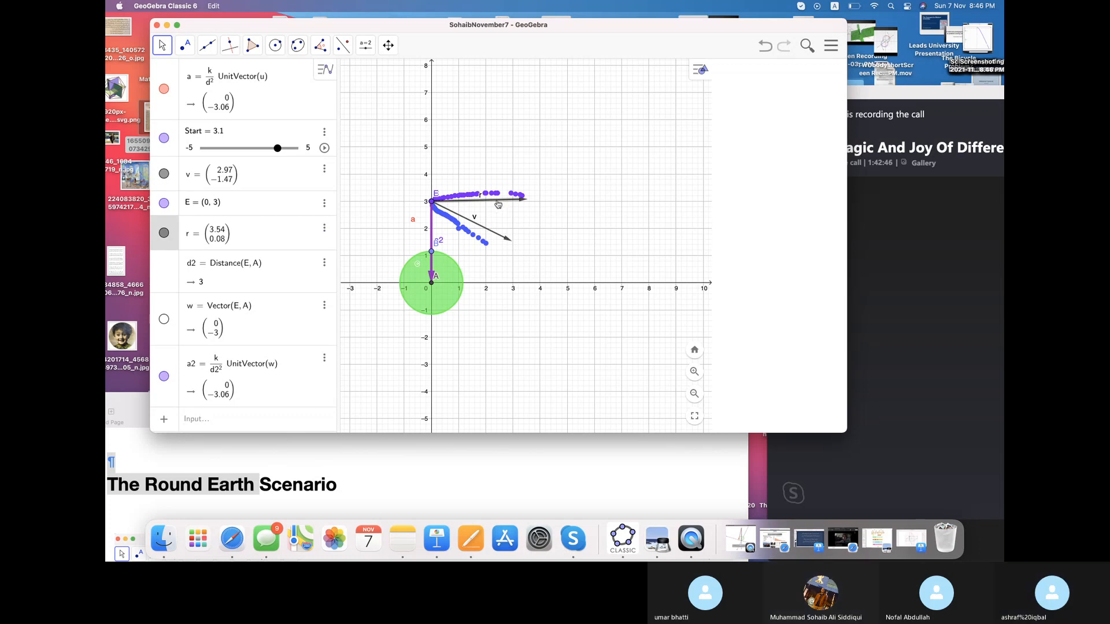
pyautogui.rightClick(497, 204)
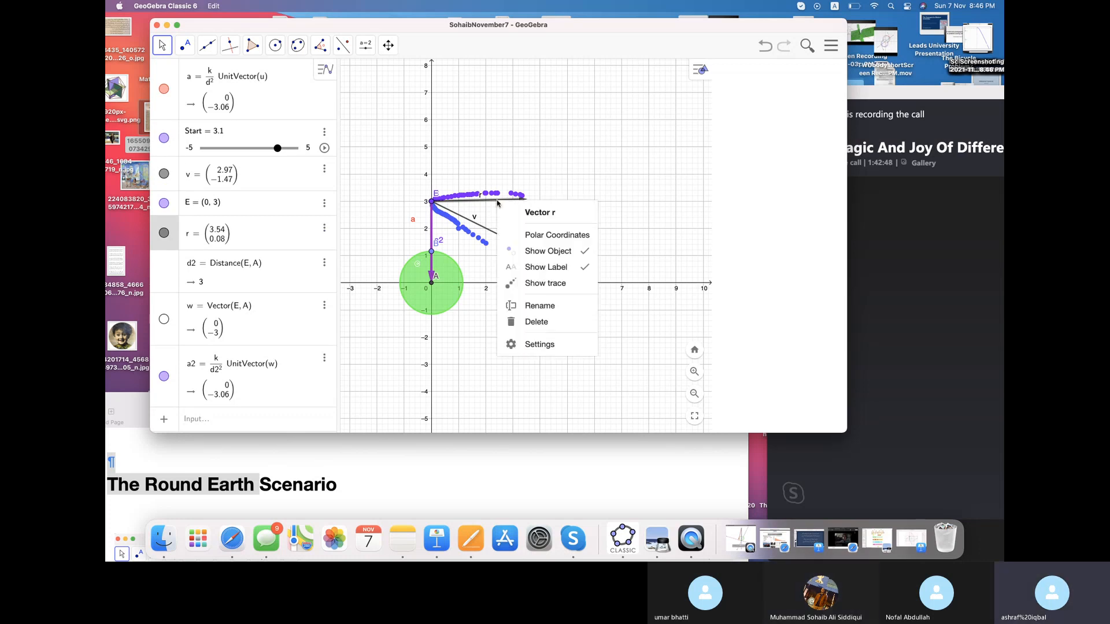
pyautogui.click(539, 344)
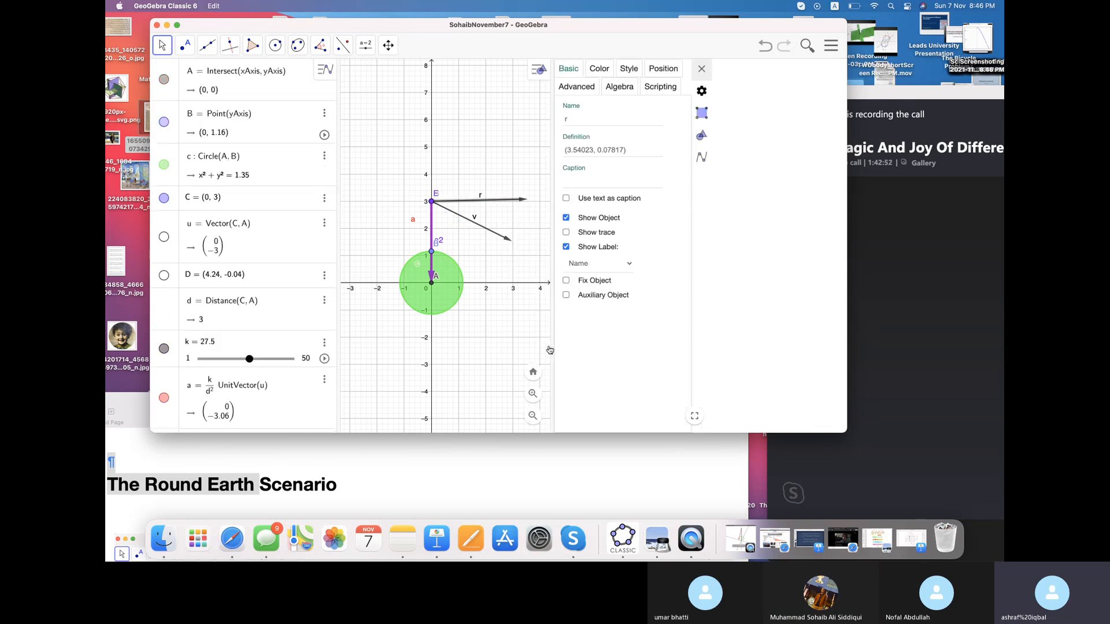
pyautogui.click(599, 69)
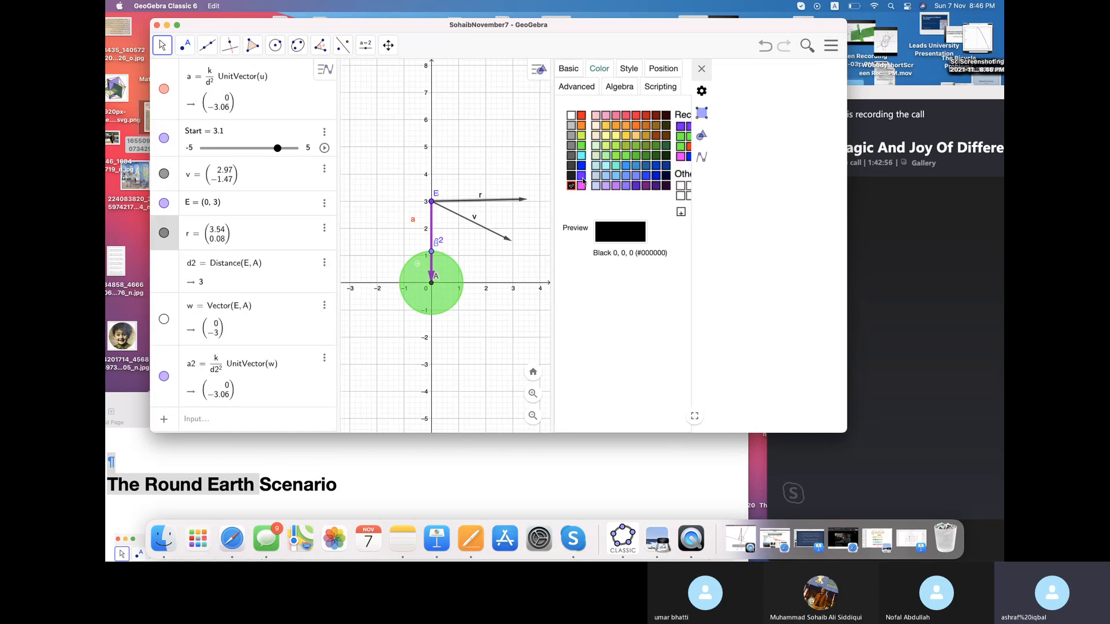
pyautogui.click(581, 176)
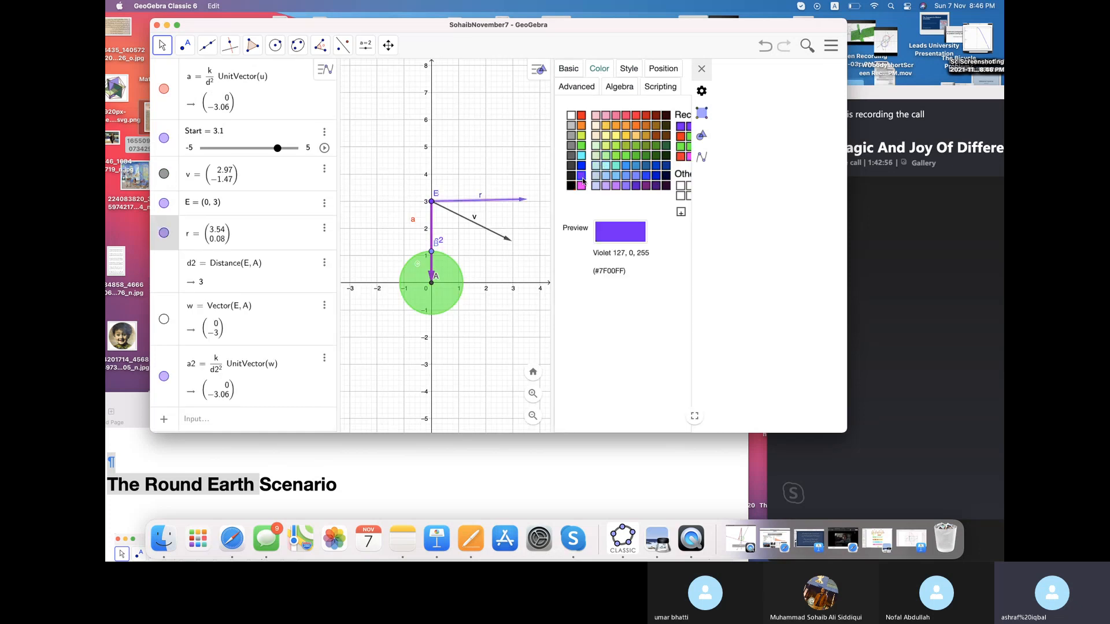
# - Color vector v red (#FF0000) and check the colors of acceleration vectors a2 and a
pyautogui.click(487, 232)
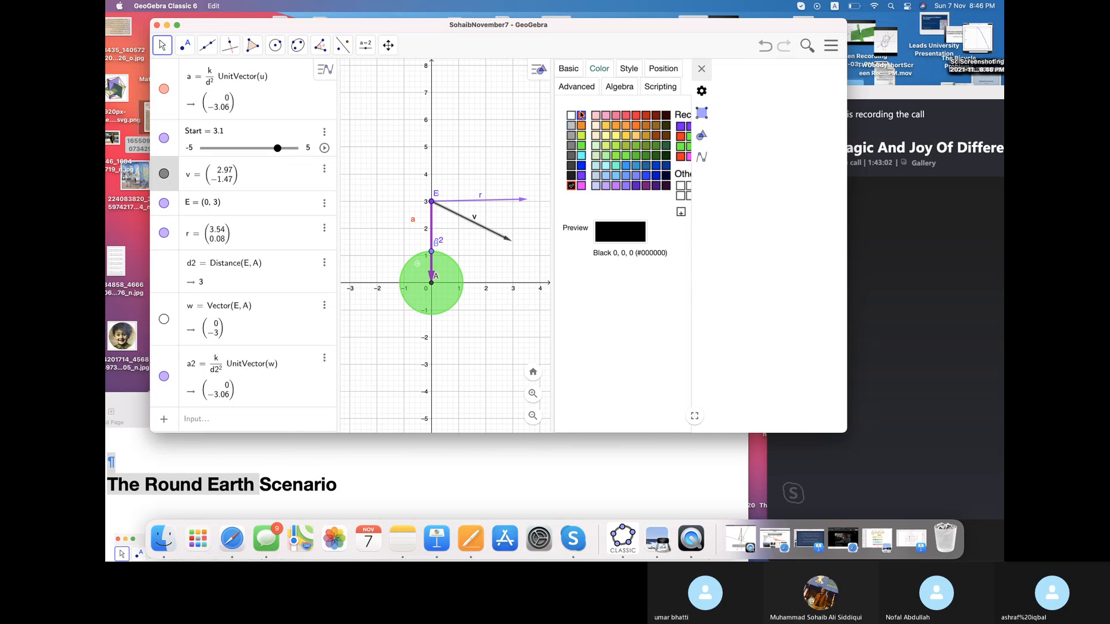
pyautogui.click(581, 114)
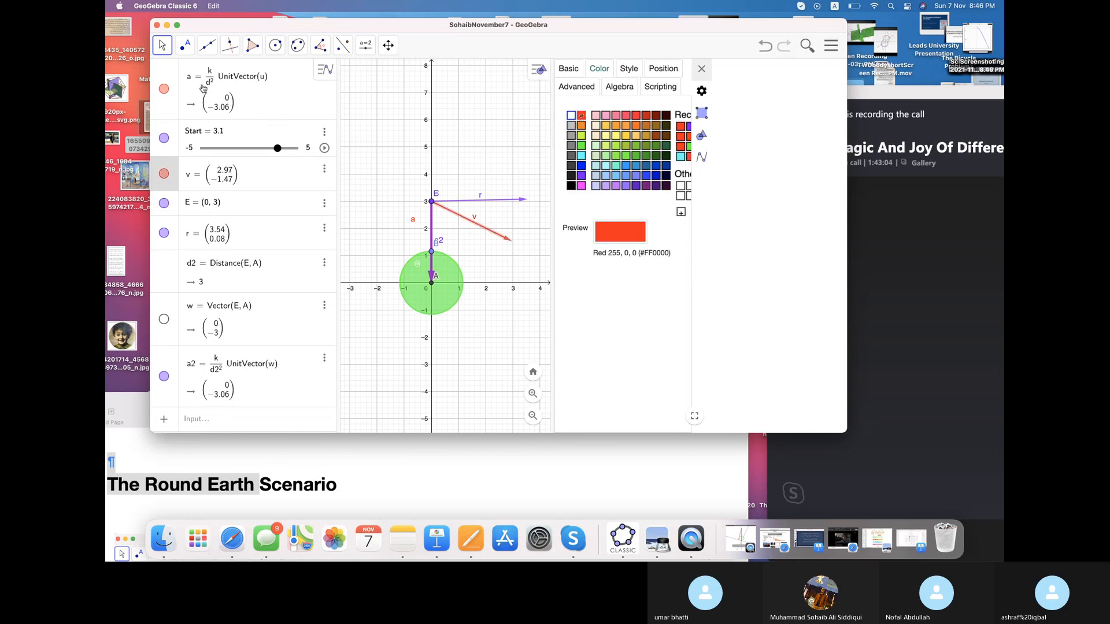
pyautogui.click(432, 223)
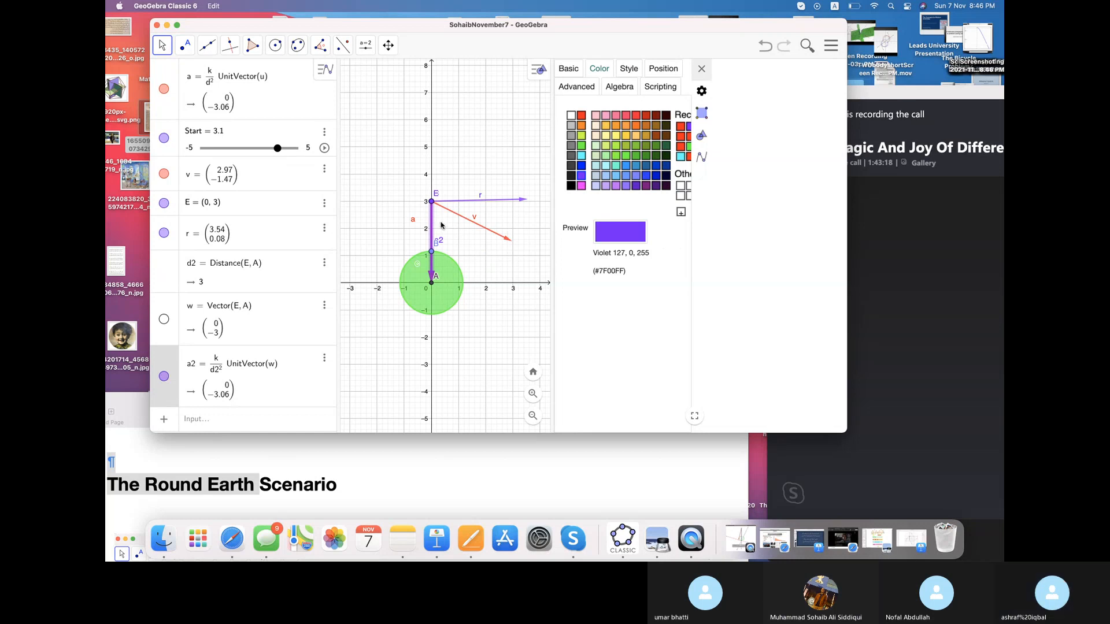
pyautogui.click(413, 223)
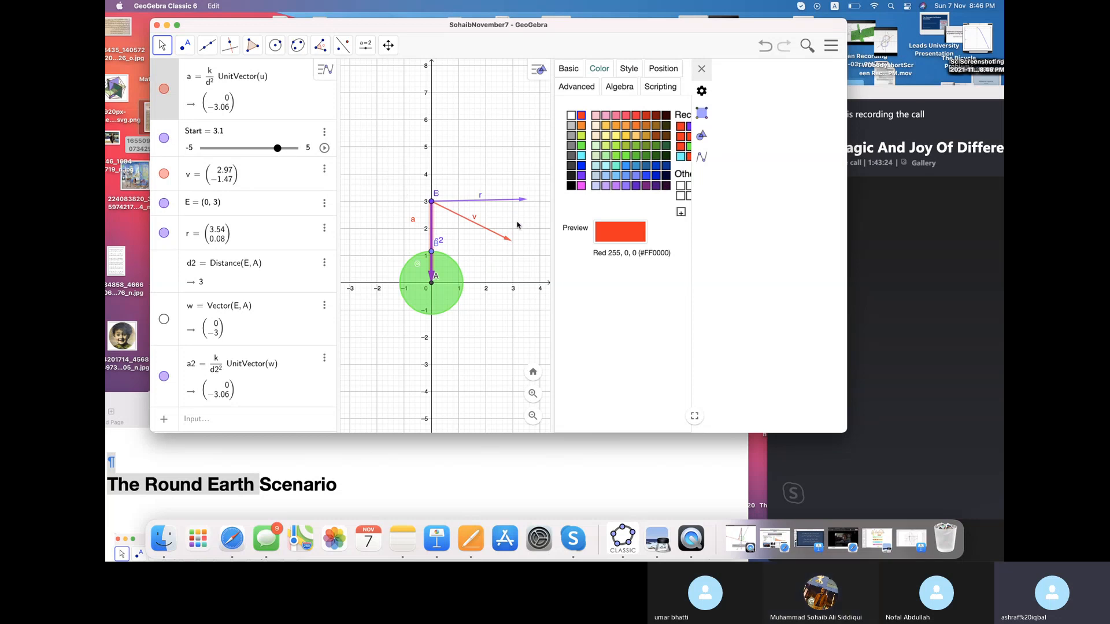
# - Close the settings and make both velocity vectors horizontal, with v at (3, 0) and r at (5, 0)
pyautogui.moveTo(512, 244); pyautogui.dragTo(514, 211)
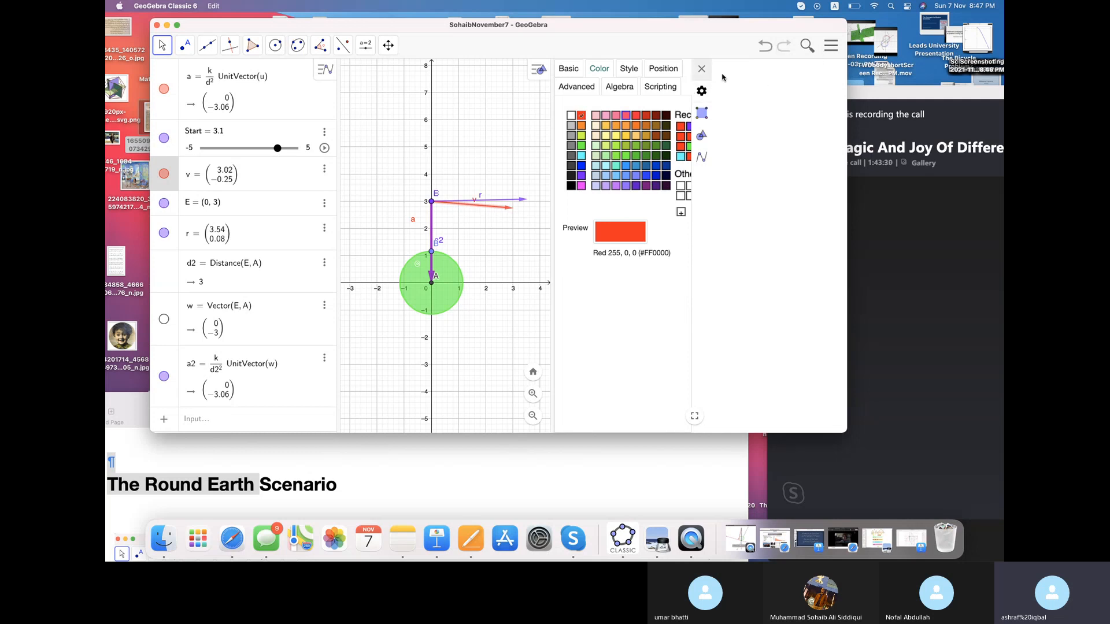
pyautogui.click(701, 69)
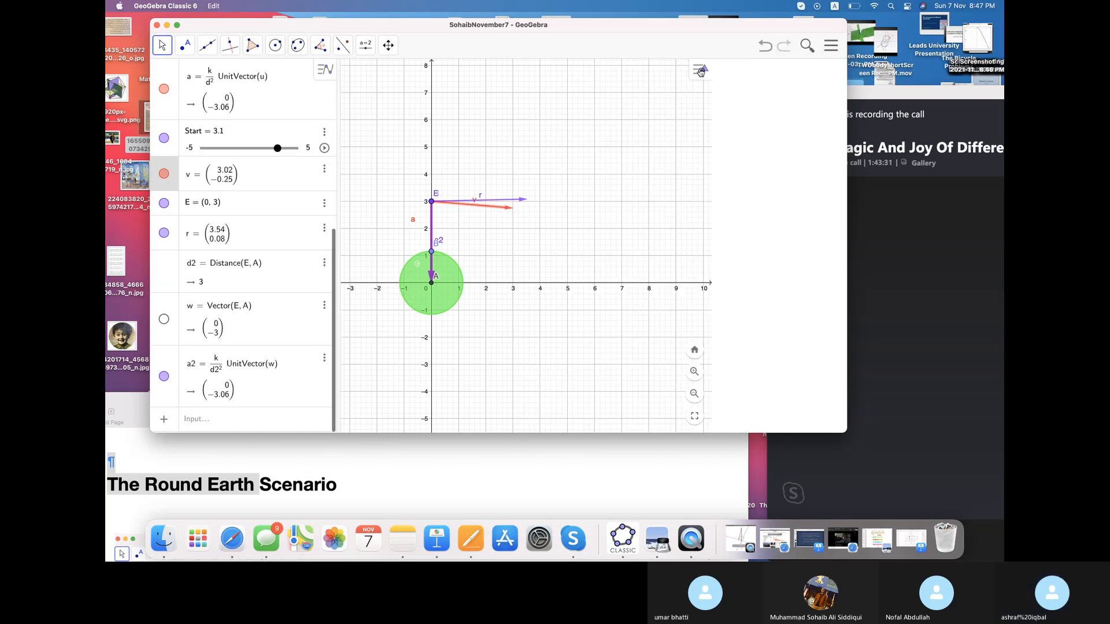
pyautogui.click(523, 203)
pyautogui.moveTo(525, 203)
pyautogui.mouseDown()
pyautogui.moveTo(569, 201)
pyautogui.moveTo(511, 205)
pyautogui.mouseUp()
pyautogui.doubleClick(512, 205)
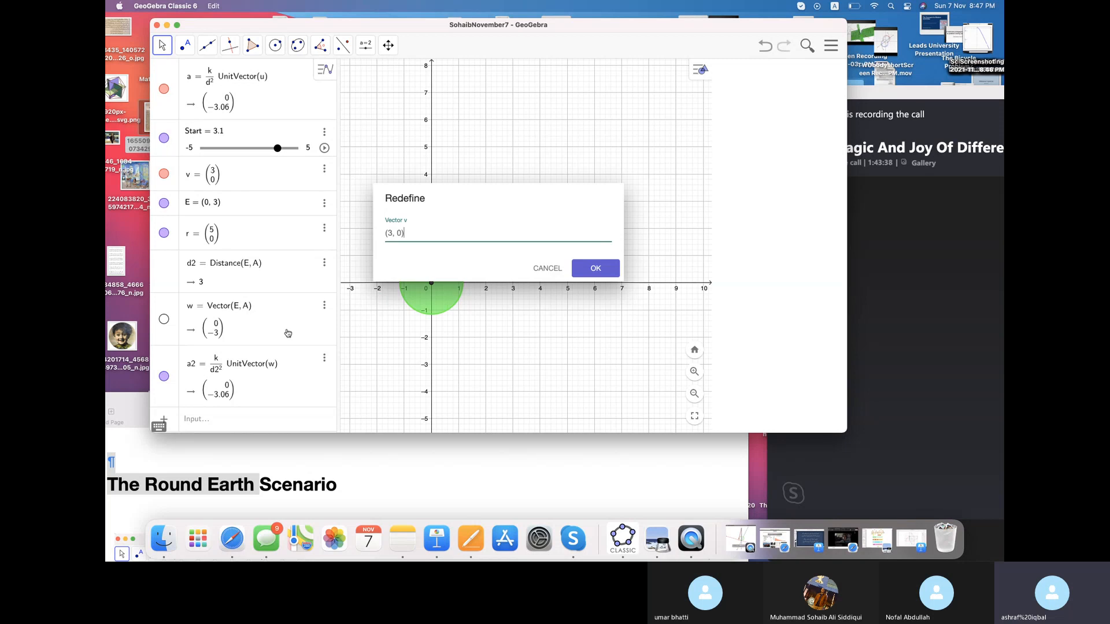
pyautogui.click(556, 269)
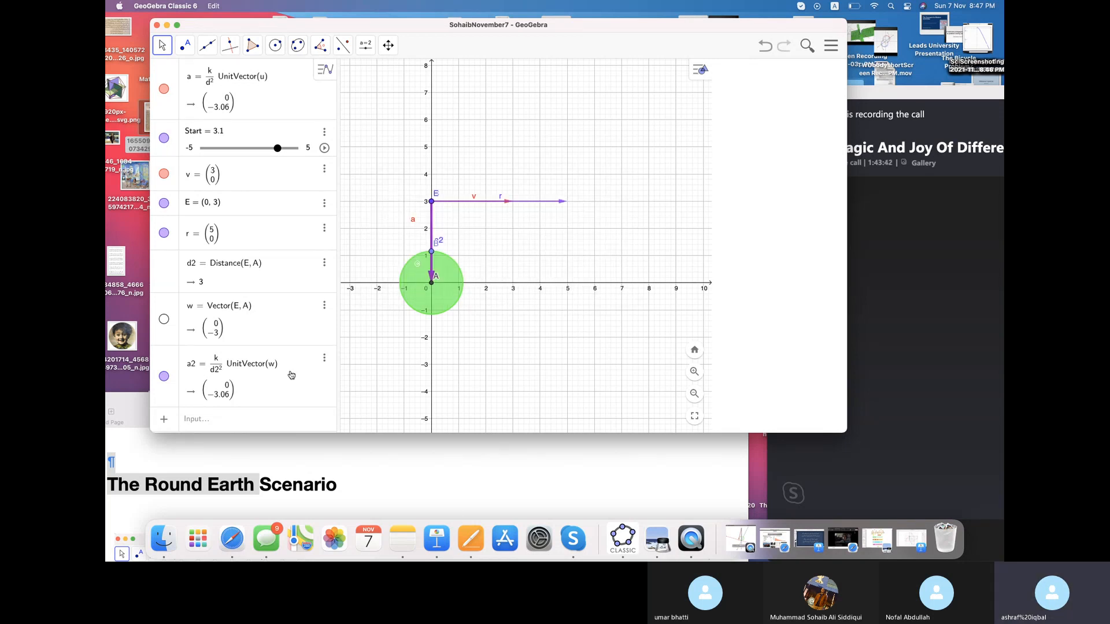
# - Run the Start animation to compare the traced paths of C and E, stop it, and find where E ended up
pyautogui.click(324, 148)
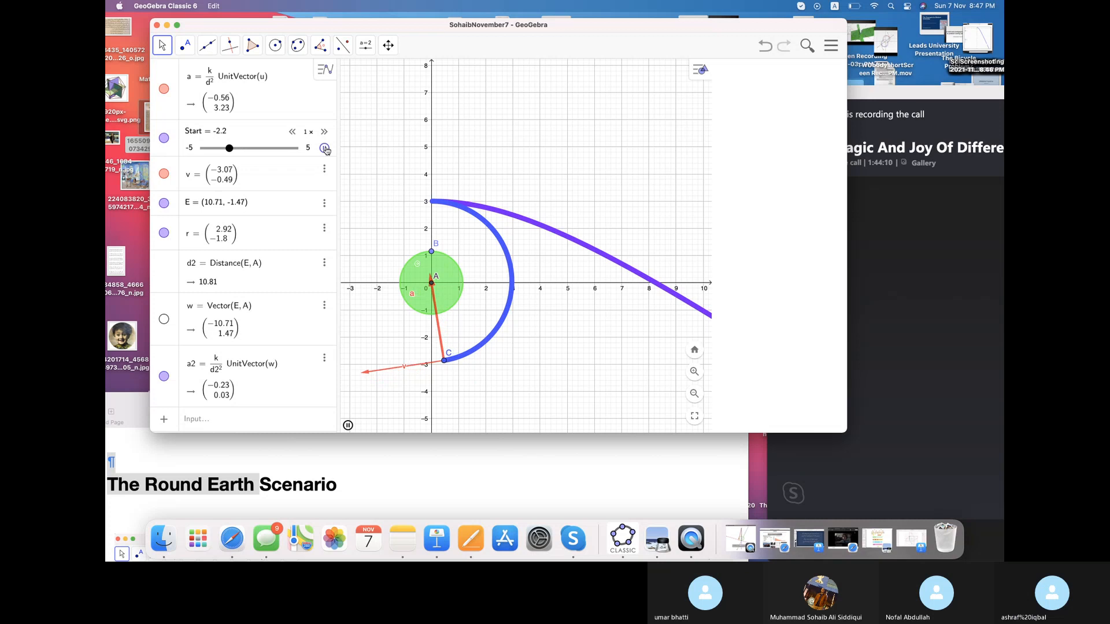
pyautogui.click(325, 148)
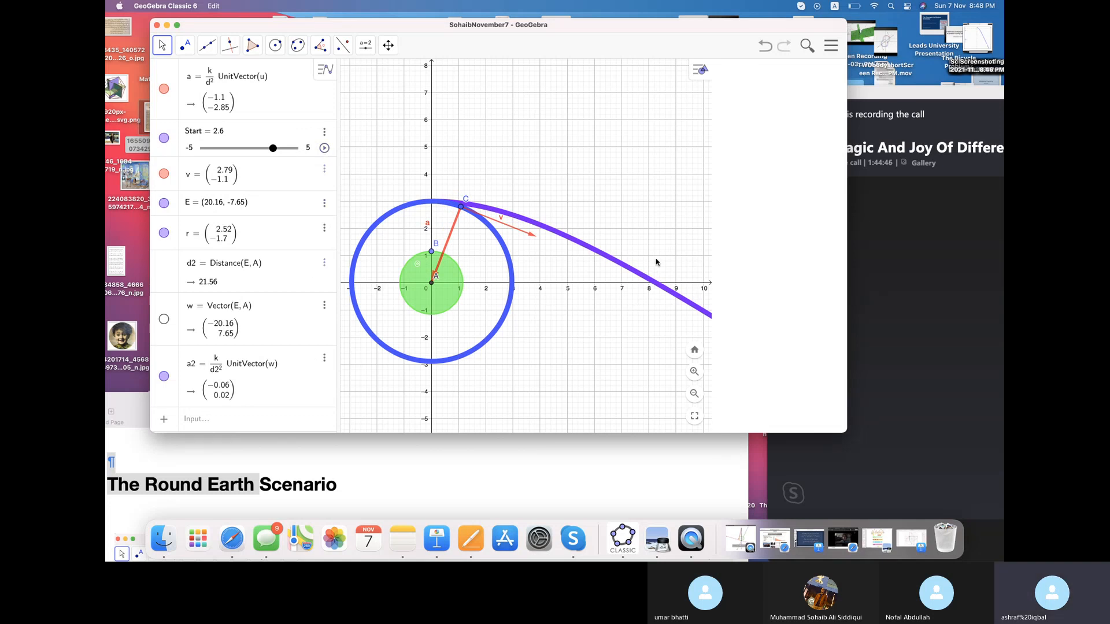
pyautogui.scroll(-5, 655, 262)
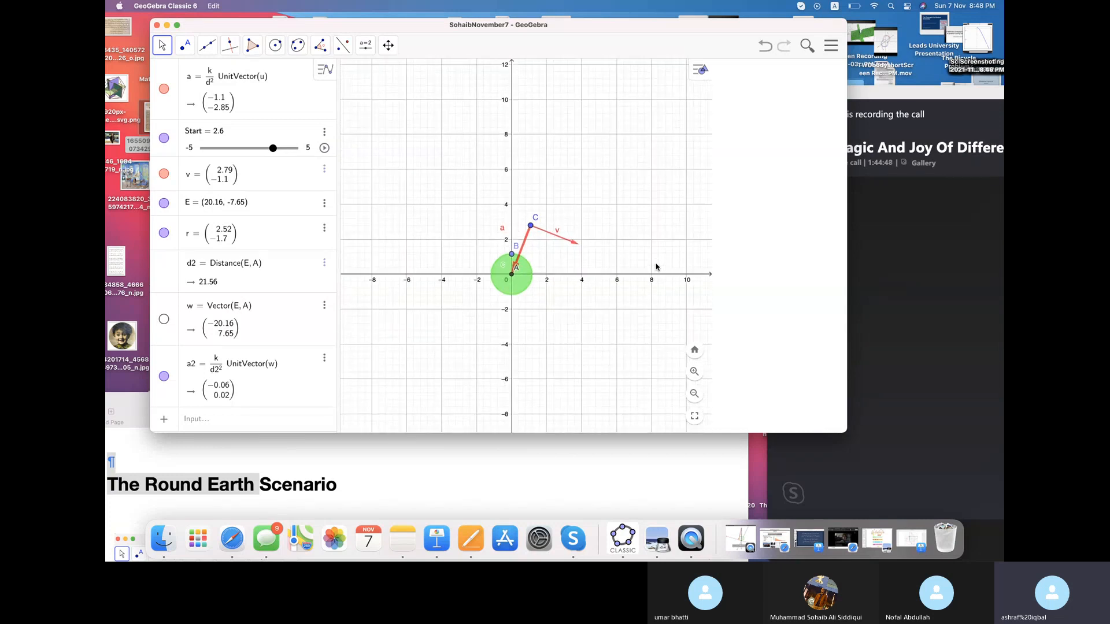
pyautogui.scroll(5, 656, 277)
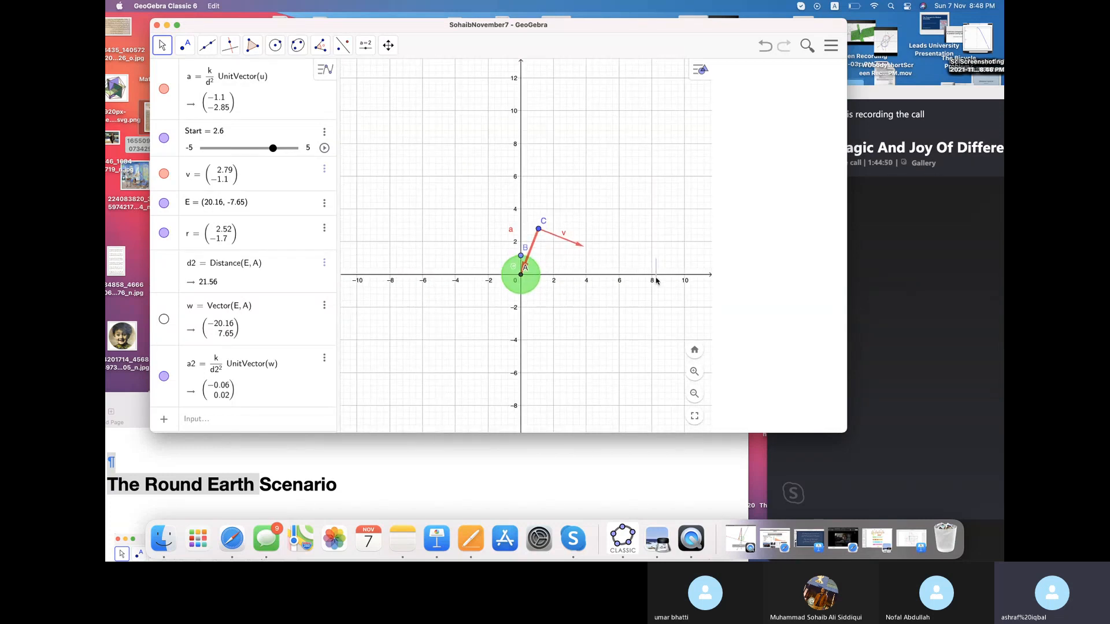
pyautogui.scroll(1, 656, 281)
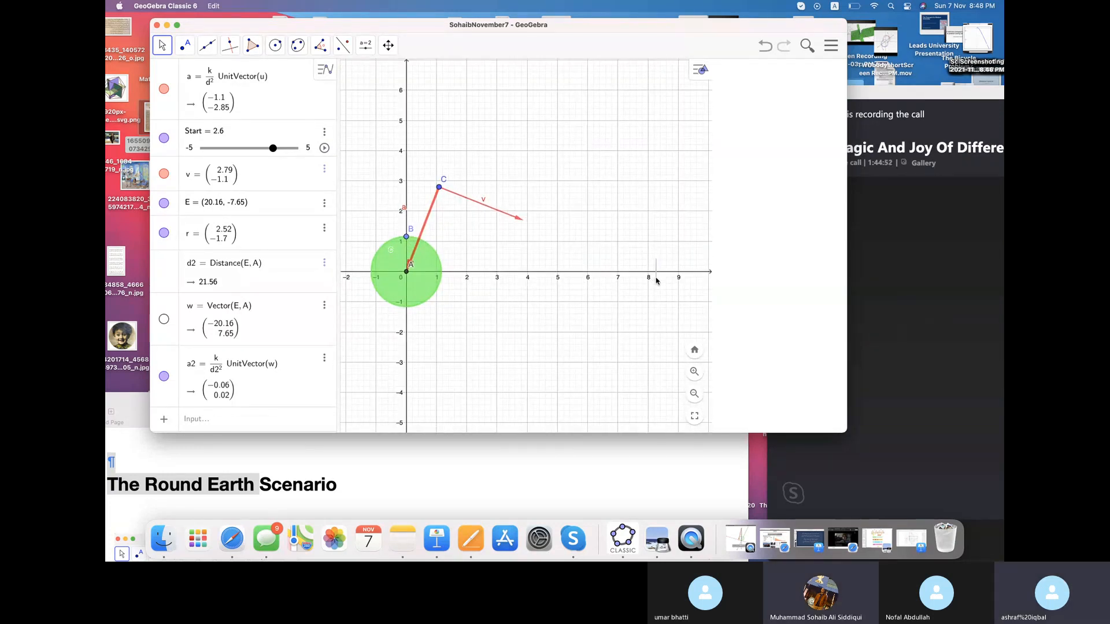
pyautogui.scroll(-3, 656, 281)
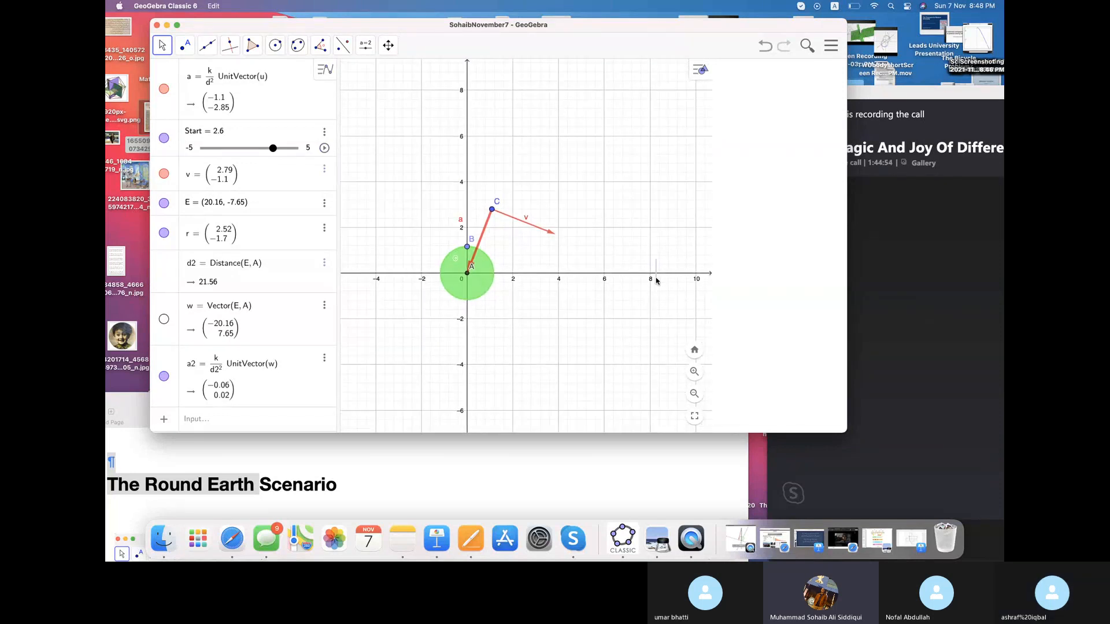
pyautogui.scroll(-4, 655, 281)
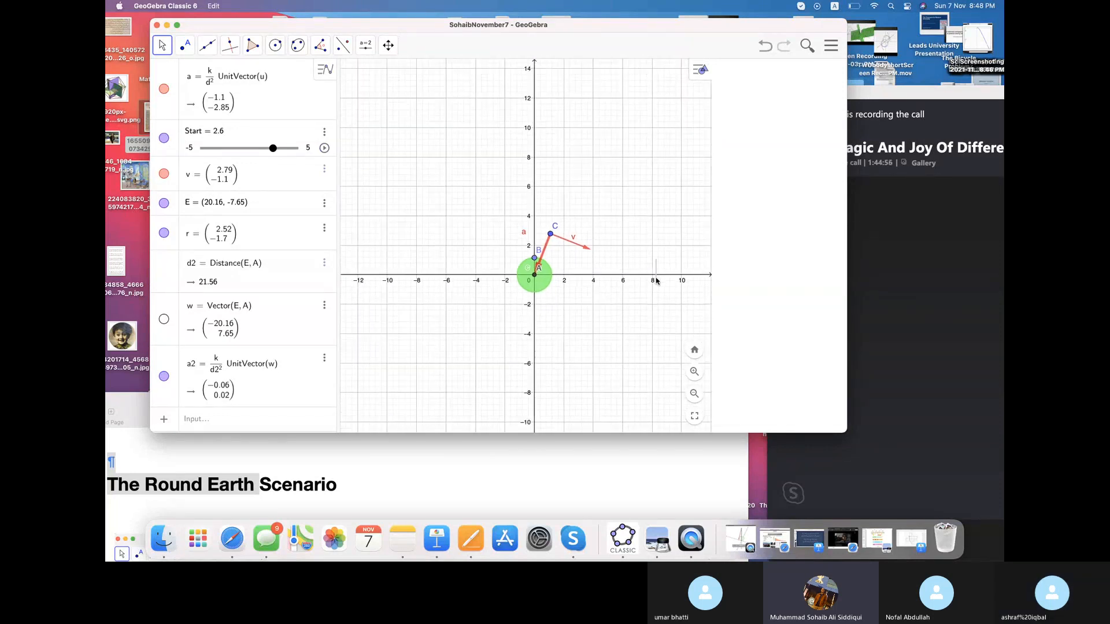
pyautogui.moveTo(656, 281); pyautogui.dragTo(525, 217)
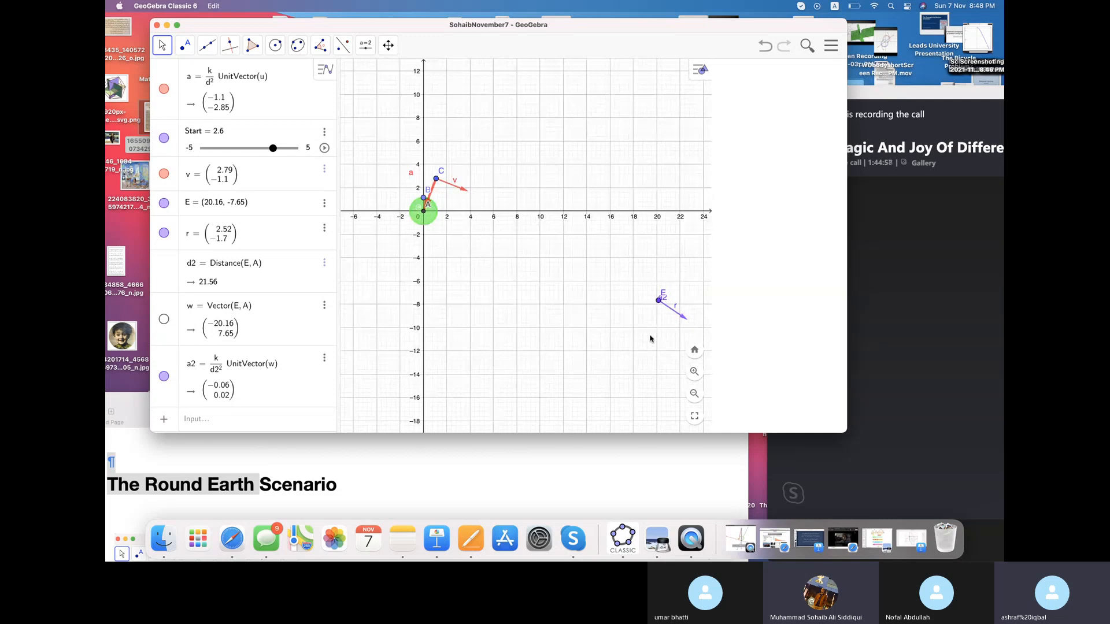
# - Bring E back to about (-0.06, 4.69) and C to about (0.12, 3.14), above the green circle
pyautogui.moveTo(657, 297)
pyautogui.mouseDown()
pyautogui.moveTo(484, 176)
pyautogui.moveTo(442, 156)
pyautogui.moveTo(423, 159)
pyautogui.moveTo(426, 178)
pyautogui.mouseUp()
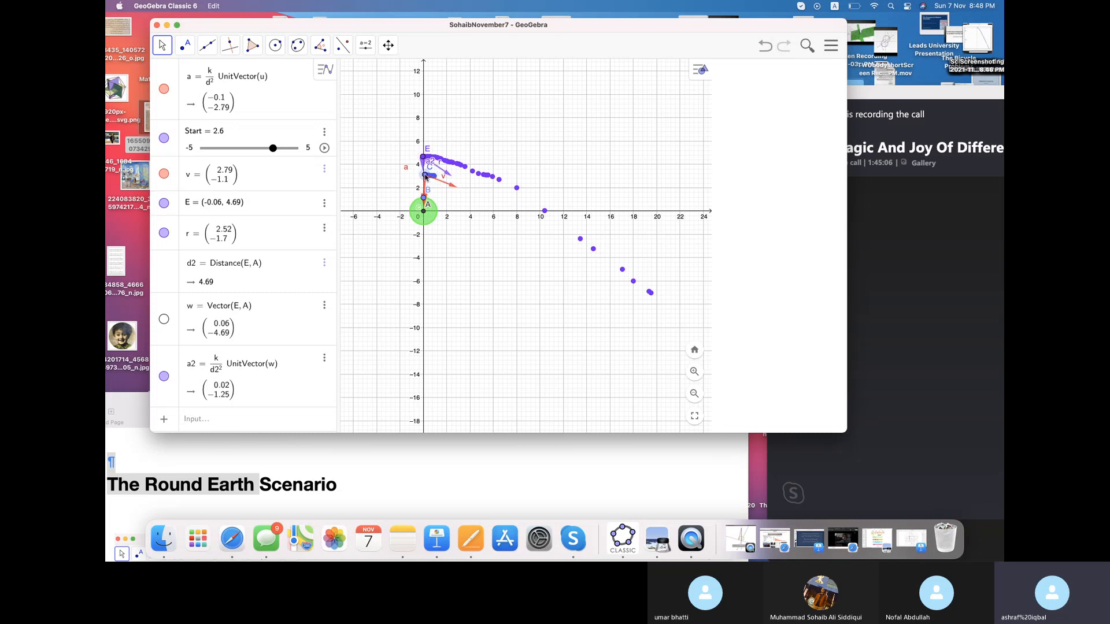
pyautogui.doubleClick(426, 178)
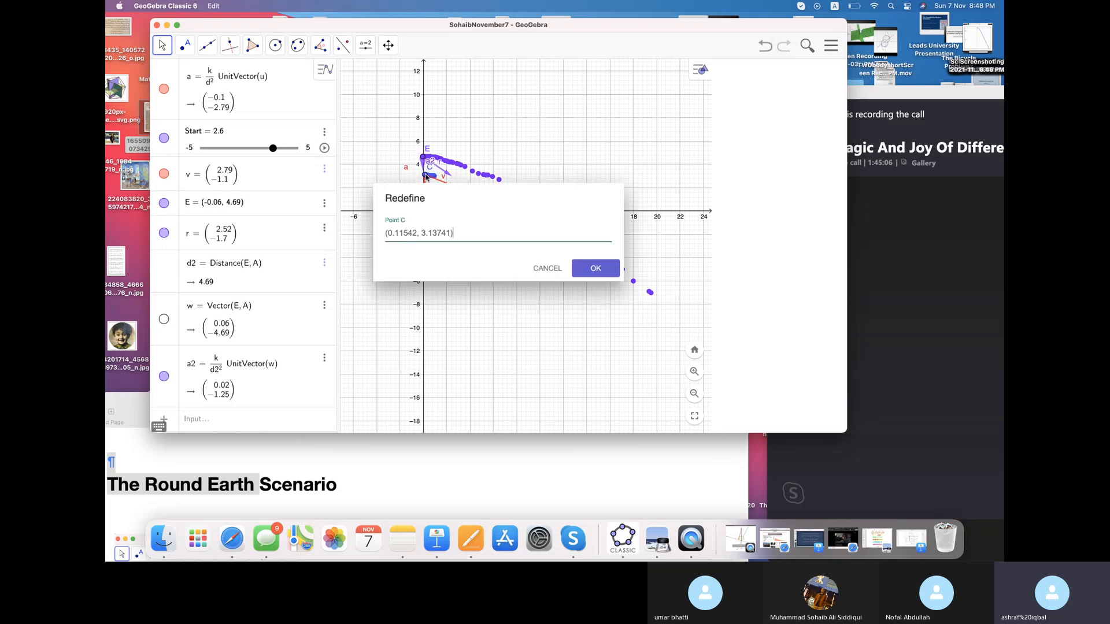
pyautogui.click(547, 269)
pyautogui.scroll(5, 544, 272)
pyautogui.moveTo(459, 244); pyautogui.dragTo(591, 304)
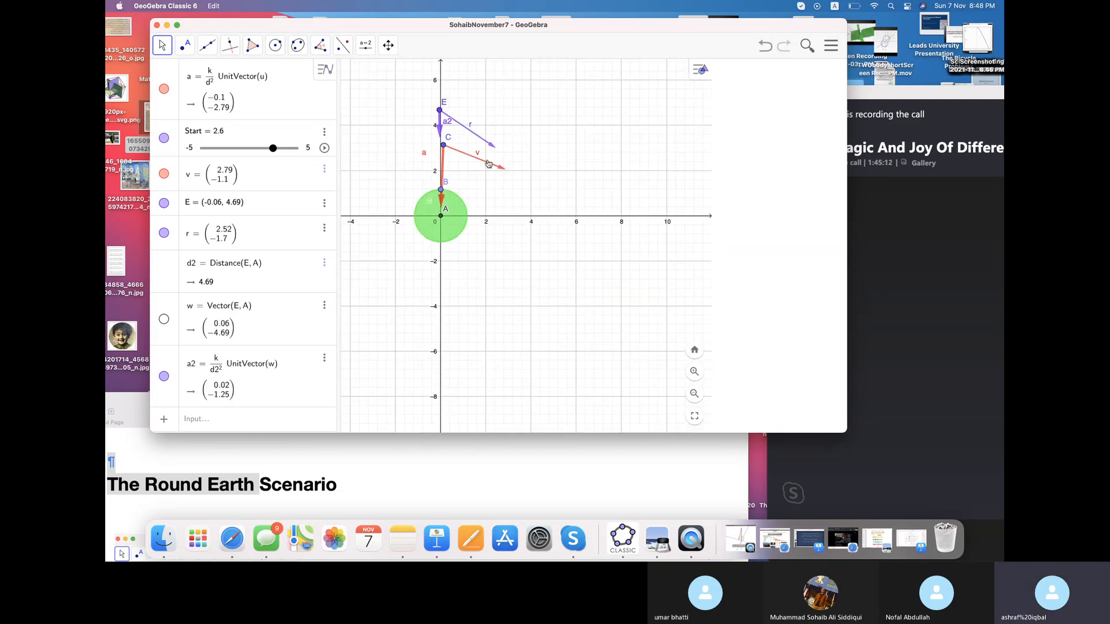
# - Shift C to about (0.03, 3.13) and aim vector v nearly horizontally, at about (3, -0.09)
pyautogui.moveTo(444, 149); pyautogui.dragTo(442, 149)
pyautogui.doubleClick(442, 146)
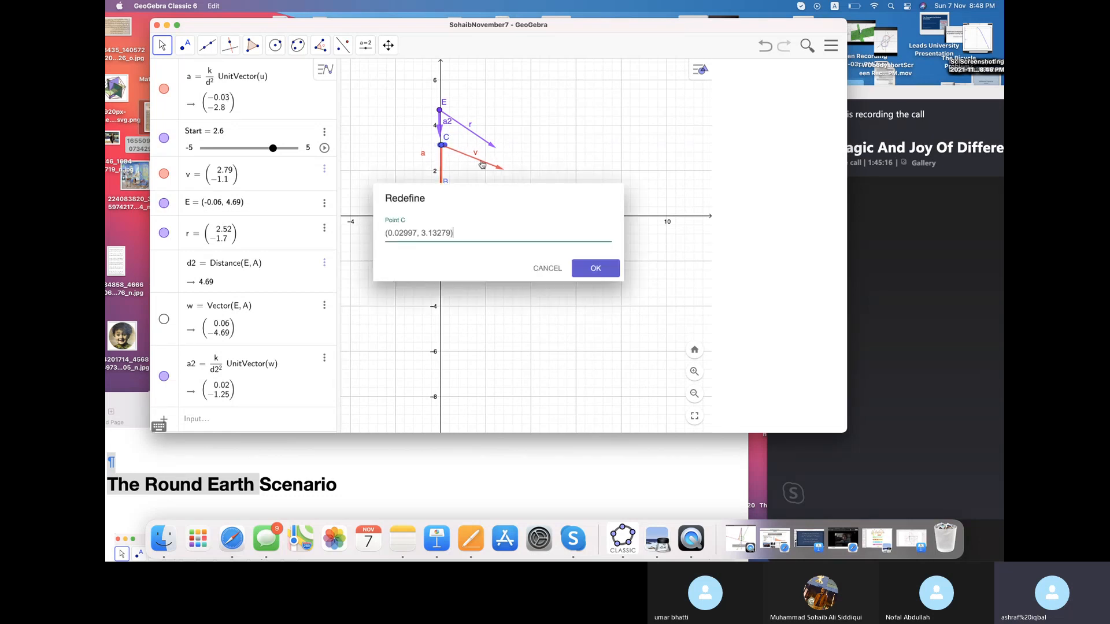
pyautogui.click(545, 268)
pyautogui.moveTo(502, 171); pyautogui.dragTo(509, 149)
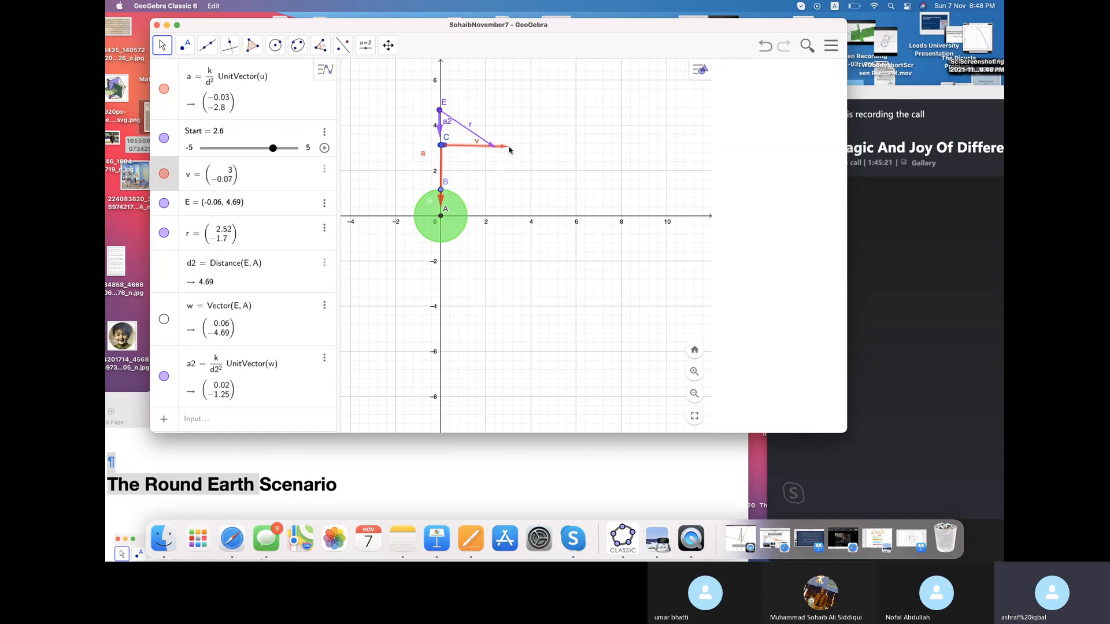
pyautogui.doubleClick(509, 149)
# - Move E onto C at about (0.05, 3.18) and aim vector r to about (4.09, -0.16)
pyautogui.click(443, 111)
pyautogui.moveTo(442, 111); pyautogui.dragTo(442, 146)
pyautogui.moveTo(497, 184); pyautogui.dragTo(535, 152)
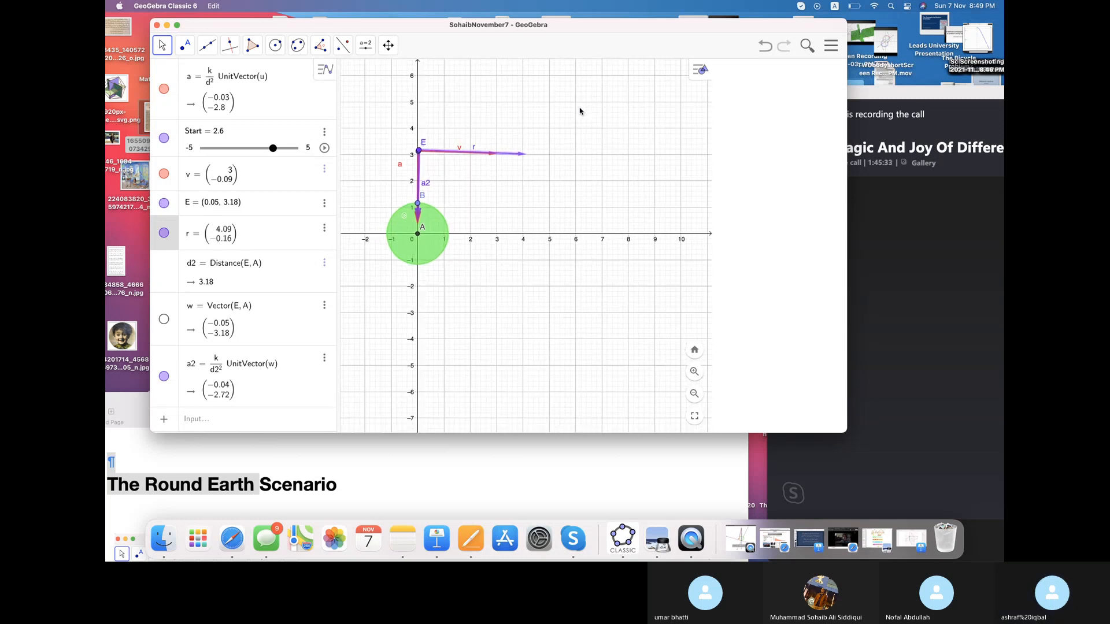
# - Run the Start animation again, follow E's path as it moves away from the circle, and stop the animation
pyautogui.click(324, 149)
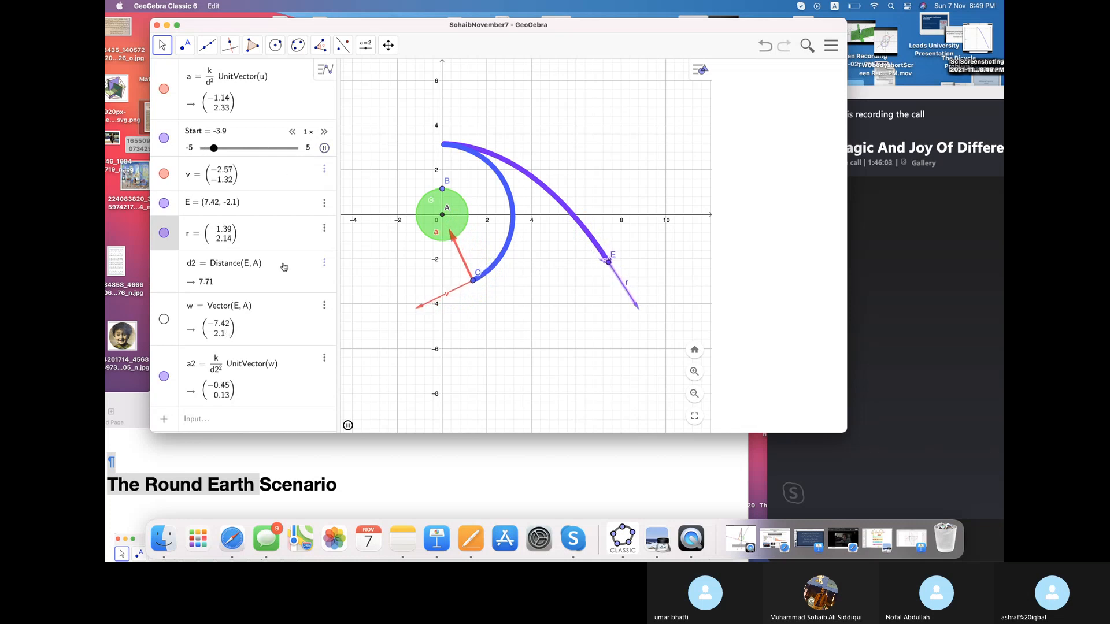
pyautogui.scroll(3, 284, 267)
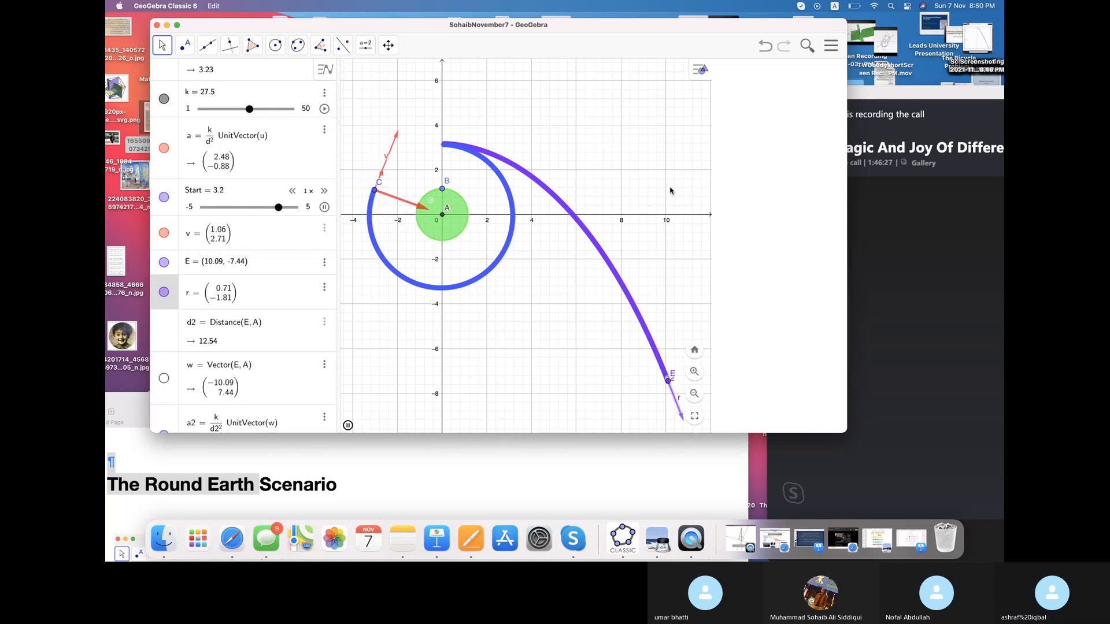
pyautogui.scroll(-6, 670, 191)
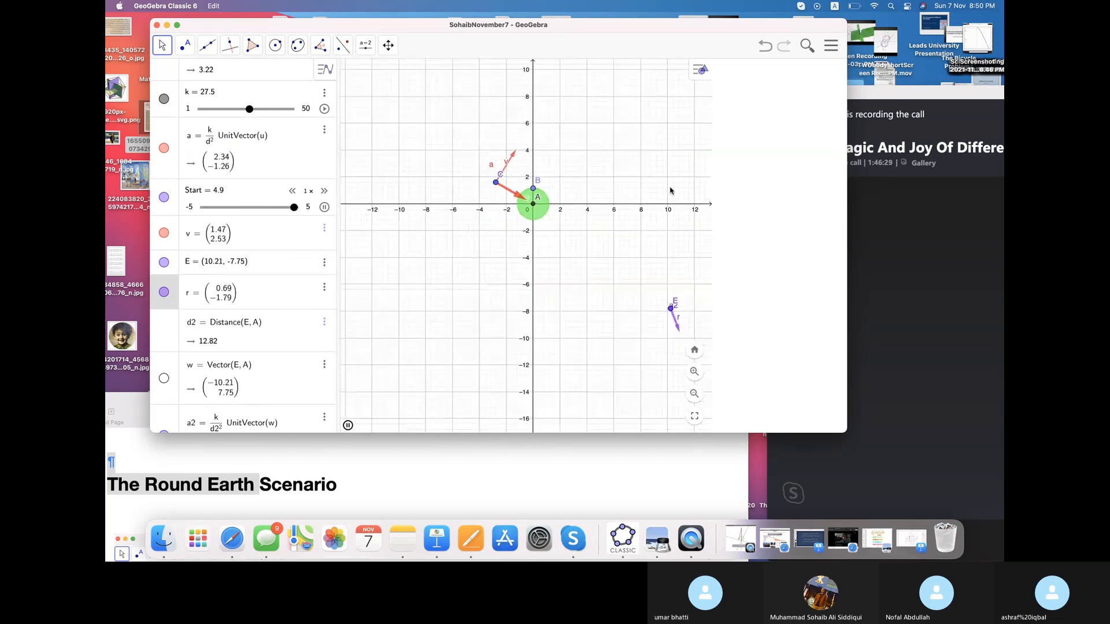
pyautogui.scroll(-2, 669, 191)
pyautogui.moveTo(664, 191); pyautogui.dragTo(557, 152)
pyautogui.scroll(-5, 558, 152)
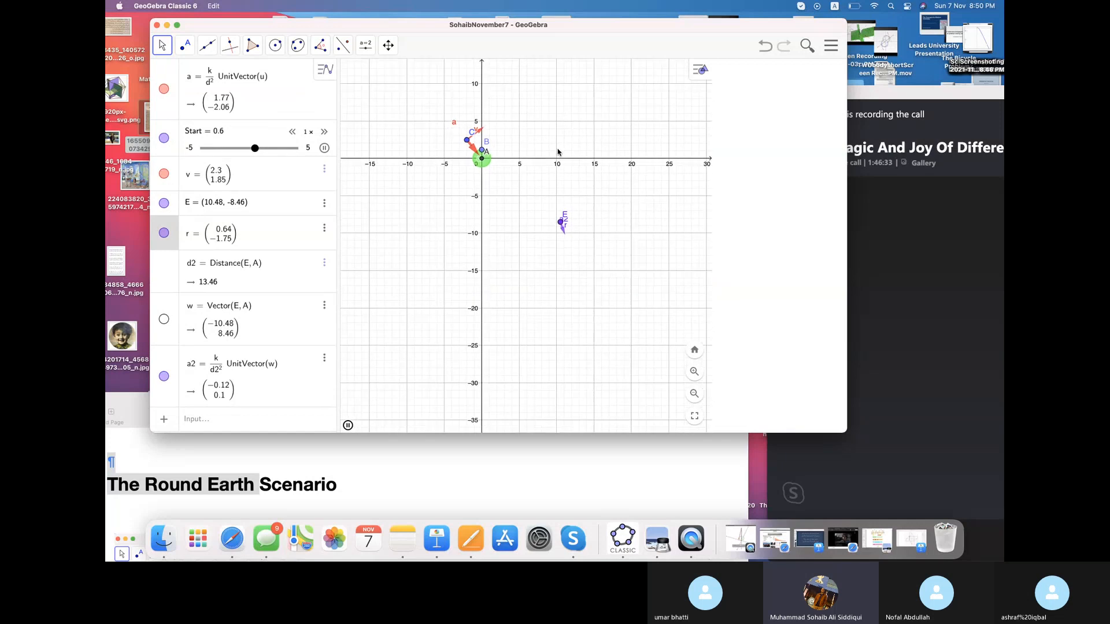
pyautogui.scroll(-3, 558, 152)
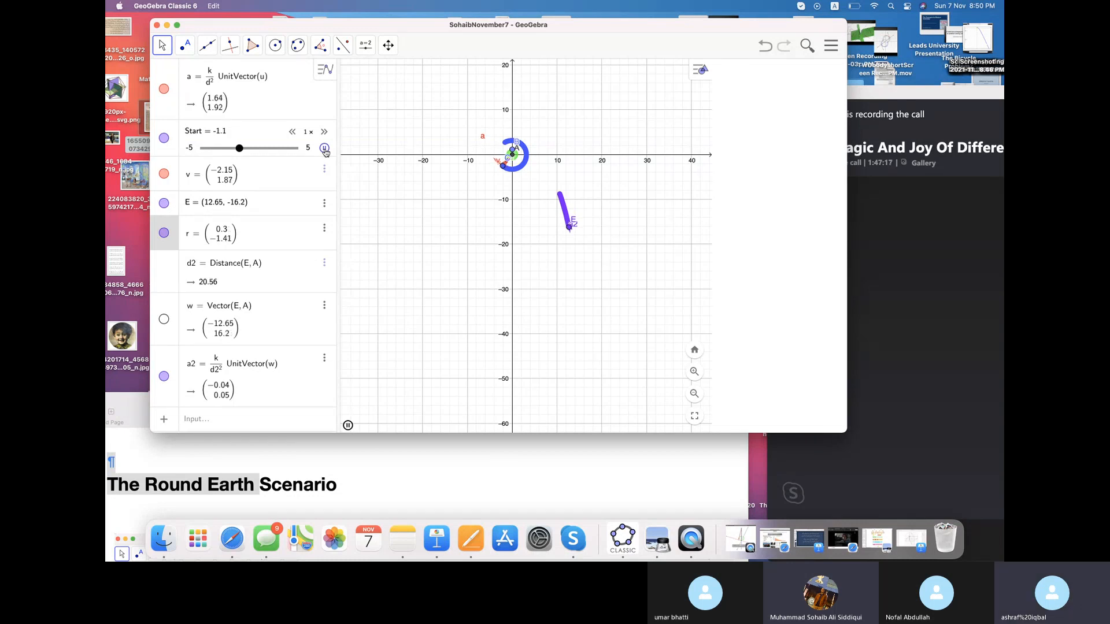
pyautogui.click(324, 149)
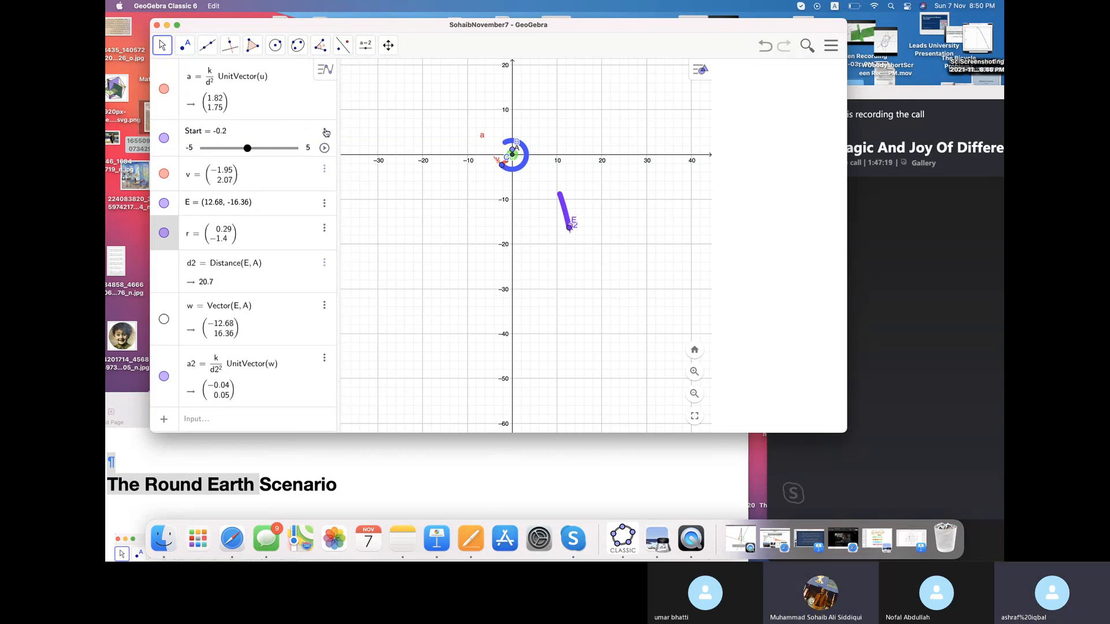
pyautogui.click(326, 133)
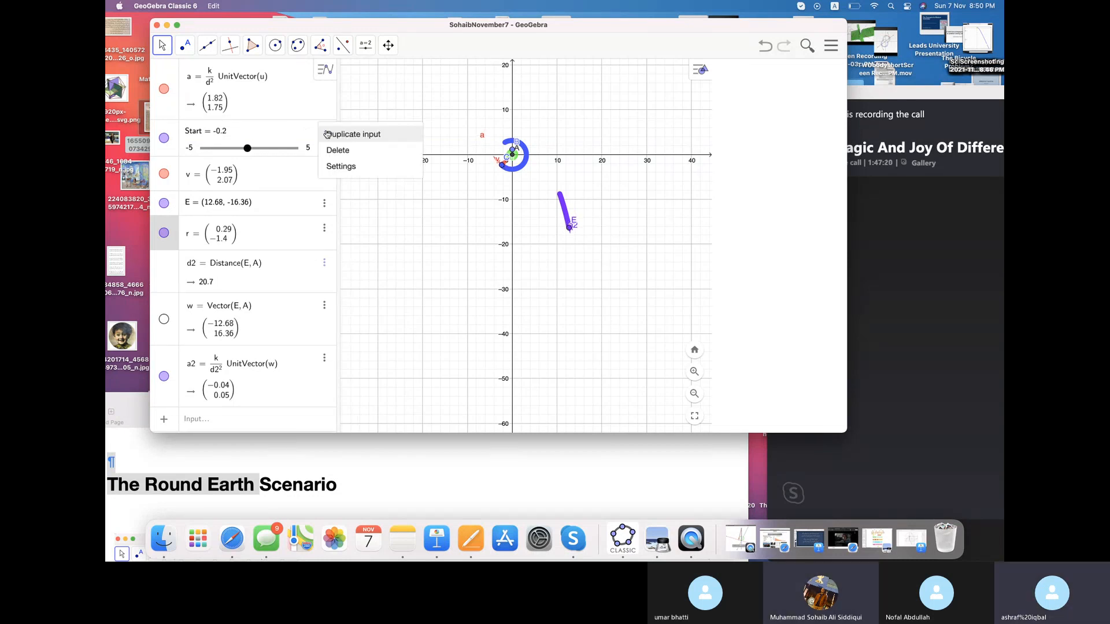
pyautogui.click(341, 167)
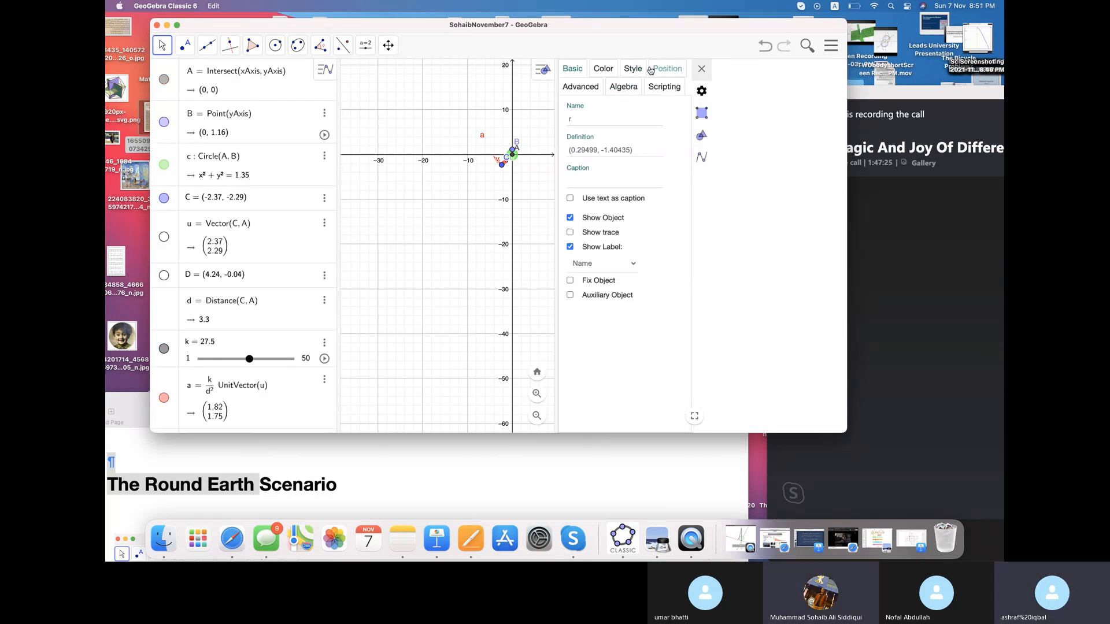
pyautogui.click(632, 69)
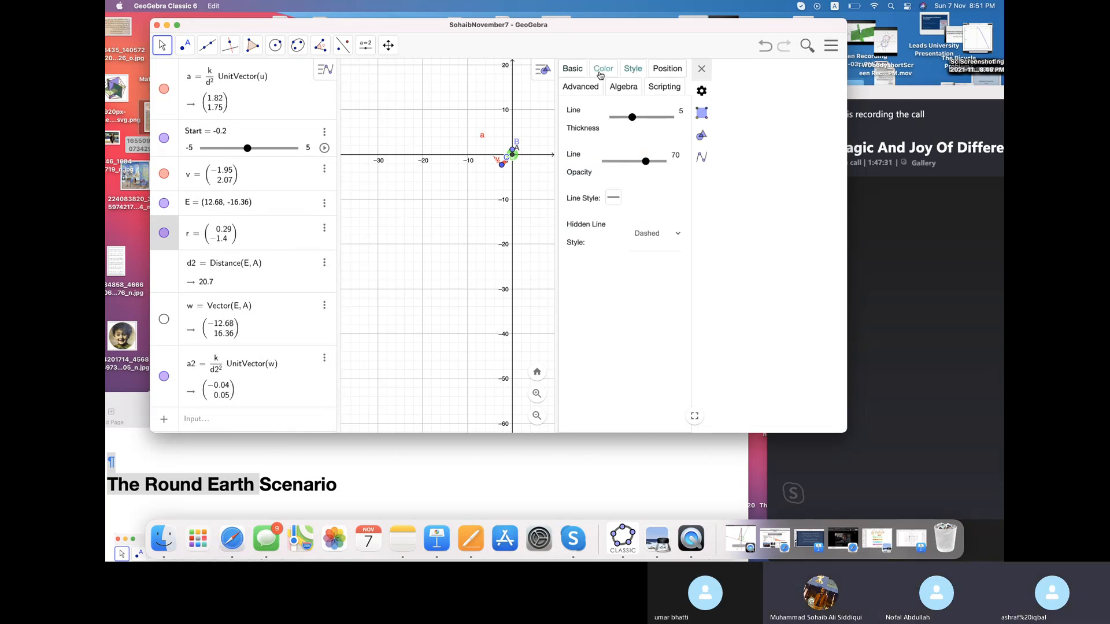
pyautogui.click(623, 87)
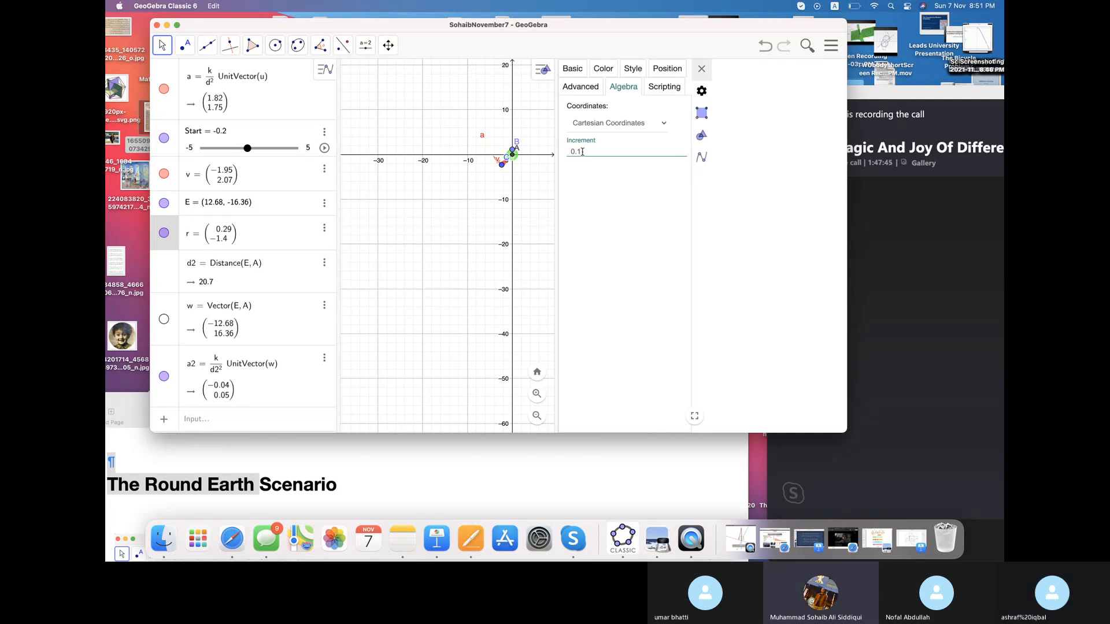
# - Change the animation speed in the Start slider's settings and run the Start animation again
pyautogui.click(288, 133)
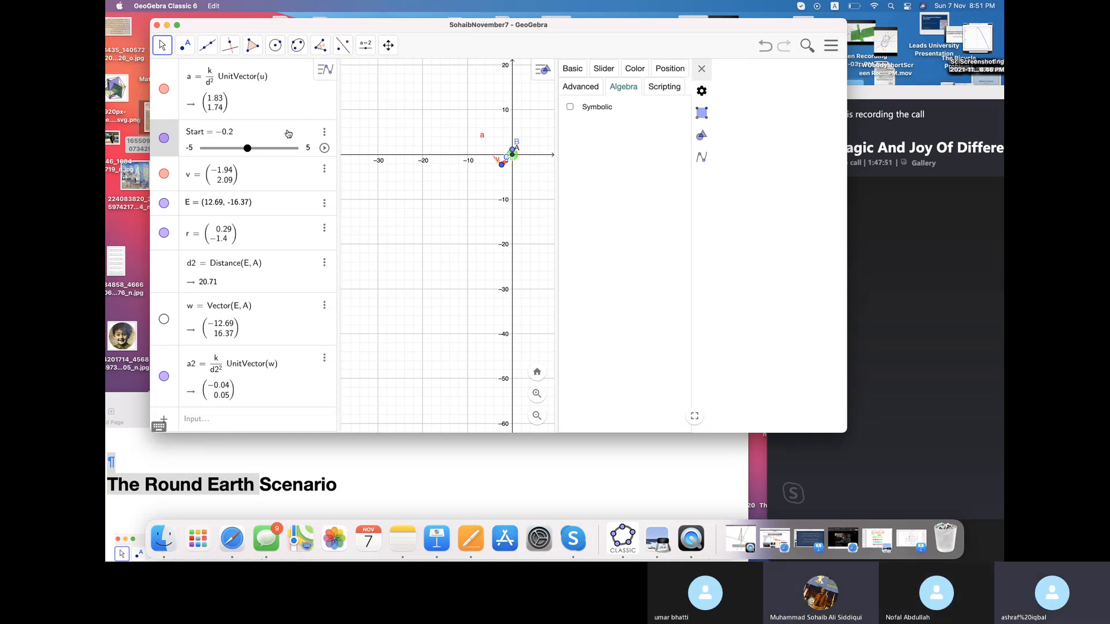
pyautogui.click(324, 132)
pyautogui.click(342, 168)
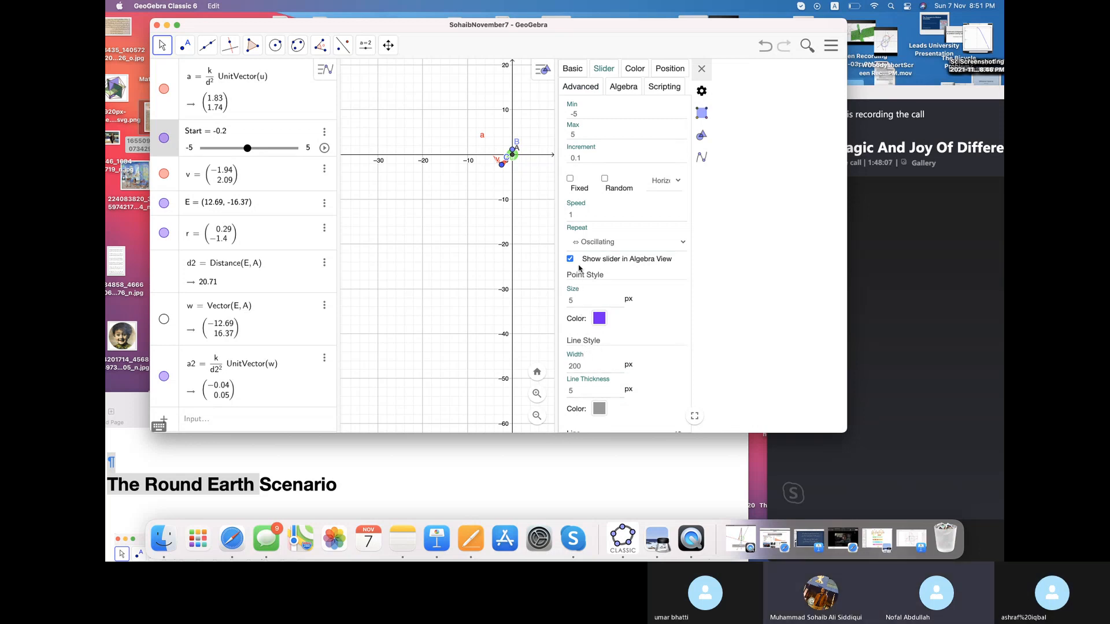
pyautogui.click(573, 219)
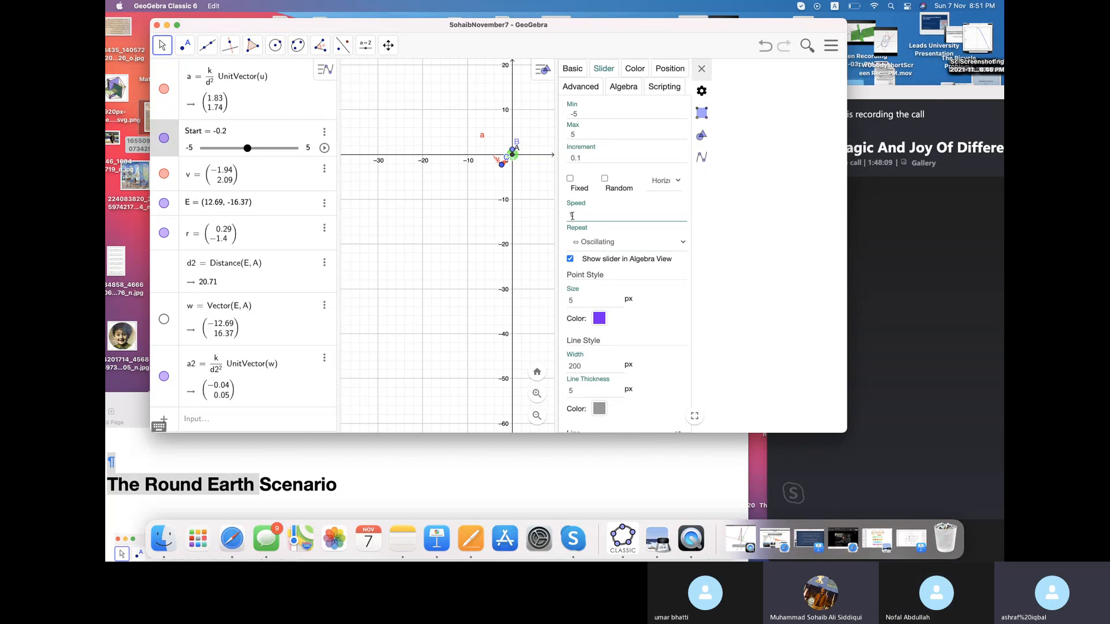
pyautogui.press('BackSpace')
pyautogui.click(701, 70)
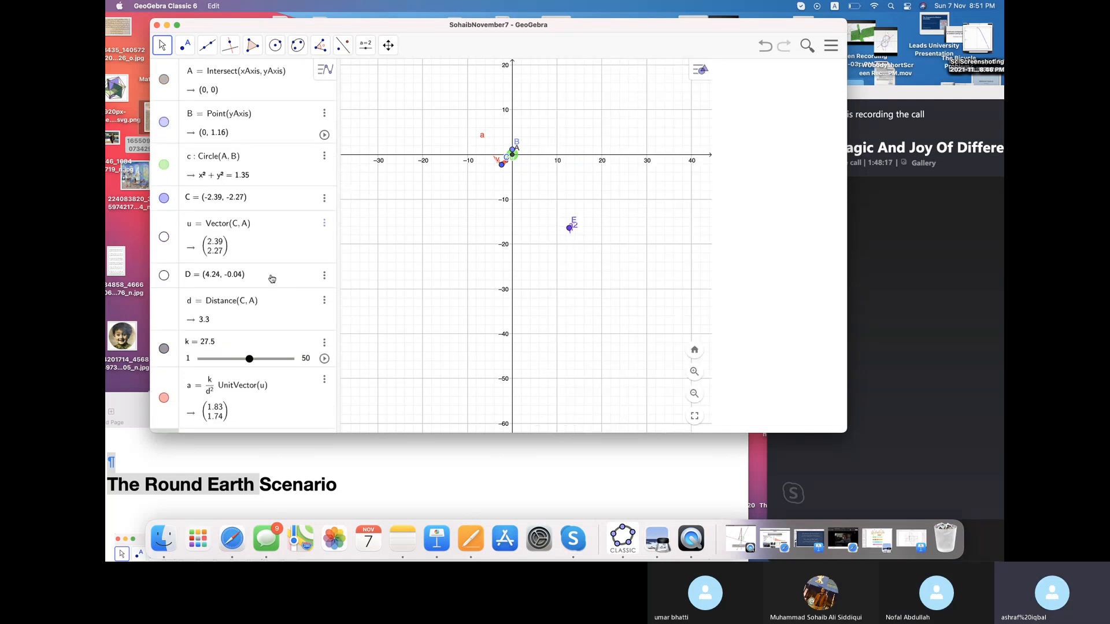
pyautogui.scroll(-5, 272, 277)
pyautogui.click(325, 249)
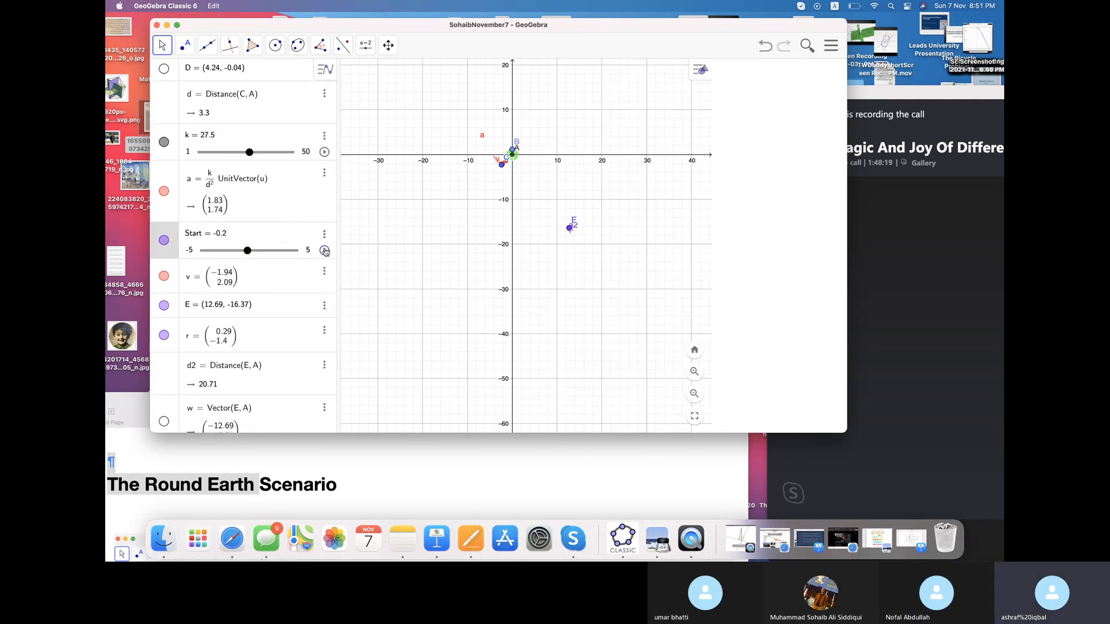